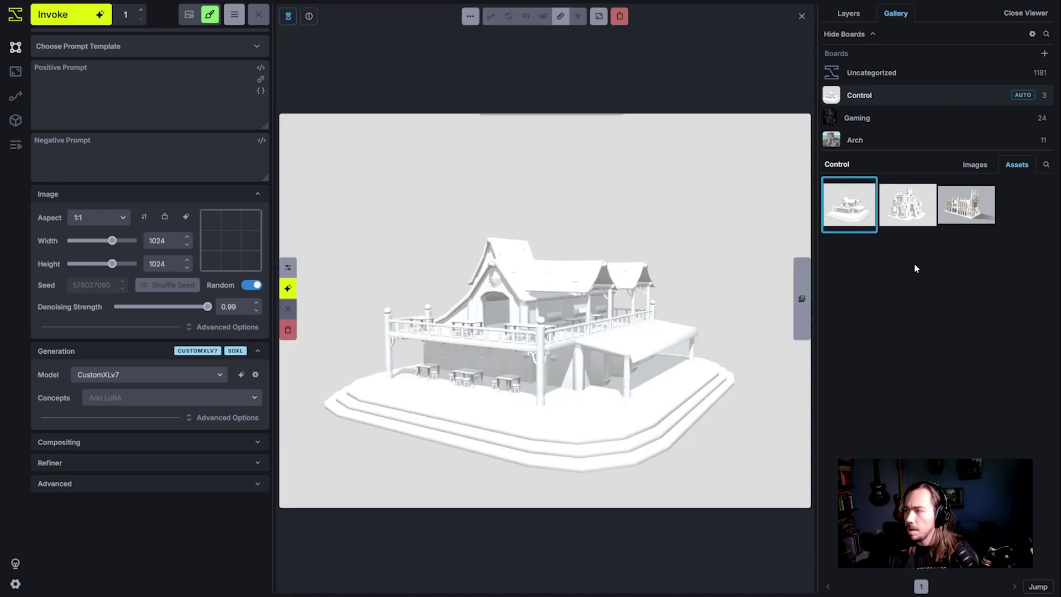
Examine the tavern, castle and cathedral model renders among the Control board's assets, comparing them as candidate source images.
click(909, 213)
click(944, 217)
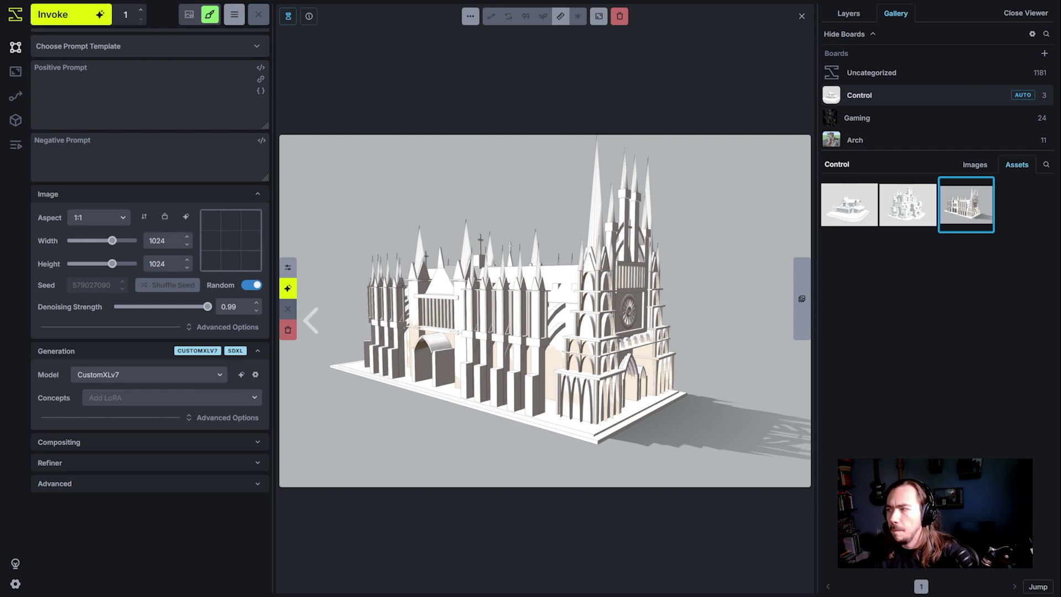
click(837, 209)
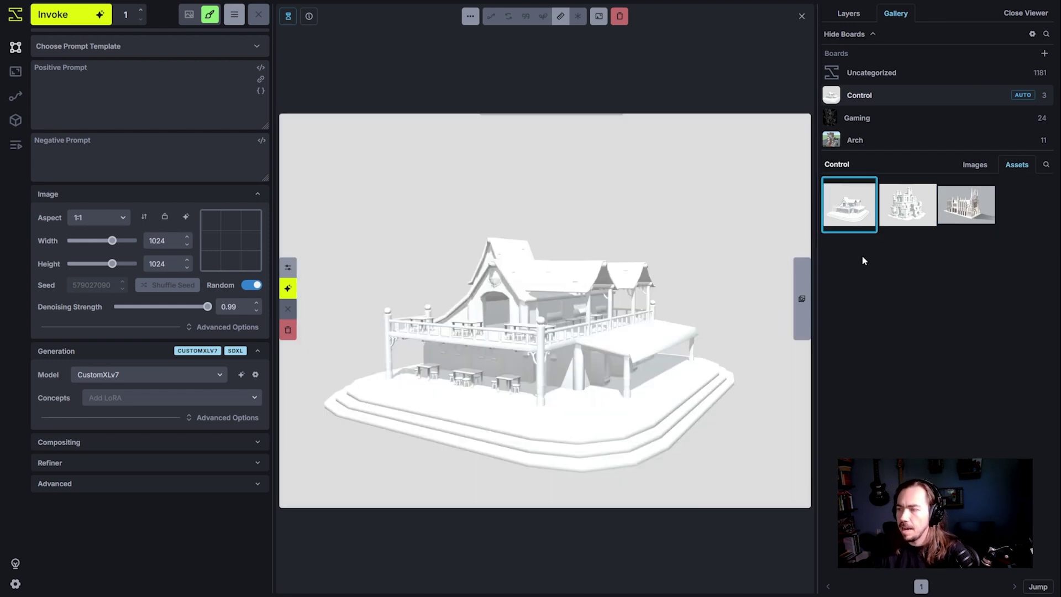
click(908, 212)
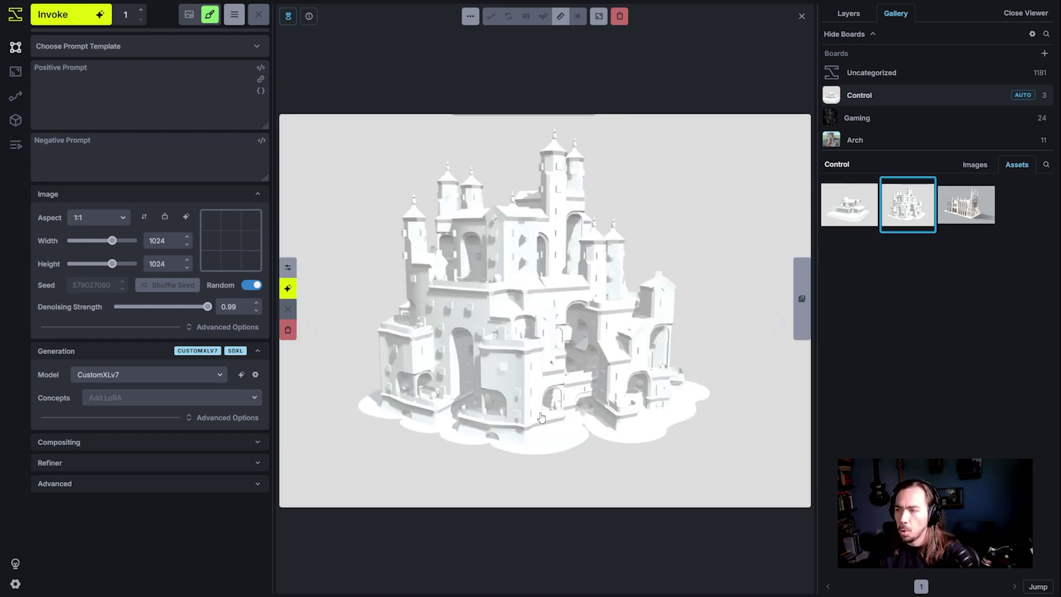
click(973, 221)
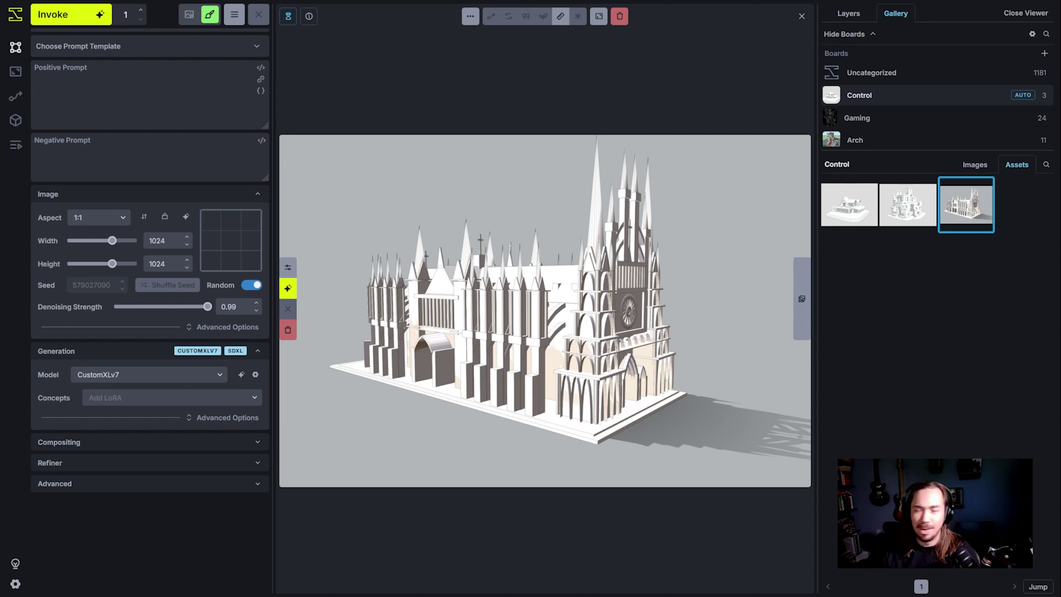
click(802, 16)
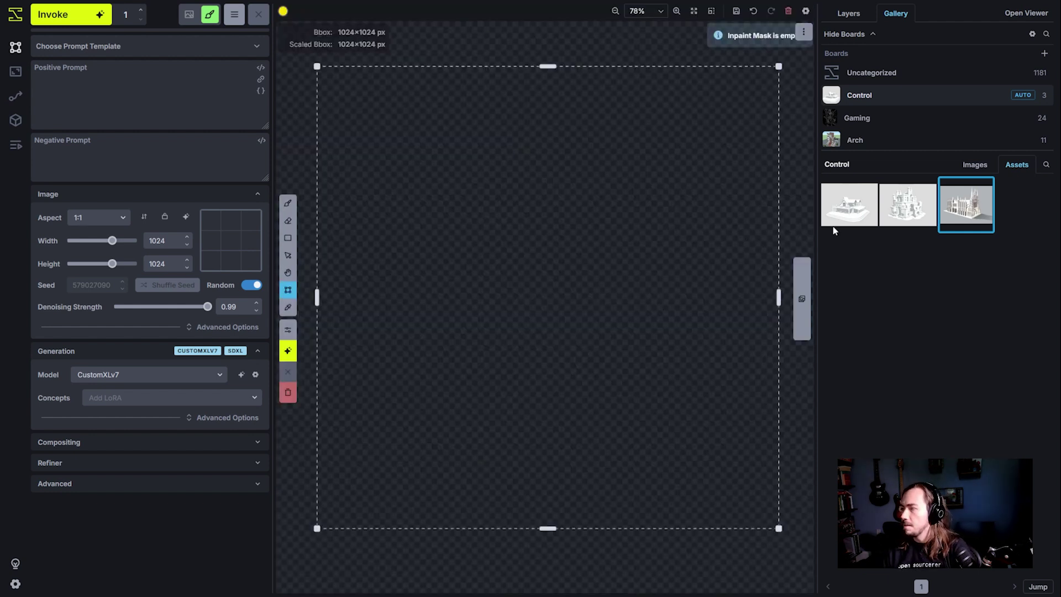
key(Left)
click(839, 220)
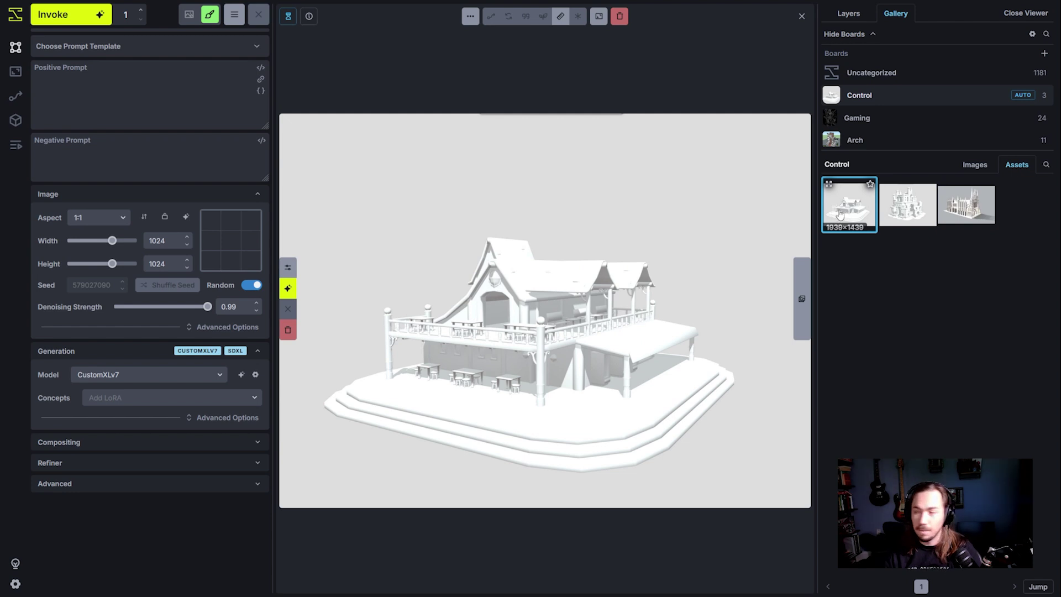
click(982, 216)
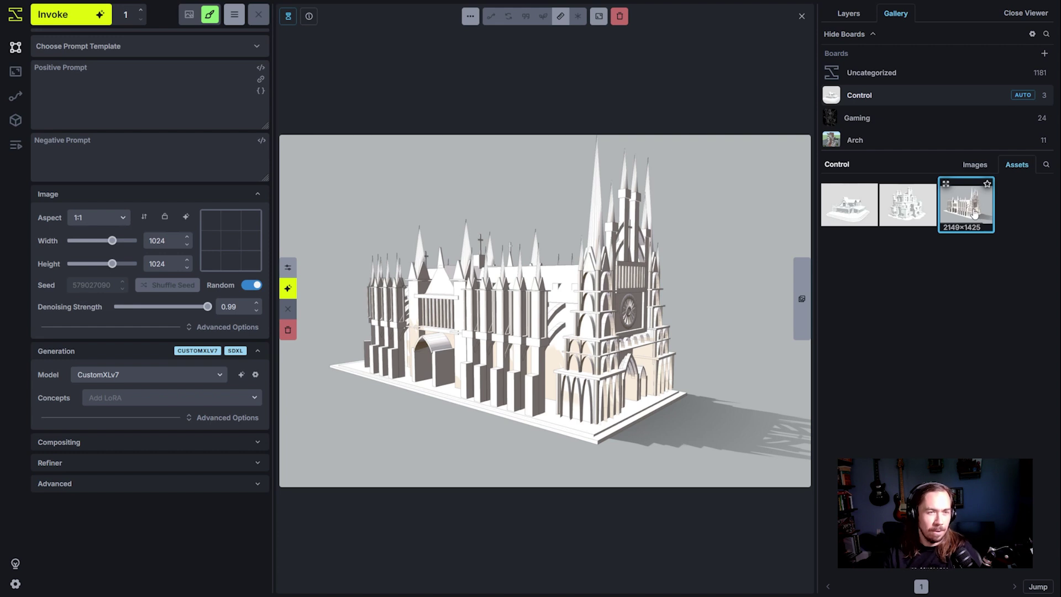
click(838, 220)
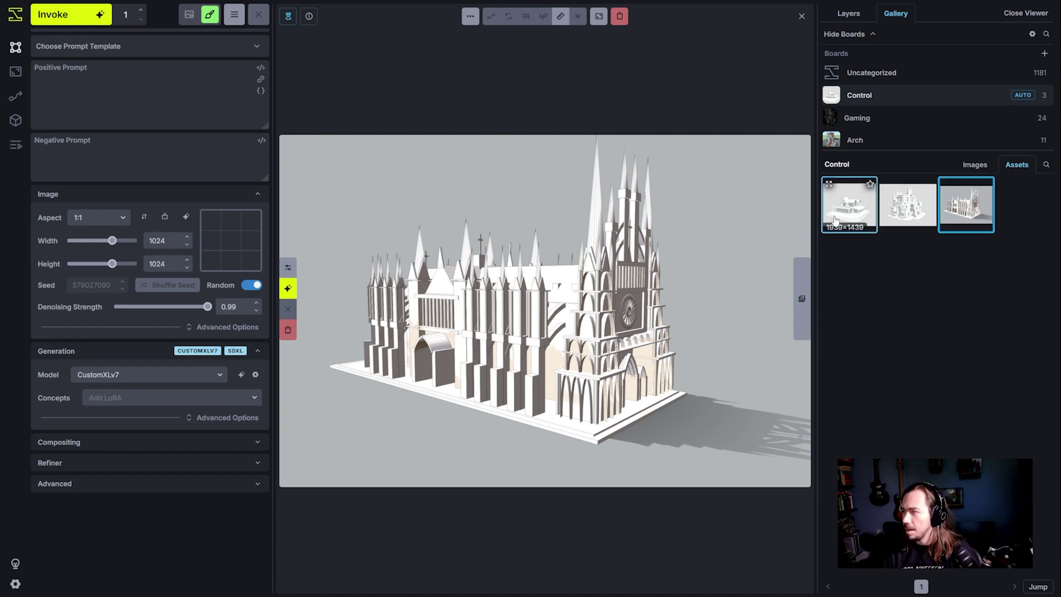
click(909, 221)
click(973, 215)
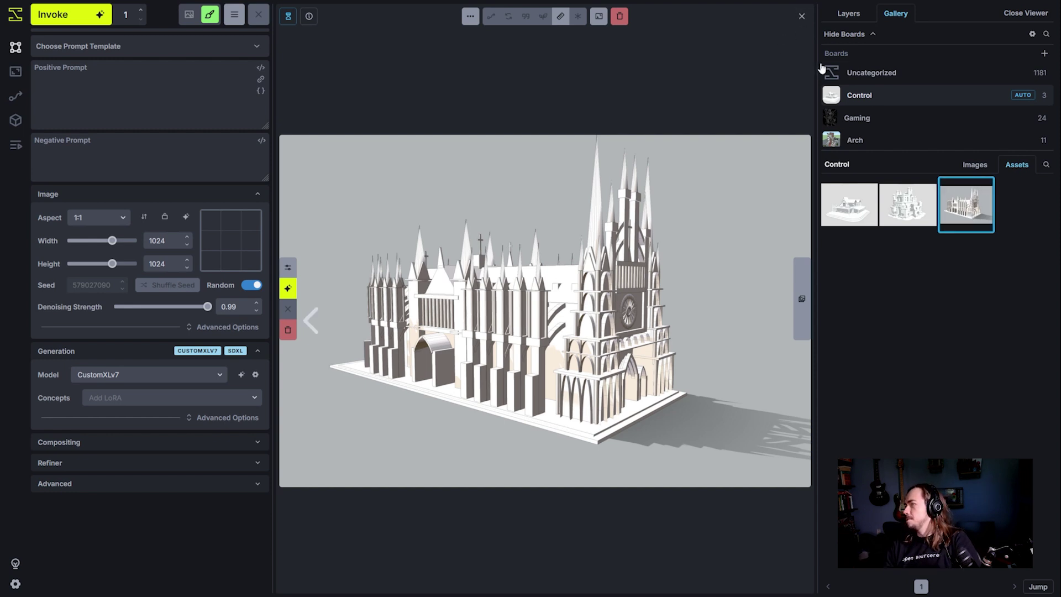
Create a new canvas from the cathedral image in the Control board's assets.
click(802, 16)
right_click(967, 214)
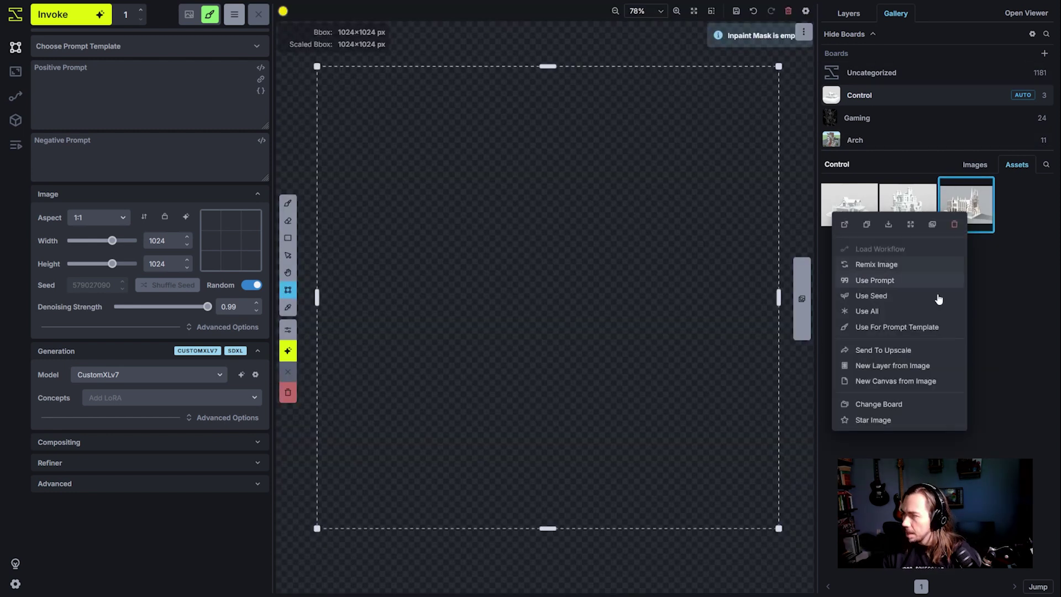
click(915, 381)
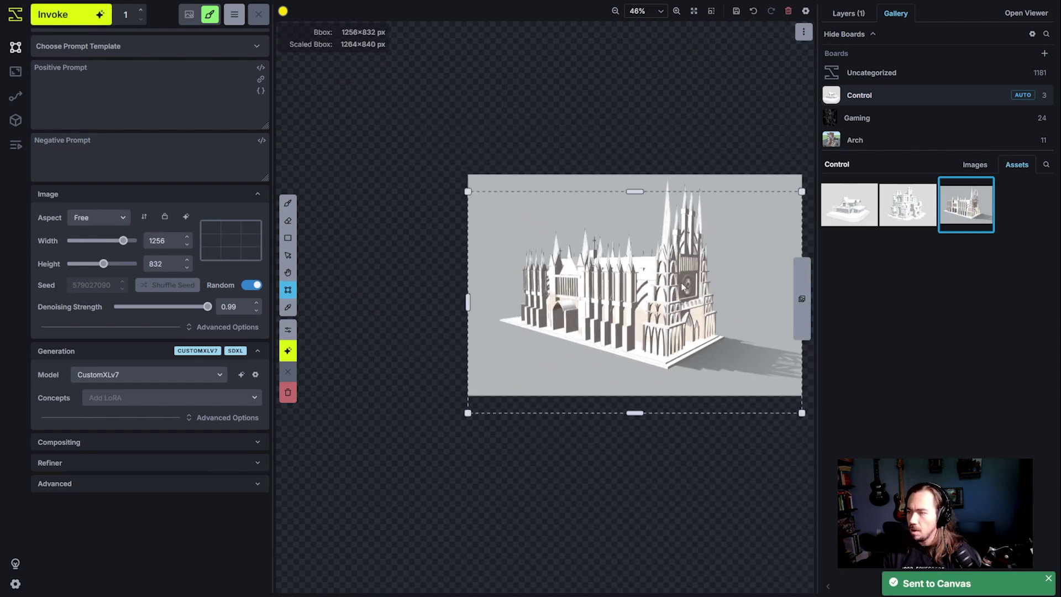
key(h)
scroll(609, 122, up, 3)
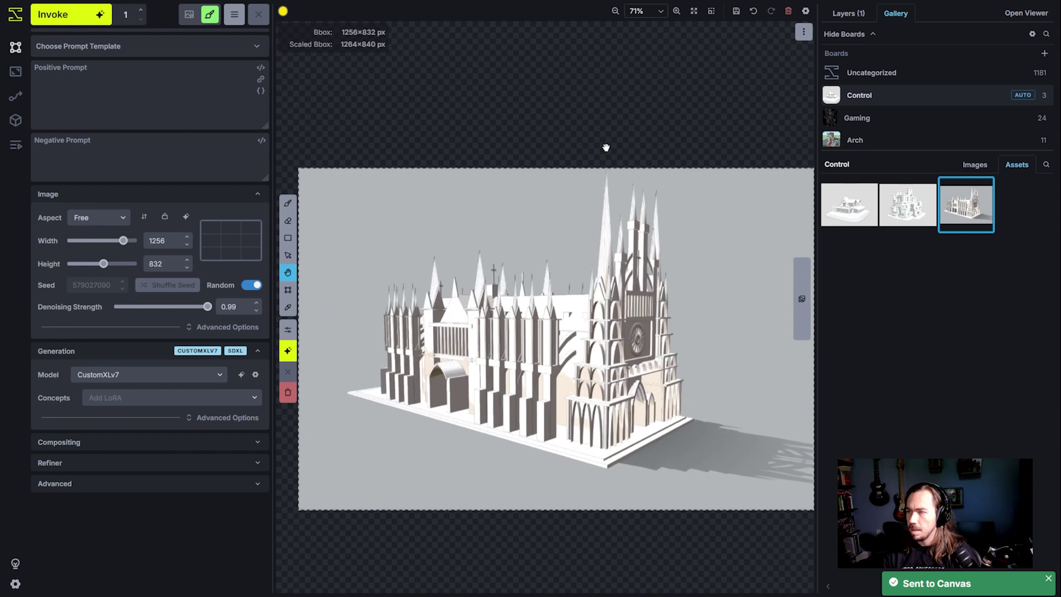
key(c)
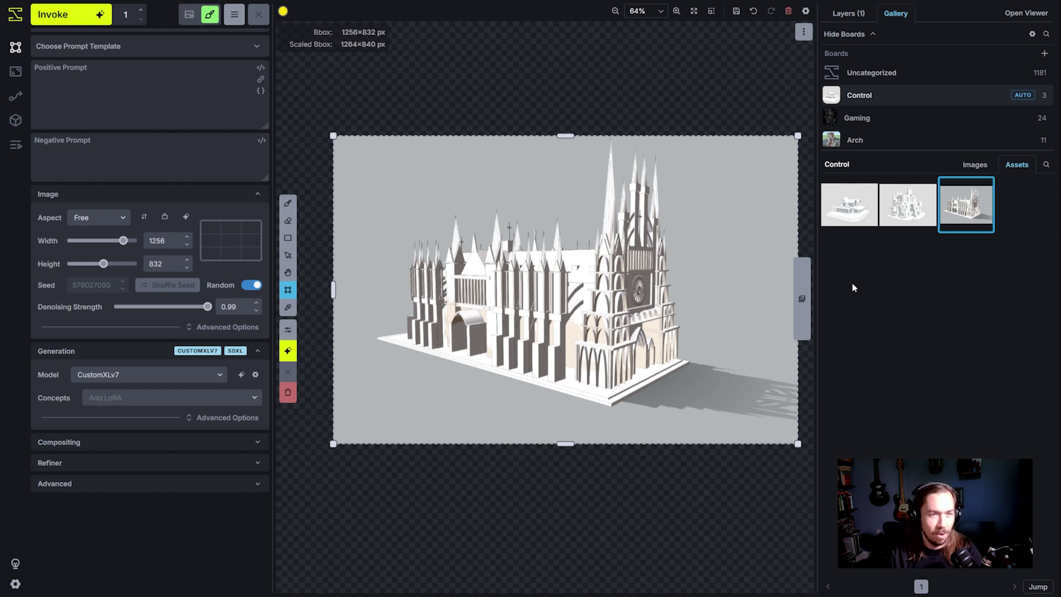
right_click(909, 213)
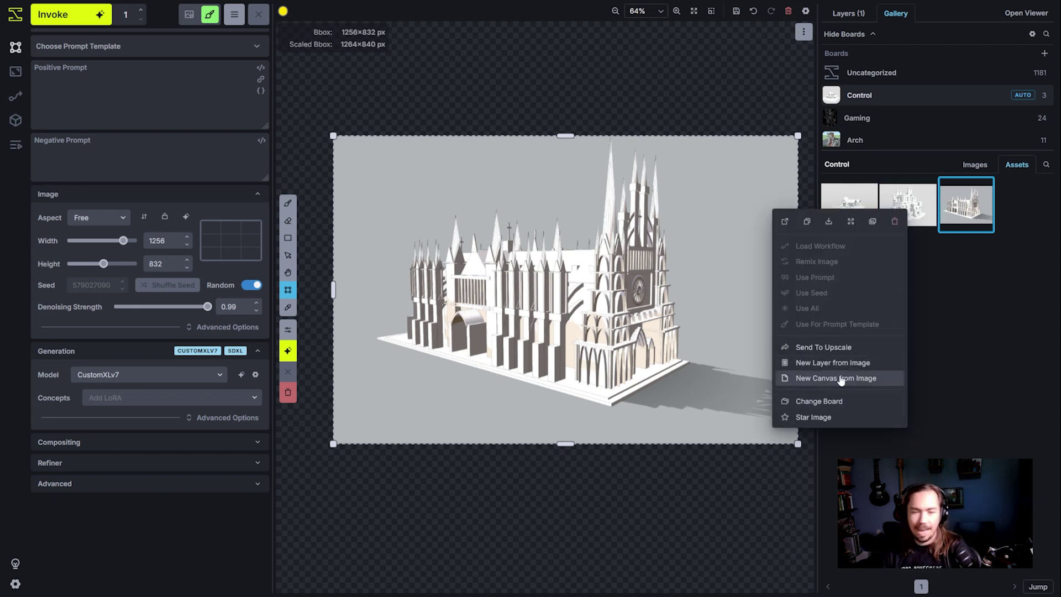
click(966, 297)
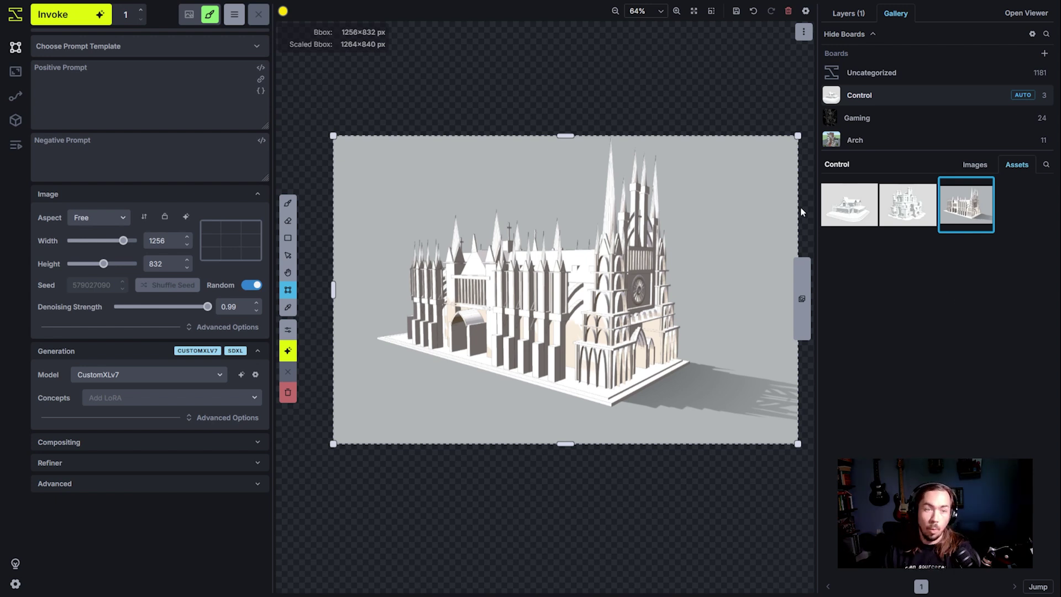
Reset the canvas and add the cathedral image as a new layer at its original size.
click(790, 12)
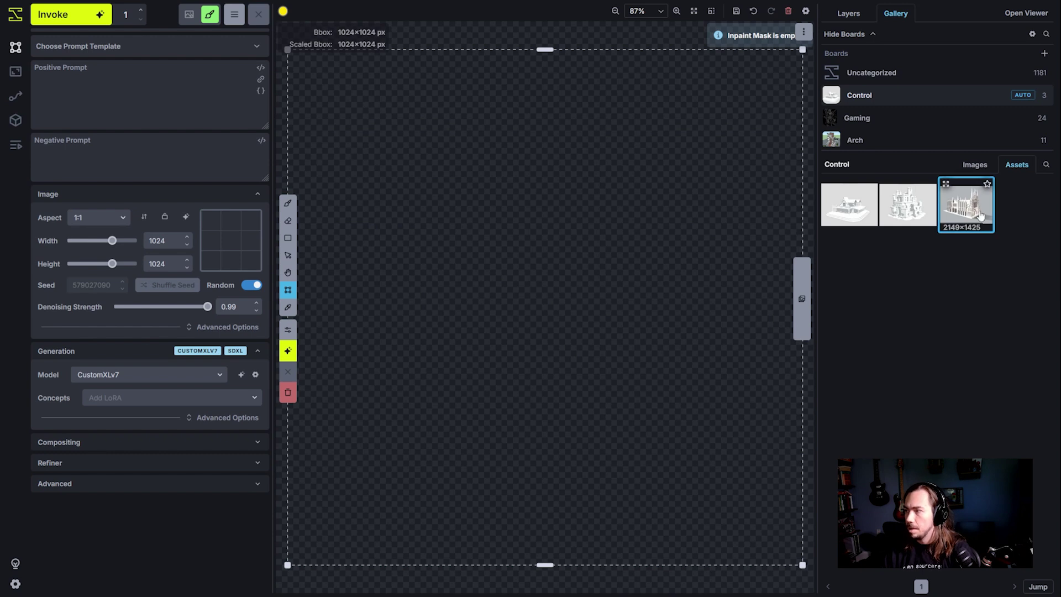
right_click(966, 223)
click(897, 366)
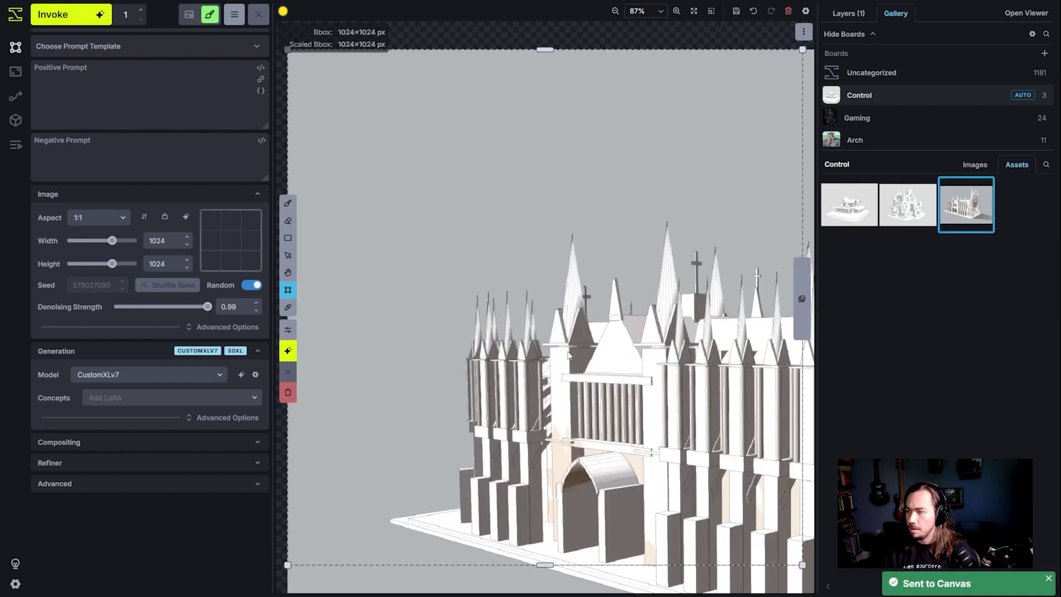
drag(738, 433, 644, 350)
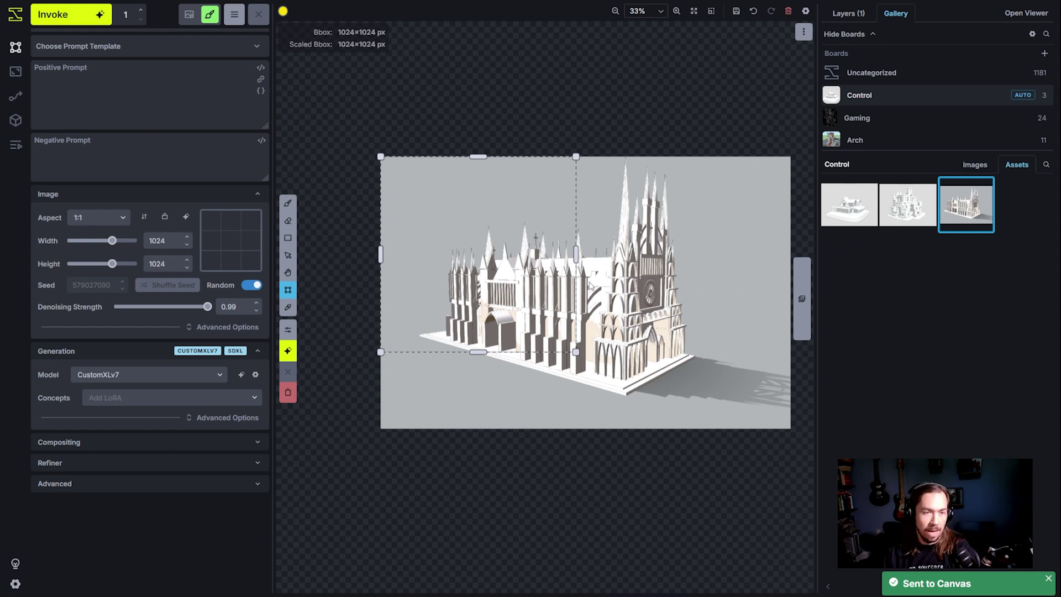
Replace the canvas with a new one made from the cathedral image, with the bounding box fitted to it.
right_click(968, 216)
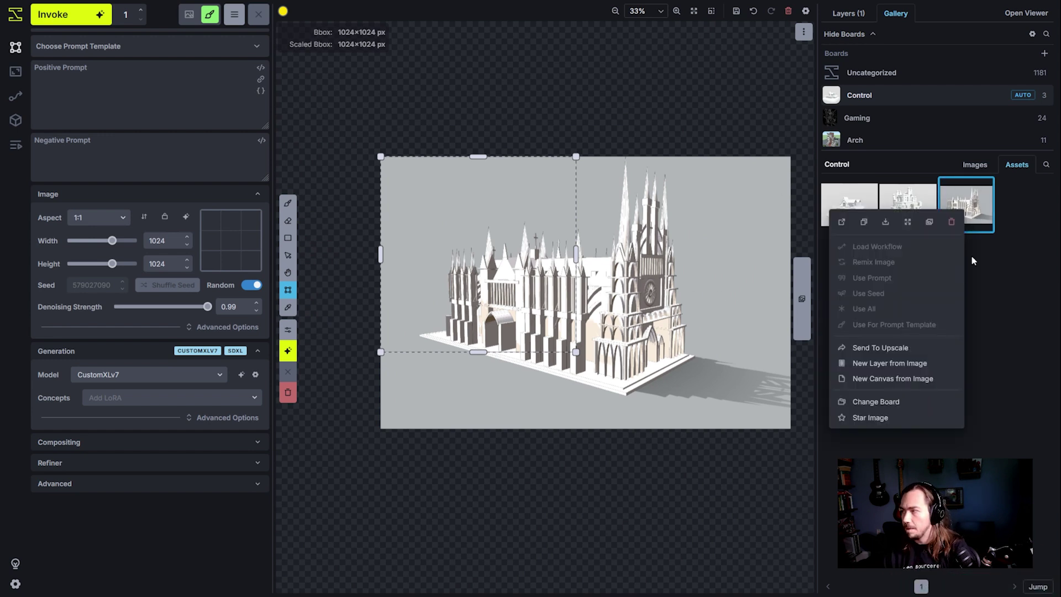
click(892, 378)
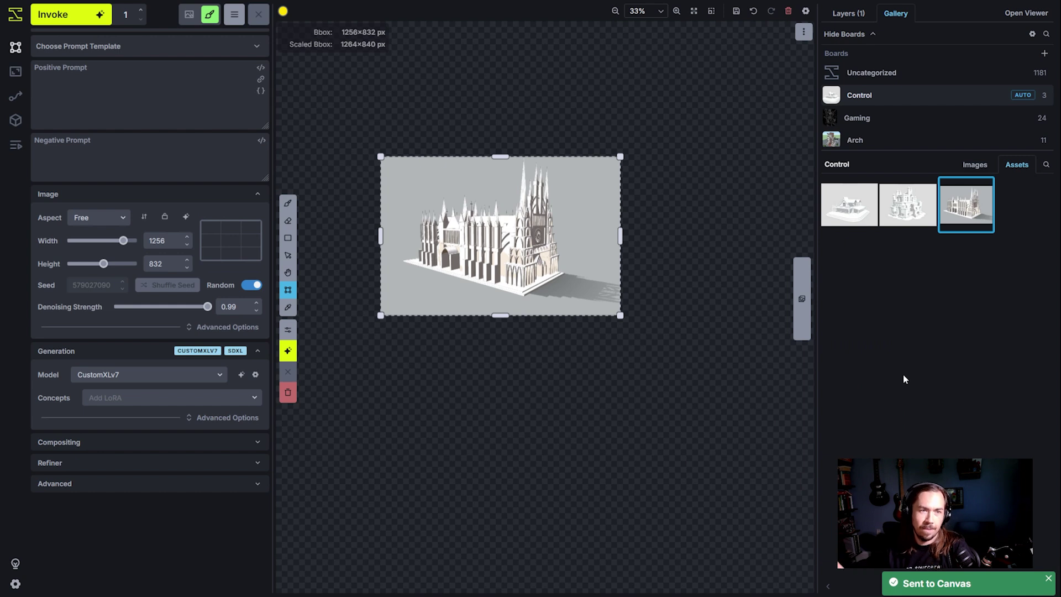
scroll(543, 255, up, 7)
key(space)
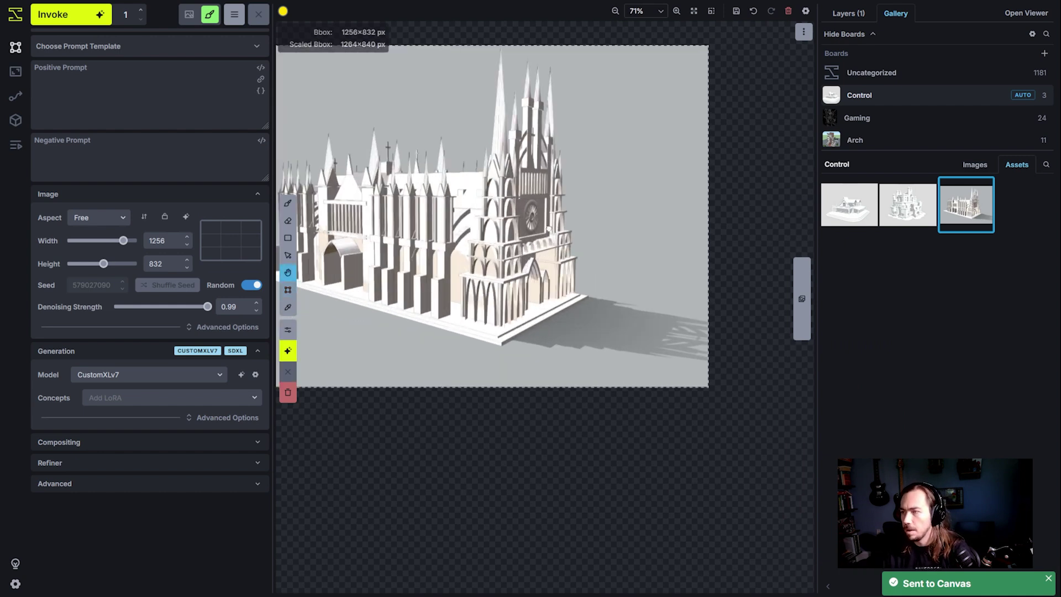
drag(533, 215, 630, 285)
scroll(630, 285, down, 2)
Convert the cathedral raster layer to a control layer and set its control model to depth.
click(848, 12)
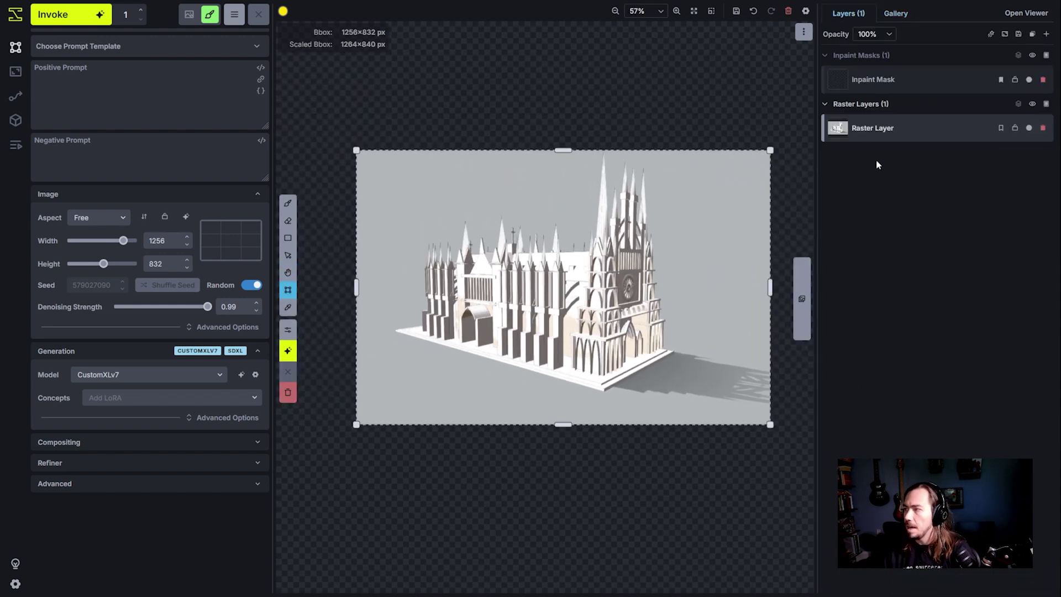
right_click(875, 128)
click(803, 223)
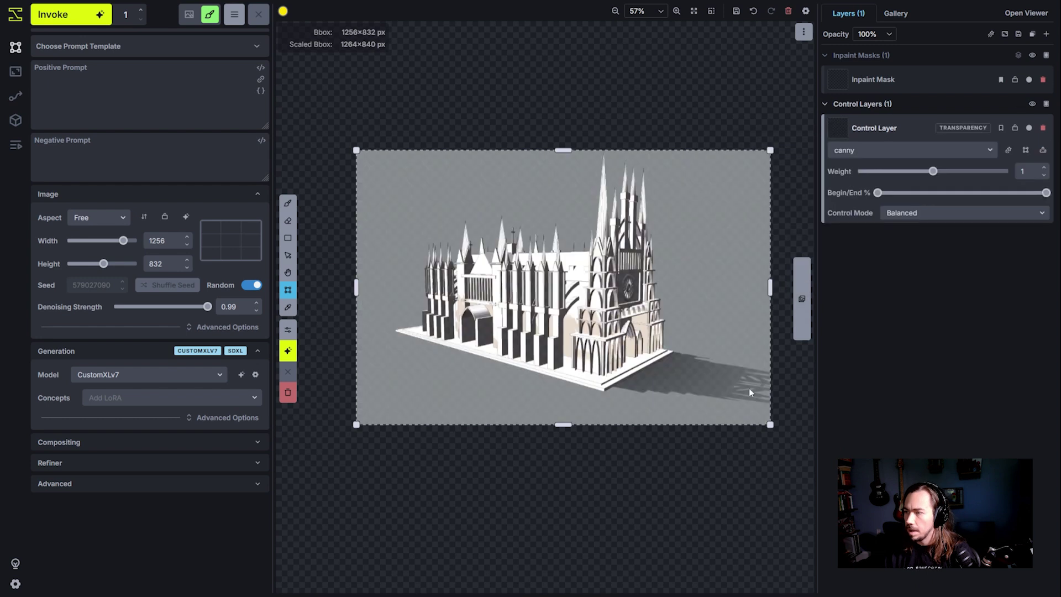
click(918, 155)
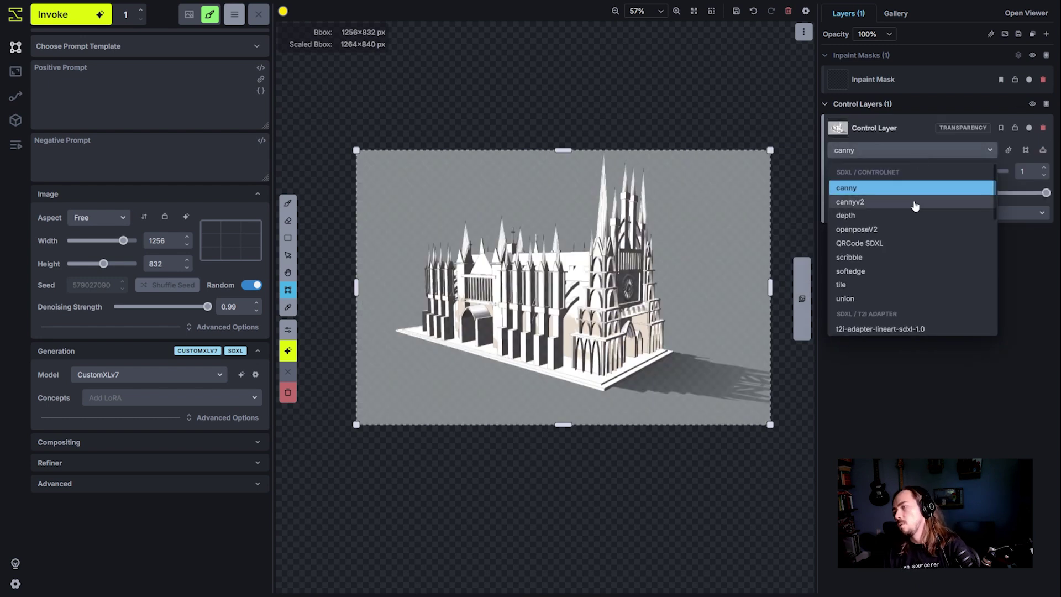
click(846, 216)
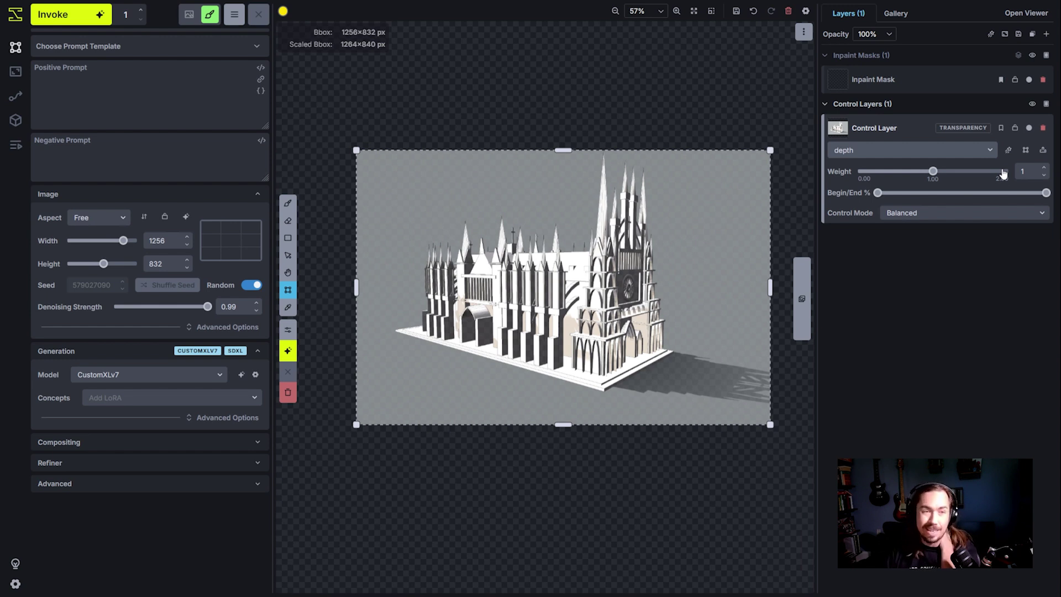
click(1009, 150)
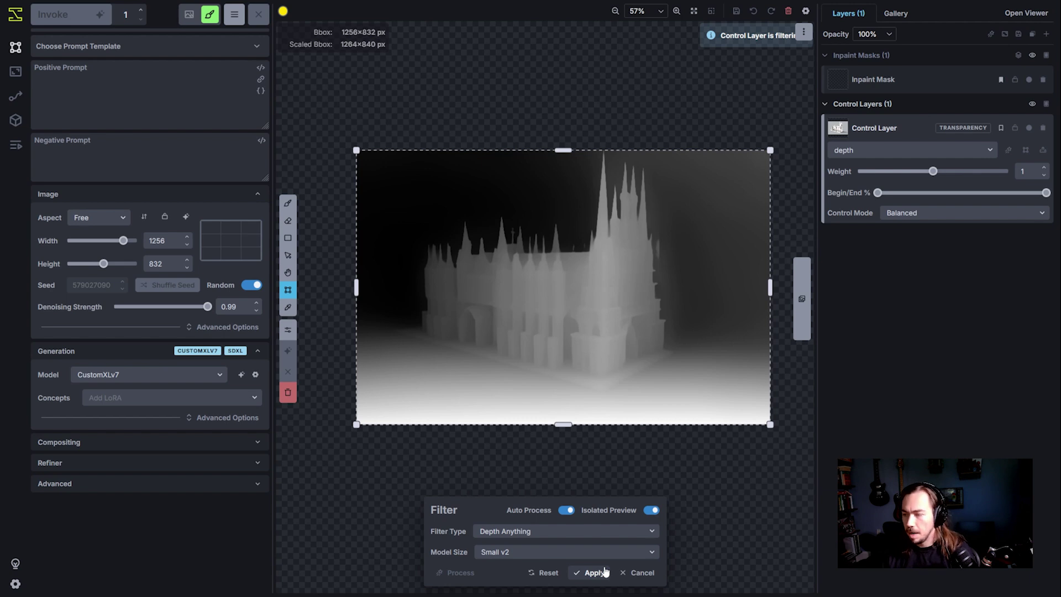
Duplicate the depth control layer and set the copy's control model to scribble.
right_click(900, 138)
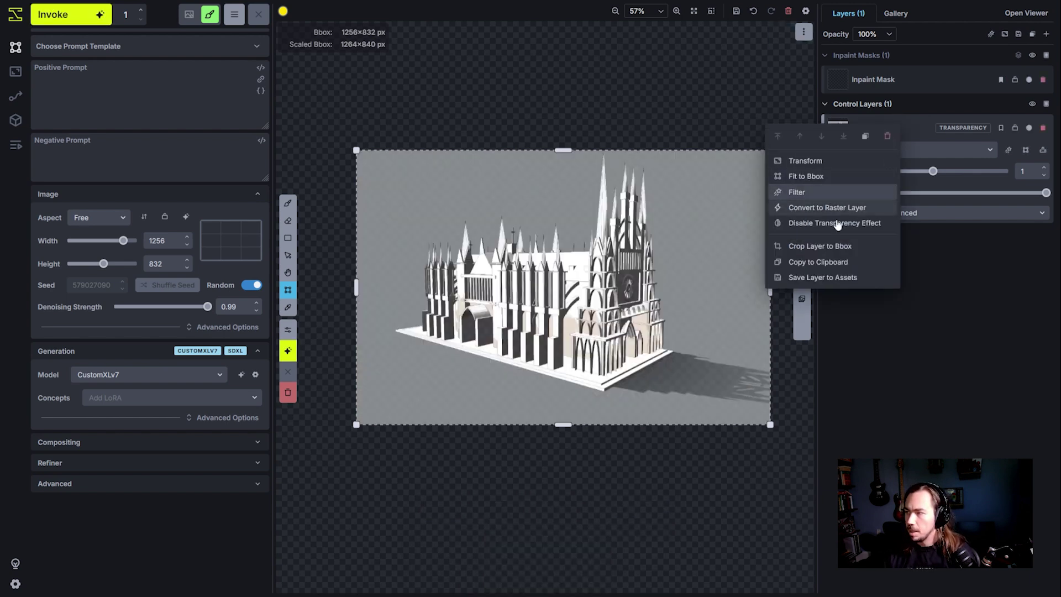
click(865, 137)
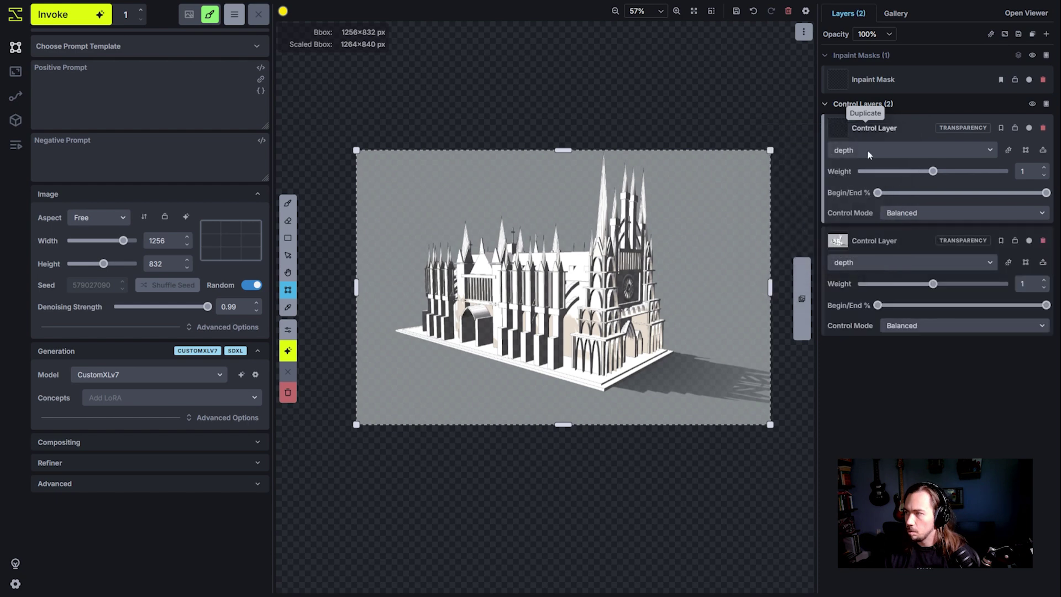
click(954, 150)
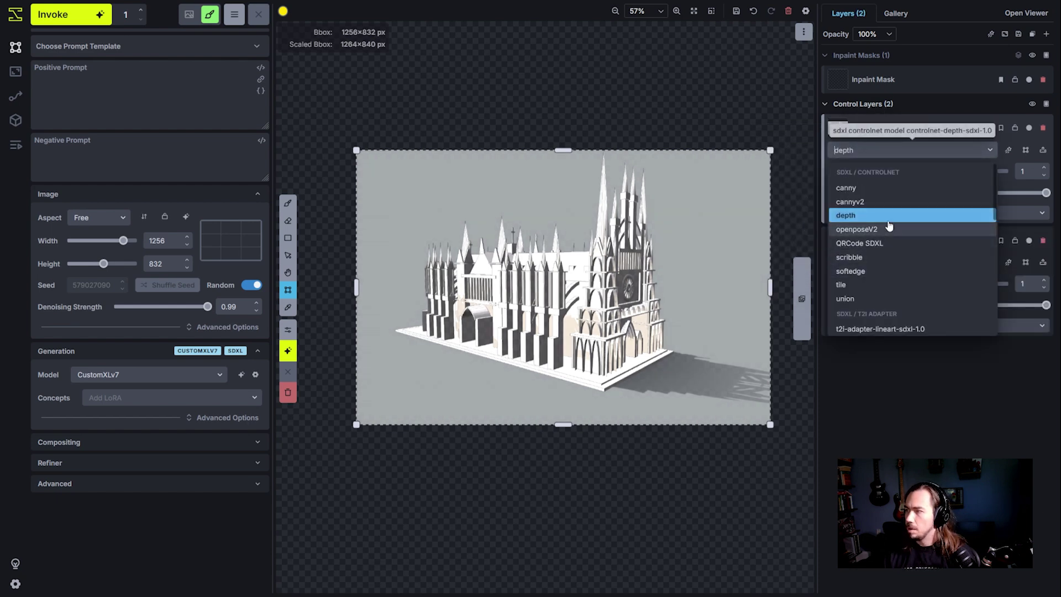
click(882, 257)
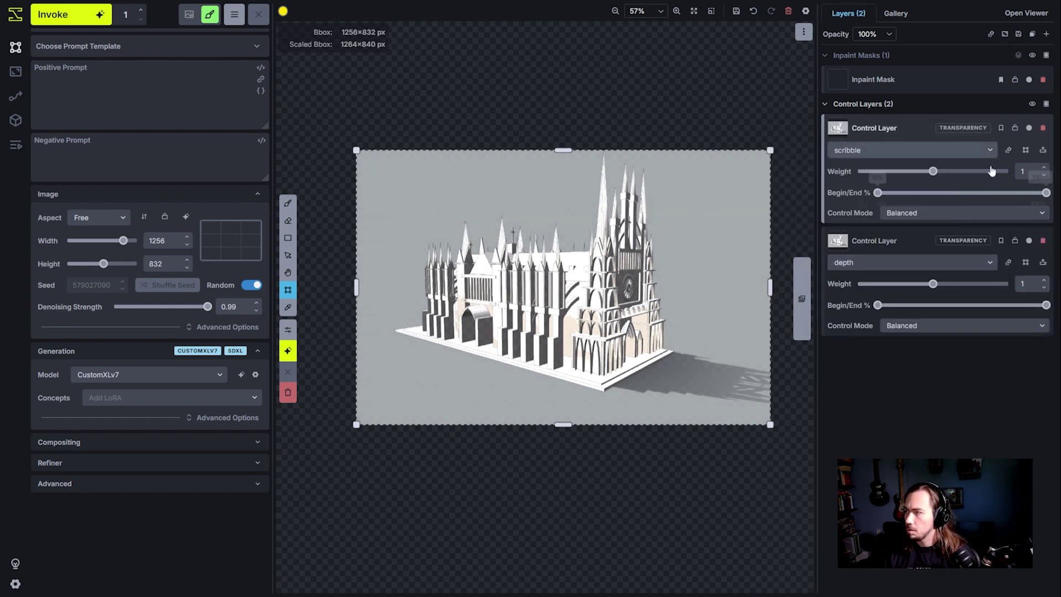
Apply the Canny Edge Detection filter to the scribble control layer and the Depth Anything filter to the depth control layer.
click(1008, 151)
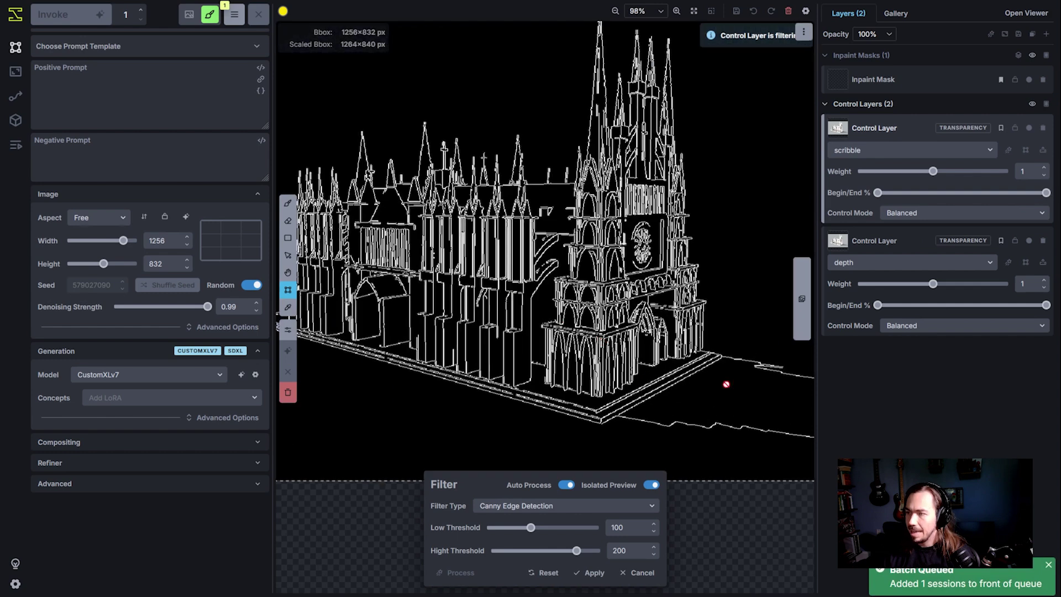
scroll(595, 193, up, 2)
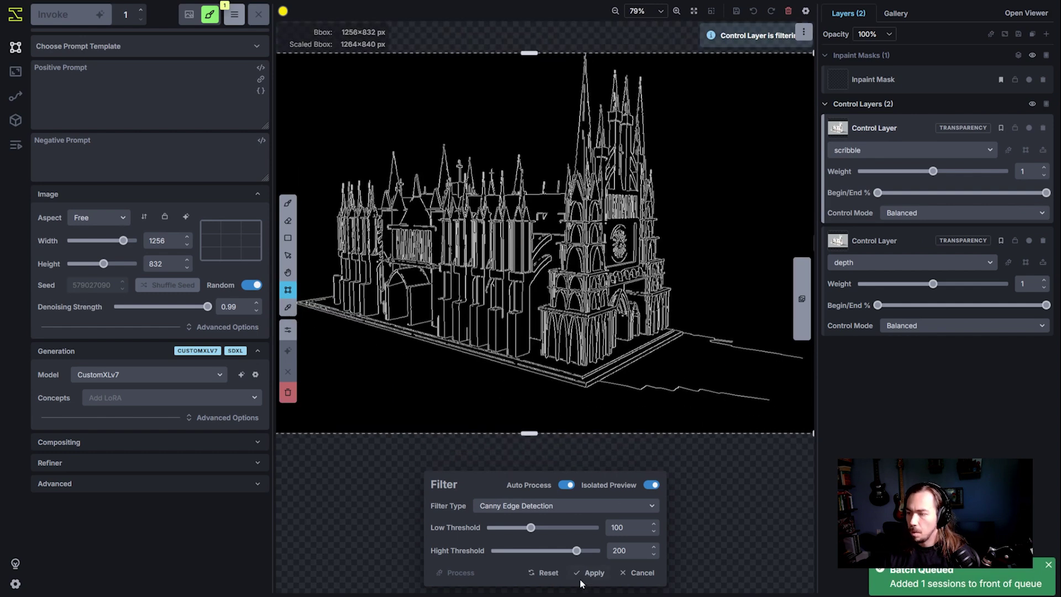
click(588, 574)
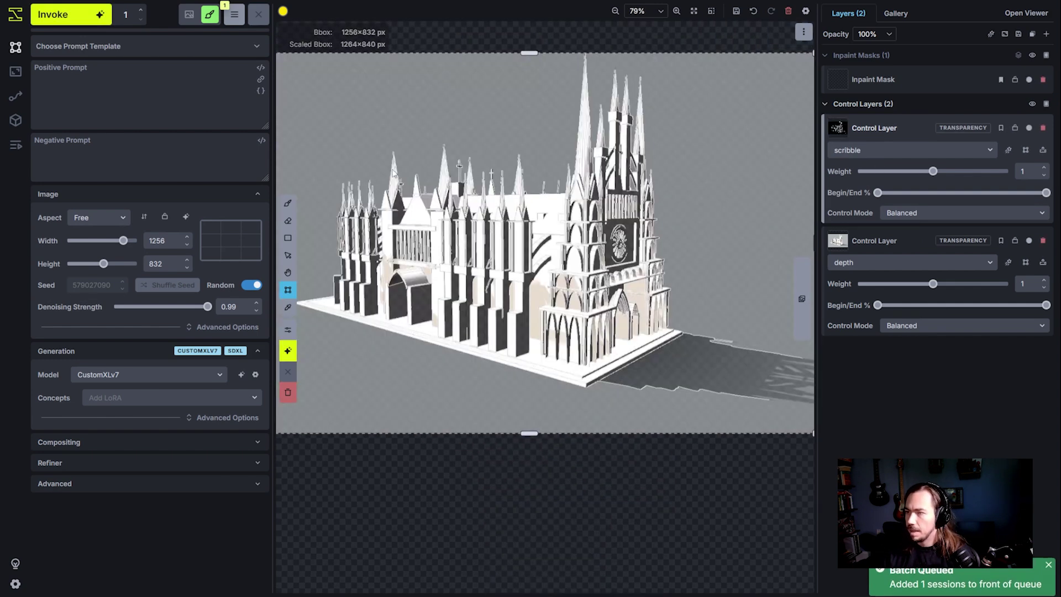
click(1008, 262)
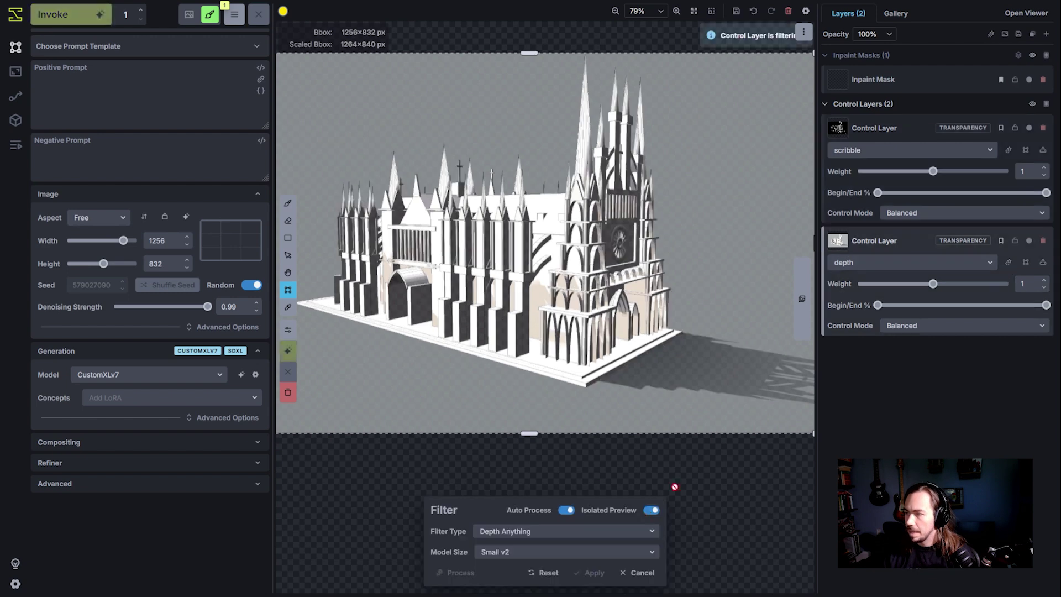
click(595, 571)
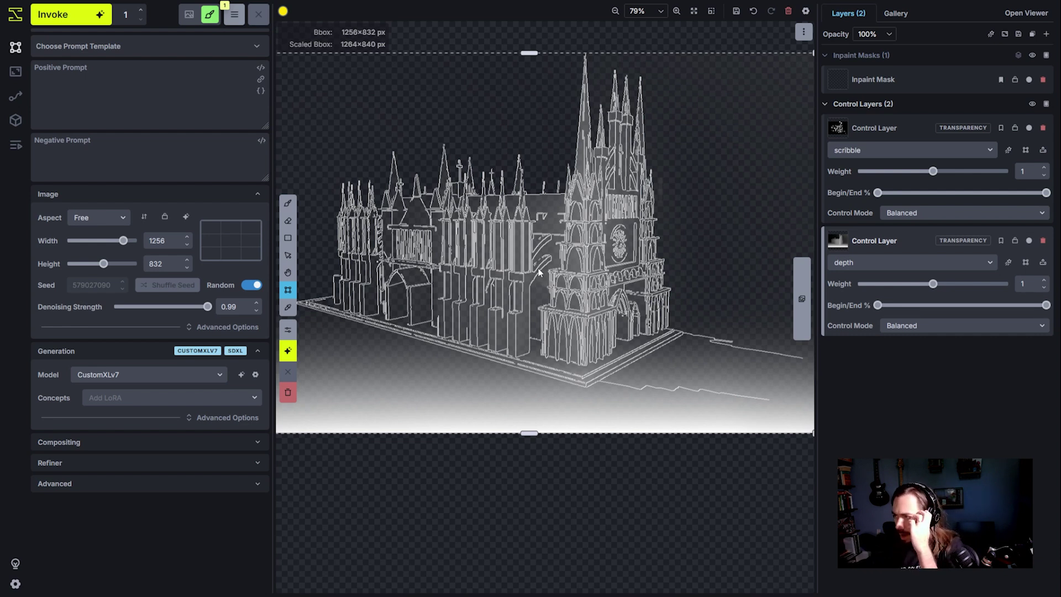
Set both control layers' weights to 0.85, ending the scribble layer's influence at 70% and the depth layer's at about 40%.
drag(1047, 193, 996, 193)
click(912, 172)
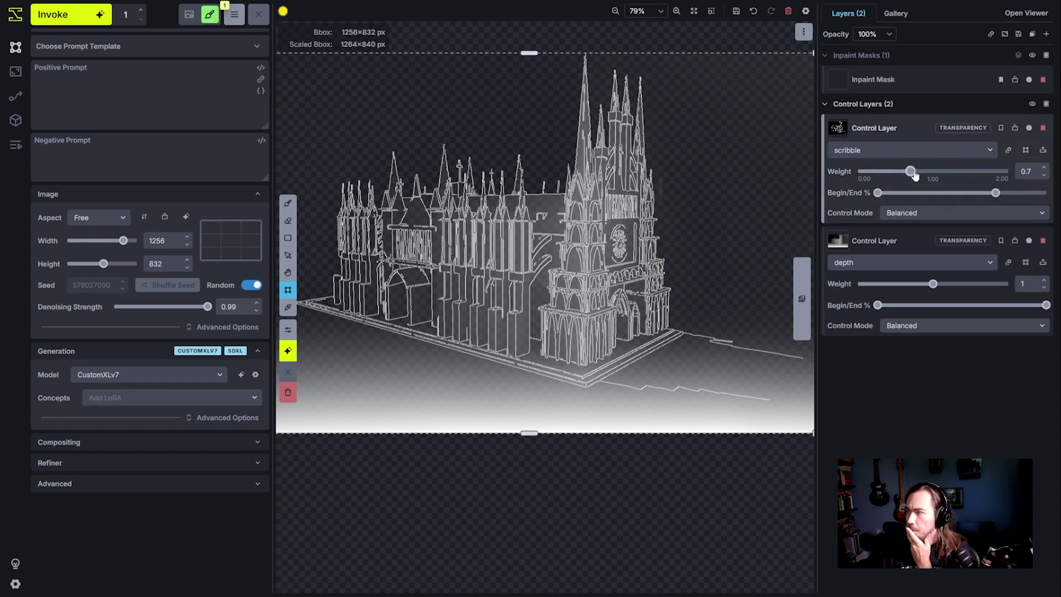
drag(915, 175, 922, 176)
drag(933, 284, 924, 290)
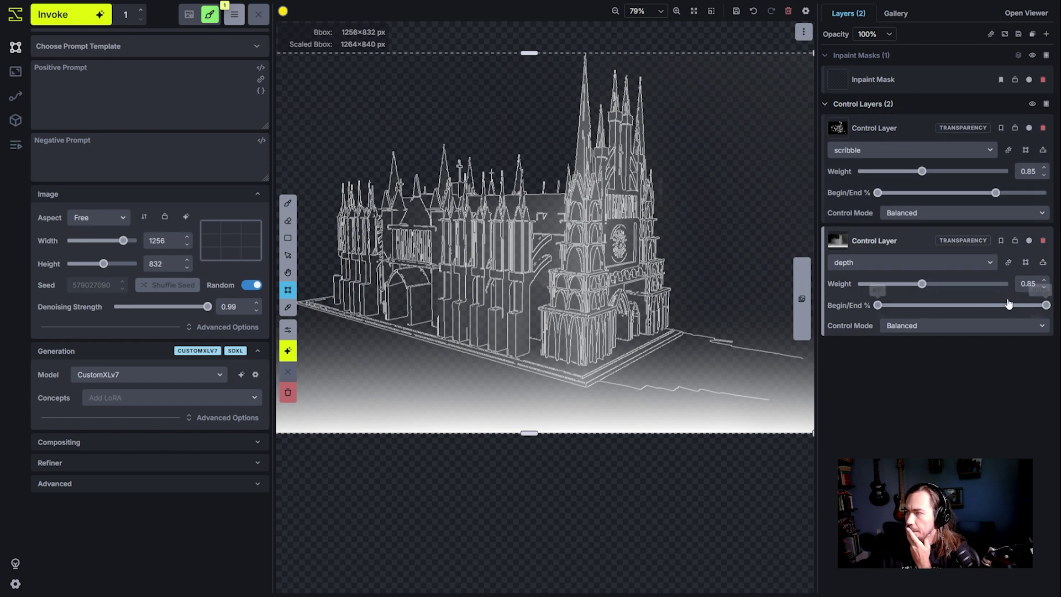
drag(1044, 305, 945, 311)
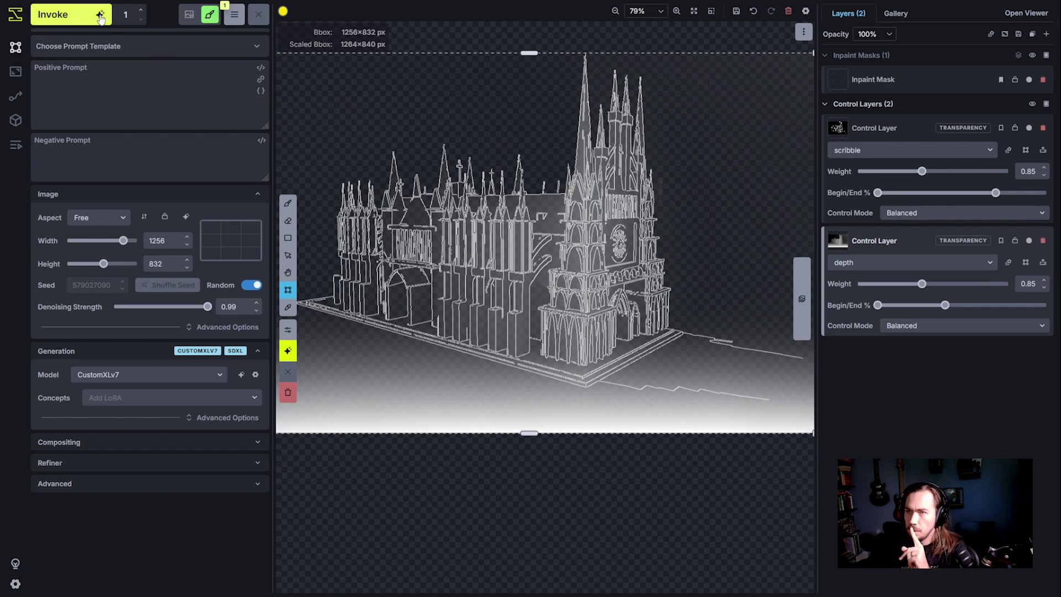
Apply the Photography (General) prompt template.
click(114, 49)
scroll(220, 219, down, 5)
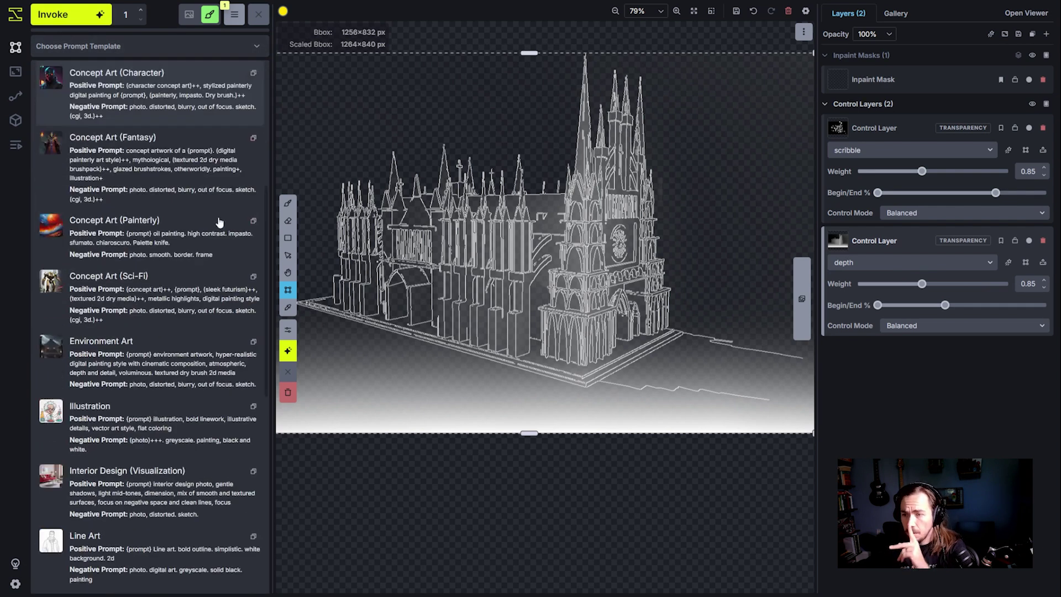
scroll(228, 223, up, 5)
scroll(227, 224, down, 8)
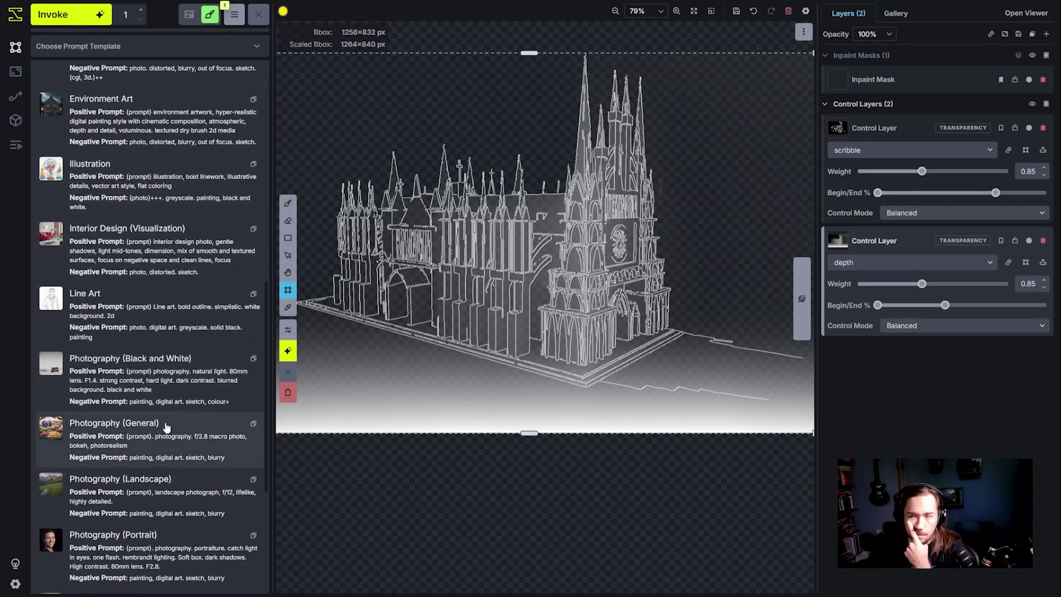
click(159, 446)
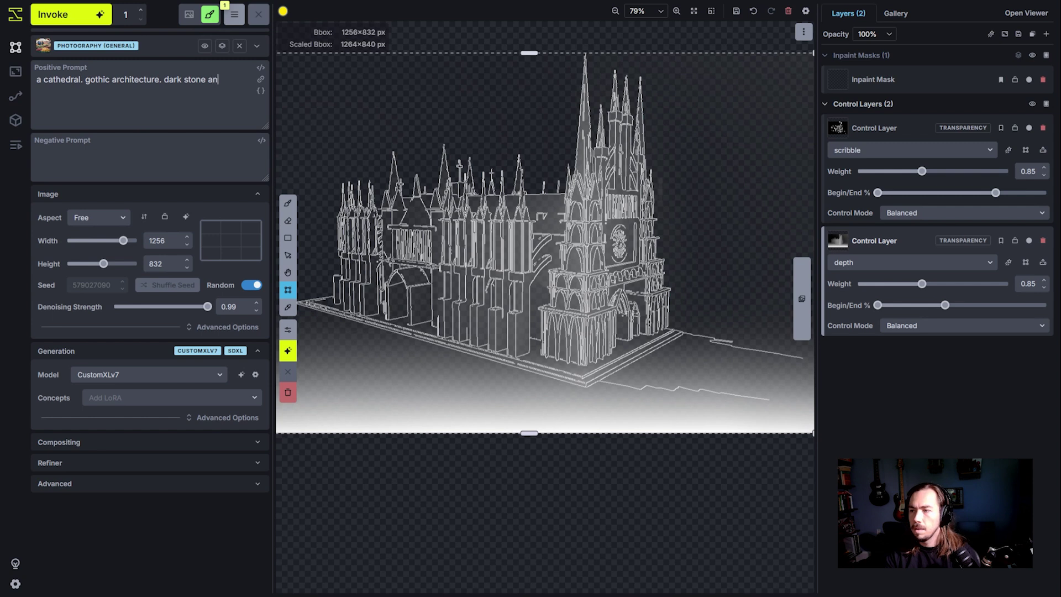
Enter the positive prompt "a cathedral. gothic architecture. dark stone and gloomy, mysterious, foggy environment." and generate an image.
text(omy, mysterious, foggy environ)
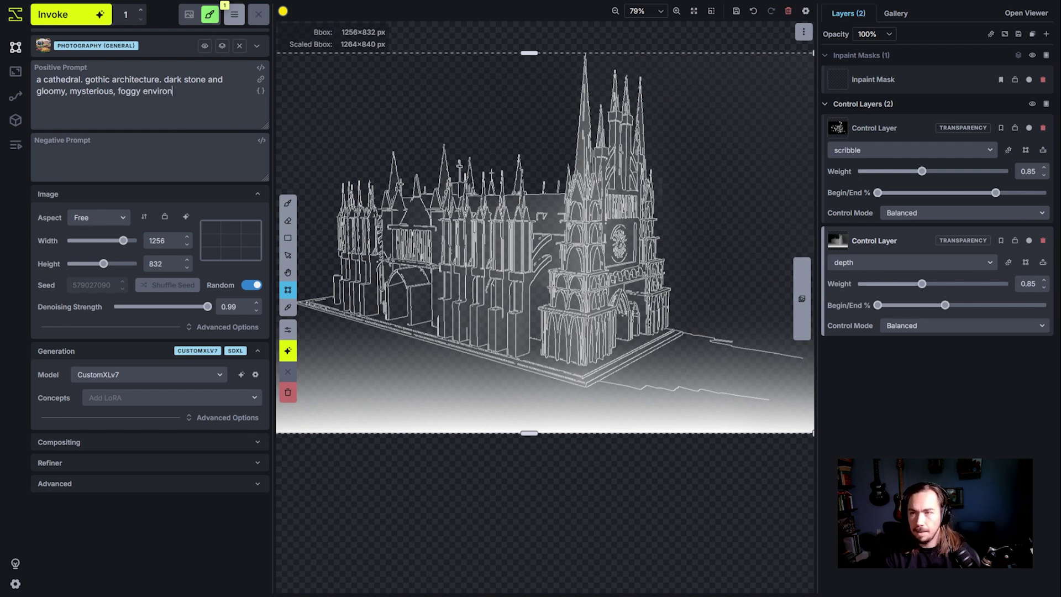
text(ment.)
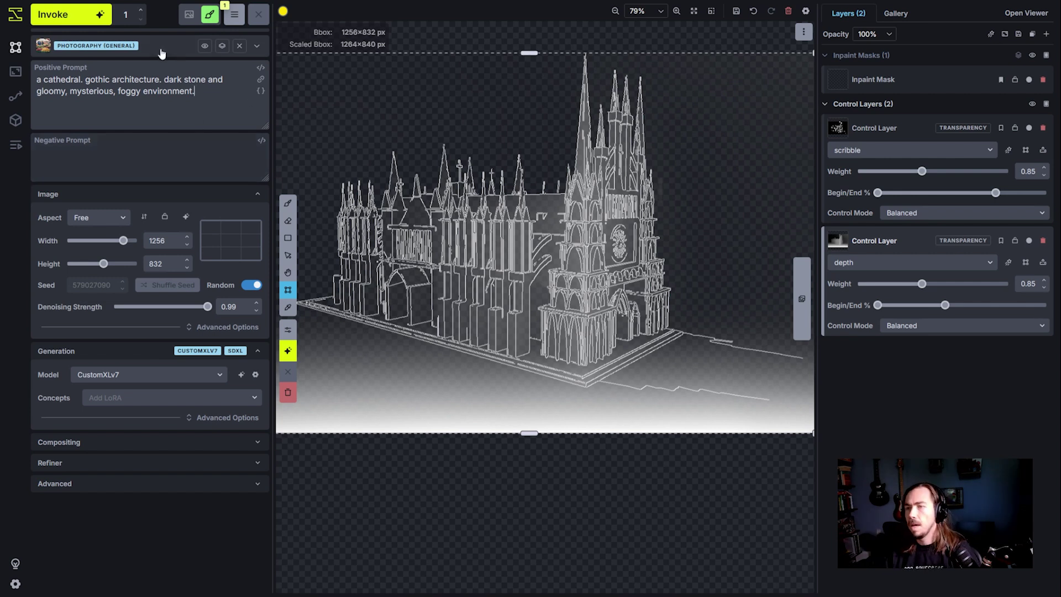
click(105, 21)
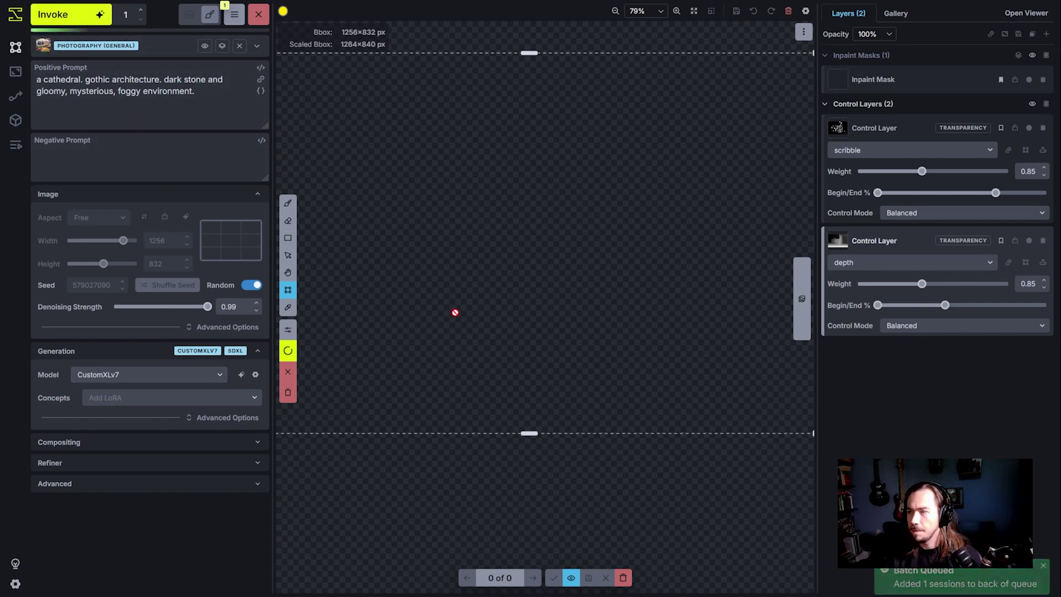
Examine the cathedral image on the canvas as it generates, including the finished building's details up close.
key(h)
scroll(487, 287, down, 3)
scroll(485, 287, up, 2)
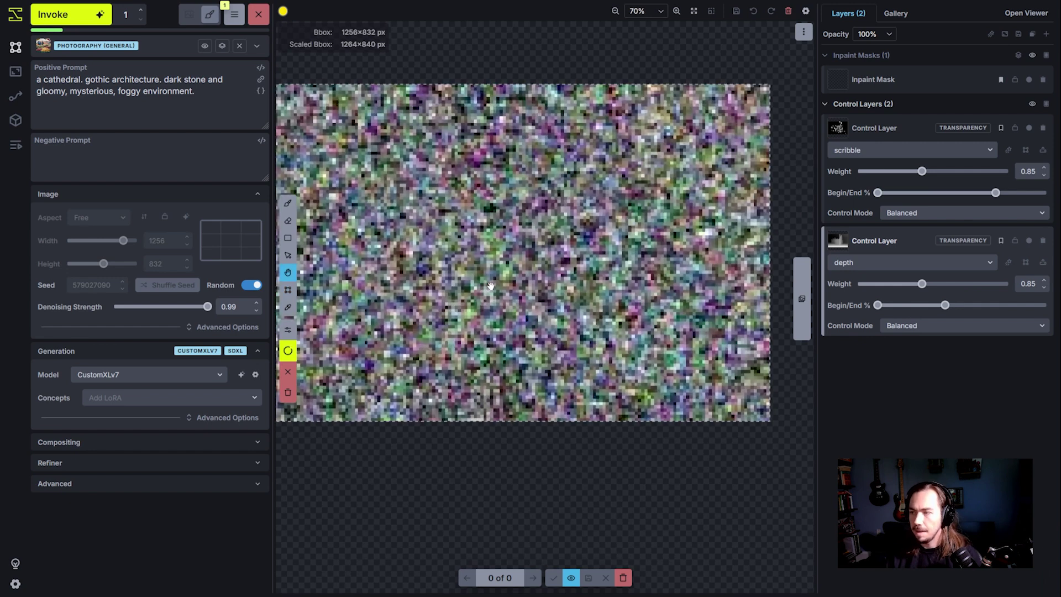
key(c)
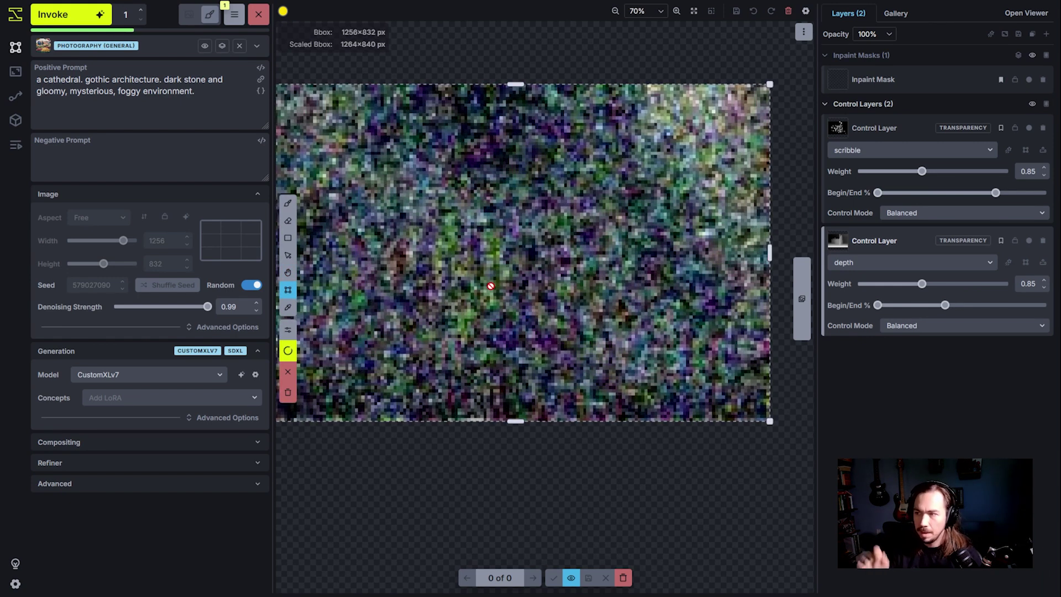
scroll(491, 286, down, 2)
scroll(493, 286, up, 3)
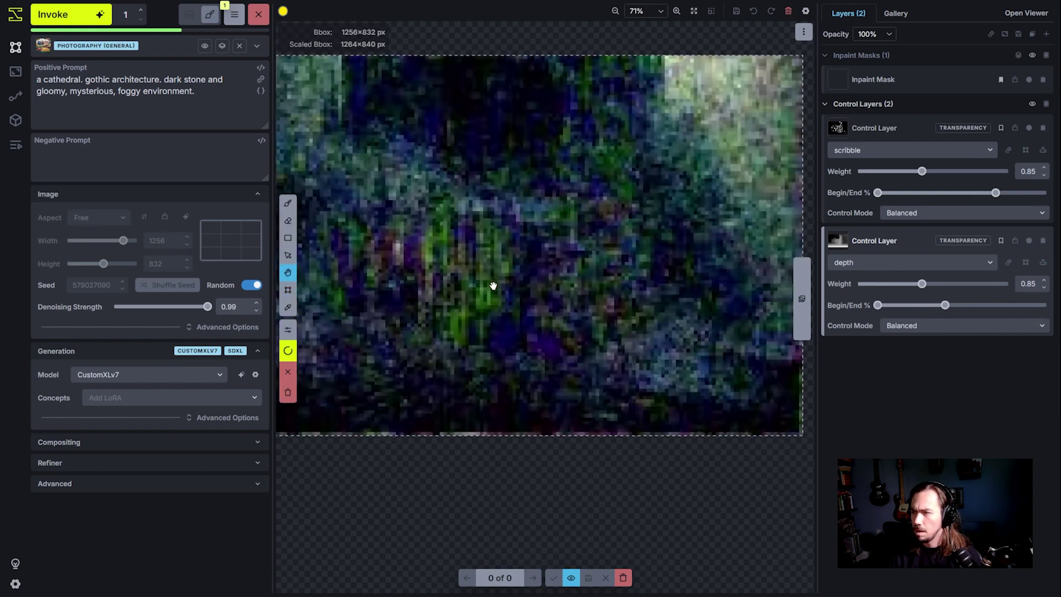
scroll(493, 287, down, 2)
key(h)
drag(493, 286, 524, 296)
scroll(525, 295, up, 2)
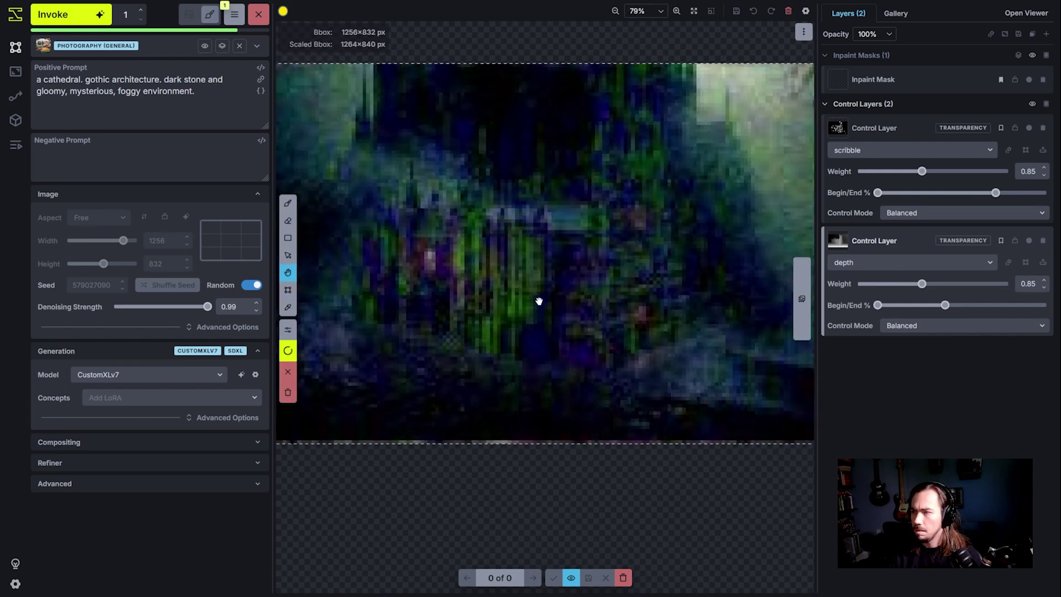
key(c)
scroll(545, 291, up, 1)
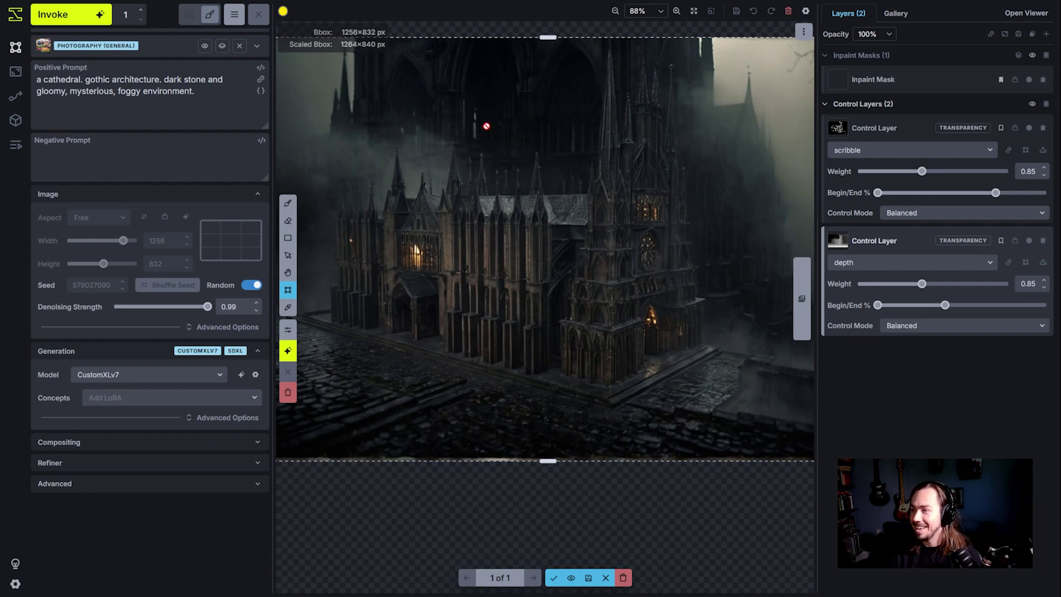
scroll(620, 344, up, 1)
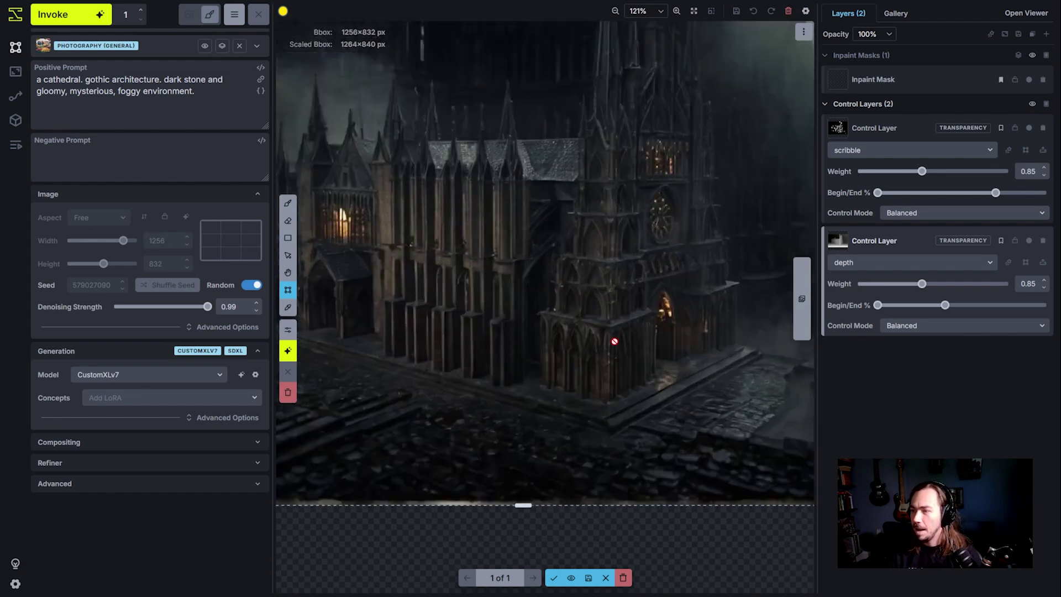
scroll(636, 334, down, 2)
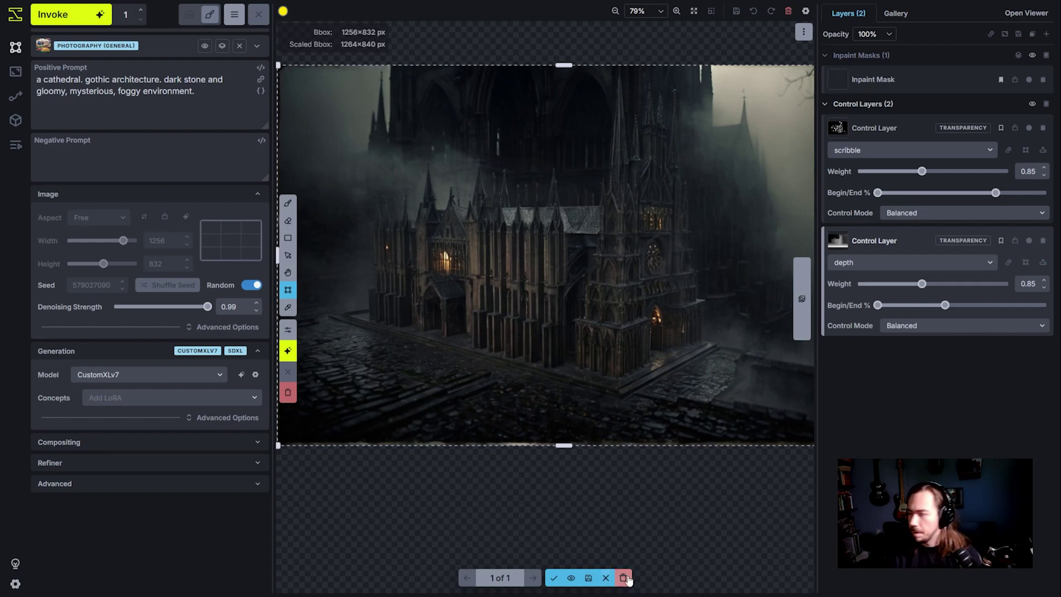
Discard the staged cathedral image and switch the generation model to FLUX Dev (Quantized).
key(Escape)
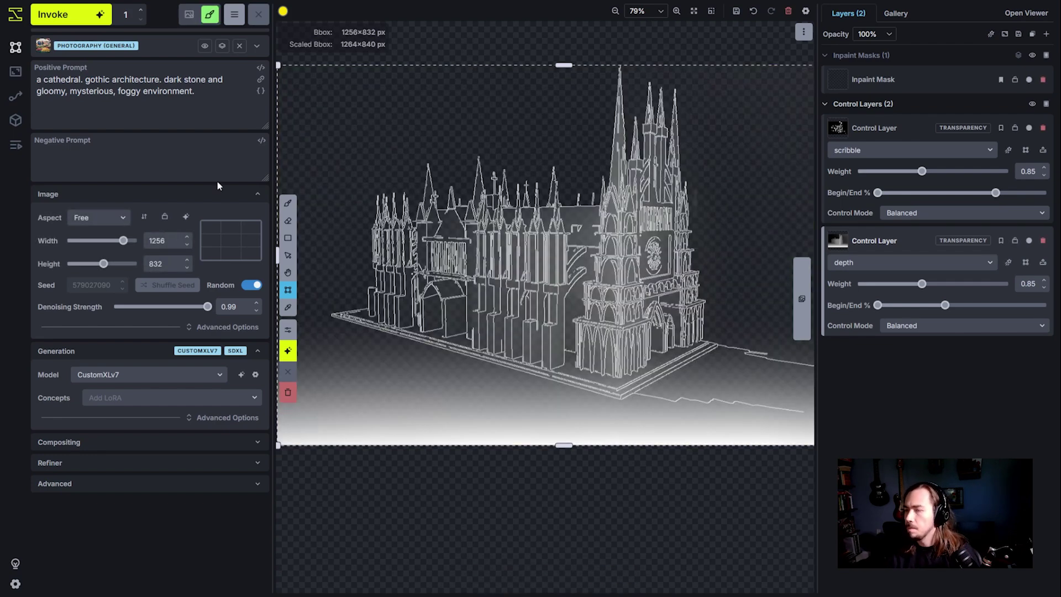
click(133, 374)
scroll(147, 470, down, 5)
click(142, 540)
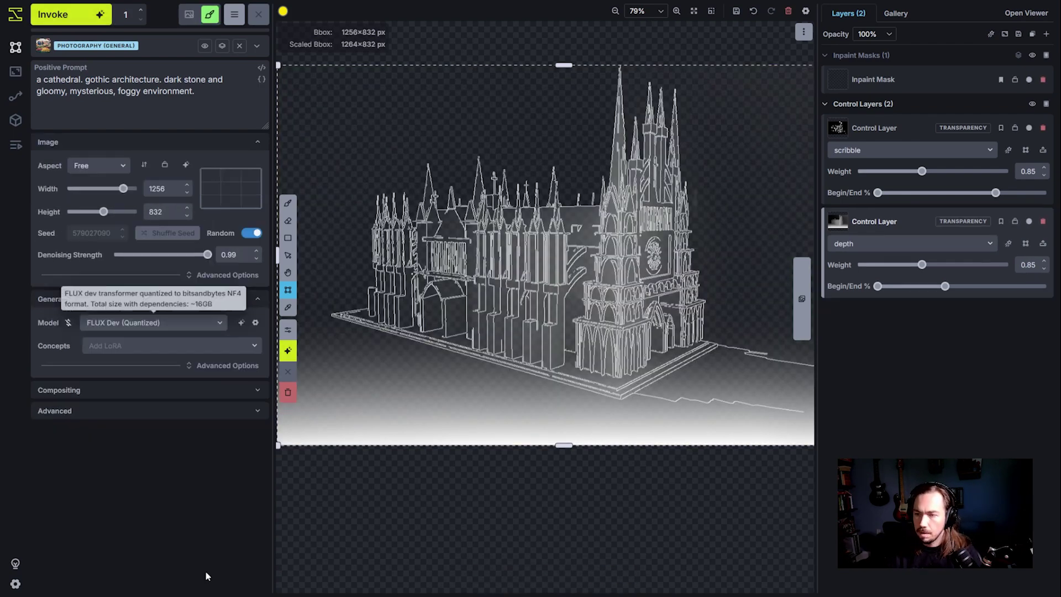
Set the control model of both the scribble and depth control layers to FLUX.1-dev-ControlNet-Union-Pro.
click(907, 157)
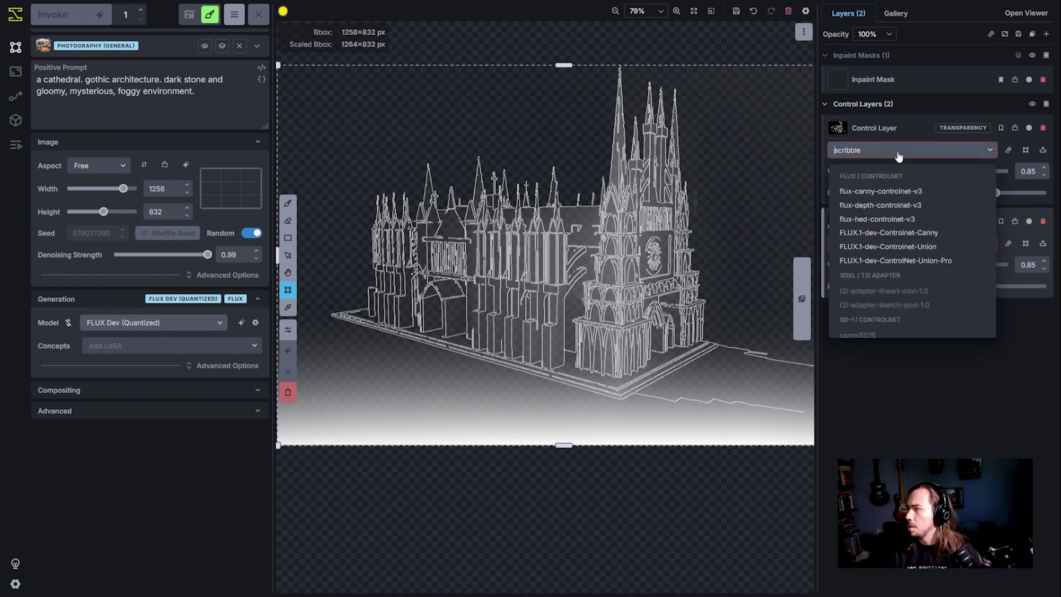
click(907, 160)
click(907, 159)
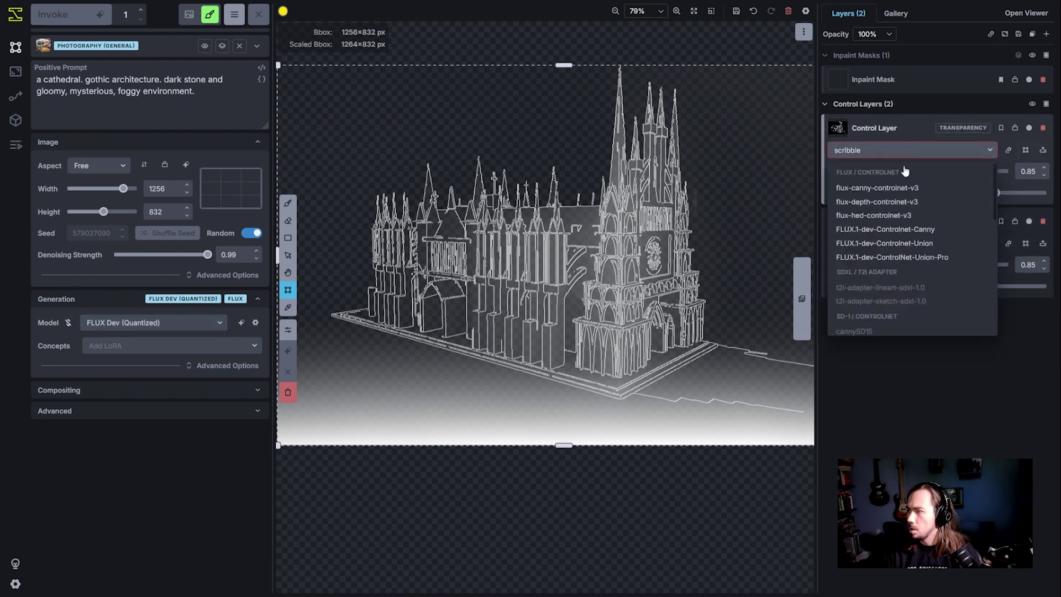
click(893, 262)
click(911, 243)
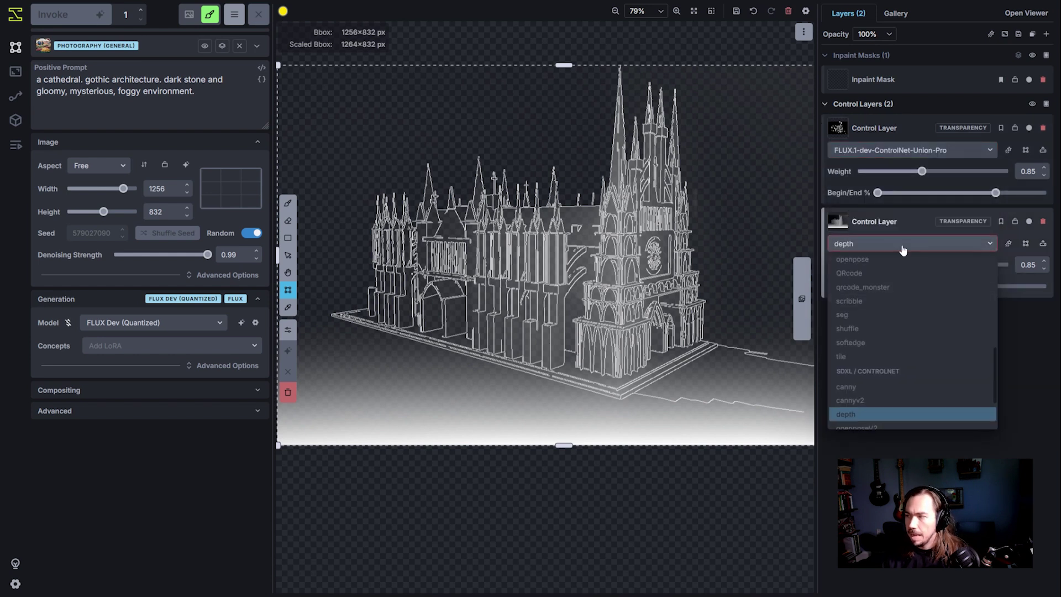
scroll(918, 354, up, 5)
click(924, 351)
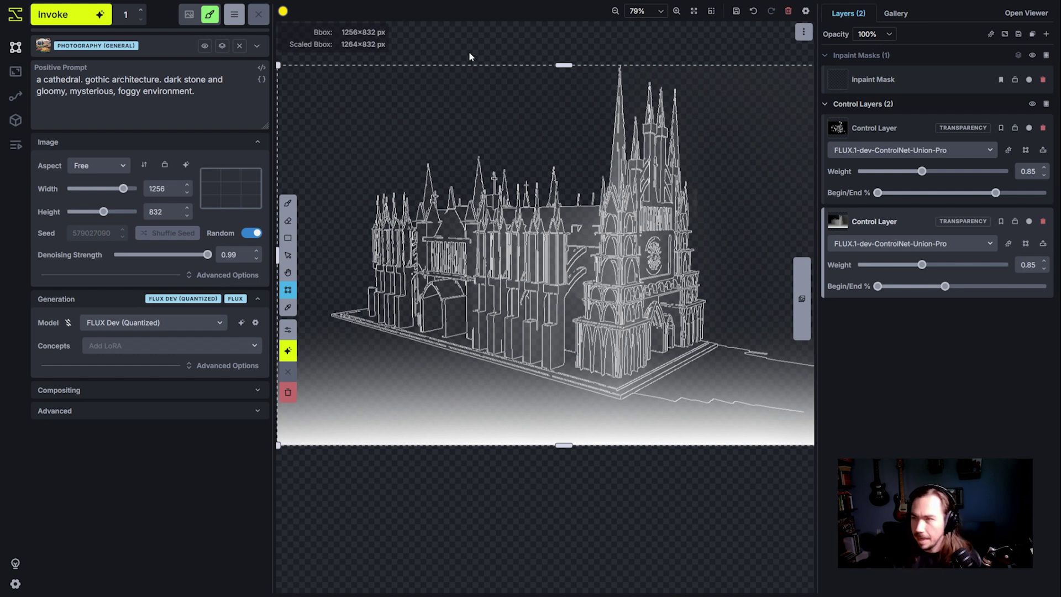
Try to generate the image with both FLUX control layers active, and cancel the run.
click(64, 4)
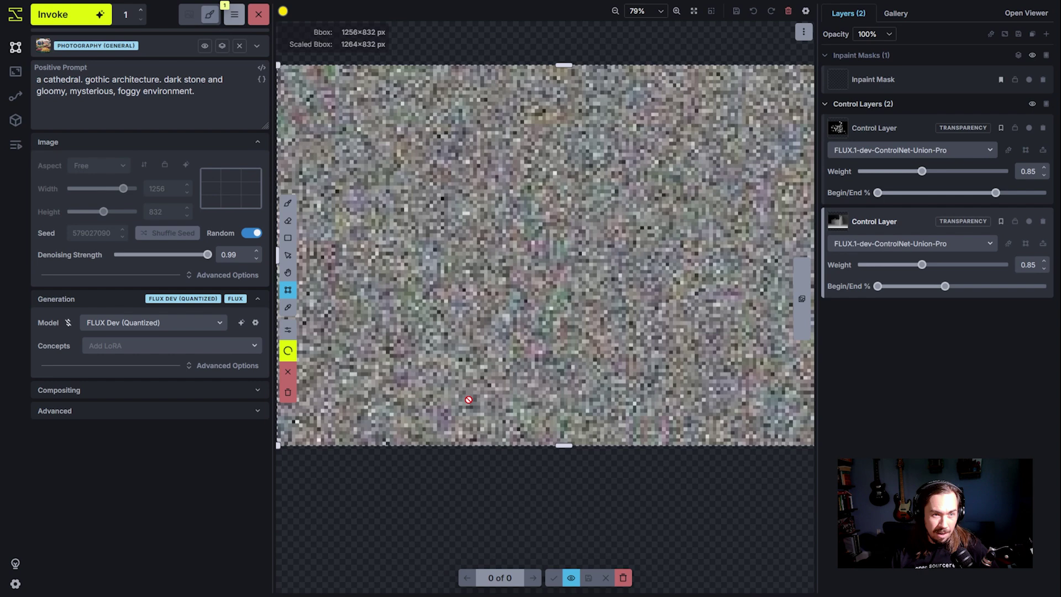
key(shift+x)
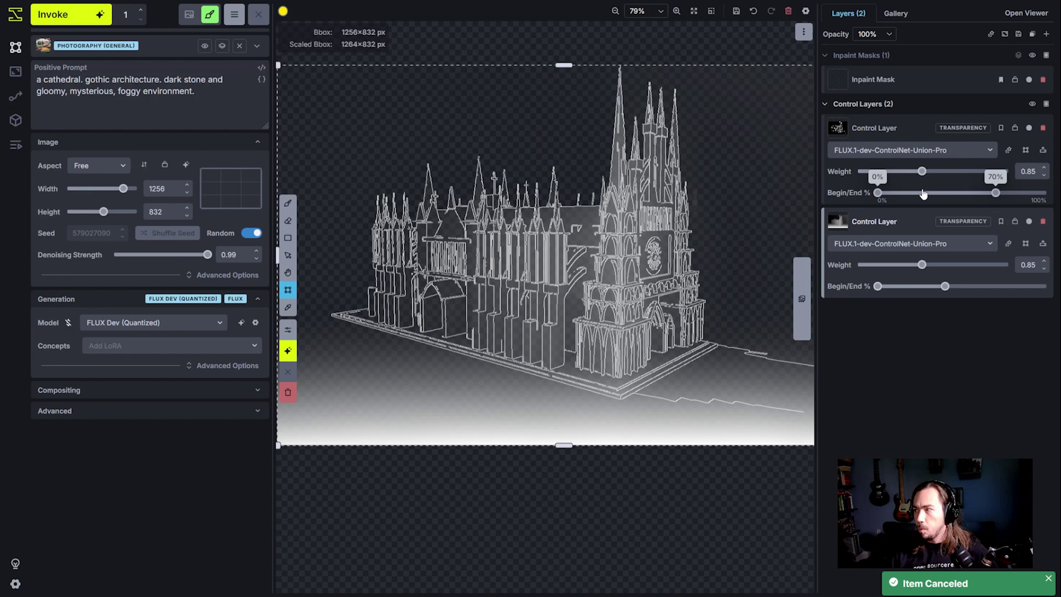
Disable the edge-based control layer and try to generate the image from the depth control layer only.
click(1029, 128)
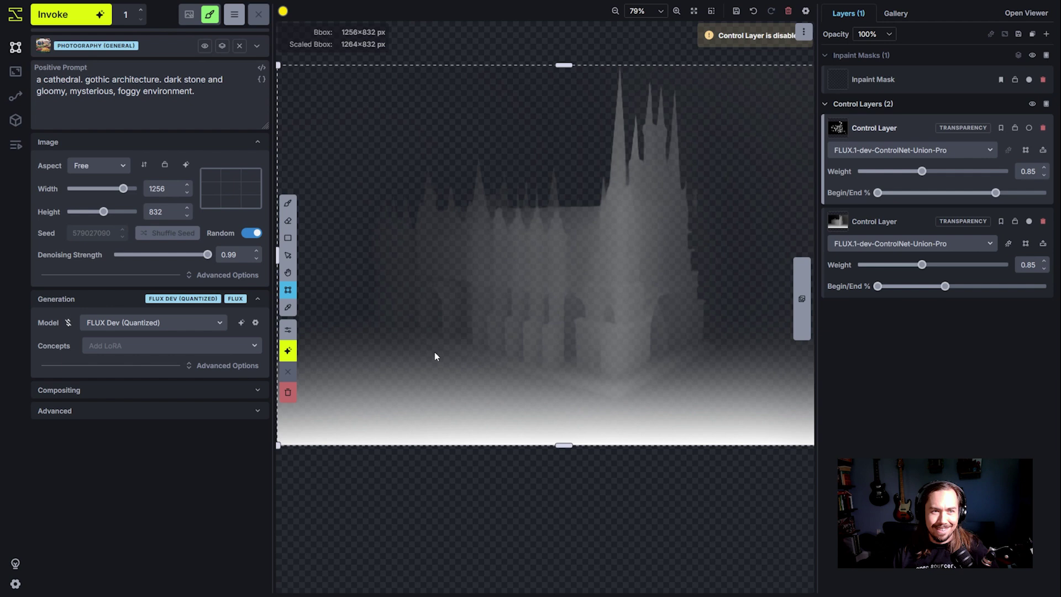
key(ctrl+Return)
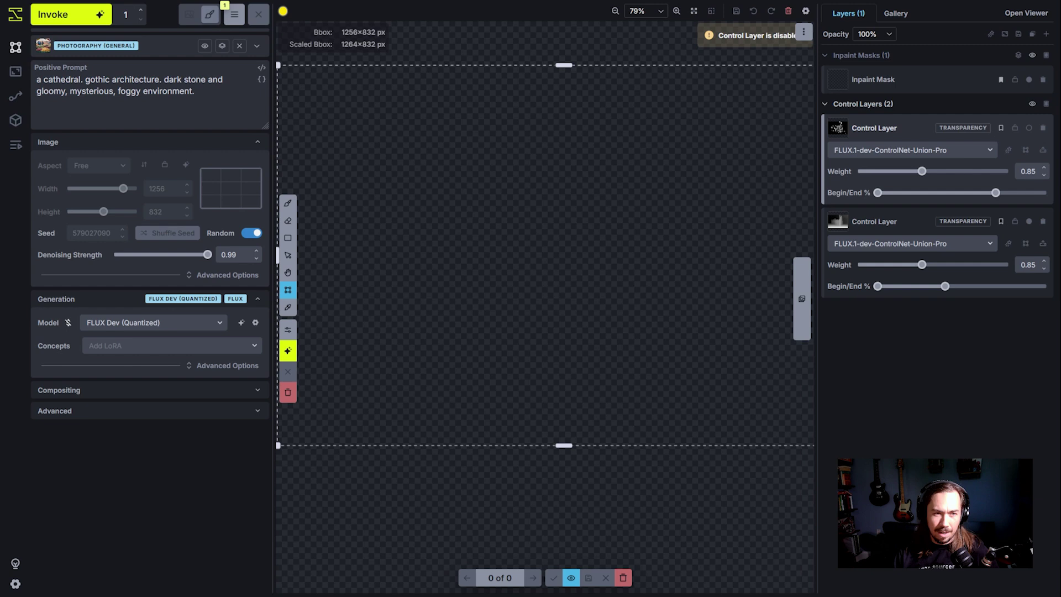
scroll(520, 356, down, 1)
scroll(547, 345, up, 1)
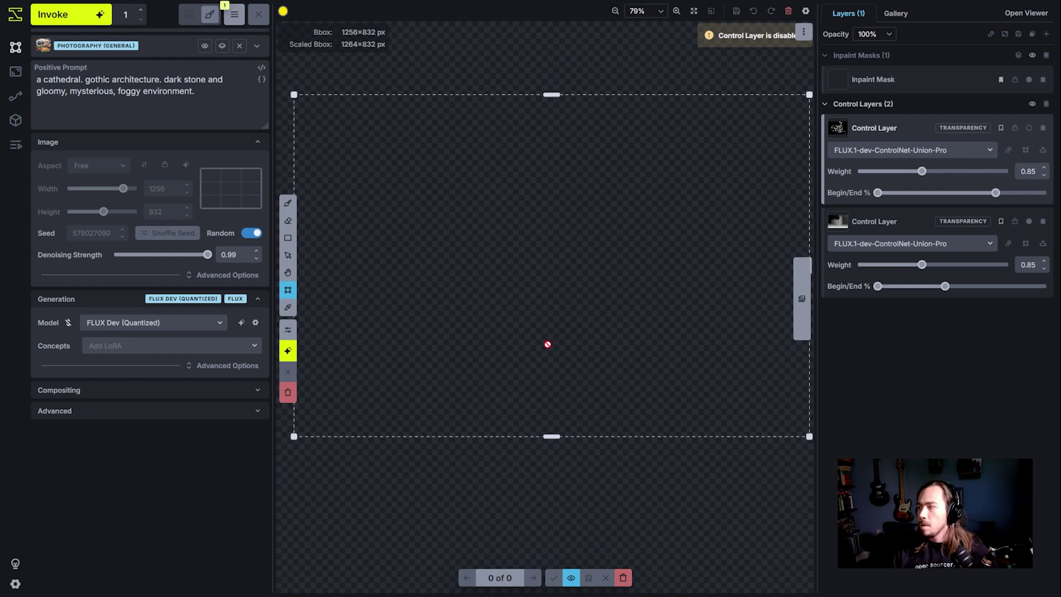
scroll(547, 345, down, 2)
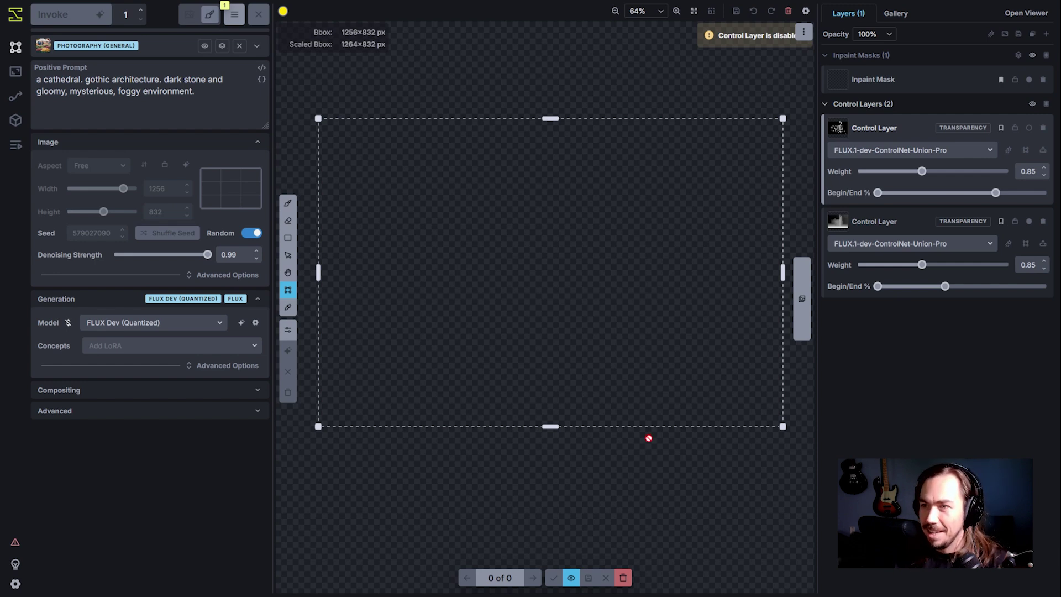
scroll(740, 374, down, 2)
scroll(740, 375, up, 1)
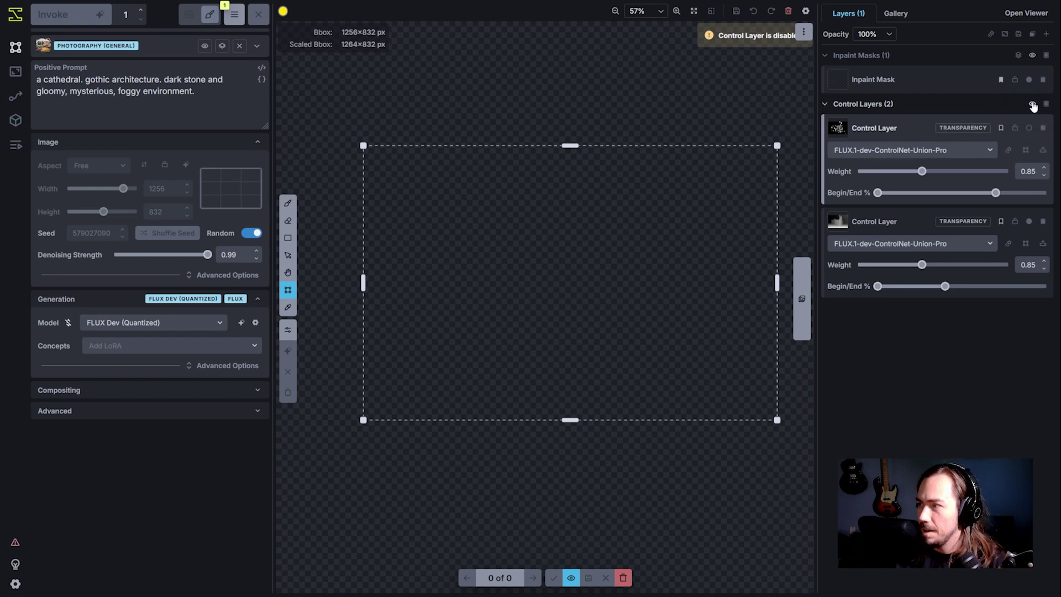
click(912, 227)
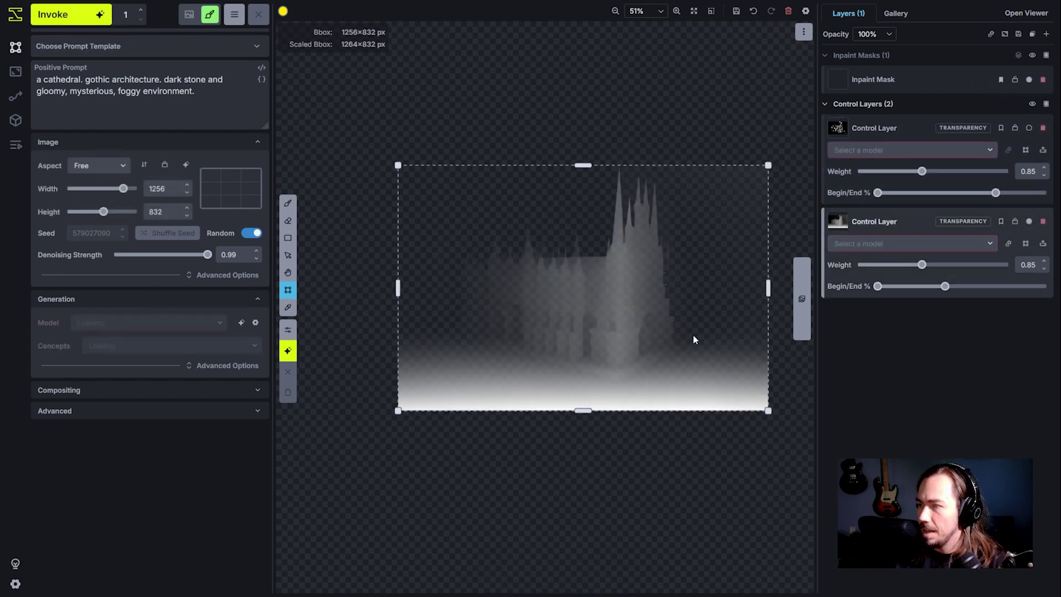
key(ctrl+Return)
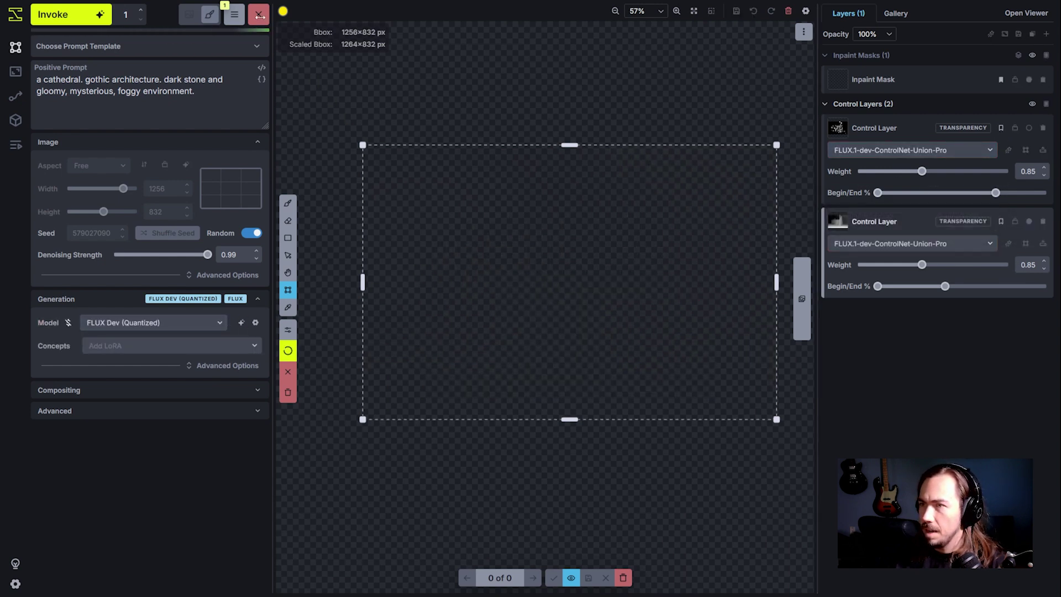
click(258, 13)
click(650, 338)
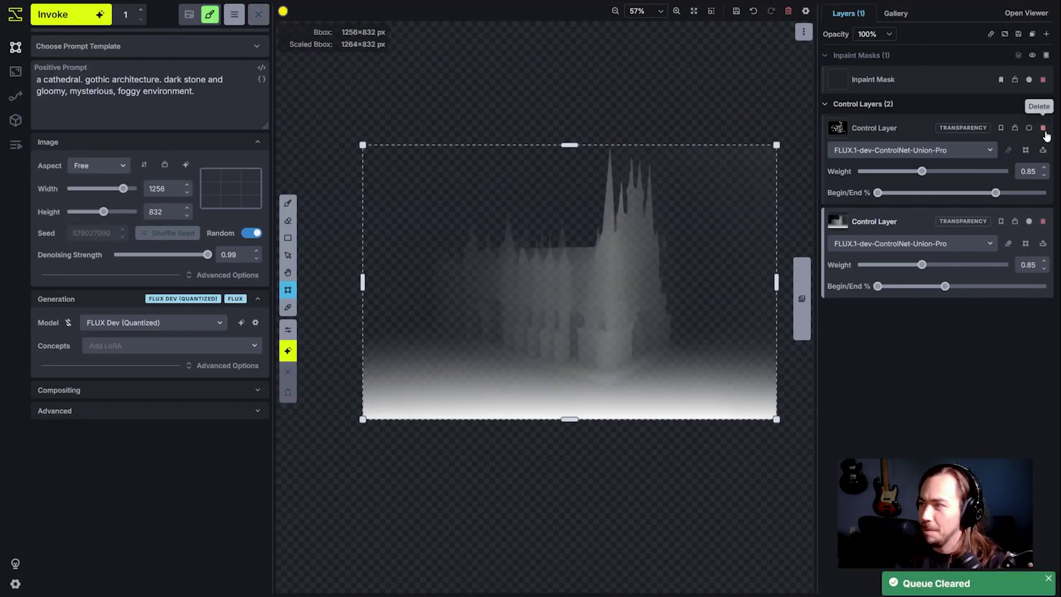
Delete the disabled edge-based control layer and generate the image with the remaining depth control layer.
click(1044, 128)
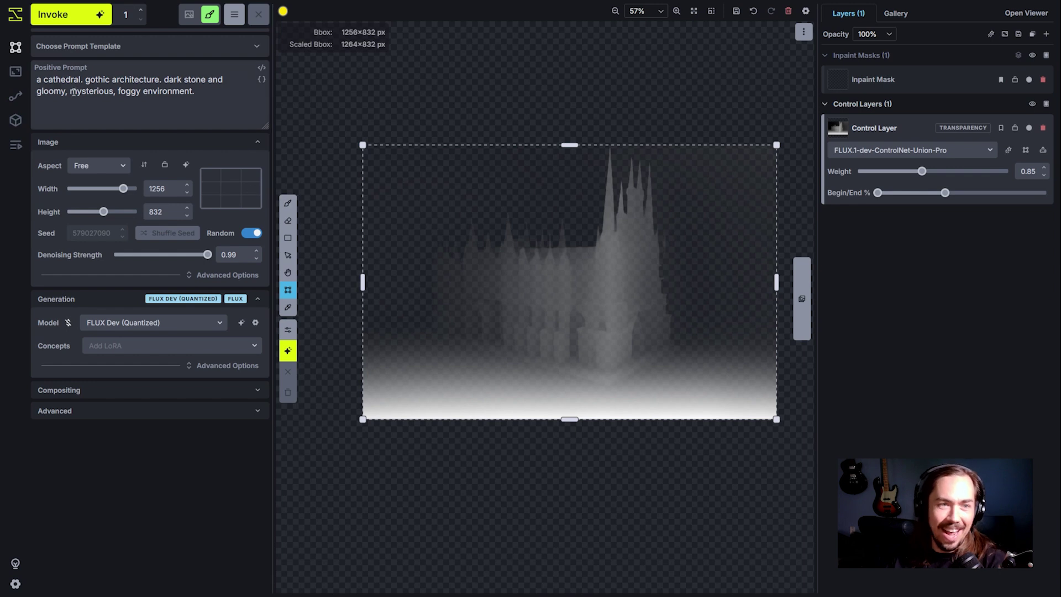
click(61, 15)
scroll(634, 330, up, 2)
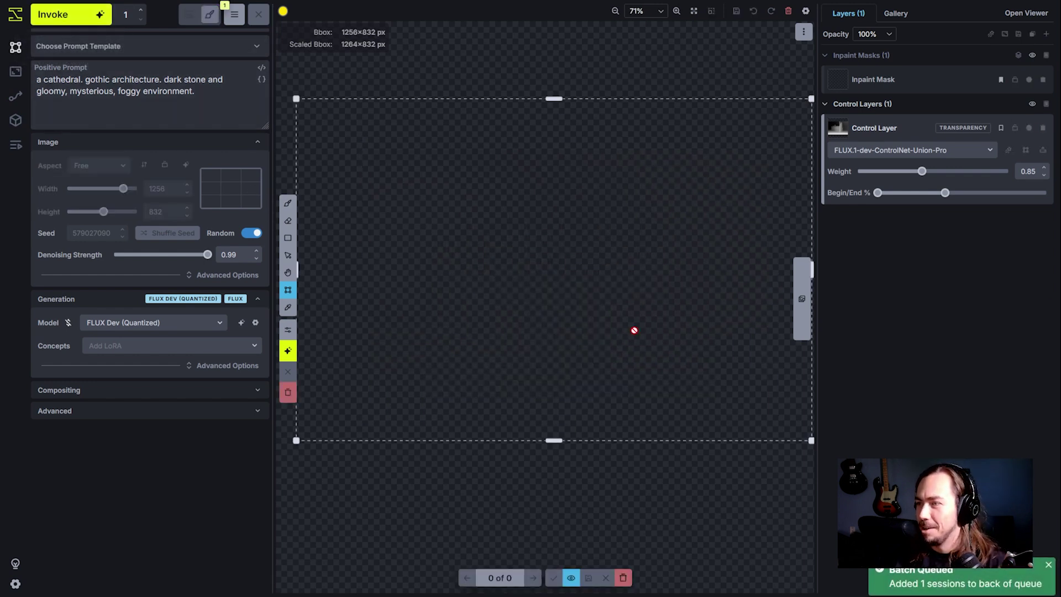
scroll(612, 313, down, 1)
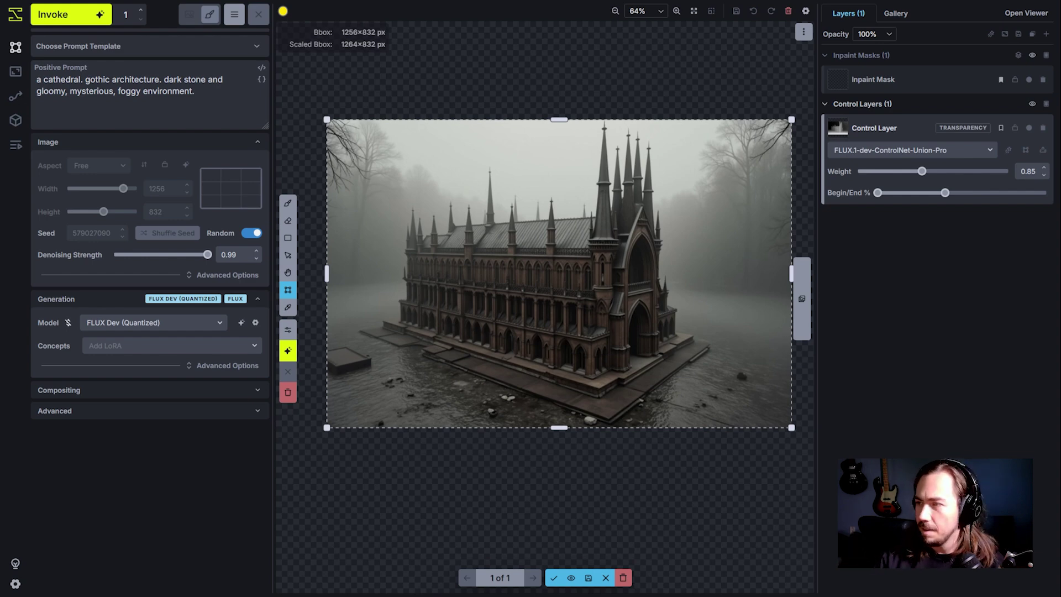
Inspect the generated cathedral up close and accept it onto the canvas as a raster layer.
scroll(553, 273, up, 3)
scroll(552, 273, down, 6)
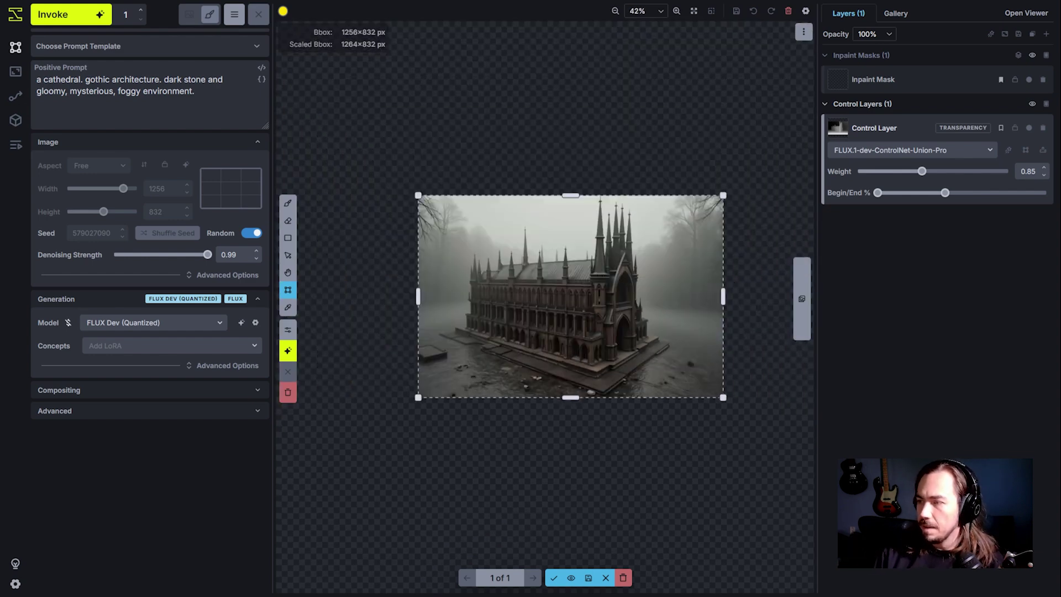
scroll(553, 274, up, 2)
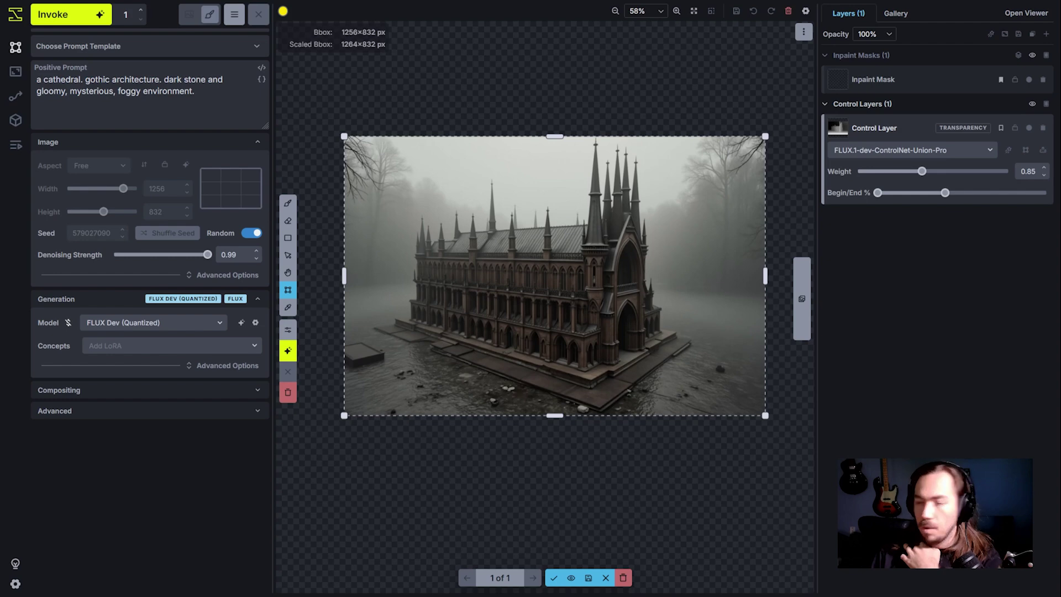
scroll(641, 475, up, 3)
scroll(642, 475, down, 2)
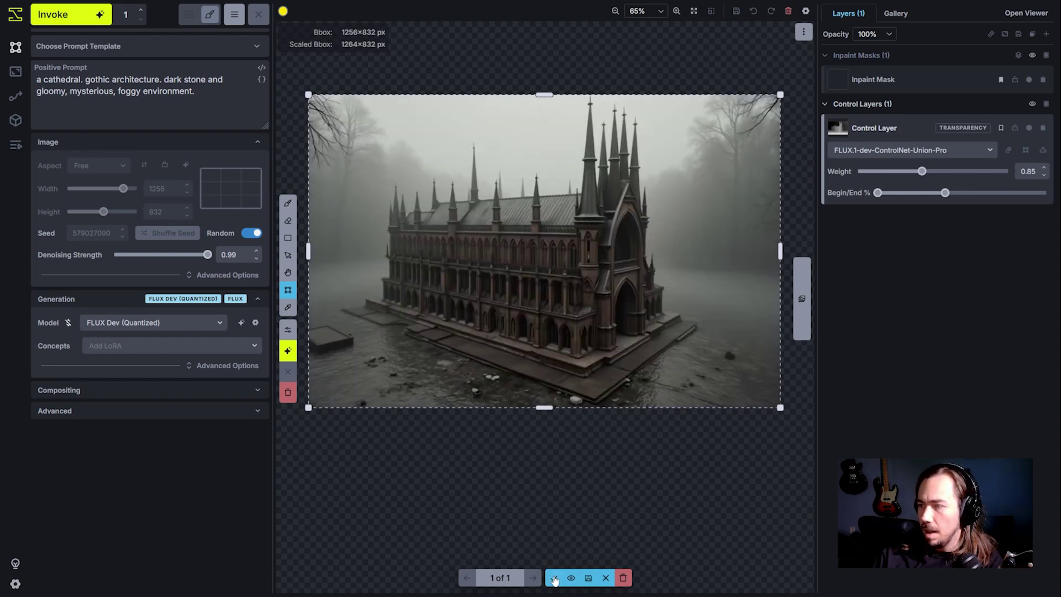
click(554, 577)
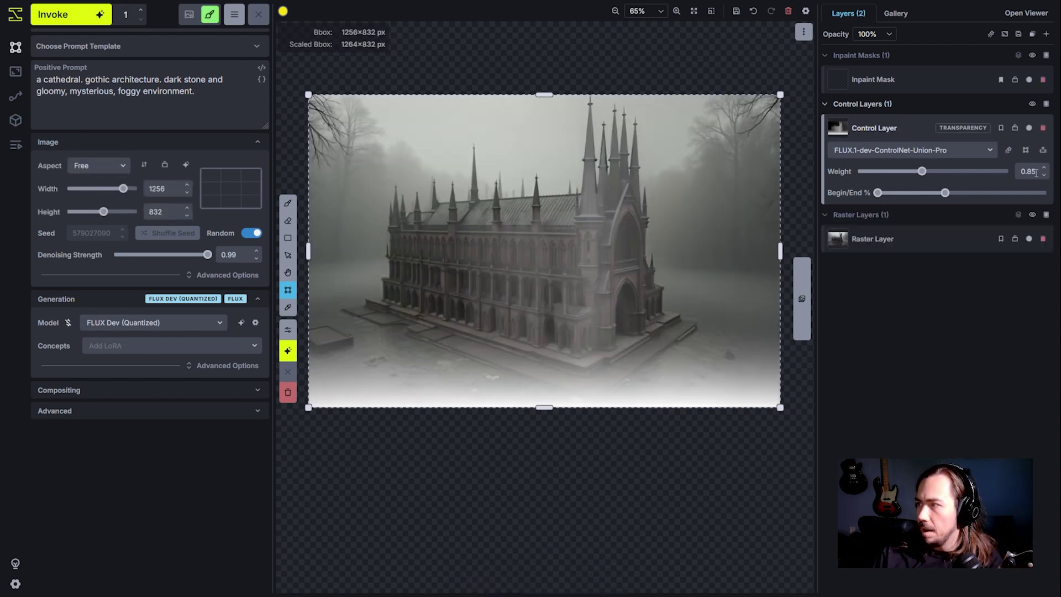
Compare the generated cathedral with the depth map by repeatedly disabling and enabling the raster layer.
click(1029, 239)
click(1029, 239)
click(1030, 239)
click(1029, 239)
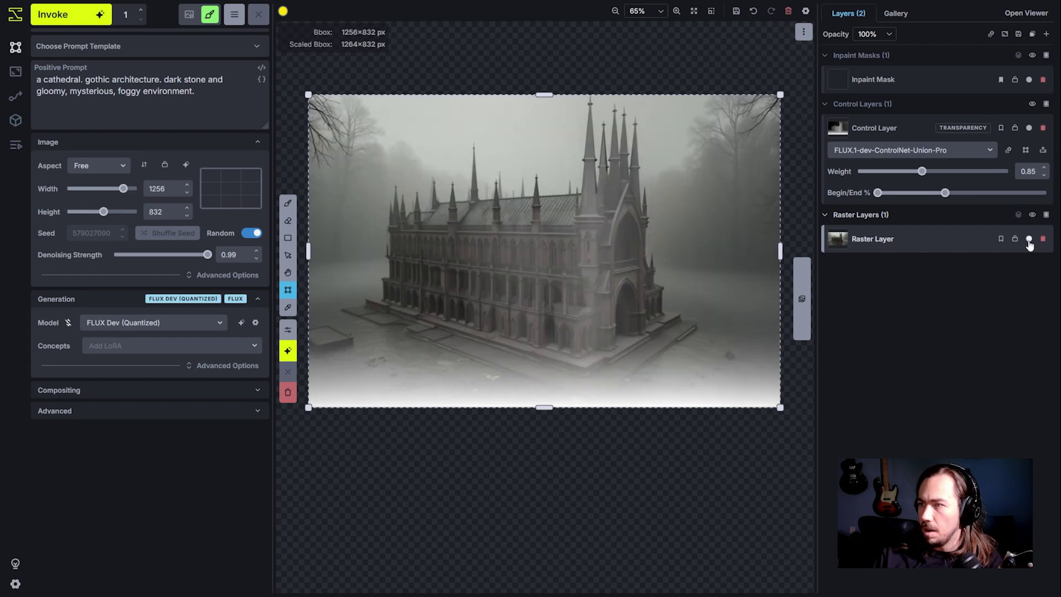
click(1029, 238)
click(1029, 239)
click(1029, 239)
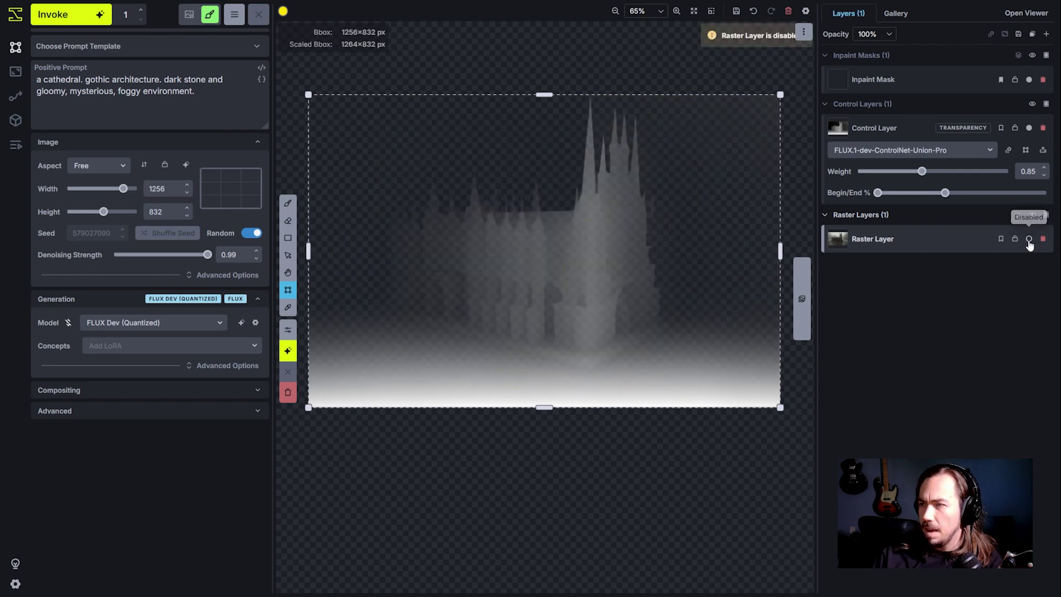
click(1029, 238)
click(1029, 239)
click(1029, 239)
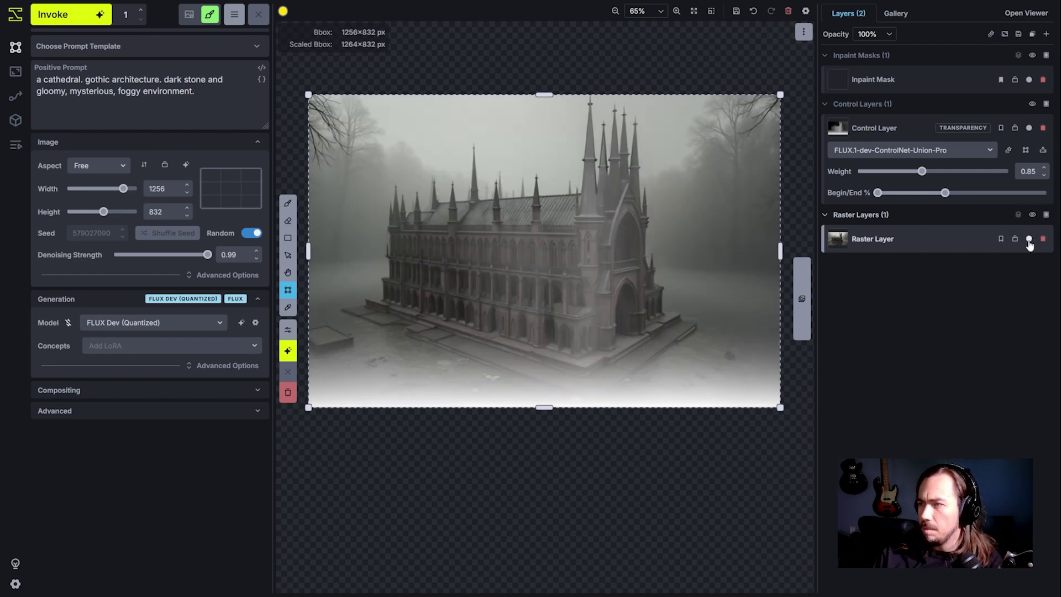
click(1029, 239)
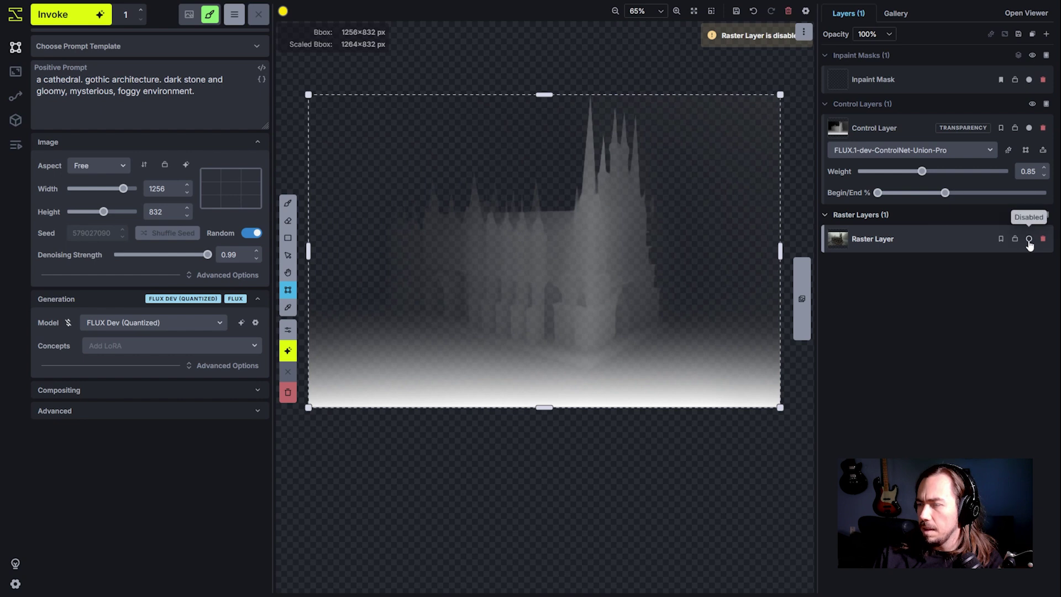
click(1029, 239)
click(1029, 239)
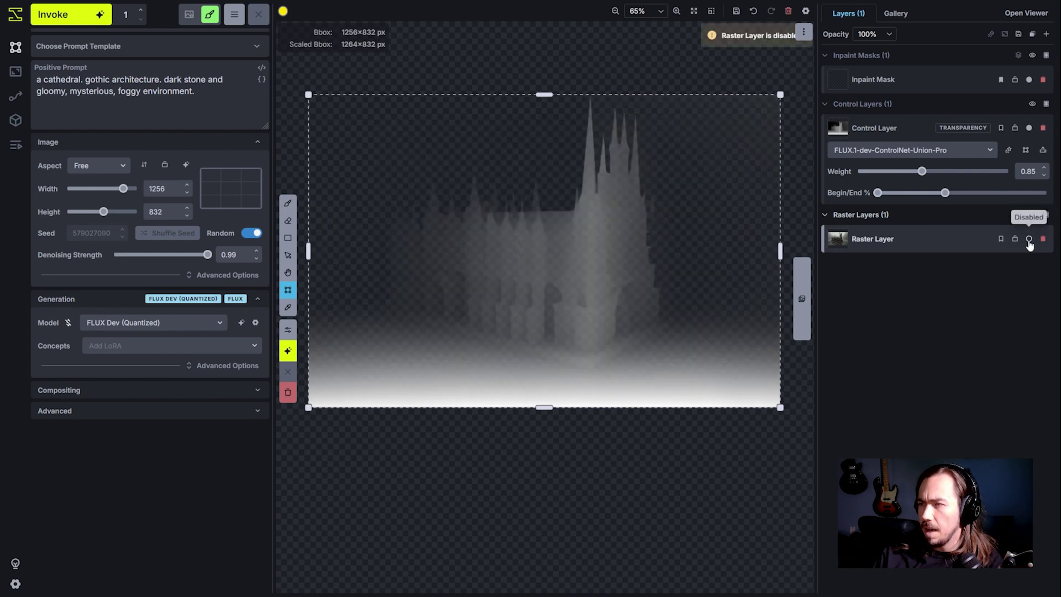
click(1029, 240)
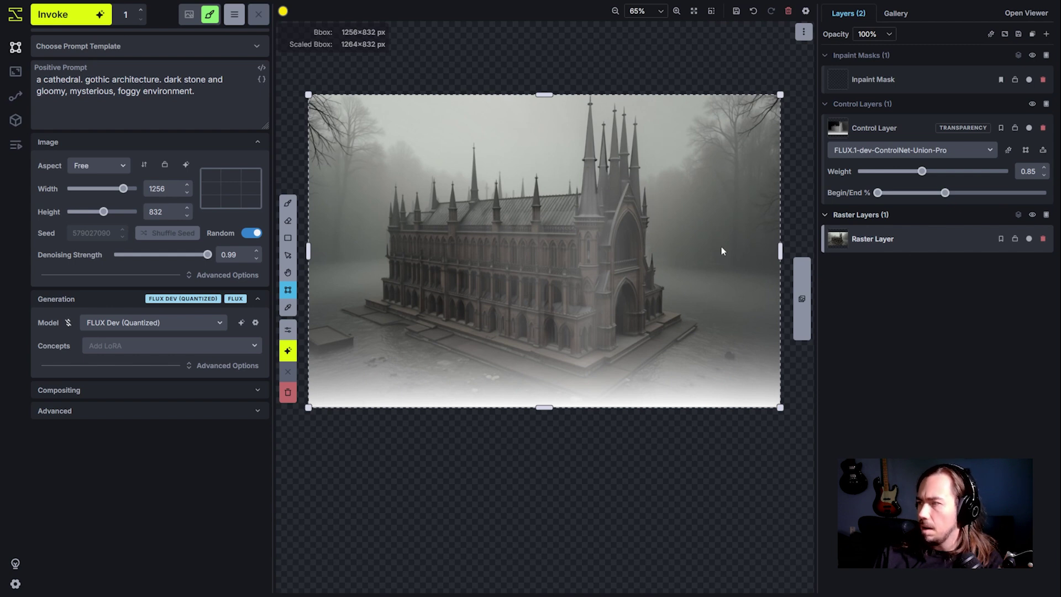
click(1030, 239)
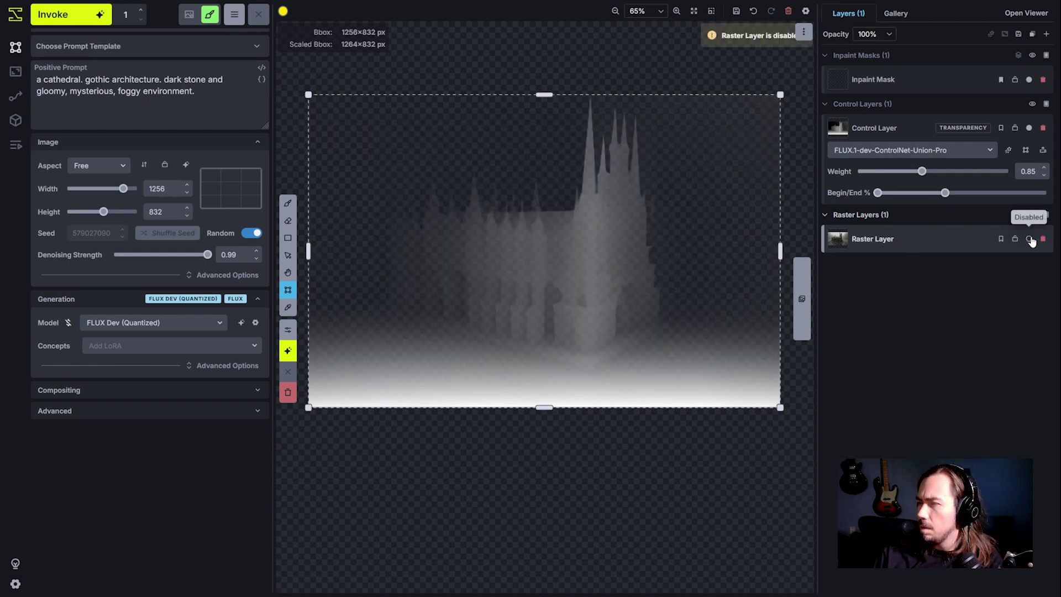
click(1030, 239)
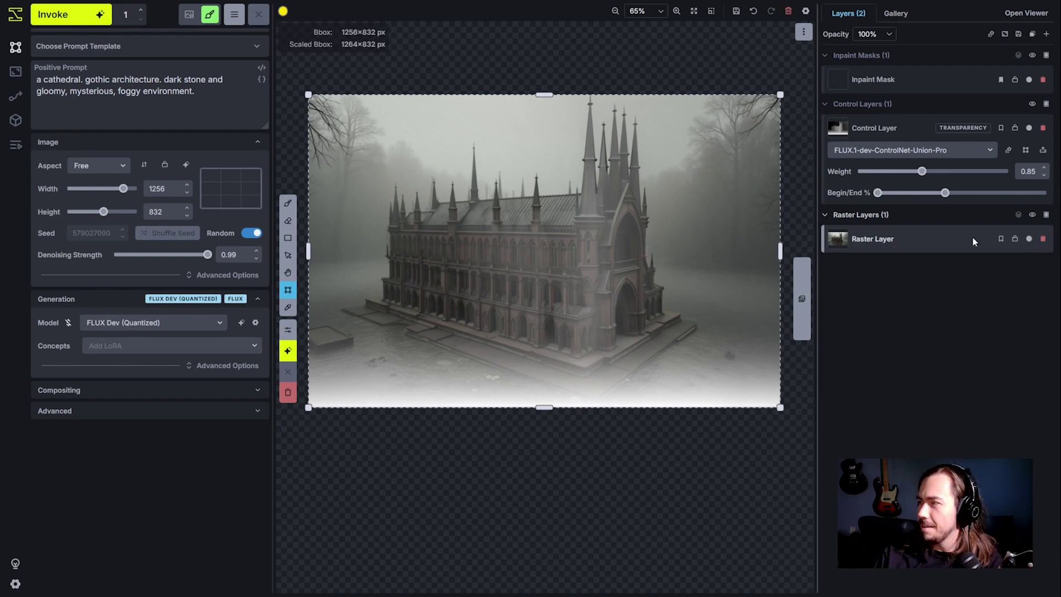
click(1029, 239)
click(1029, 240)
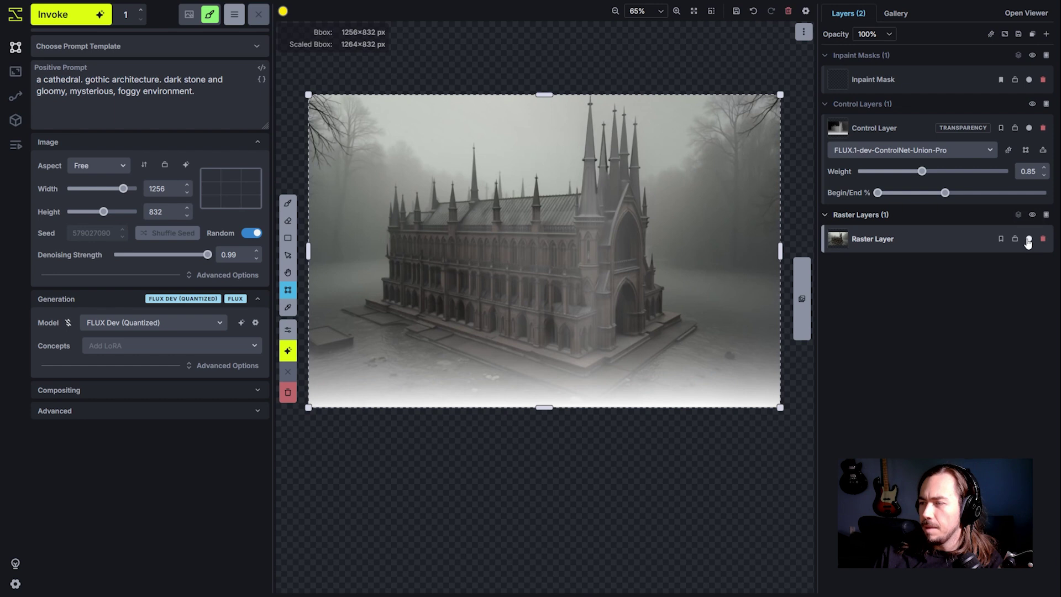
click(1029, 239)
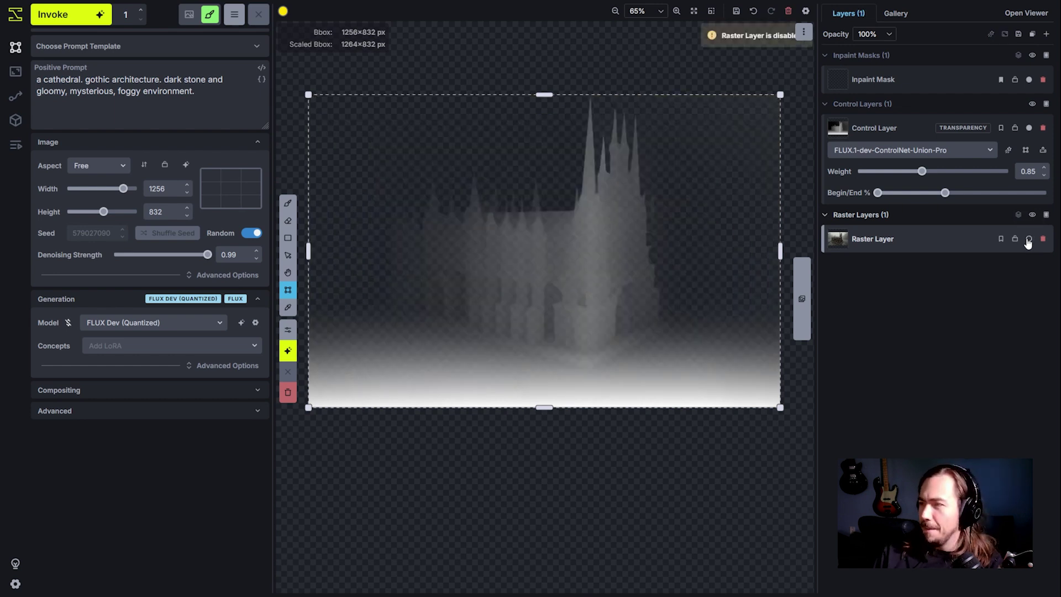
click(1029, 240)
click(1029, 239)
click(1029, 239)
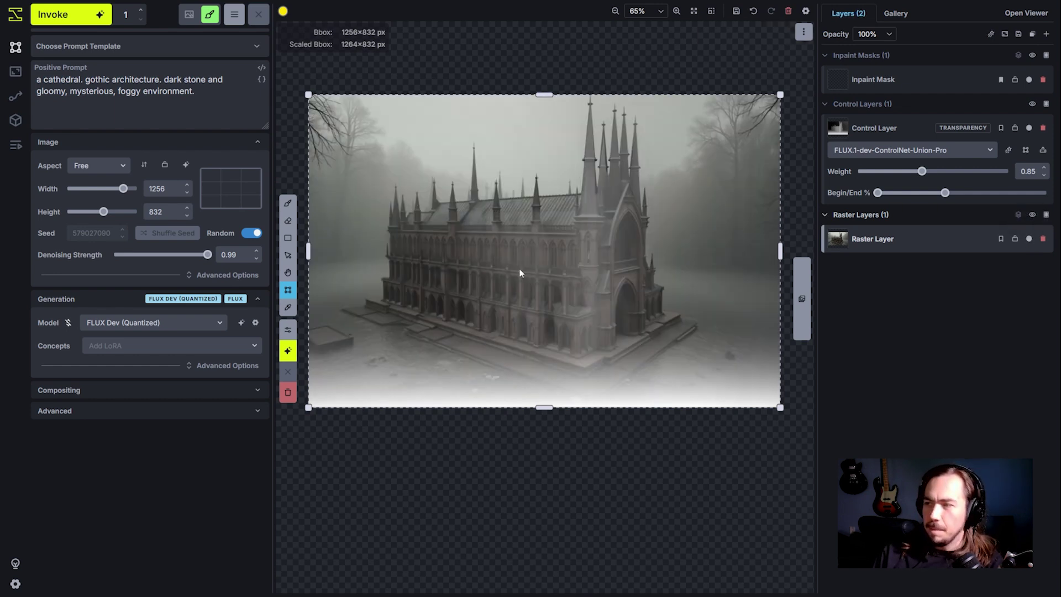
Extend the depth control layer's end point to 65% and generate a new image with the raster layer disabled.
mouse_move(936, 196)
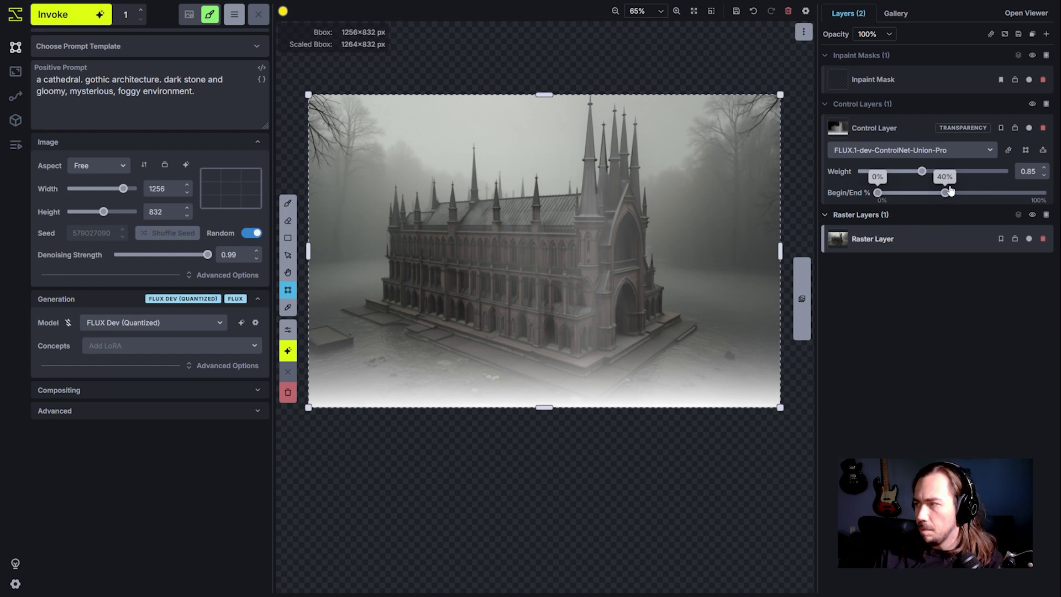
drag(947, 194, 987, 198)
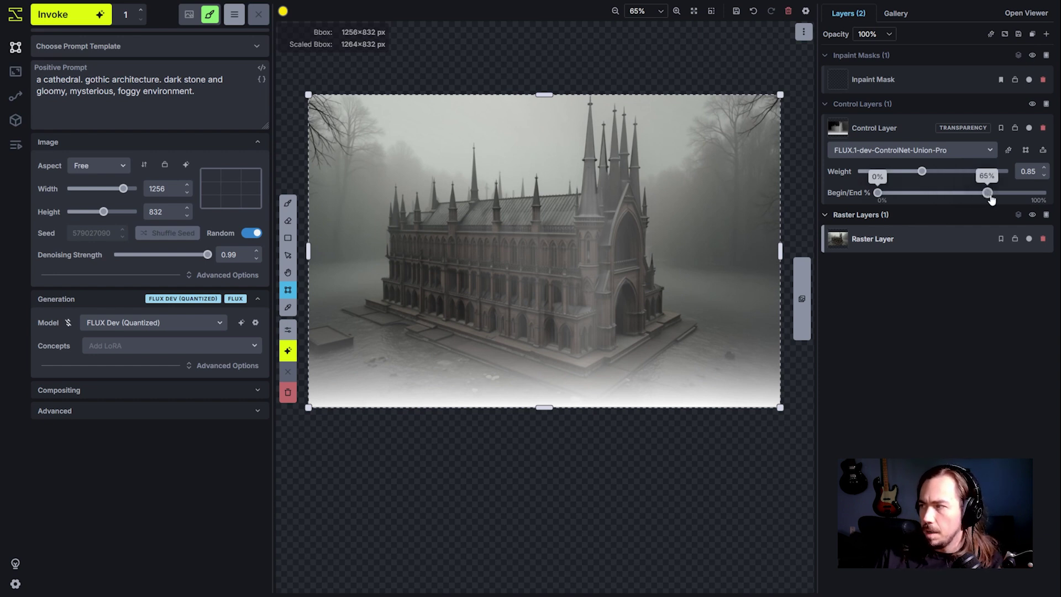
click(1029, 239)
click(1029, 238)
click(1030, 239)
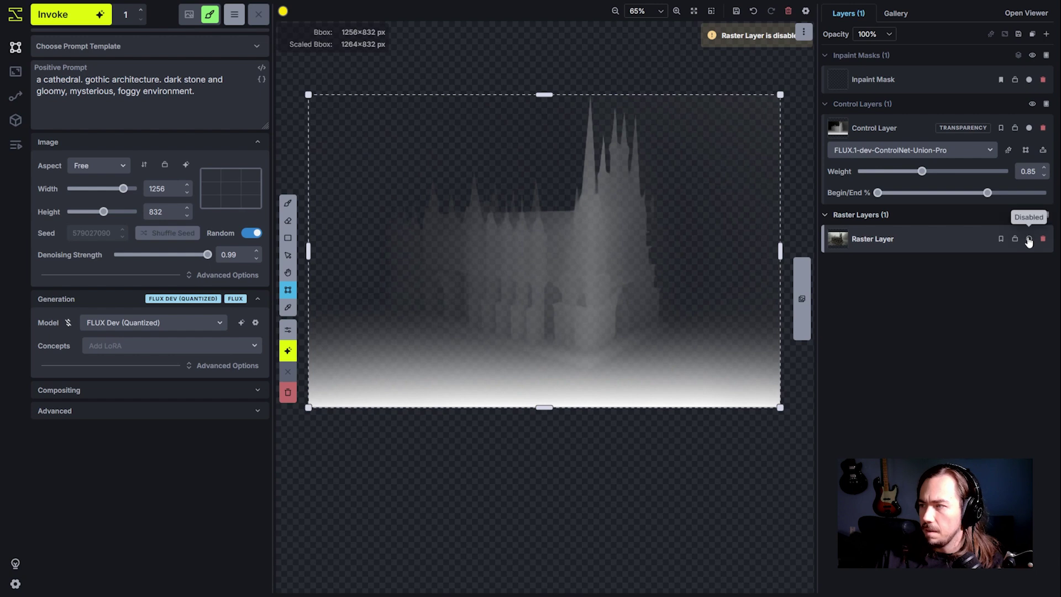
click(1029, 239)
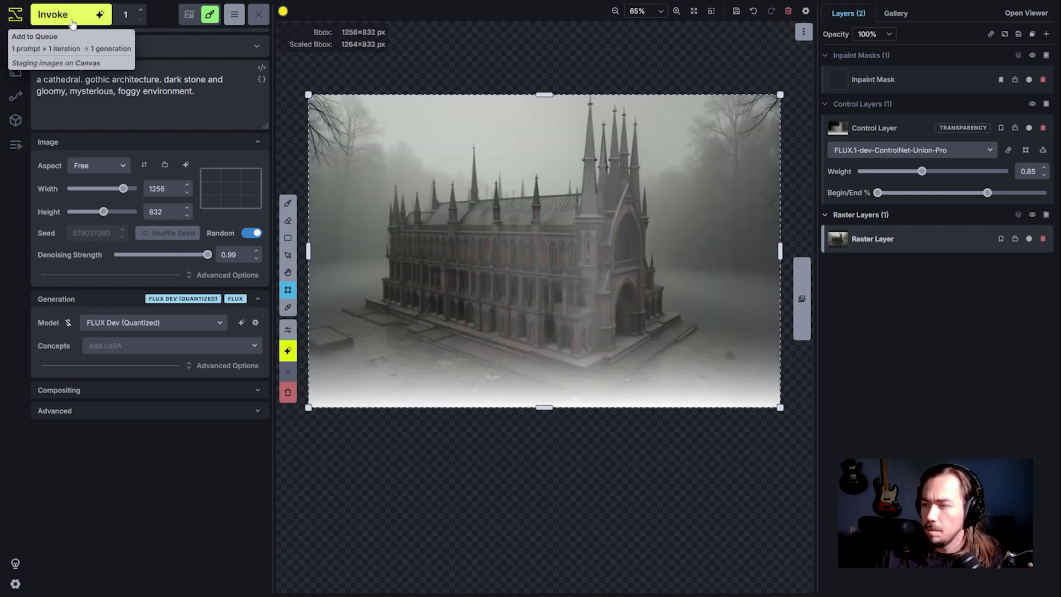
click(1029, 240)
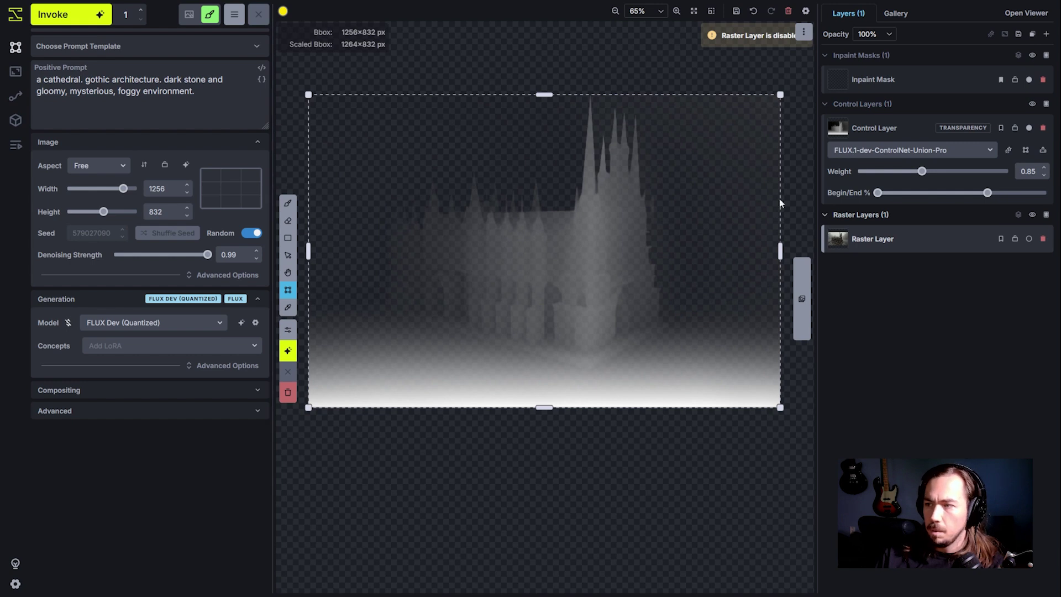
click(75, 15)
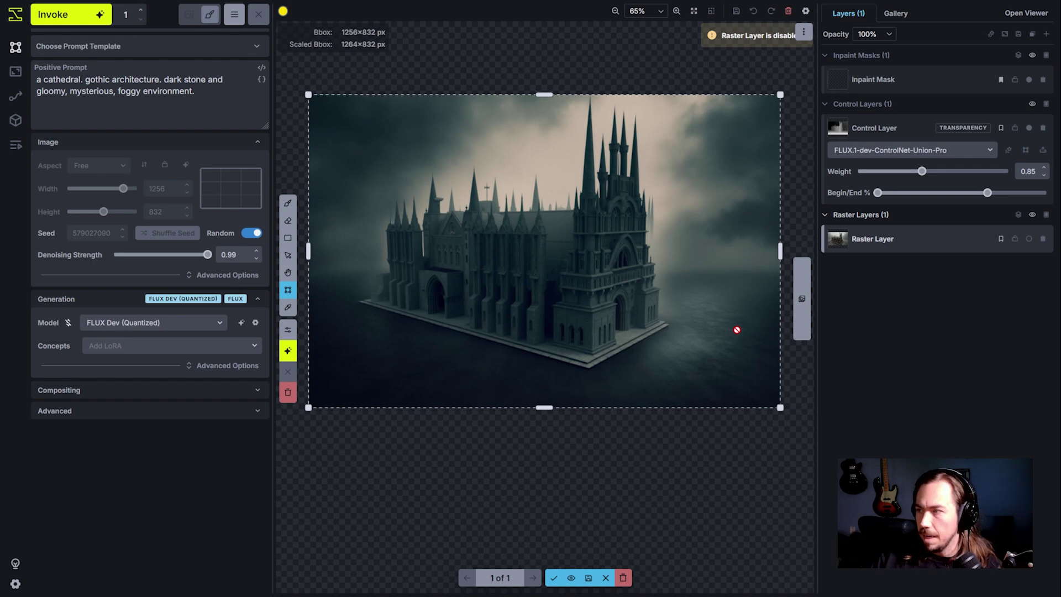
Accept the new image as a second raster layer and disable the depth control layer to view it unobscured.
click(554, 578)
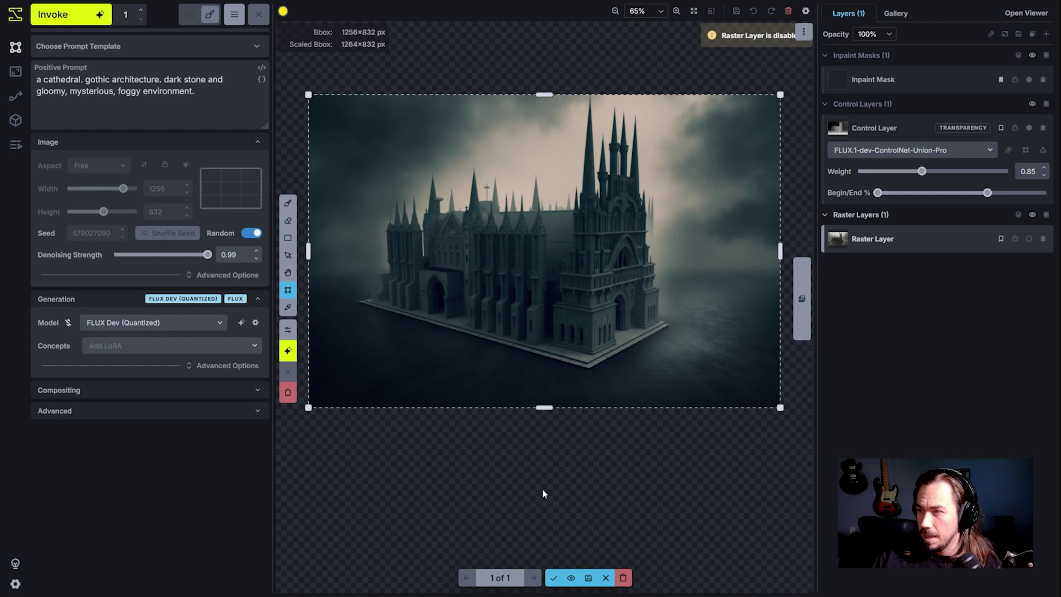
click(1029, 127)
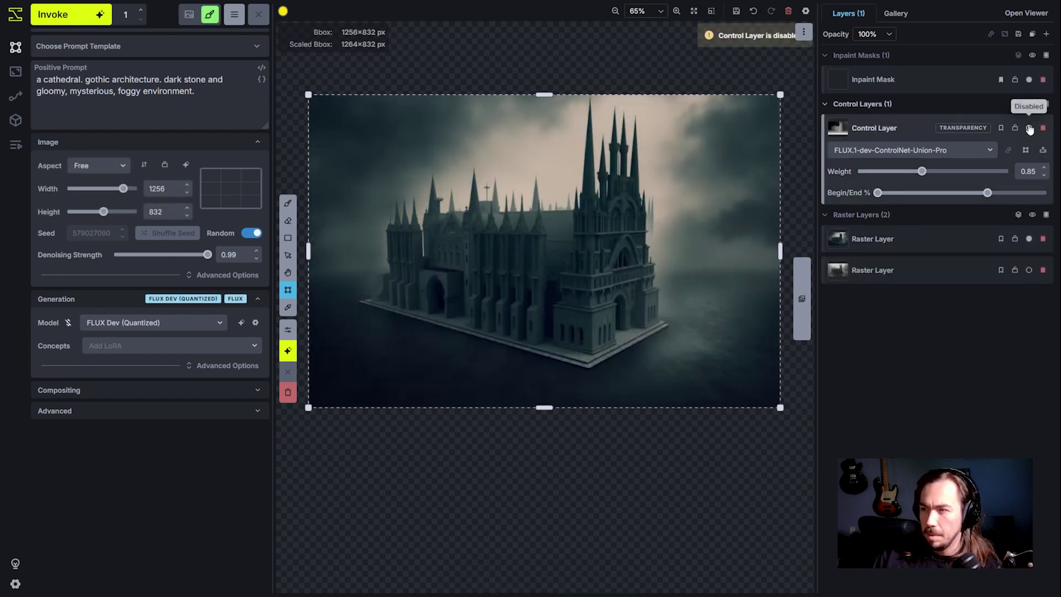
click(1029, 128)
click(1029, 127)
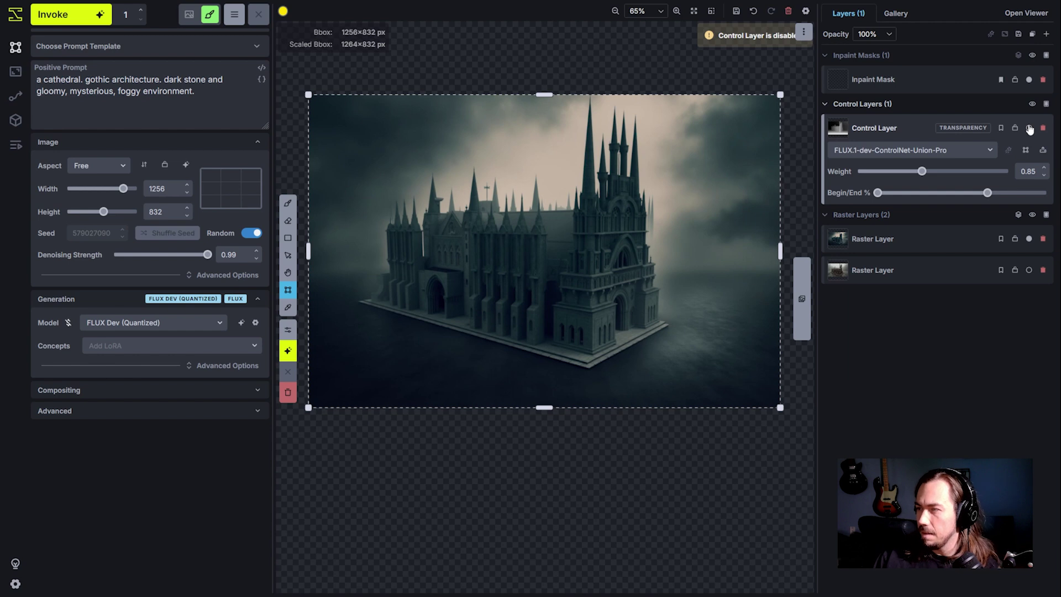
click(1029, 127)
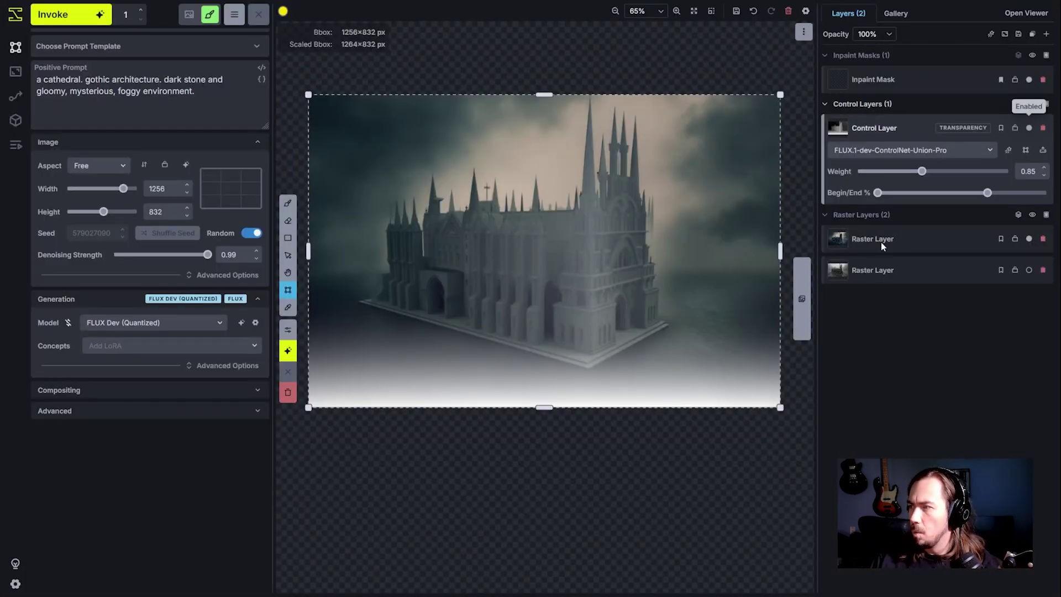
click(1029, 128)
scroll(555, 247, up, 3)
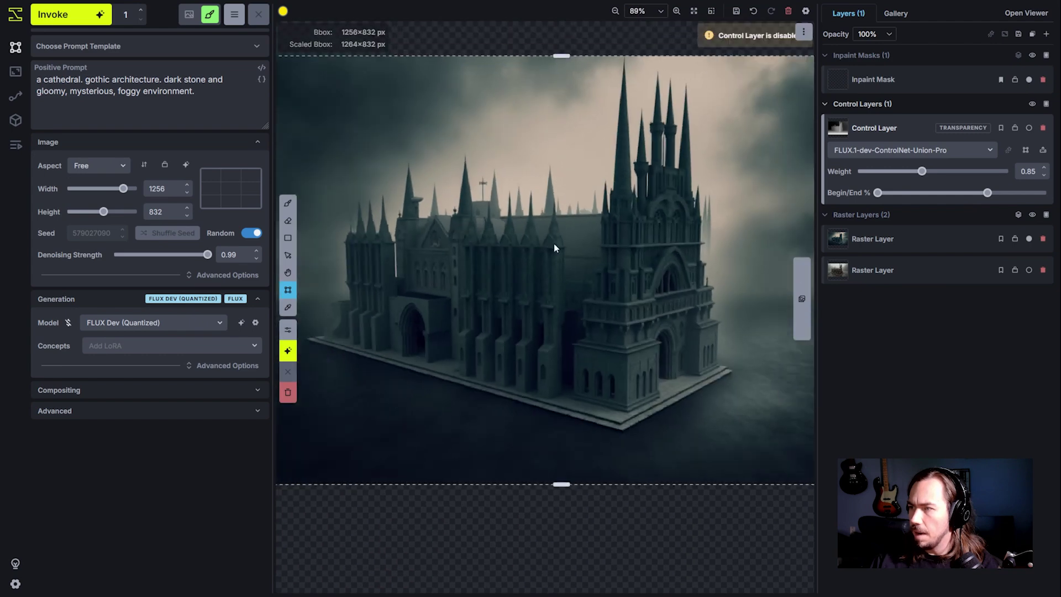
Enable the first cathedral's raster layer in place of the newer one and save the canvas to the gallery.
click(1029, 238)
click(1029, 238)
click(1029, 269)
click(1029, 238)
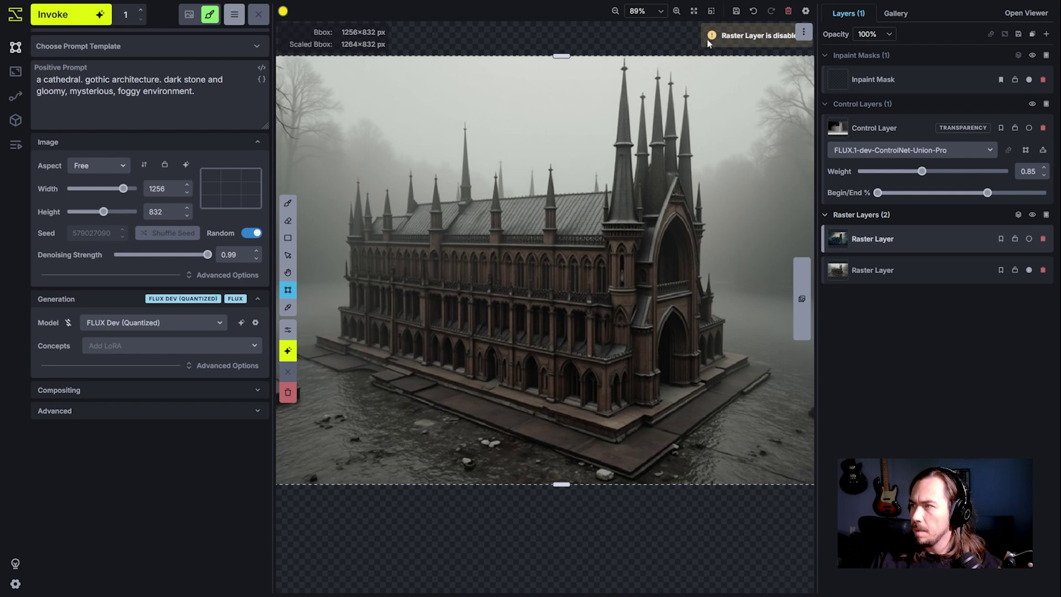
click(738, 16)
Paste the dark cathedral image into the Control board's assets and add it to the canvas as a layer.
click(895, 13)
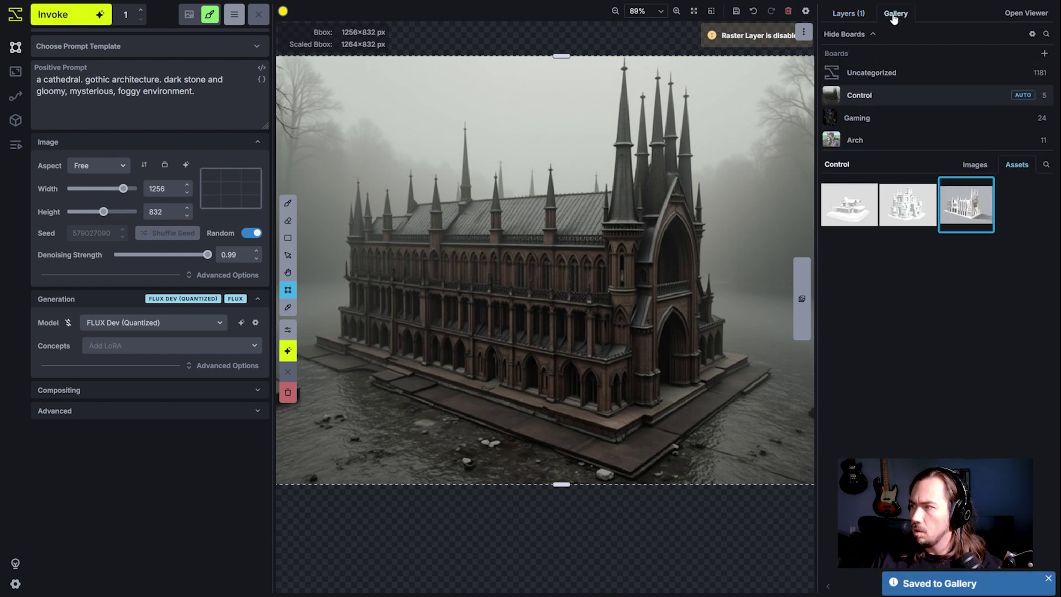
click(975, 164)
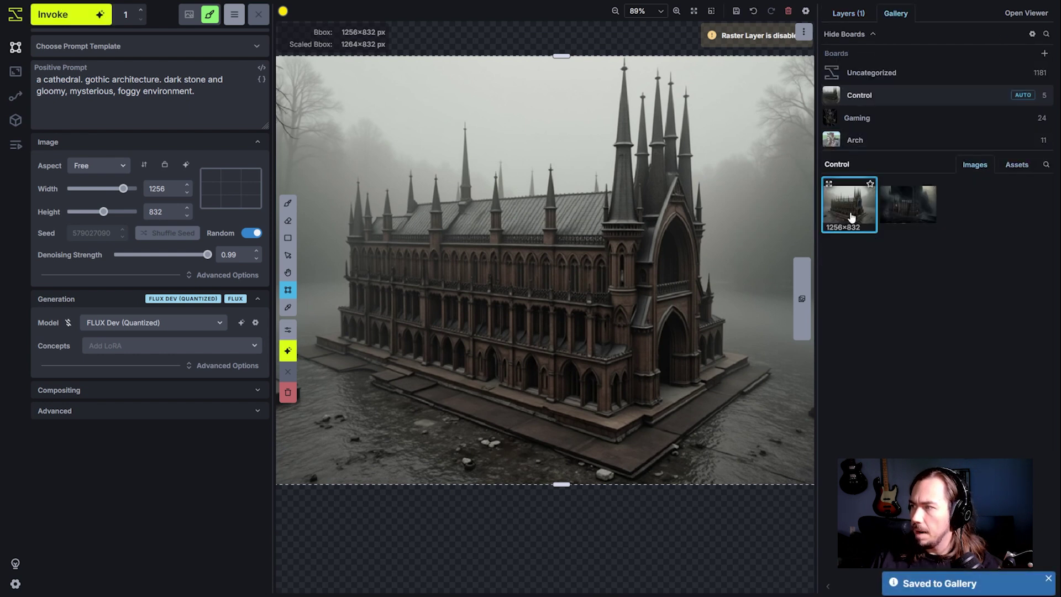
right_click(851, 217)
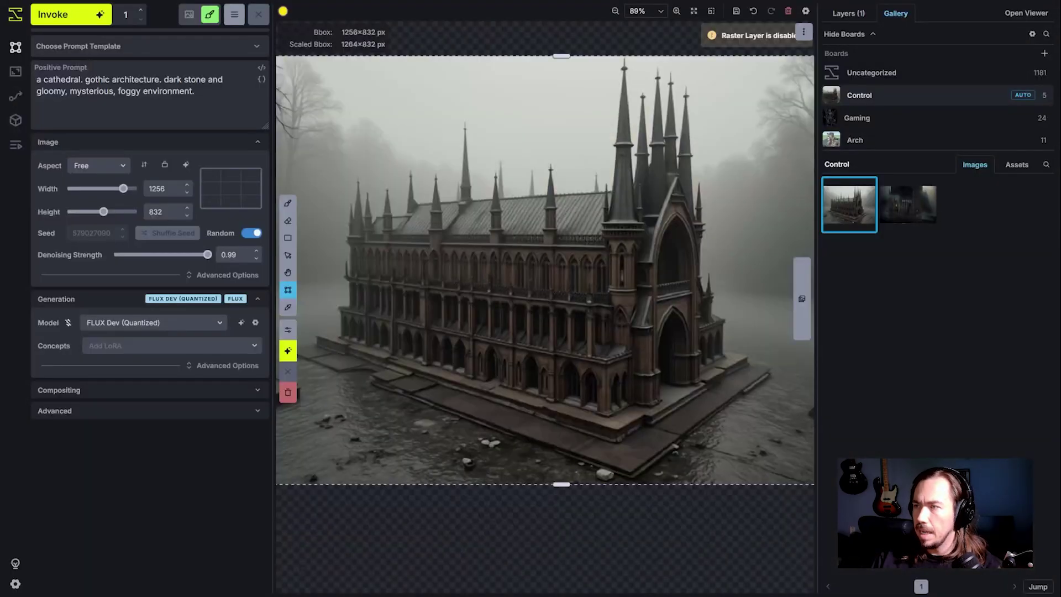
key(ctrl+v)
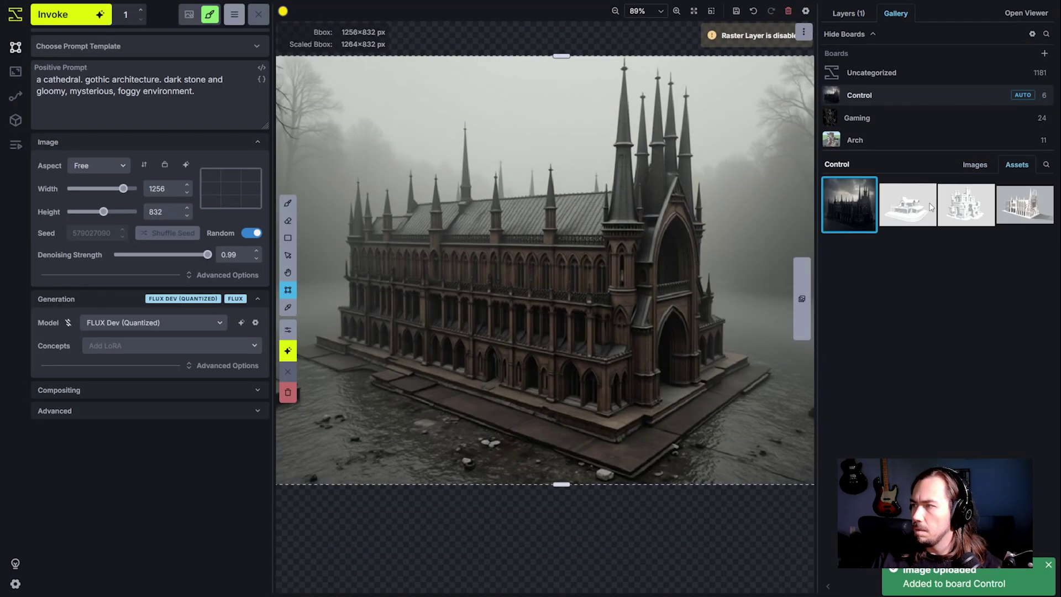
drag(835, 216, 452, 227)
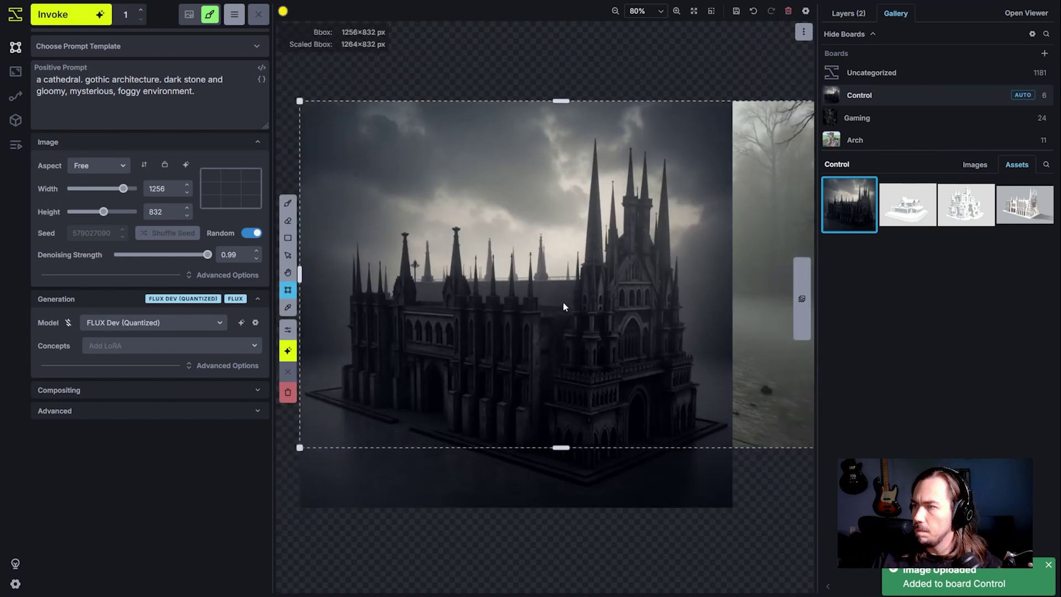
Move the dark cathedral layer beside the brown cathedral image, leaving a small gap between them for comparison.
key(v)
drag(582, 359, 896, 342)
key(h)
drag(588, 448, 438, 433)
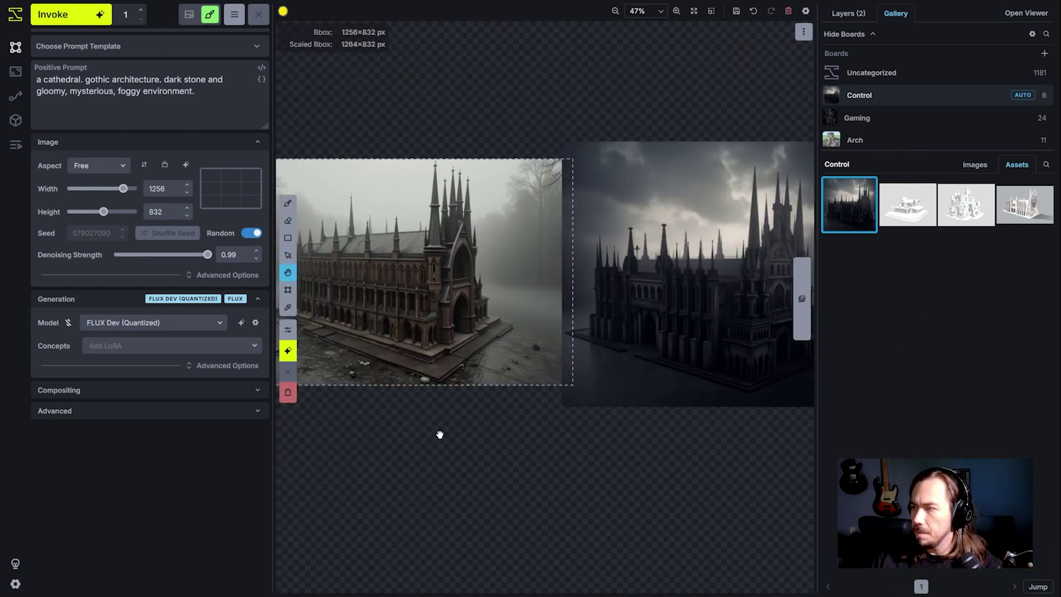
scroll(490, 436, down, 3)
scroll(499, 431, up, 5)
scroll(491, 410, down, 2)
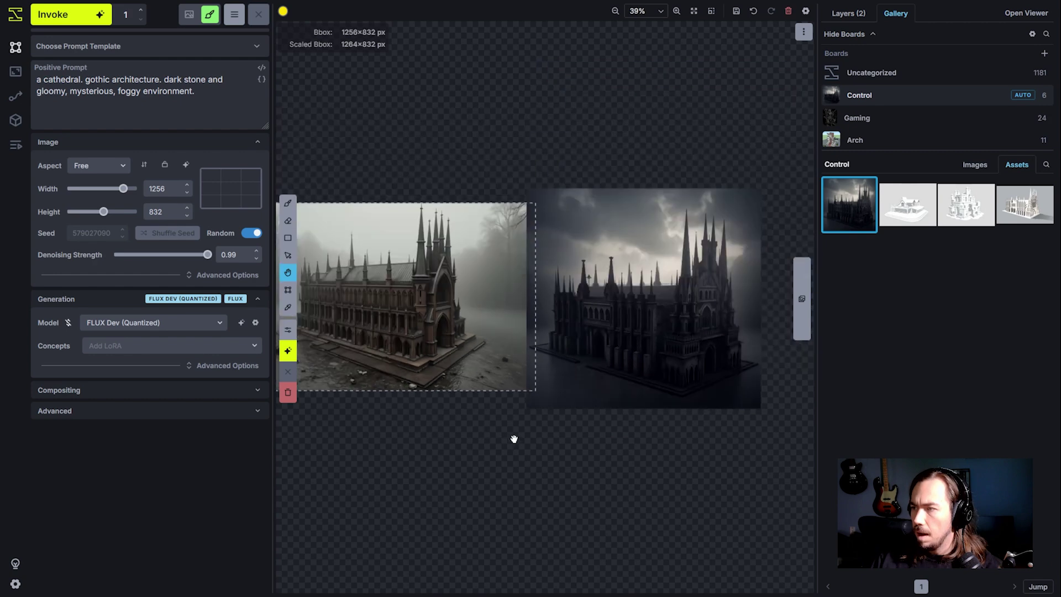
key(v)
drag(612, 366, 640, 369)
mouse_move(1016, 218)
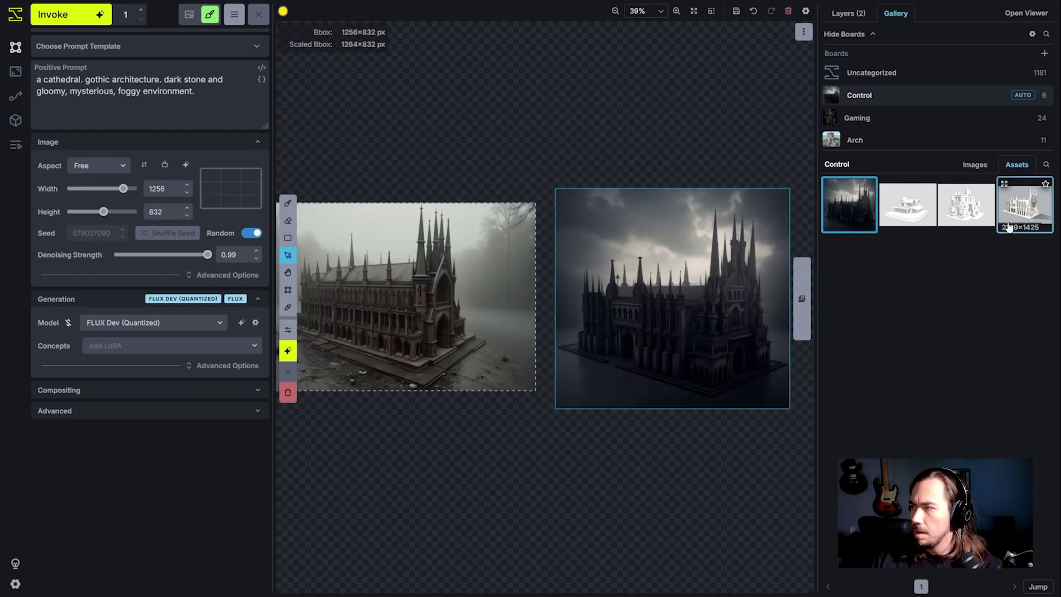
Add the white cathedral model render from the board's assets to the canvas and place it below the two cathedral images.
drag(1032, 214, 354, 178)
scroll(585, 401, down, 4)
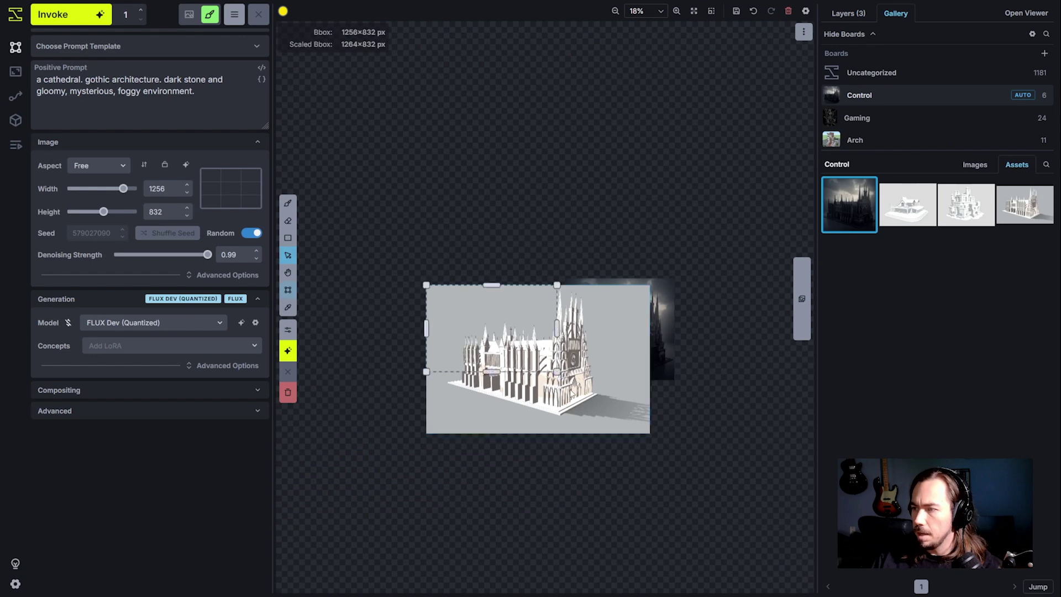
drag(582, 403, 583, 486)
scroll(582, 485, up, 2)
scroll(648, 277, up, 5)
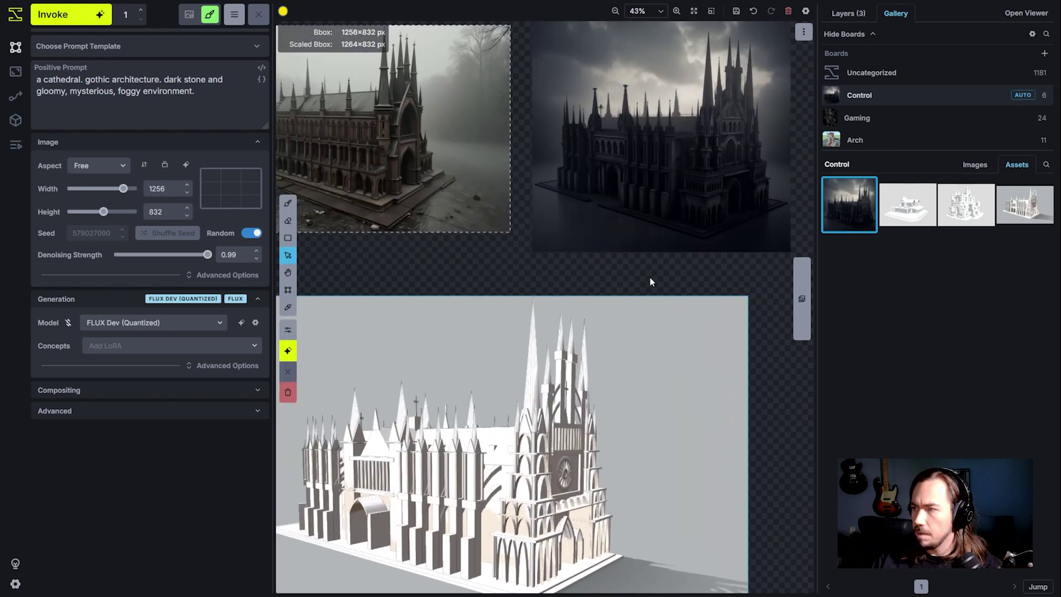
Compare the overall massing and spires of the dark cathedral image with those of the white model render.
drag(584, 366, 376, 434)
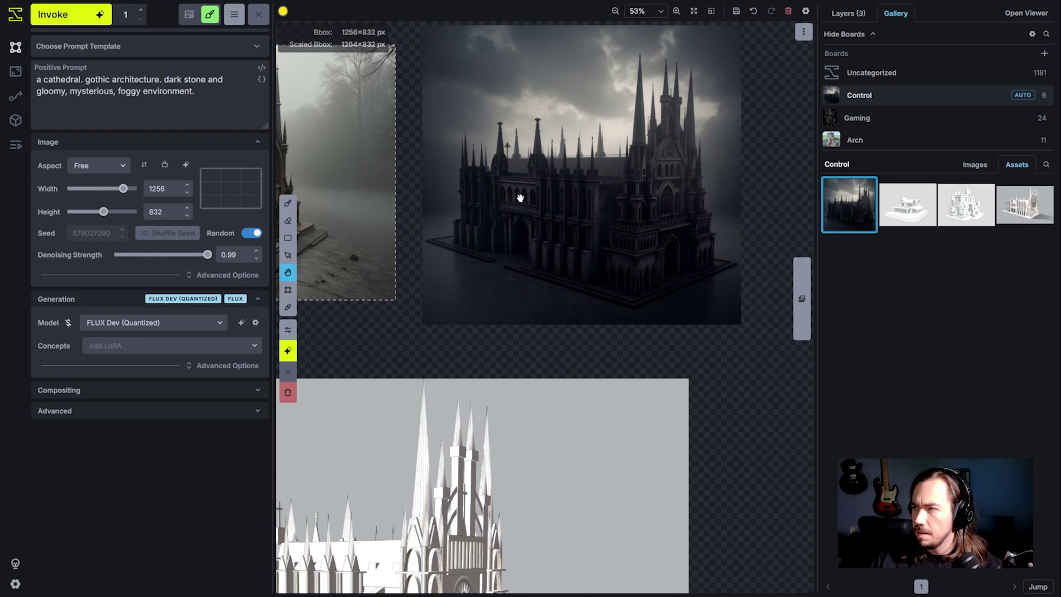
drag(521, 199, 794, 182)
drag(525, 412, 325, 401)
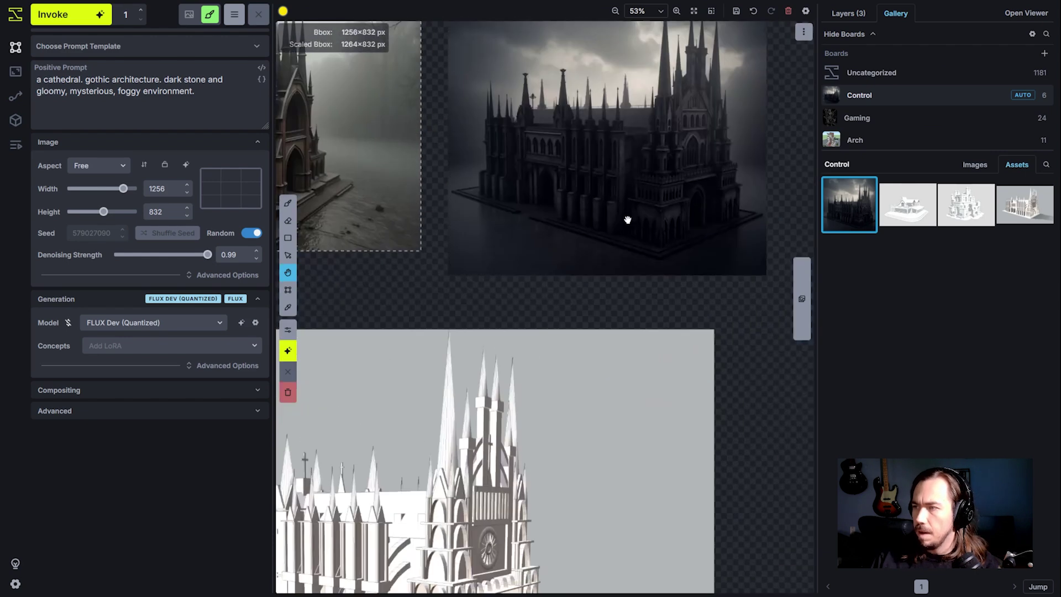
drag(539, 33, 528, 173)
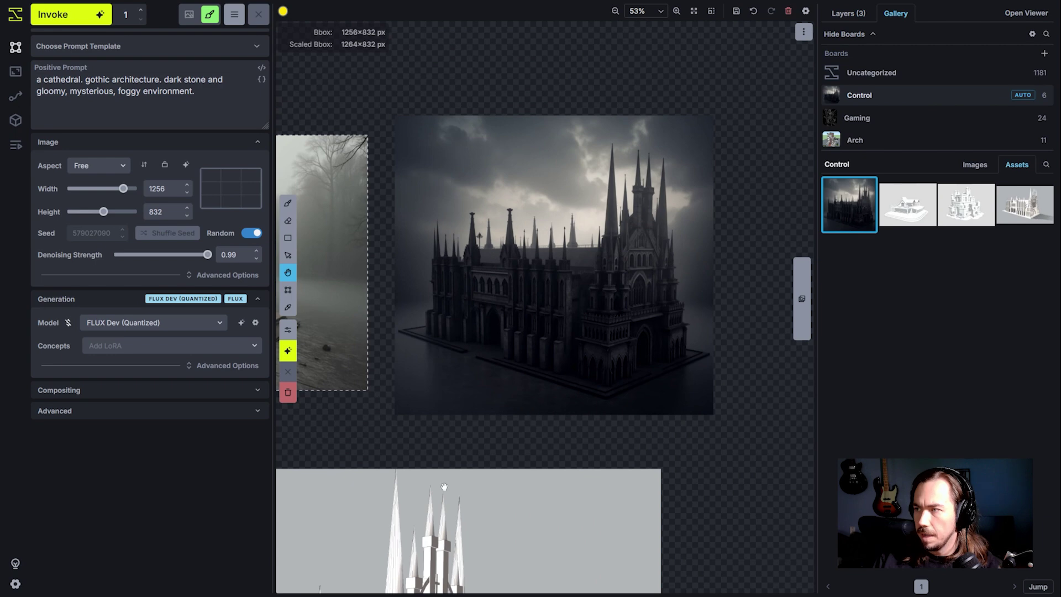
drag(445, 487, 629, 260)
drag(504, 210, 519, 440)
drag(638, 529, 575, 357)
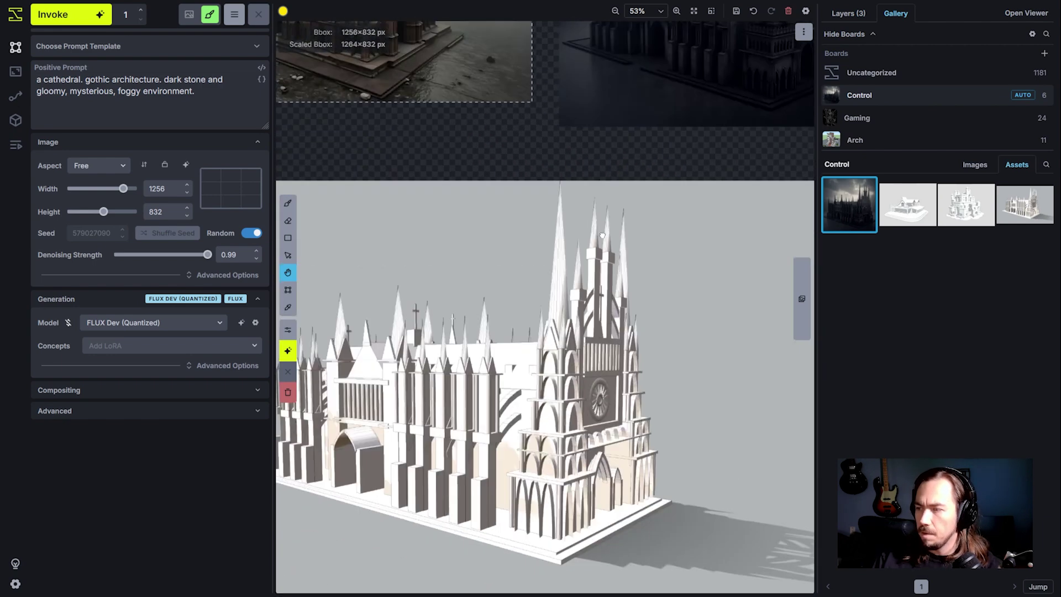
scroll(632, 251, up, 3)
drag(631, 251, 613, 358)
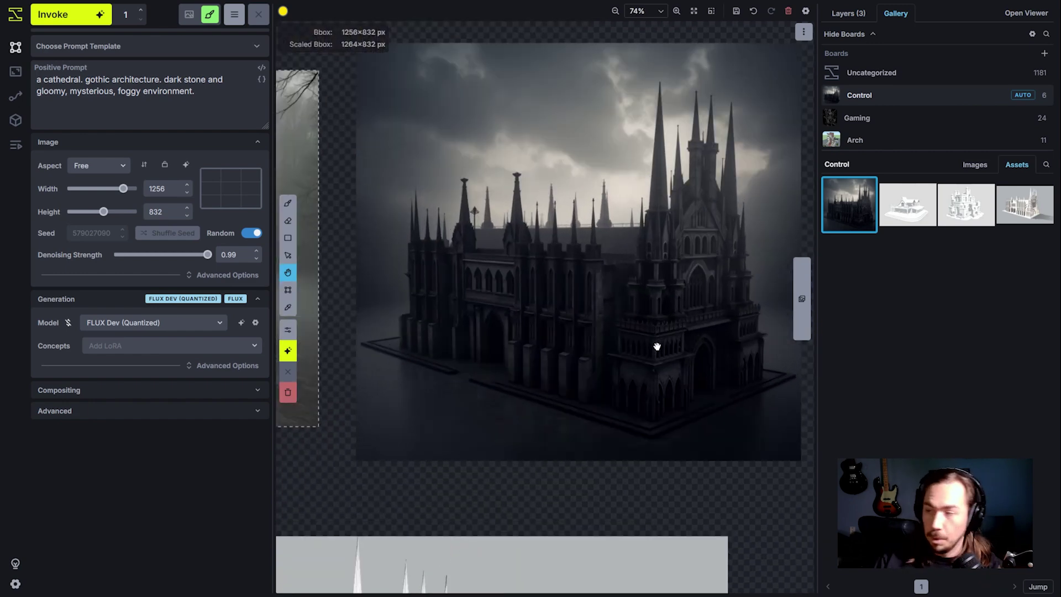
scroll(656, 349, down, 2)
drag(542, 454, 670, 254)
drag(667, 301, 682, 324)
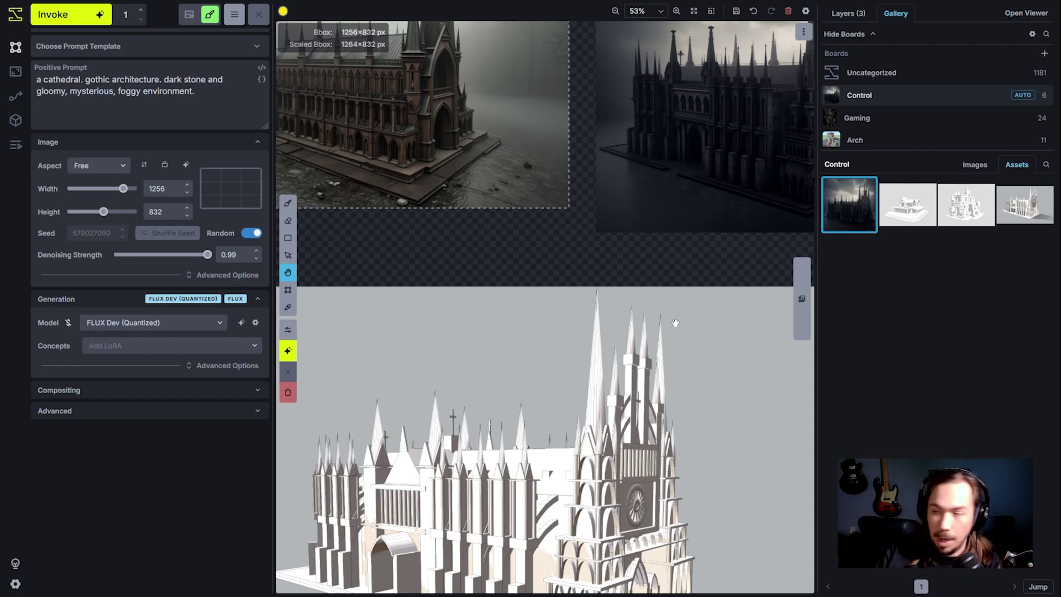
drag(562, 249, 537, 277)
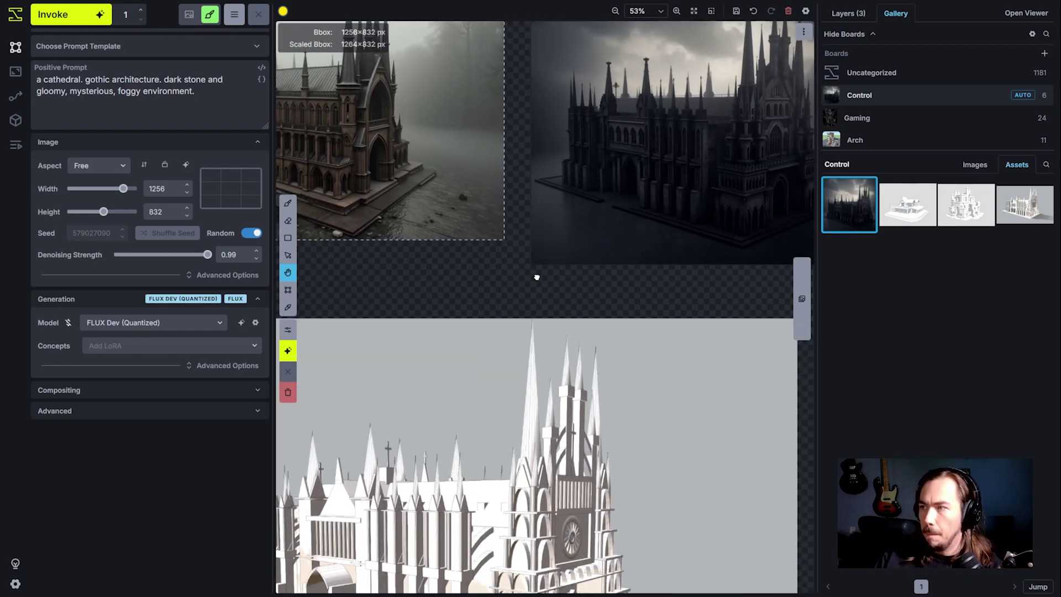
Examine the arched side entrance and its colonnade up close in the white render and in the dark cathedral image.
scroll(574, 280, up, 8)
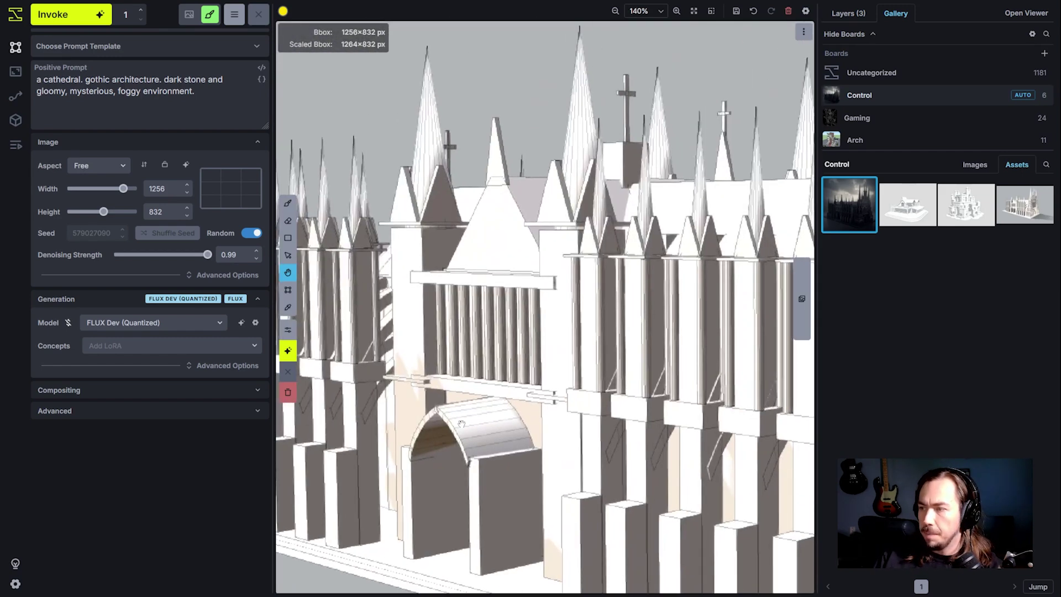
drag(459, 354, 433, 335)
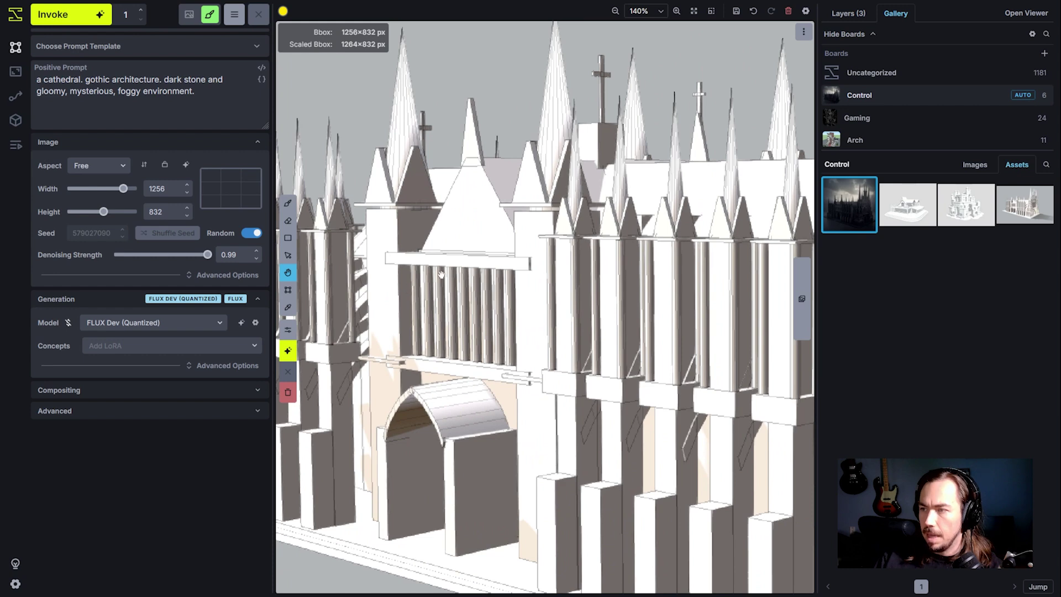
scroll(441, 275, down, 6)
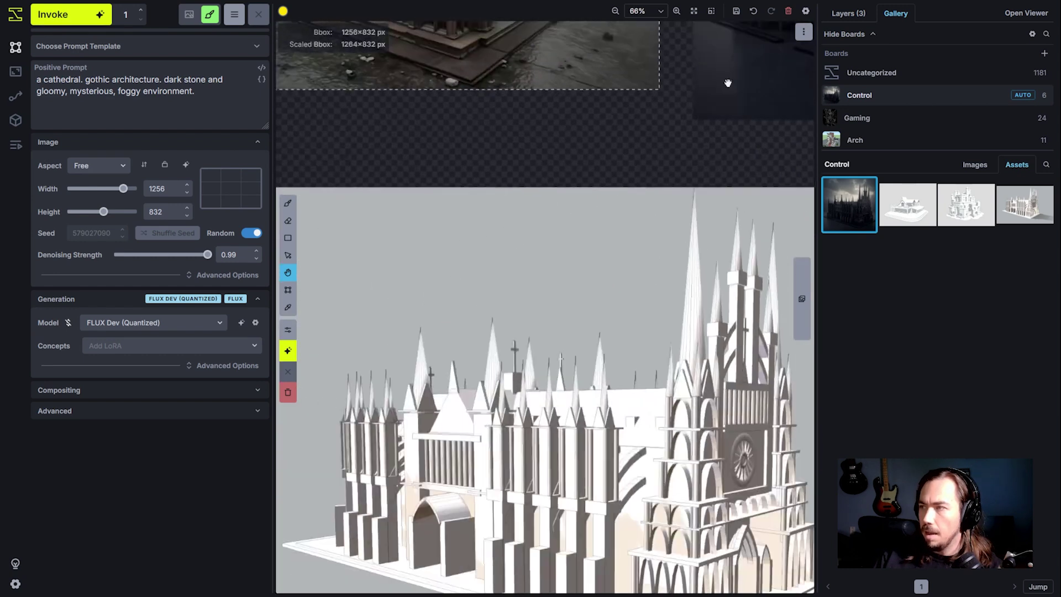
drag(728, 83, 450, 422)
scroll(465, 351, up, 8)
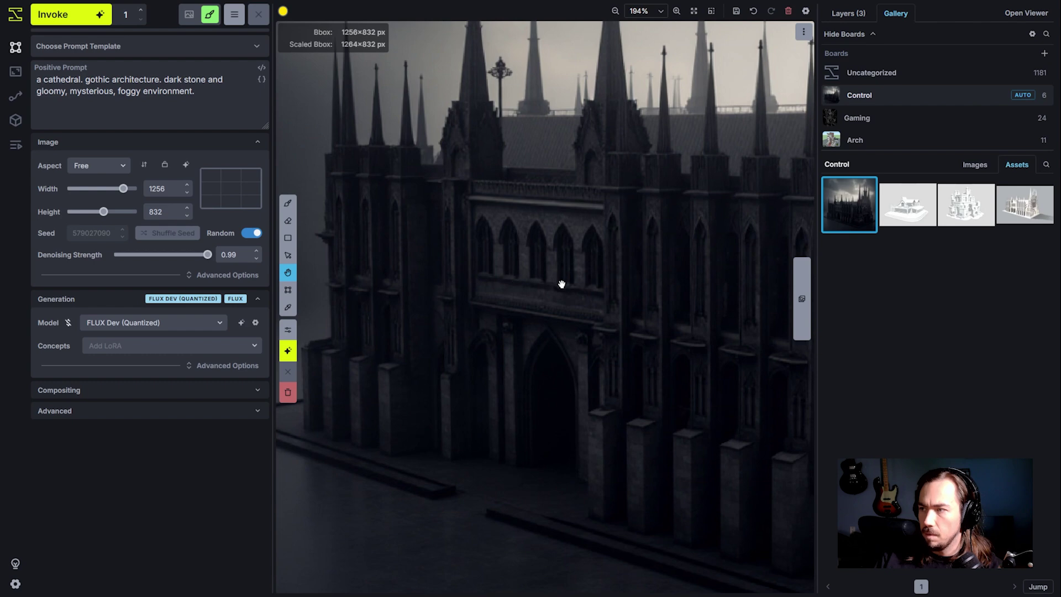
scroll(561, 284, down, 8)
scroll(545, 479, up, 2)
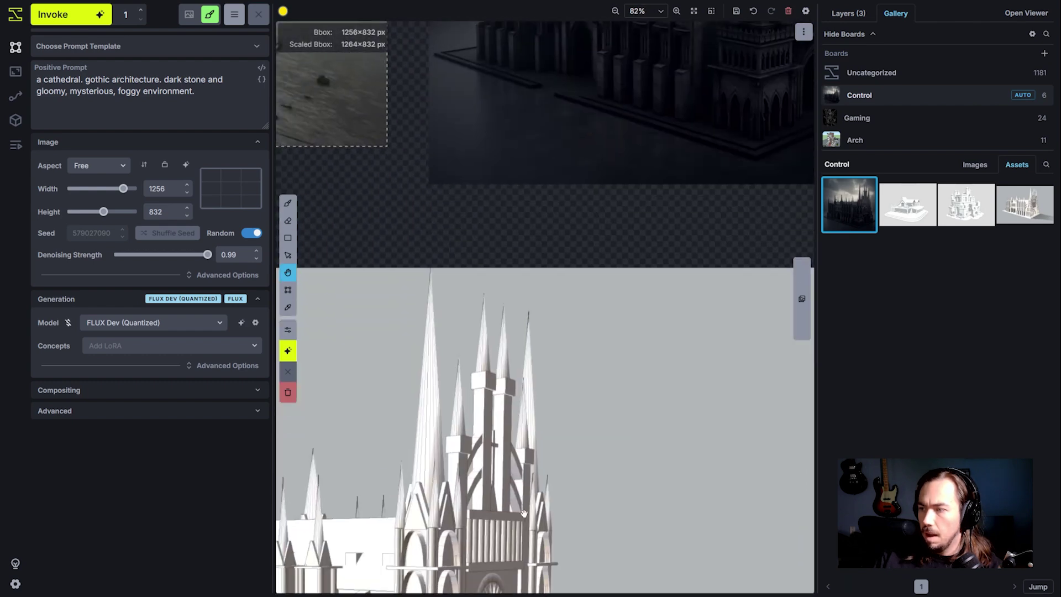
Compare the front facade around the rose window in the white render with the same area of the dark cathedral.
scroll(524, 514, up, 6)
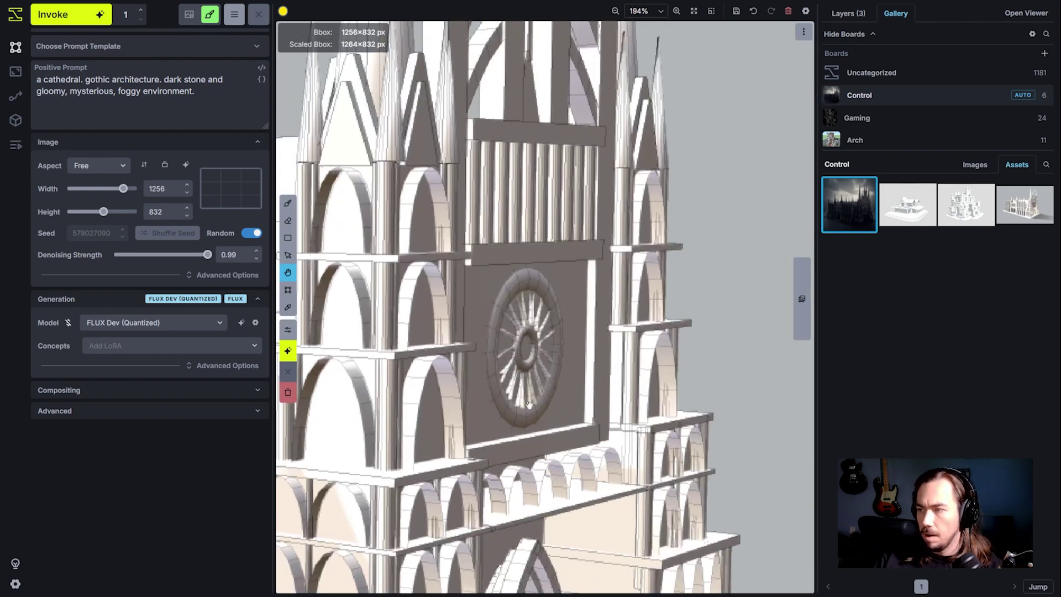
scroll(562, 330, down, 4)
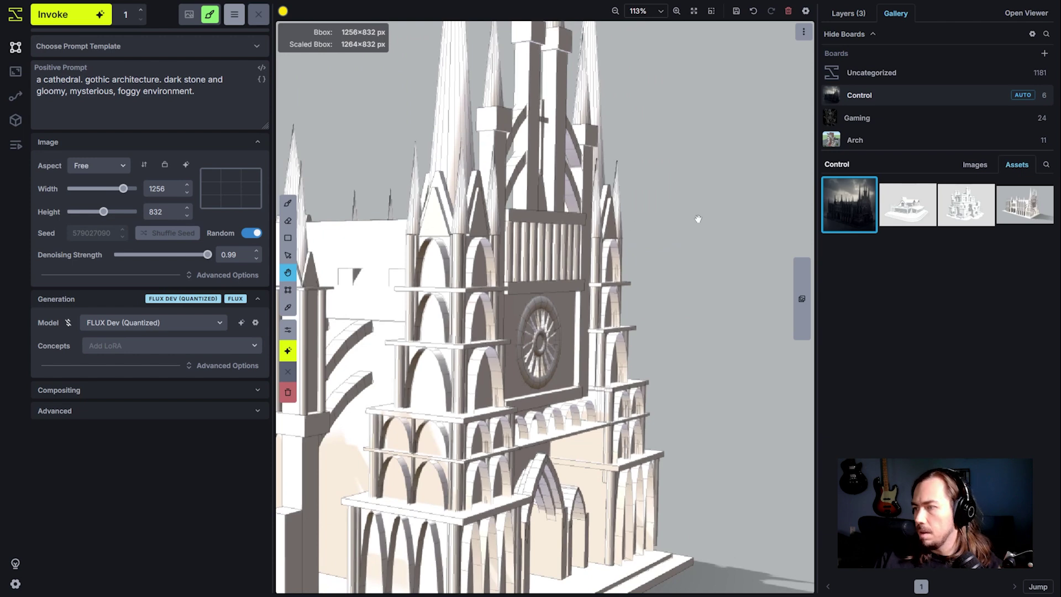
scroll(630, 275, down, 5)
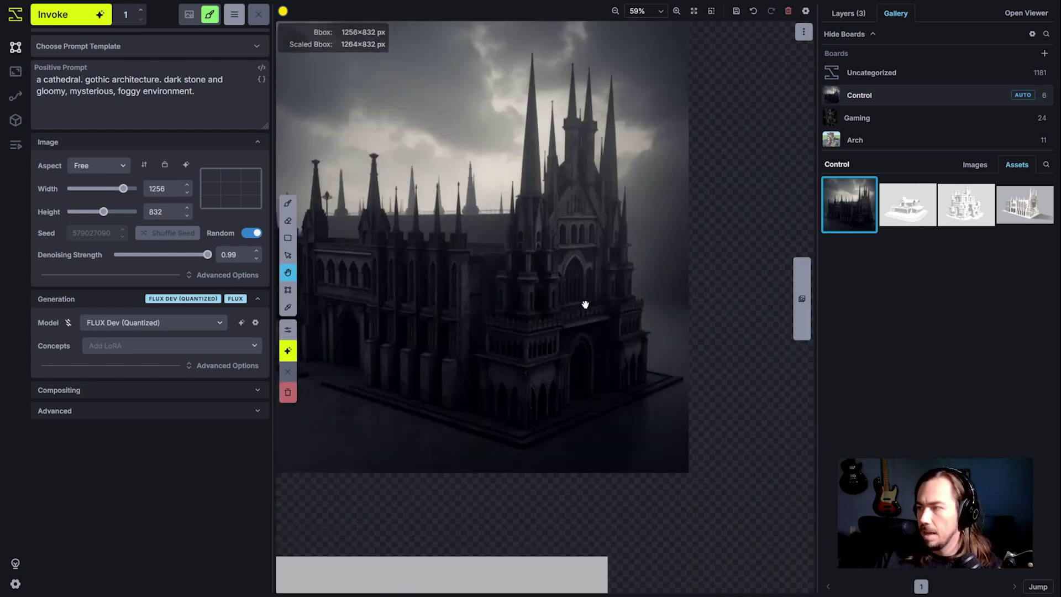
scroll(586, 305, up, 9)
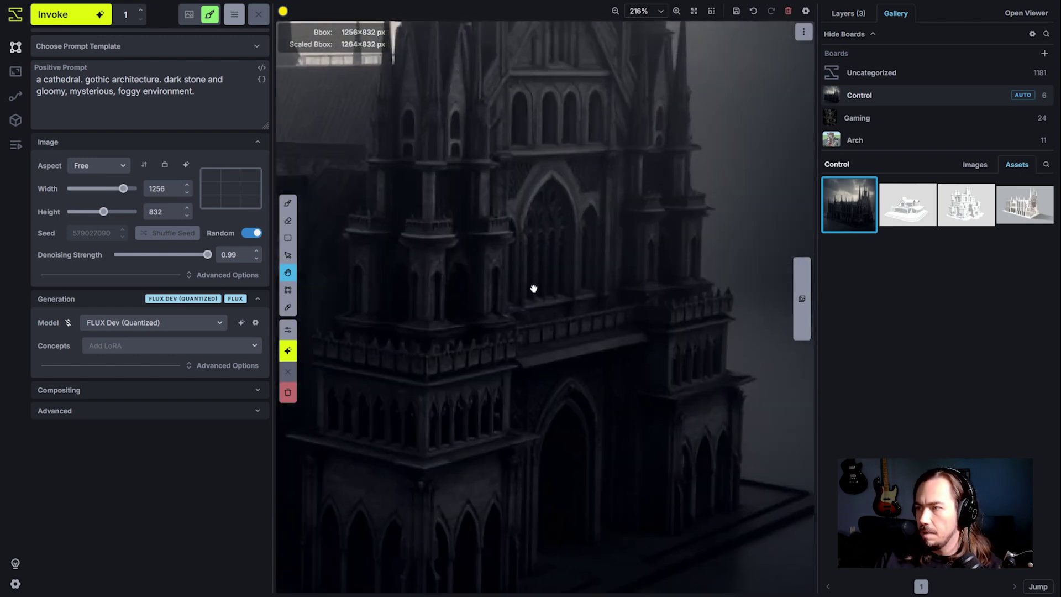
scroll(535, 293, down, 4)
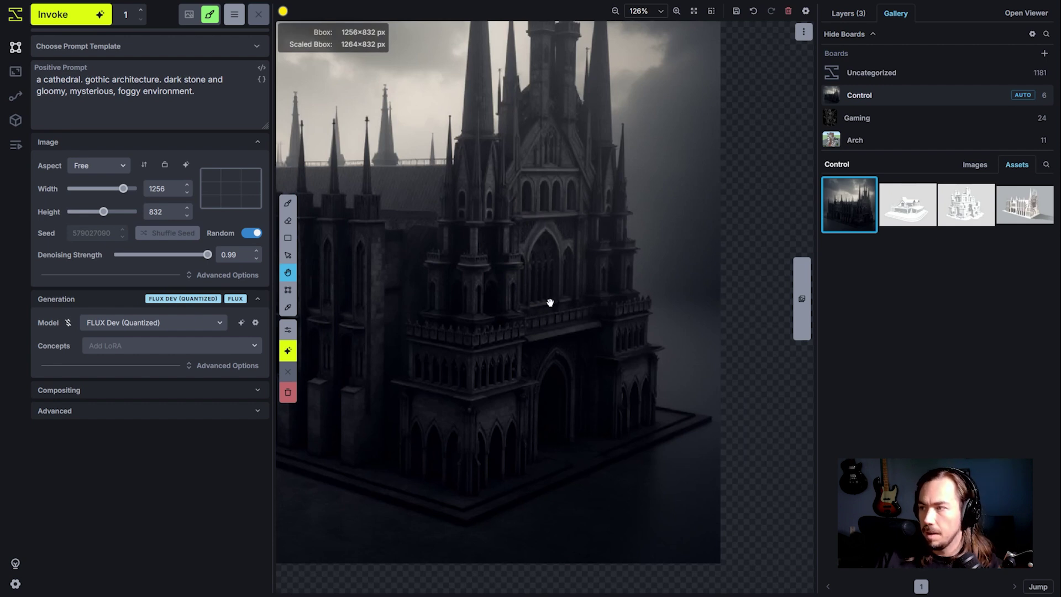
scroll(549, 302, down, 3)
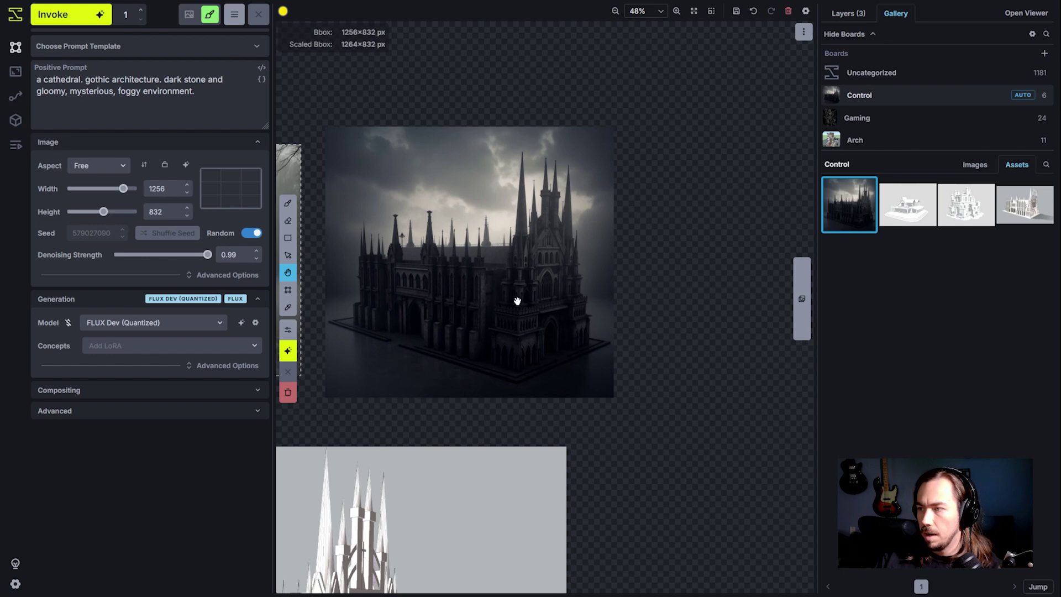
scroll(405, 341, up, 3)
scroll(572, 307, up, 1)
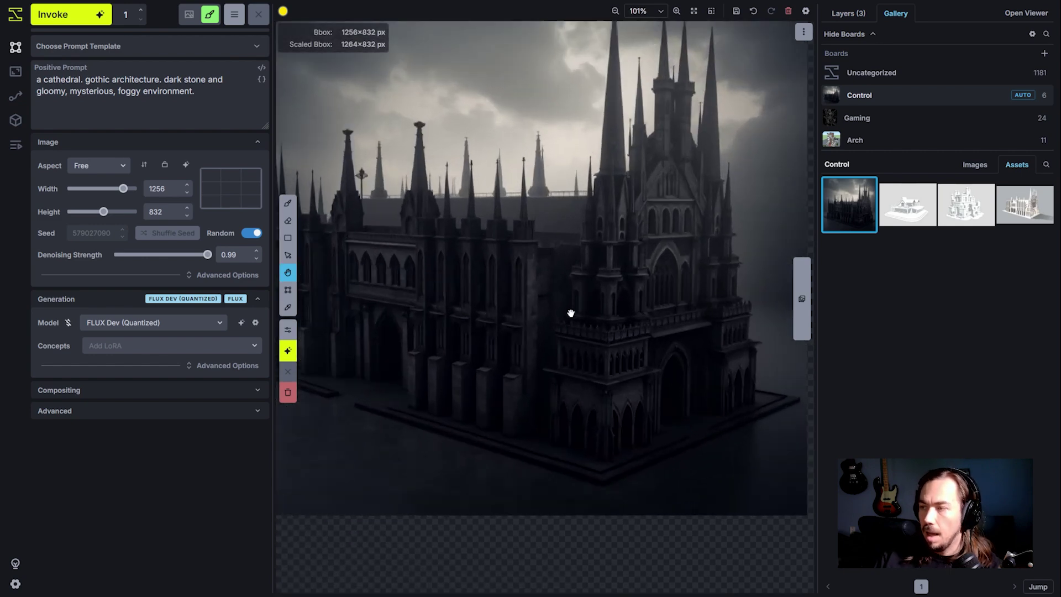
Compare the corner tower's lower arches, the buttresses and the base of the white render with the dark cathedral image.
scroll(495, 436, down, 3)
drag(495, 437, 611, 303)
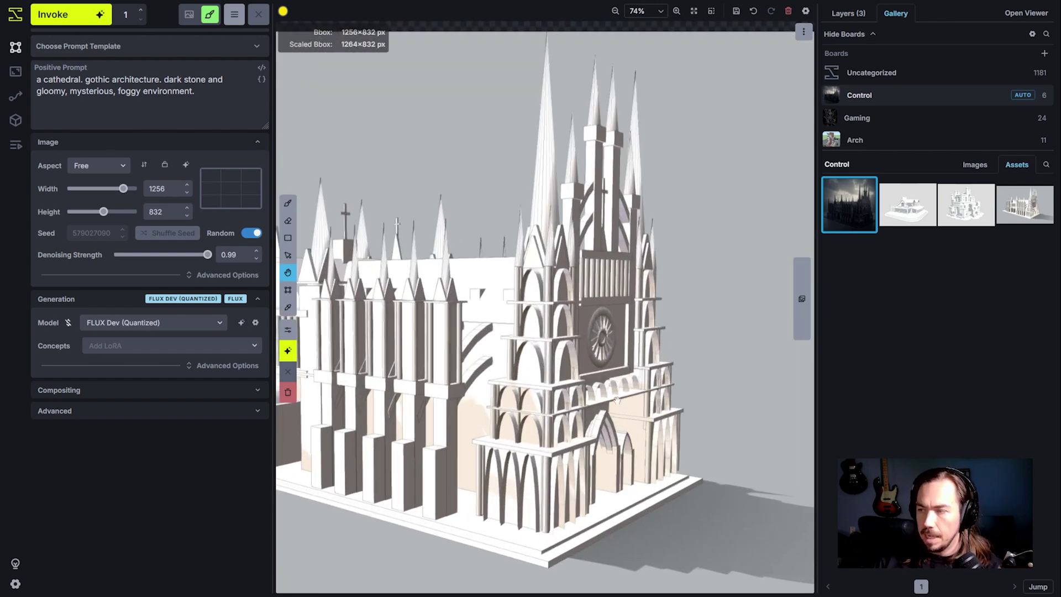
scroll(616, 400, down, 2)
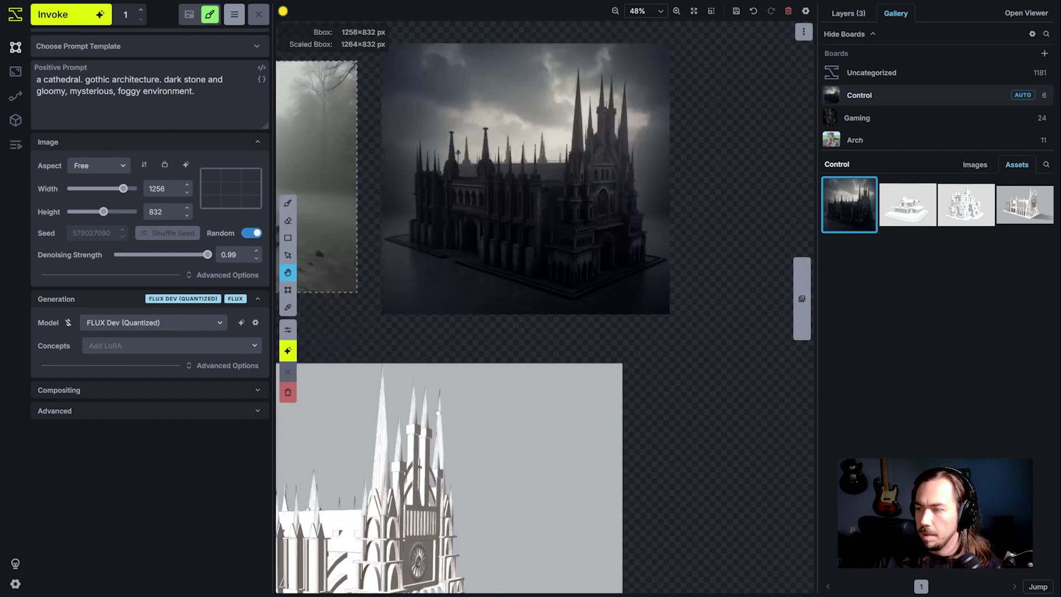
scroll(437, 431, up, 5)
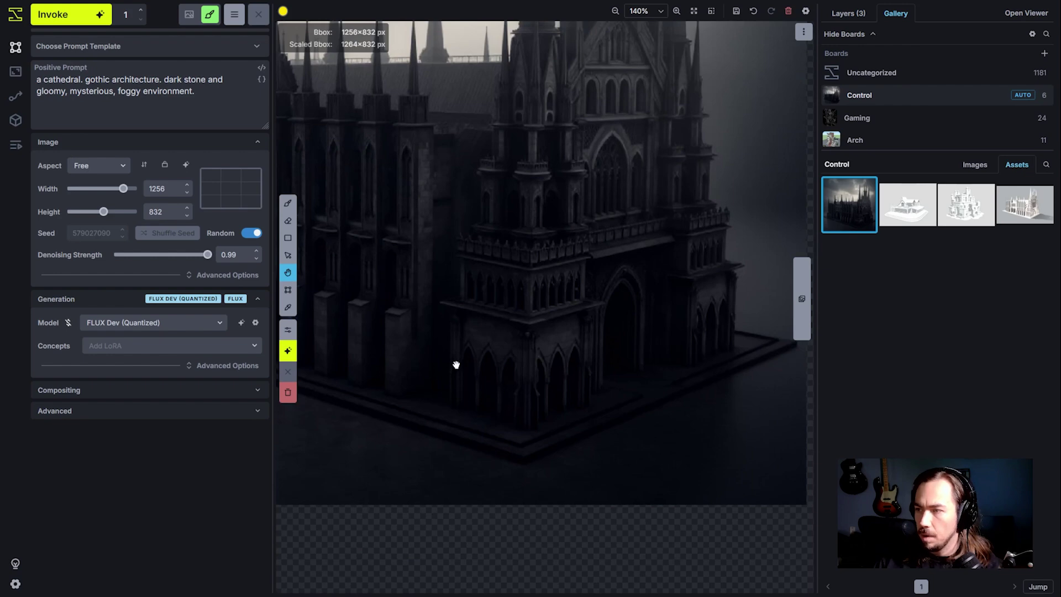
drag(457, 365, 520, 61)
scroll(612, 296, down, 6)
drag(531, 431, 478, 514)
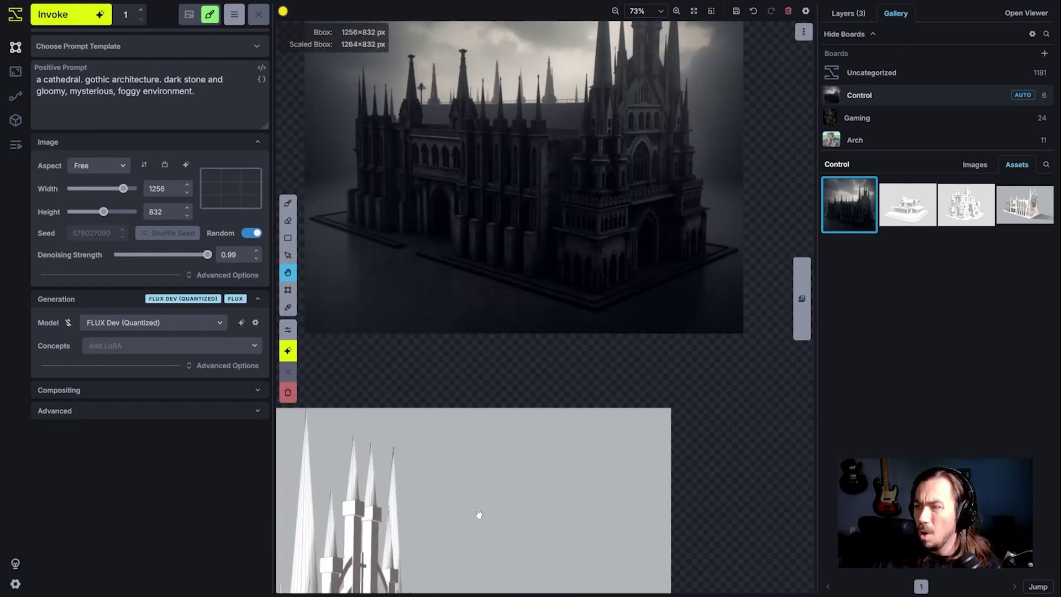
drag(593, 322, 575, 429)
scroll(560, 412, down, 5)
drag(438, 462, 522, 369)
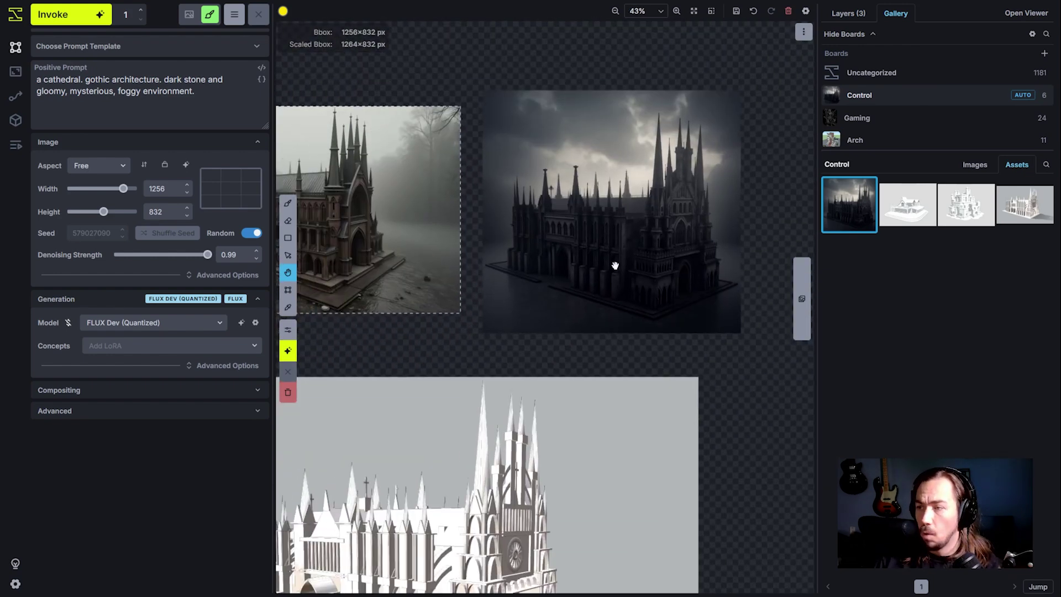
drag(611, 265, 632, 185)
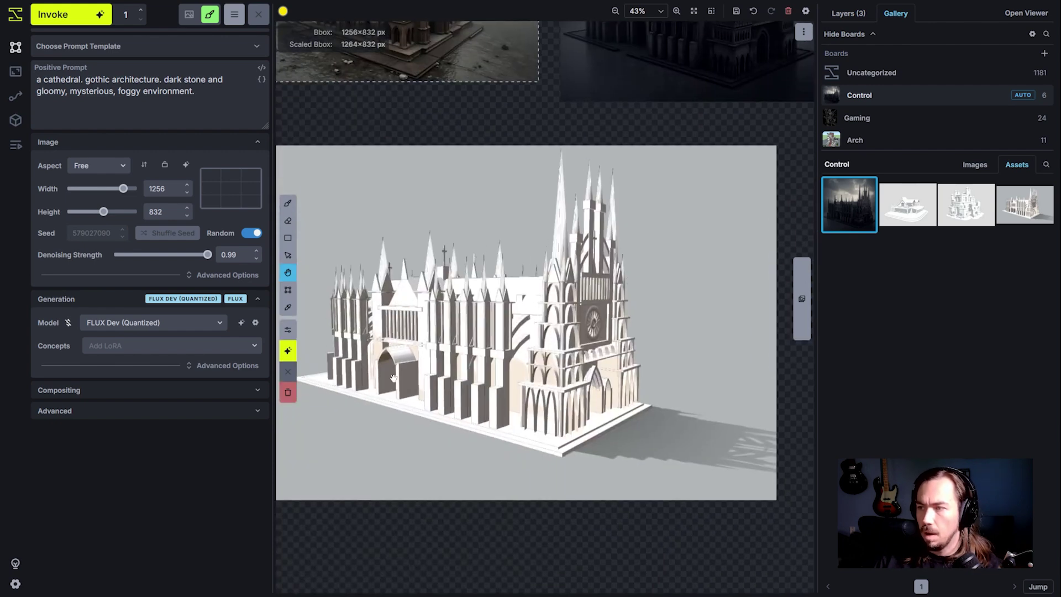
drag(493, 276, 503, 369)
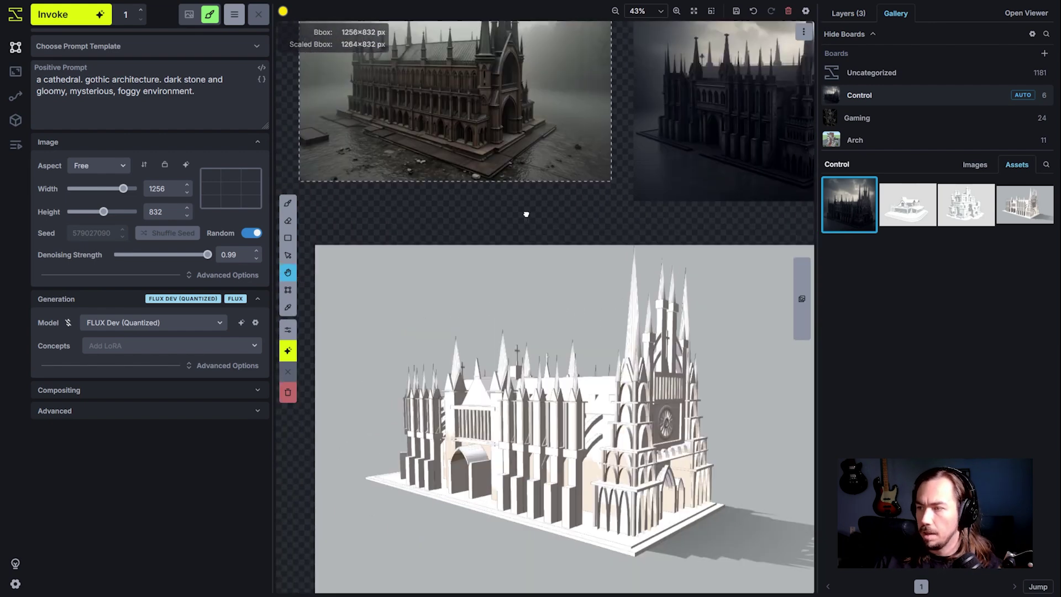
Examine the brown cathedral image closely and compare it with the dark cathedral and the white render together.
scroll(434, 204, down, 3)
drag(440, 267, 480, 272)
scroll(557, 302, up, 4)
key(v)
scroll(677, 235, up, 3)
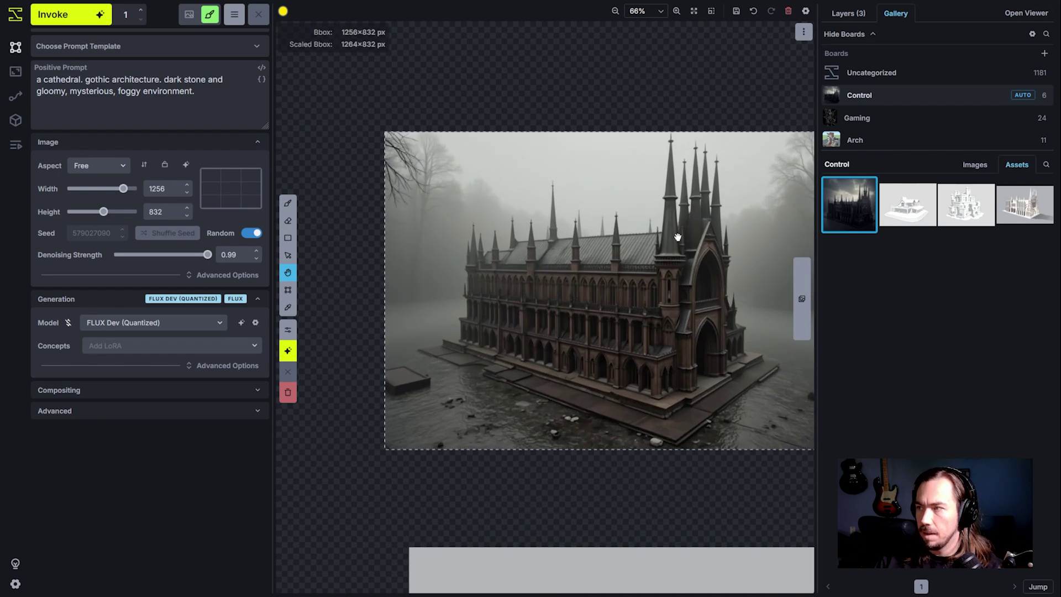
scroll(671, 375, down, 4)
drag(671, 376, 610, 328)
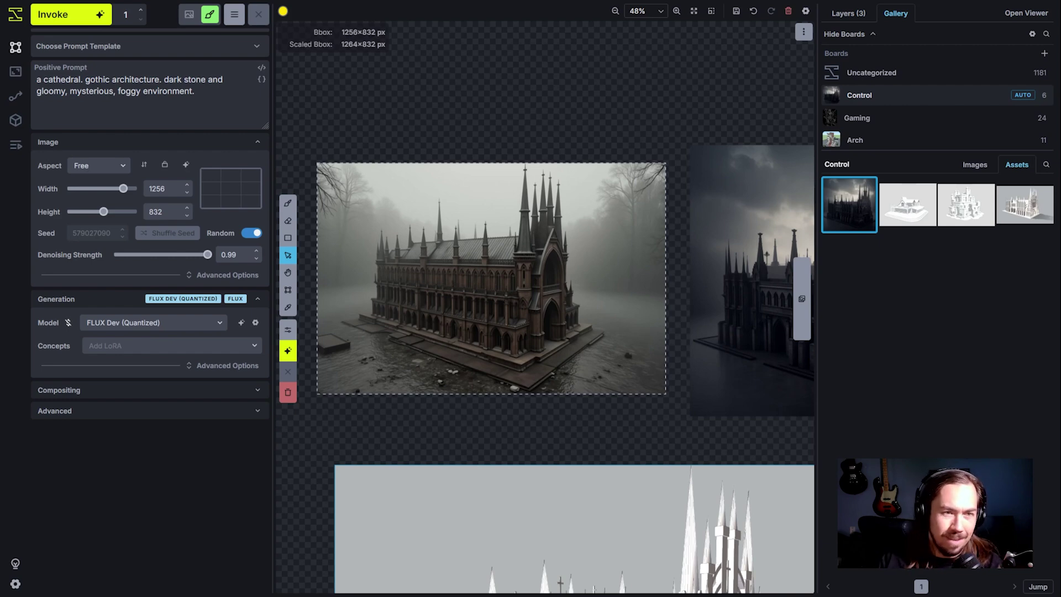
scroll(478, 267, down, 3)
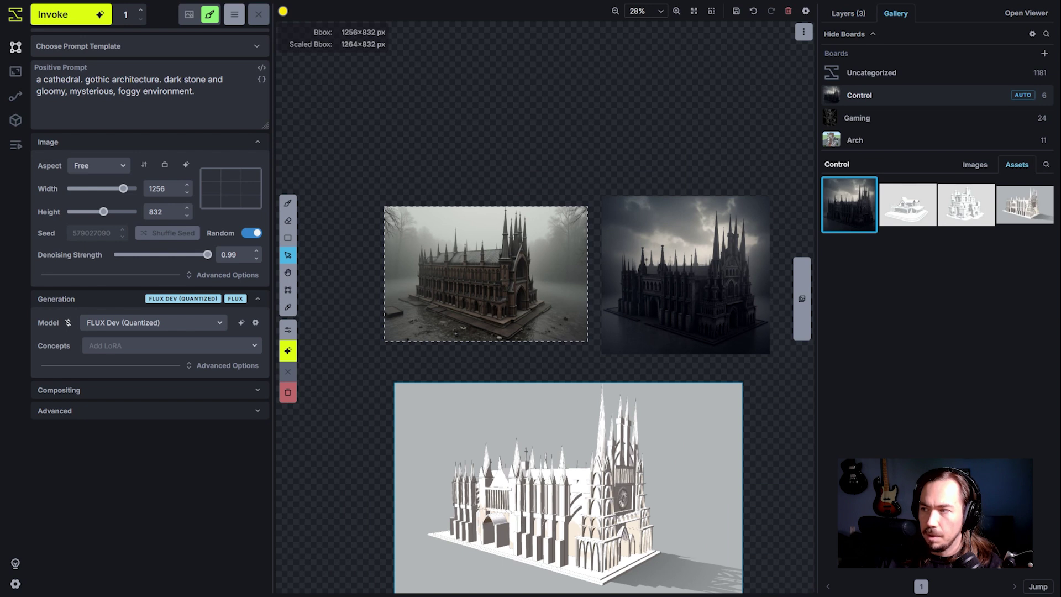
scroll(625, 279, up, 2)
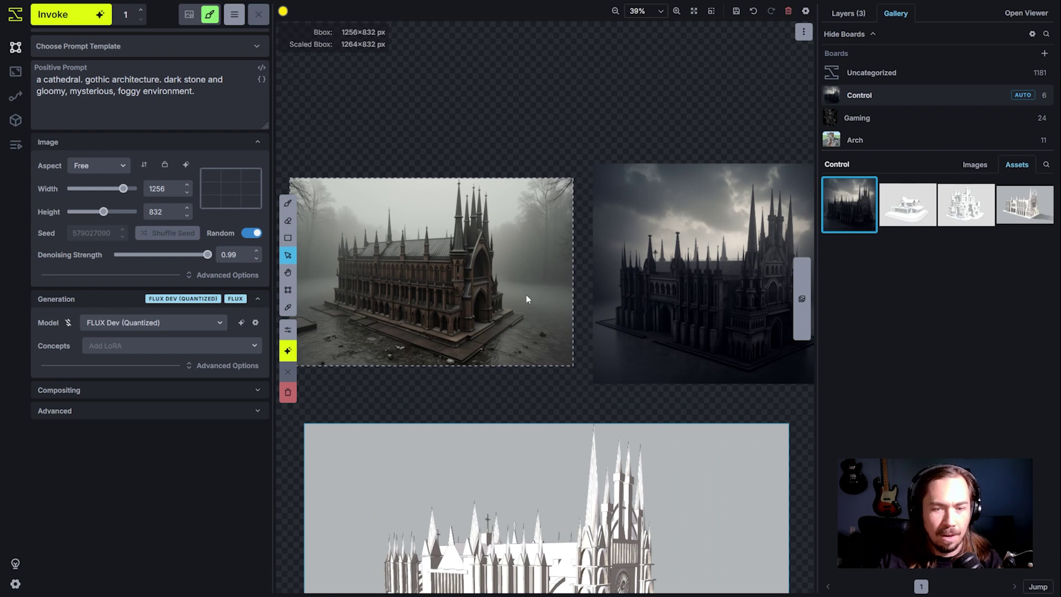
Narrow the bounding box to 896×832 px and center it on the cathedral in the brown cathedral image.
key(c)
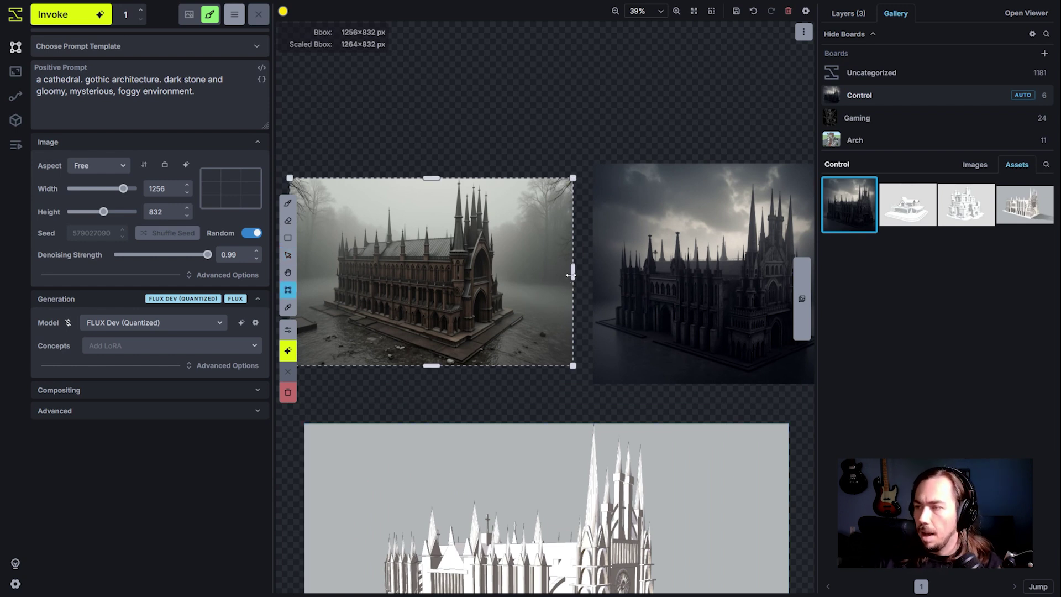
drag(574, 271, 498, 273)
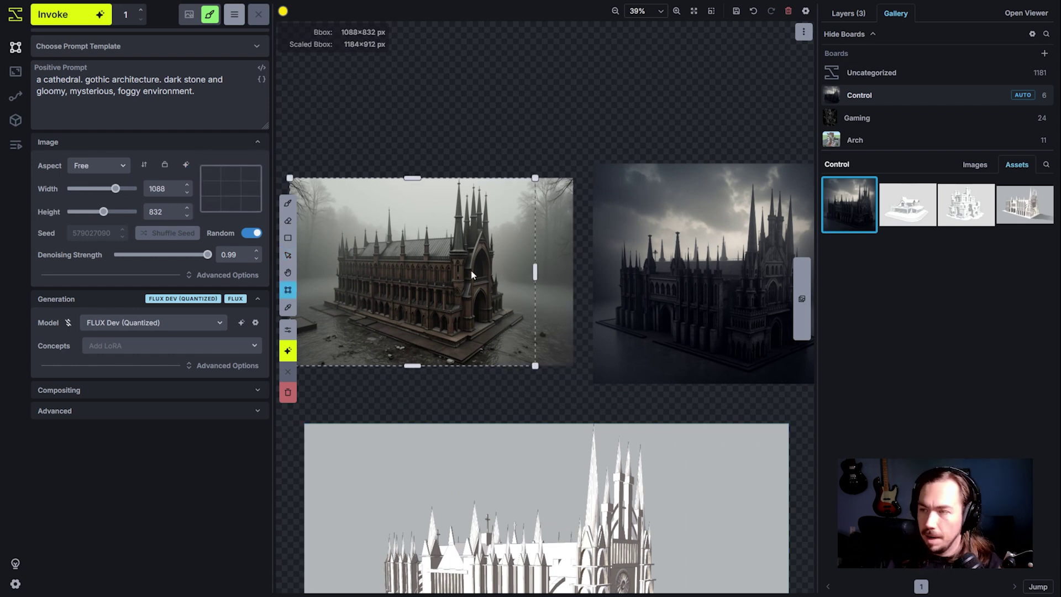
mouse_move(441, 289)
mouse_down()
mouse_move(461, 287)
mouse_move(447, 288)
mouse_up()
drag(552, 273, 508, 273)
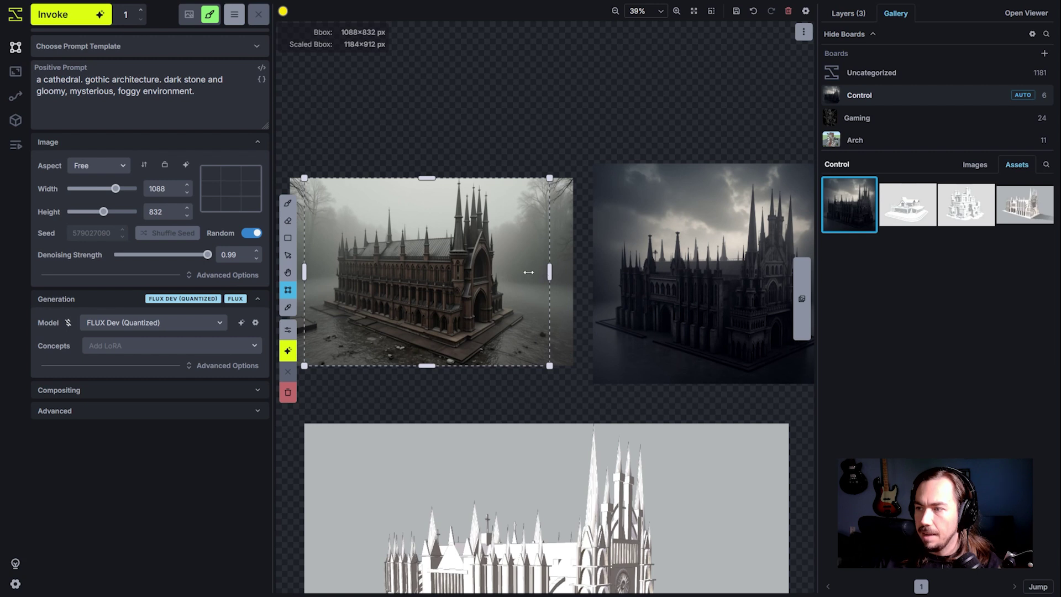
drag(419, 283, 440, 283)
Save the bounding box area of the brown cathedral image to the gallery.
right_click(396, 274)
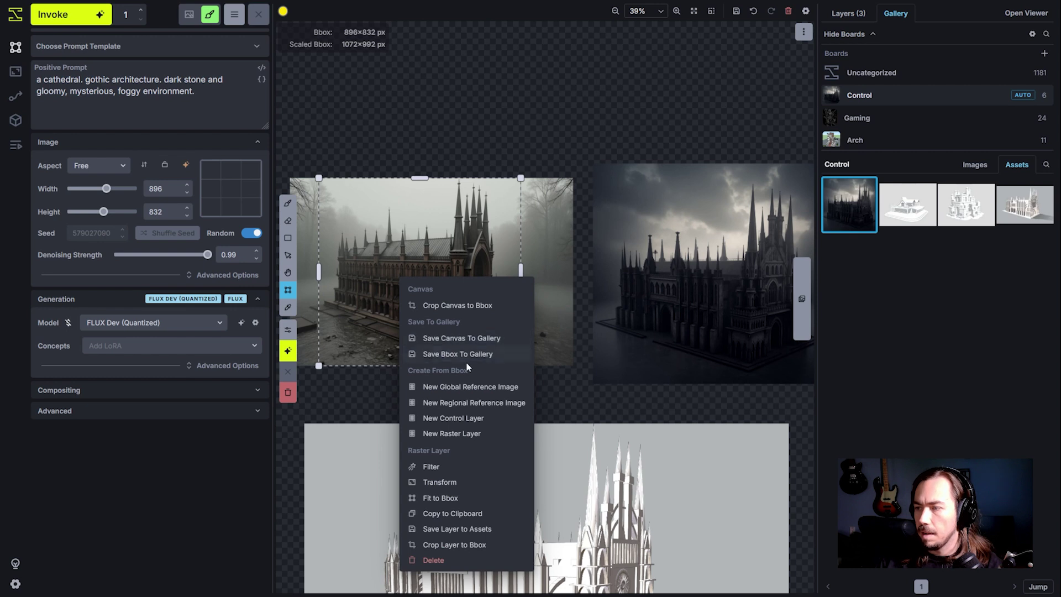
click(471, 234)
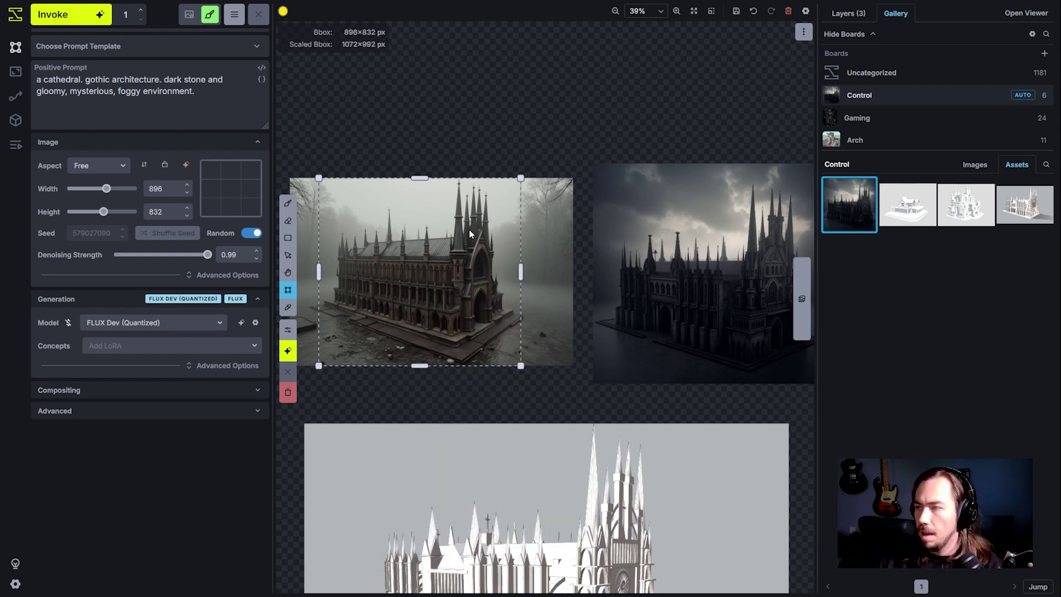
right_click(449, 263)
click(501, 343)
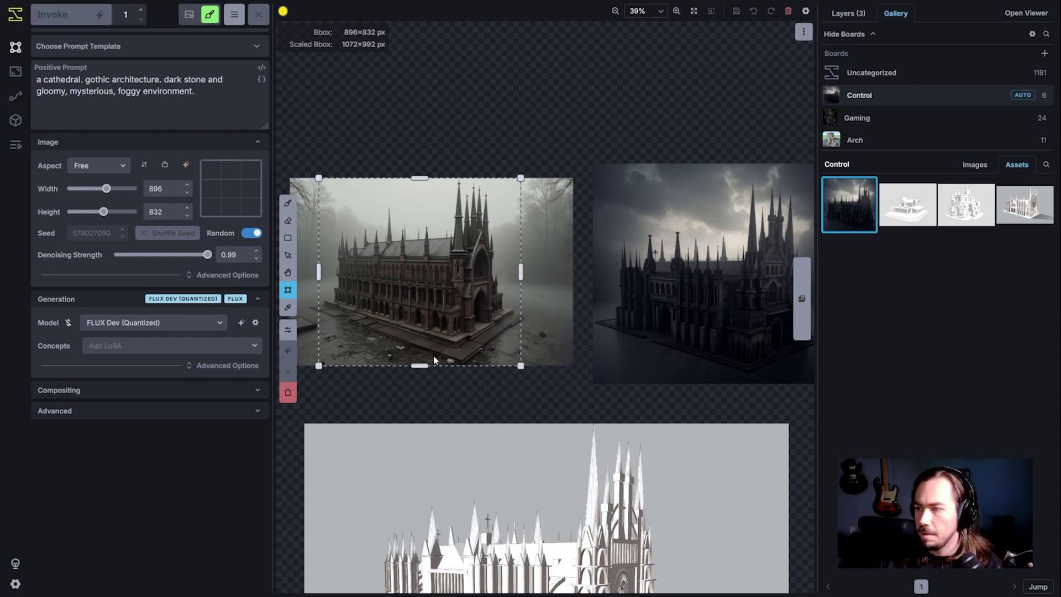
Move the bounding box onto the dark cathedral image and save that area to the gallery.
drag(416, 323, 694, 322)
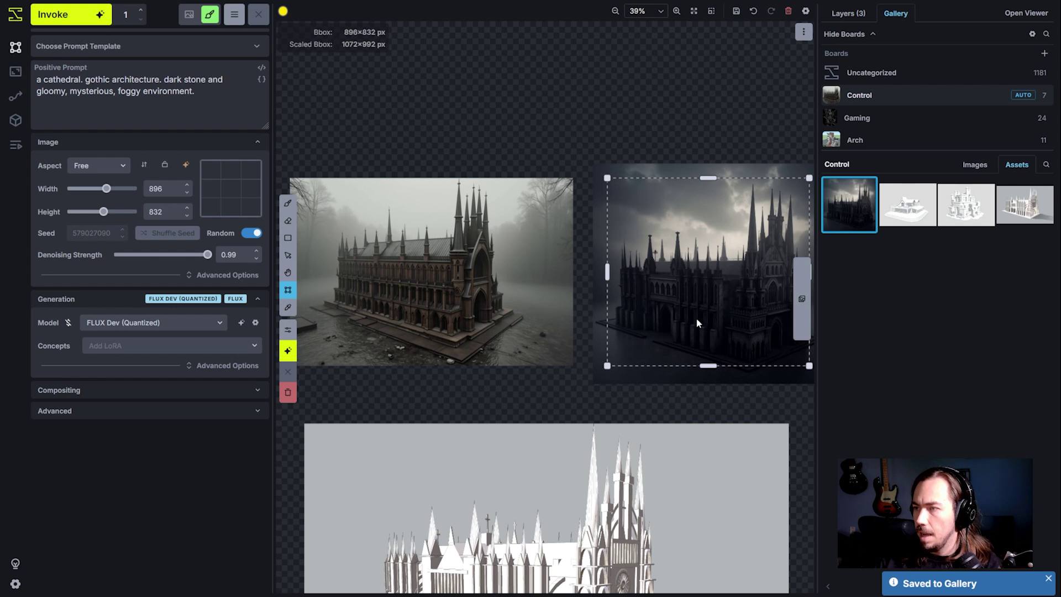
scroll(698, 325, down, 1)
scroll(704, 334, down, 1)
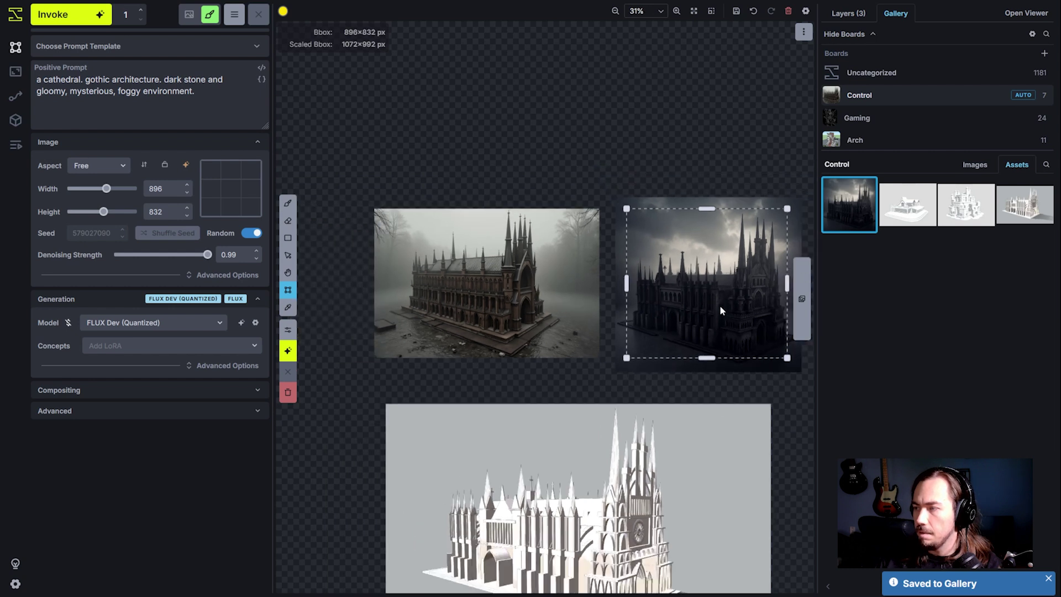
right_click(719, 306)
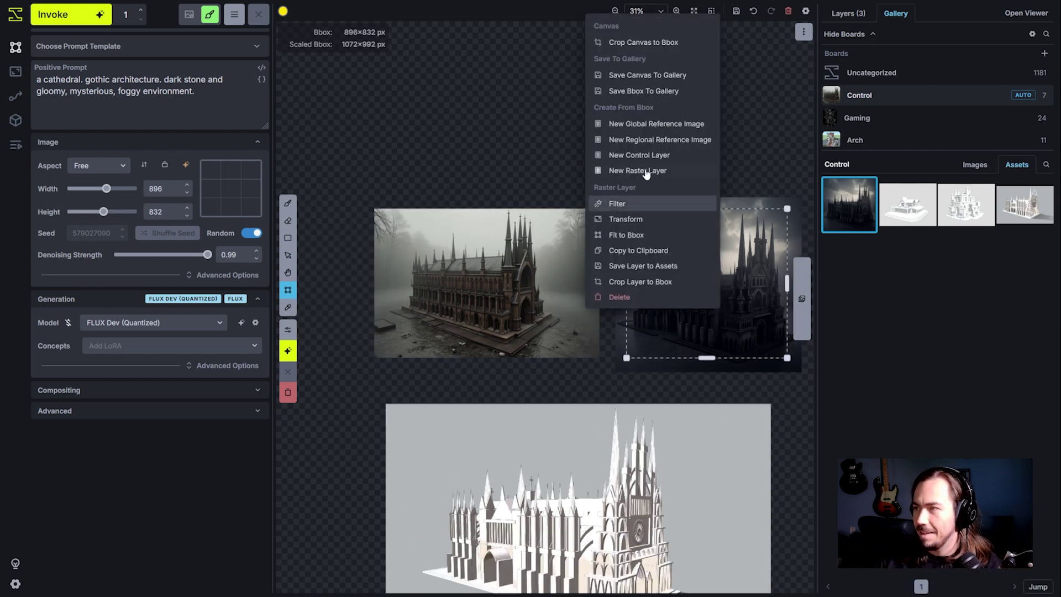
click(670, 91)
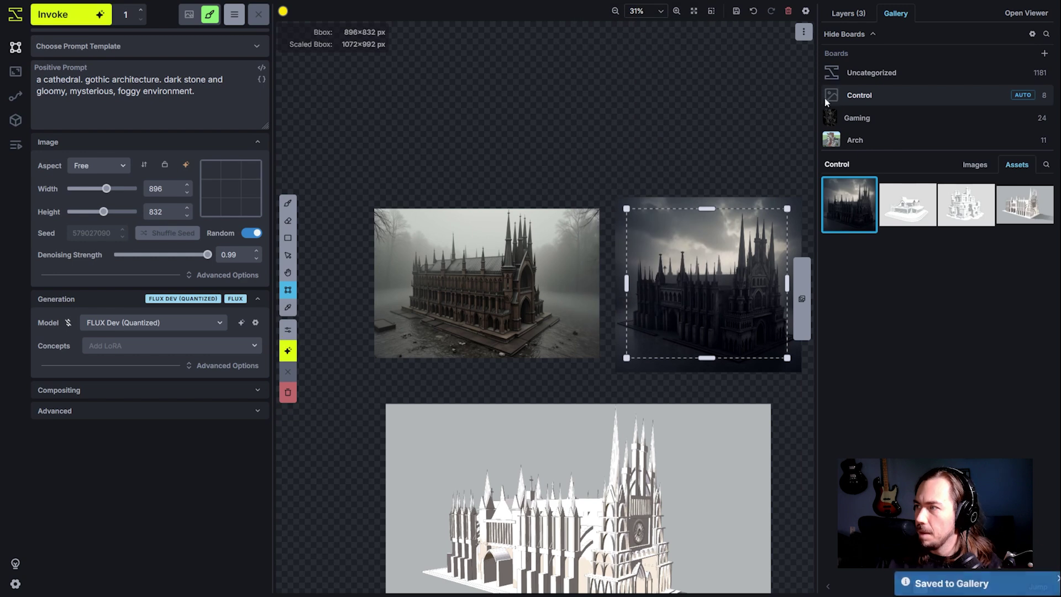
Compare the two saved cathedral crops from the Control board in the image viewer, and return to the canvas.
click(975, 164)
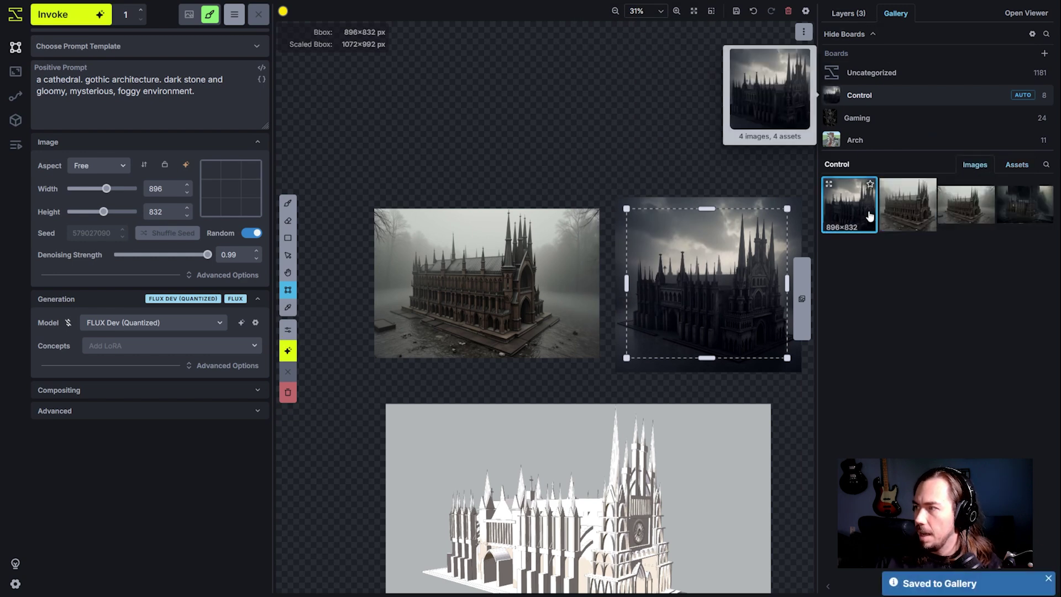
click(909, 212)
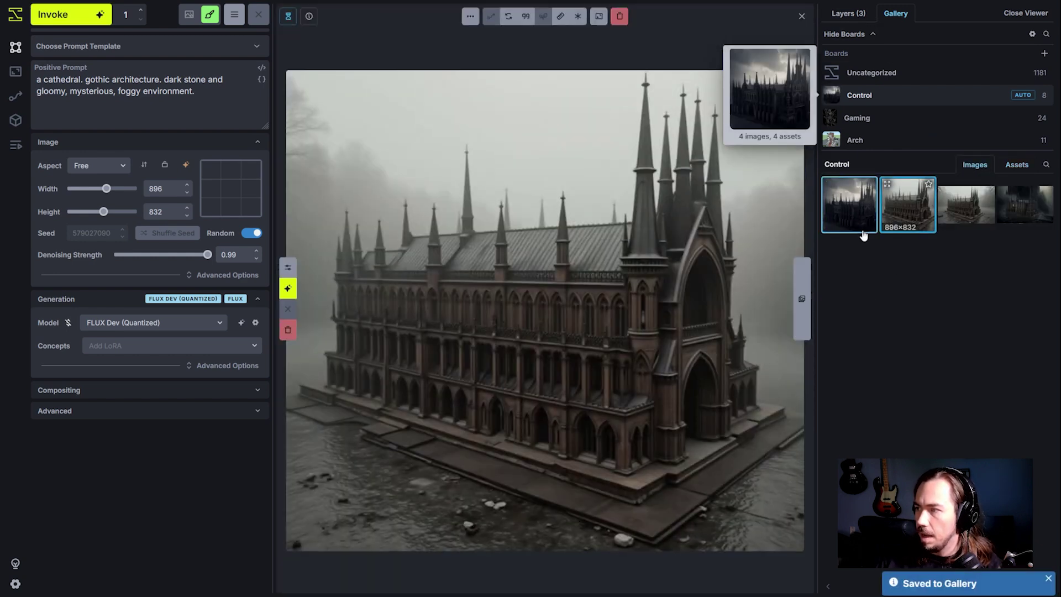
alt+click(854, 224)
drag(448, 339, 342, 392)
click(791, 18)
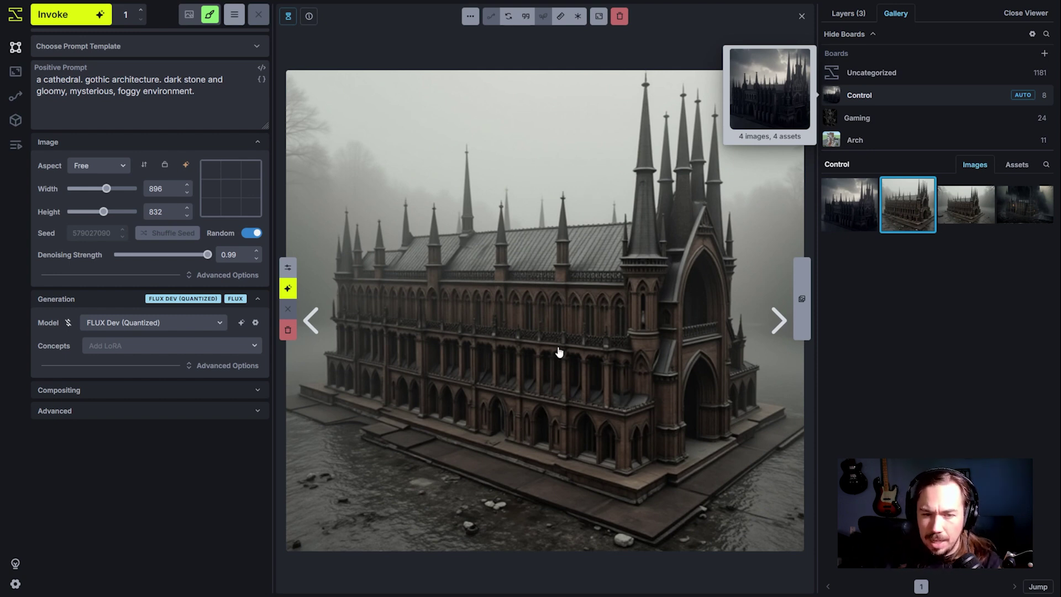
click(802, 16)
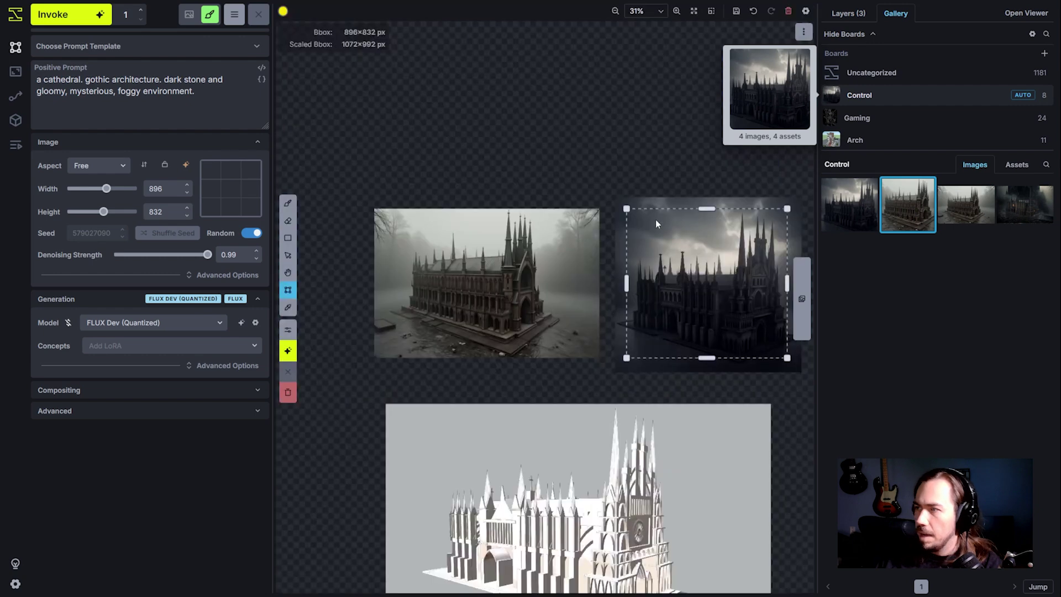
Examine the white cathedral render together with the brown and dark cathedral images on the canvas.
scroll(699, 249, down, 1)
key(h)
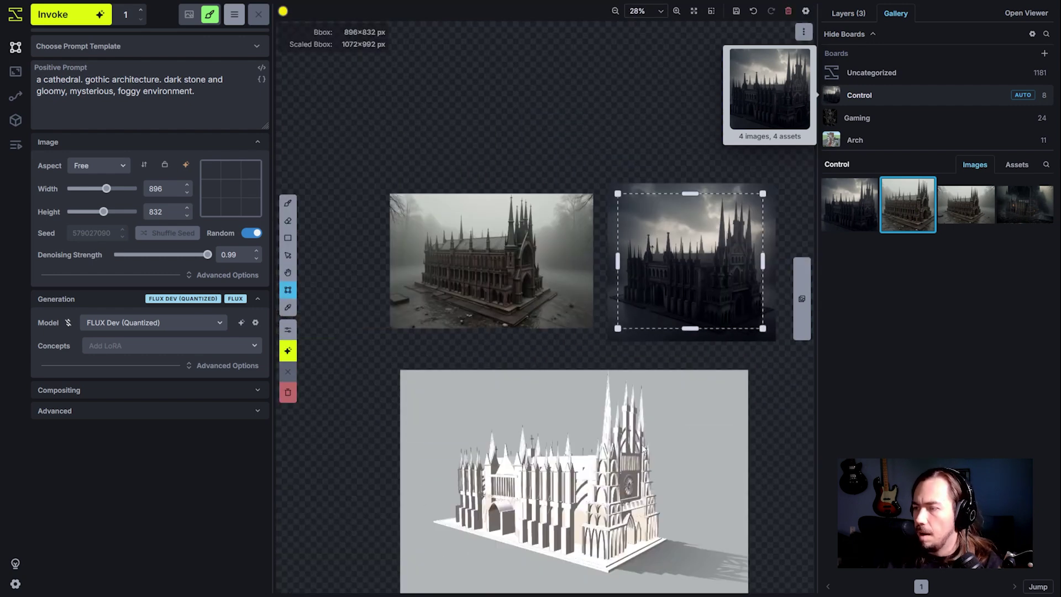
drag(687, 415, 676, 347)
key(c)
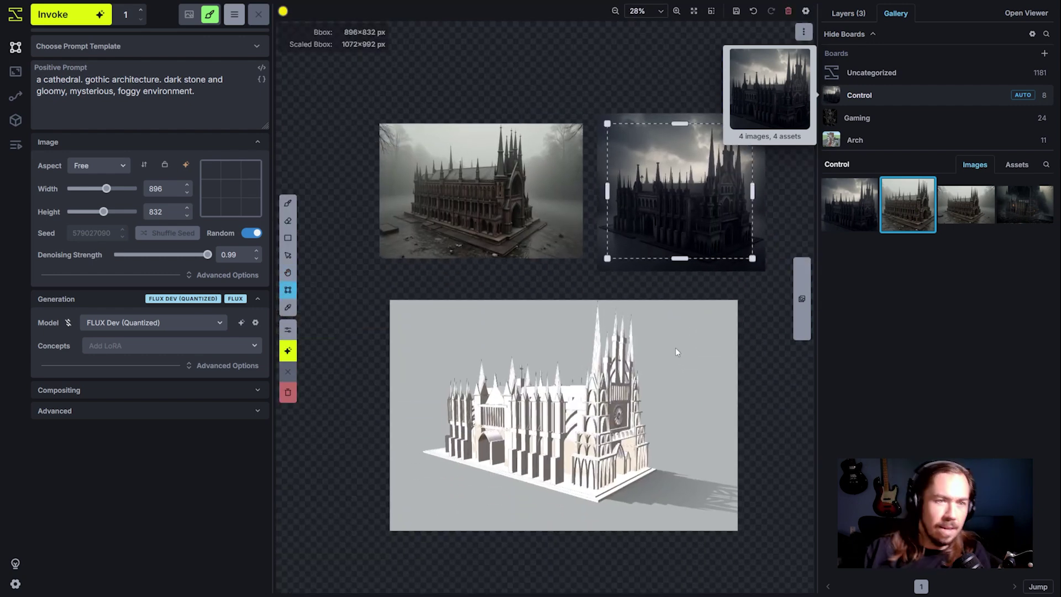
scroll(676, 348, up, 2)
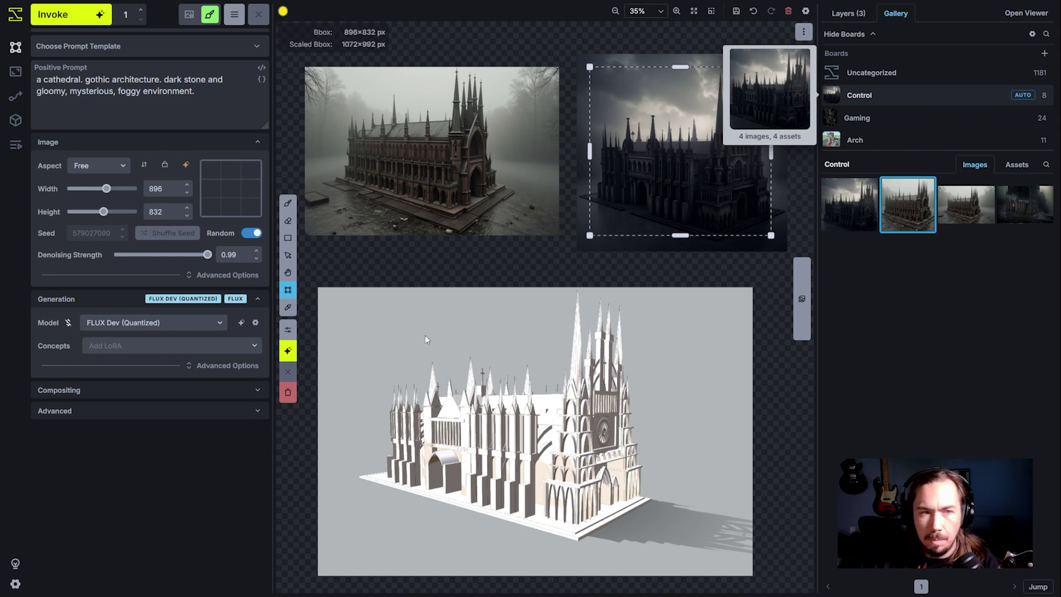
scroll(495, 339, down, 3)
scroll(496, 340, up, 2)
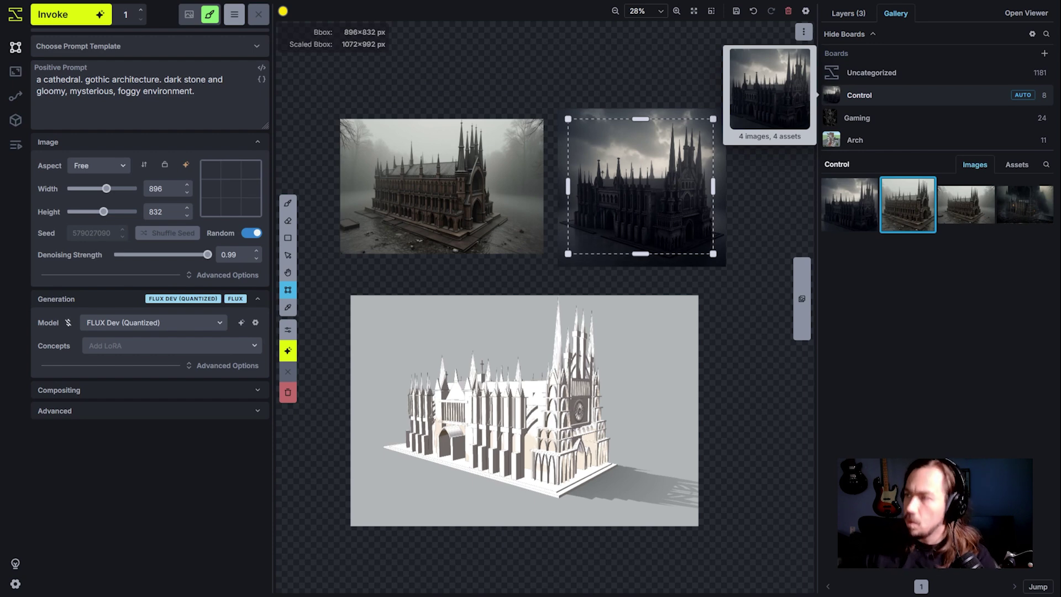
scroll(536, 387, down, 4)
scroll(536, 387, up, 3)
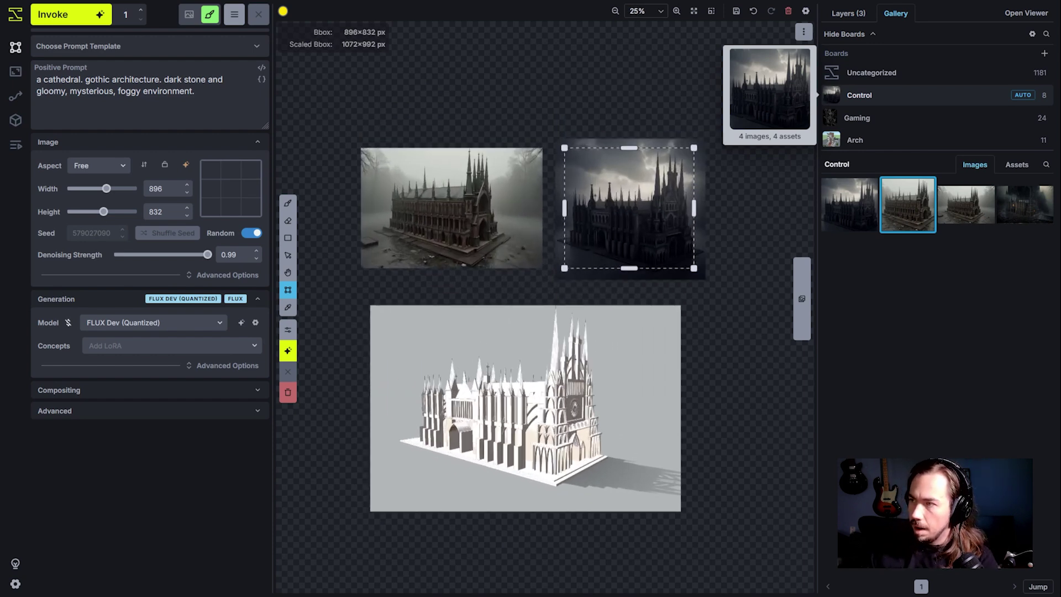
scroll(617, 332, up, 2)
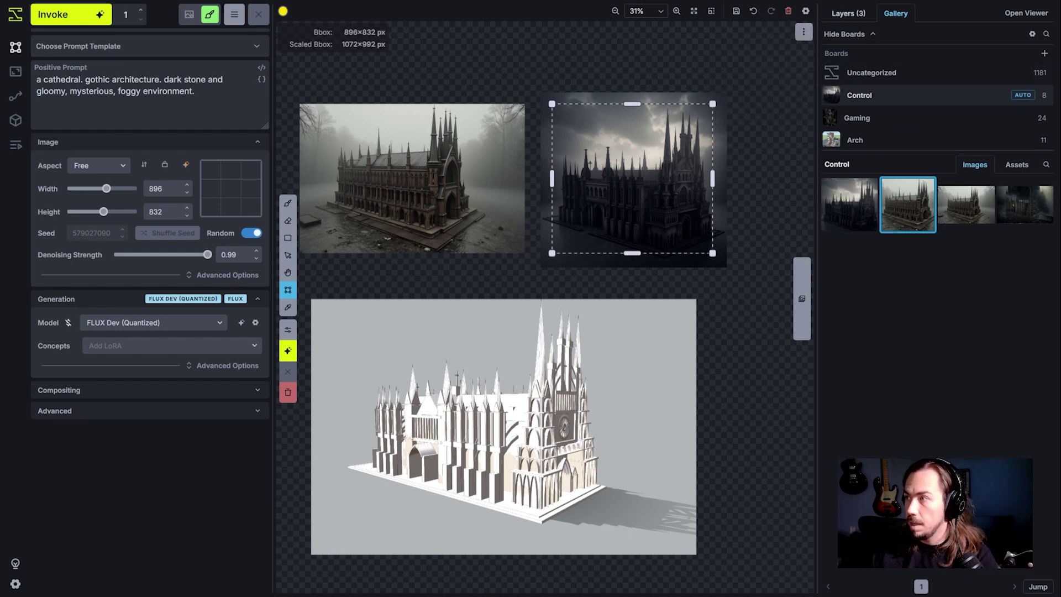
Delete the raster layers holding the white cathedral render and the dark cathedral image.
click(848, 13)
click(1043, 239)
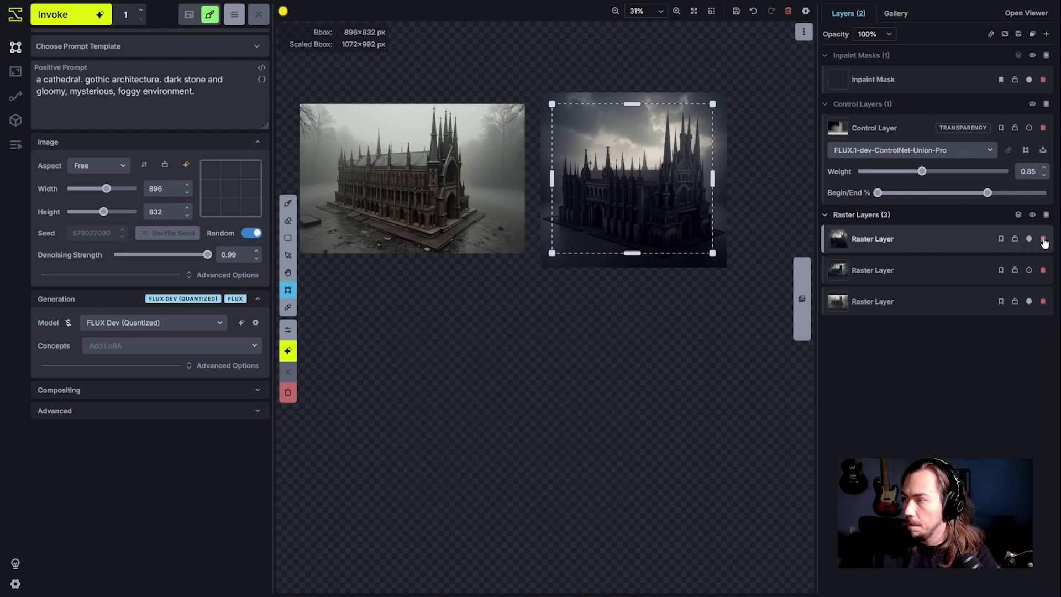
click(1043, 239)
Move the bounding box back onto the brown cathedral image and widen it to 1248×832 px.
drag(602, 205, 395, 202)
scroll(424, 246, up, 5)
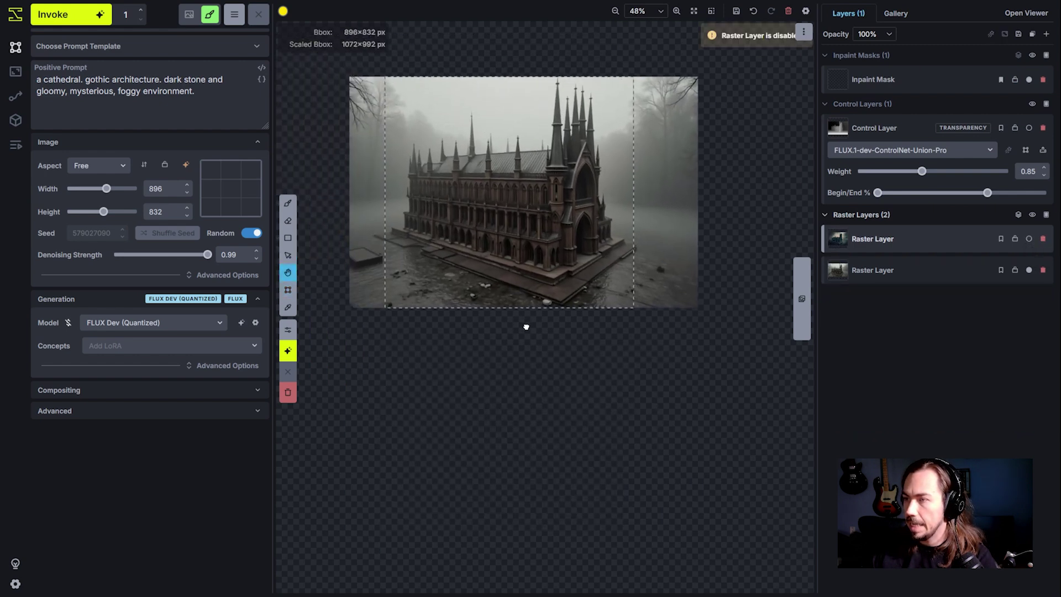
scroll(537, 308, down, 2)
key(c)
drag(557, 243, 520, 243)
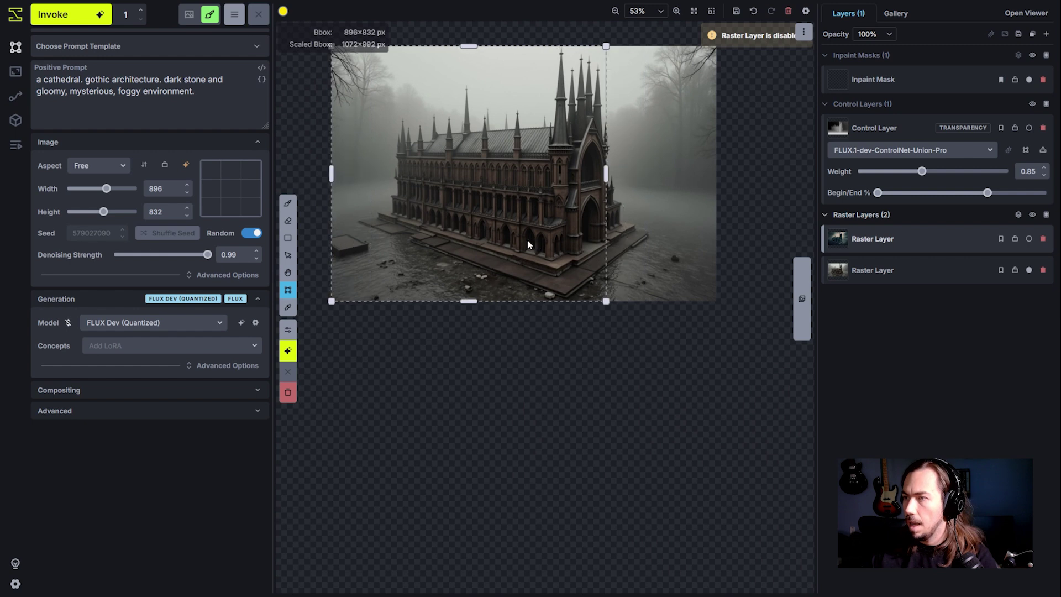
drag(612, 201, 707, 180)
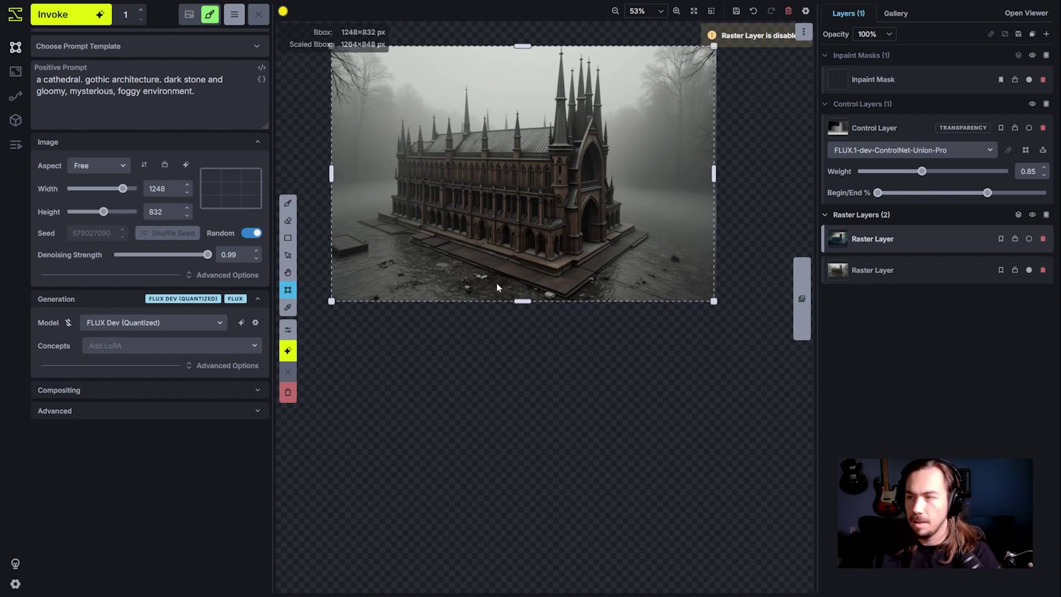
key(h)
drag(514, 187, 542, 268)
key(c)
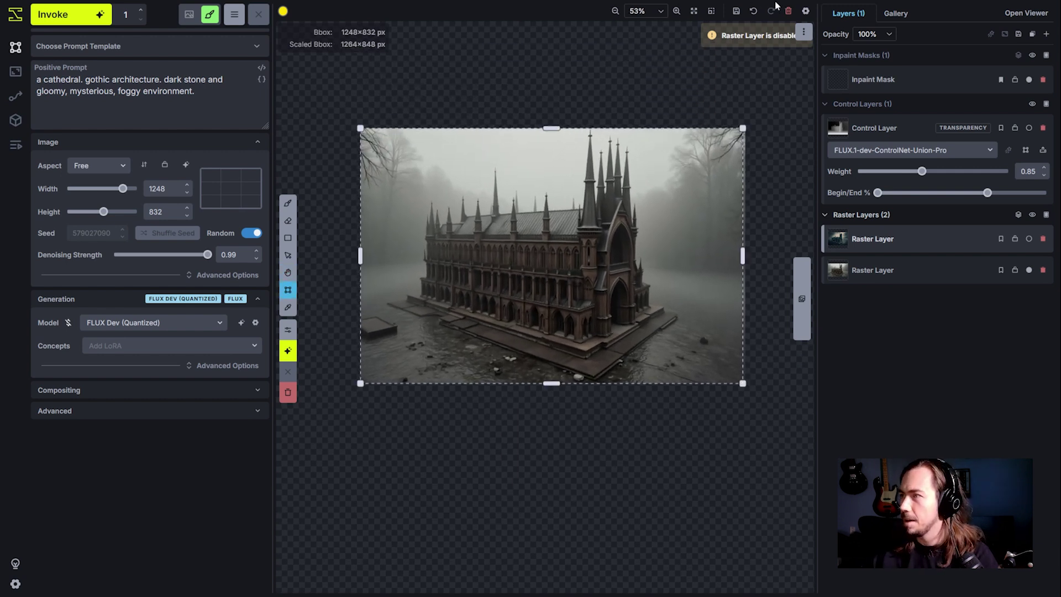
Reset the canvas and send the white render of the terraced building from the Control board's assets to it as a raster layer.
click(790, 12)
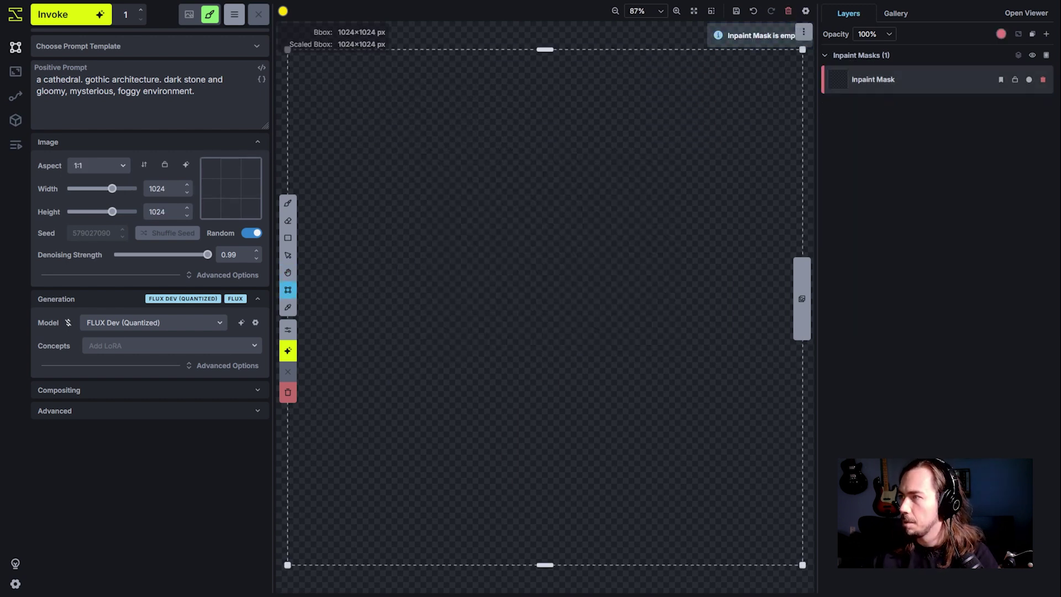
click(907, 13)
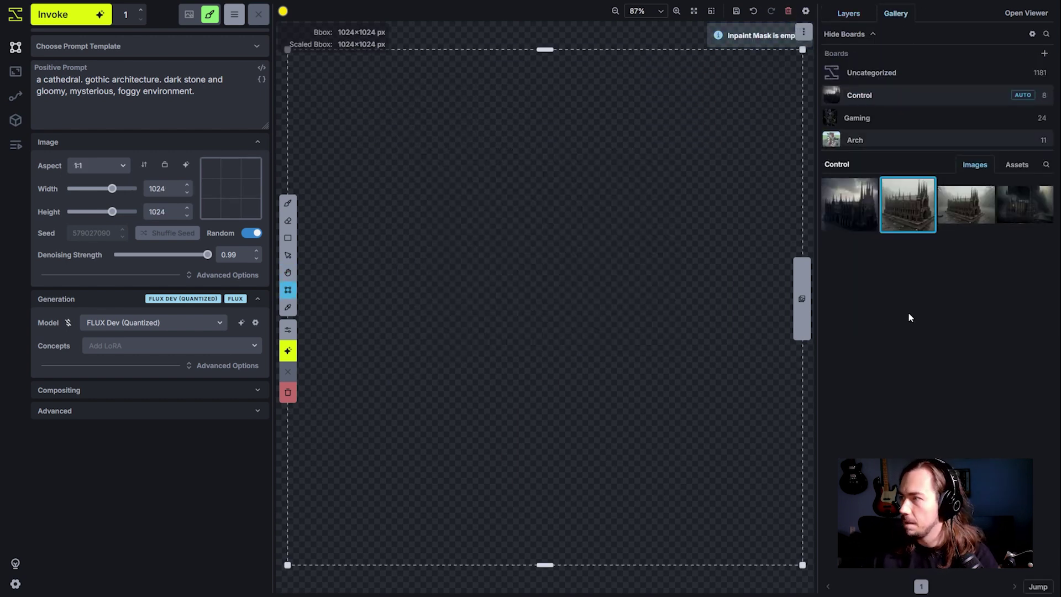
click(1016, 165)
click(922, 203)
double_click(922, 204)
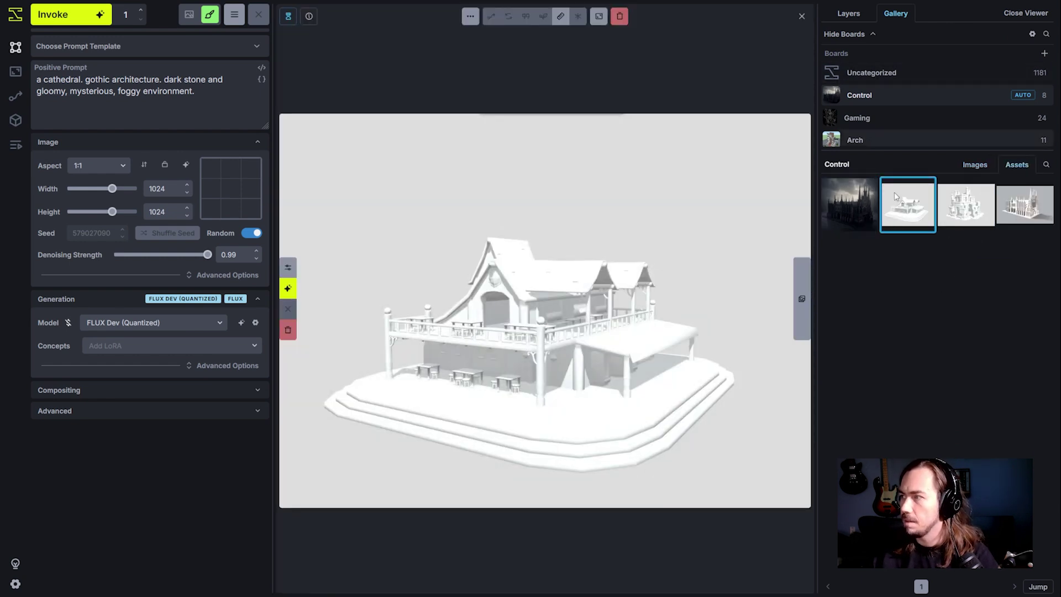
right_click(917, 222)
click(853, 375)
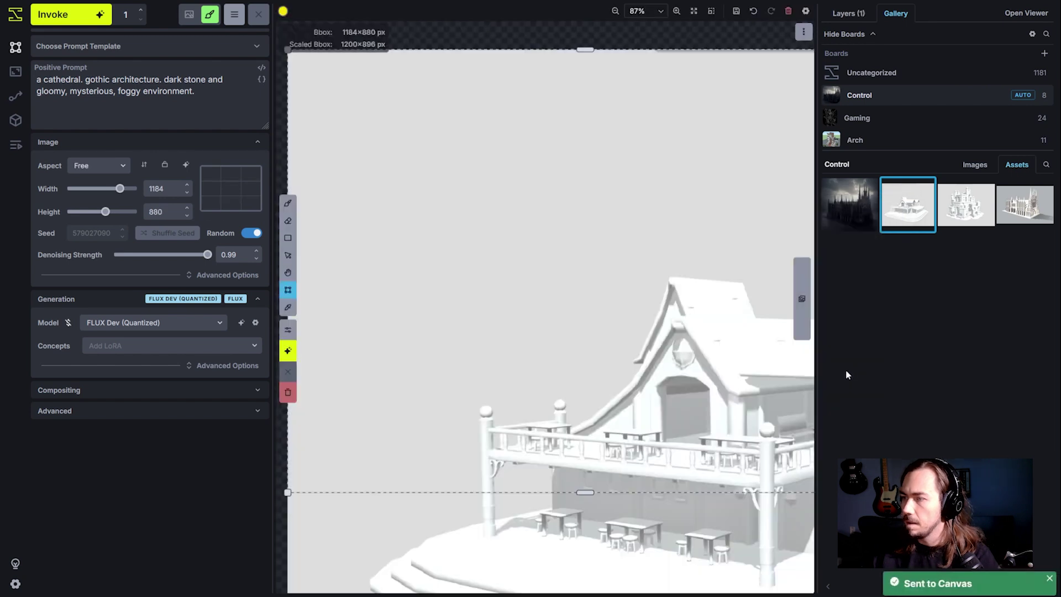
Duplicate the building render's raster layer and convert both copies to control layers.
scroll(604, 409, up, 3)
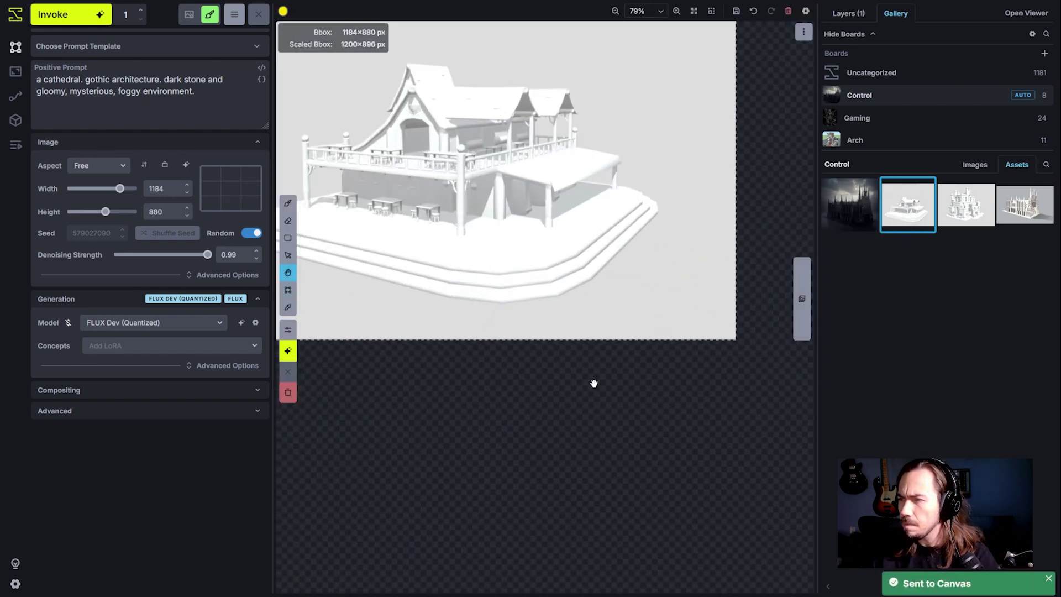
click(848, 13)
right_click(888, 126)
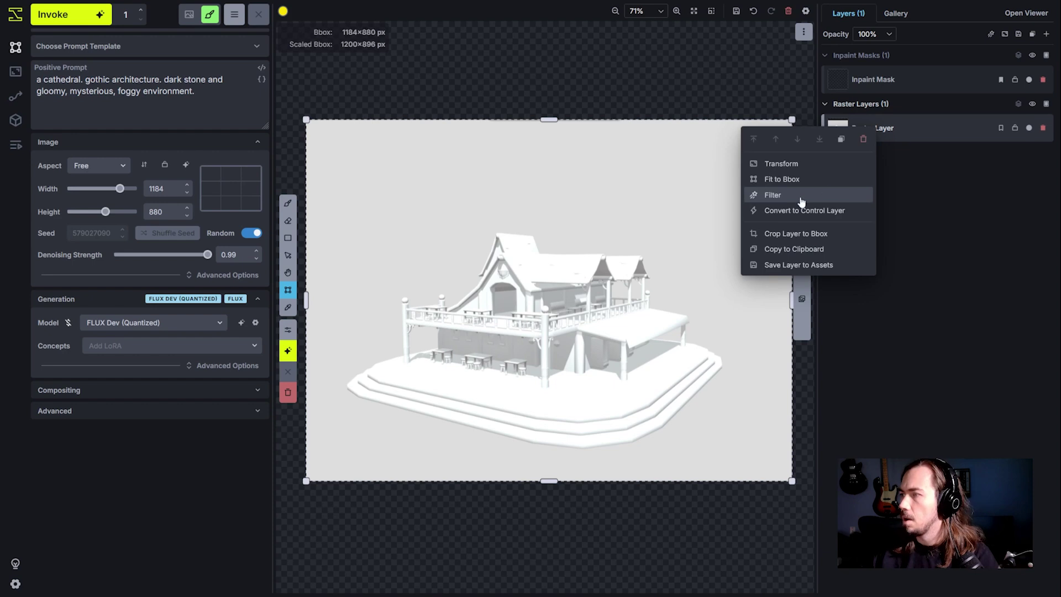
click(843, 140)
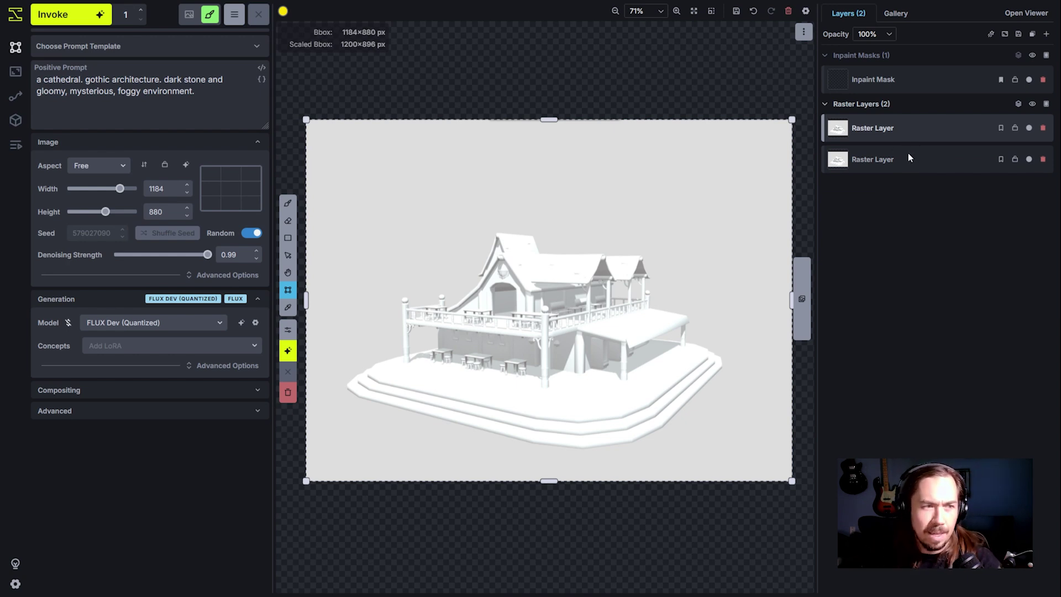
right_click(927, 123)
click(879, 202)
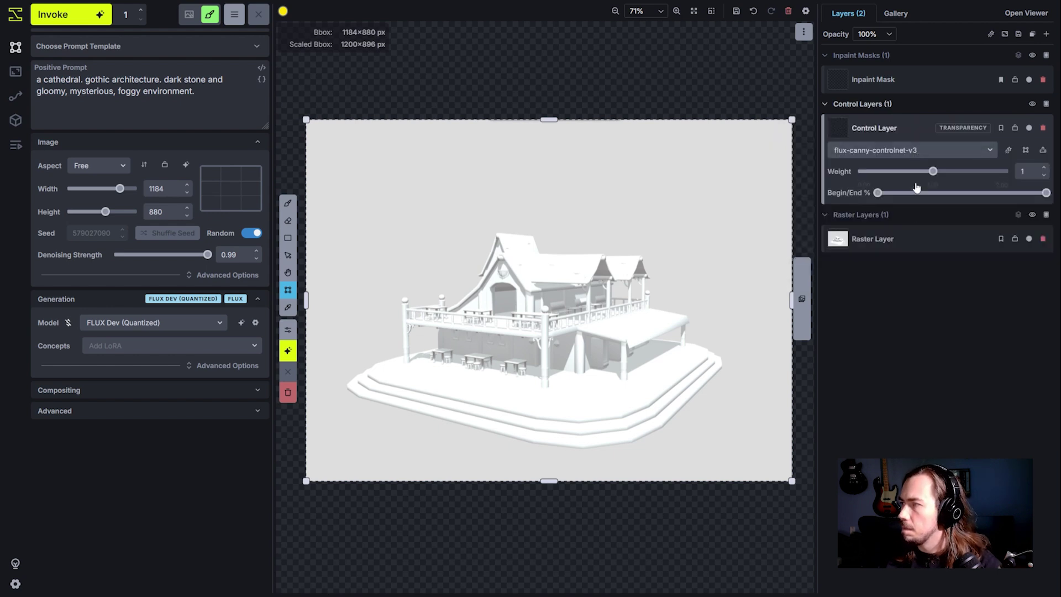
right_click(906, 235)
click(859, 318)
Set the generation model to the SDXL model CustomXLv7.
click(141, 329)
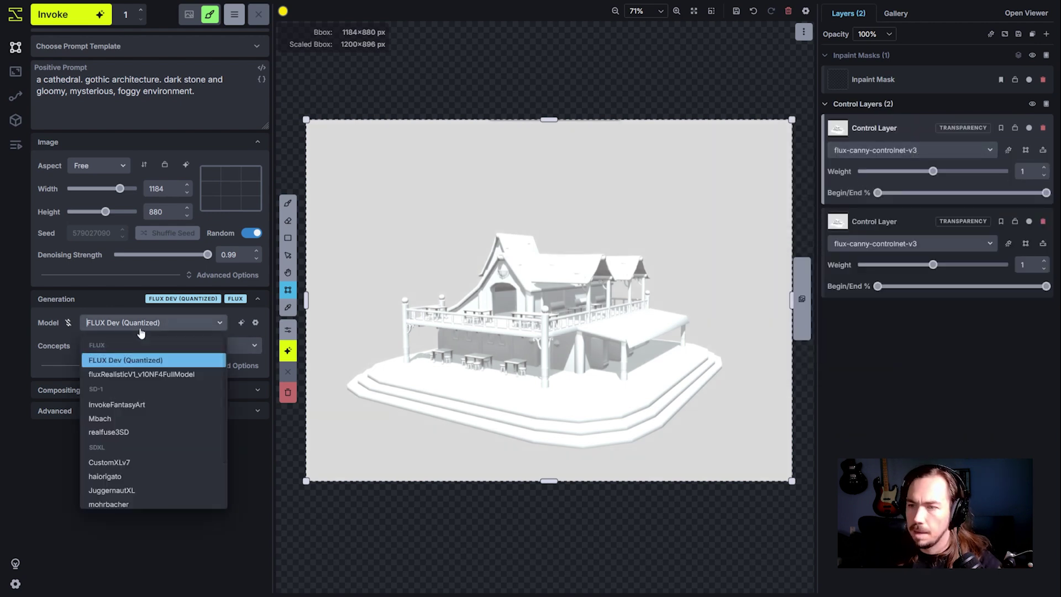
click(109, 462)
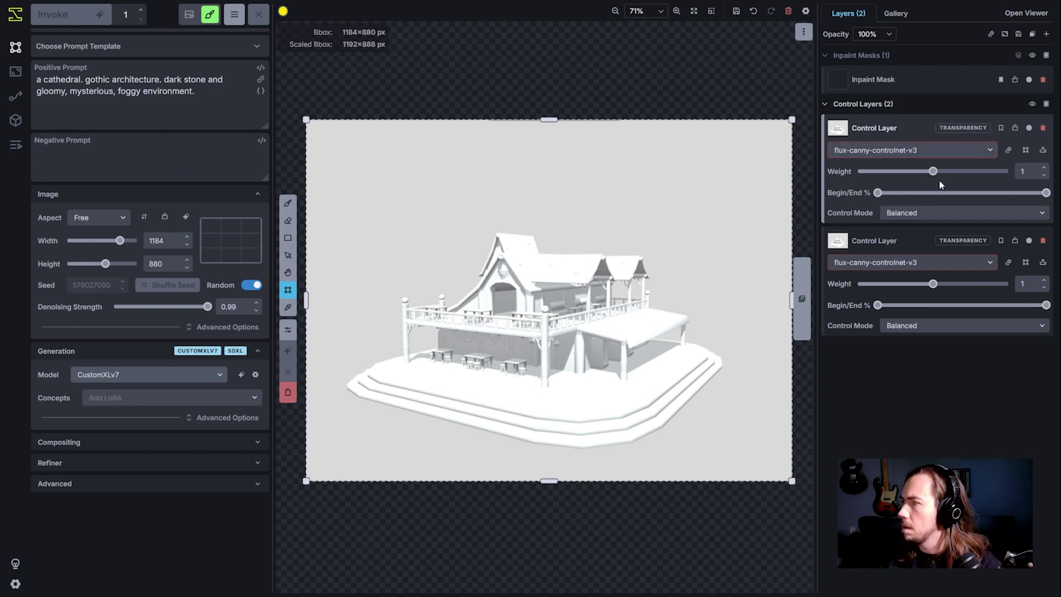
Set the upper control layer's model to depth and the lower control layer's model to scribble.
click(940, 150)
scroll(907, 237, down, 3)
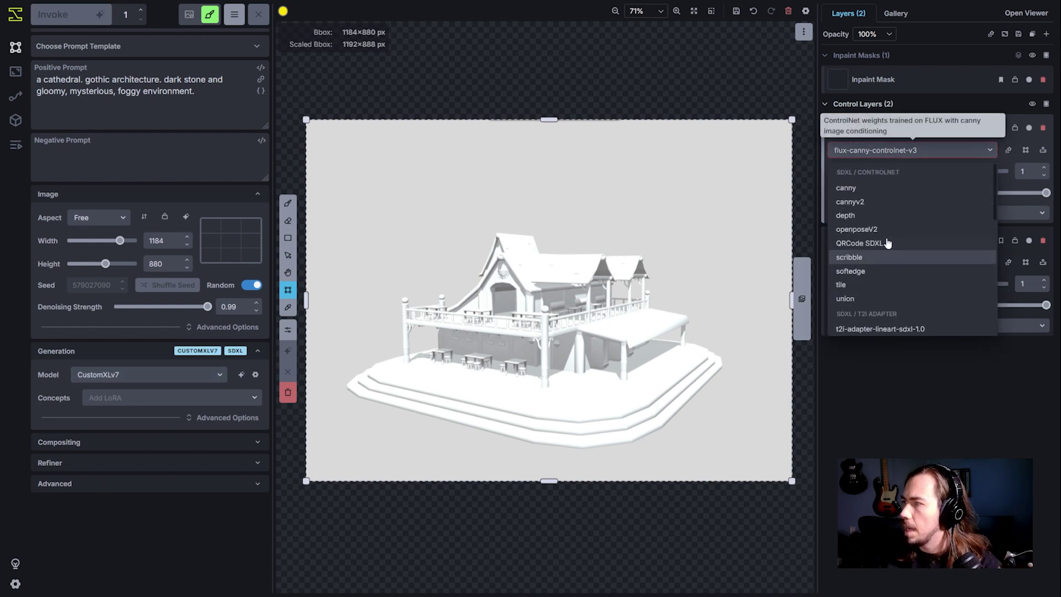
click(881, 216)
click(907, 264)
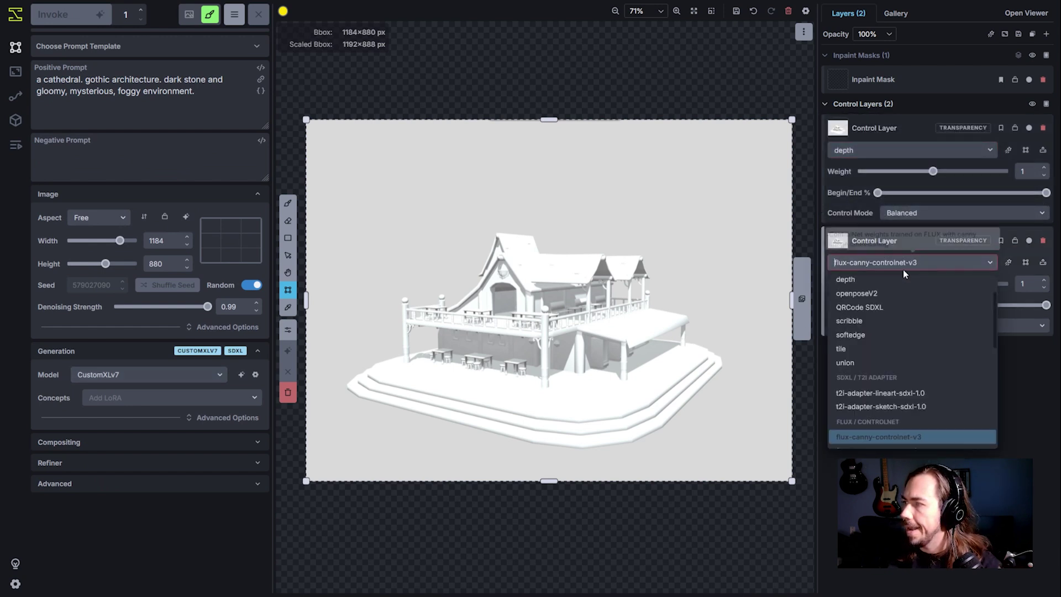
click(865, 320)
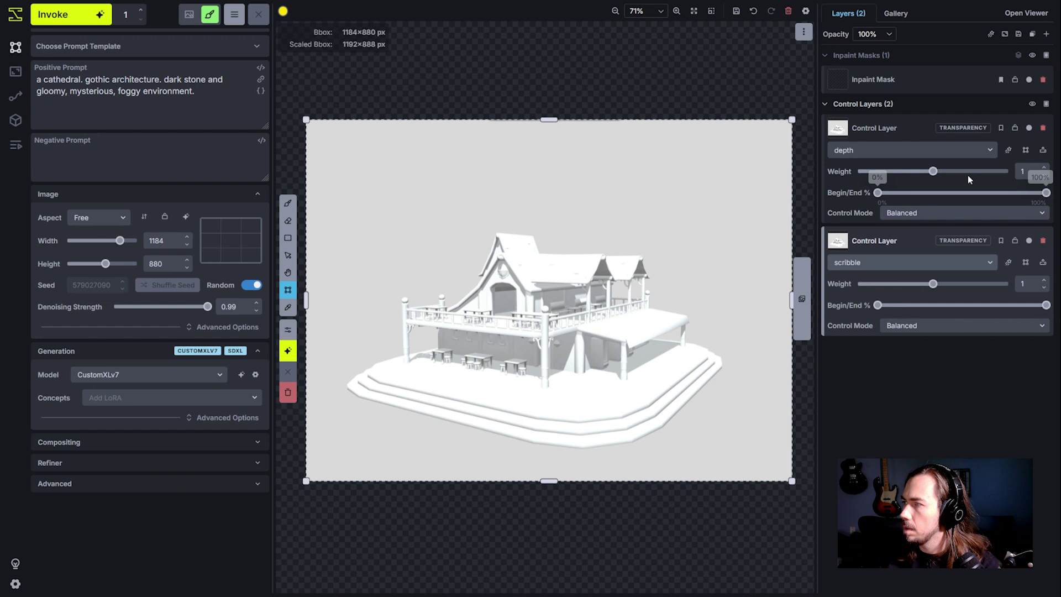
Apply the Depth Anything filter (Small v2) to the depth layer and Canny Edge Detection with thresholds 53 and 128 to the scribble layer.
click(1007, 153)
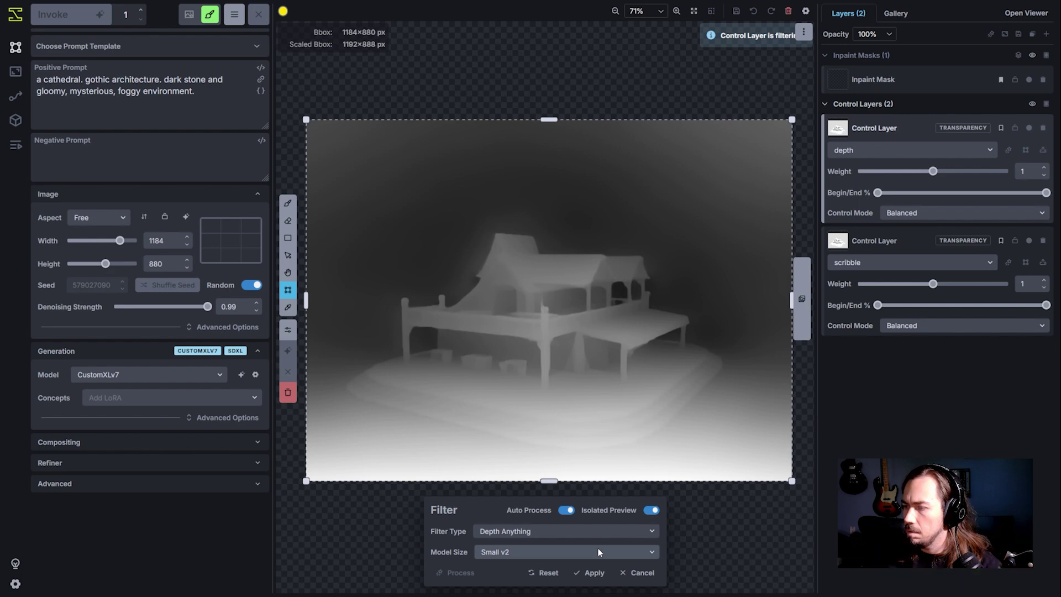
click(603, 575)
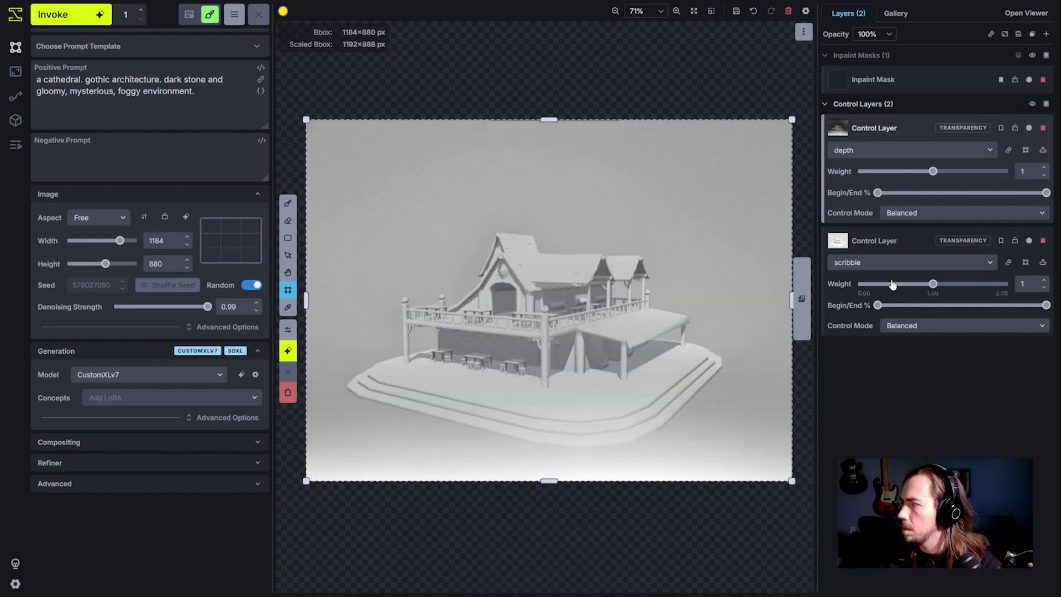
click(1008, 262)
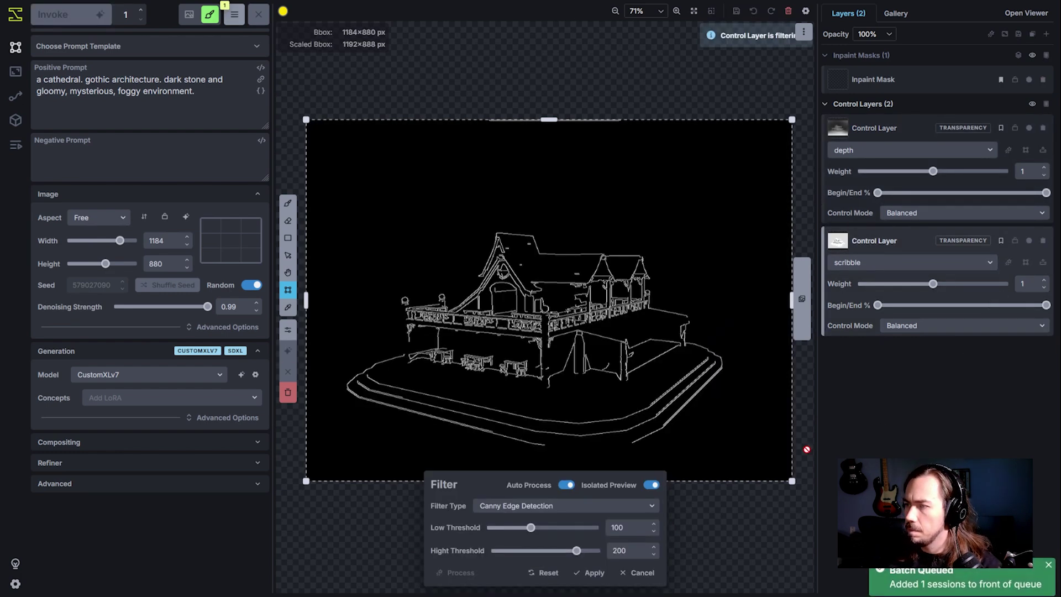
scroll(572, 384, up, 4)
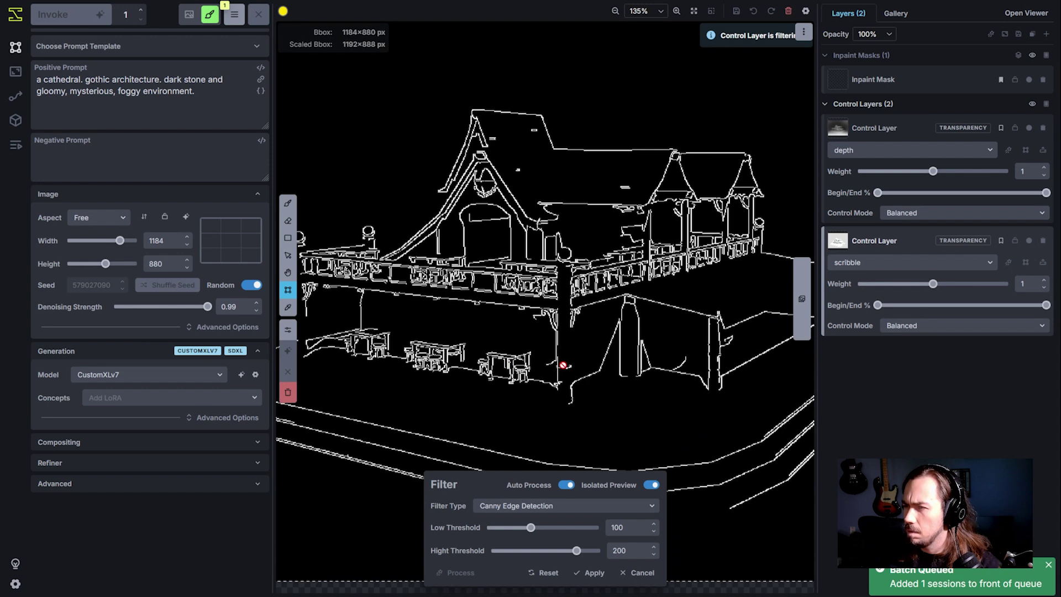
click(510, 528)
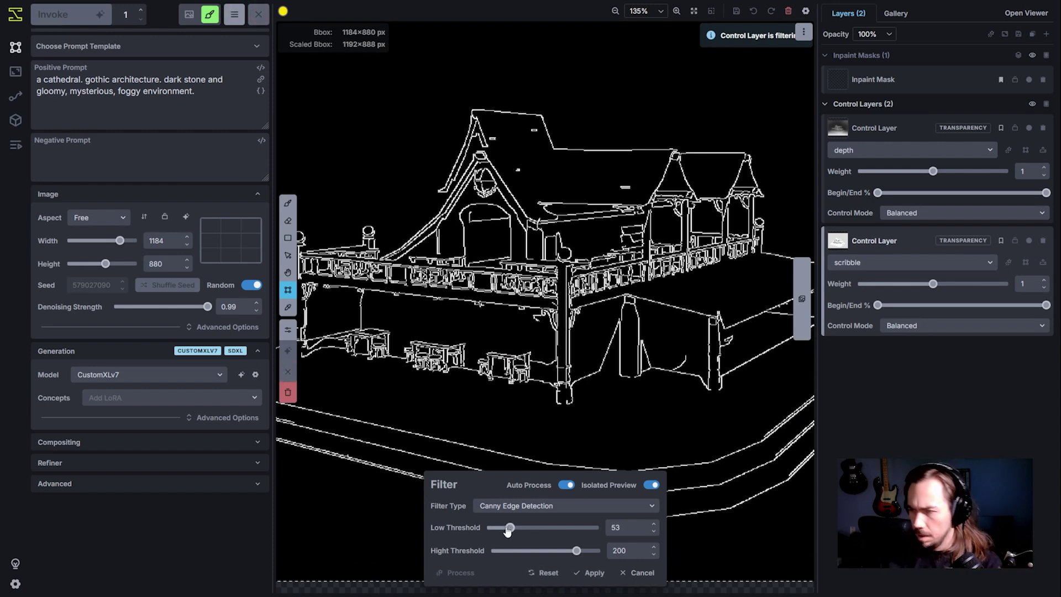
click(546, 551)
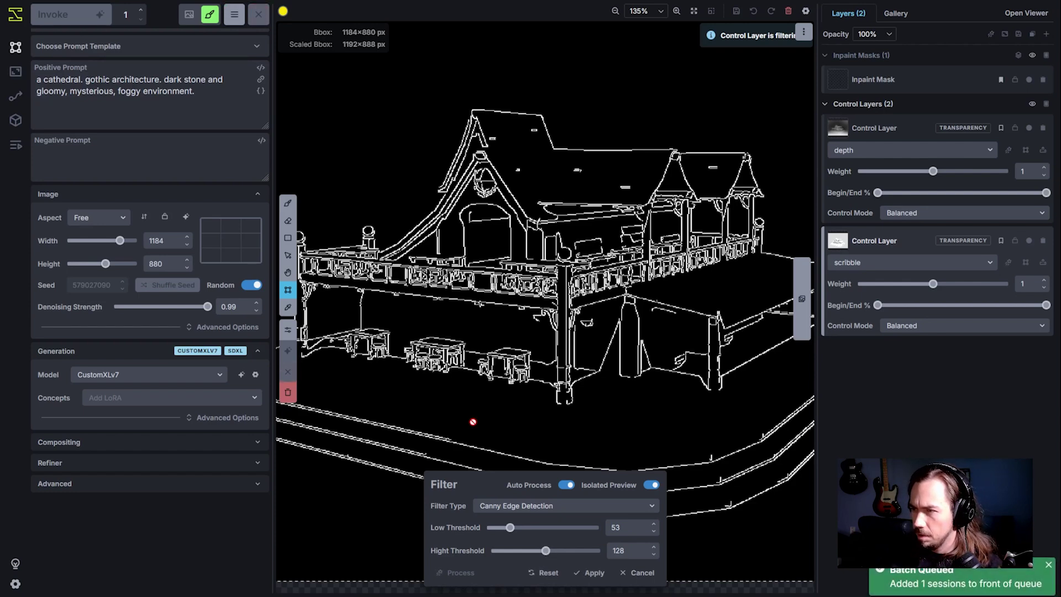
click(589, 573)
scroll(648, 510, down, 3)
scroll(679, 455, down, 4)
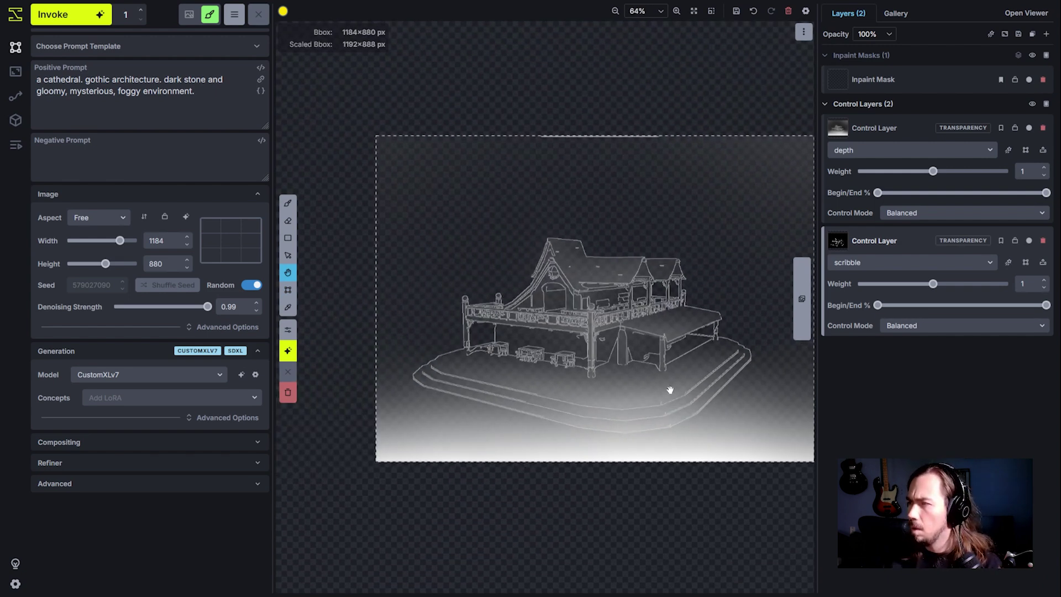
key(c)
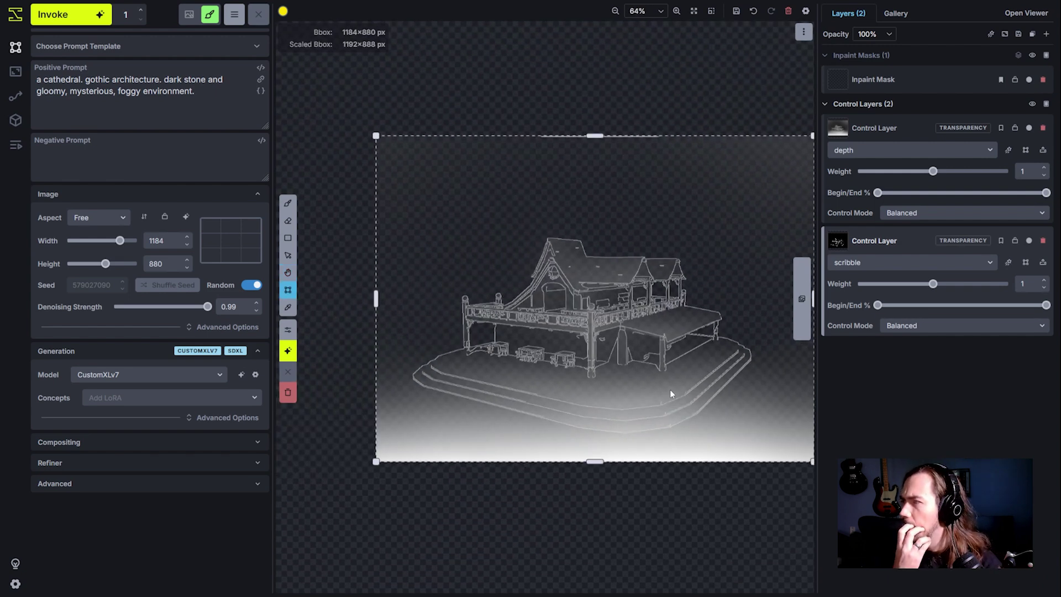
Set the depth layer's weight to 0.75, ending about halfway, and the scribble layer's weight to 0.8, ending at about three quarters.
drag(933, 171, 909, 173)
drag(1047, 192, 963, 195)
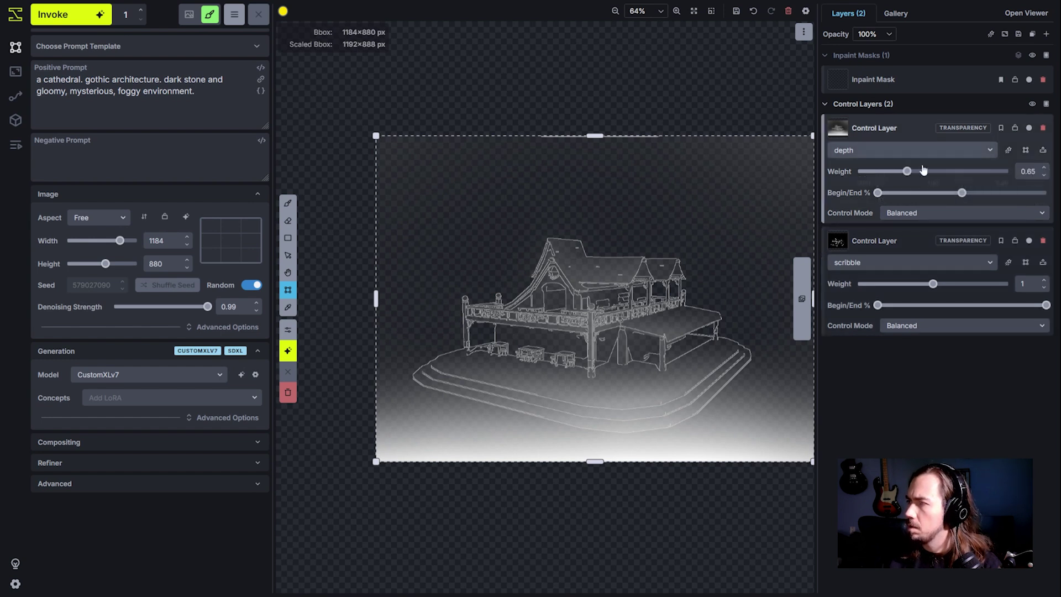
drag(905, 178, 915, 176)
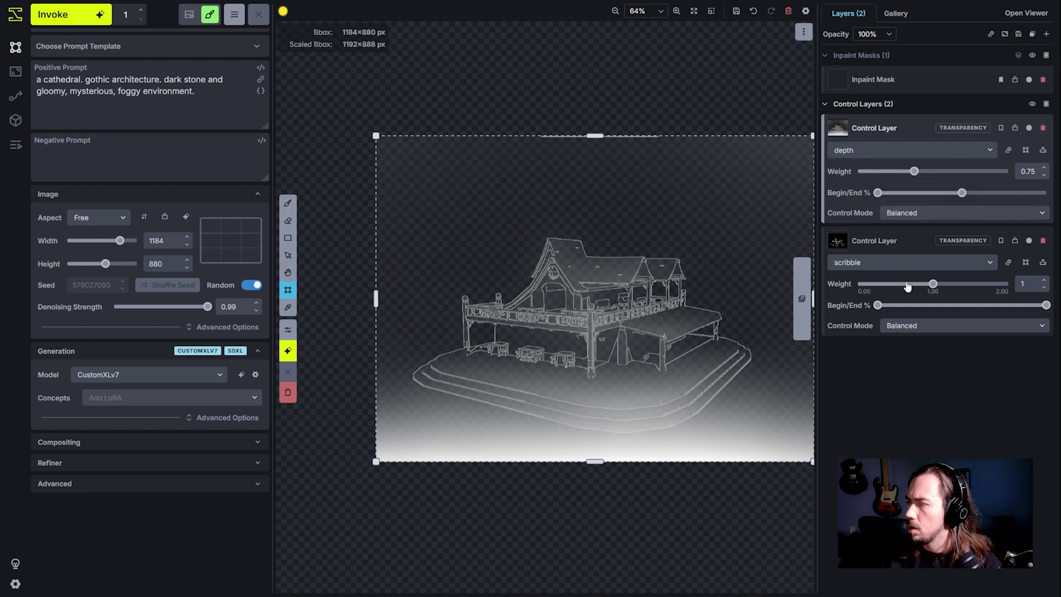
drag(934, 288, 921, 287)
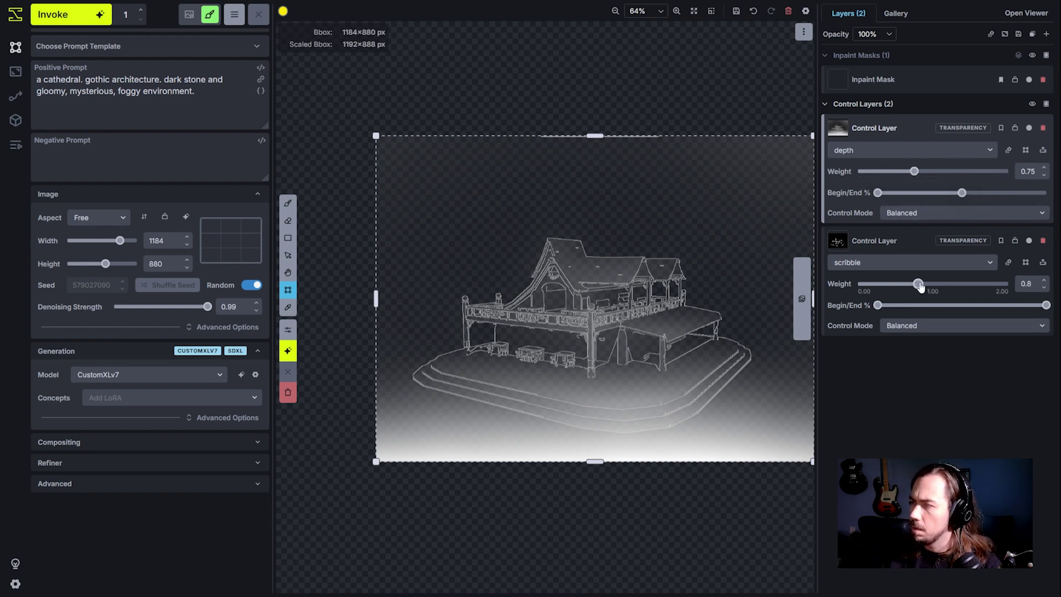
drag(1046, 305, 1006, 311)
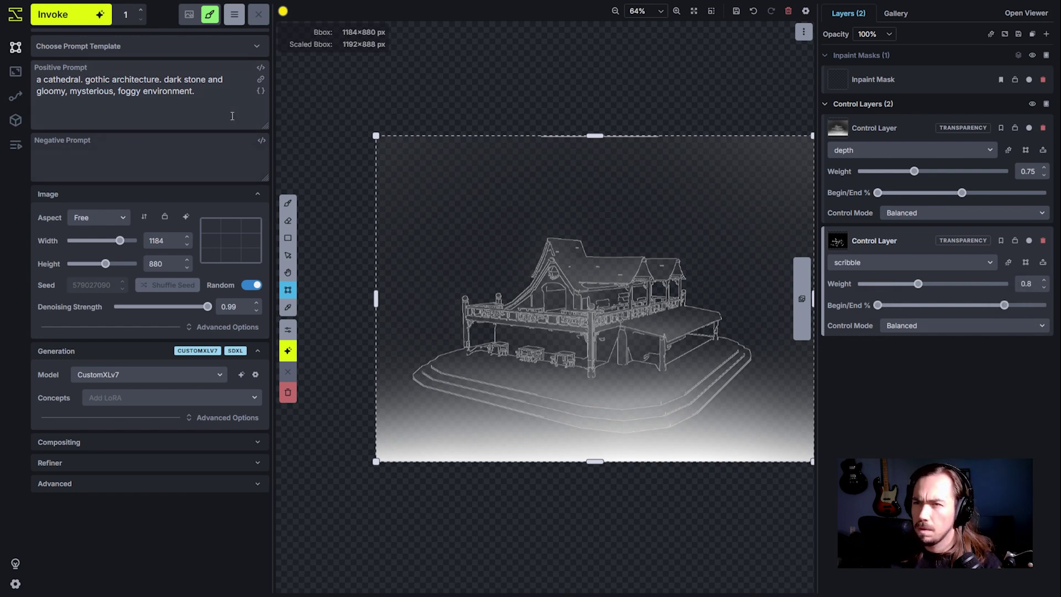
Replace "cathedral" in the positive prompt with "fantasy tavern".
click(69, 81)
double_click(70, 81)
key(BackSpace)
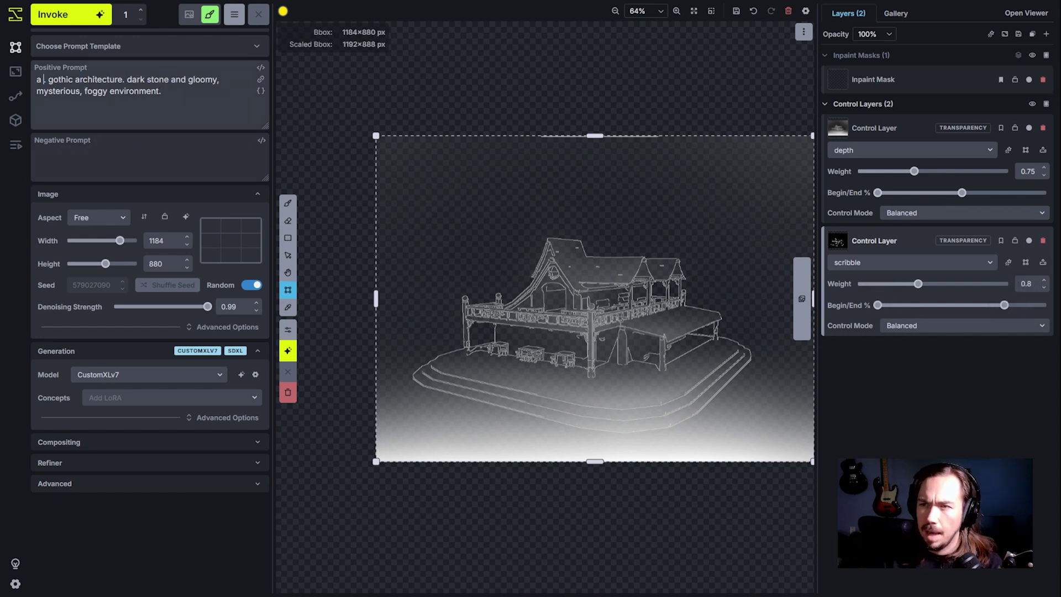
text(fantasy)
key(Delete)
text(tavern.)
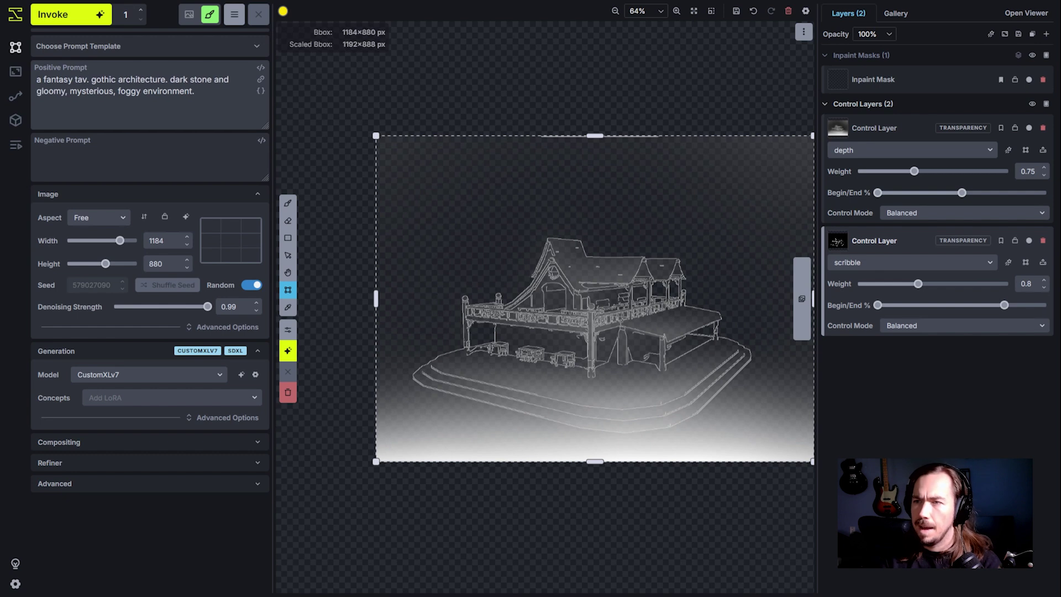
Replace "gothic architecture." in the positive prompt with "quaint village".
key(ctrl+shift+Right)
key(ctrl+shift+Right)
key(ctrl+shift+Right)
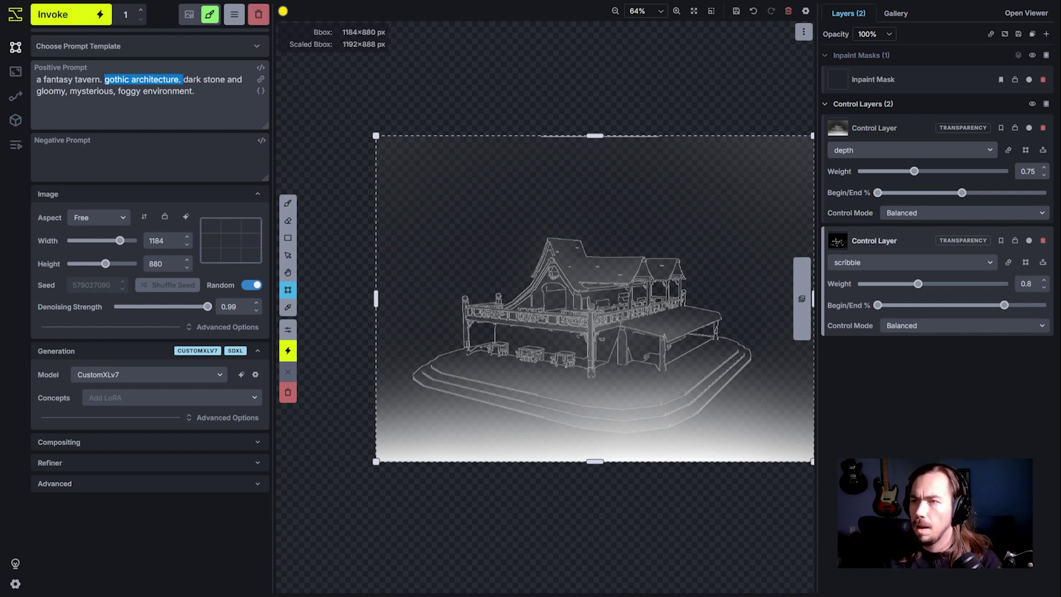
text(quanti)
key(BackSpace)
key(BackSpace)
key(BackSpace)
text(int vil)
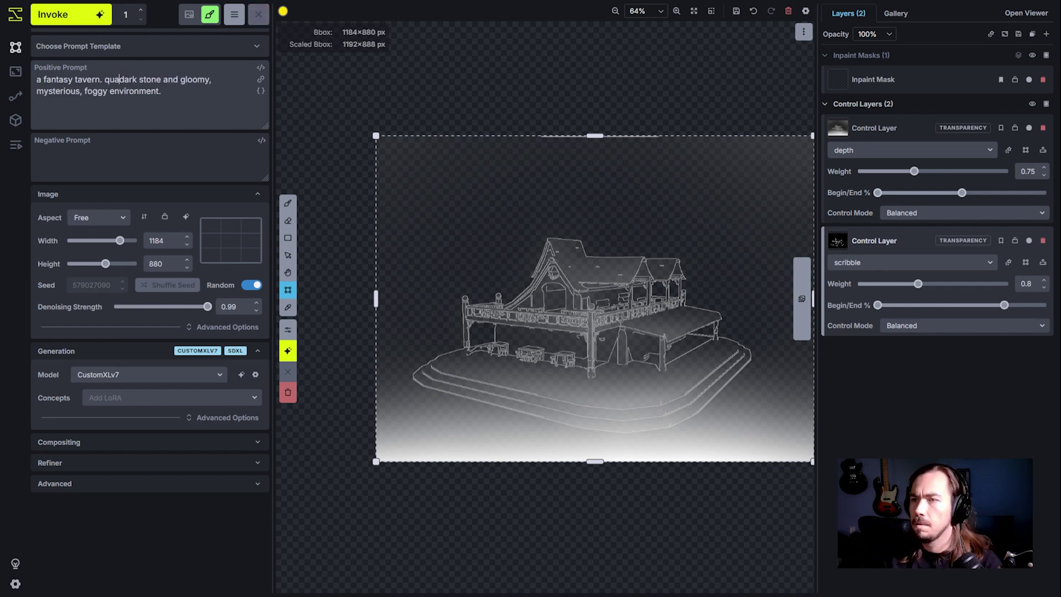
text(lage)
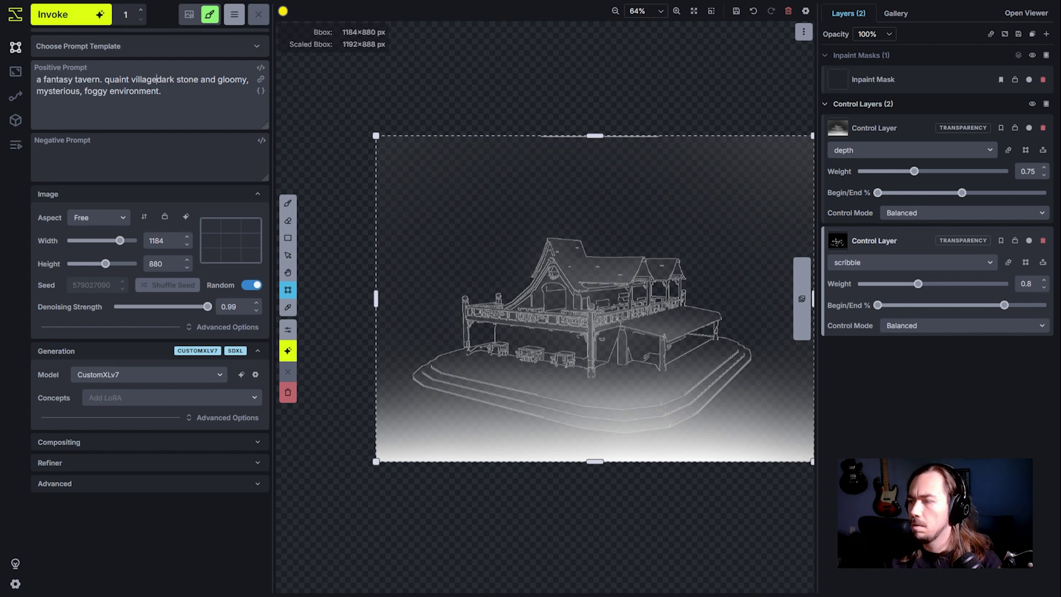
Replace the dark stone, gloomy, mysterious and foggy wording after "quaint village" with ", cheery fantasy aesthetic.".
key(ctrl+shift+Right)
key(ctrl+shift+Right)
key(ctrl+shift+Right)
key(ctrl+shift+Right)
text(,)
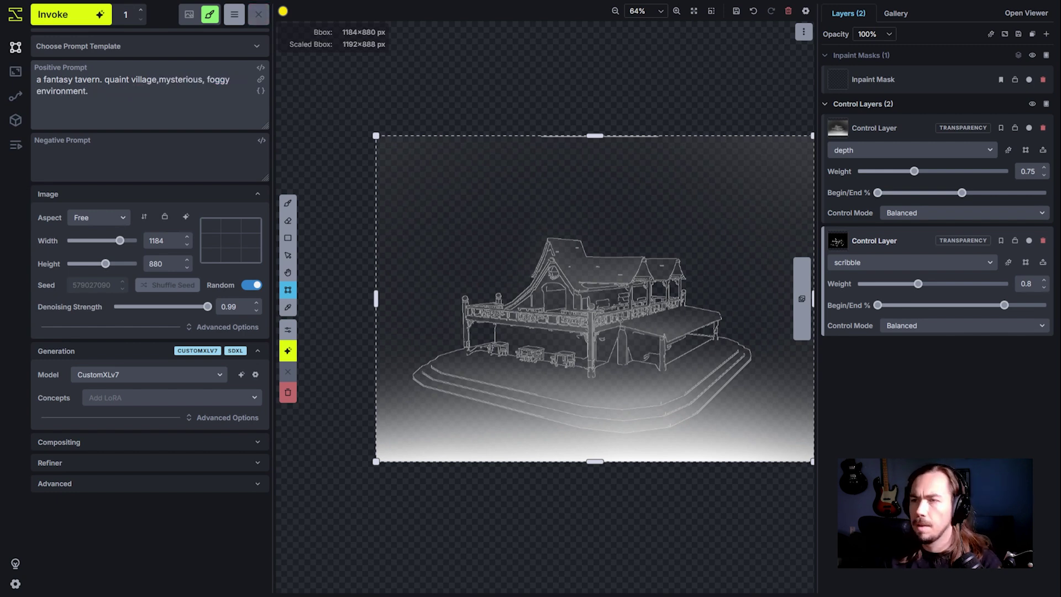
text( cheery )
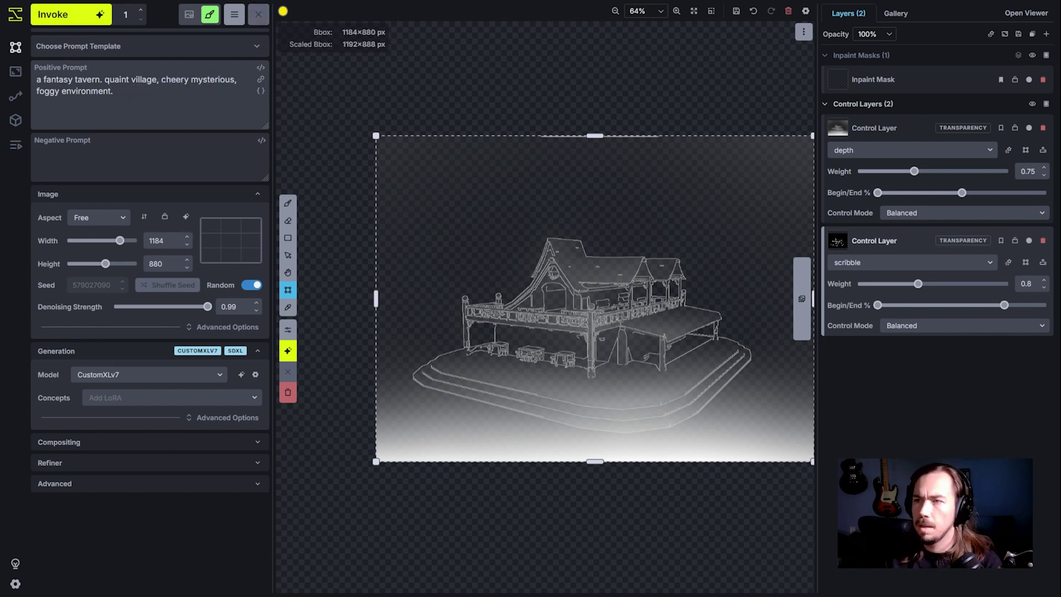
text(fantasy )
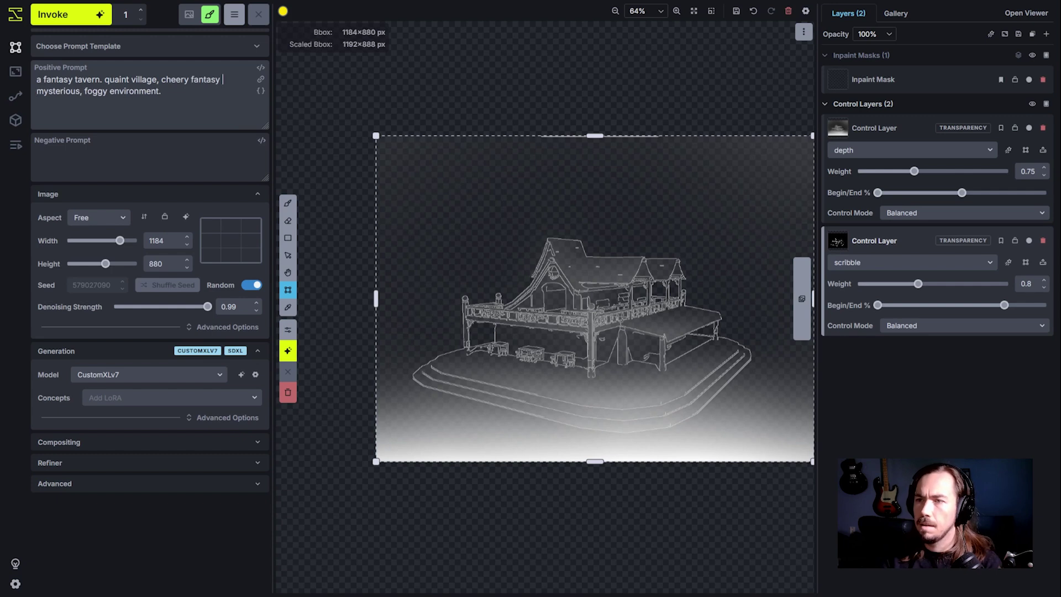
text(aesthetic.)
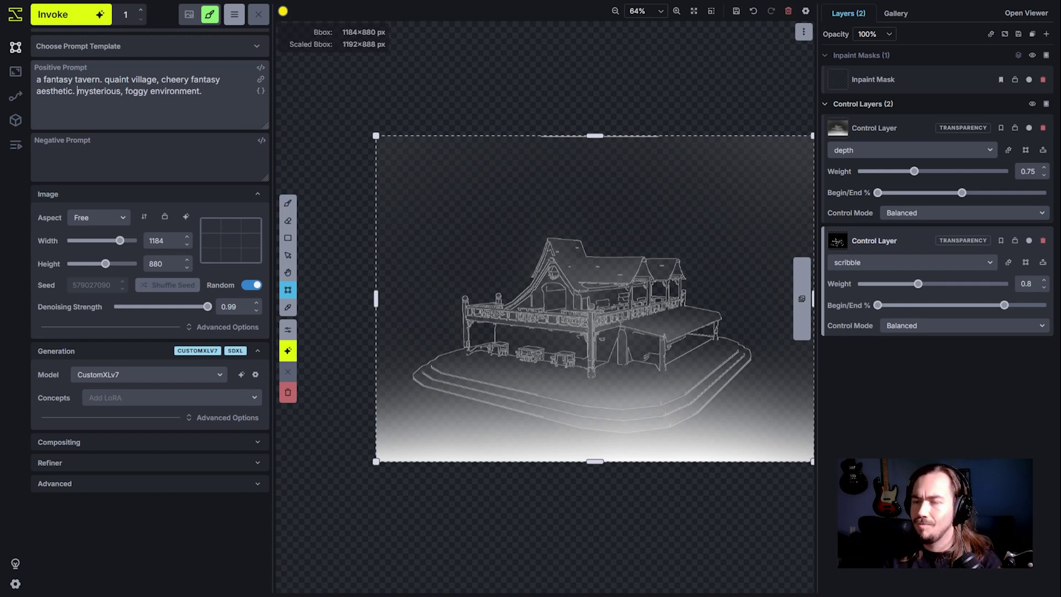
key(shift+End)
key(BackSpace)
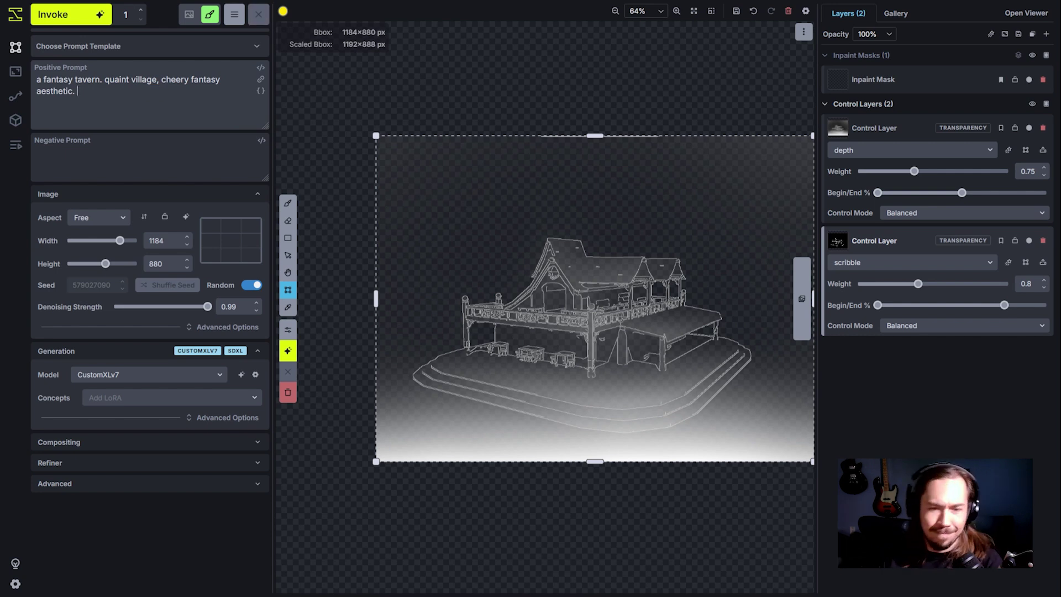
Apply the Concept Art (Fantasy) prompt template to the tavern prompt.
click(147, 46)
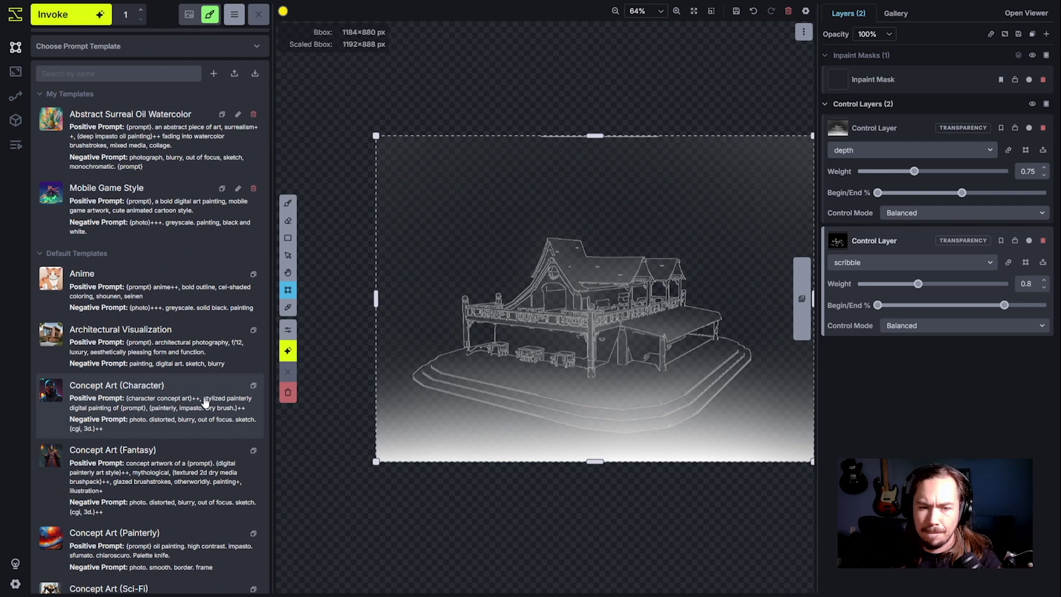
scroll(190, 380, down, 5)
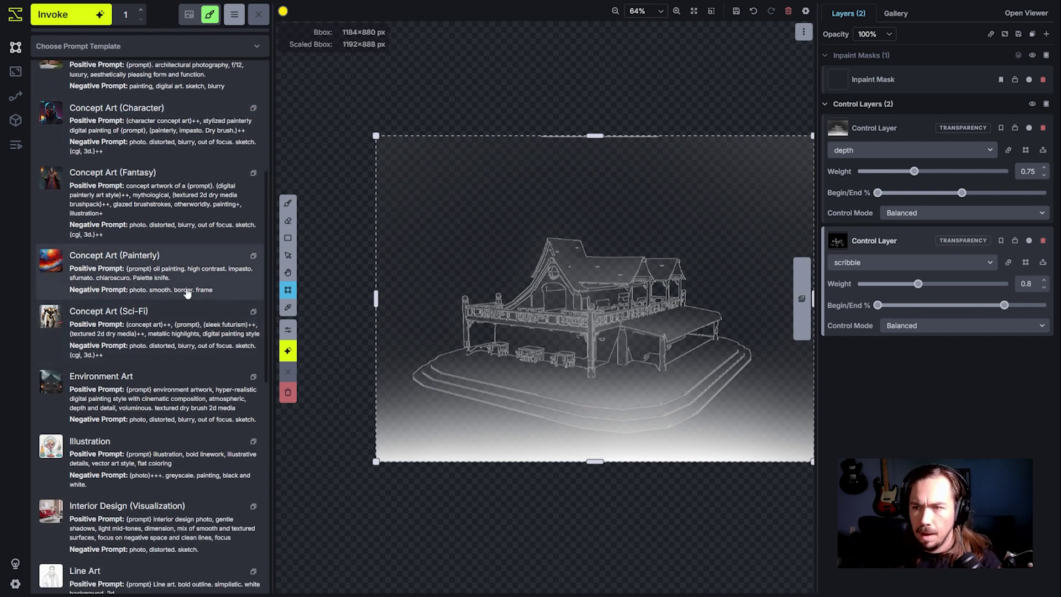
click(183, 204)
click(158, 118)
scroll(603, 450, up, 2)
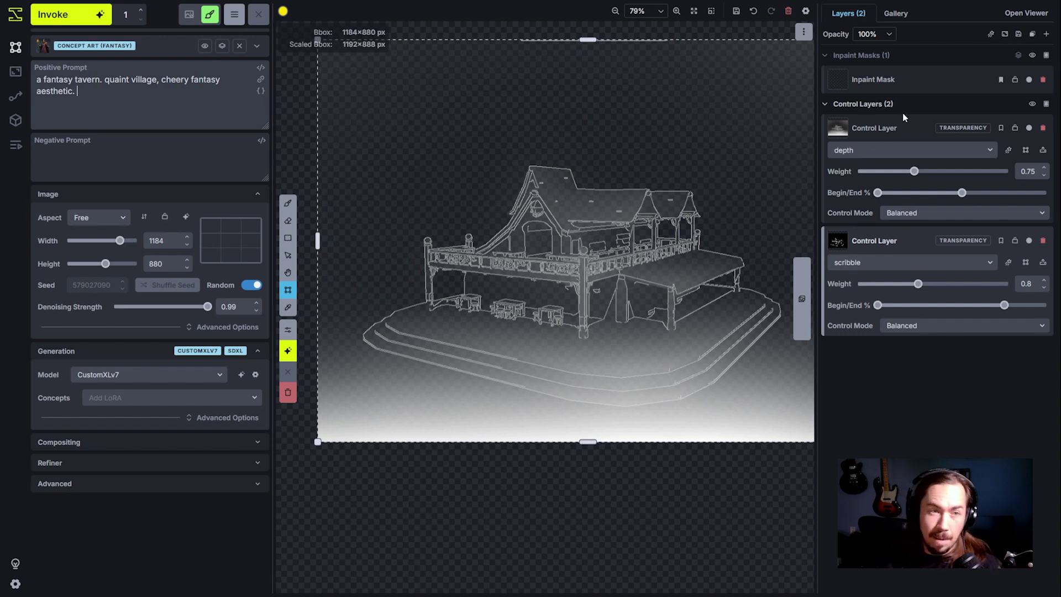
Generate the fantasy tavern image, inspect its details, and accept the result as a raster layer.
click(71, 19)
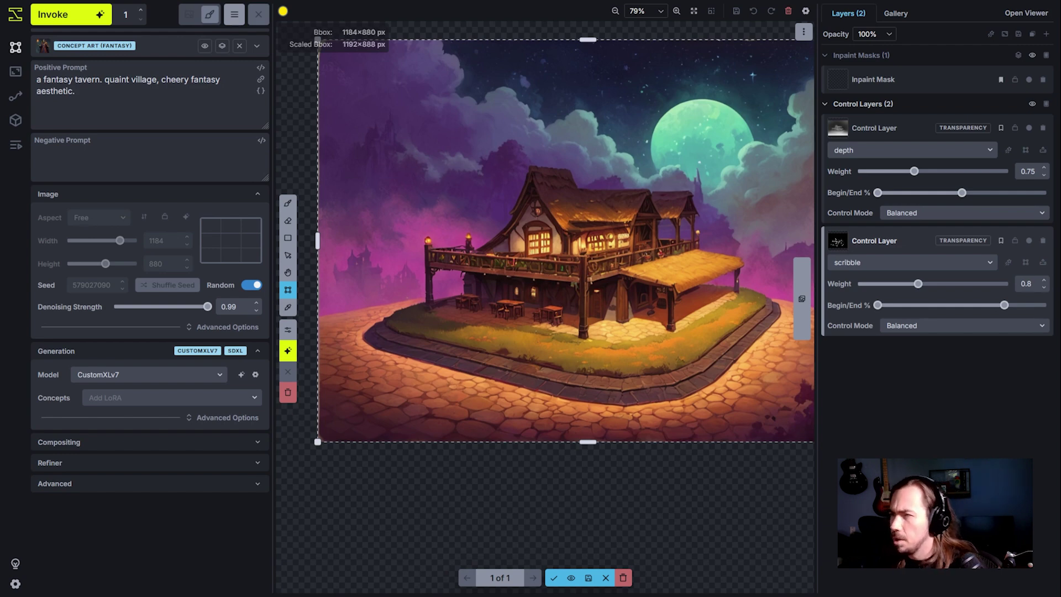
scroll(702, 351, up, 2)
scroll(636, 299, down, 2)
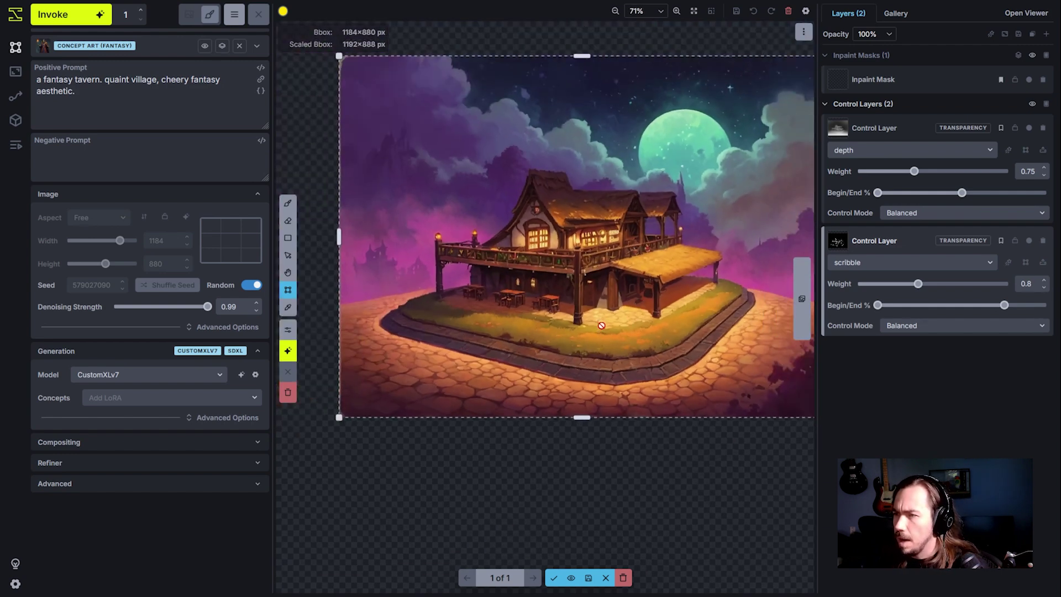
scroll(563, 327, up, 2)
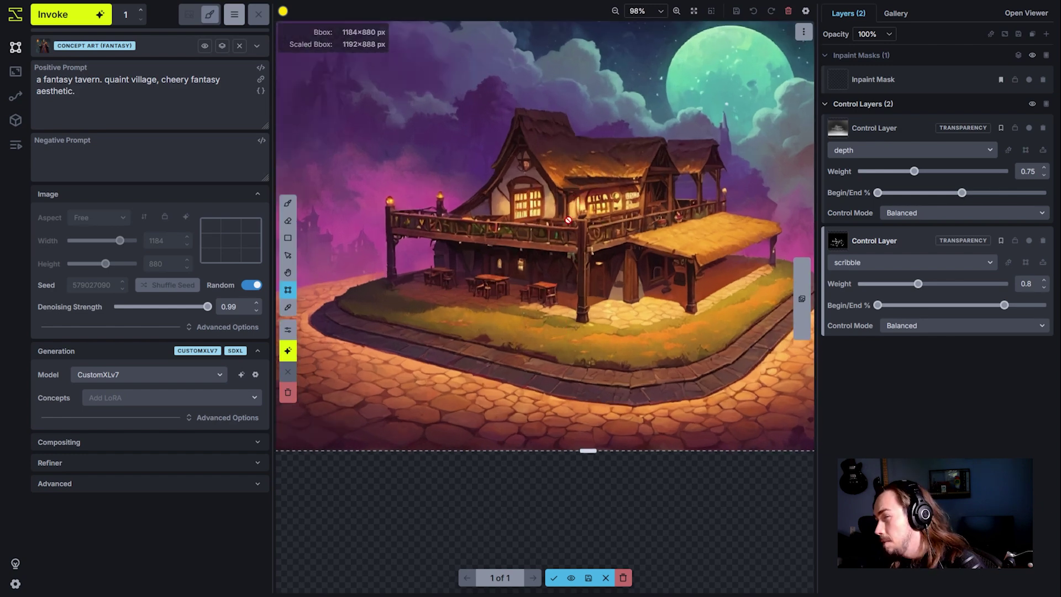
scroll(683, 269, down, 3)
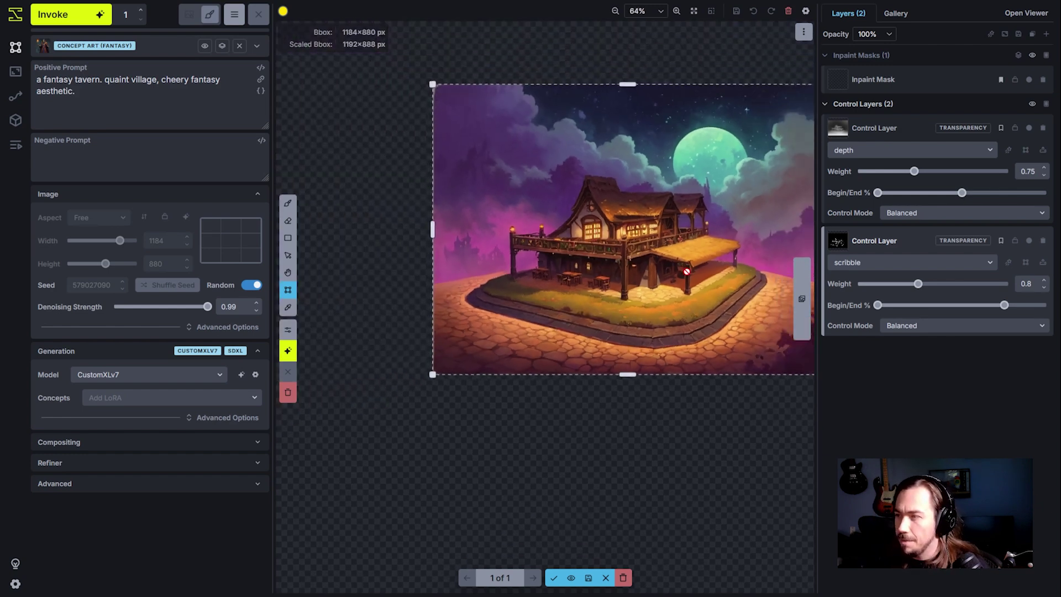
scroll(654, 270, up, 1)
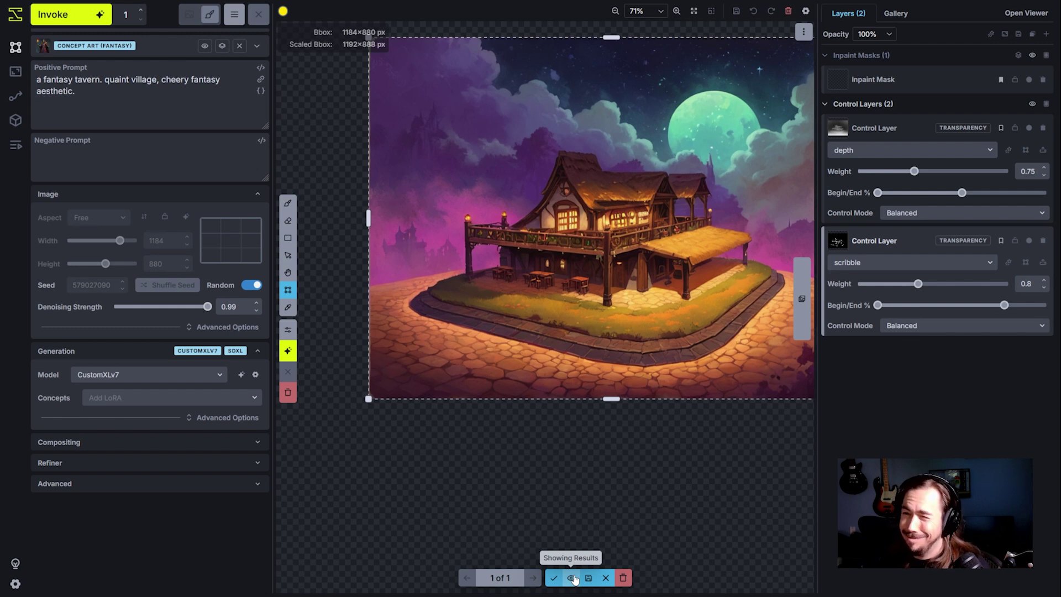
key(Return)
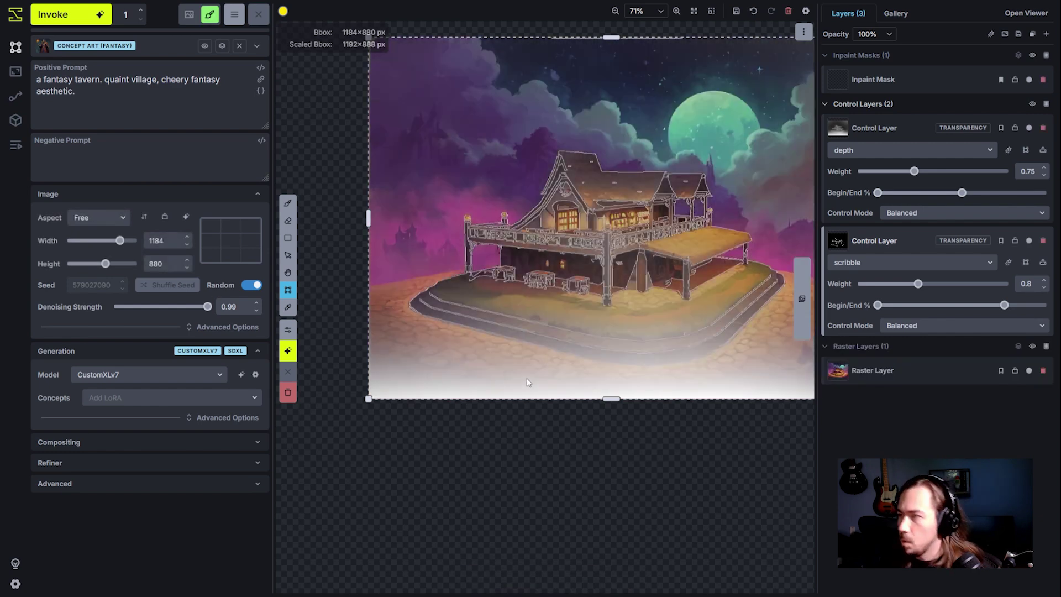
scroll(761, 248, up, 2)
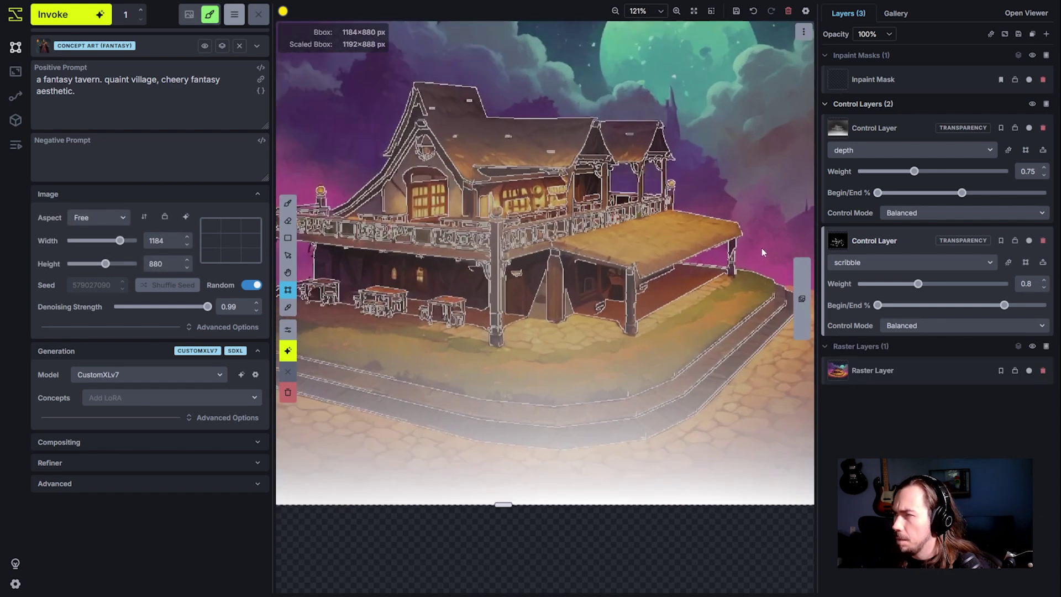
Disable the depth control layer so that only the scribble control layer guides the tavern image.
scroll(735, 182, down, 3)
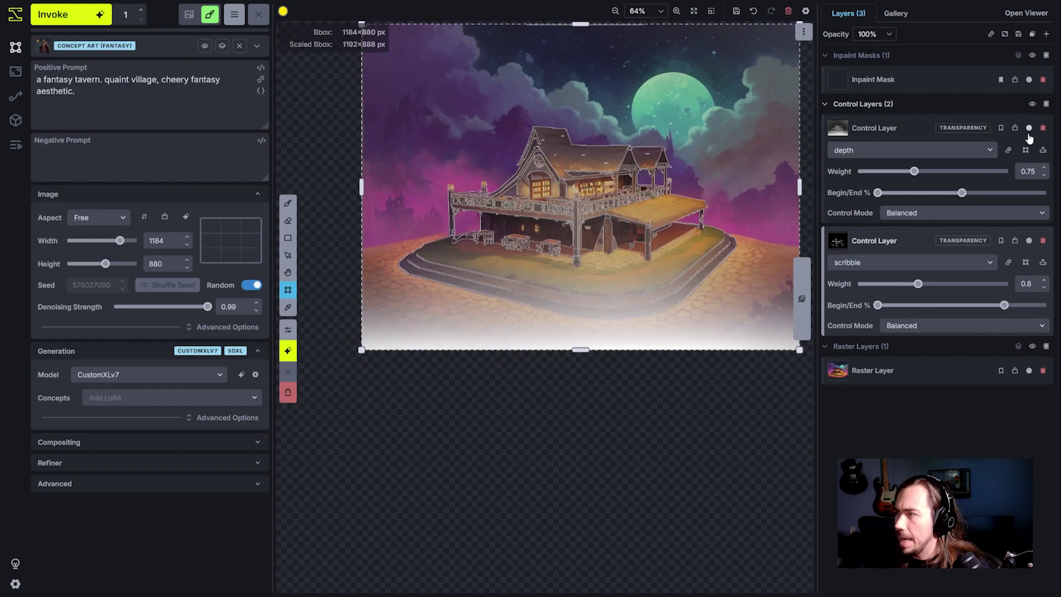
click(1029, 128)
scroll(655, 188, up, 5)
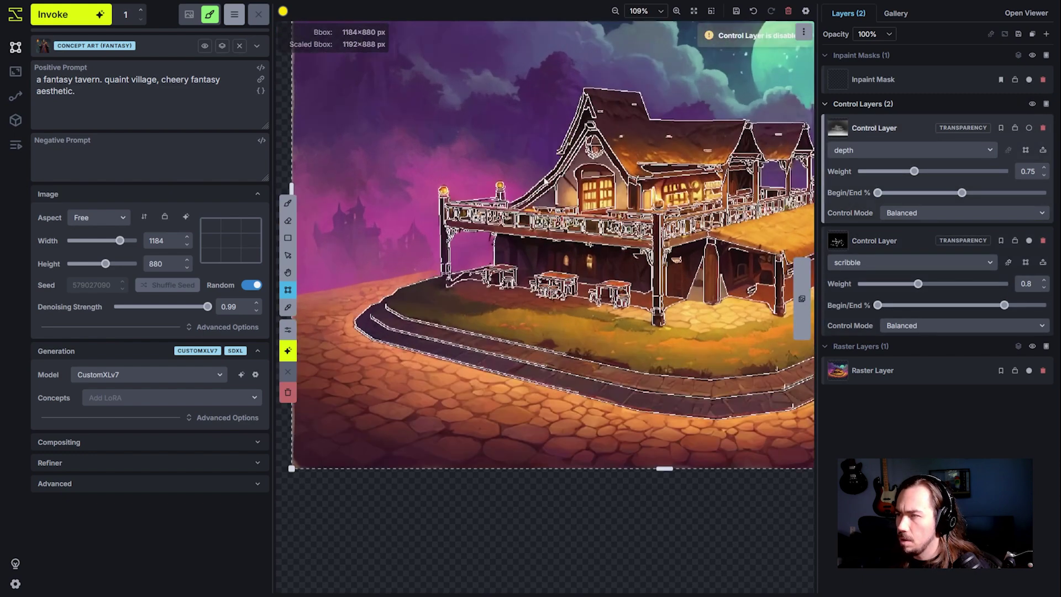
scroll(654, 188, up, 4)
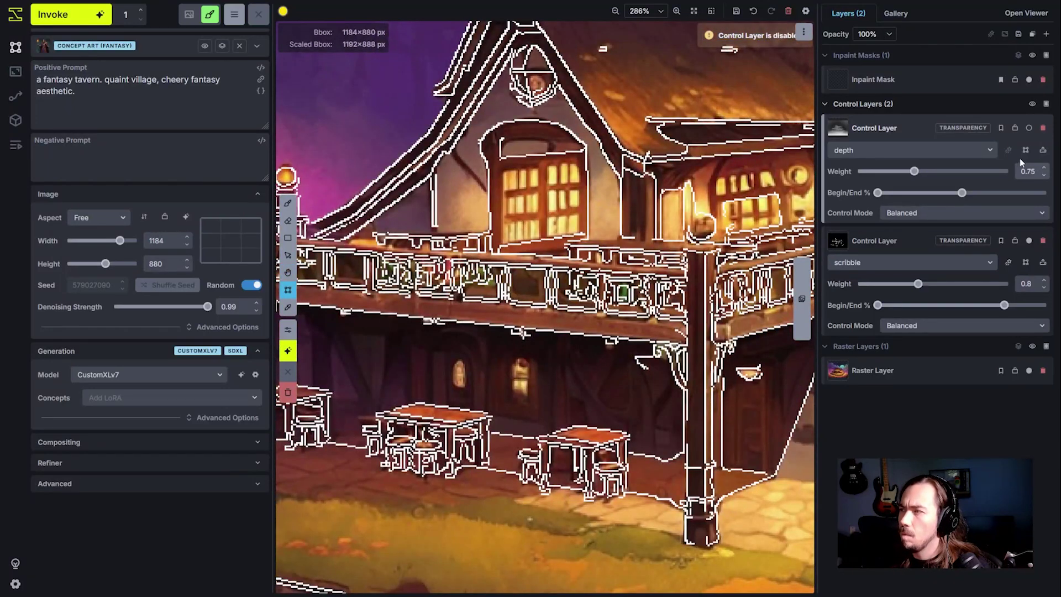
click(1029, 128)
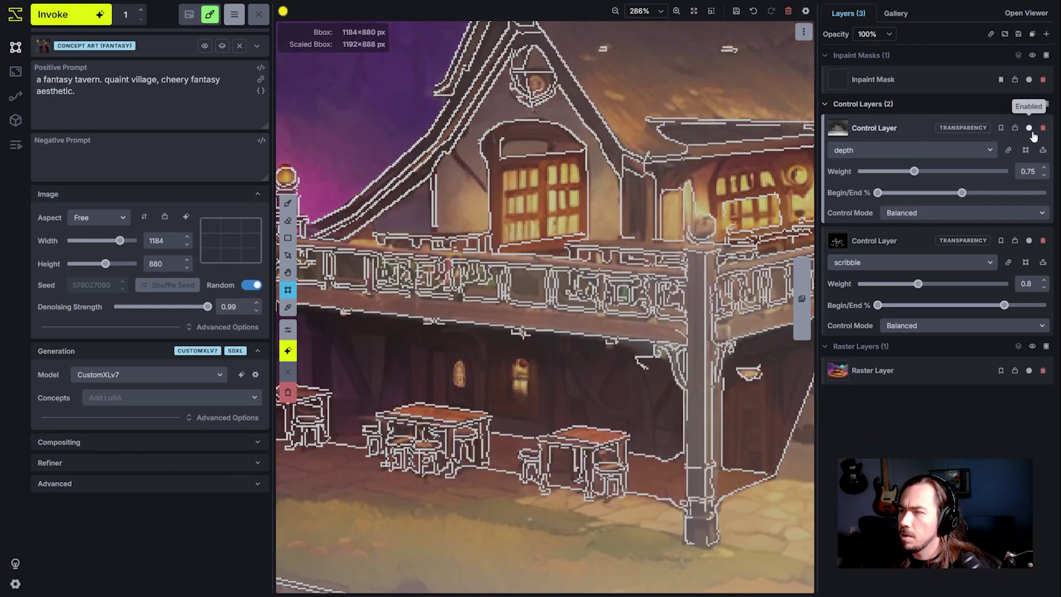
click(1030, 129)
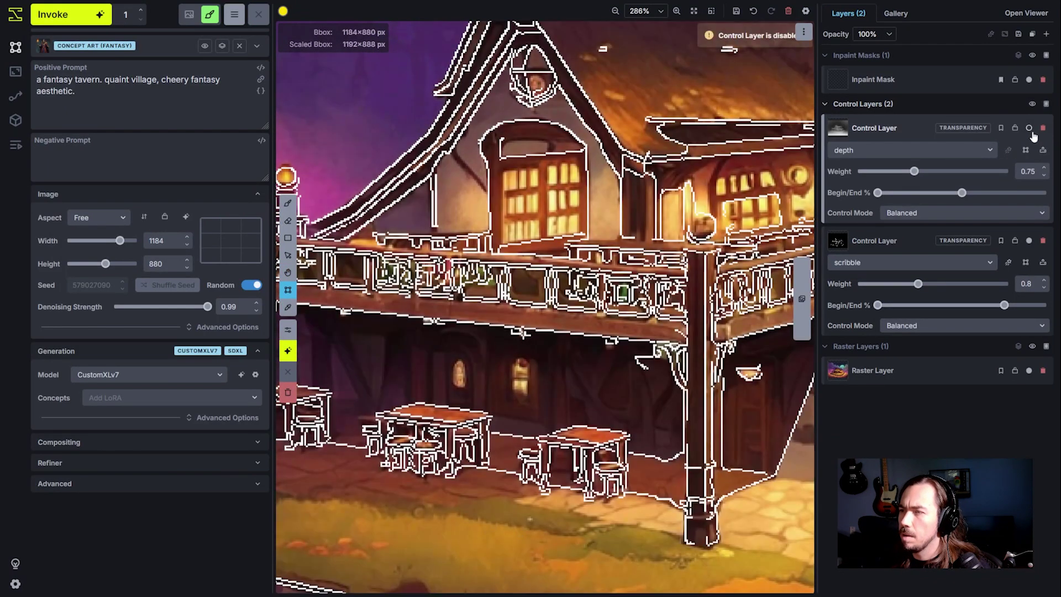
Sample a pale yellow from the raster layer and paint over the tavern's lit gable window with it.
click(876, 375)
key(i)
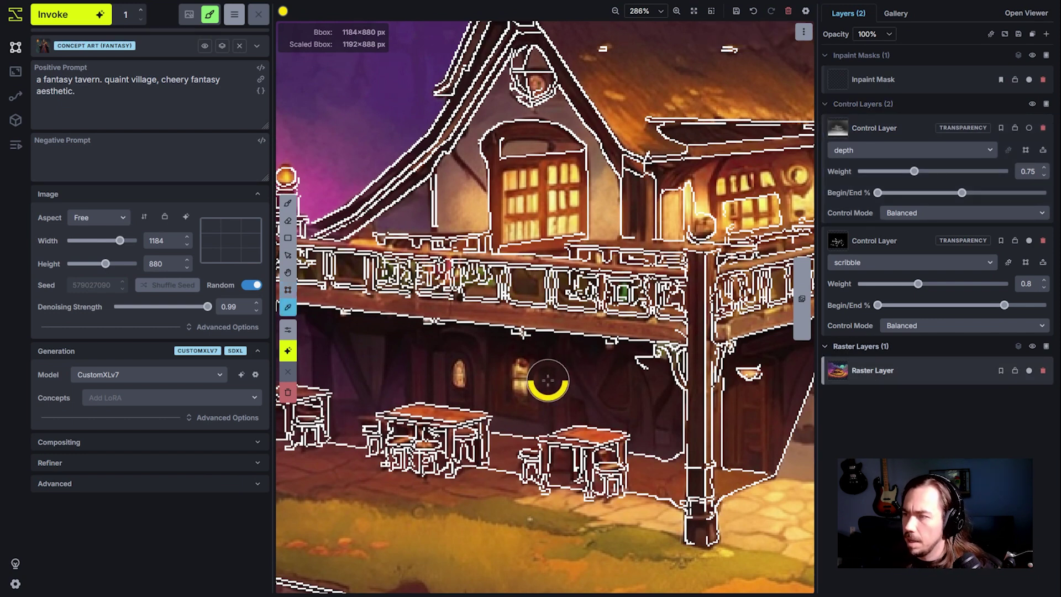
click(522, 385)
key(b)
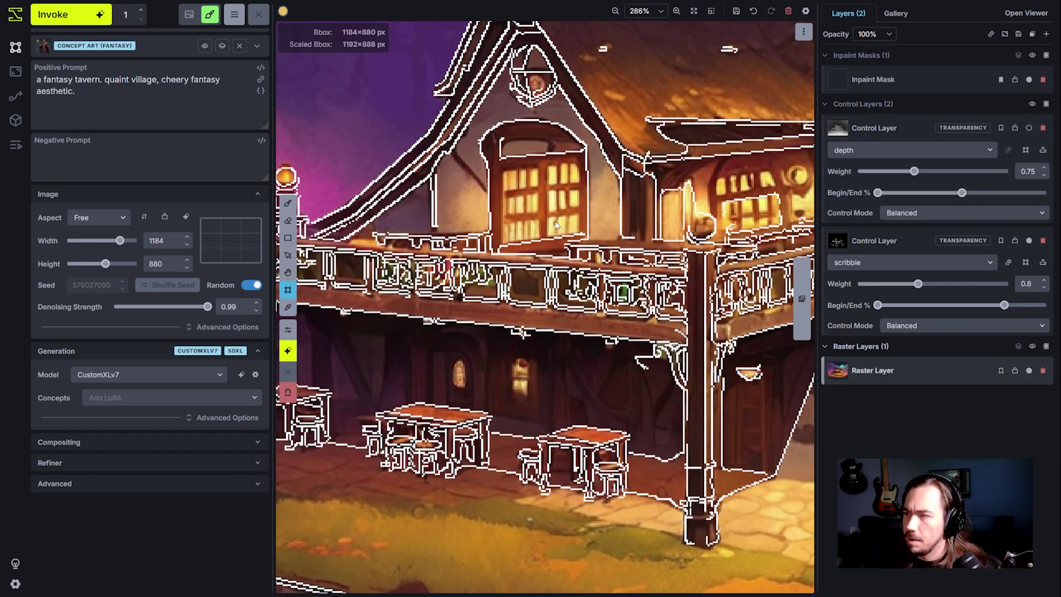
key(bracketleft)
mouse_move(517, 240)
mouse_down()
mouse_move(515, 182)
mouse_move(565, 175)
mouse_move(548, 235)
mouse_move(558, 186)
mouse_move(530, 190)
mouse_move(504, 166)
mouse_move(569, 163)
mouse_up()
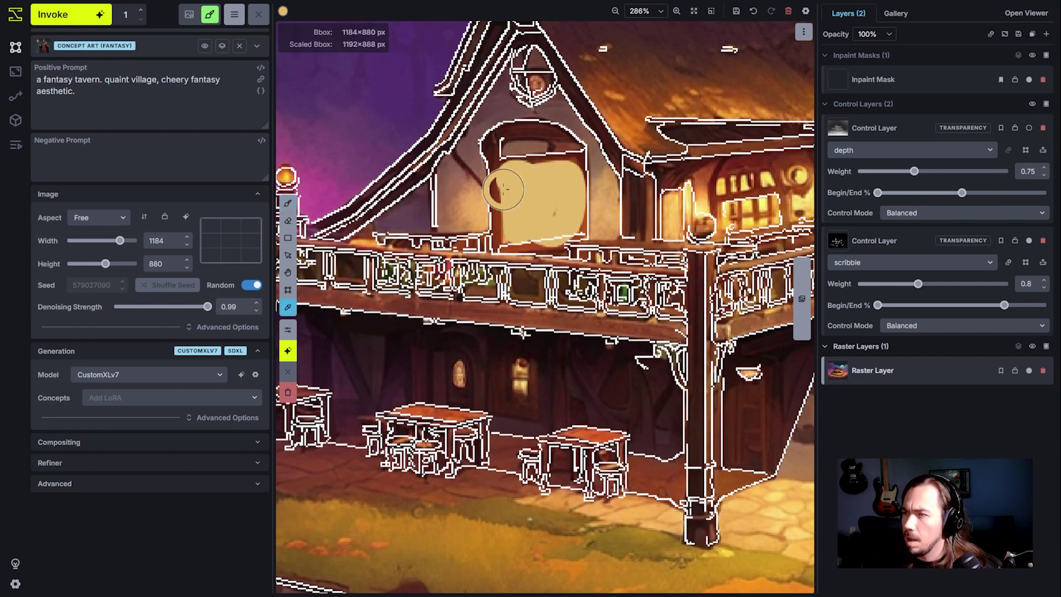
Sample a reddish brown beside the gable window and paint the arch above it with a 15 px brush.
alt+click(495, 205)
key(bracketright)
key(bracketright)
key(bracketleft)
key(bracketleft)
drag(497, 142, 574, 148)
scroll(552, 166, down, 5)
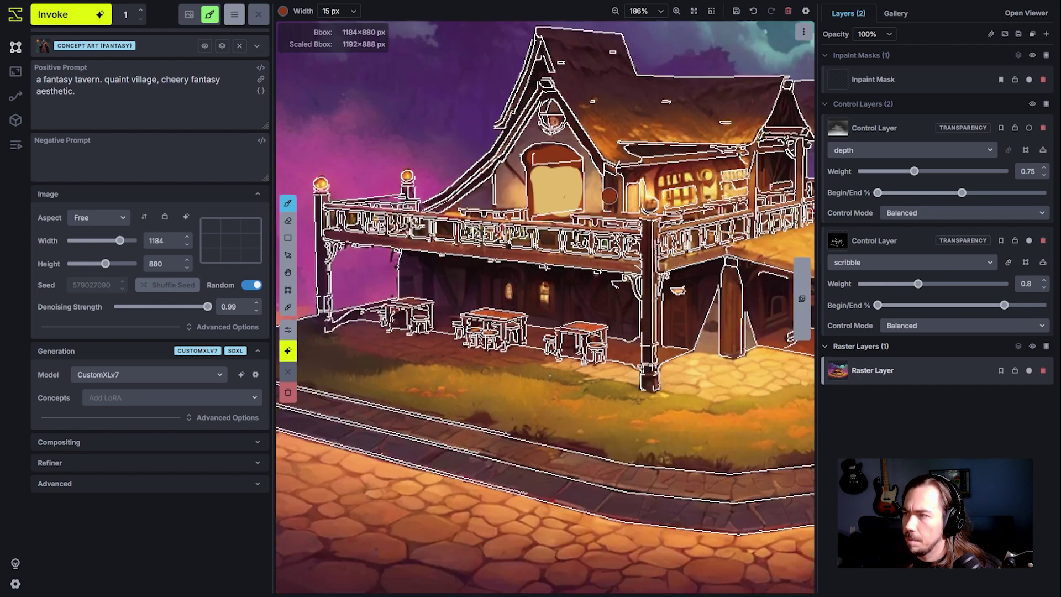
scroll(577, 185, up, 4)
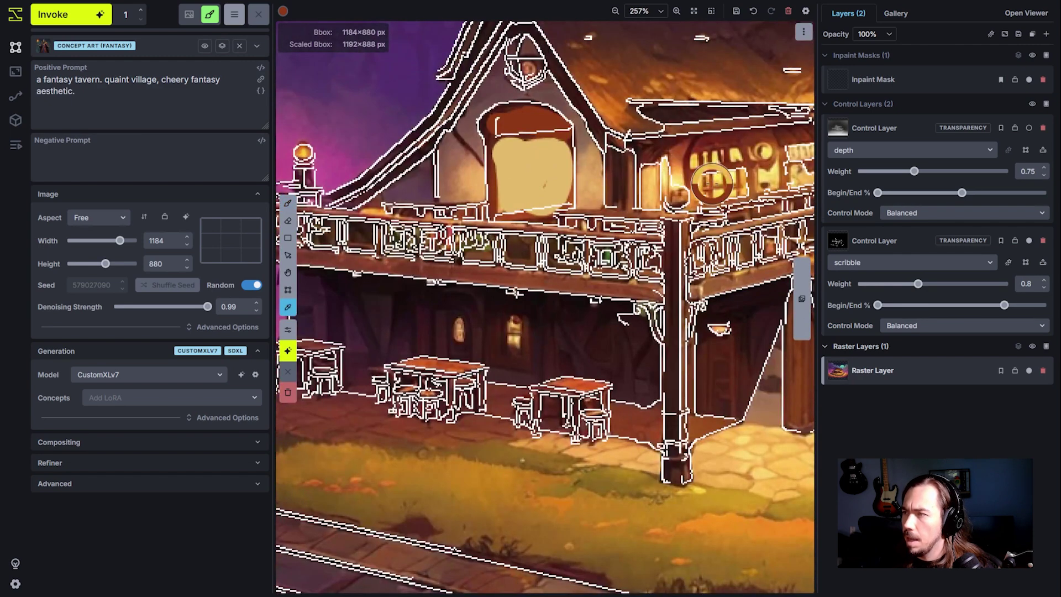
Dab orange-brown patches over the pale gable window area with the 15 px brush.
key(alt)
click(508, 145)
click(283, 11)
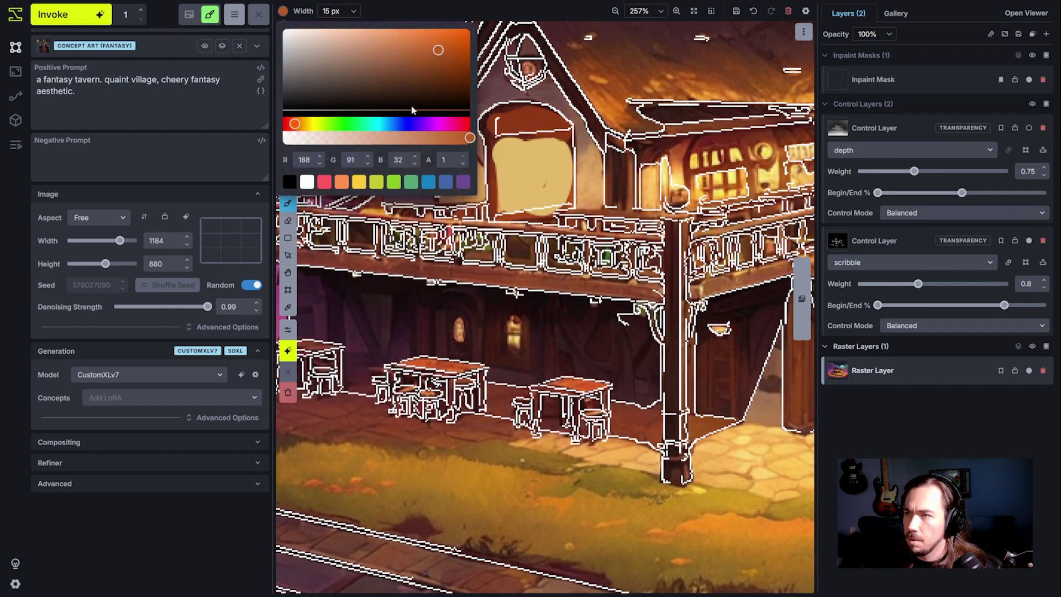
mouse_move(511, 190)
mouse_down()
mouse_move(543, 174)
mouse_move(551, 191)
mouse_move(521, 191)
mouse_move(511, 161)
mouse_move(553, 160)
mouse_move(562, 175)
mouse_move(544, 216)
mouse_move(510, 206)
mouse_move(562, 205)
mouse_up()
key(shift+1)
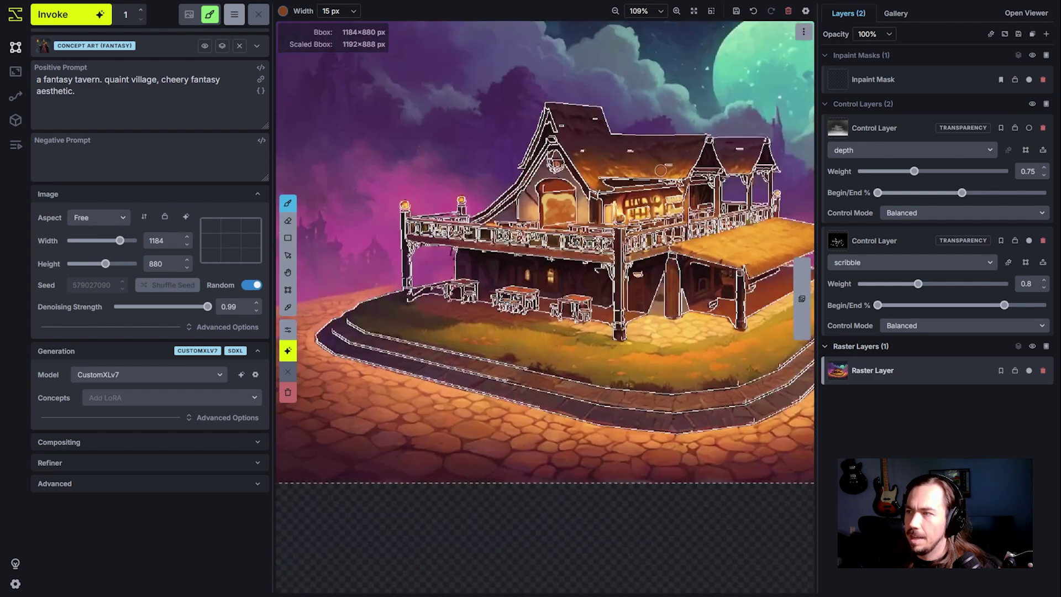
scroll(568, 201, up, 10)
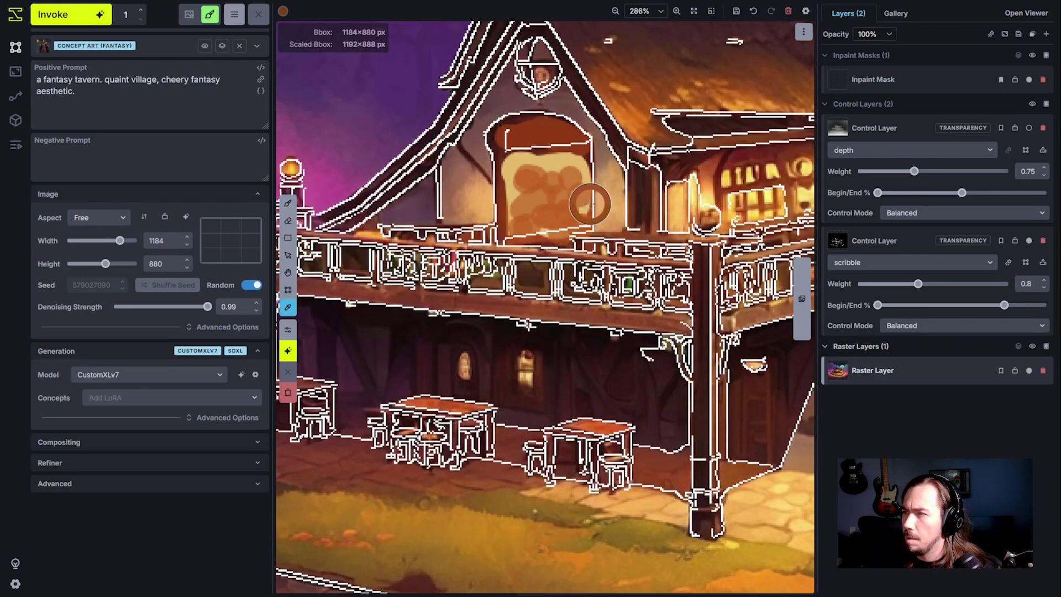
scroll(594, 199, down, 2)
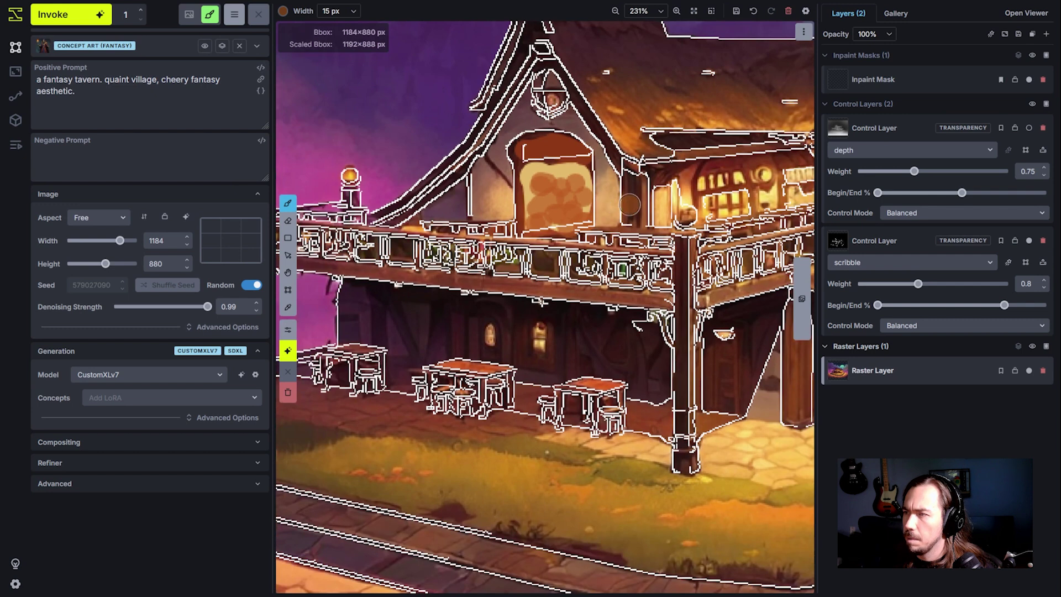
Paint dark brown edges around the gable window with an 8 px brush.
key(i)
key(b)
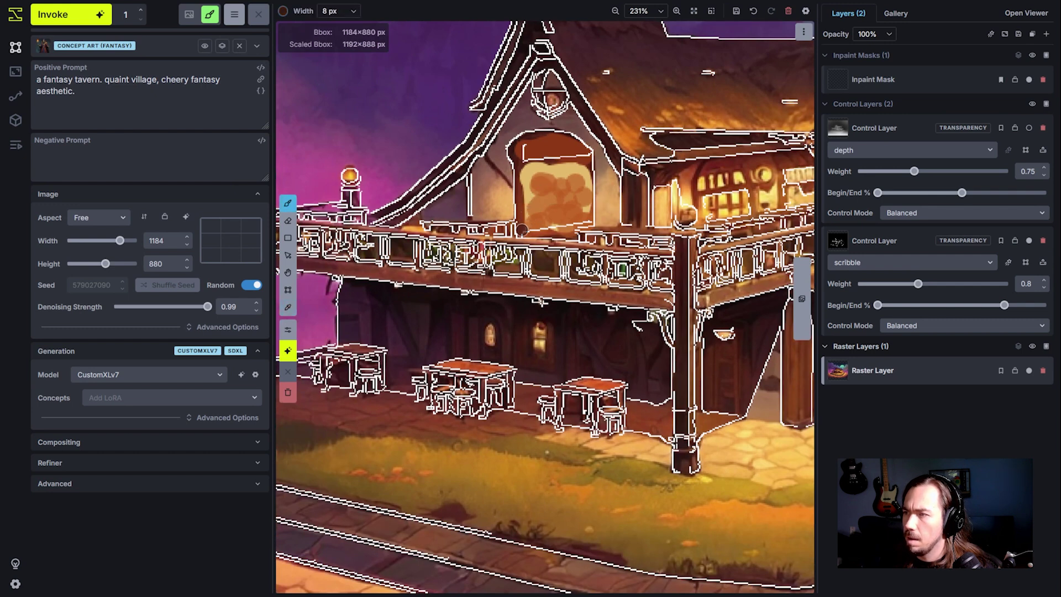
mouse_move(521, 202)
mouse_down()
mouse_move(521, 175)
mouse_move(589, 230)
mouse_move(585, 170)
mouse_move(587, 237)
mouse_move(585, 161)
mouse_up()
scroll(740, 193, down, 5)
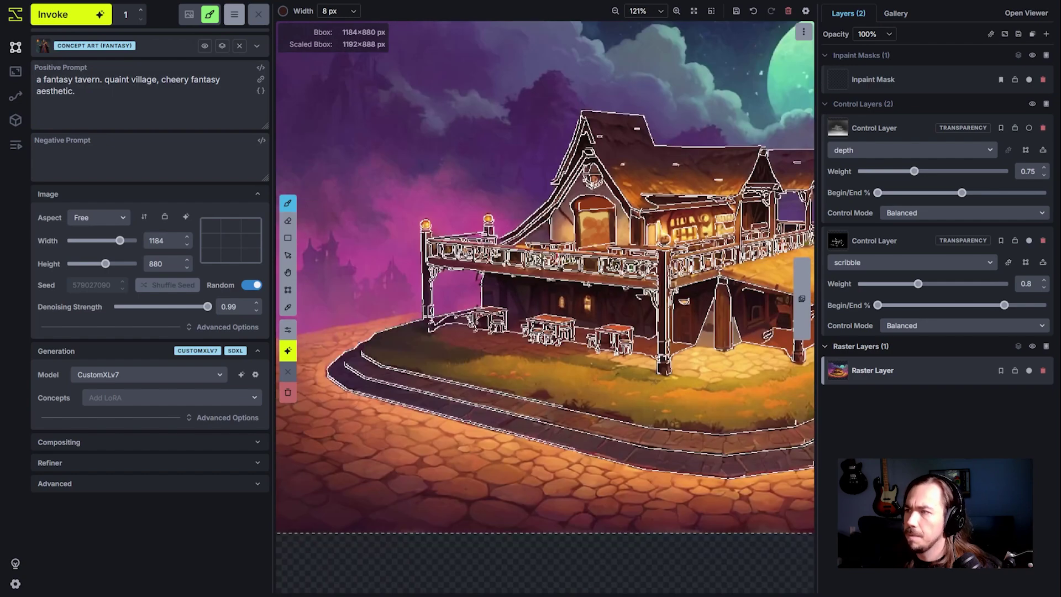
Paint brown over the grey wedges on both sides of the ground-floor pillar with a 15 px brush.
key(h)
scroll(636, 252, up, 5)
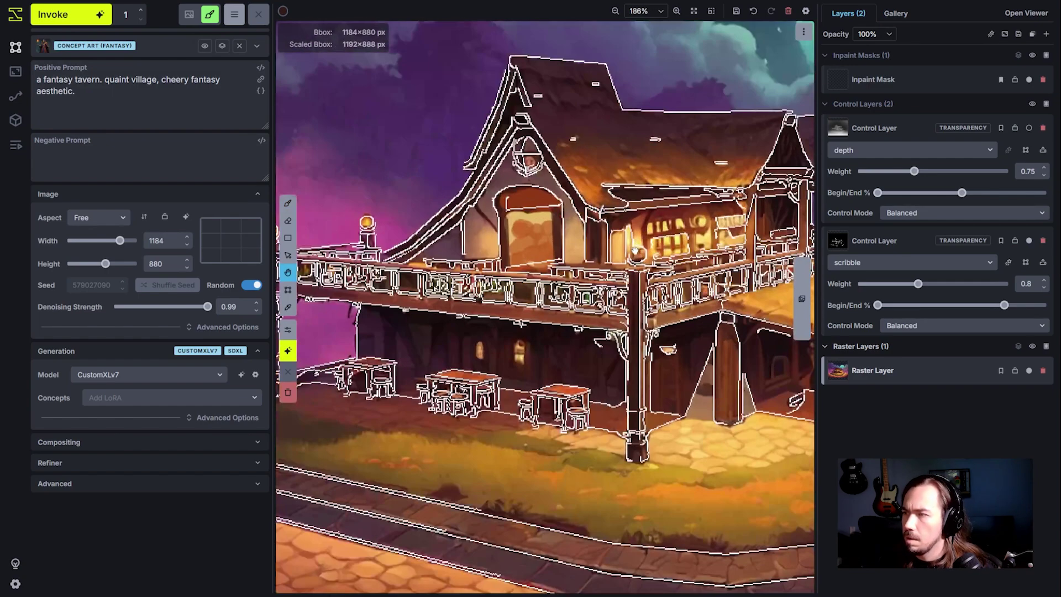
scroll(651, 242, down, 4)
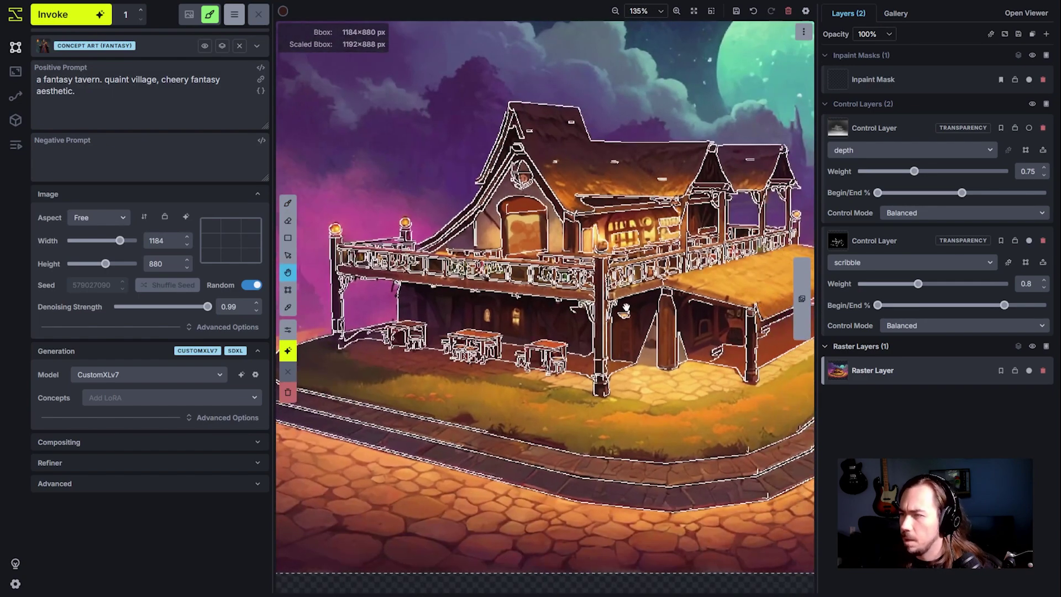
scroll(618, 336, up, 3)
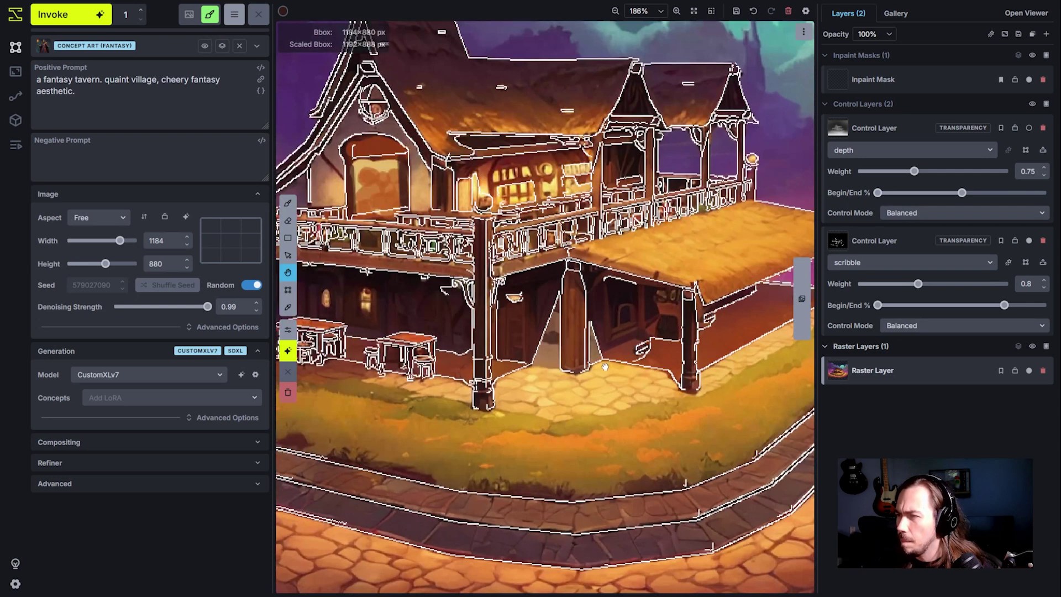
scroll(605, 367, up, 4)
key(b)
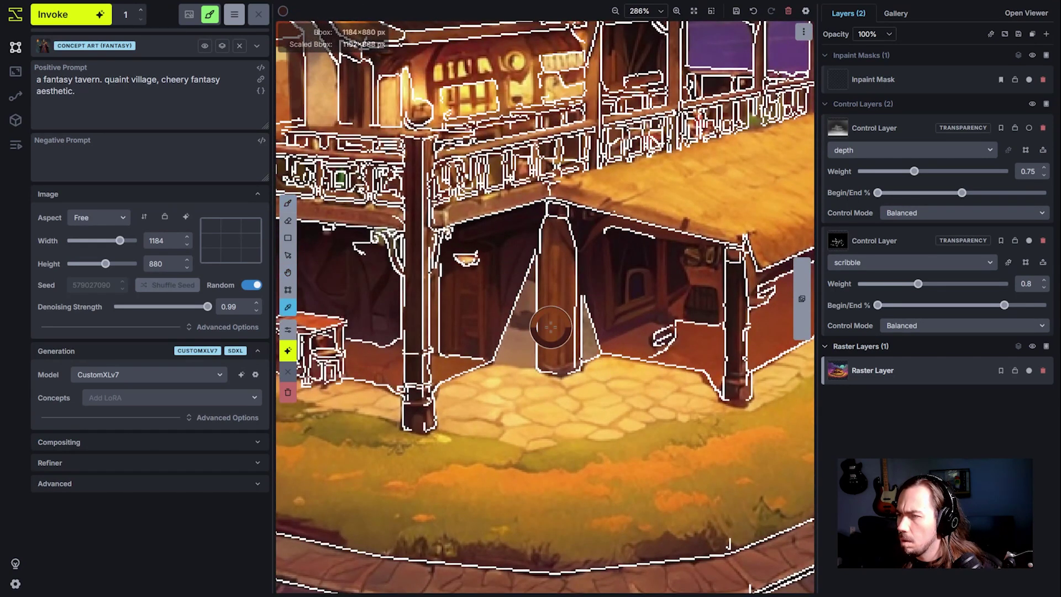
key(b)
mouse_move(504, 357)
mouse_down()
mouse_move(529, 262)
mouse_move(506, 354)
mouse_up()
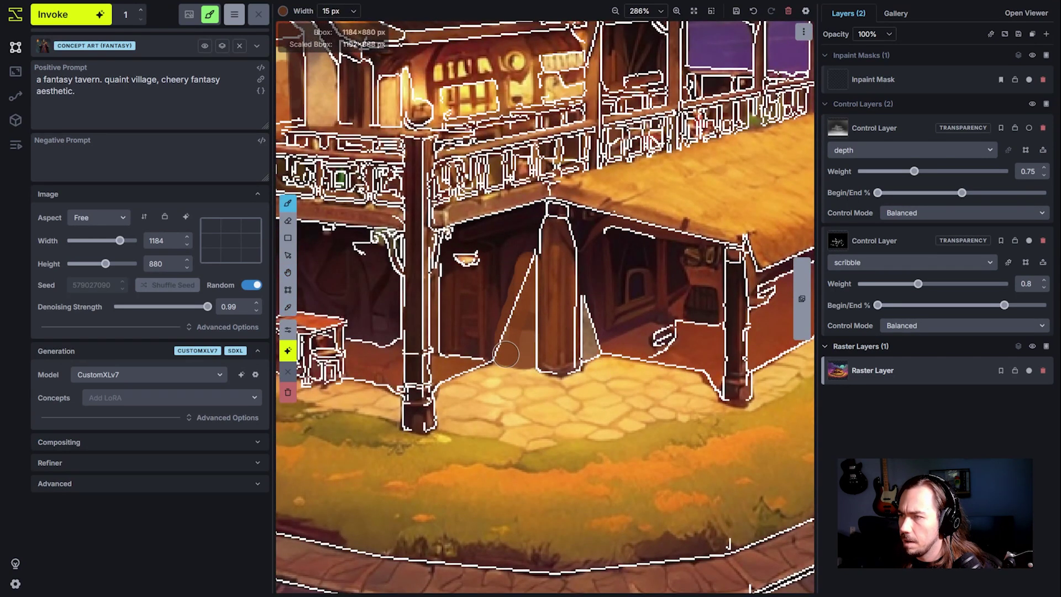
mouse_move(605, 356)
mouse_down()
mouse_move(583, 312)
mouse_move(590, 348)
mouse_up()
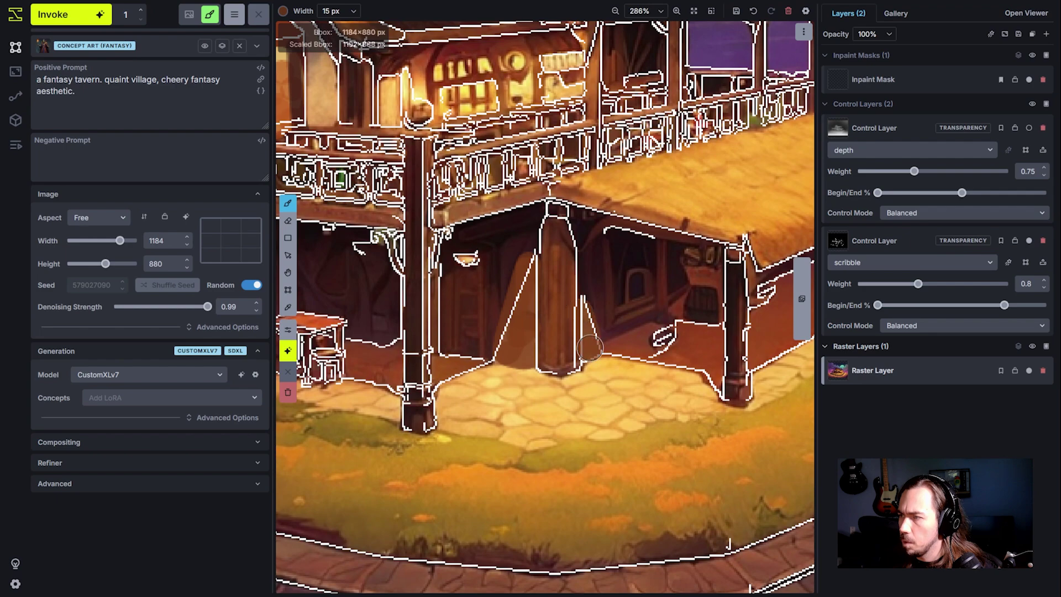
Examine the painted-over tavern up close and as a whole image.
scroll(589, 348, down, 6)
key(h)
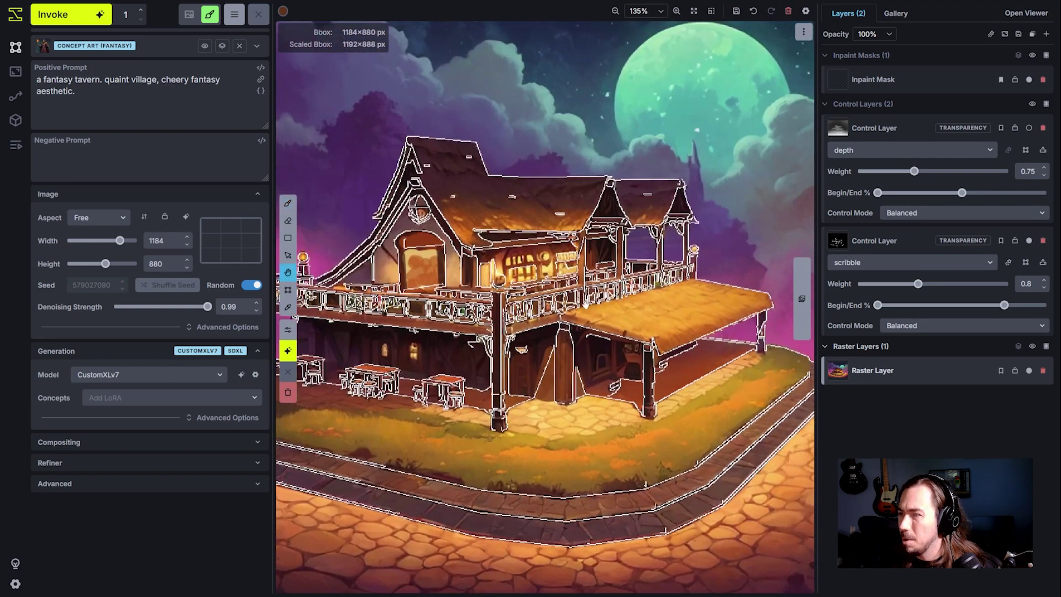
drag(697, 335, 651, 314)
scroll(637, 316, down, 1)
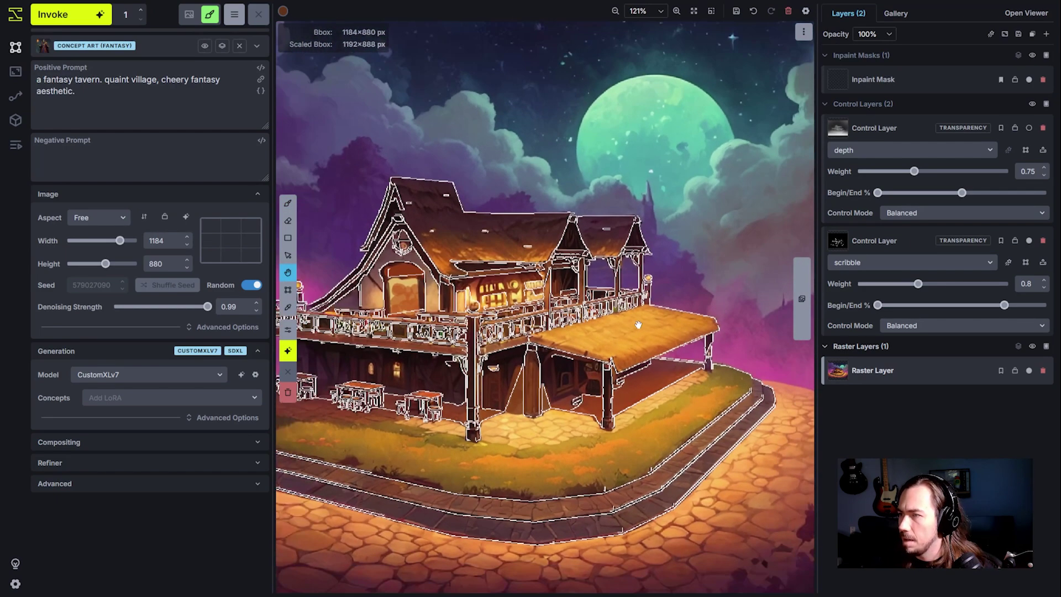
scroll(517, 281, up, 3)
scroll(586, 338, down, 5)
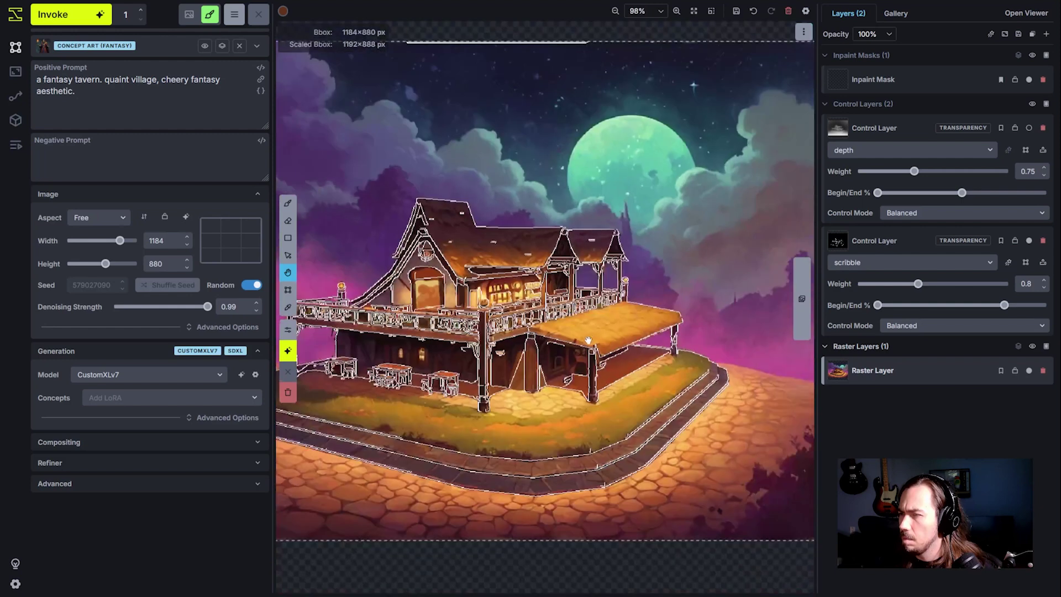
scroll(556, 394, down, 3)
drag(582, 408, 626, 363)
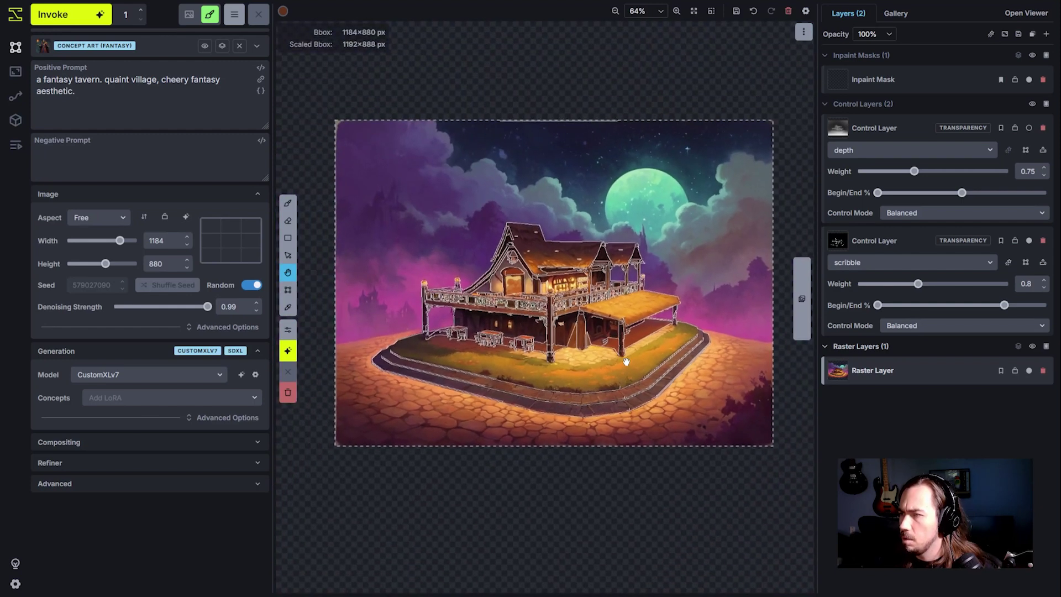
scroll(562, 357, up, 2)
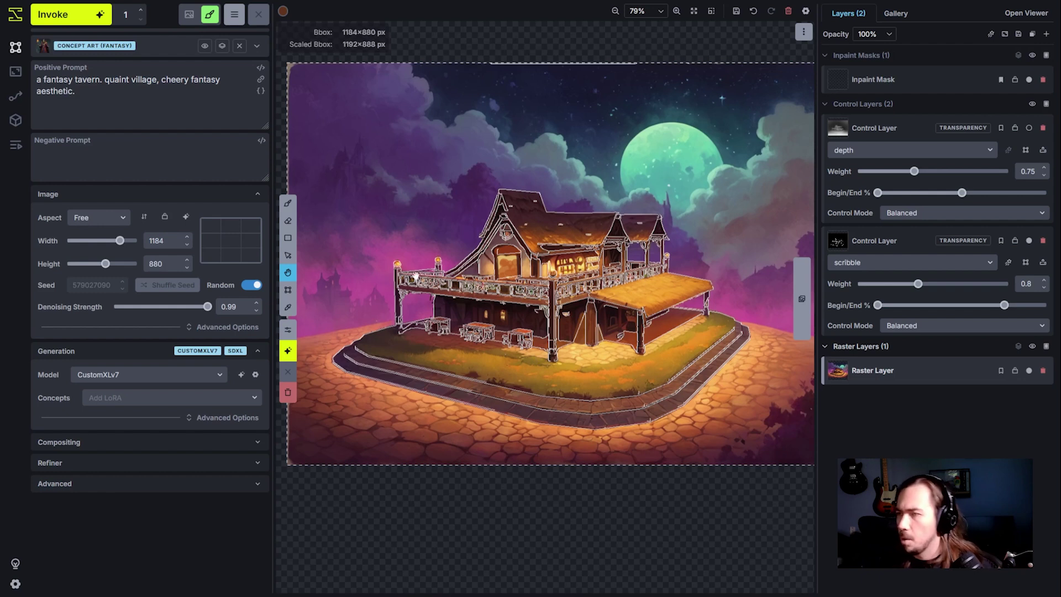
Set the denoising strength to 0.65 and generate a new version of the tavern.
key(b)
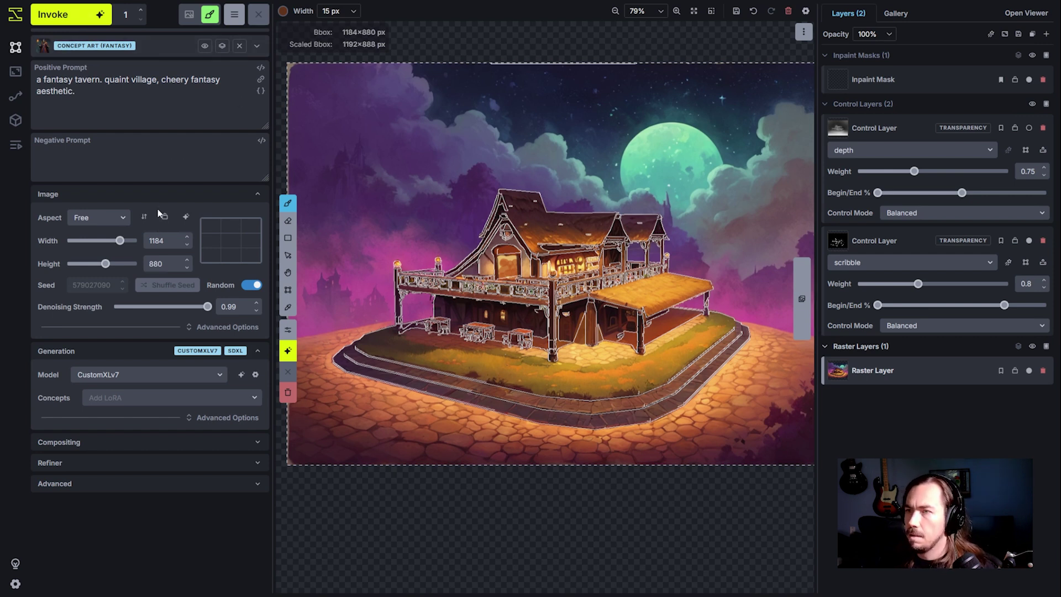
drag(208, 306, 185, 311)
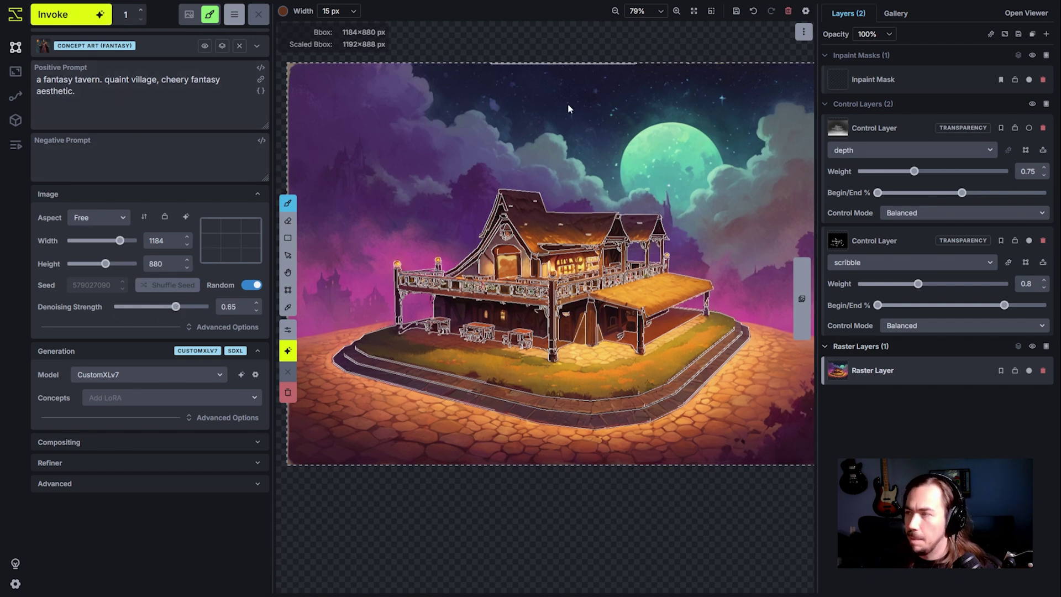
click(95, 20)
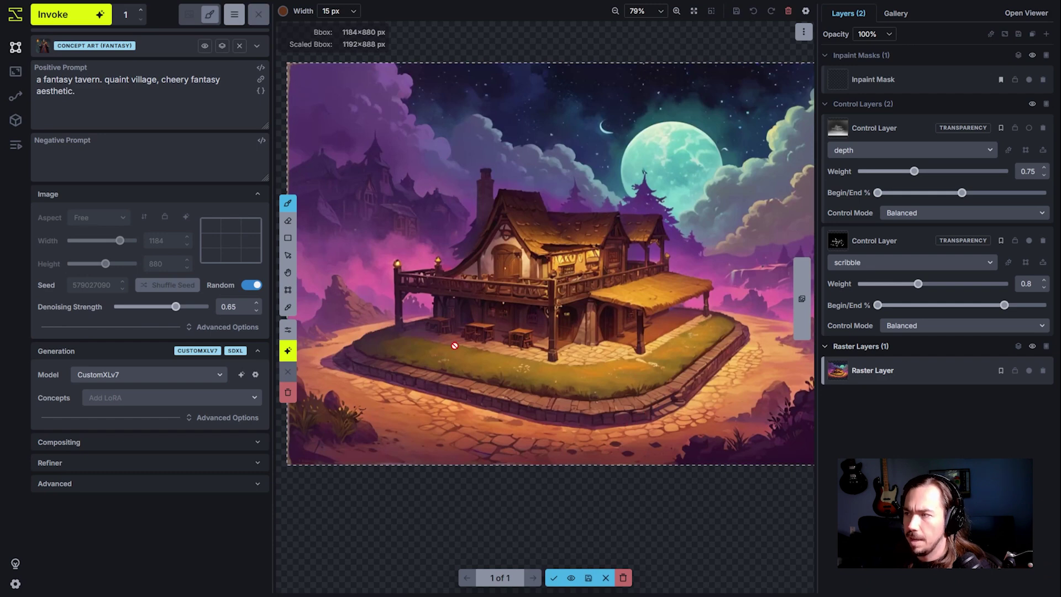
Compare the new tavern result with the previous raster image by repeatedly hiding and showing it.
click(571, 579)
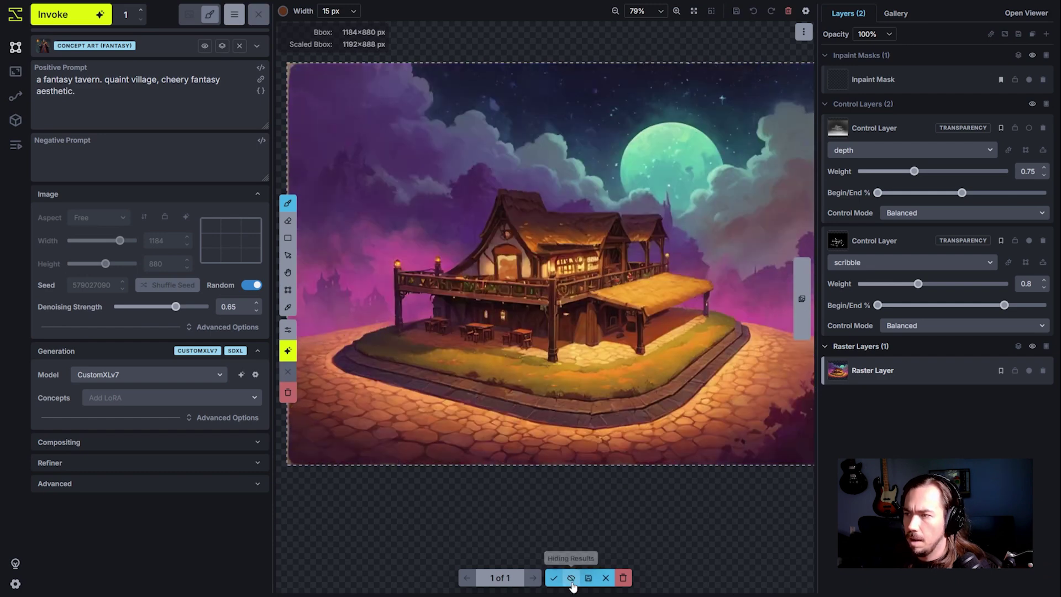
click(571, 579)
click(571, 579)
click(572, 579)
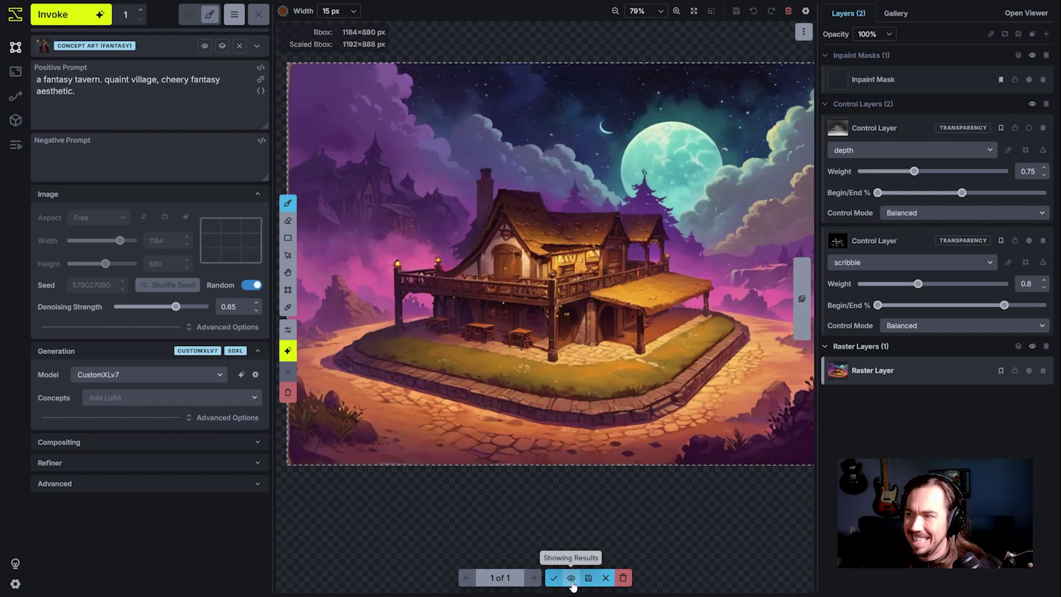
click(571, 578)
click(571, 578)
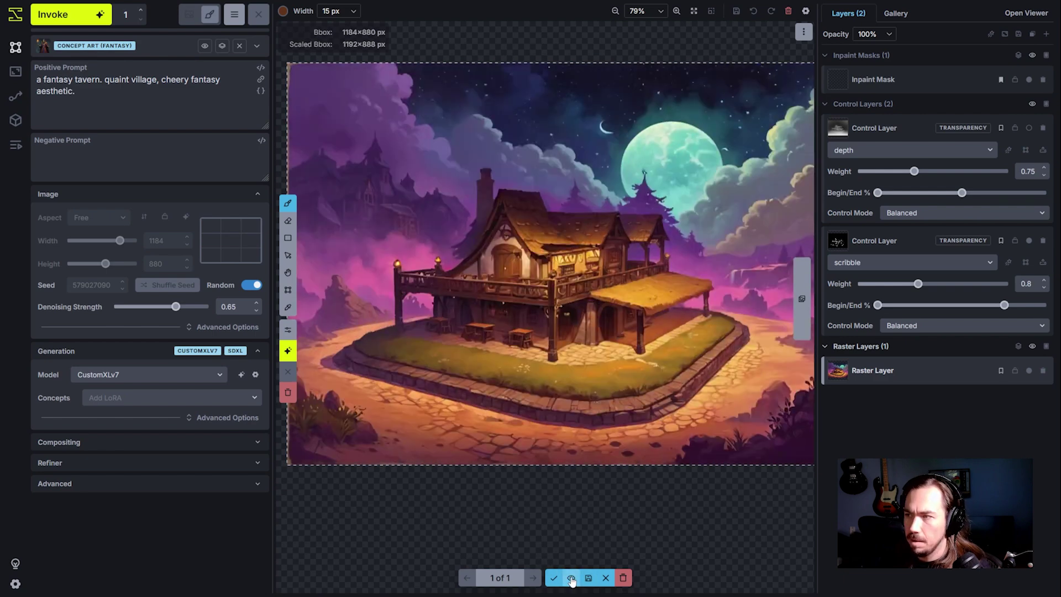
click(571, 578)
click(572, 578)
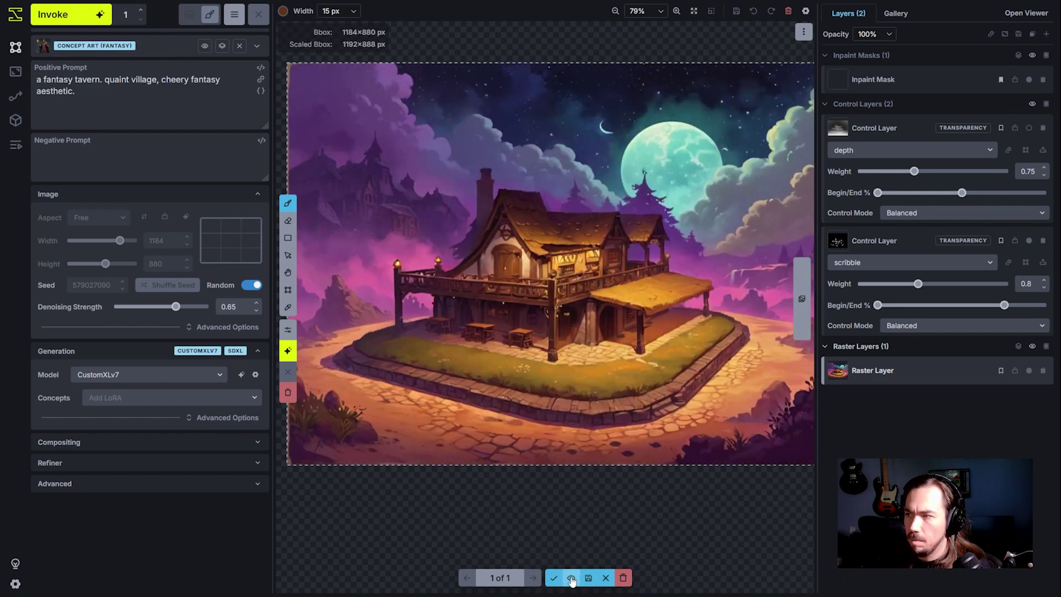
click(572, 579)
click(572, 579)
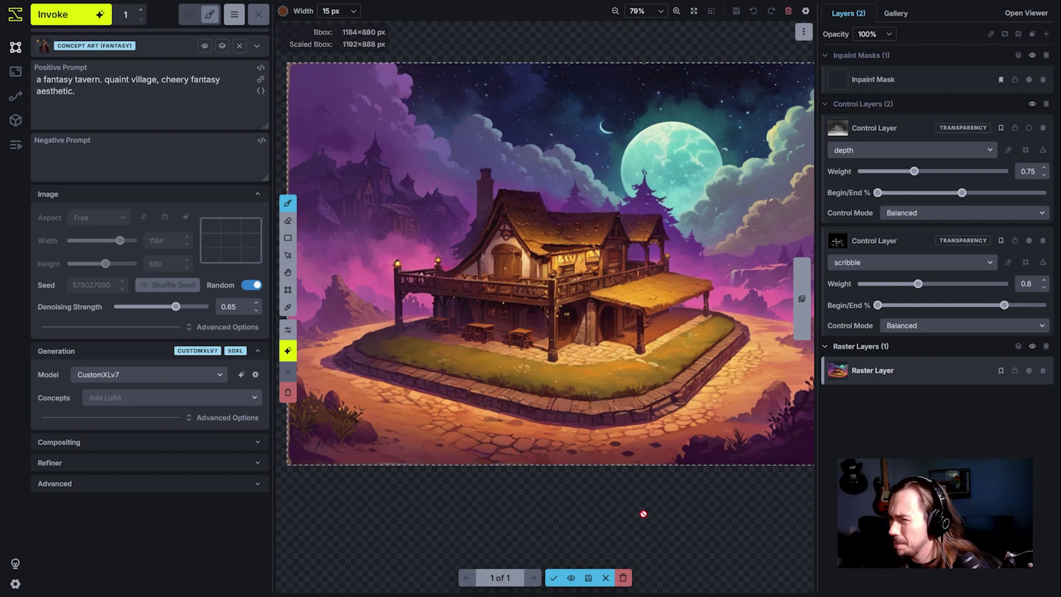
Accept the generated tavern image as a new raster layer.
click(554, 578)
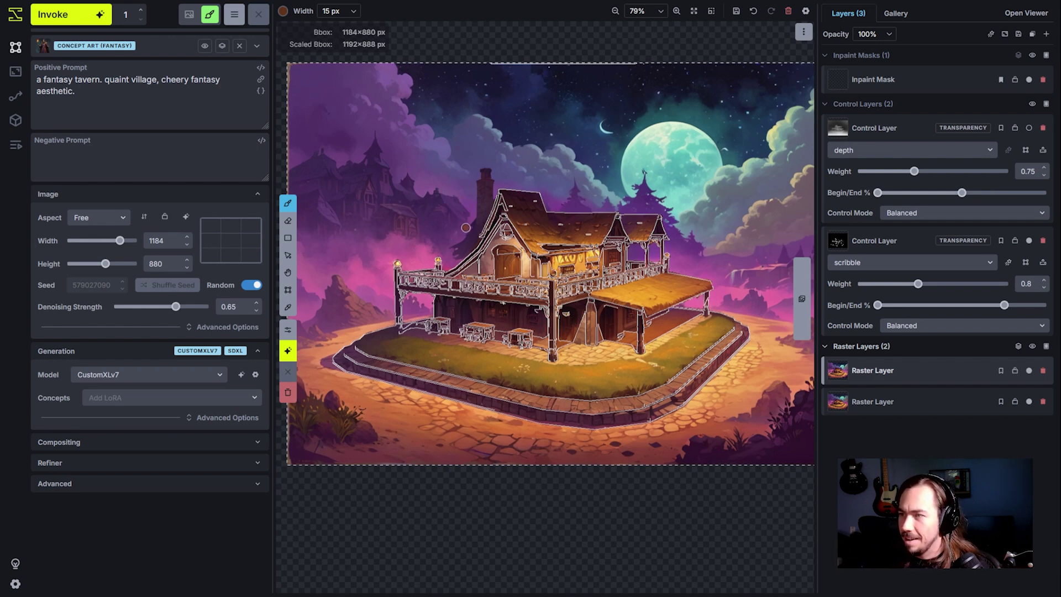
scroll(456, 228, down, 2)
scroll(420, 235, up, 4)
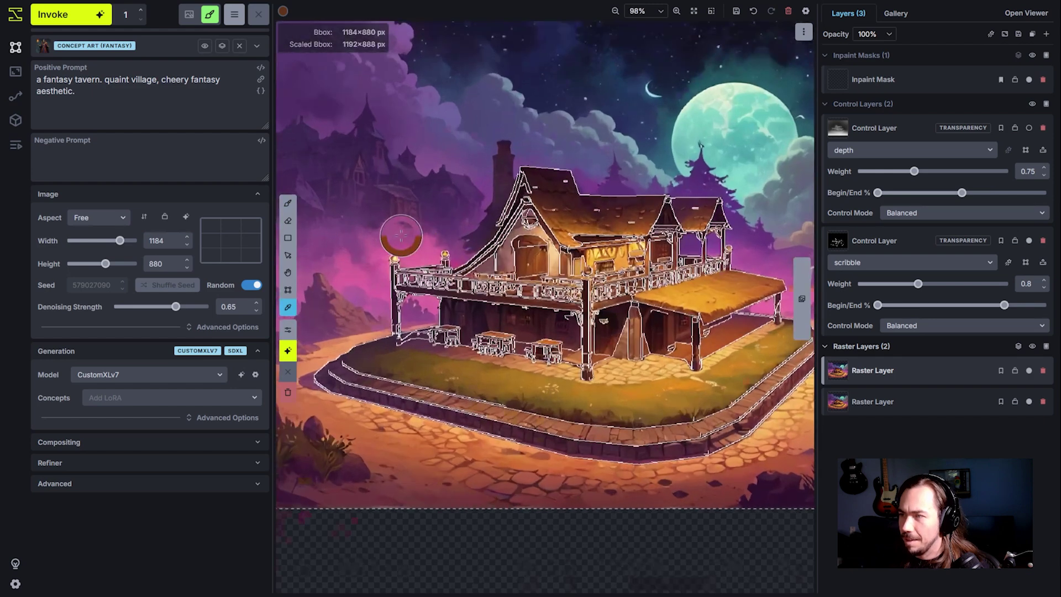
key(alt)
scroll(403, 238, down, 2)
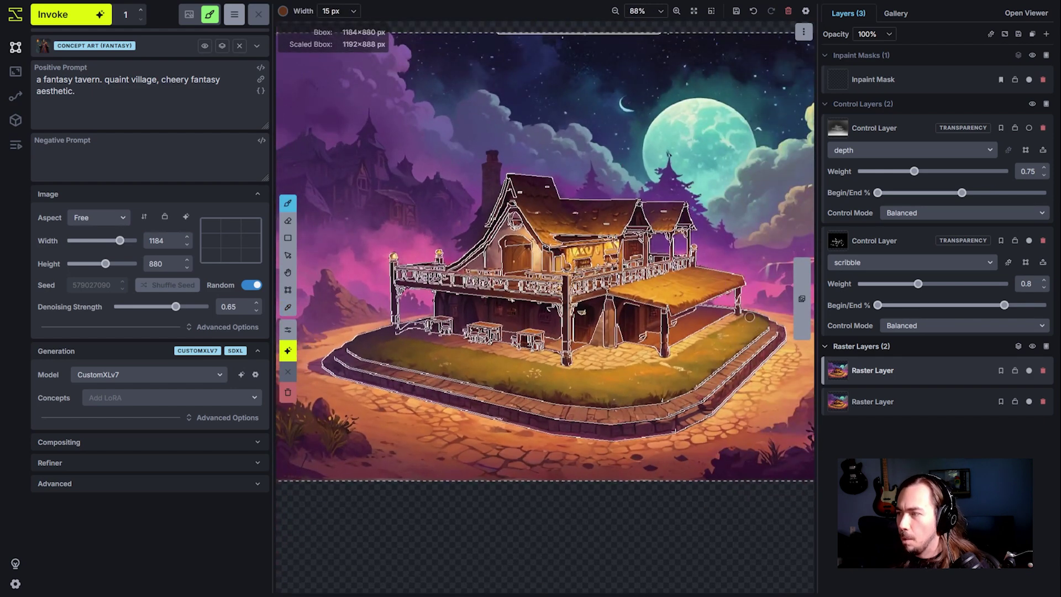
Sample the olive-brown of the front lawn and paint over the platform's far-left corner with a 31 px brush.
key(alt)
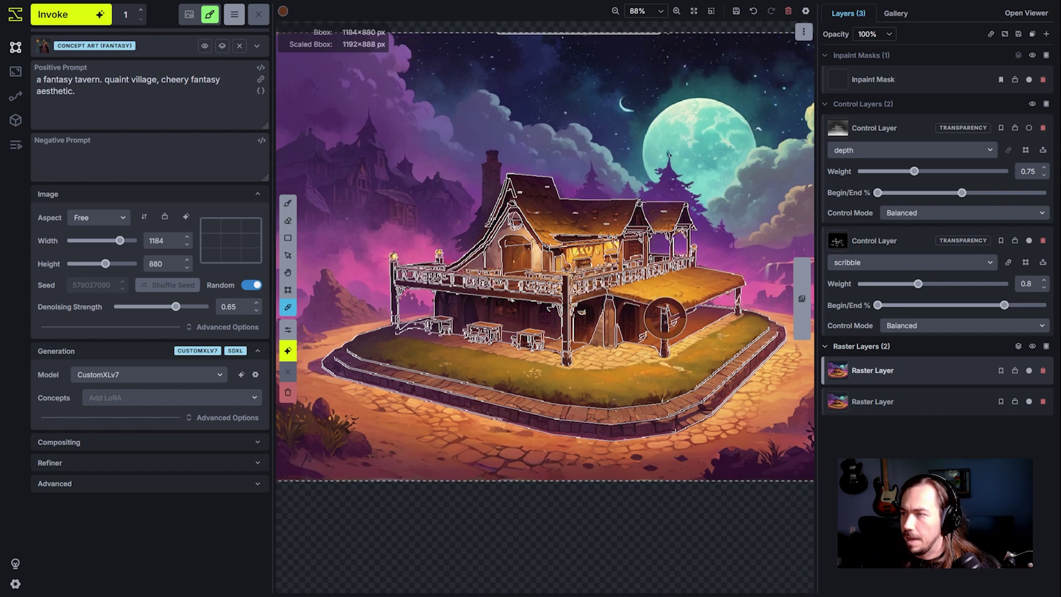
click(575, 385)
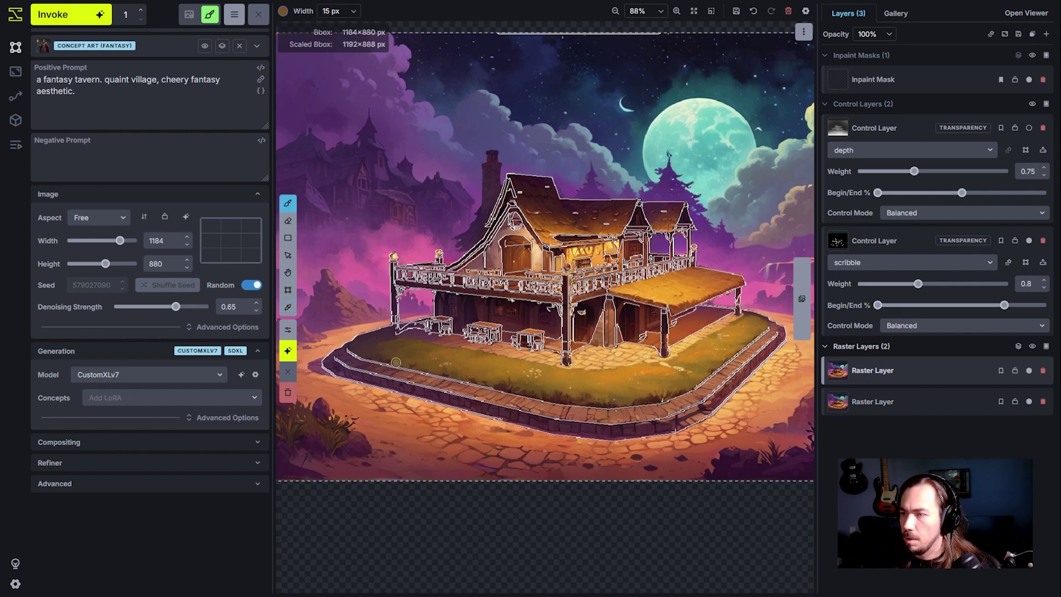
key(bracketright)
key(bracketright)
key(bracketright)
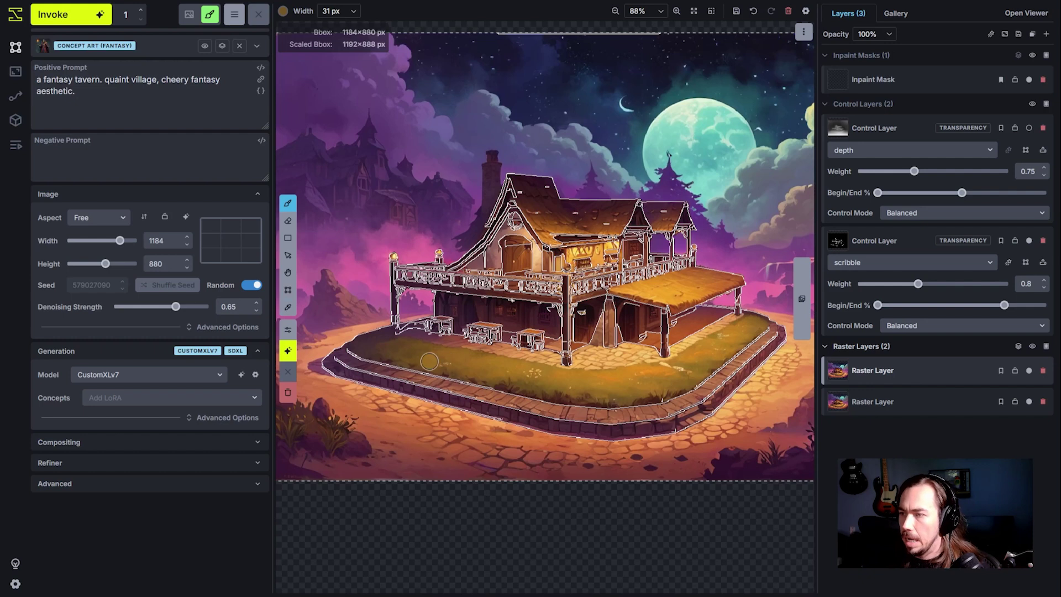
mouse_move(351, 345)
mouse_down()
mouse_move(333, 336)
mouse_move(387, 334)
mouse_move(337, 323)
mouse_move(388, 349)
mouse_up()
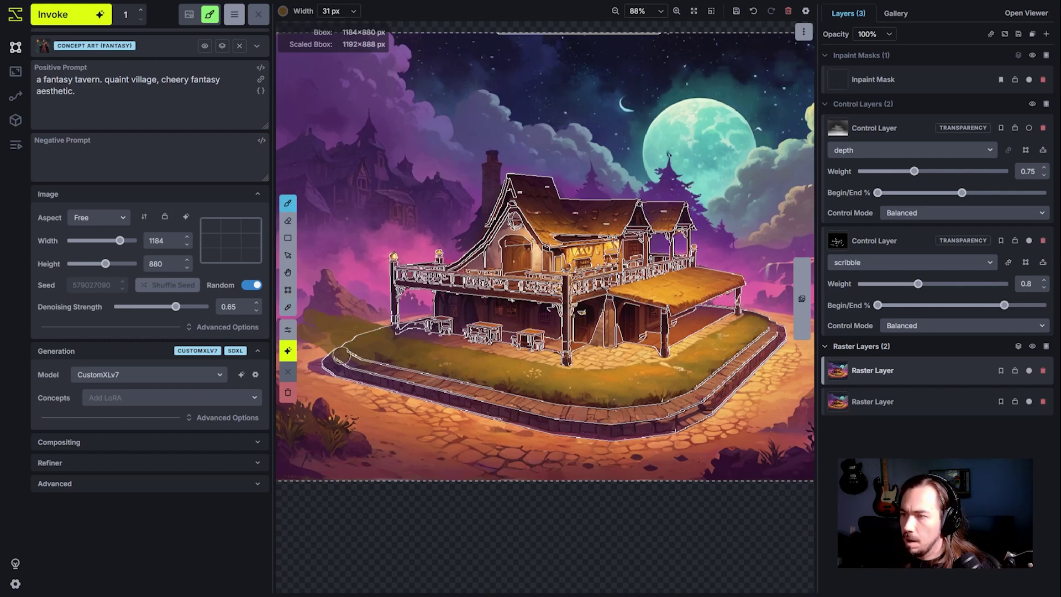
Enlarge the brush to 176 px and cover the stone path and ground around the platform with the olive-brown.
key(bracketright)
key(bracketright)
key(bracketright)
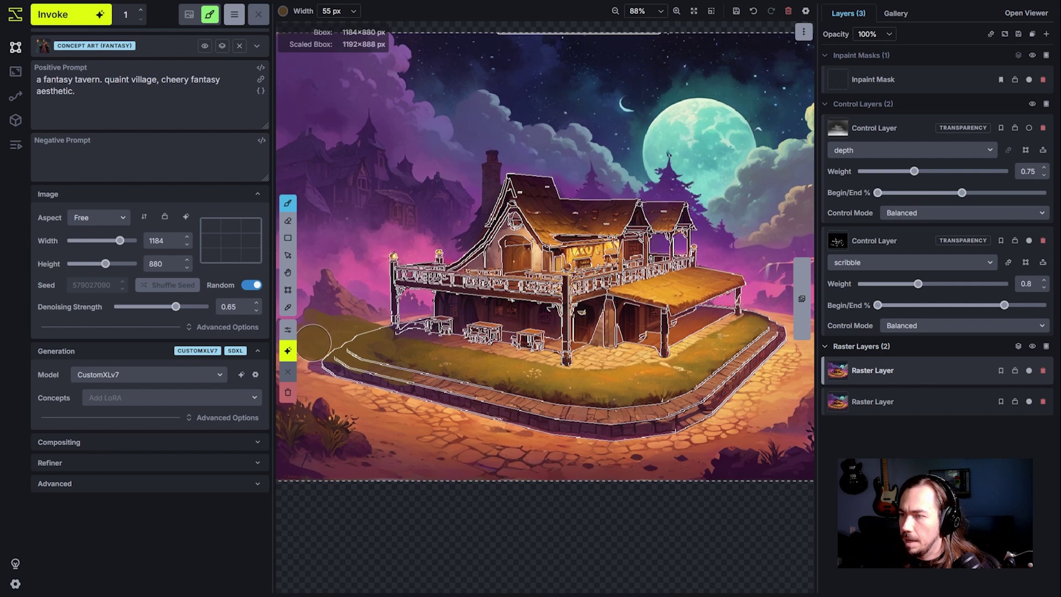
key(bracketright)
key(bracketright)
key(bracketright)
key(bracketright)
key(bracketright)
mouse_move(332, 391)
mouse_down()
mouse_move(468, 440)
mouse_move(371, 406)
mouse_move(432, 432)
mouse_move(625, 455)
mouse_move(613, 449)
mouse_move(682, 449)
mouse_move(747, 412)
mouse_move(730, 432)
mouse_move(800, 376)
mouse_move(675, 462)
mouse_move(371, 429)
mouse_move(298, 450)
mouse_move(806, 451)
mouse_move(806, 401)
mouse_move(780, 372)
mouse_move(780, 397)
mouse_move(495, 473)
mouse_up()
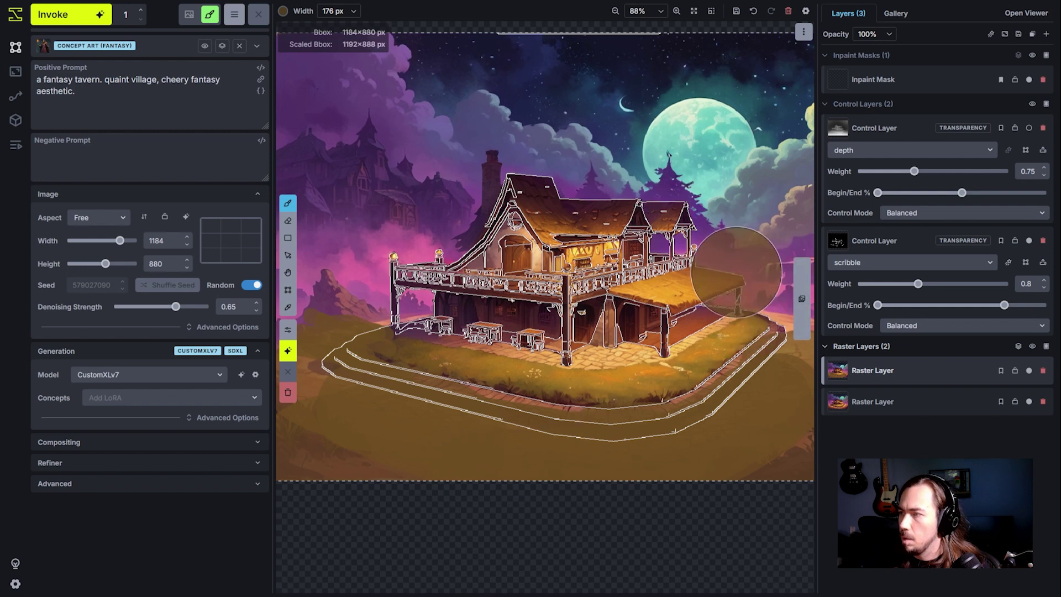
Paint a dark red-brown building mass in the sky behind the tavern's right end, starting with a 41 px brush.
key(bracketleft)
key(bracketleft)
key(bracketleft)
key(bracketleft)
key(bracketleft)
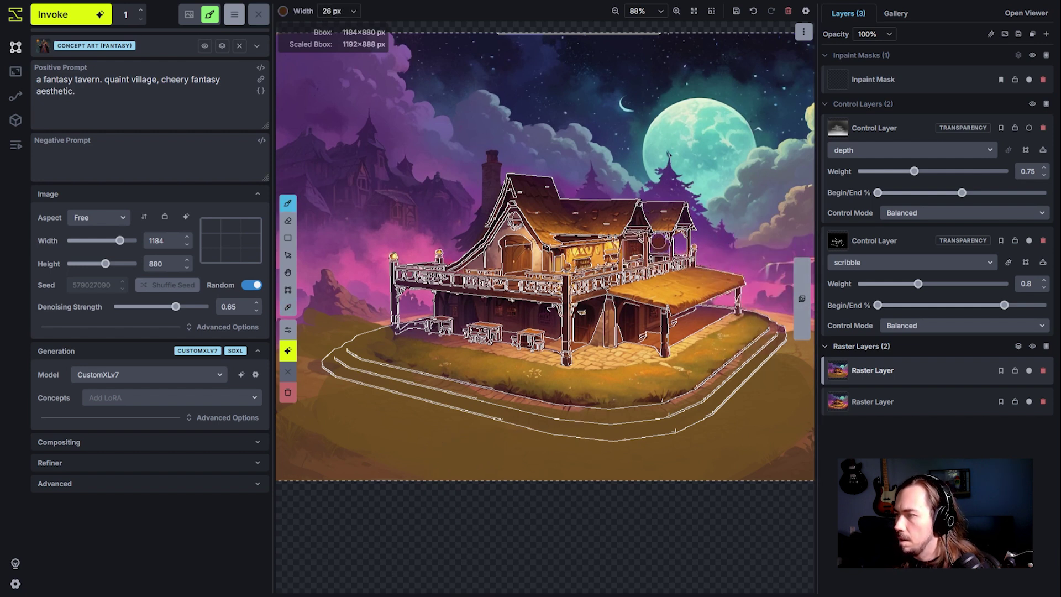
key(bracketright)
key(bracketright)
key(bracketright)
mouse_move(684, 248)
mouse_down()
mouse_move(708, 253)
mouse_move(713, 238)
mouse_move(713, 260)
mouse_up()
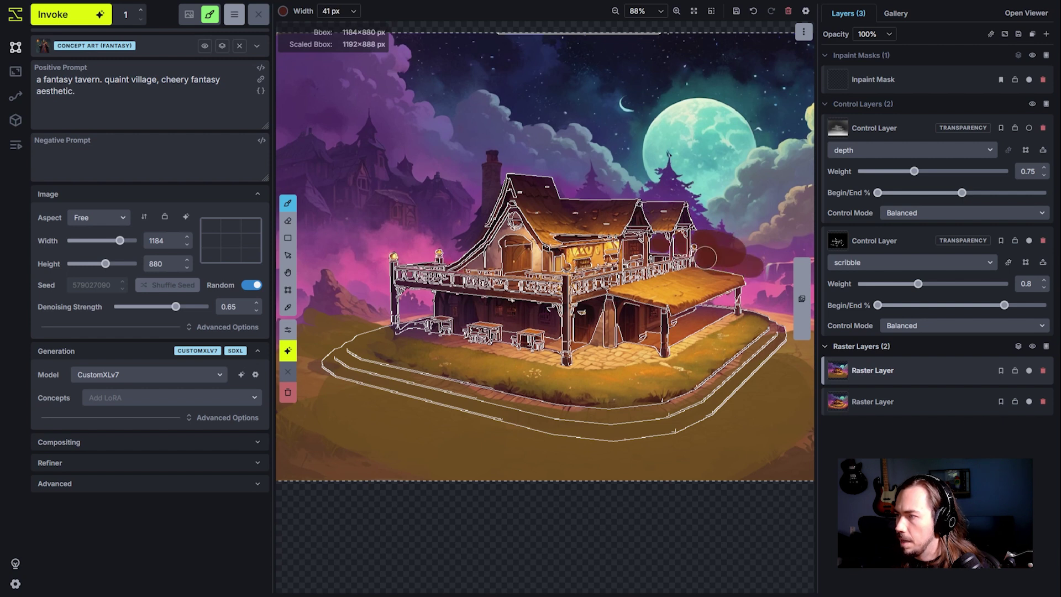
mouse_move(753, 288)
mouse_down()
mouse_move(748, 210)
mouse_move(748, 225)
mouse_move(706, 231)
mouse_move(727, 186)
mouse_move(704, 194)
mouse_move(625, 172)
mouse_move(721, 187)
mouse_move(710, 208)
mouse_move(682, 179)
mouse_move(633, 177)
mouse_up()
Enlarge the brush to 67 px and extend the dark red mass below the moon and towards the right edge.
key(bracketright)
key(bracketright)
key(bracketright)
mouse_move(697, 170)
mouse_down()
mouse_move(761, 173)
mouse_move(758, 272)
mouse_move(760, 244)
mouse_move(796, 239)
mouse_move(760, 287)
mouse_move(792, 271)
mouse_move(764, 304)
mouse_move(794, 246)
mouse_move(789, 182)
mouse_up()
Sample orange and brown tones from the tavern's awning and paint lighter surfaces over the dark red mass.
key(i)
click(694, 299)
key(b)
key(i)
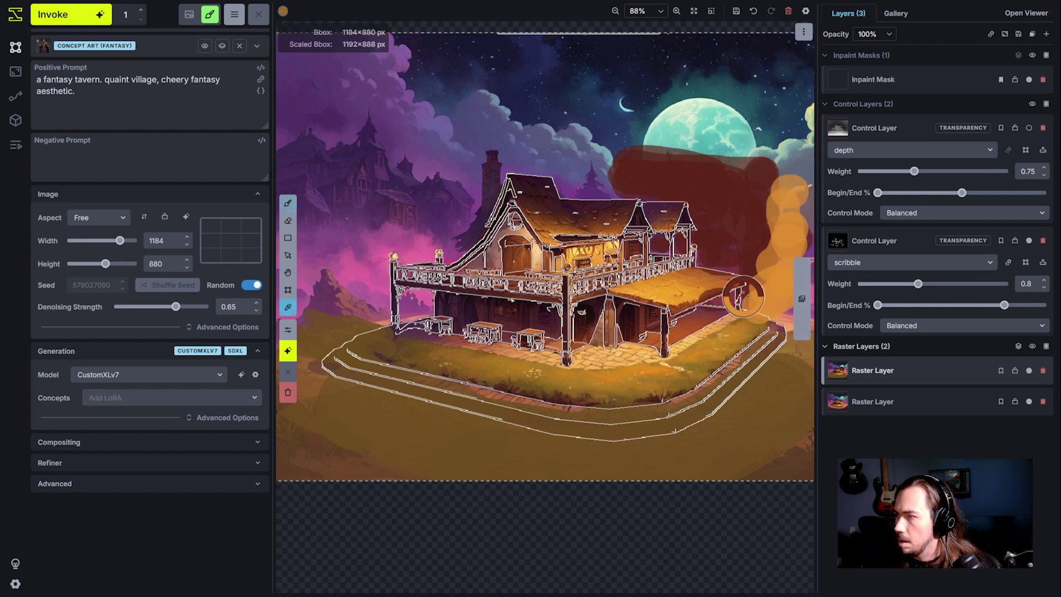
click(712, 289)
key(b)
mouse_move(746, 273)
mouse_down()
mouse_move(736, 232)
mouse_move(756, 263)
mouse_move(718, 246)
mouse_move(699, 180)
mouse_move(642, 164)
mouse_move(759, 169)
mouse_move(794, 214)
mouse_move(788, 190)
mouse_move(781, 300)
mouse_move(767, 297)
mouse_move(780, 275)
mouse_move(774, 172)
mouse_move(785, 241)
mouse_up()
Paint orange-brown ground over the remaining purple landscape along the image's lower right edge.
key(i)
scroll(398, 299, down, 2)
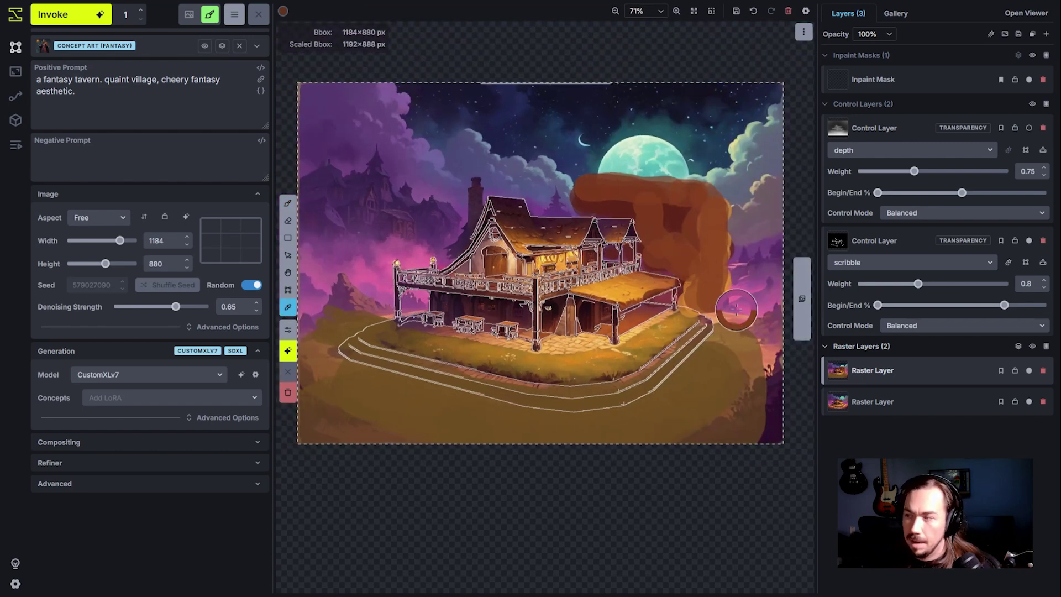
key(space)
drag(711, 337, 646, 348)
scroll(669, 346, up, 3)
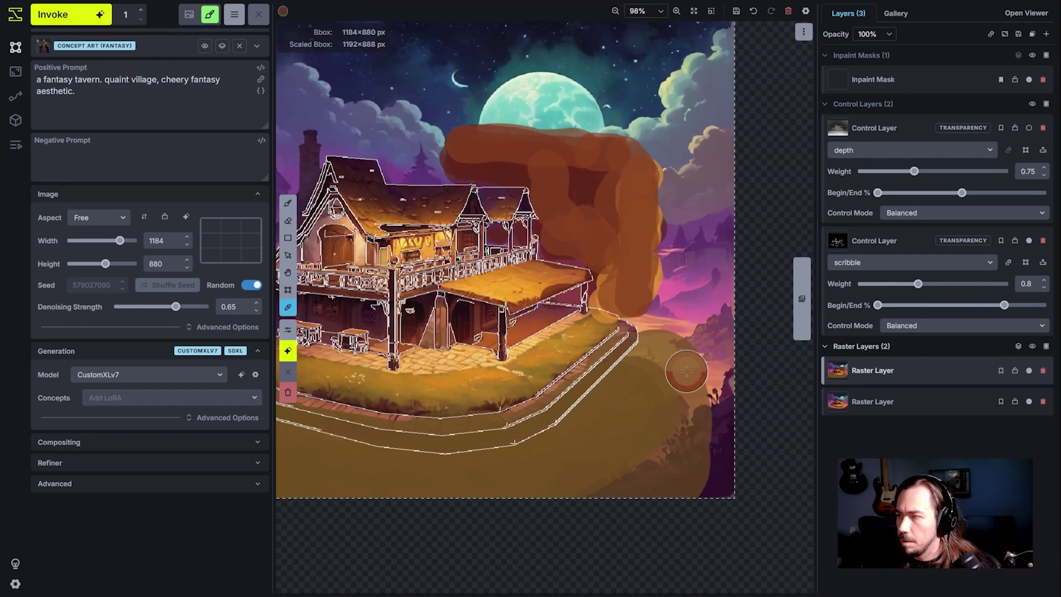
key(b)
mouse_move(730, 351)
mouse_down()
mouse_move(690, 328)
mouse_move(722, 294)
mouse_move(692, 299)
mouse_move(716, 265)
mouse_move(668, 313)
mouse_move(704, 319)
mouse_move(716, 399)
mouse_move(731, 403)
mouse_move(733, 465)
mouse_move(735, 367)
mouse_up()
Sample the dark purple beside the orange-brown mass and paint a second block to its right.
key(alt)
click(666, 230)
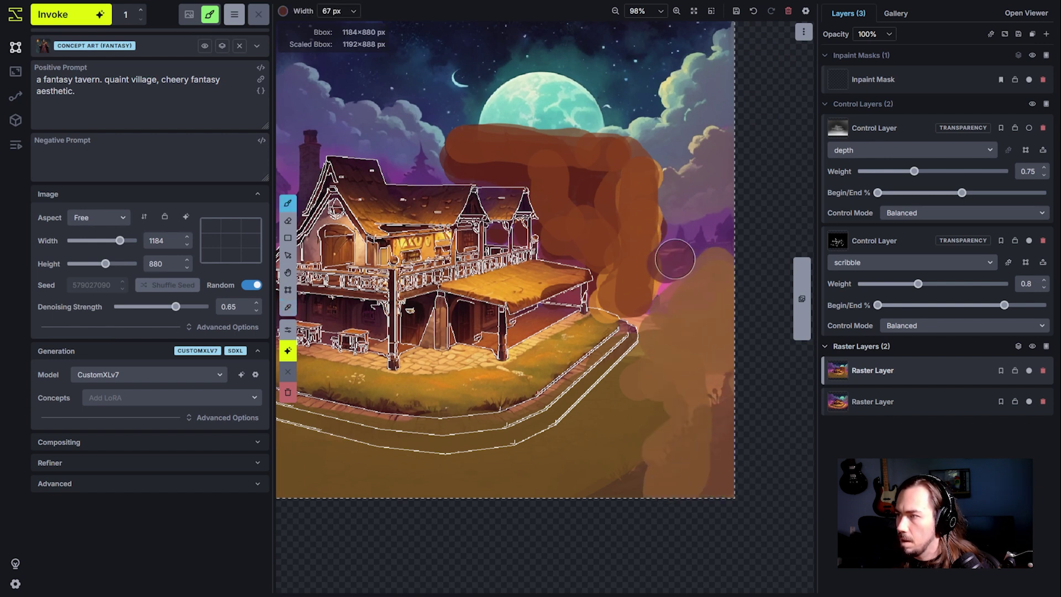
mouse_move(673, 253)
mouse_down()
mouse_move(663, 275)
mouse_move(707, 245)
mouse_move(668, 273)
mouse_move(687, 249)
mouse_move(674, 180)
mouse_move(693, 196)
mouse_move(683, 241)
mouse_move(685, 197)
mouse_up()
Sample the dark night-sky colour and sketch thin building outlines over the brown and purple blocks with a 2 px brush.
scroll(710, 242, down, 2)
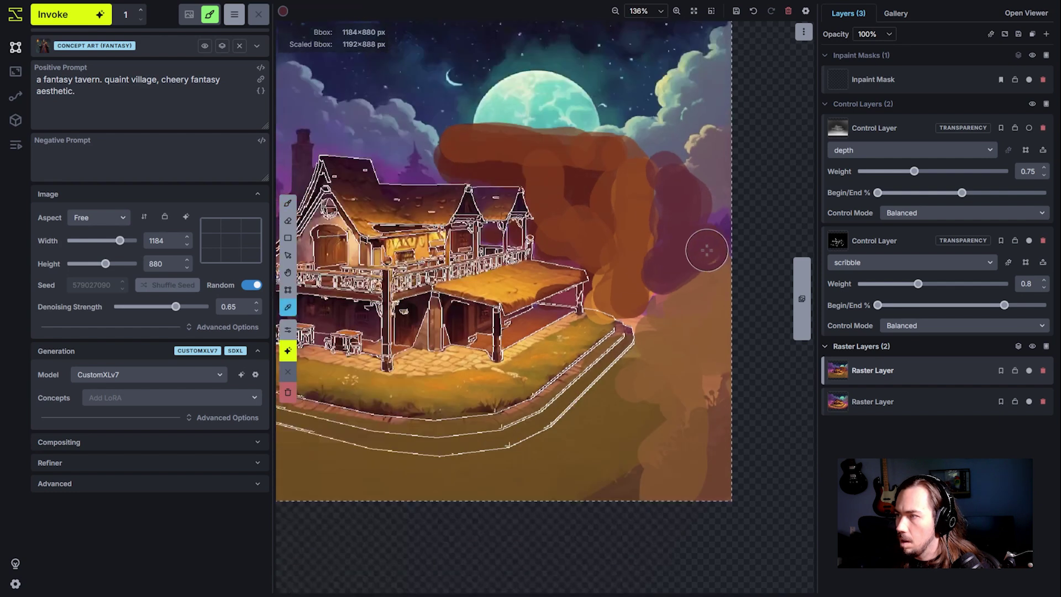
key(alt)
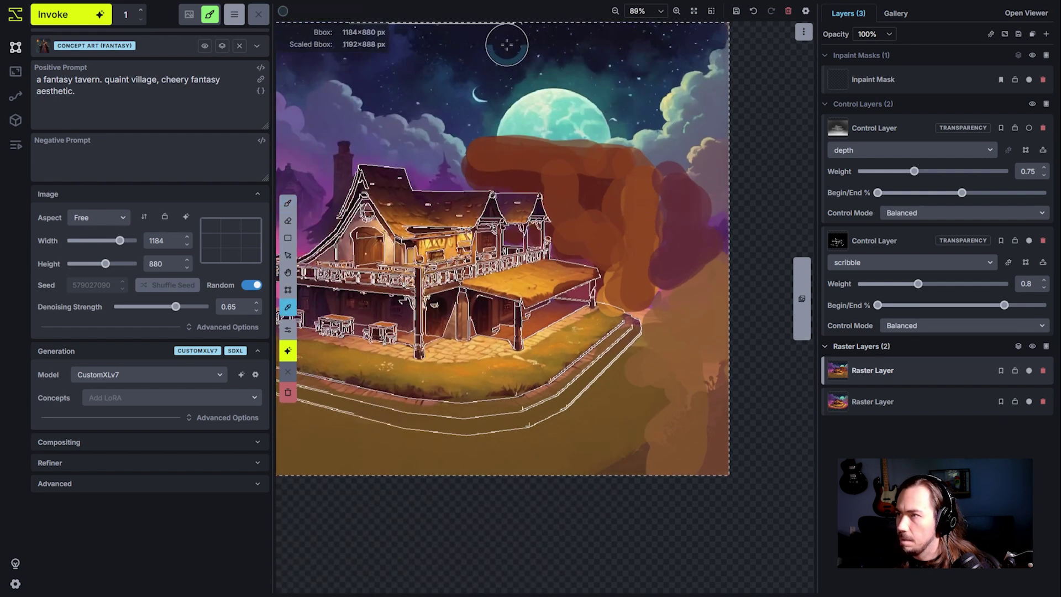
key(bracketleft)
key(bracketleft)
key(bracketleft)
key(bracketleft)
key(bracketleft)
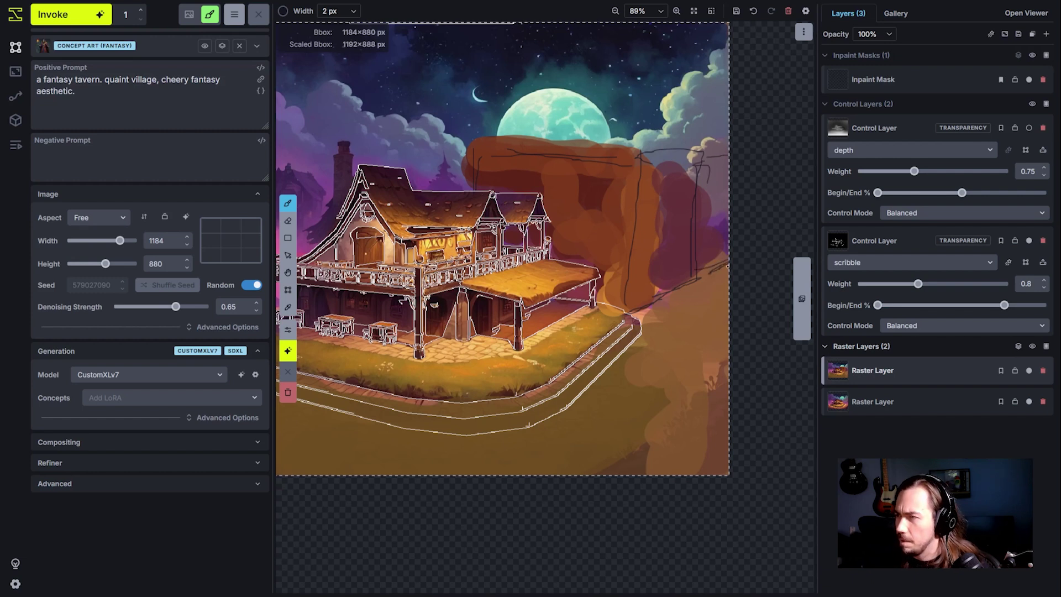
Shade the building blocks behind the tavern with a dark tone using a 36 px brush.
key(alt)
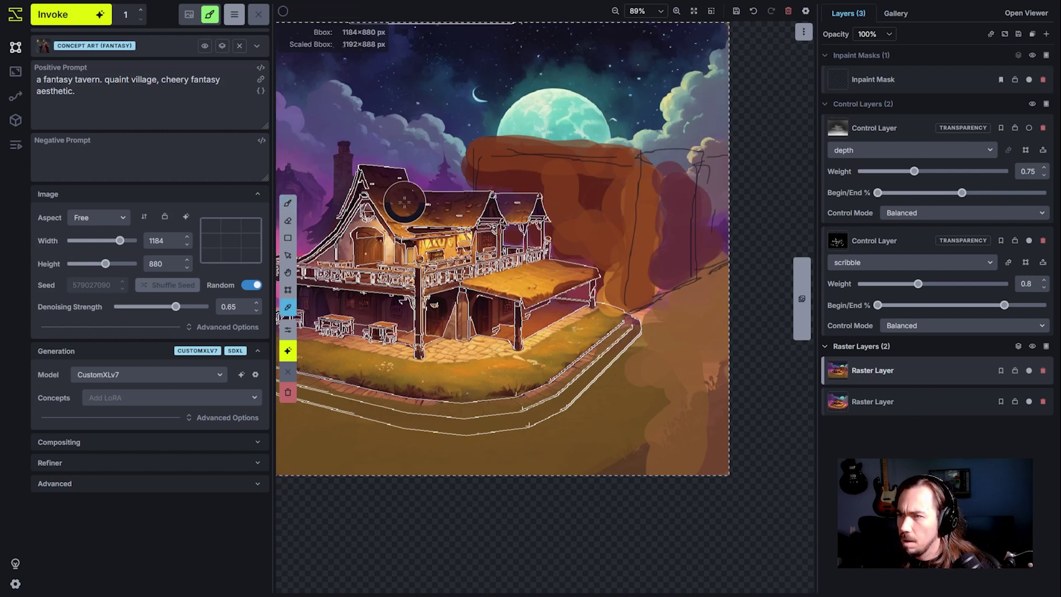
mouse_move(709, 267)
mouse_down()
mouse_move(704, 178)
mouse_move(718, 224)
mouse_up()
scroll(711, 183, down, 3)
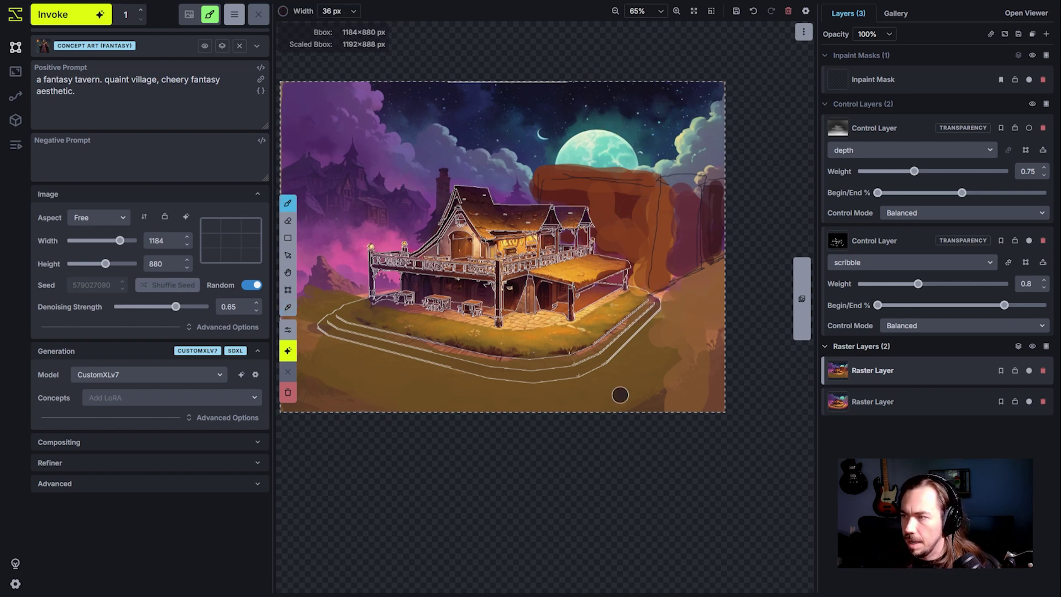
Set the brush to 96 px and colour RGB 222, 181, 115, and paint a curved sandy road in front of the platform.
key(bracketright)
key(bracketright)
key(bracketright)
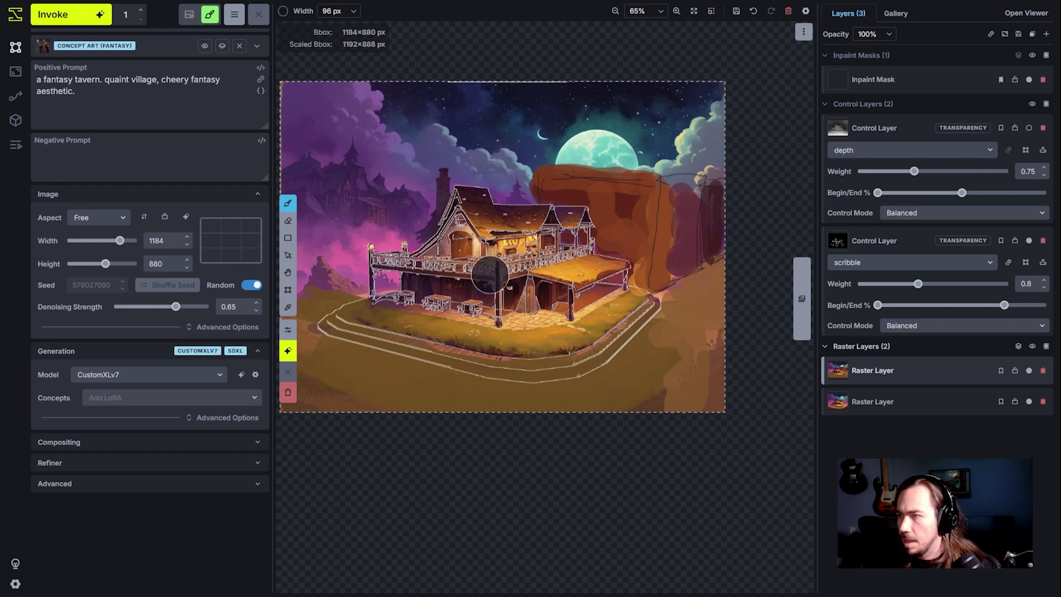
click(283, 11)
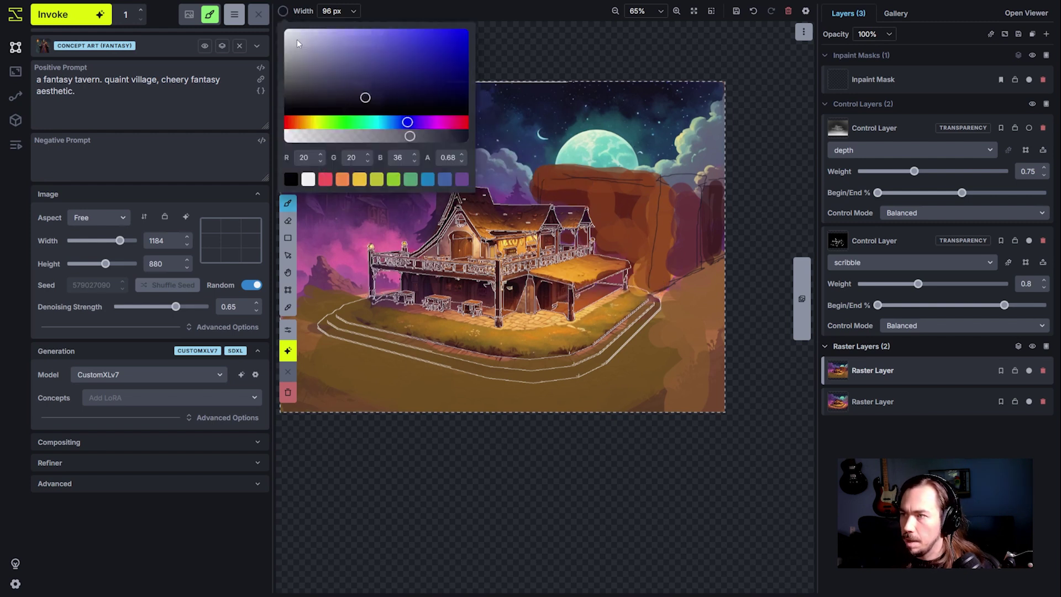
click(302, 122)
drag(356, 69, 372, 39)
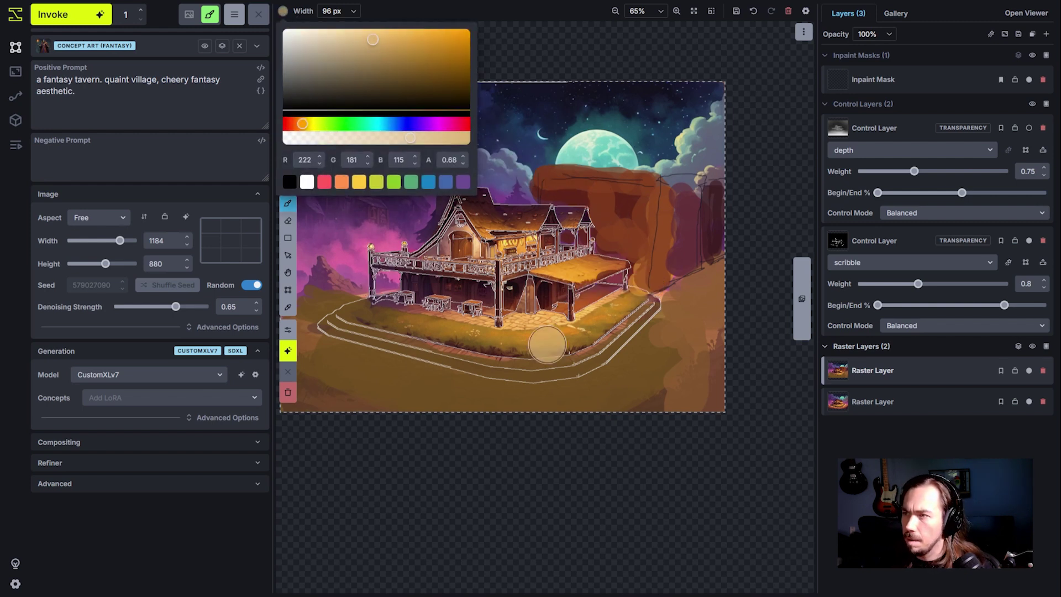
mouse_move(636, 389)
mouse_down()
mouse_move(722, 289)
mouse_move(623, 365)
mouse_move(733, 270)
mouse_move(601, 391)
mouse_move(580, 393)
mouse_move(641, 362)
mouse_move(523, 403)
mouse_move(304, 342)
mouse_move(537, 410)
mouse_up()
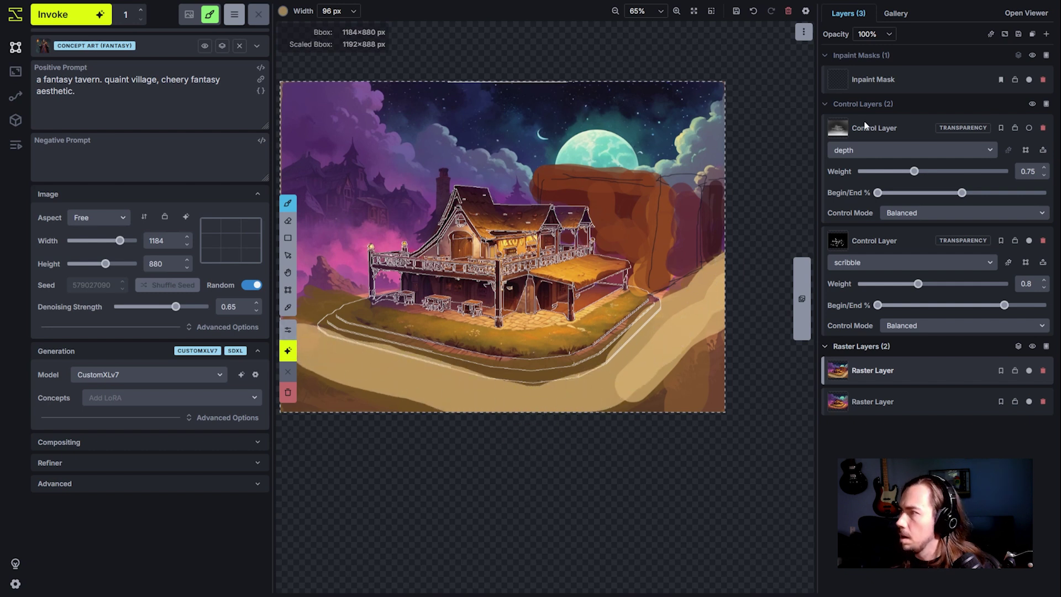
Add a regional guidance layer prompted "dirt village road" and mask the sandy road with a 136 px brush.
click(1047, 36)
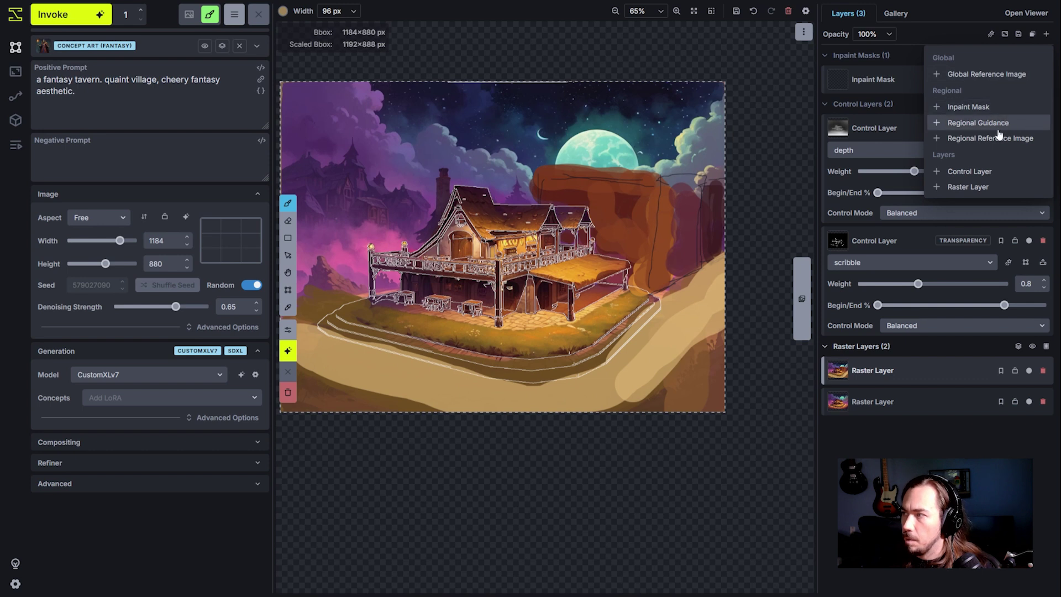
click(1002, 123)
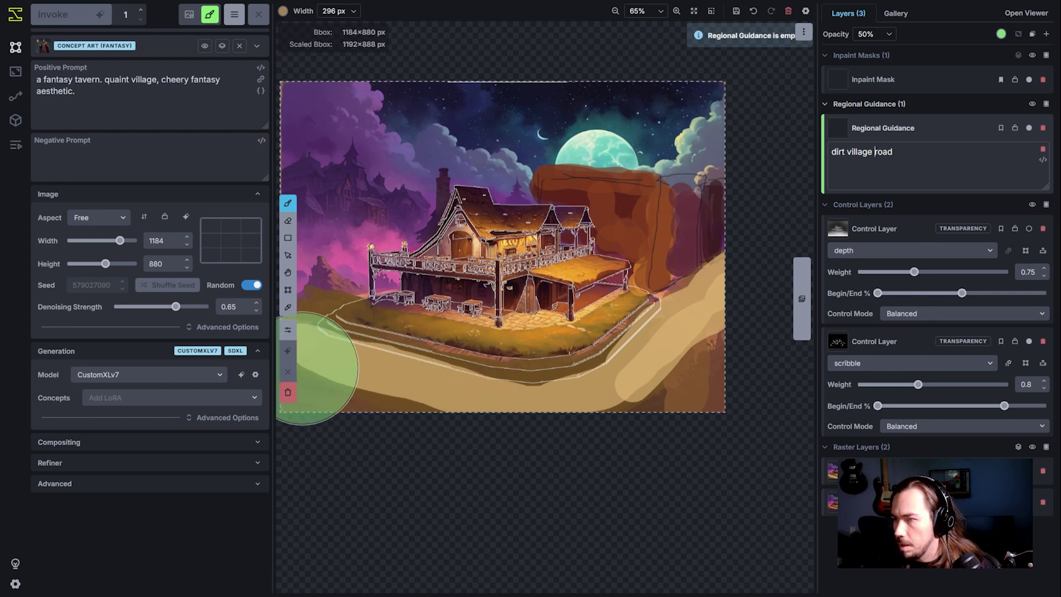
key(bracketright)
key(bracketright)
mouse_move(299, 387)
mouse_down()
mouse_move(481, 399)
mouse_move(641, 354)
mouse_move(713, 263)
mouse_up()
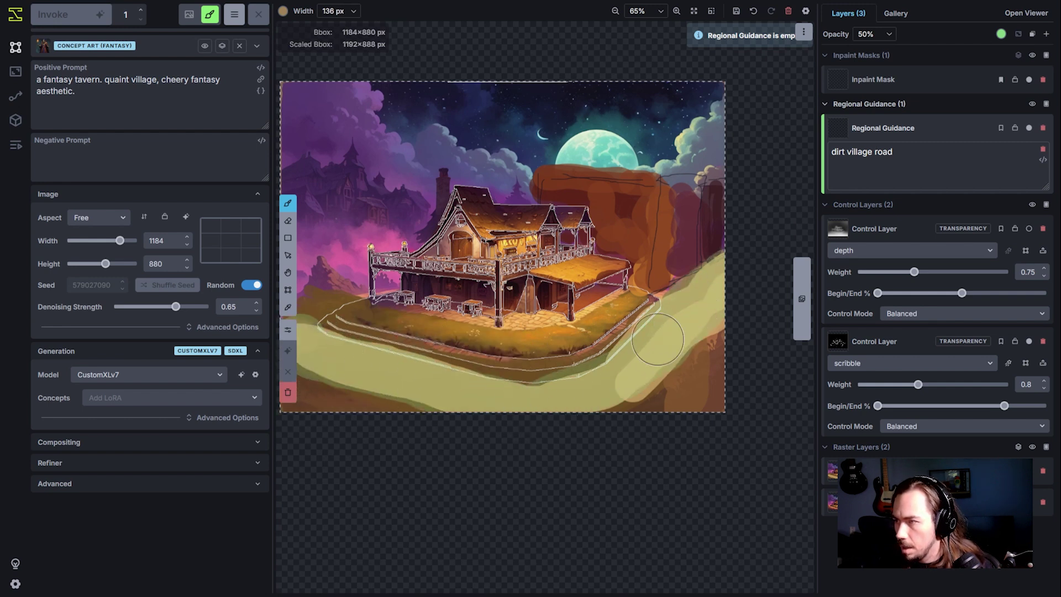
Add a second regional guidance layer prompted "tavern" and mask the whole tavern building.
click(1047, 104)
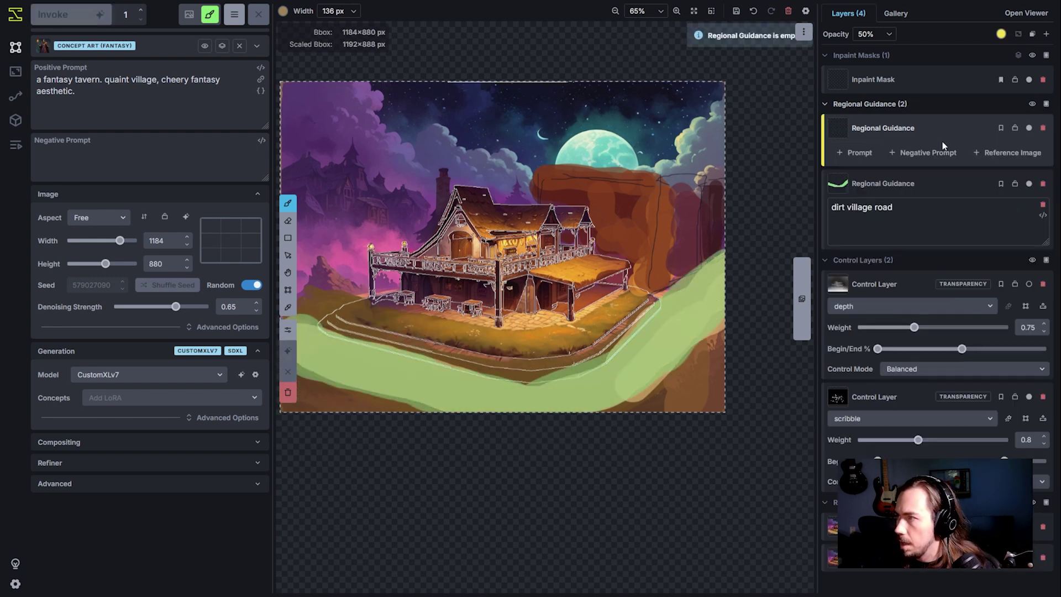
click(860, 152)
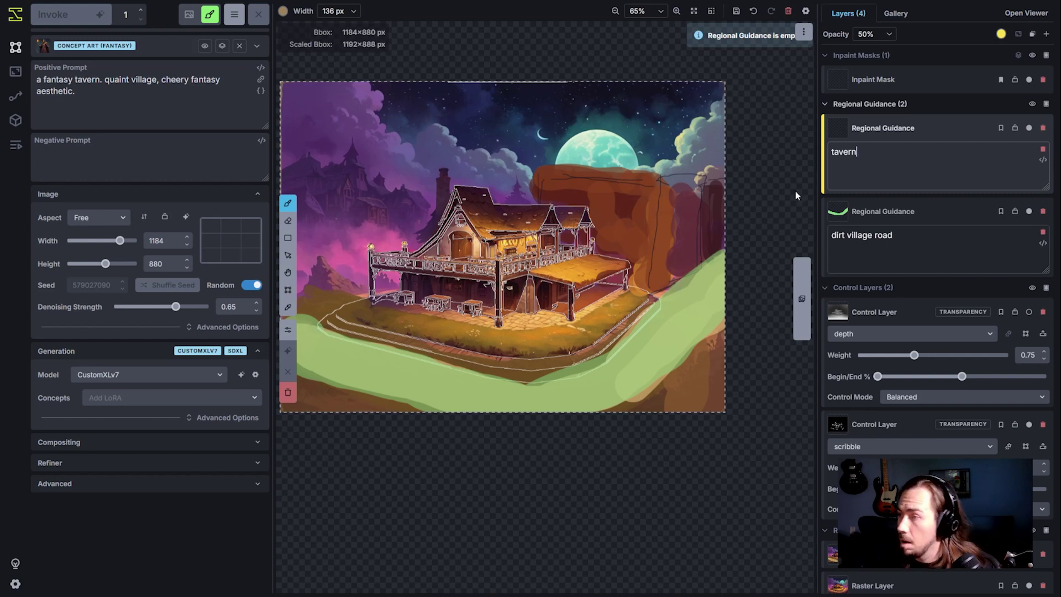
mouse_move(556, 326)
mouse_down()
mouse_move(402, 299)
mouse_move(392, 271)
mouse_move(503, 285)
mouse_move(592, 278)
mouse_move(567, 234)
mouse_move(508, 271)
mouse_move(514, 230)
mouse_move(464, 231)
mouse_move(470, 223)
mouse_move(418, 268)
mouse_move(575, 232)
mouse_up()
Add a third regional guidance layer prompted "village buildings" and mask the background areas on both sides of the tavern.
click(1046, 104)
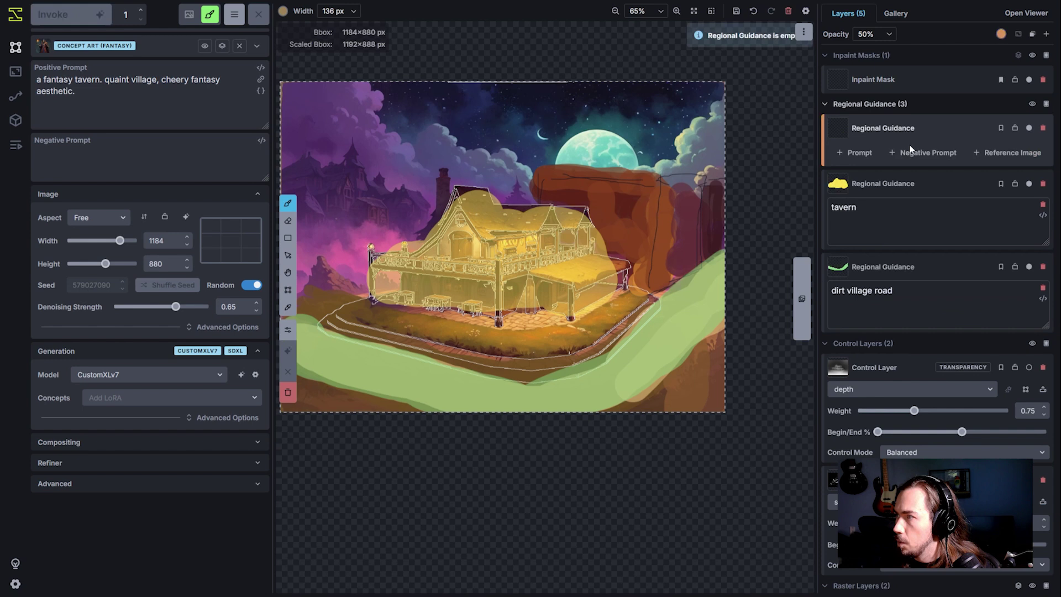
click(876, 151)
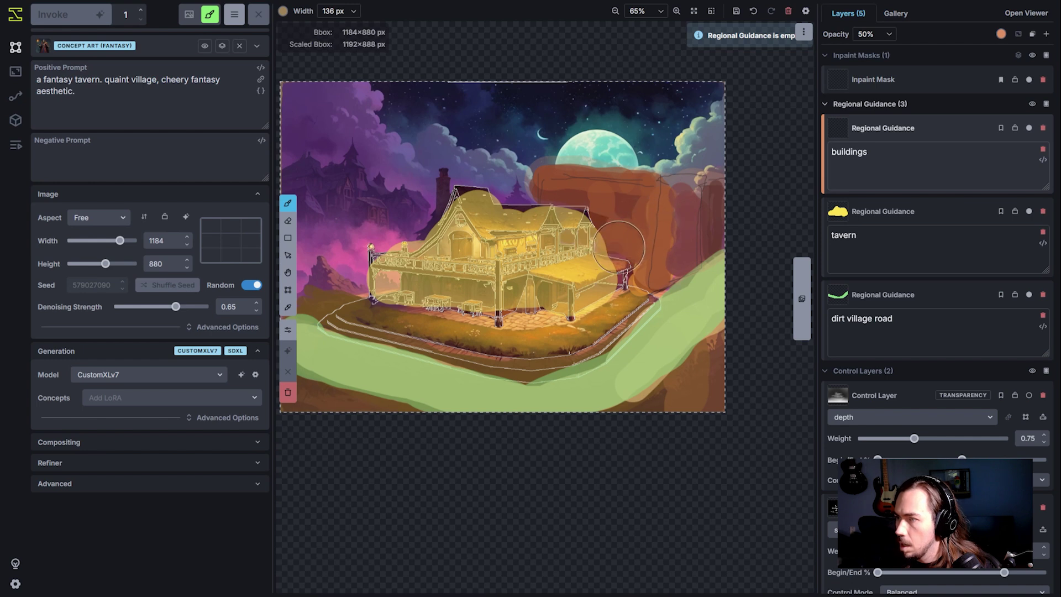
drag(619, 247, 716, 237)
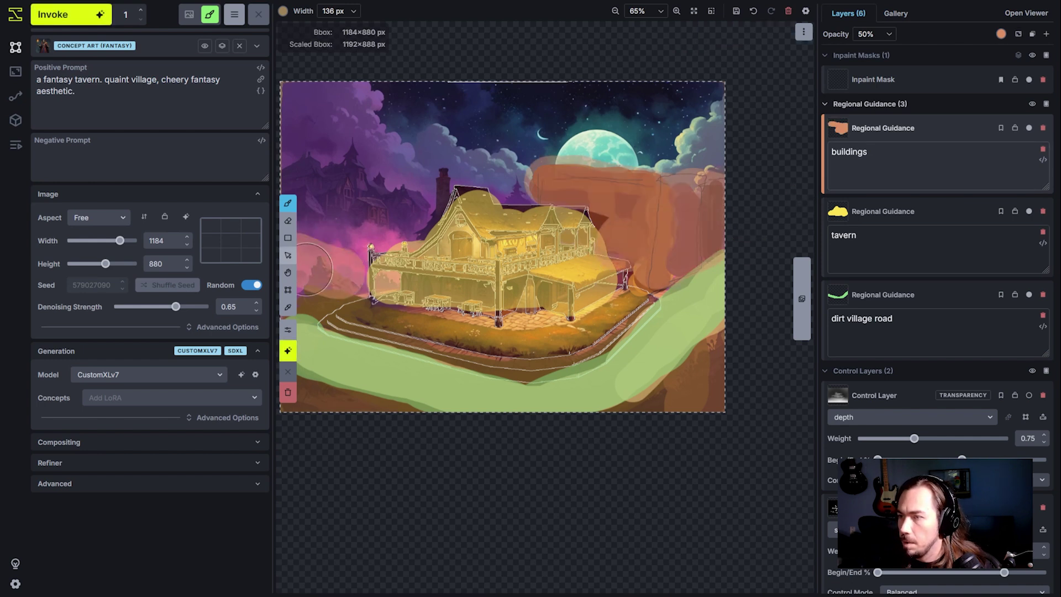
mouse_move(310, 270)
mouse_down()
mouse_move(310, 218)
mouse_move(377, 235)
mouse_move(337, 228)
mouse_move(403, 227)
mouse_move(409, 200)
mouse_move(310, 177)
mouse_up()
click(943, 180)
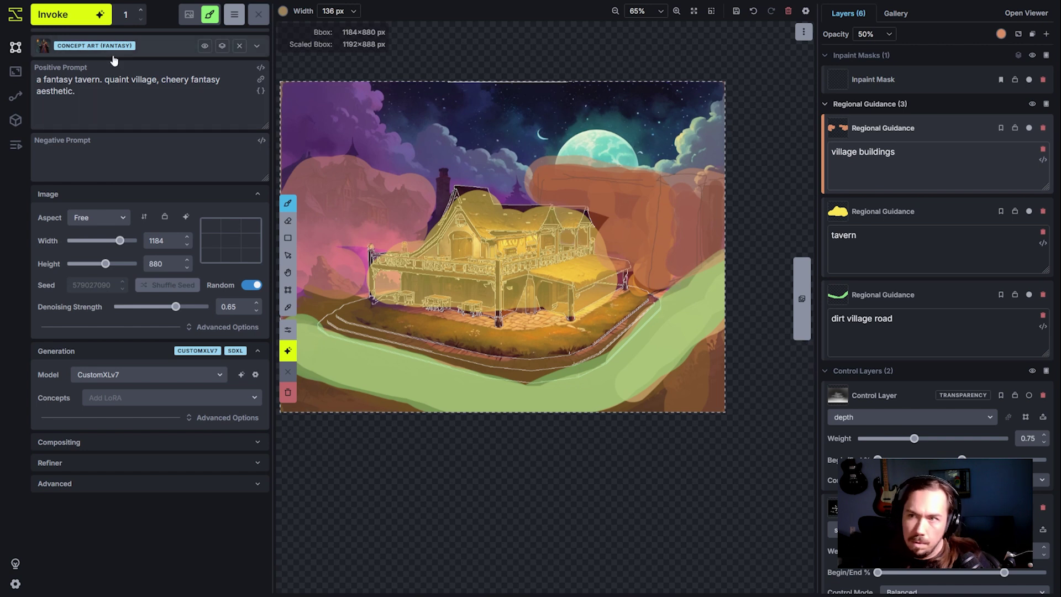
Generate a new version of the scene using the three regional guidance layers.
click(89, 20)
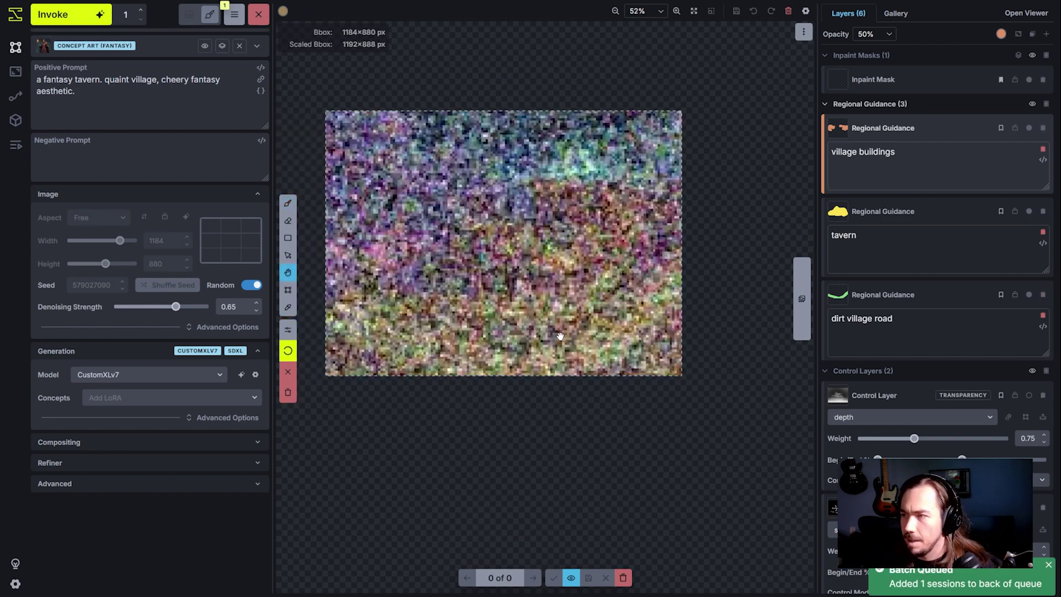
key(space)
scroll(567, 299, down, 2)
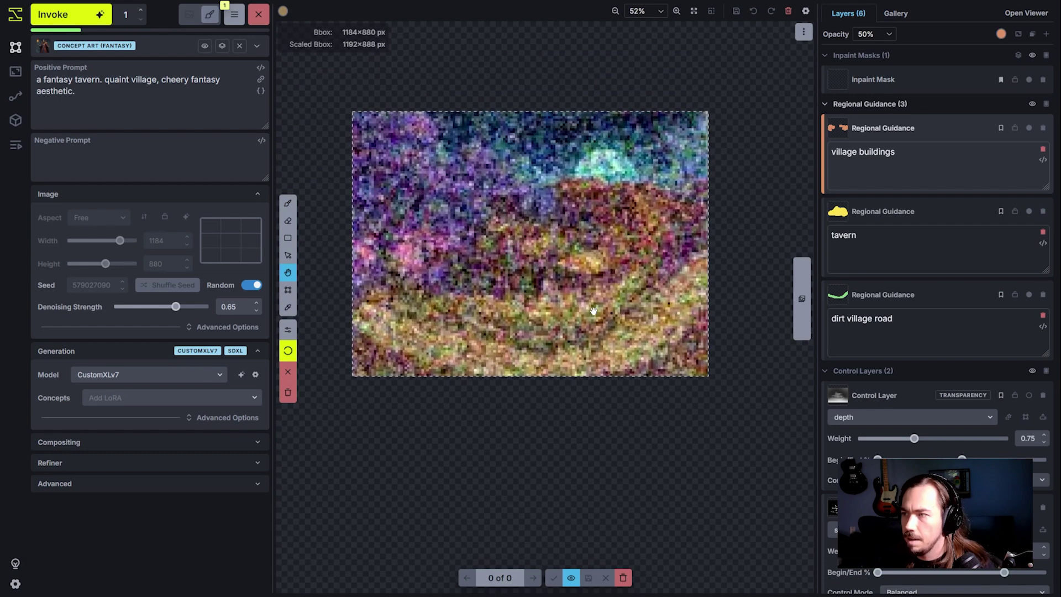
Set the denoising strength to 0.8 and generate another version of the scene.
scroll(570, 319, up, 1)
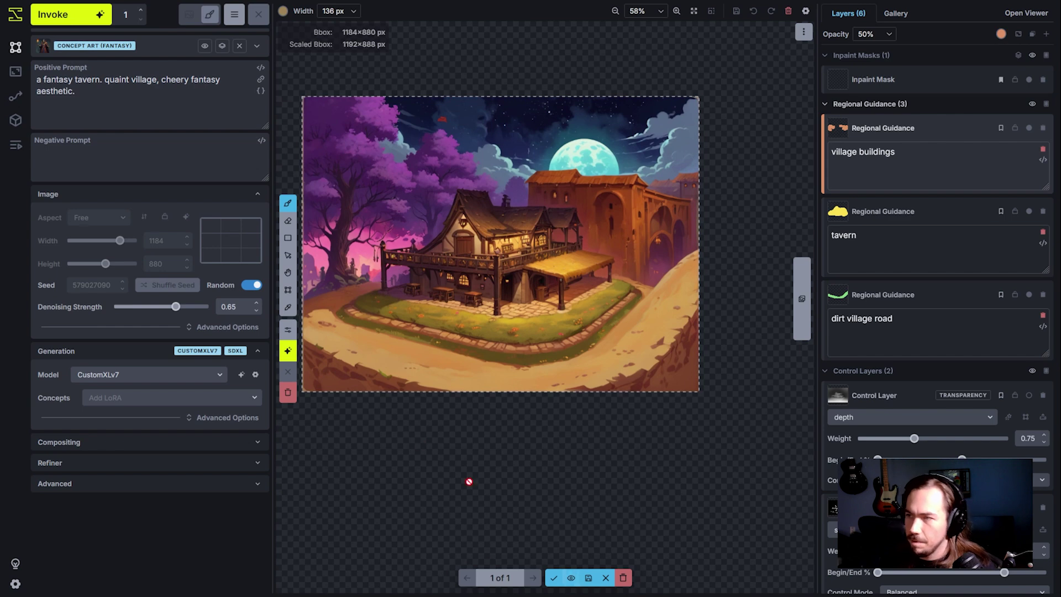
click(190, 306)
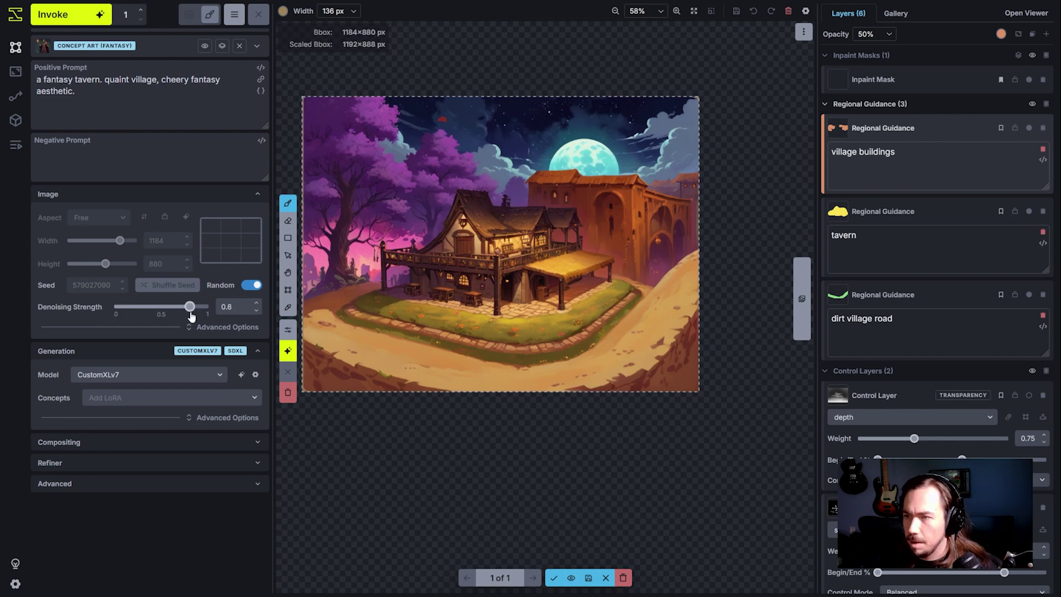
click(71, 19)
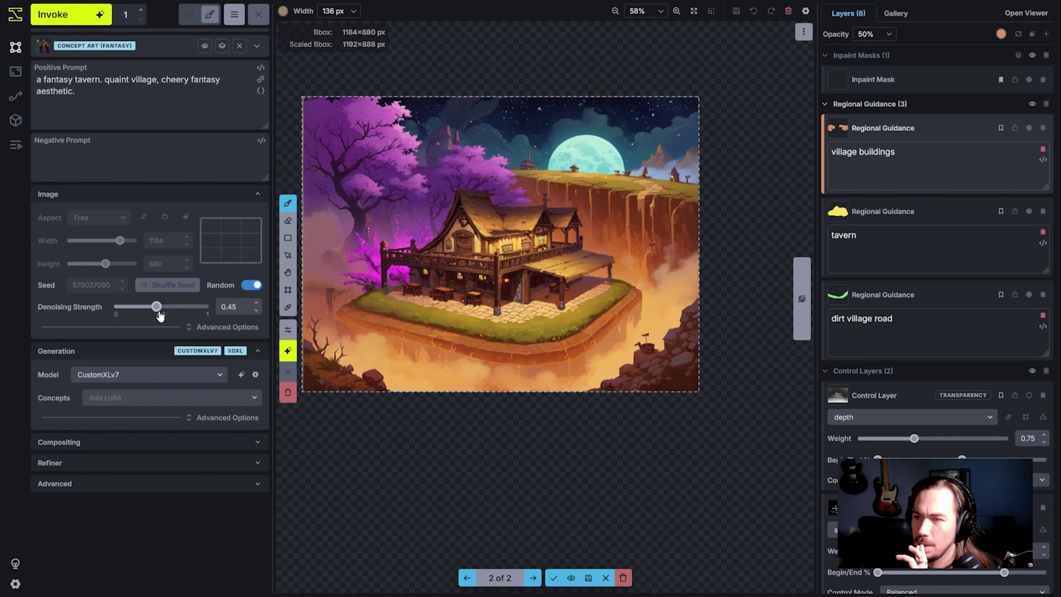
Generate two more versions at denoising strengths 0.45 and 0.55, and accept the fourth result onto the canvas.
click(93, 16)
drag(157, 307, 165, 307)
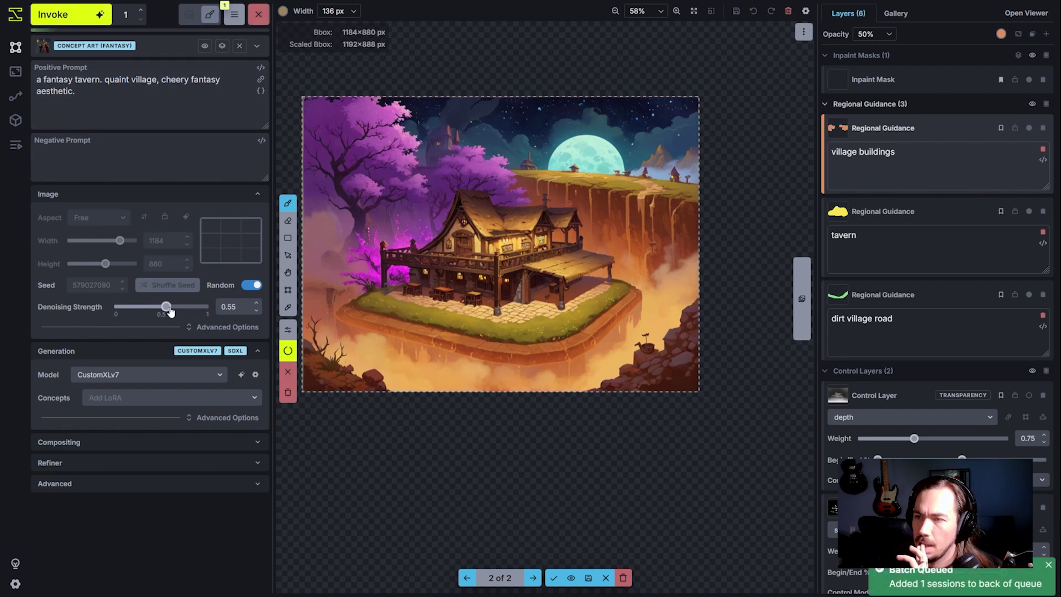
click(89, 18)
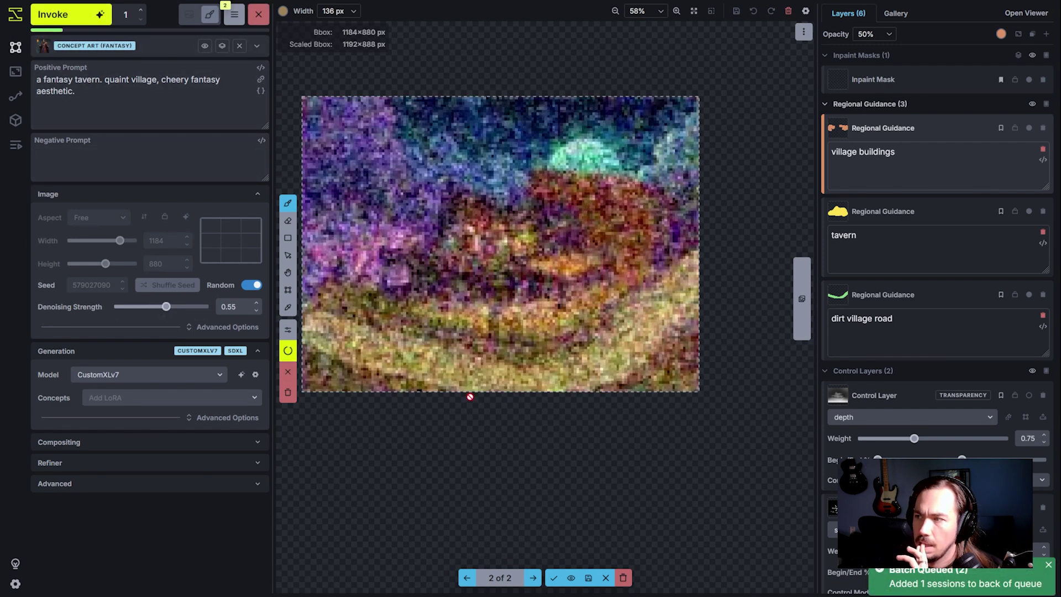
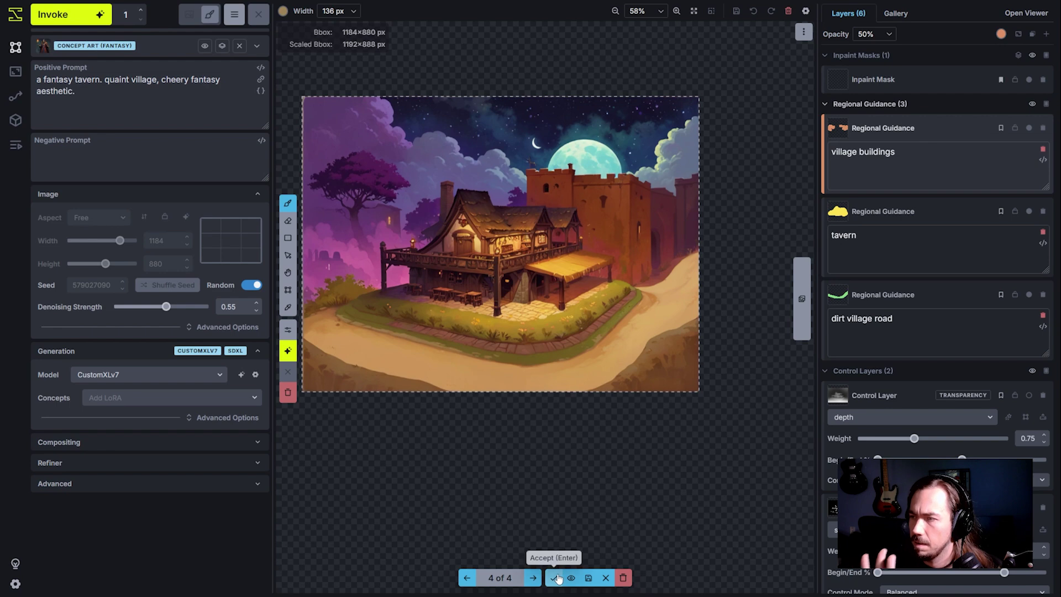
click(555, 578)
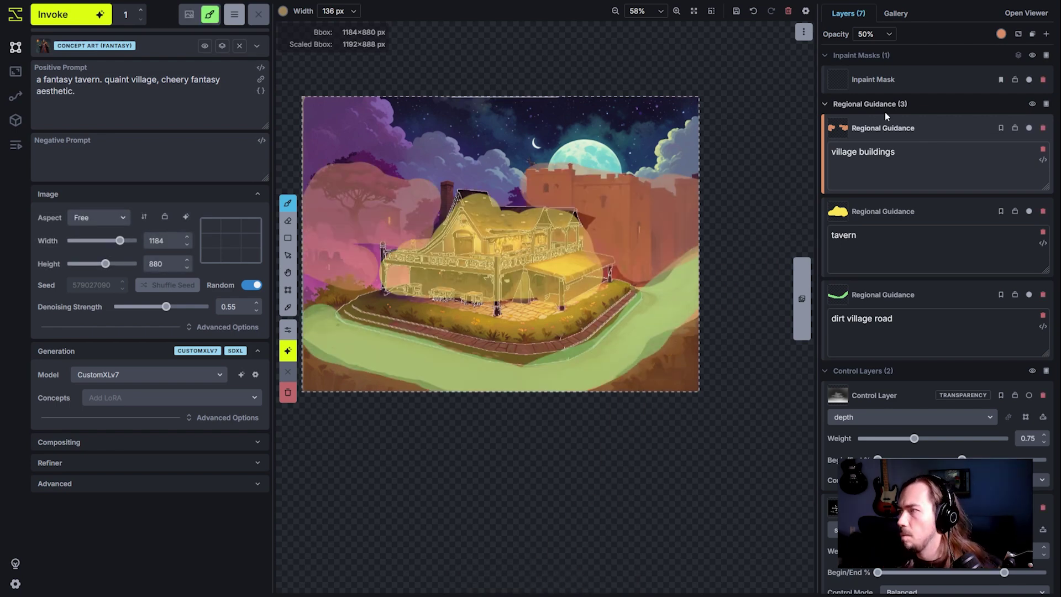
Hide all regional guidance and control layers to view the accepted image unobstructed.
click(1032, 104)
click(1033, 371)
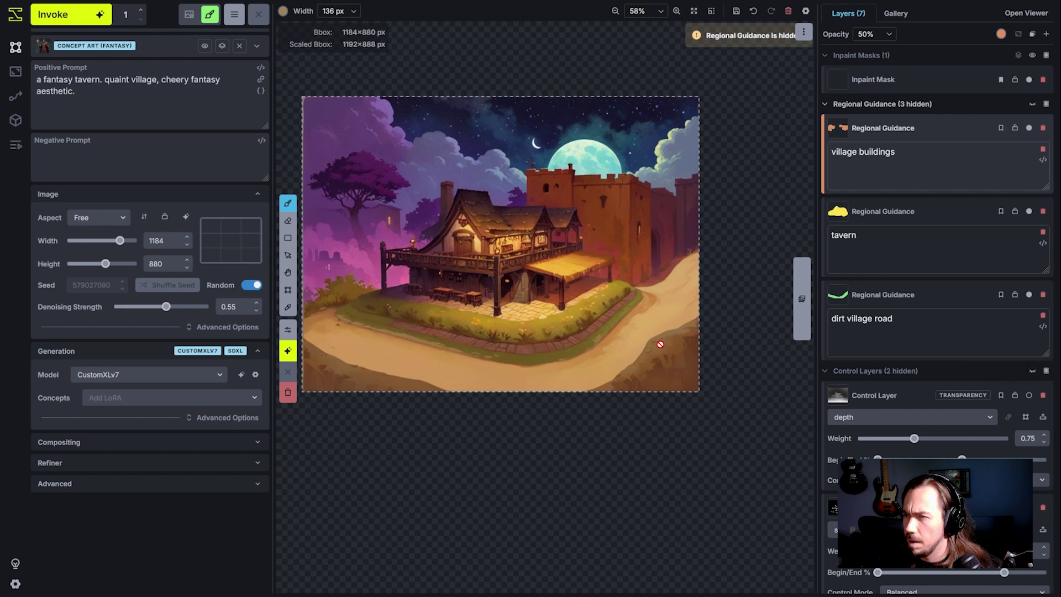
scroll(512, 237, down, 4)
scroll(480, 253, up, 6)
Erase parts of the newest raster layer over the tavern, varying the eraser between 54 px and 131 px, to reveal the earlier version.
scroll(940, 276, down, 2)
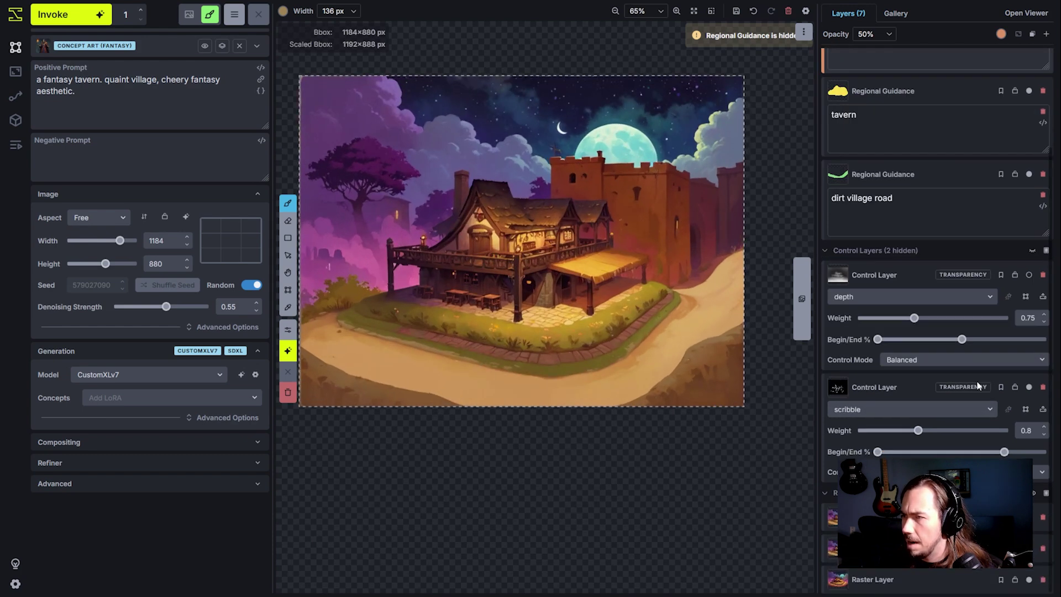
click(829, 517)
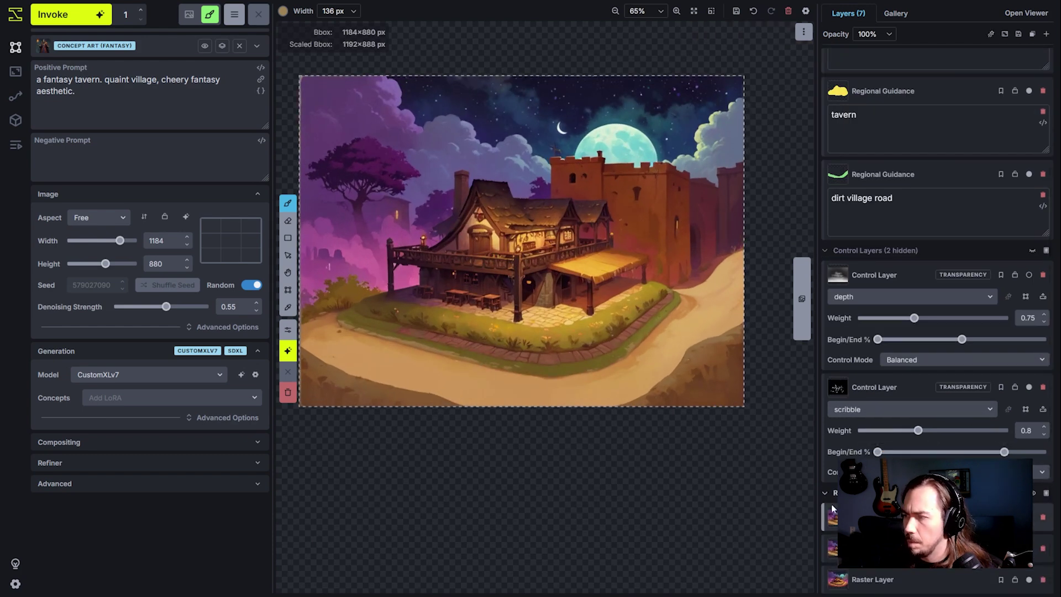
key(e)
key(bracketleft)
key(bracketleft)
key(bracketleft)
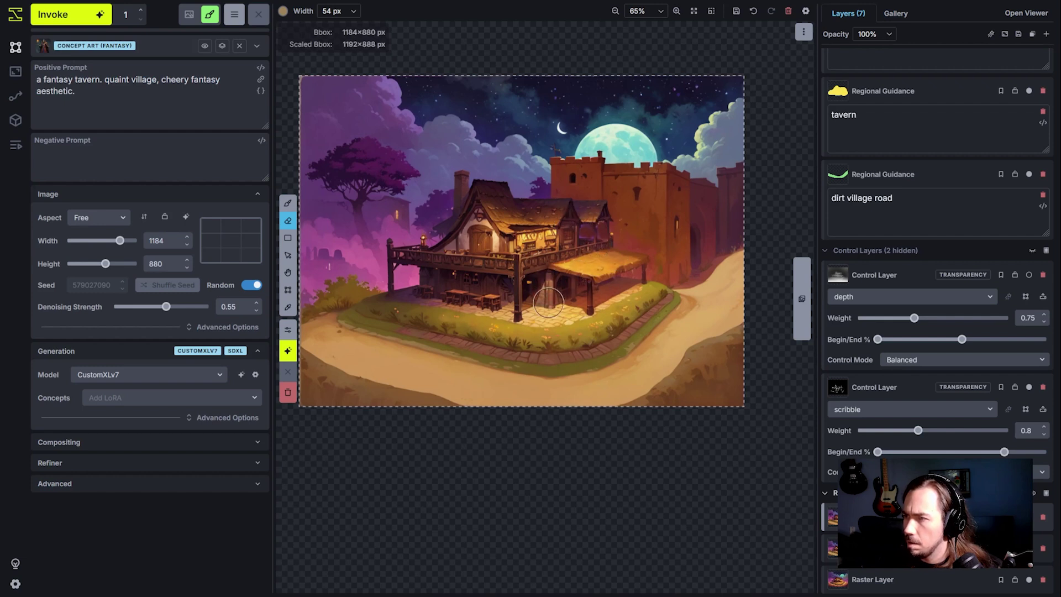
key(bracketright)
key(bracketright)
key(bracketright)
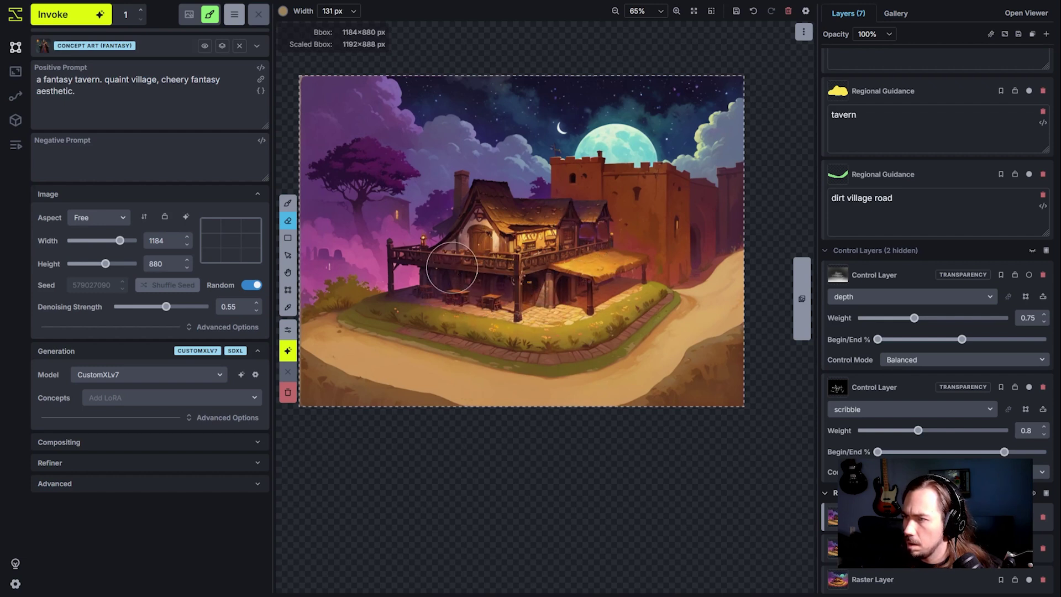
key(bracketleft)
key(bracketleft)
key(bracketleft)
key(bracketleft)
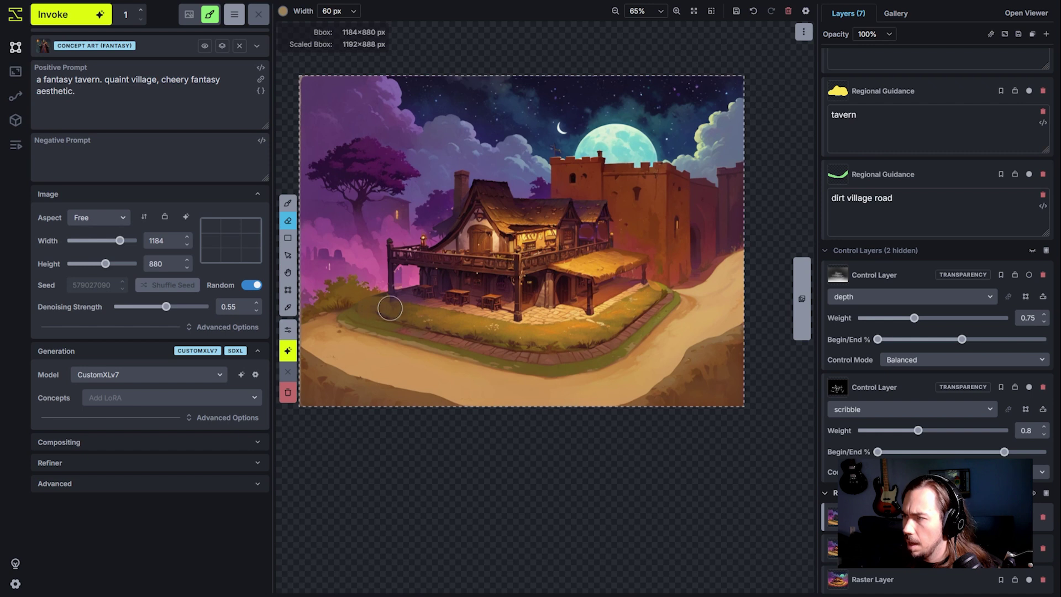
Delete the old depth control layer and create a new control layer from the bounding box, using the depth model.
click(1043, 275)
right_click(451, 215)
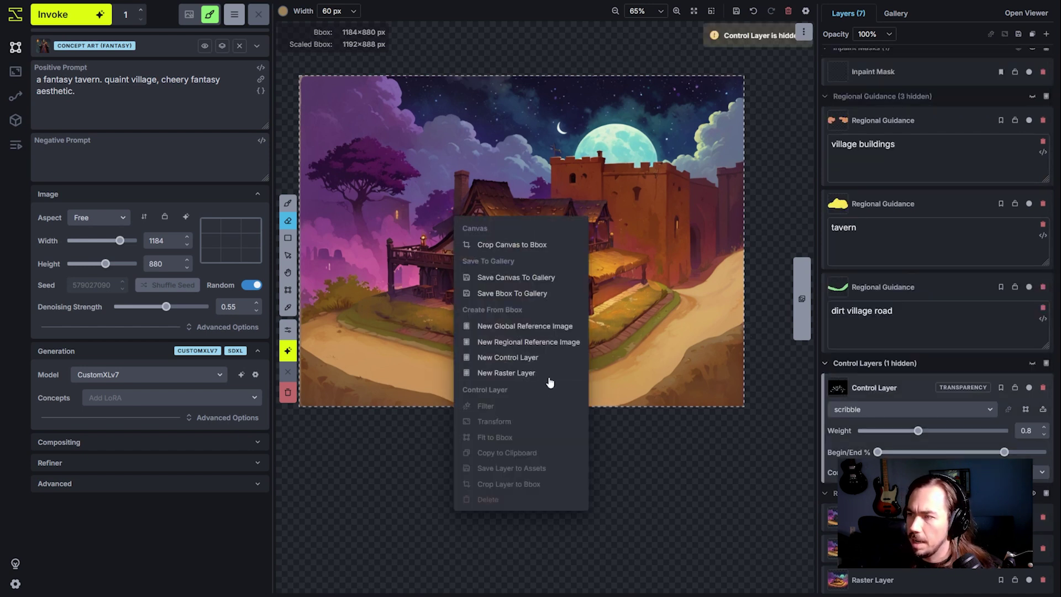
click(535, 364)
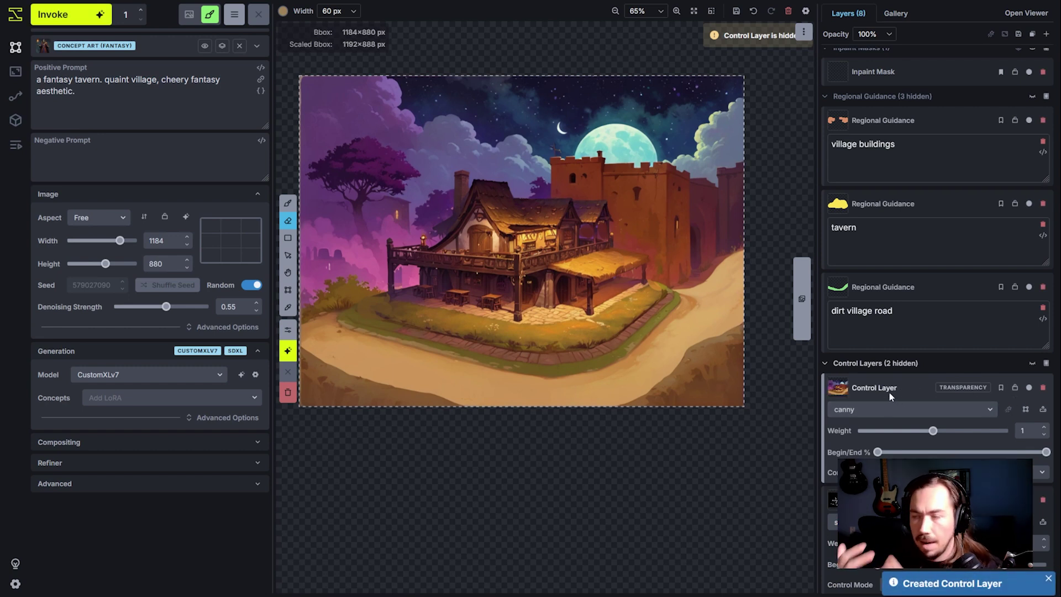
click(904, 408)
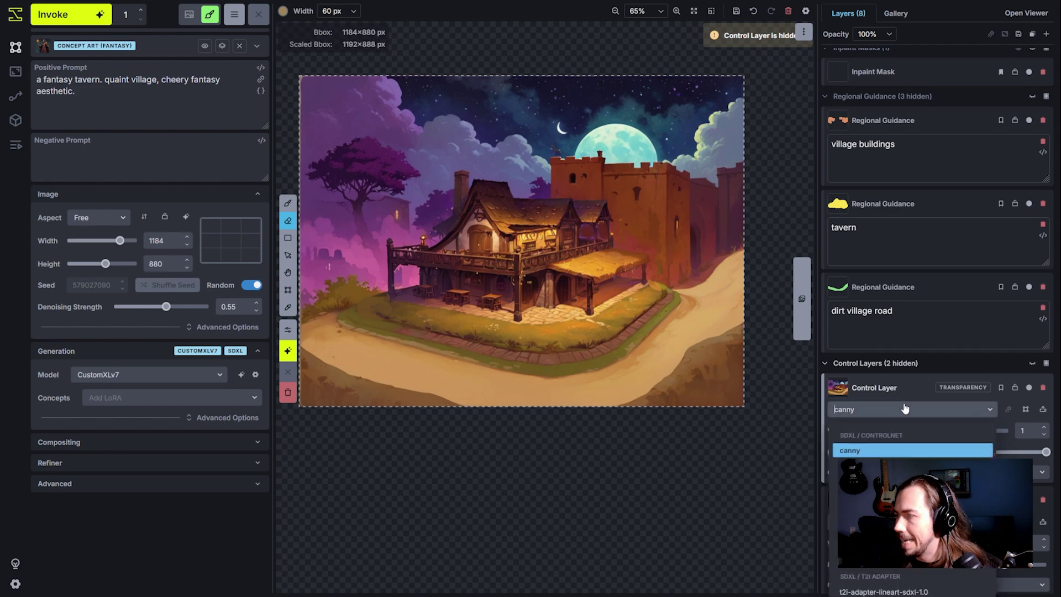
click(912, 476)
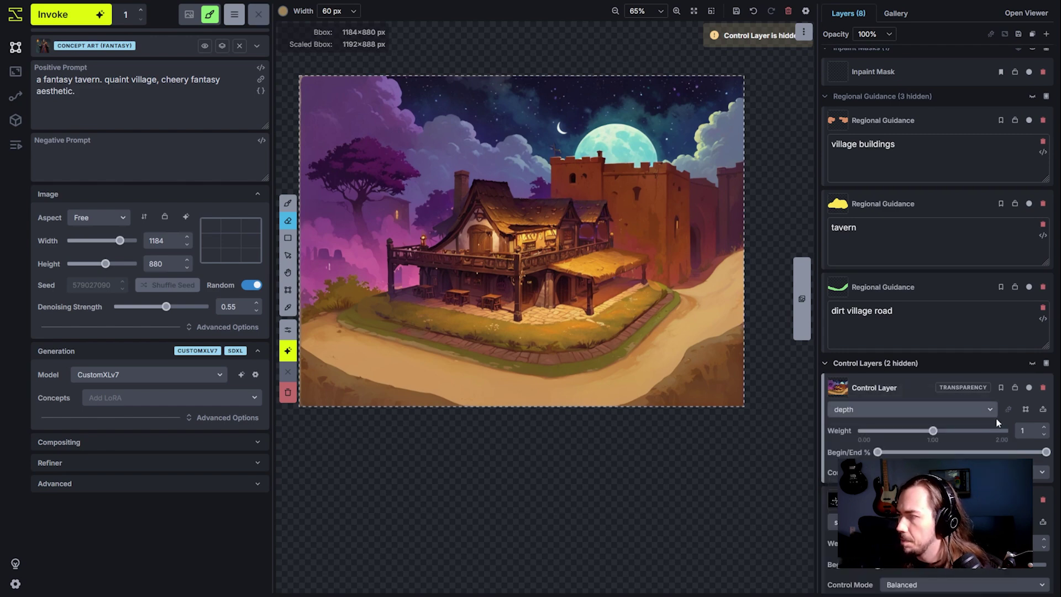
Make the control layers visible on the canvas again and expand their group.
scroll(657, 387, up, 2)
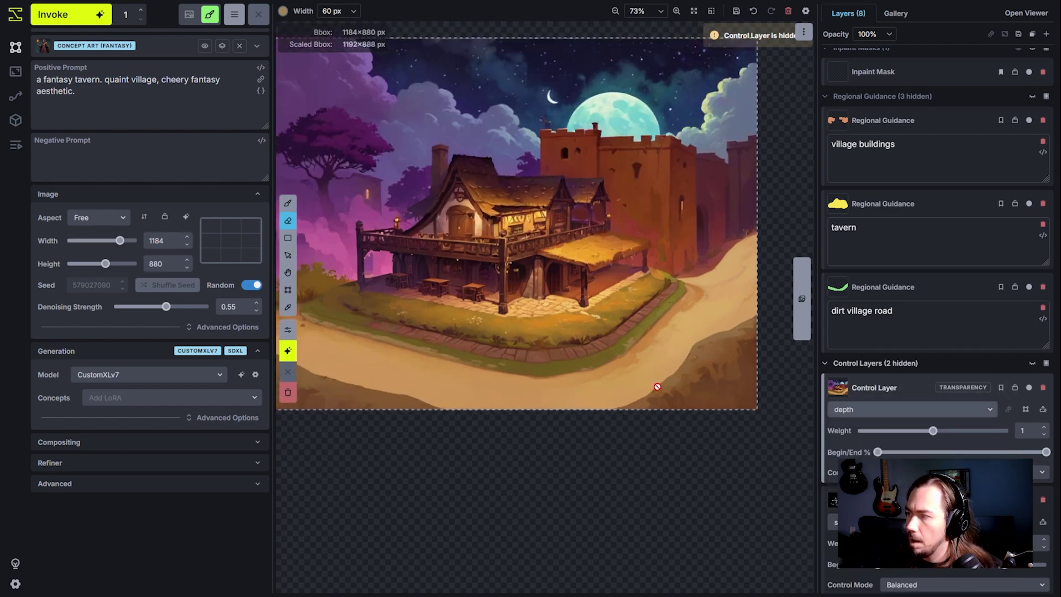
scroll(1005, 402, up, 1)
click(1017, 371)
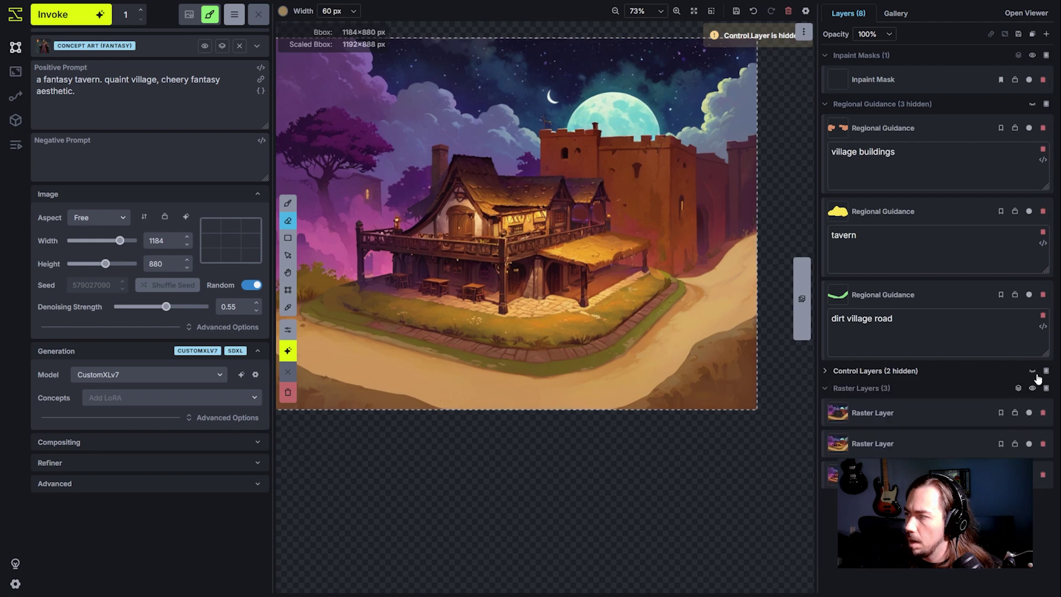
click(1033, 371)
click(872, 371)
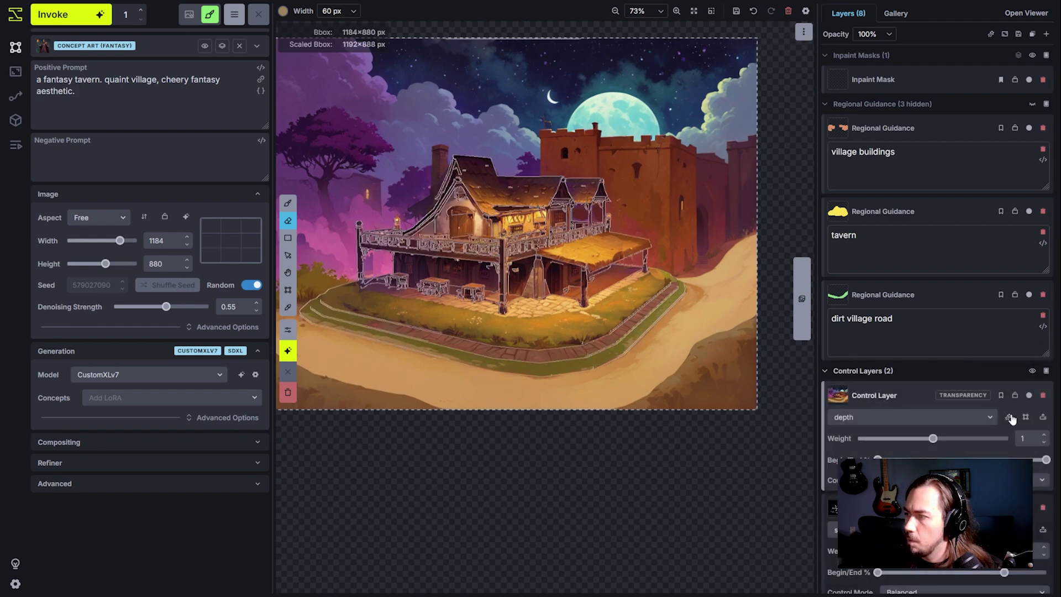
Apply the Depth Anything filter with model size Small v2 to the new control layer, and disable the scribble control layer.
click(1010, 417)
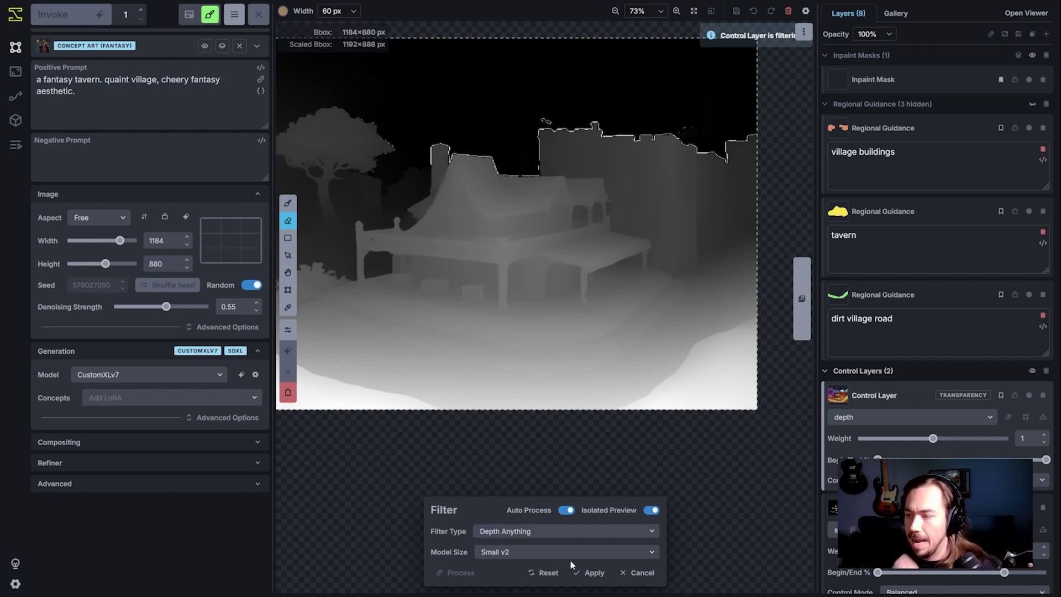
click(585, 573)
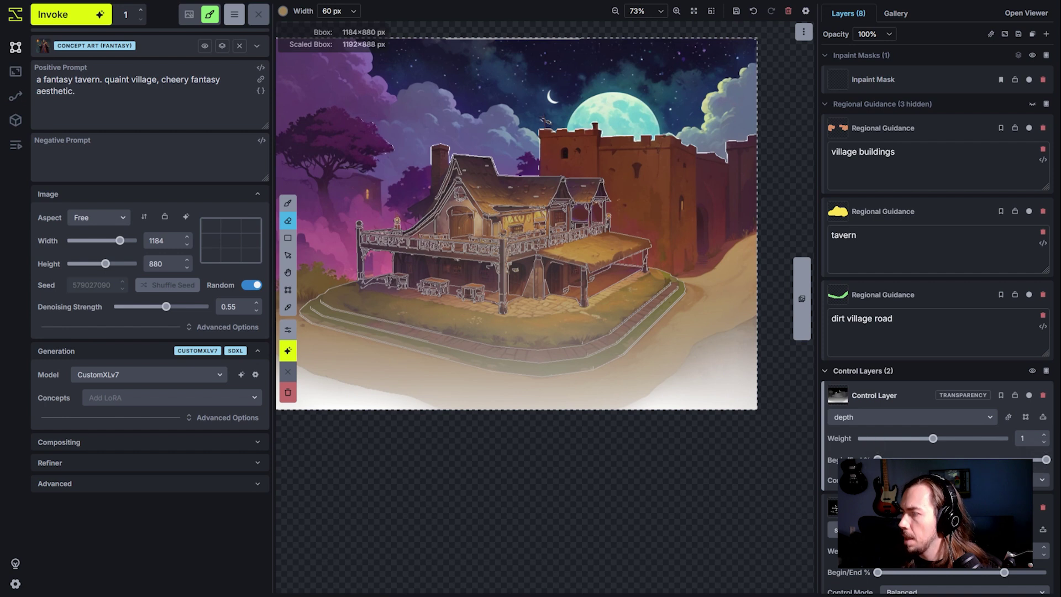
click(1036, 512)
scroll(620, 304, down, 2)
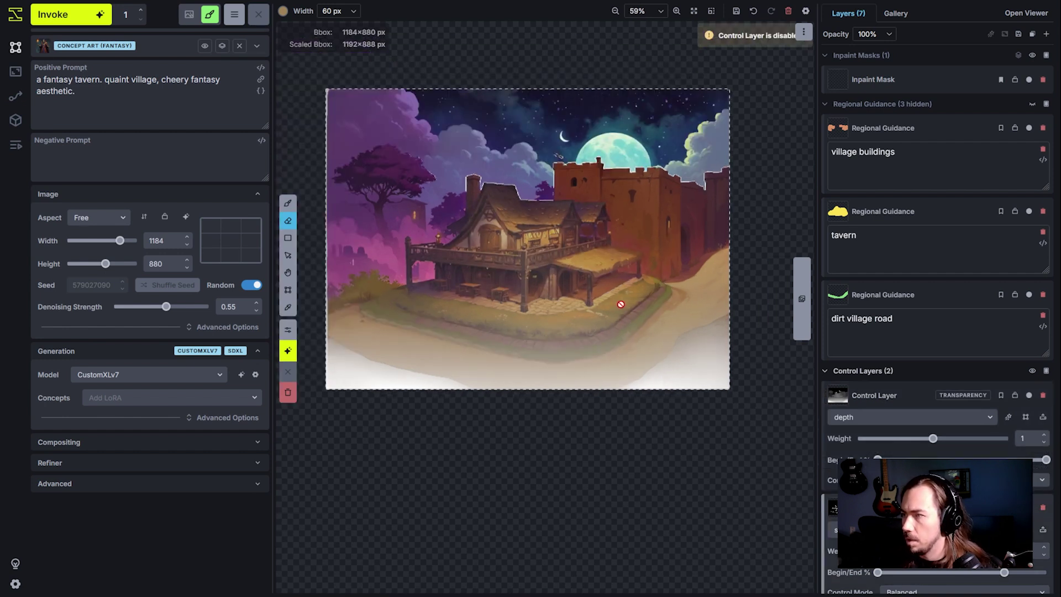
Paint the inpaint mask over the castle walls behind the tavern with a 136 px brush.
click(908, 83)
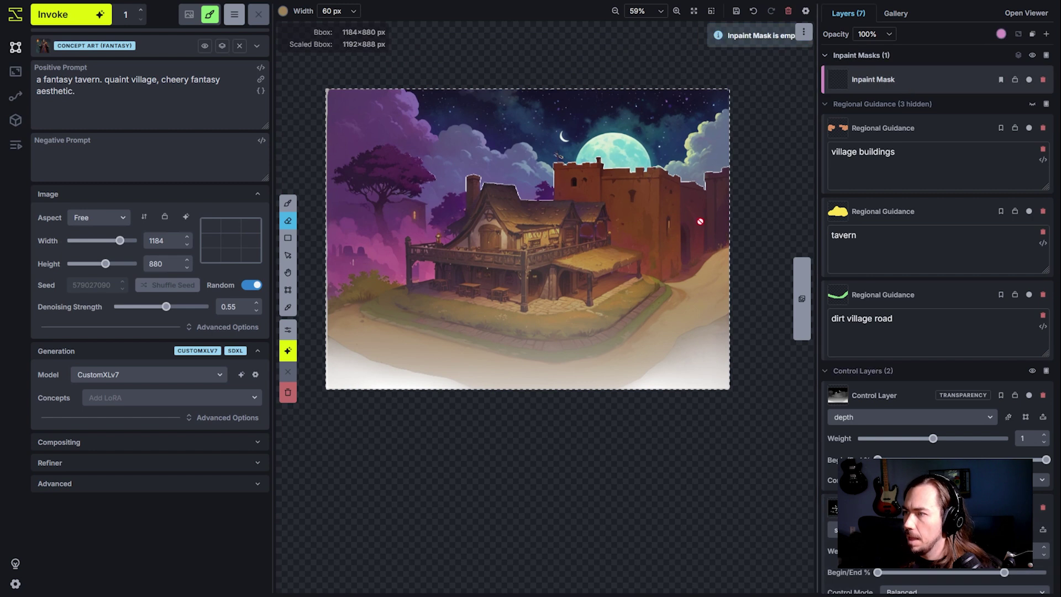
scroll(685, 224, up, 1)
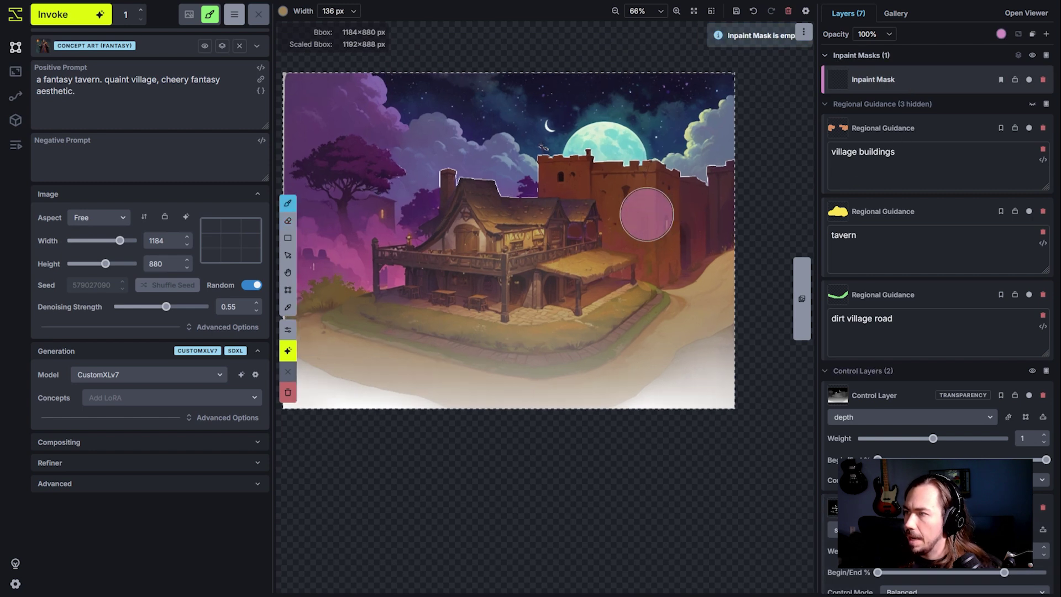
mouse_move(626, 227)
mouse_down()
mouse_move(620, 202)
mouse_move(557, 169)
mouse_move(624, 225)
mouse_move(652, 182)
mouse_move(660, 271)
mouse_move(685, 207)
mouse_up()
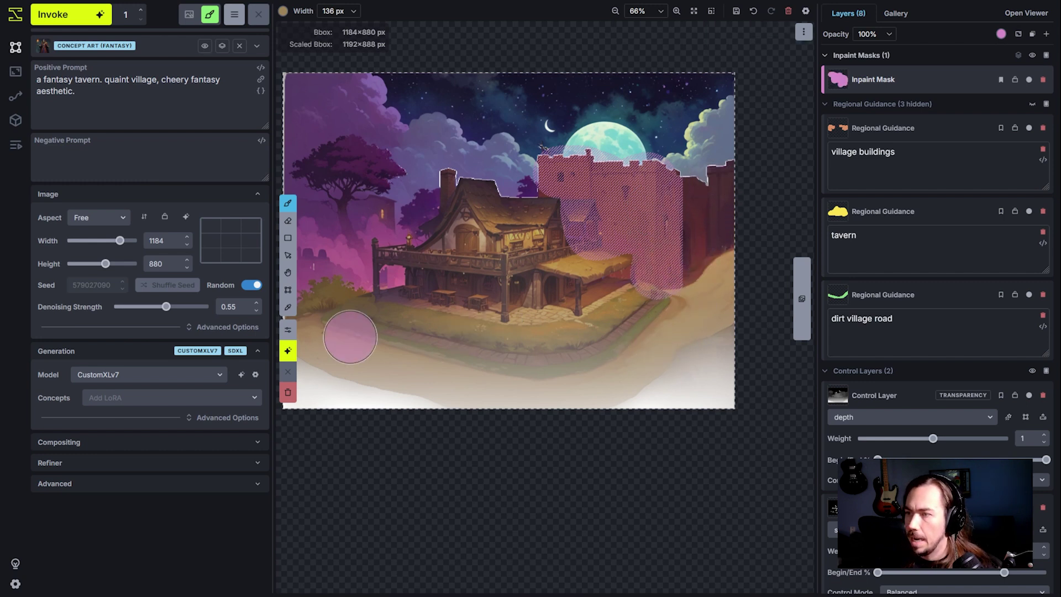
key(c)
drag(588, 317, 627, 324)
key(b)
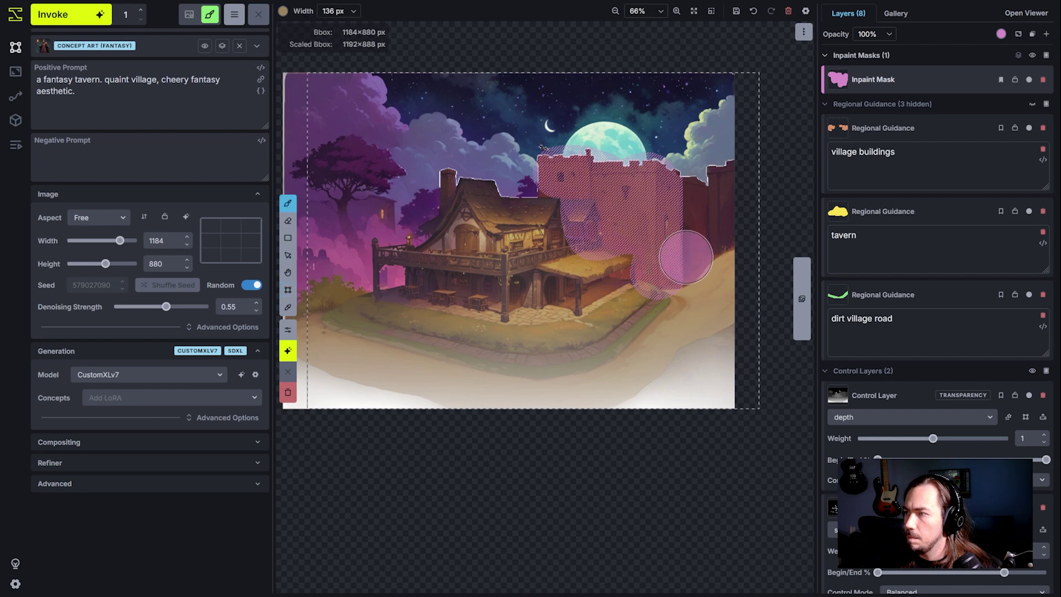
key(c)
drag(715, 267, 691, 268)
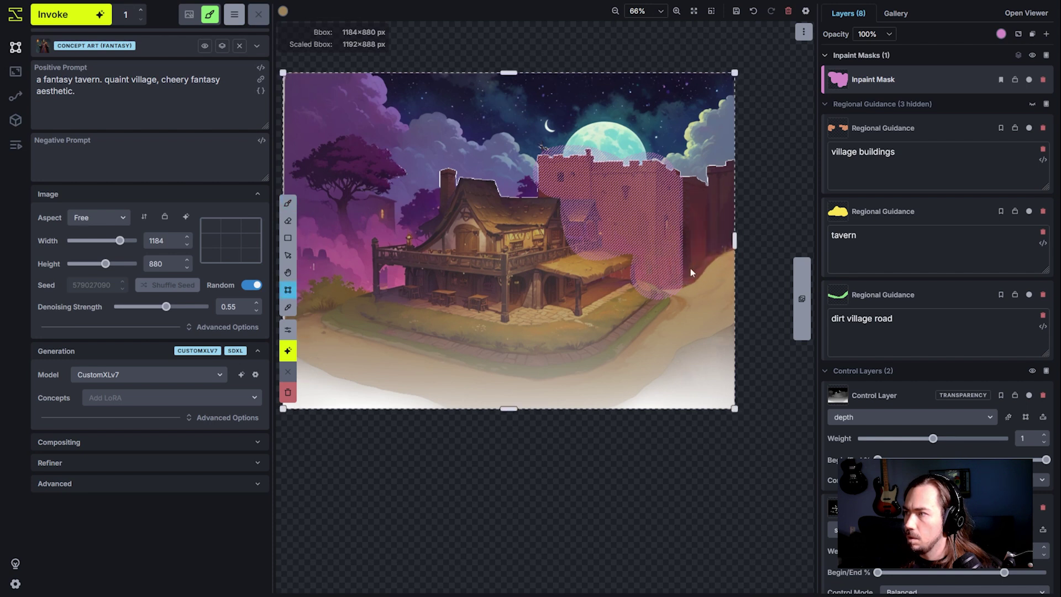
Extend the inpaint mask over the remaining castle walls and the purple trees beside the tavern with a 156 px brush.
key(b)
mouse_move(337, 258)
mouse_down()
mouse_move(354, 219)
mouse_move(337, 201)
mouse_move(375, 216)
mouse_move(410, 199)
mouse_move(386, 225)
mouse_move(396, 212)
mouse_move(368, 190)
mouse_move(378, 189)
mouse_move(373, 181)
mouse_move(337, 166)
mouse_move(328, 183)
mouse_move(347, 168)
mouse_move(319, 220)
mouse_move(334, 301)
mouse_up()
scroll(334, 301, down, 1)
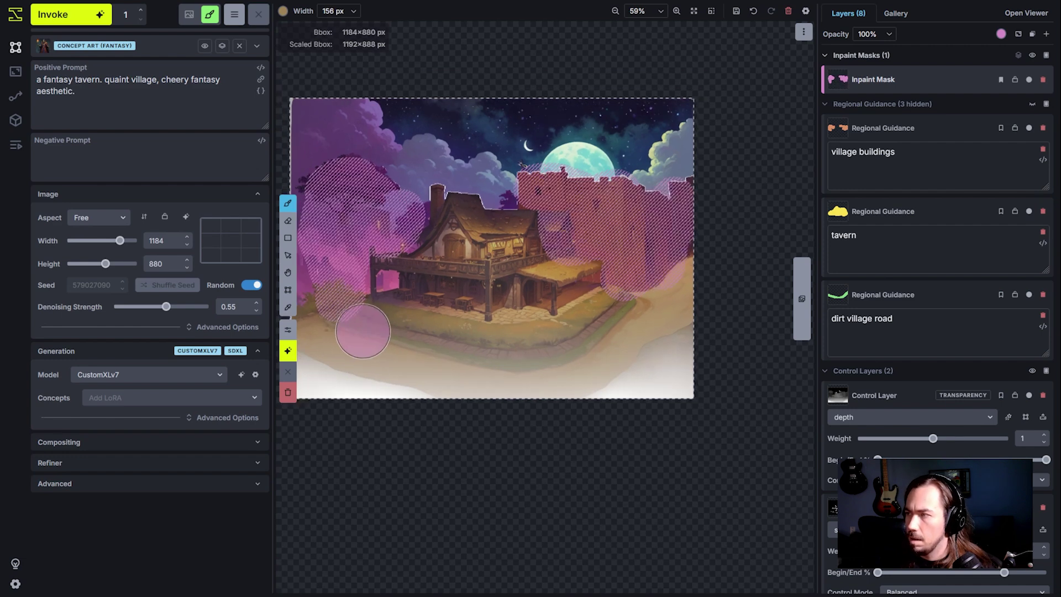
Extend the inpaint mask over the dirt road and foreground, and fill in the tree area with a 176 px brush.
key(h)
drag(399, 339, 477, 360)
key(b)
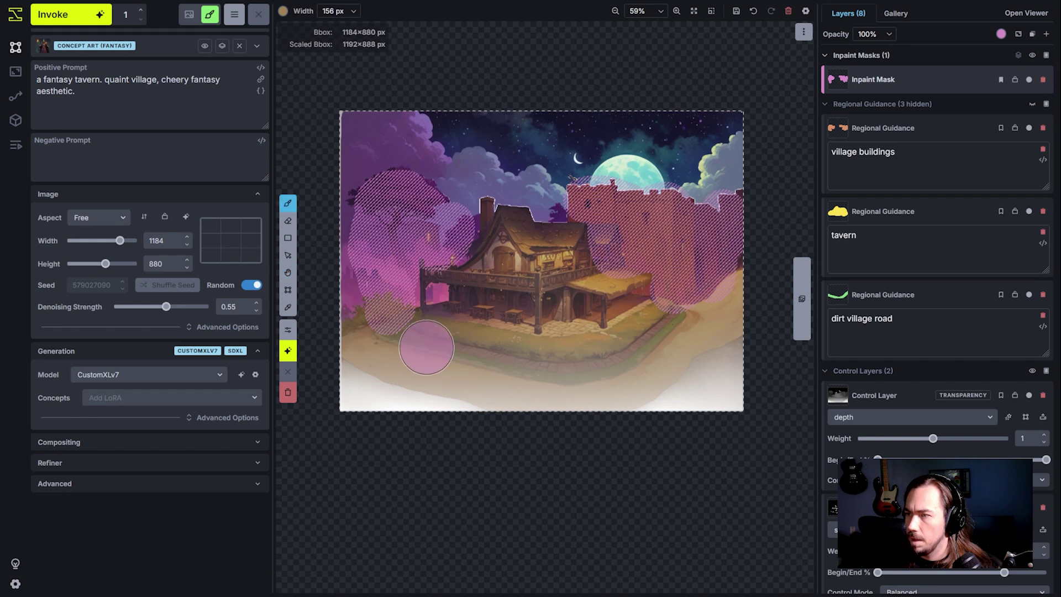
mouse_move(382, 312)
mouse_down()
mouse_move(393, 343)
mouse_move(490, 366)
mouse_move(640, 367)
mouse_move(718, 307)
mouse_move(722, 385)
mouse_move(496, 412)
mouse_move(373, 395)
mouse_move(350, 344)
mouse_move(372, 367)
mouse_move(367, 355)
mouse_up()
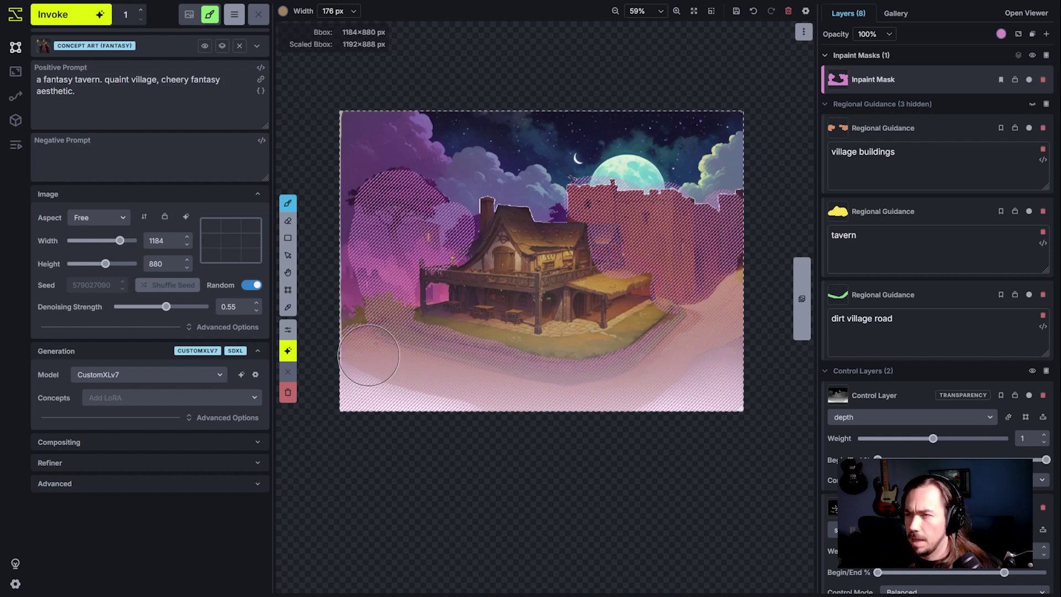
key(bracketright)
mouse_move(374, 199)
mouse_down()
mouse_move(419, 202)
mouse_move(407, 215)
mouse_move(403, 254)
mouse_move(401, 239)
mouse_move(420, 247)
mouse_move(402, 218)
mouse_move(423, 227)
mouse_move(442, 216)
mouse_up()
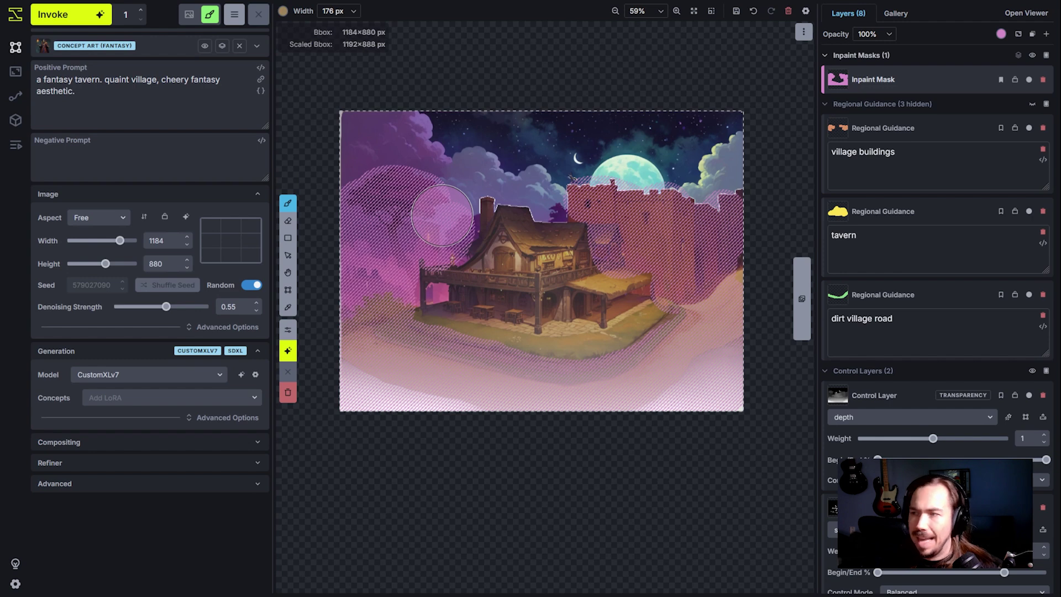
Set the denoising strength to 0.65 and generate new content for the masked surroundings.
scroll(442, 216, up, 5)
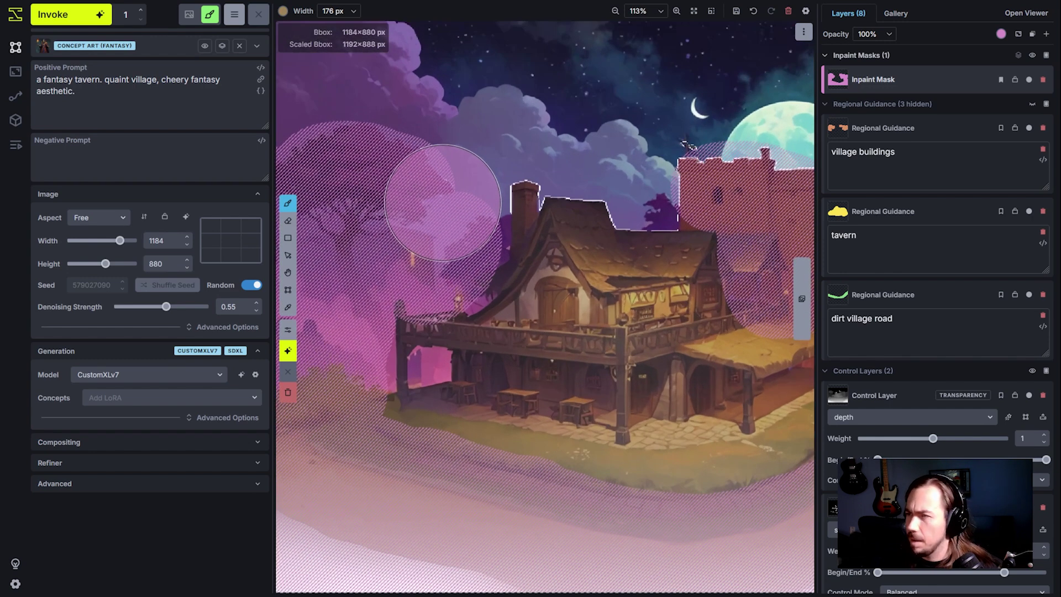
scroll(442, 202, down, 3)
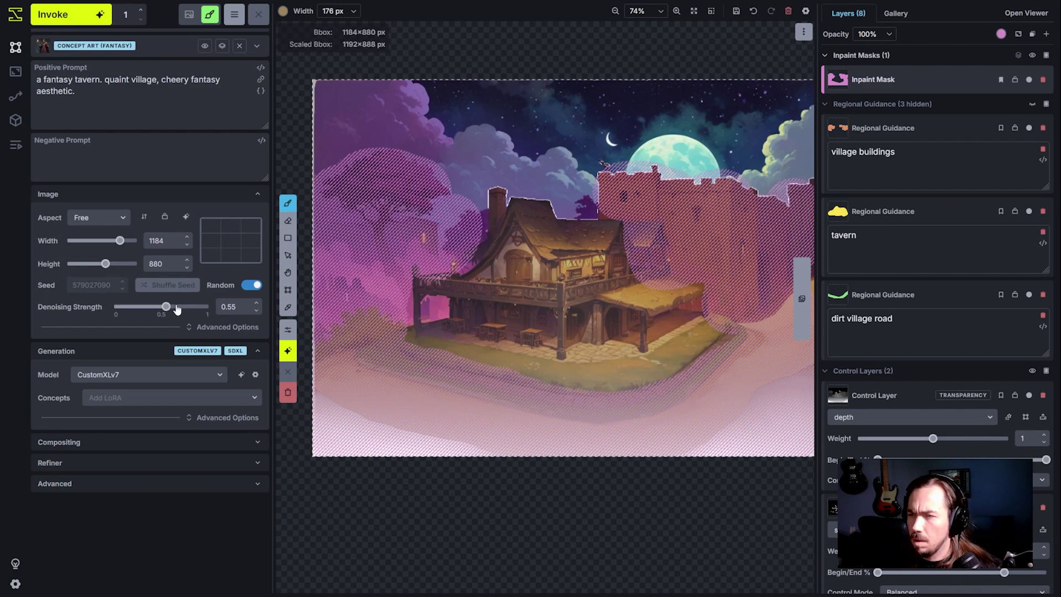
click(89, 21)
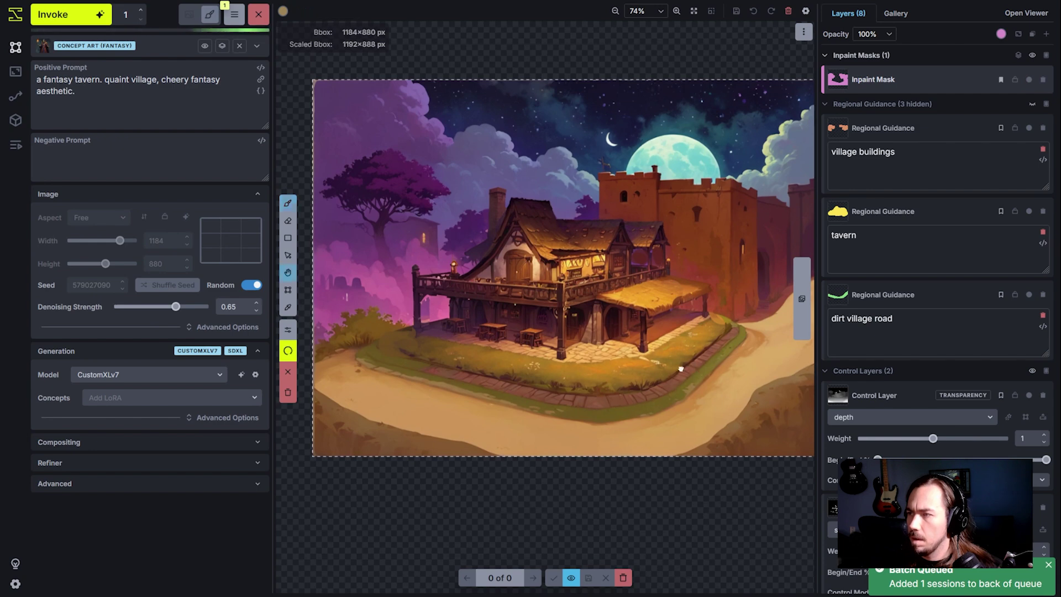
Set the depth control layer's weight to 0.4 with an earlier end point, regenerate the masked surroundings, and accept the result.
drag(691, 368, 642, 365)
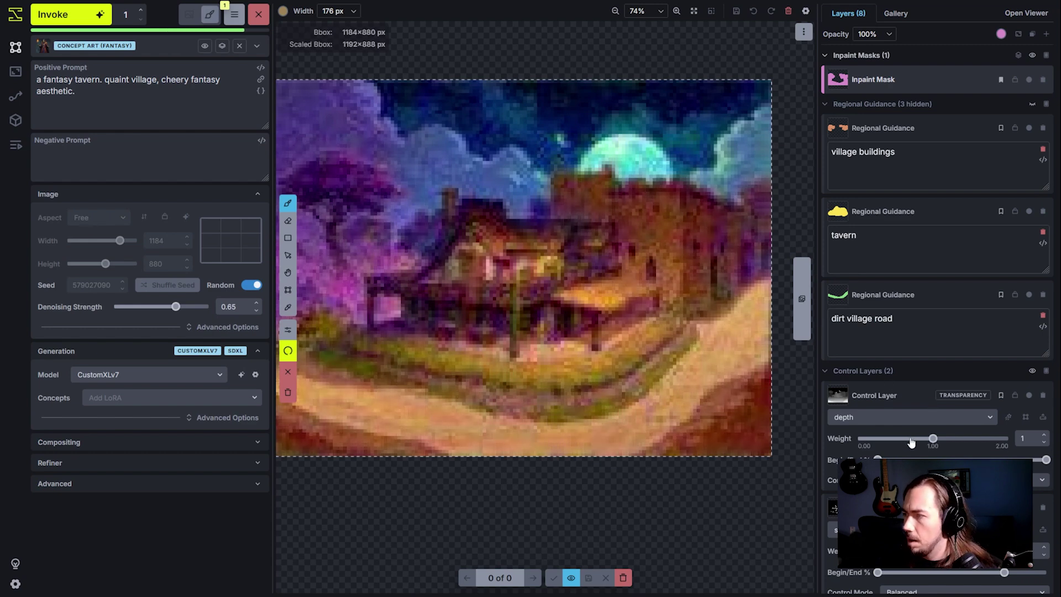
drag(911, 439, 903, 441)
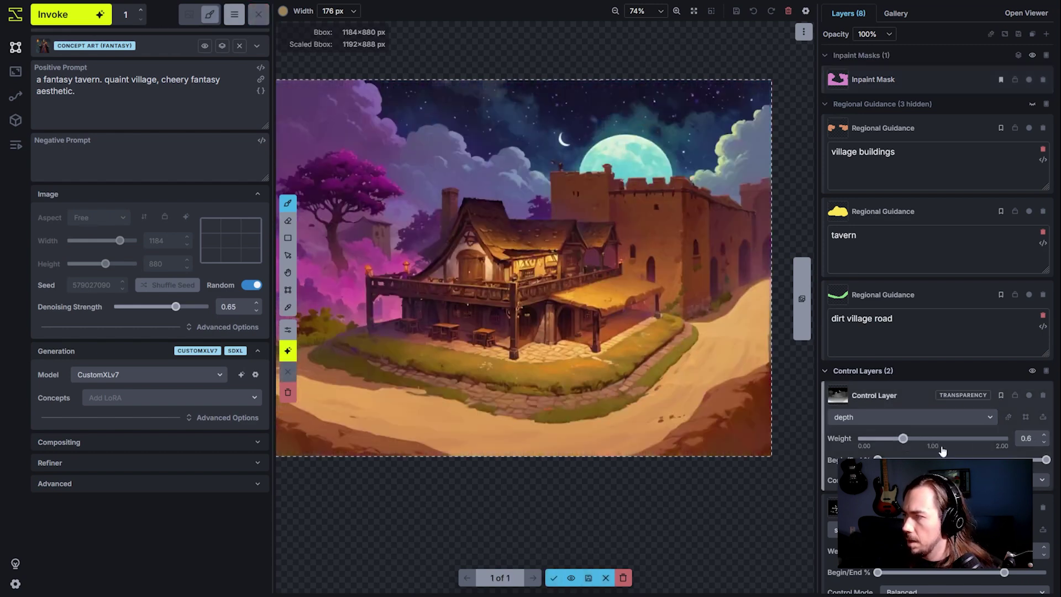
drag(1047, 459, 996, 459)
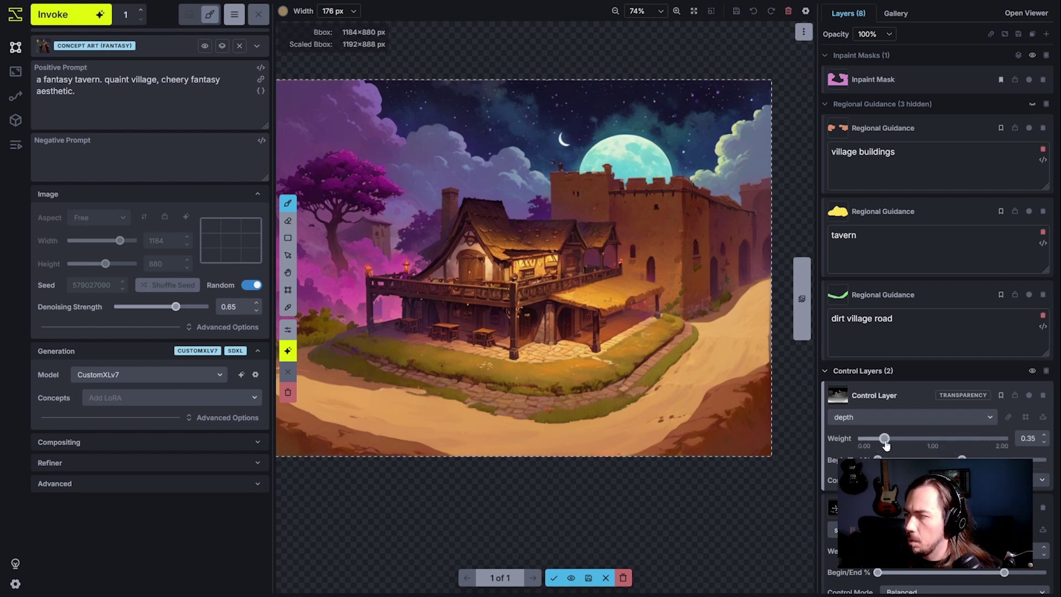
click(88, 25)
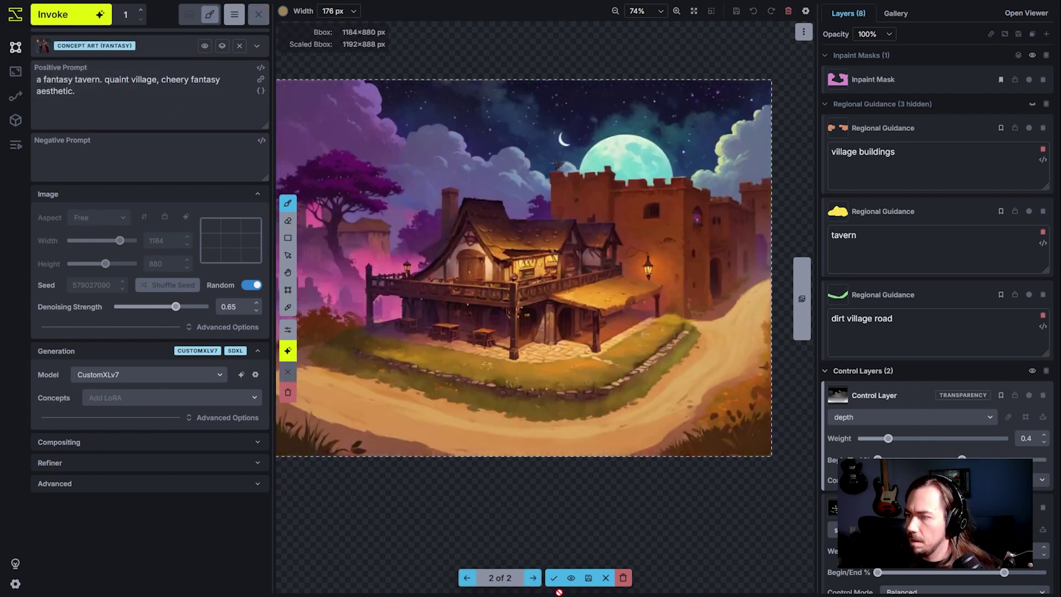
click(554, 575)
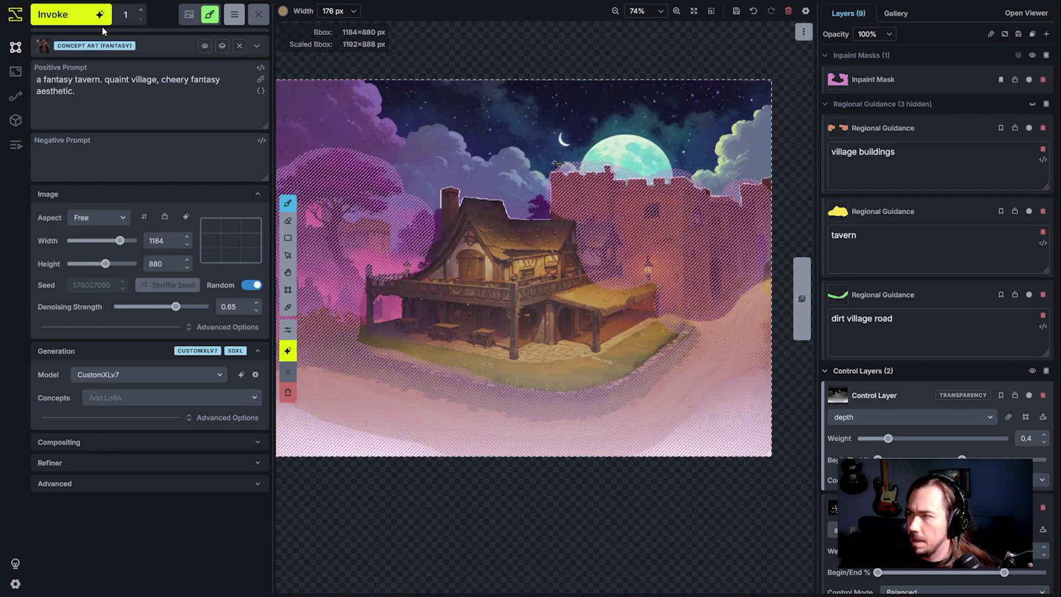
Generate further variations of the masked surroundings with depth weights 0.4, 0.15 and 0.25, and accept the 0.25 version.
click(44, 23)
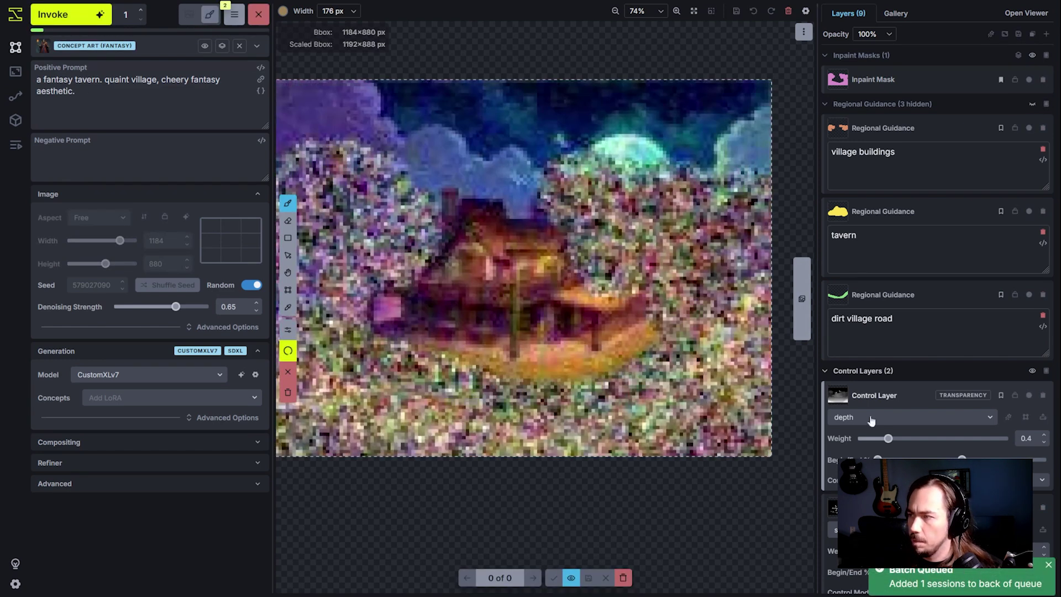
drag(879, 443, 873, 442)
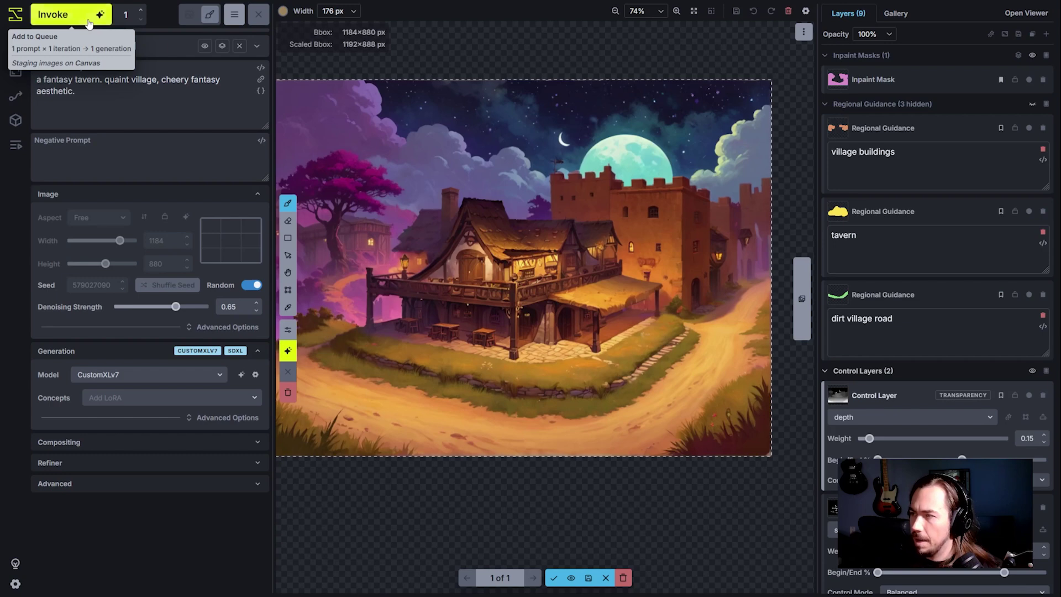
click(88, 22)
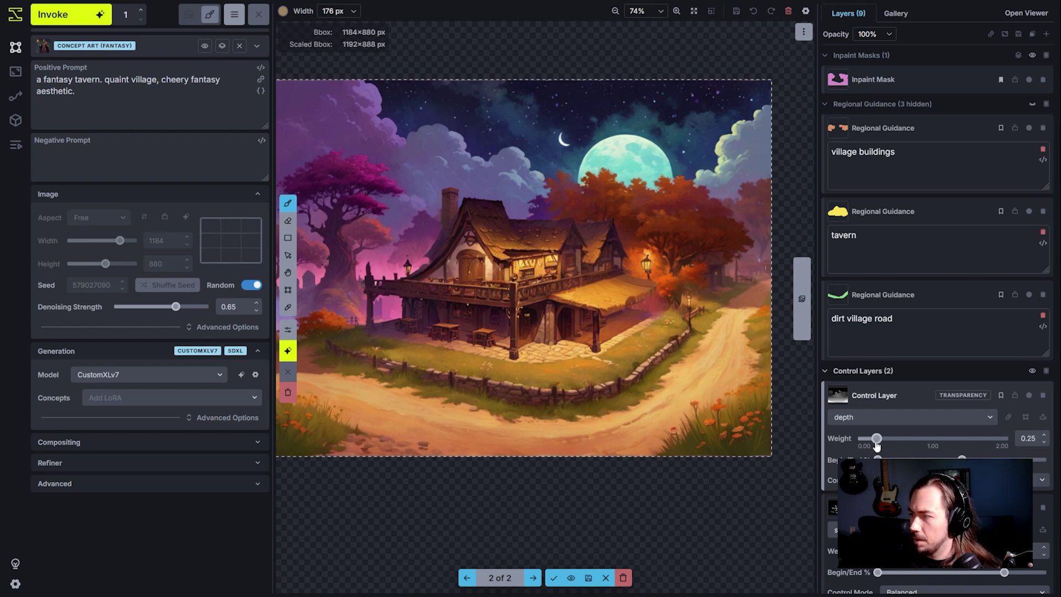
click(88, 16)
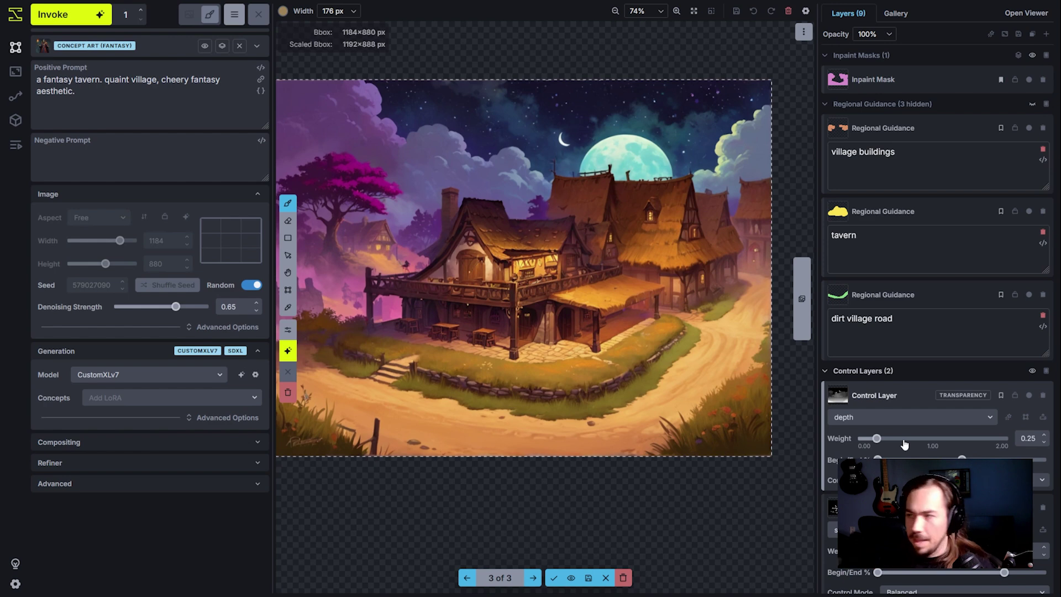
click(554, 578)
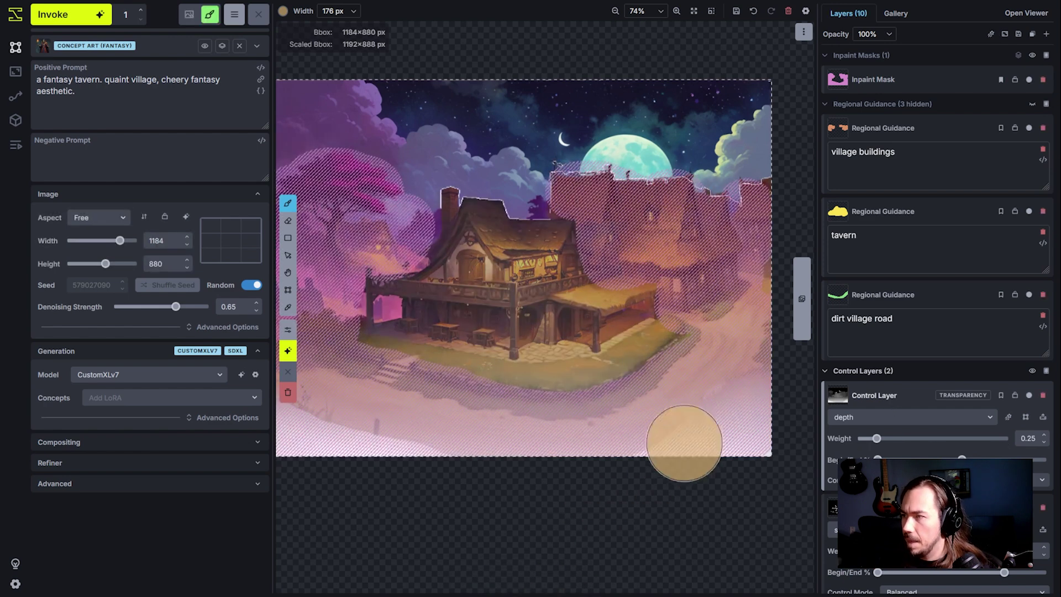
Hide all raster layers and the inpaint mask to isolate the control layers on the canvas.
scroll(1014, 394, down, 3)
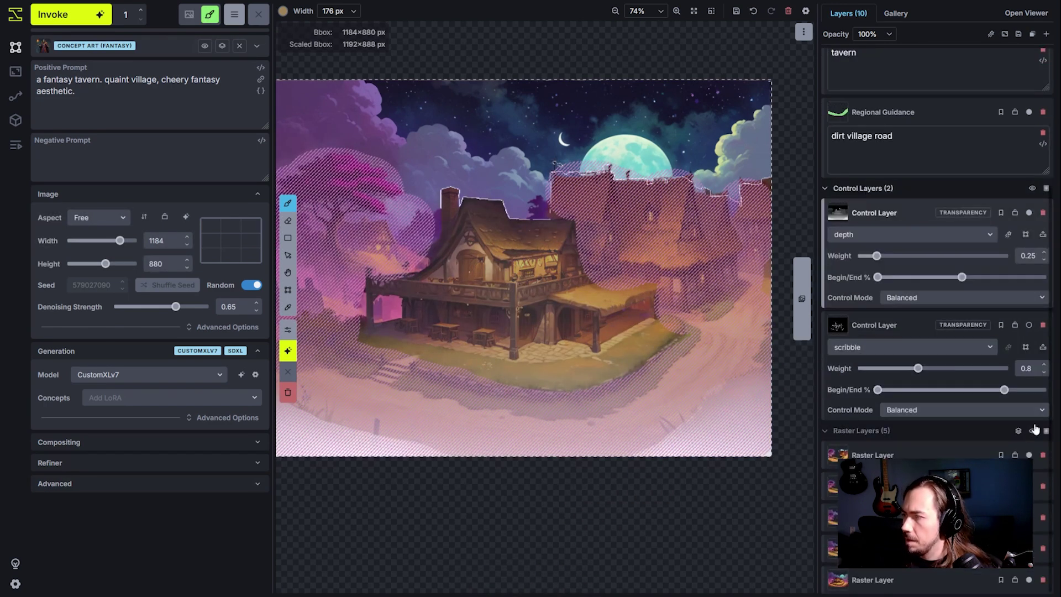
click(1032, 429)
scroll(1023, 387, up, 3)
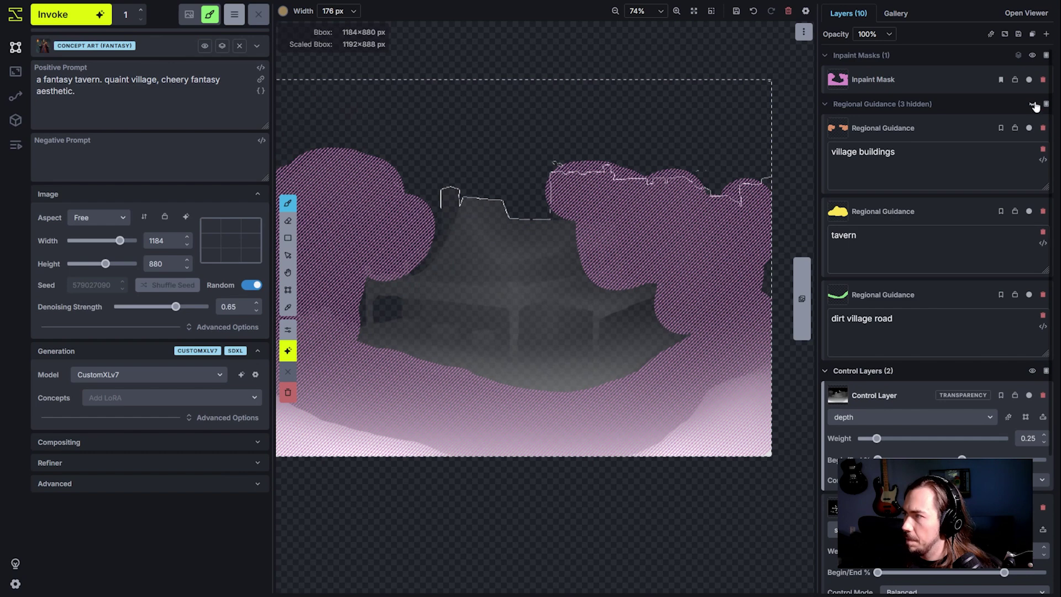
click(1032, 55)
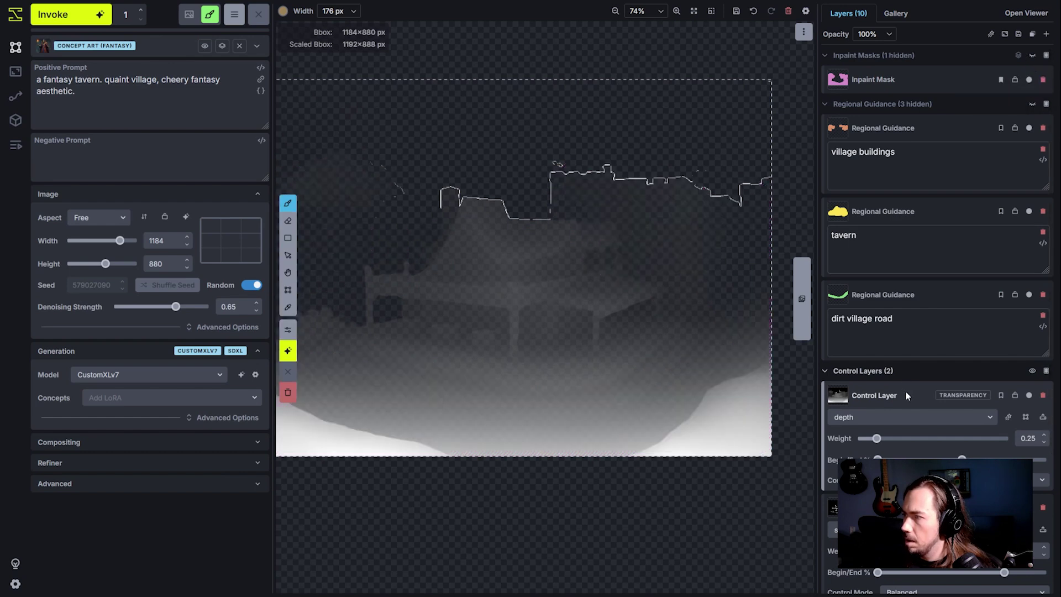
Disable the transparency effect on the depth control layer and examine its depth map around the castle walls and tavern.
right_click(907, 394)
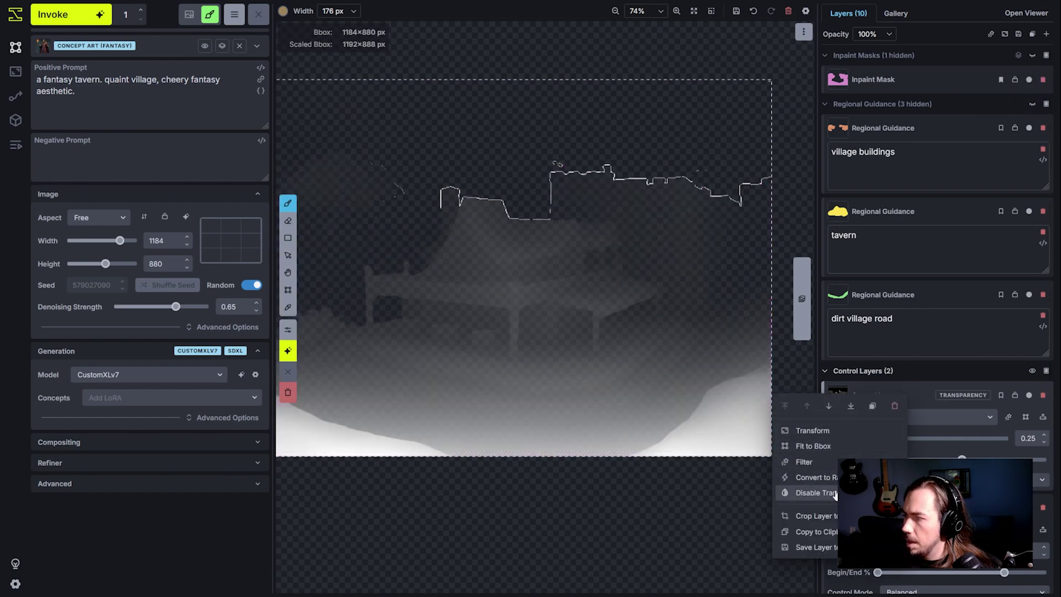
click(816, 492)
scroll(735, 289, up, 5)
scroll(710, 391, down, 2)
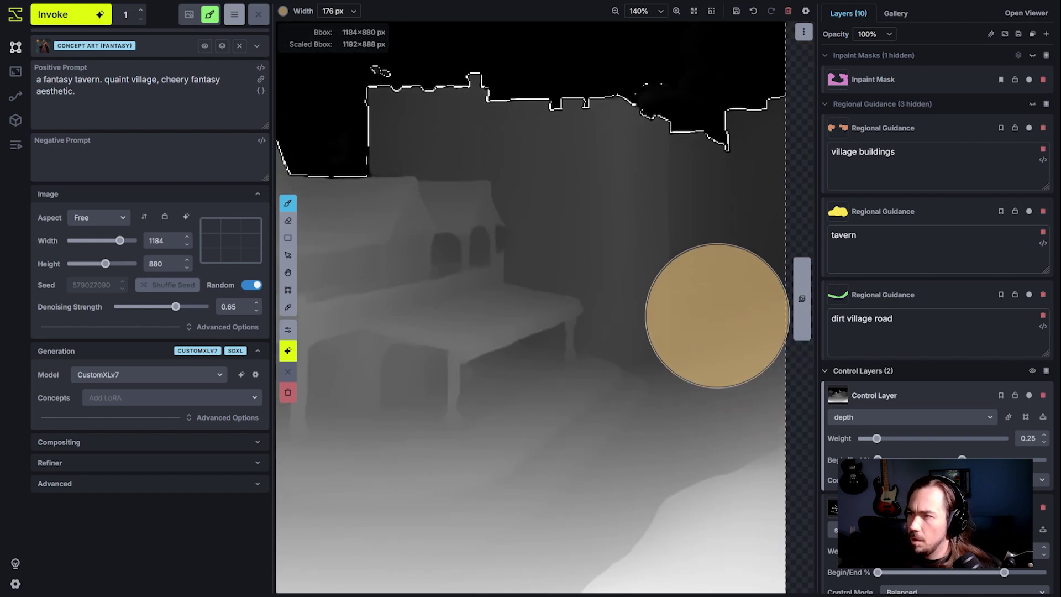
scroll(641, 182, down, 2)
scroll(923, 446, down, 3)
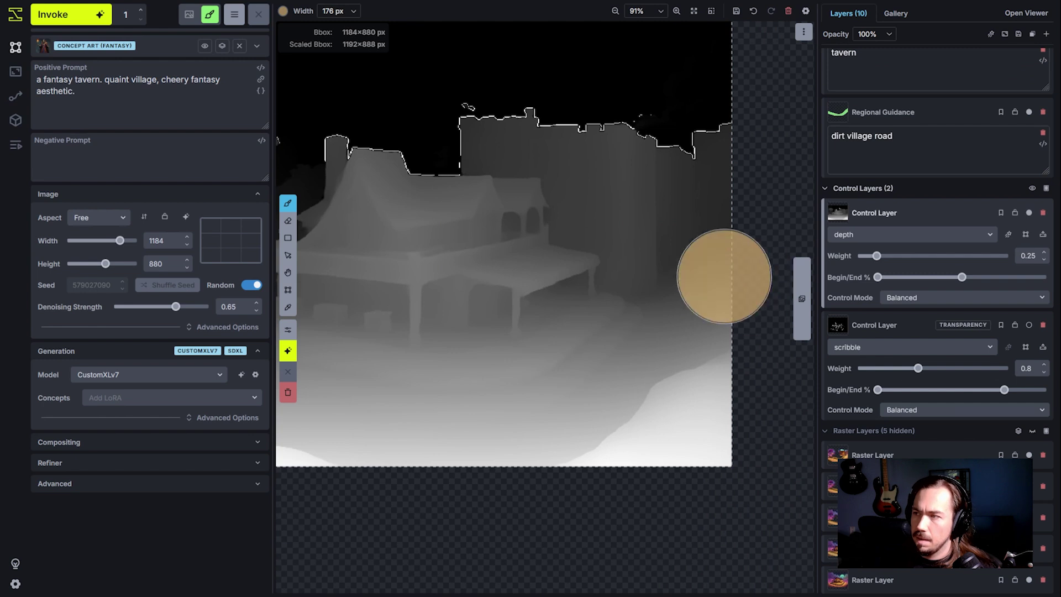
scroll(628, 219, up, 2)
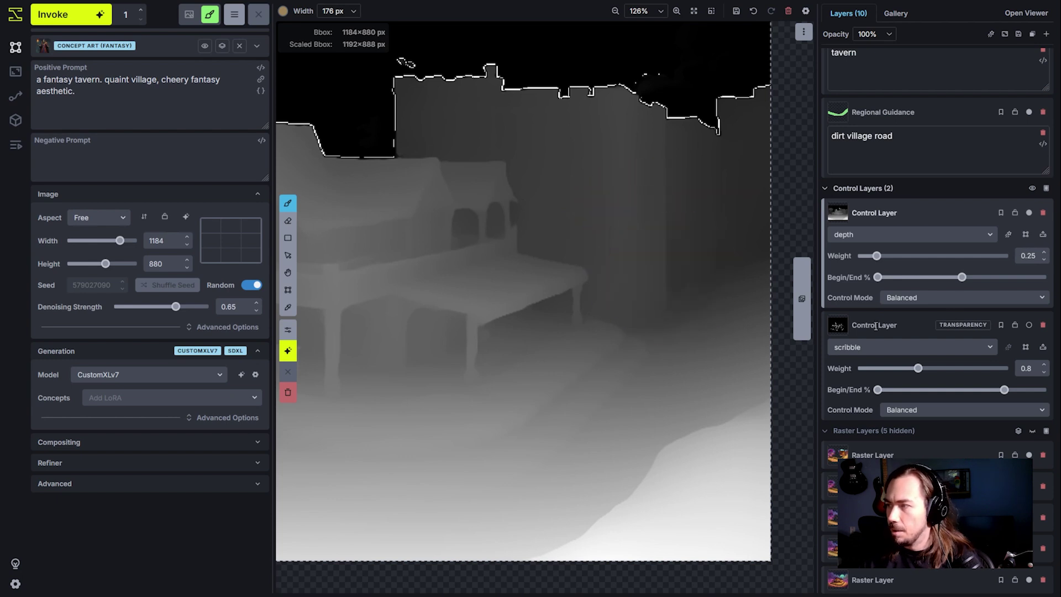
double_click(881, 257)
click(875, 262)
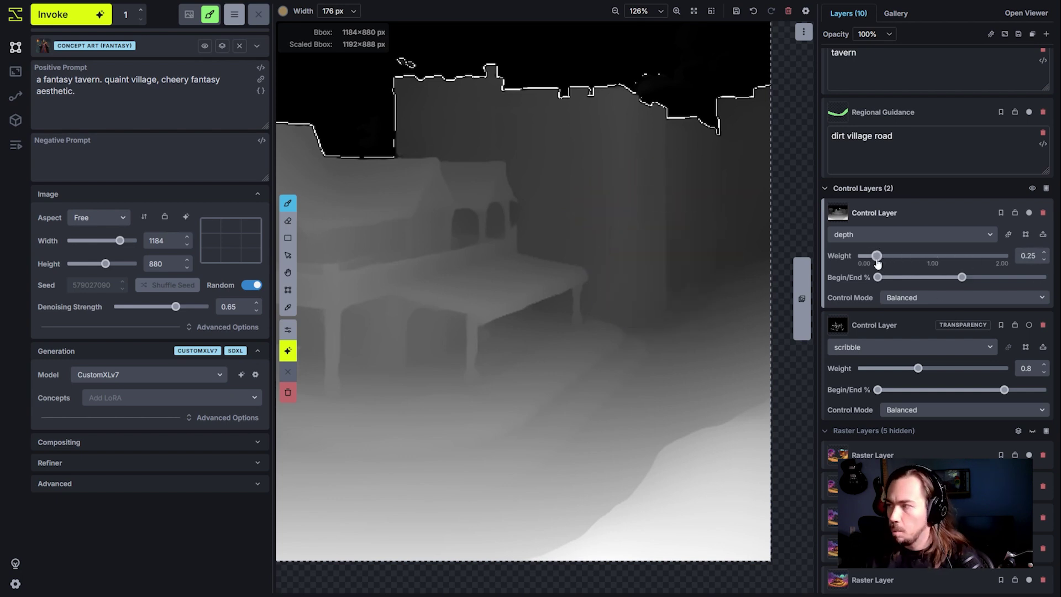
drag(876, 262, 878, 263)
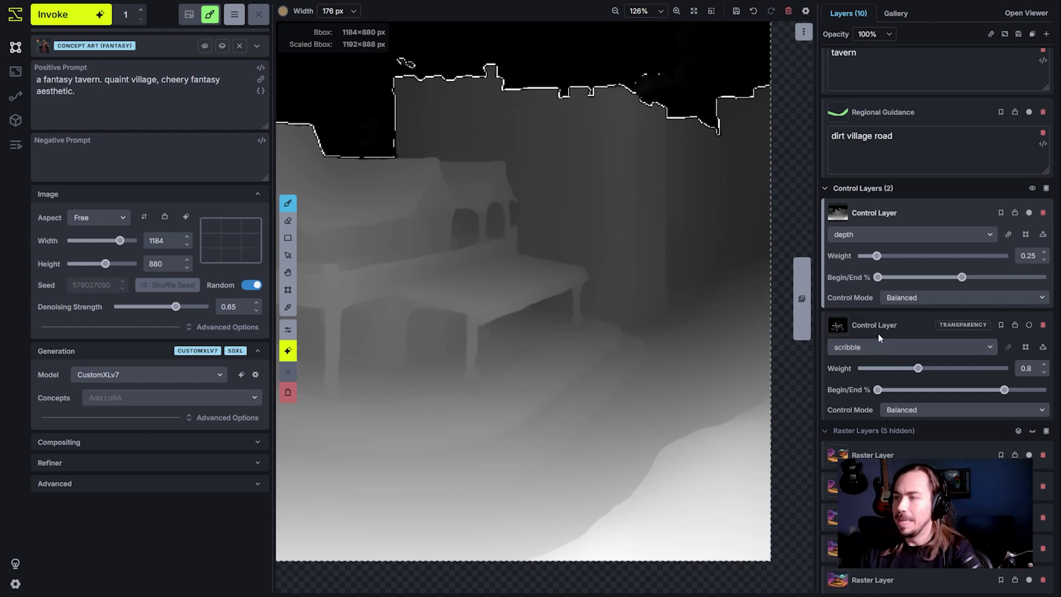
Restore the depth layer's transparency effect, show the raster layers again, and hide the control layers.
scroll(1022, 337, up, 3)
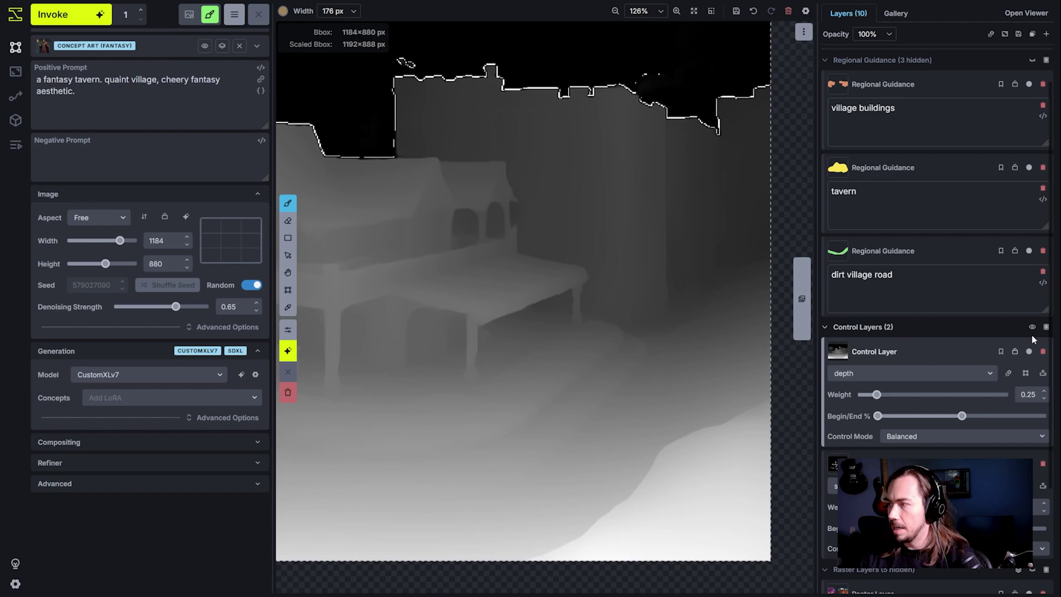
right_click(981, 348)
click(928, 449)
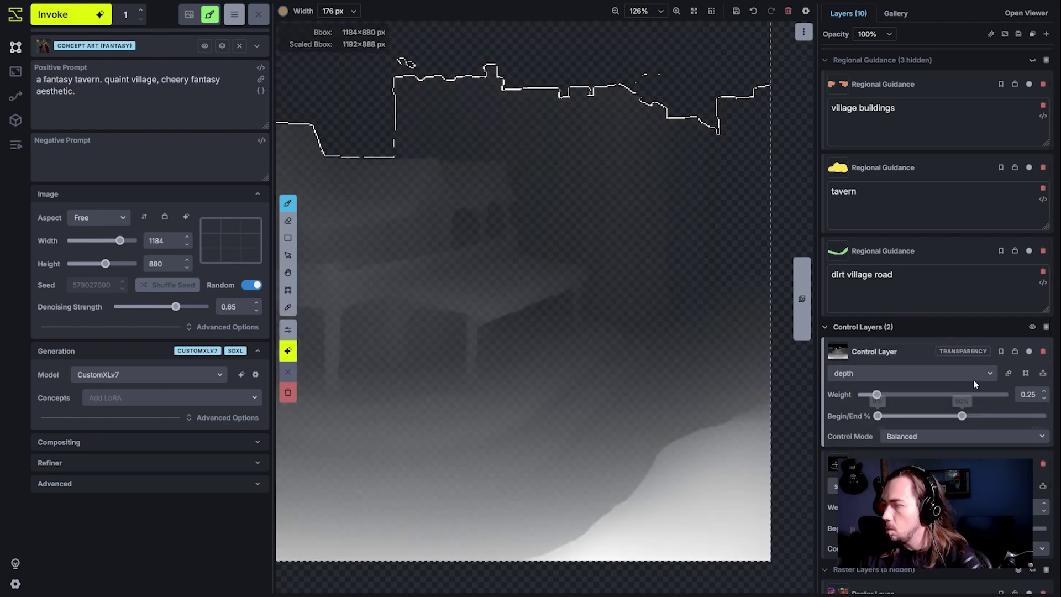
scroll(973, 379, down, 3)
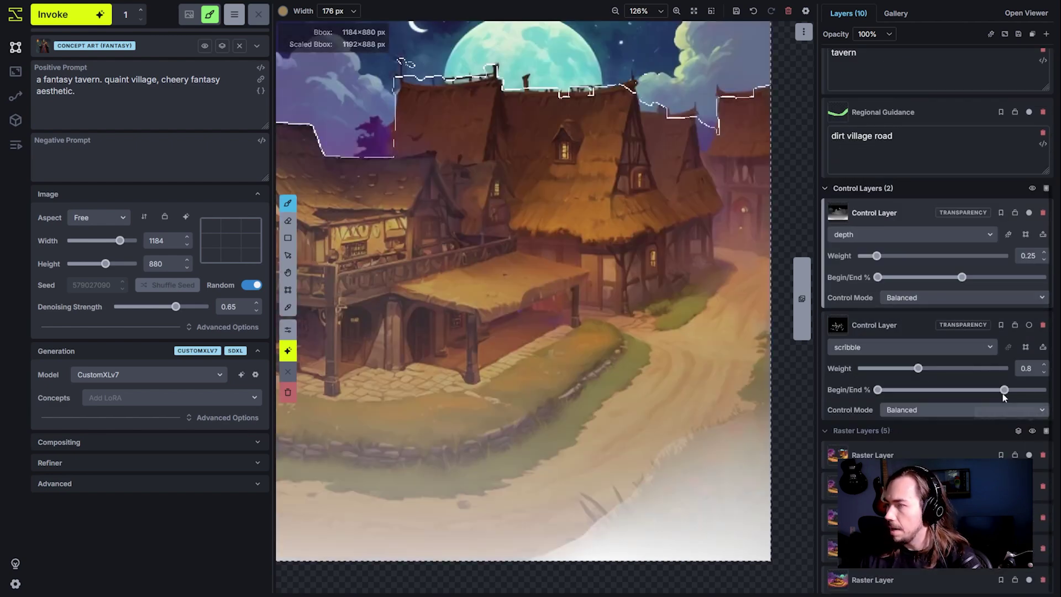
click(1032, 187)
Examine the generated village houses, dirt road, stone steps and background trees up close and in the full image.
scroll(676, 210, down, 3)
scroll(676, 210, up, 2)
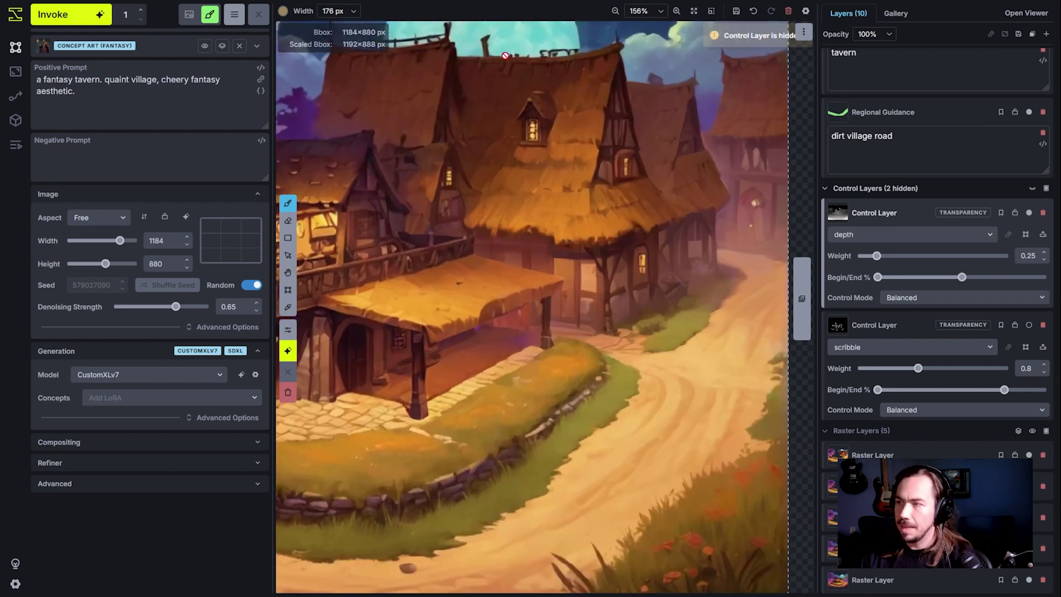
scroll(712, 324, down, 3)
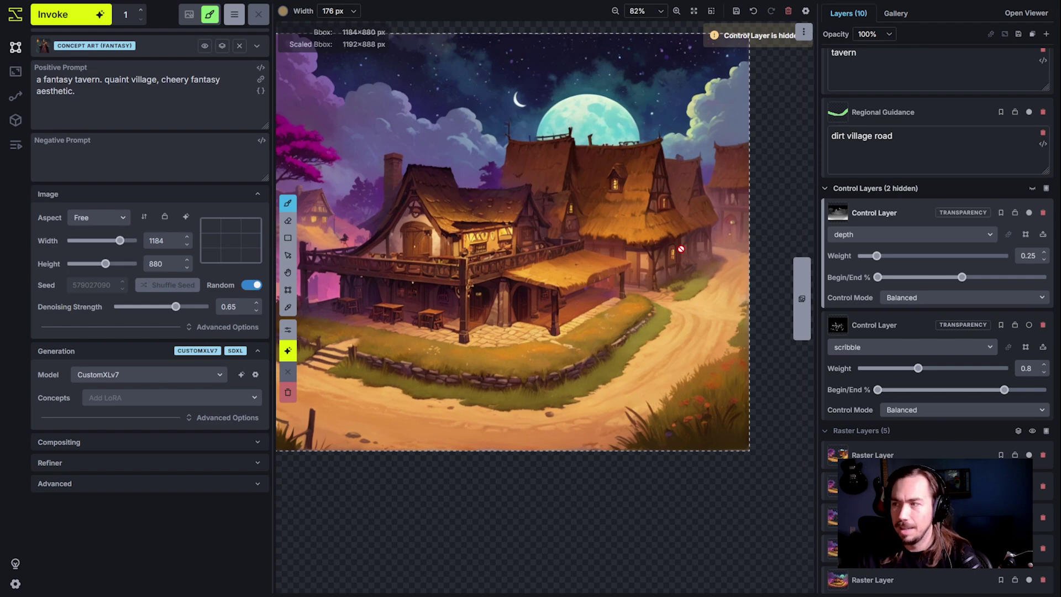
scroll(681, 249, down, 2)
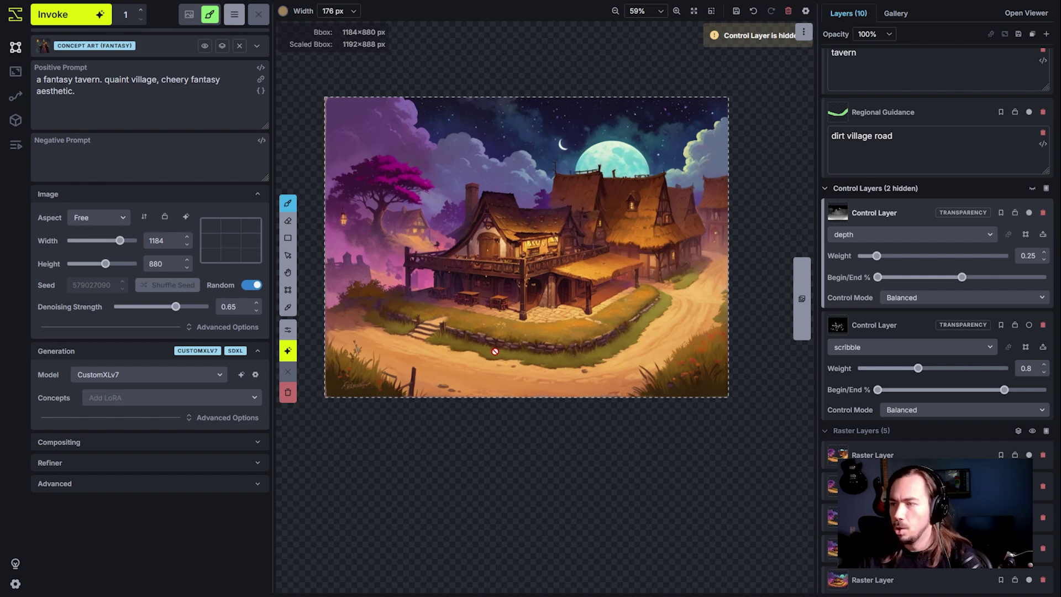
scroll(360, 270, up, 6)
drag(365, 237, 550, 251)
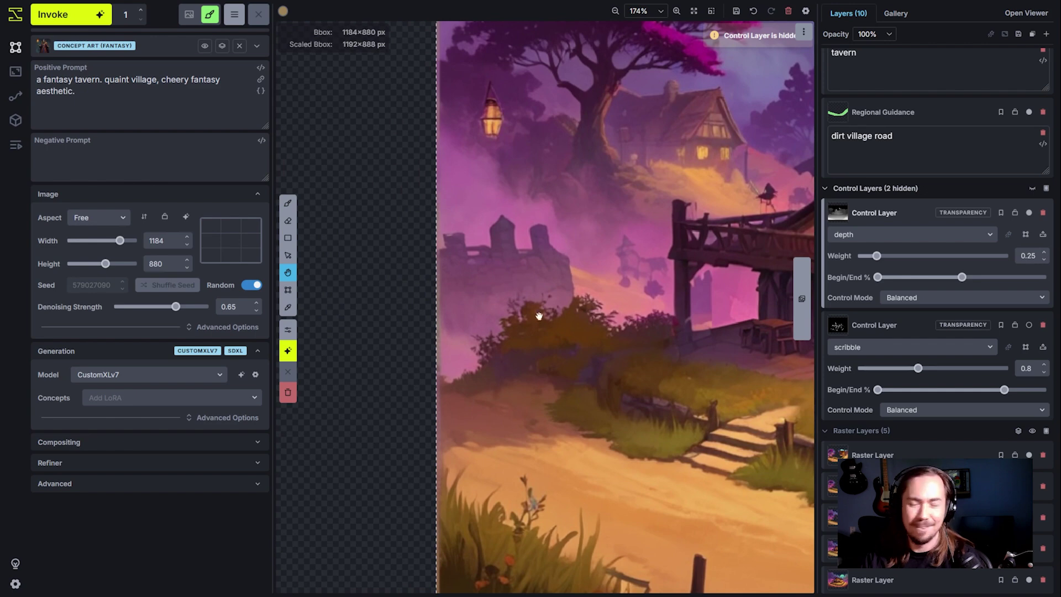
scroll(539, 316, down, 6)
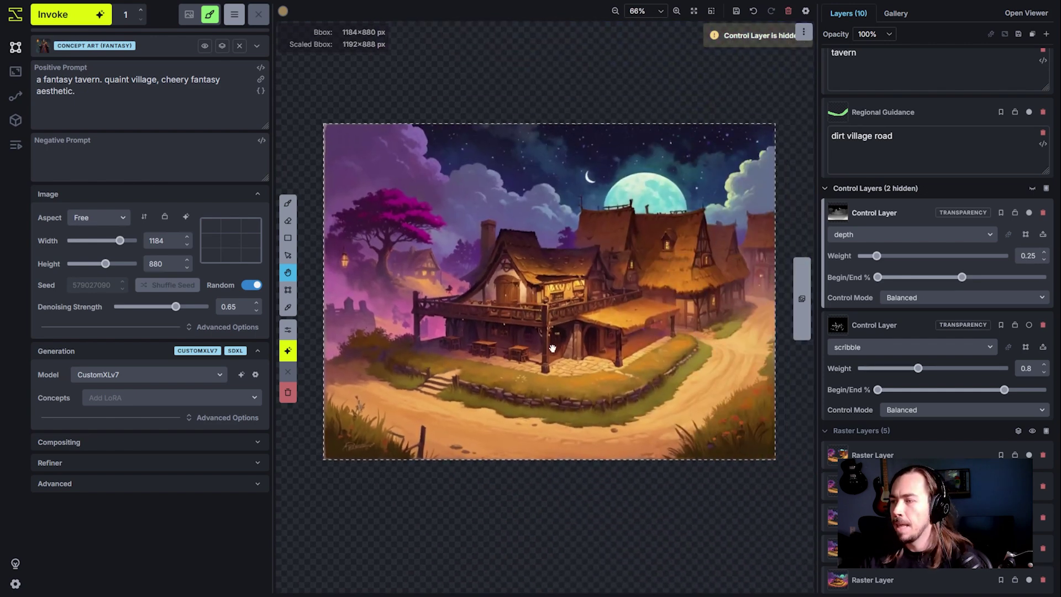
key(b)
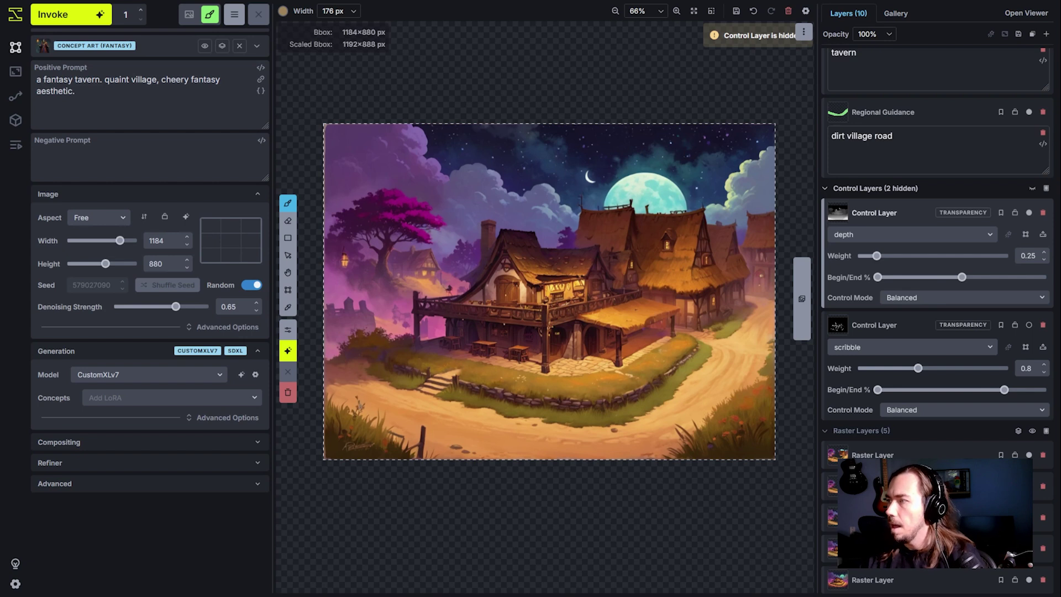
Select the inpaint mask and make it visible again over the scene.
scroll(940, 265, up, 3)
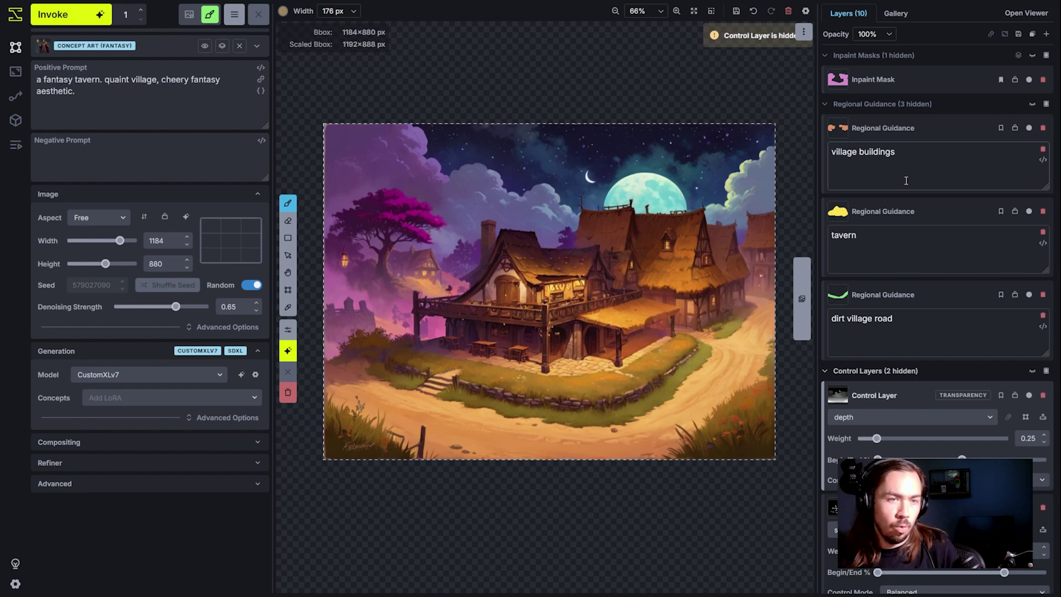
click(926, 87)
click(1033, 56)
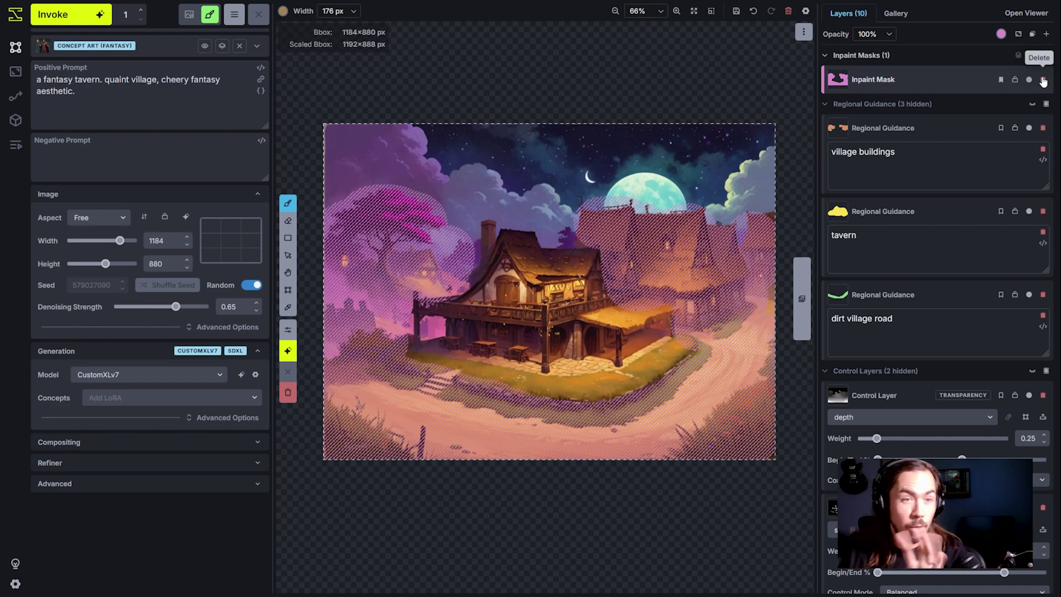
Try generating the whole scene with the inpaint mask disabled, then discard the result and re-enable the mask.
click(1029, 79)
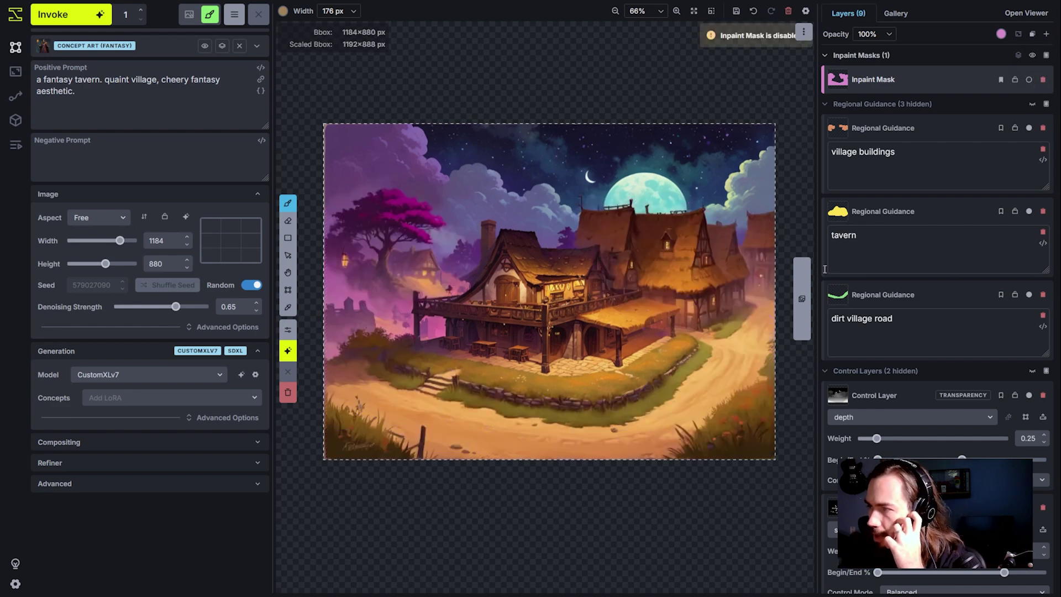
click(74, 17)
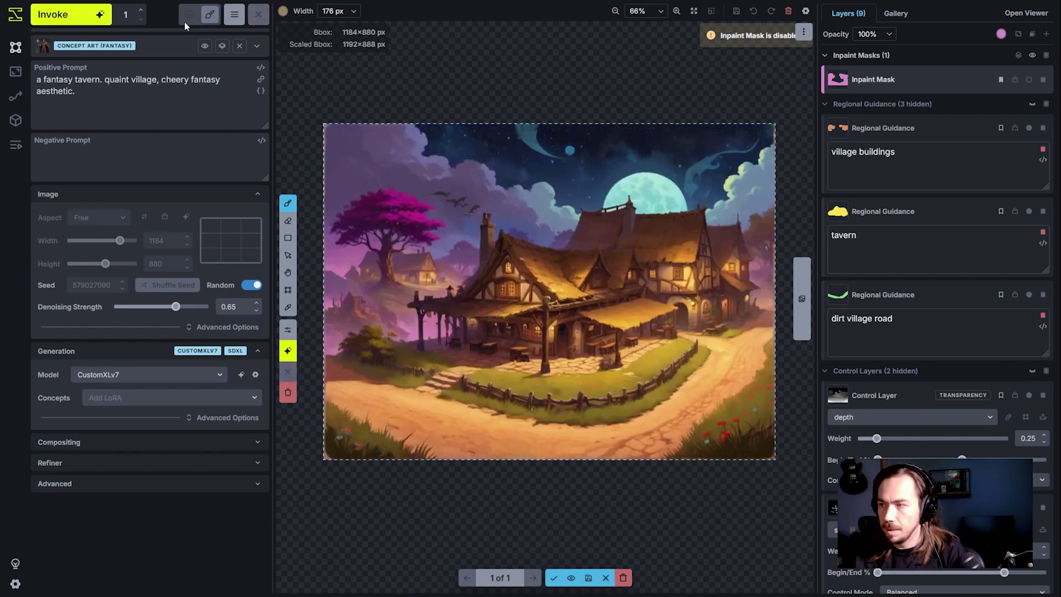
click(623, 577)
click(1029, 81)
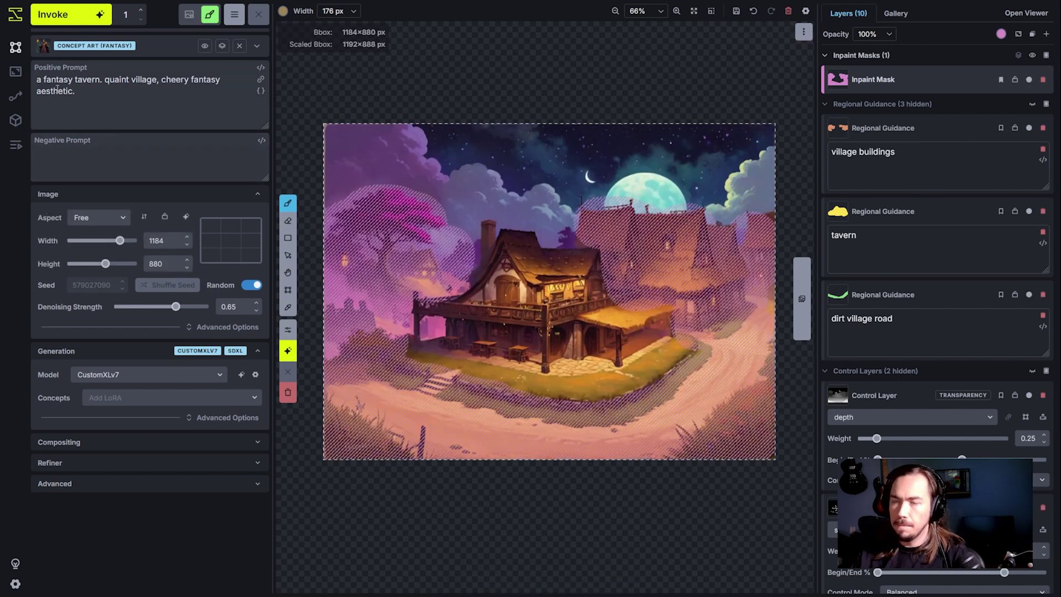
Generate another version of the village surroundings with the inpaint mask enabled.
click(68, 16)
scroll(387, 326, up, 5)
drag(648, 317, 596, 324)
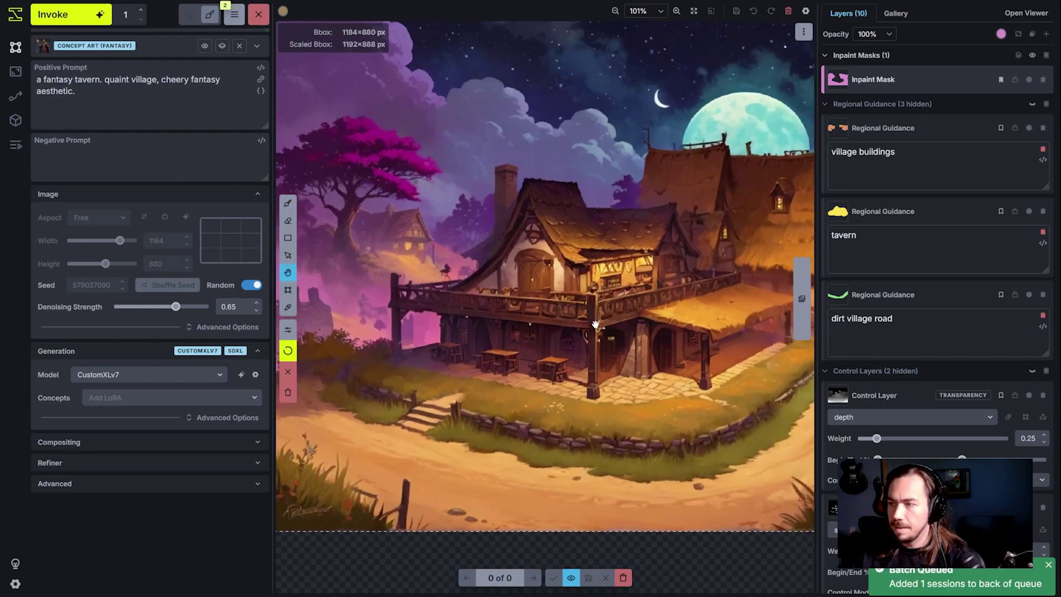
scroll(631, 302, down, 3)
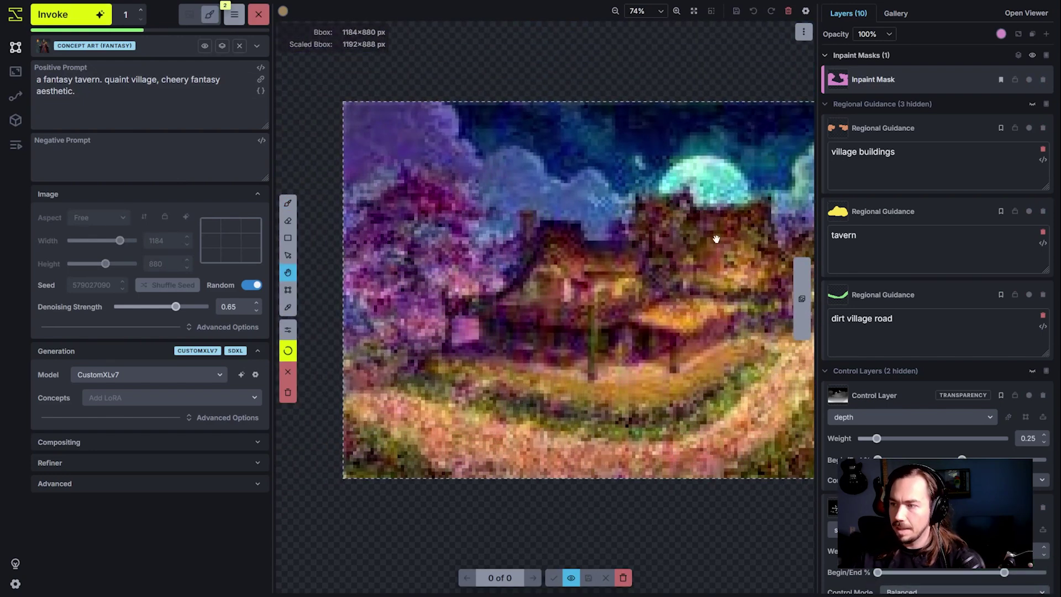
Discard the newly generated village version and clear the inpaint mask.
key(b)
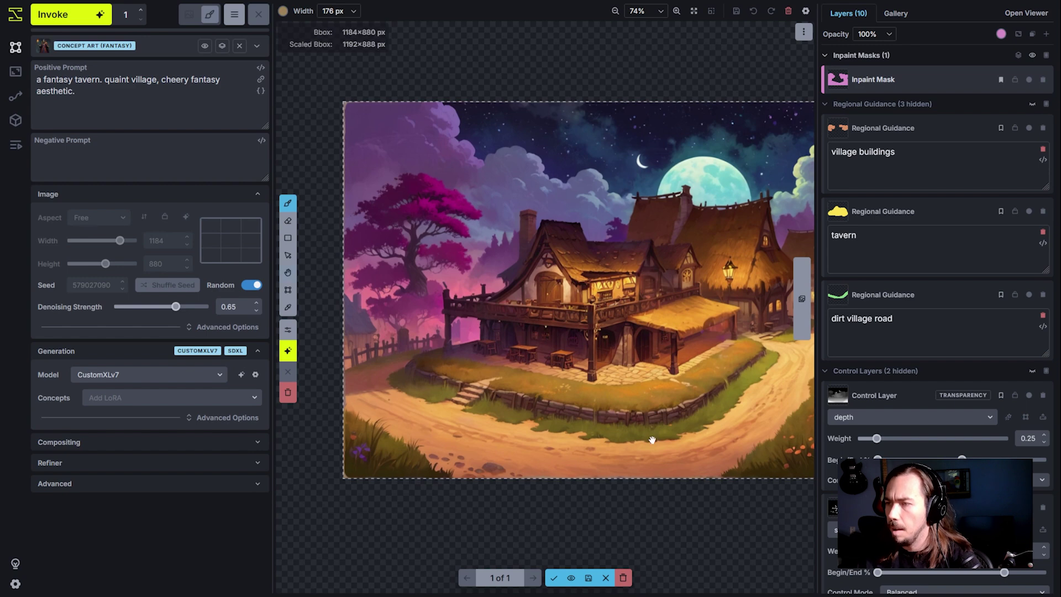
drag(652, 440, 596, 450)
click(623, 578)
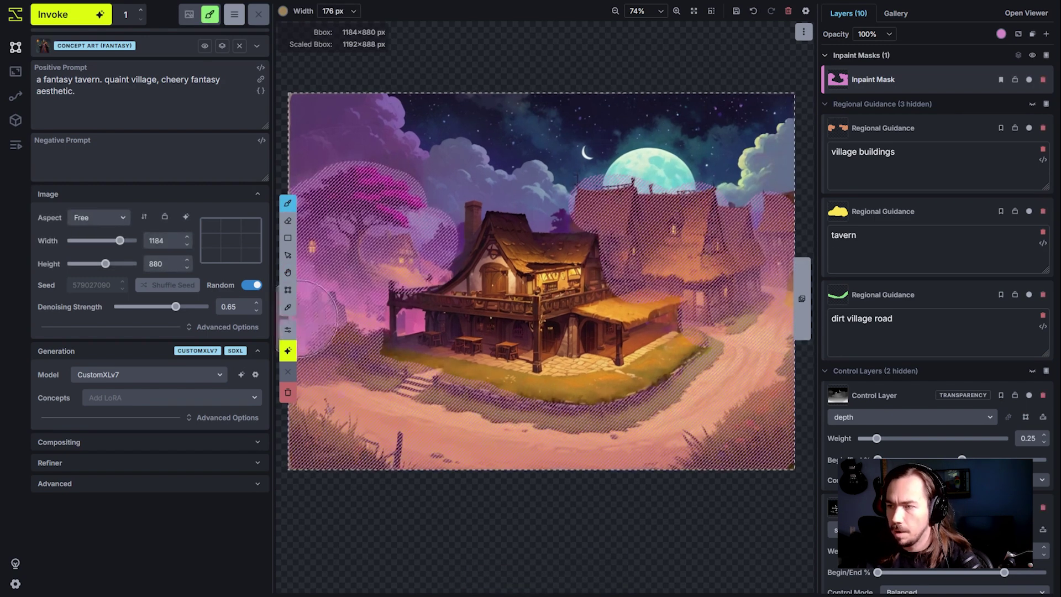
key(shift+c)
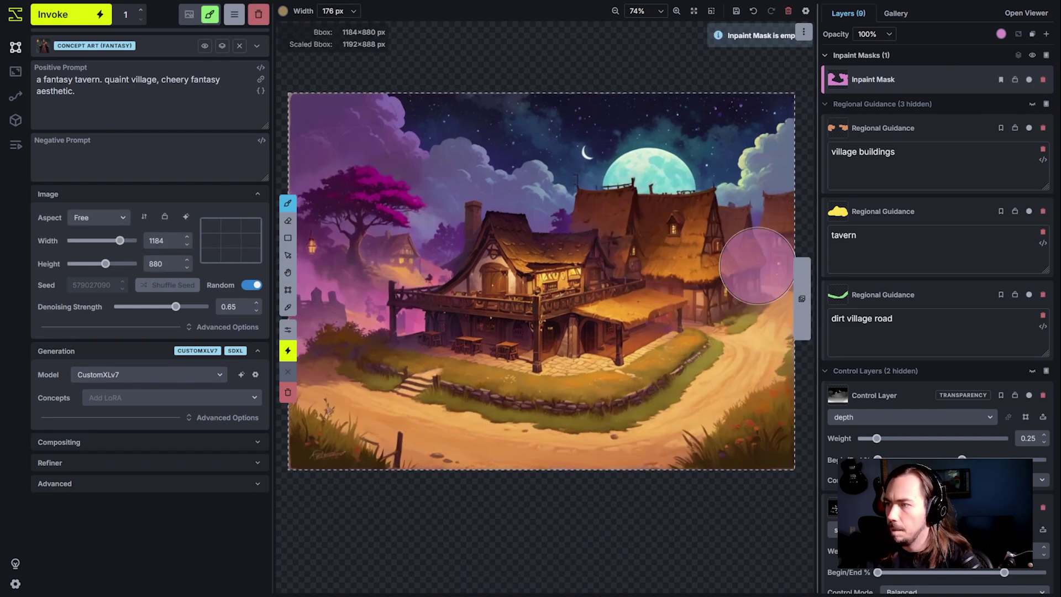
Move the 1184×880 bounding box left past the scene's edge, keeping the magenta tree and the tavern's left part inside it.
key(h)
scroll(667, 502, down, 5)
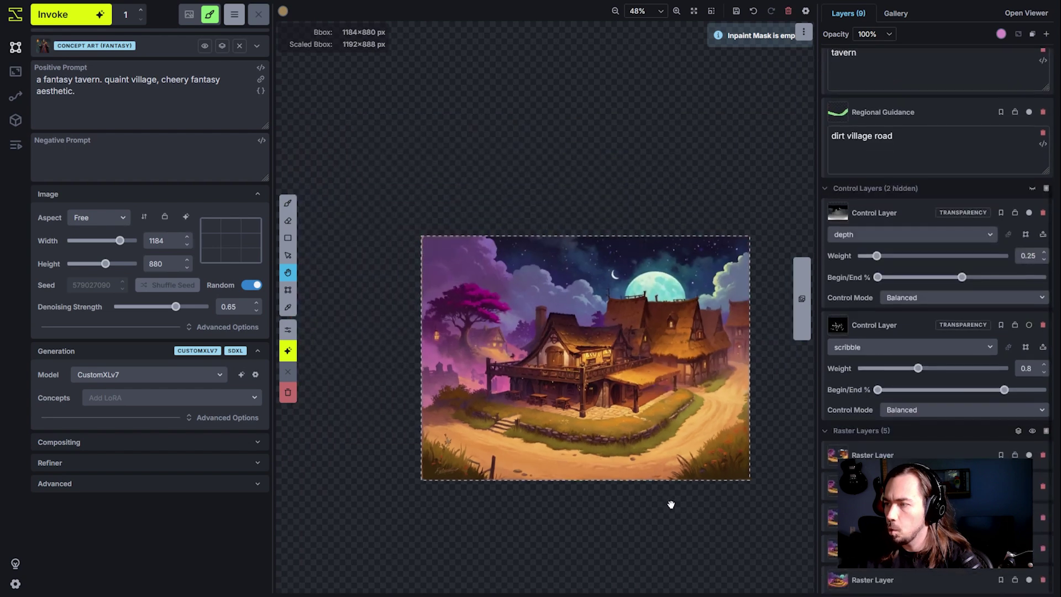
drag(672, 502, 687, 436)
scroll(687, 434, up, 3)
scroll(687, 433, down, 1)
key(b)
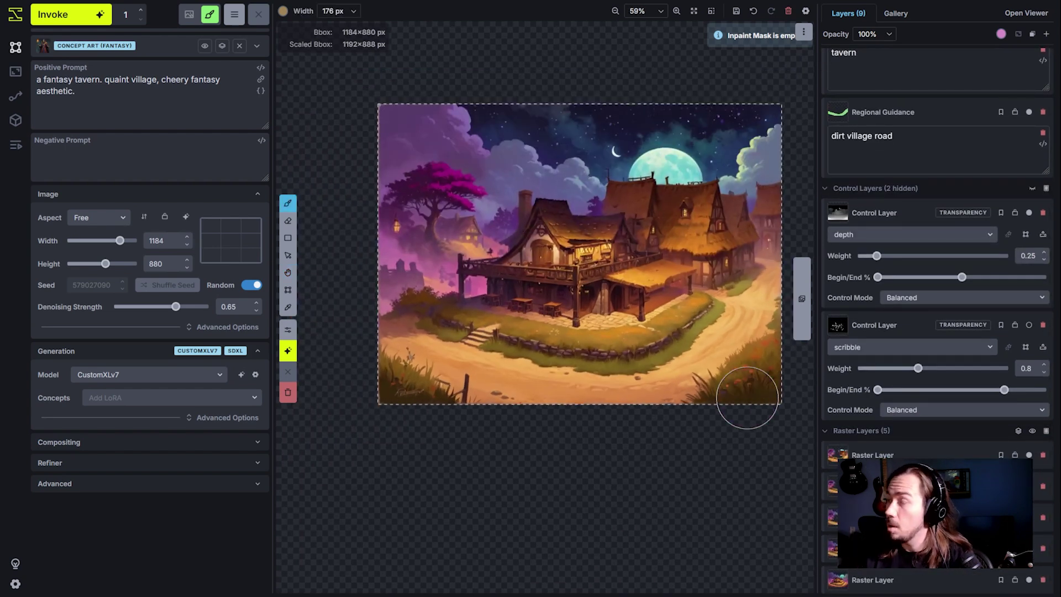
click(907, 19)
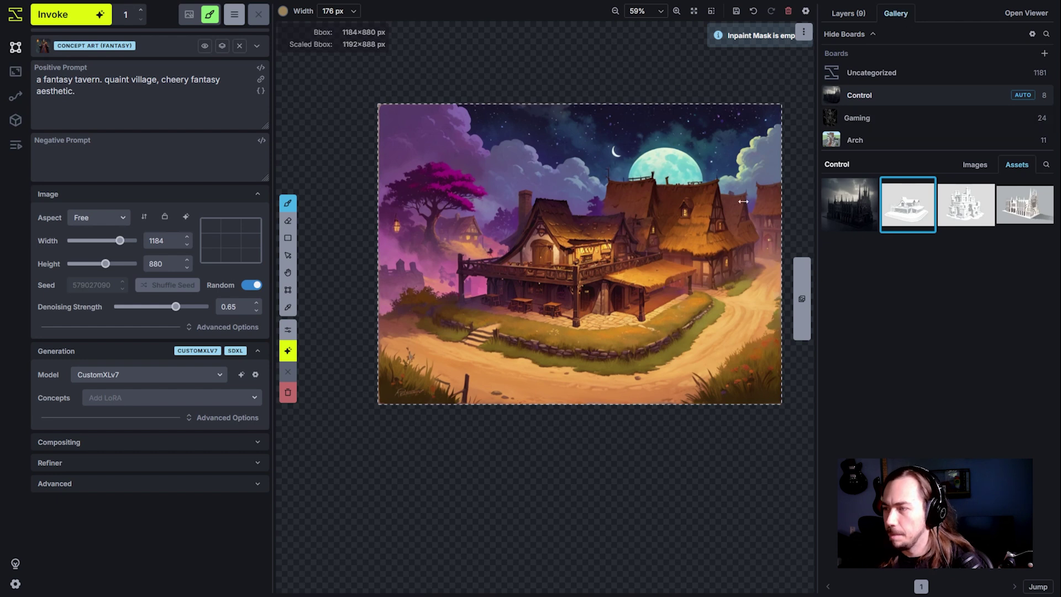
key(space)
drag(642, 464, 730, 449)
key(c)
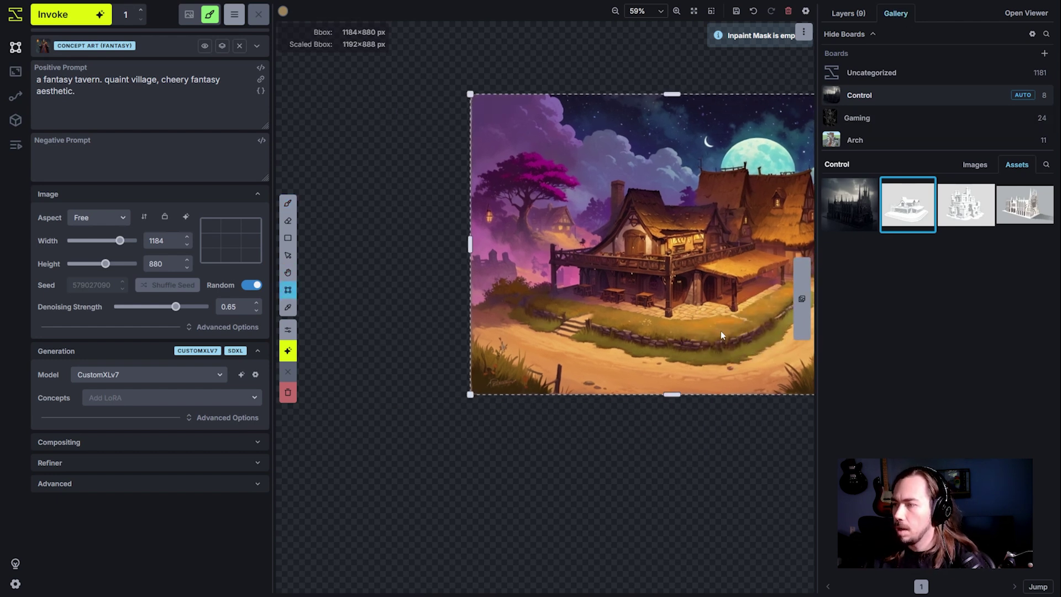
drag(721, 330, 582, 330)
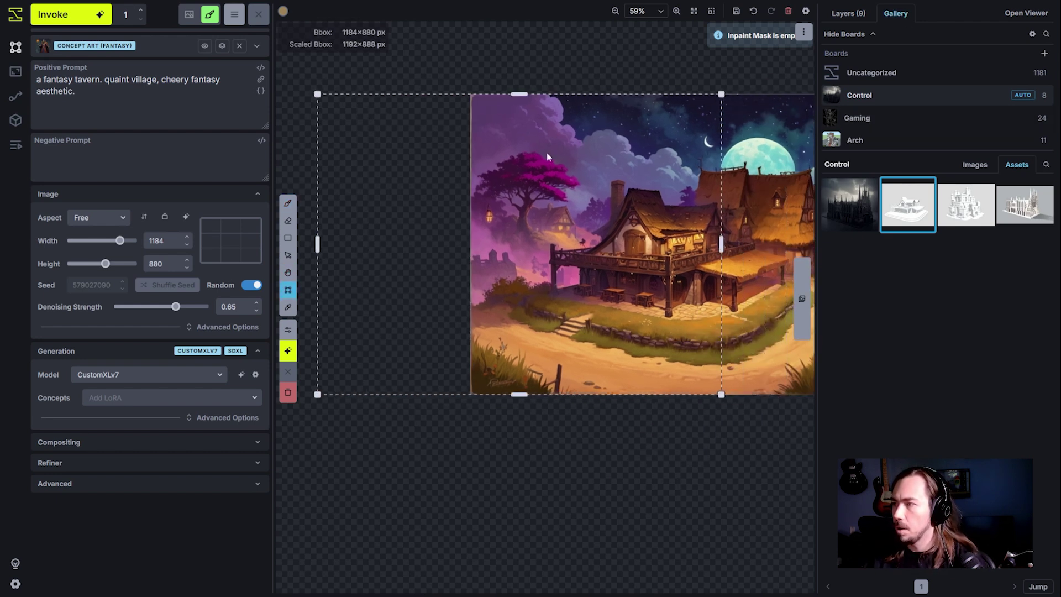
Merge the visible raster layers into one and unhide the control layers.
click(848, 13)
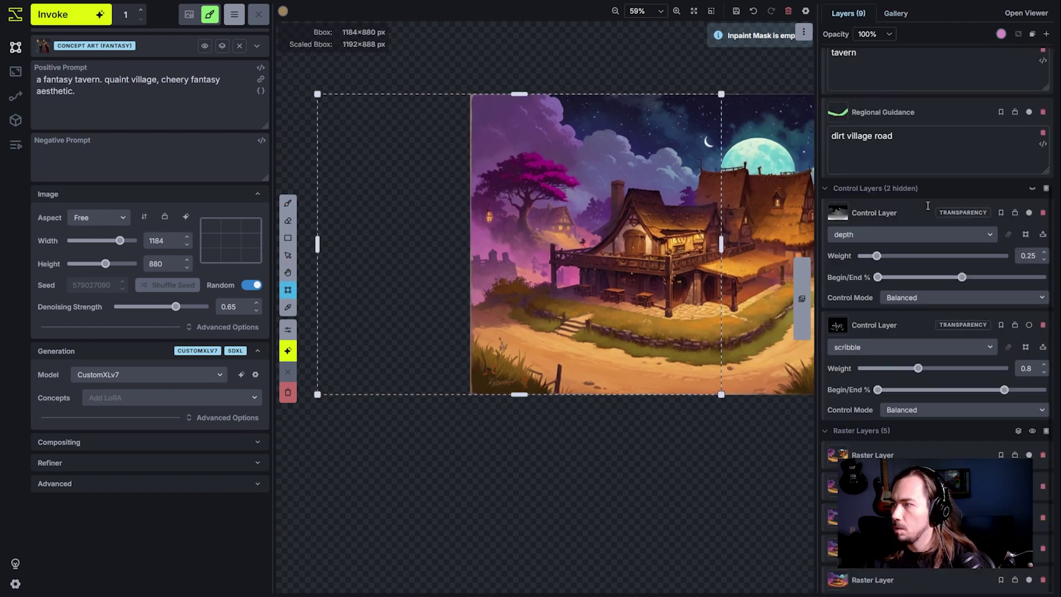
click(1018, 430)
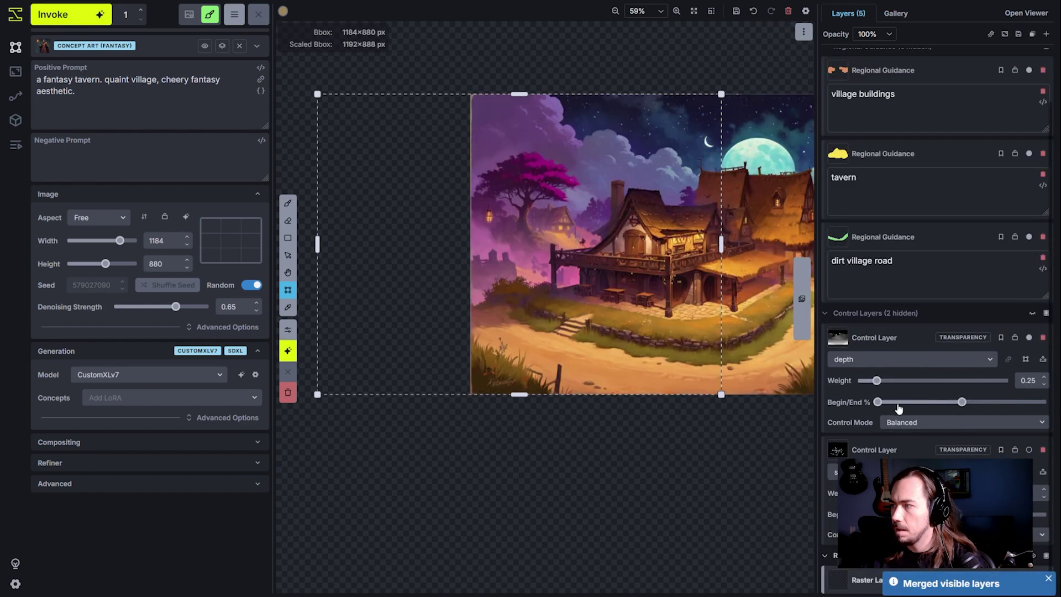
click(1030, 315)
Erase the scene's left border into an irregular edge on the merged raster layer with a 191 px eraser.
key(e)
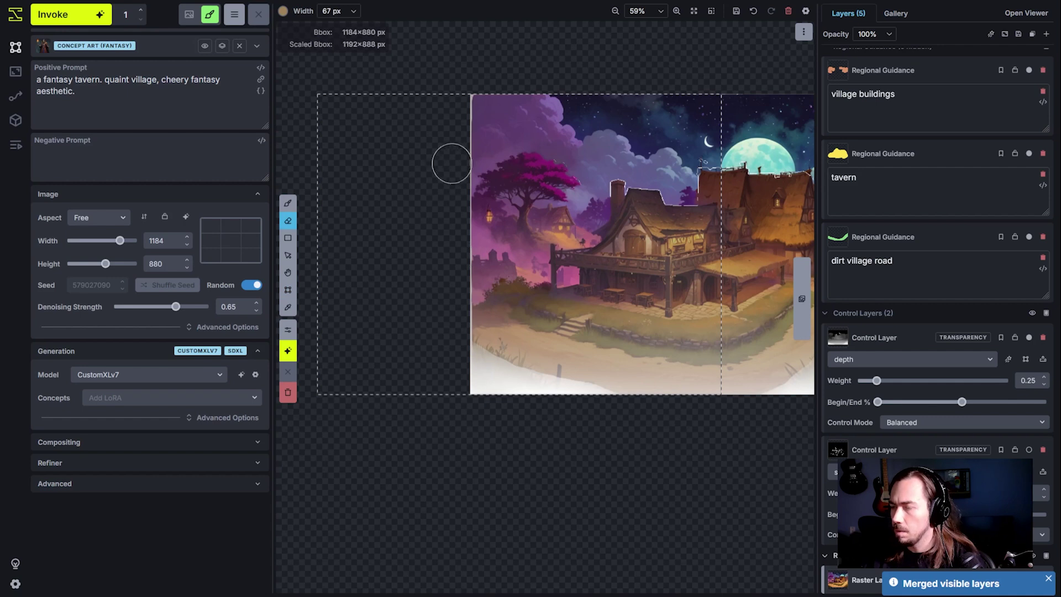
key(bracketright)
key(bracketright)
key(bracketright)
key(bracketright)
key(bracketright)
mouse_move(459, 118)
mouse_down()
mouse_move(460, 108)
mouse_move(461, 135)
mouse_up()
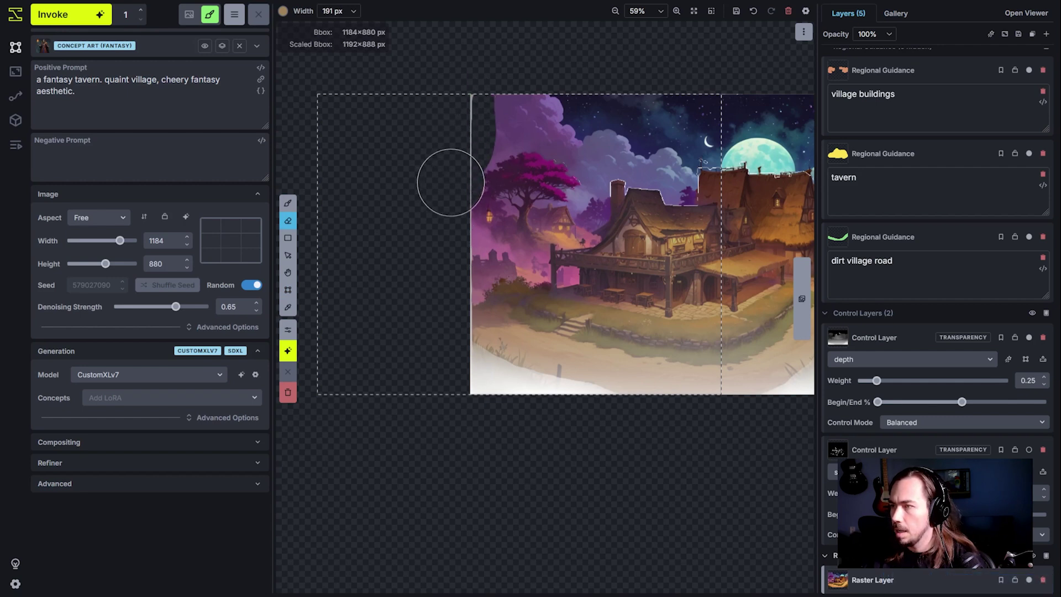
mouse_move(450, 183)
mouse_down()
mouse_move(429, 334)
mouse_move(453, 341)
mouse_move(473, 402)
mouse_up()
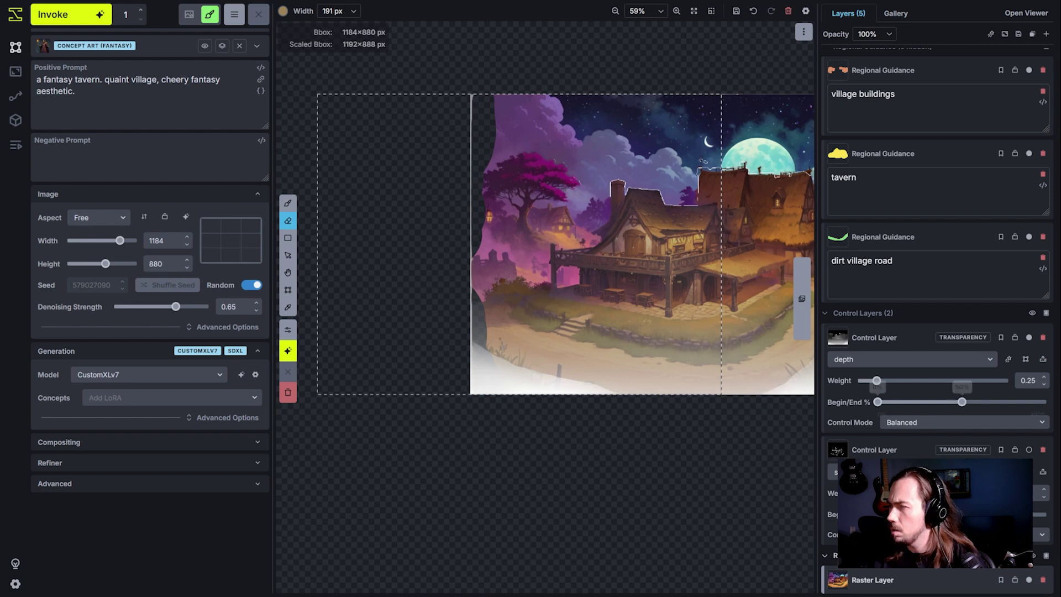
Disable the depth control layer, and delete both the scribble and depth control layers.
click(1030, 338)
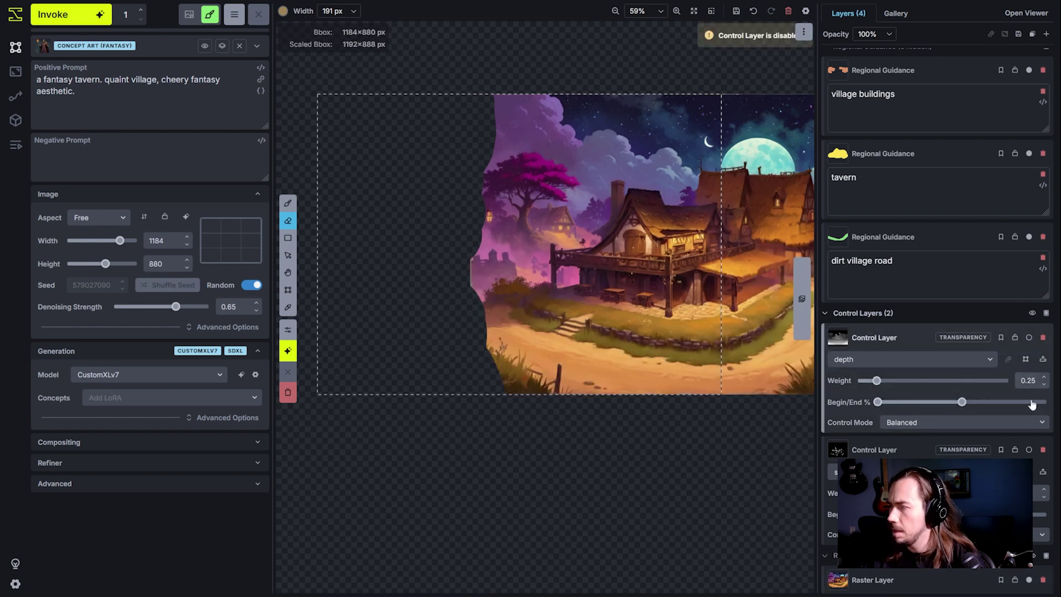
click(1042, 450)
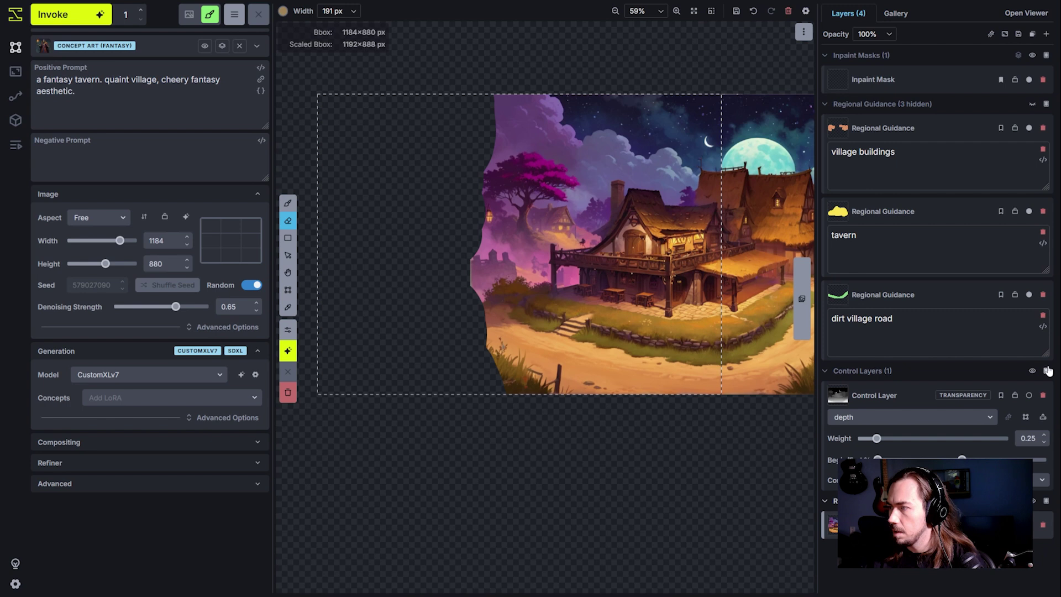
click(1043, 397)
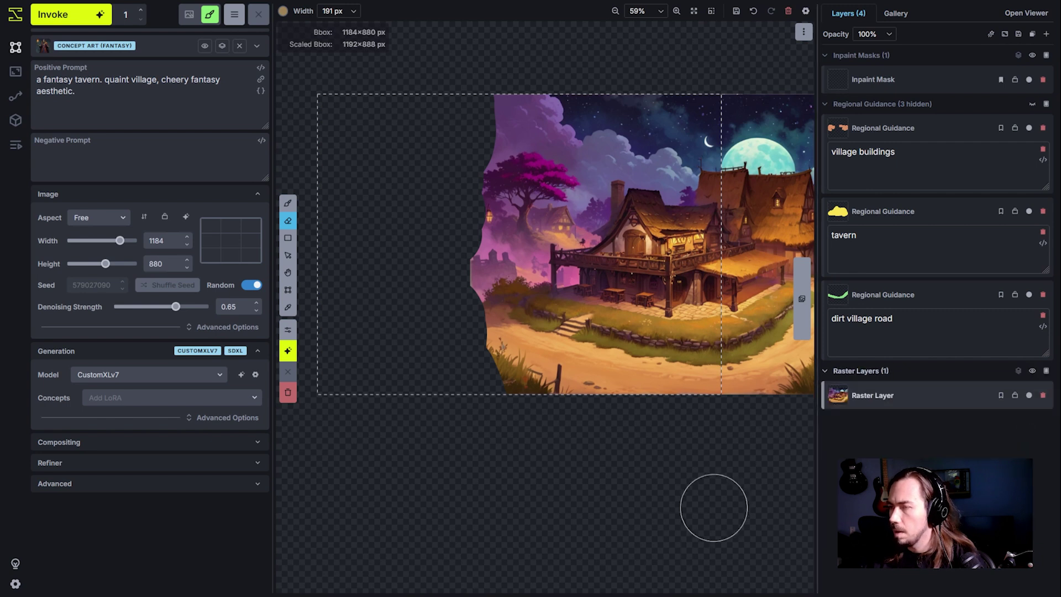
Change the positive prompt to "a fantasy tavern next to a spooky, quaint village, cheery fantasy aesthetic.".
click(102, 83)
text(next to a)
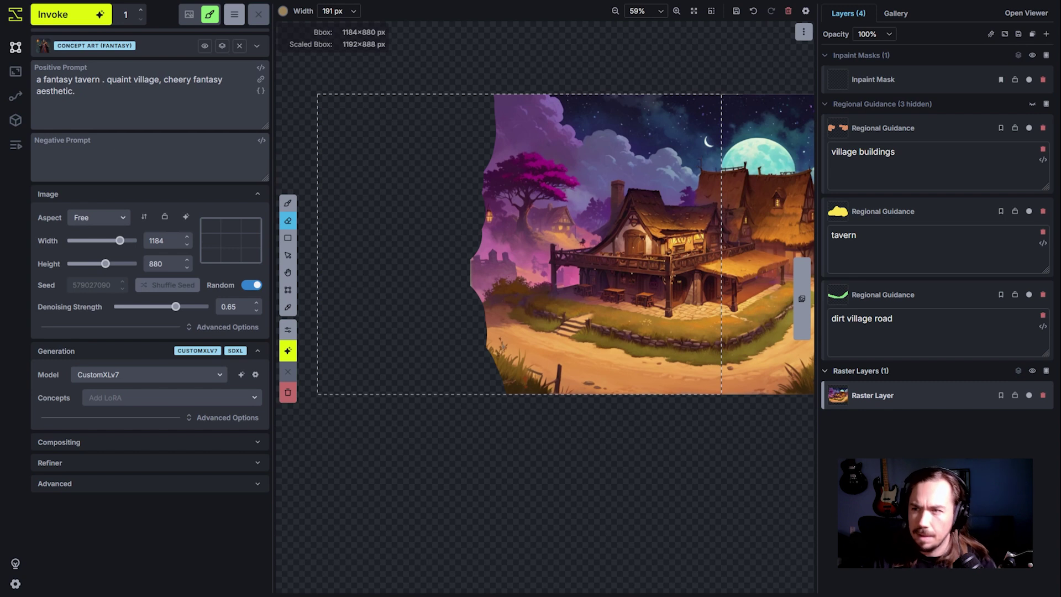
text( spooky)
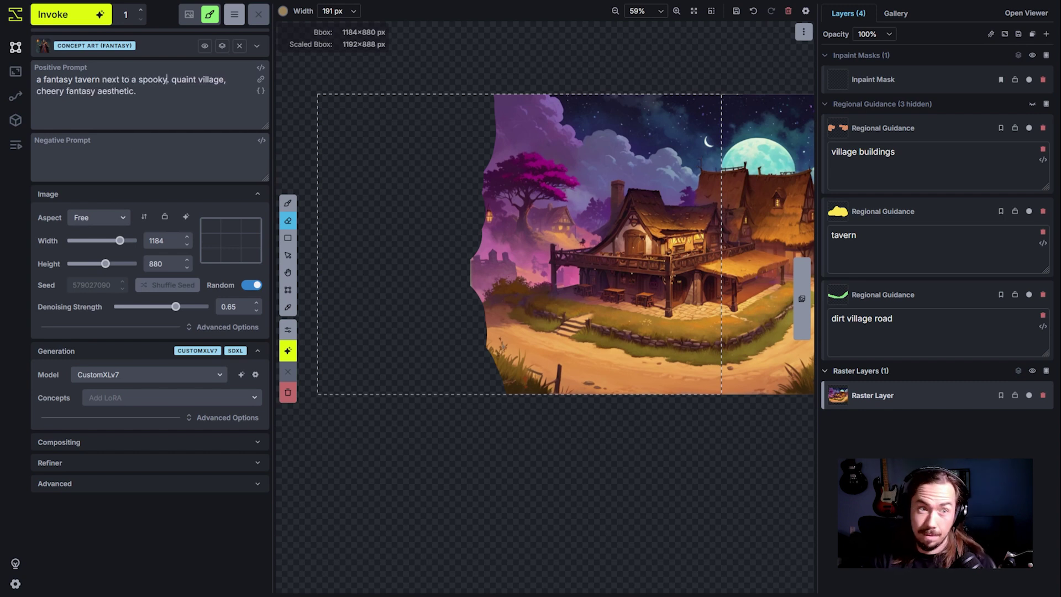
Complete the positive prompt's wording to read "a spooky graveyard." before "quaint village".
text( graveyard.)
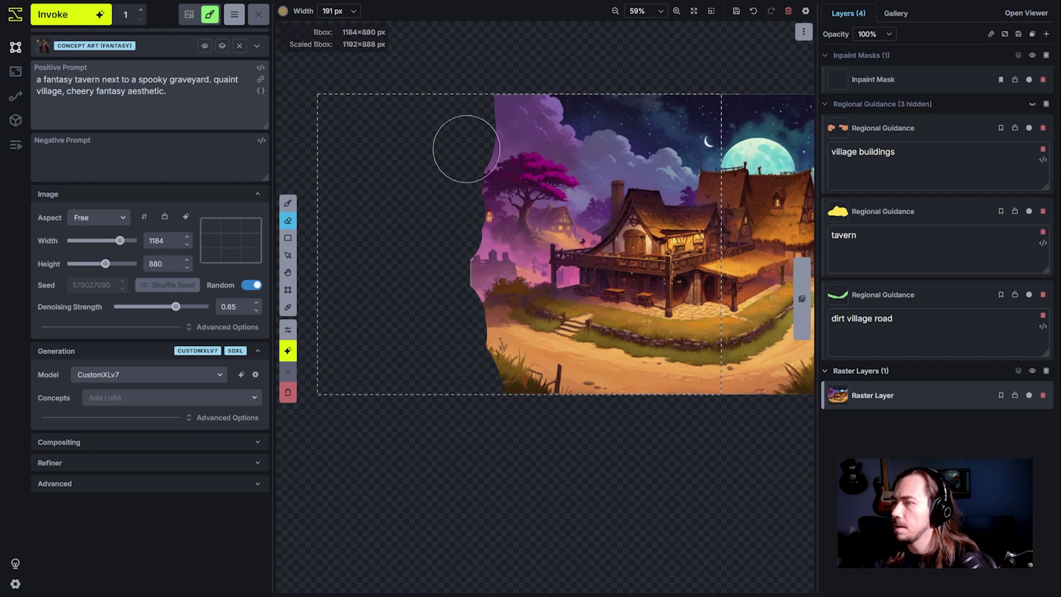
key(alt)
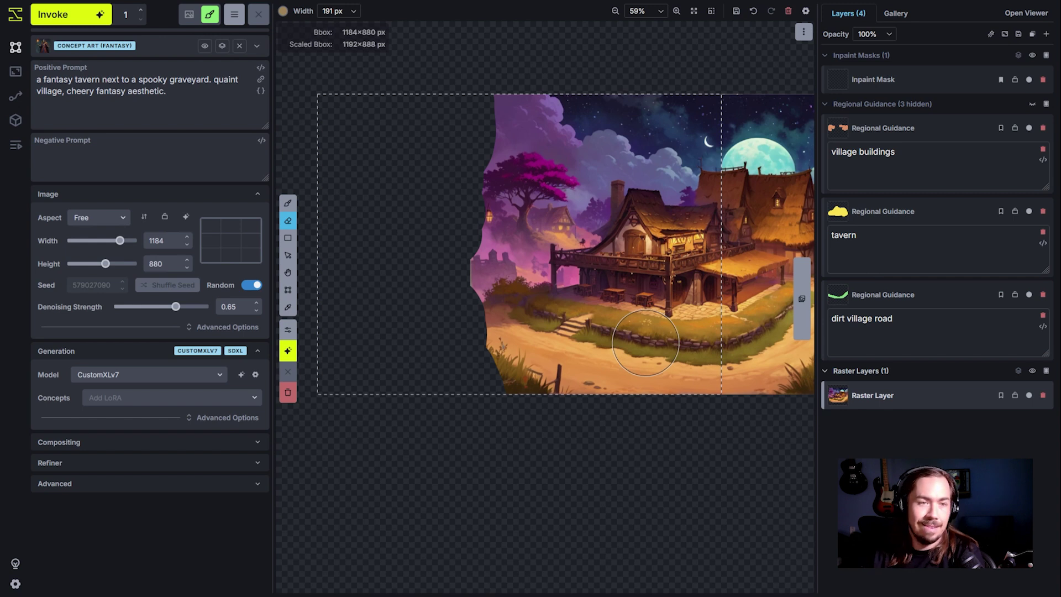
Try the lama infill method for compositing, restore patchmatch, and view the coherence pass settings.
click(86, 446)
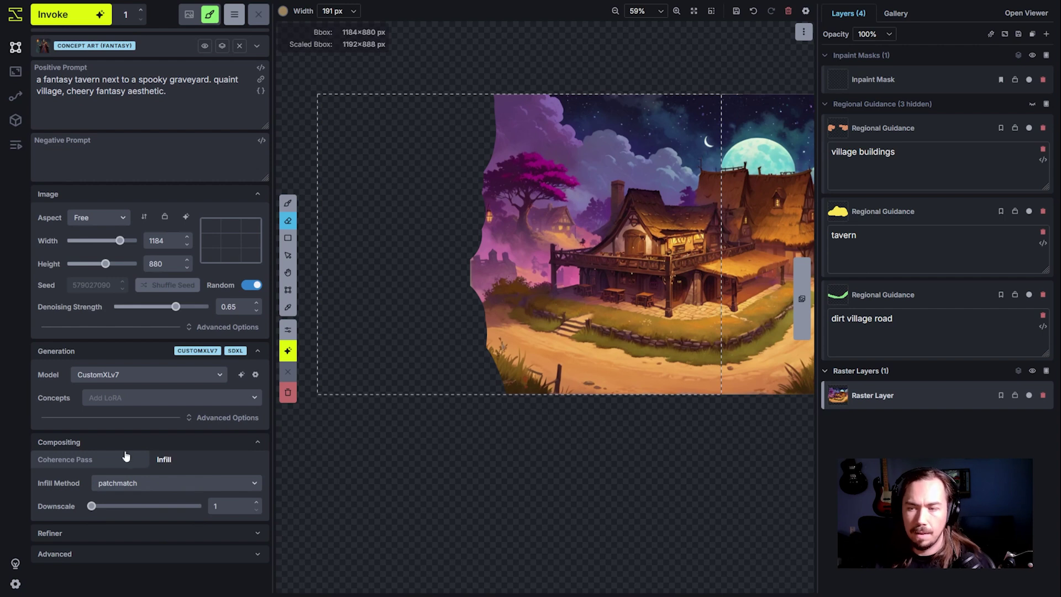
click(139, 485)
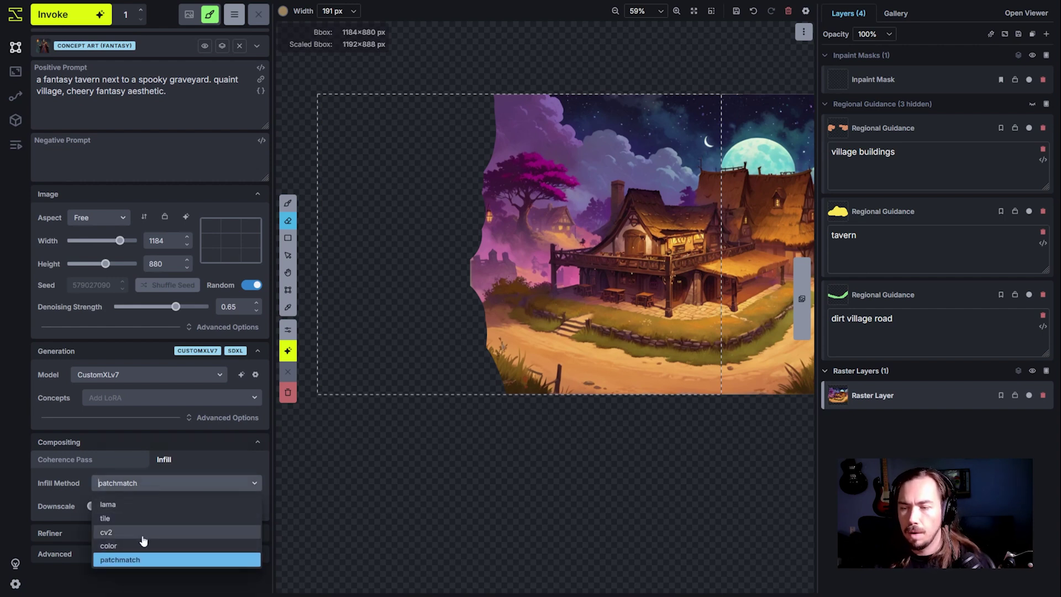
click(136, 505)
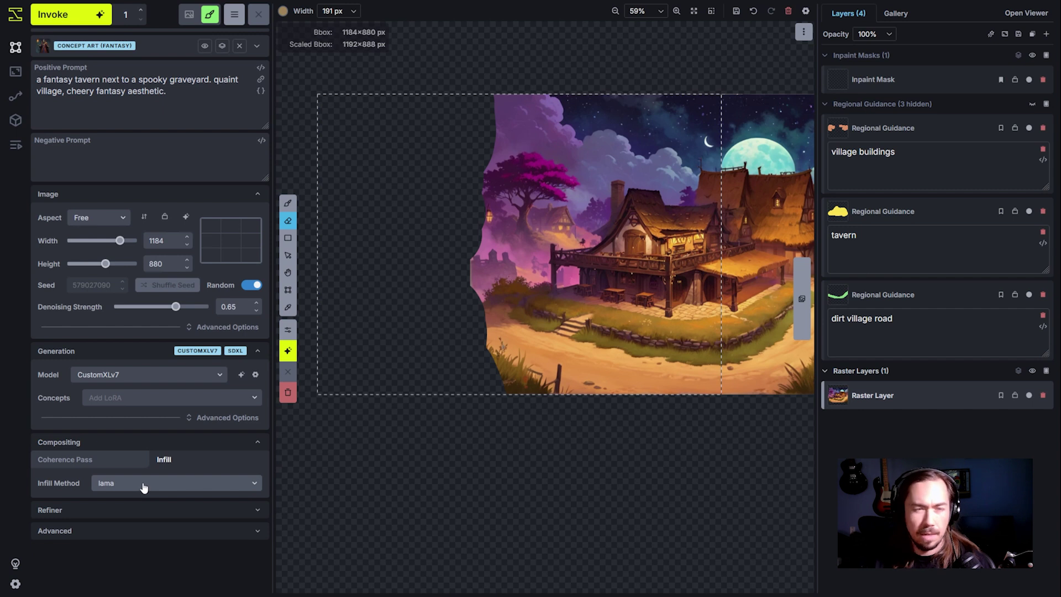
click(144, 487)
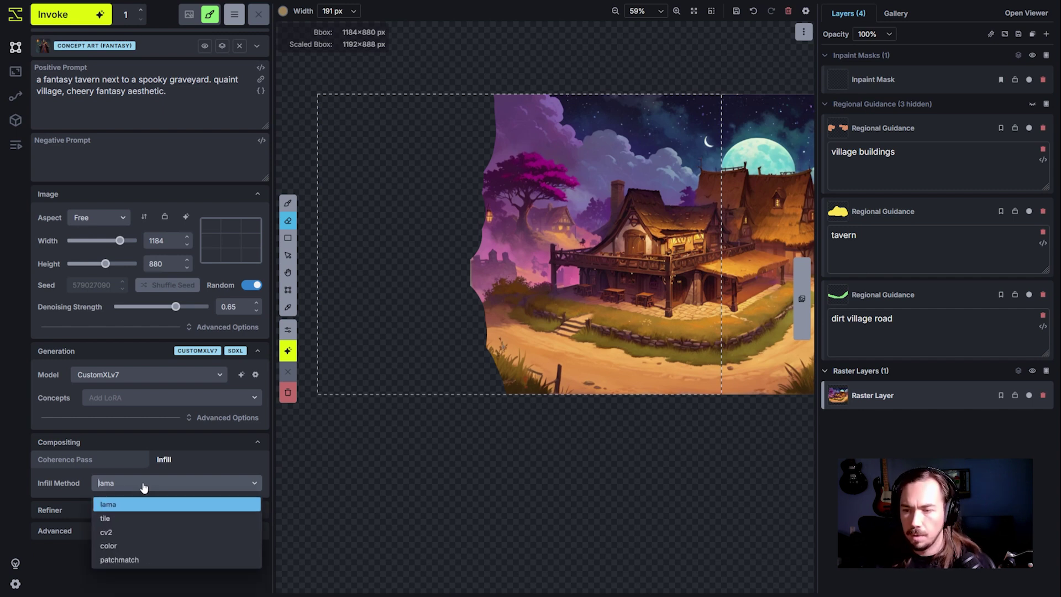
click(144, 486)
click(143, 487)
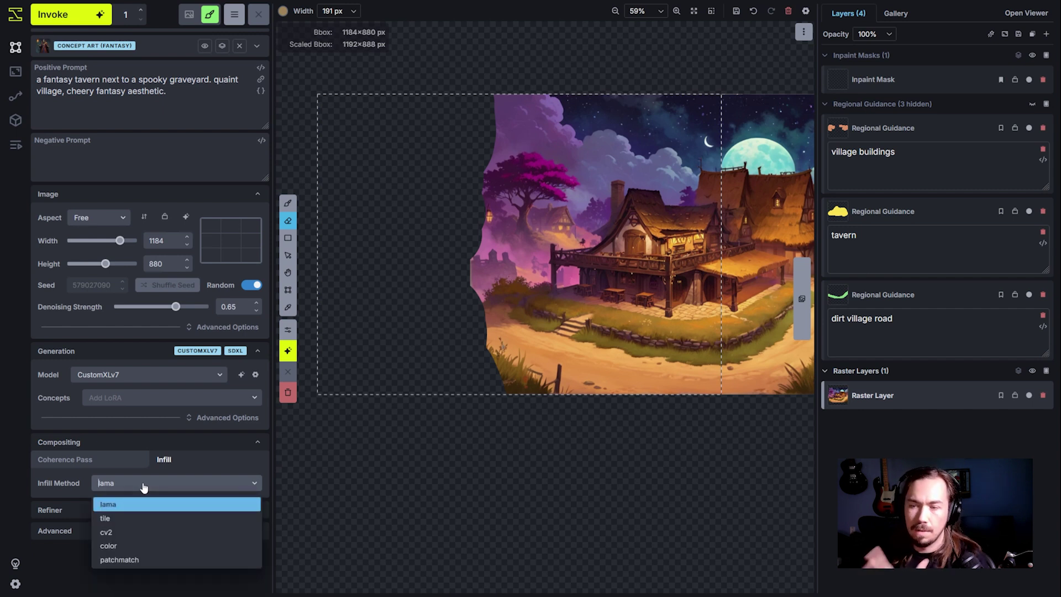
click(119, 559)
click(109, 463)
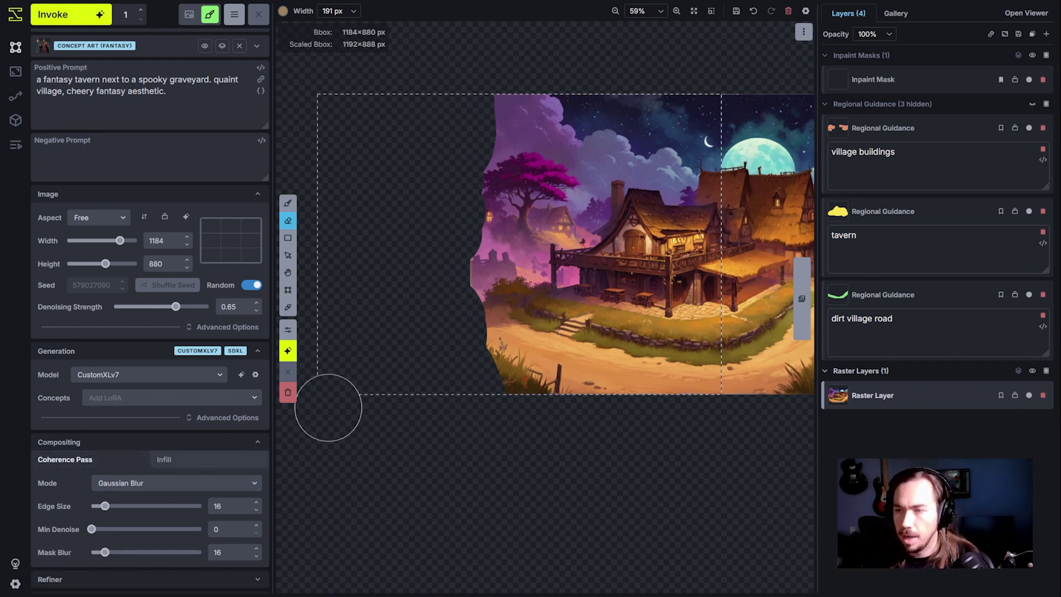
Set the denoising strength to 0.8 and paint the inpaint mask over the blank area beside the tavern image.
drag(176, 306, 188, 308)
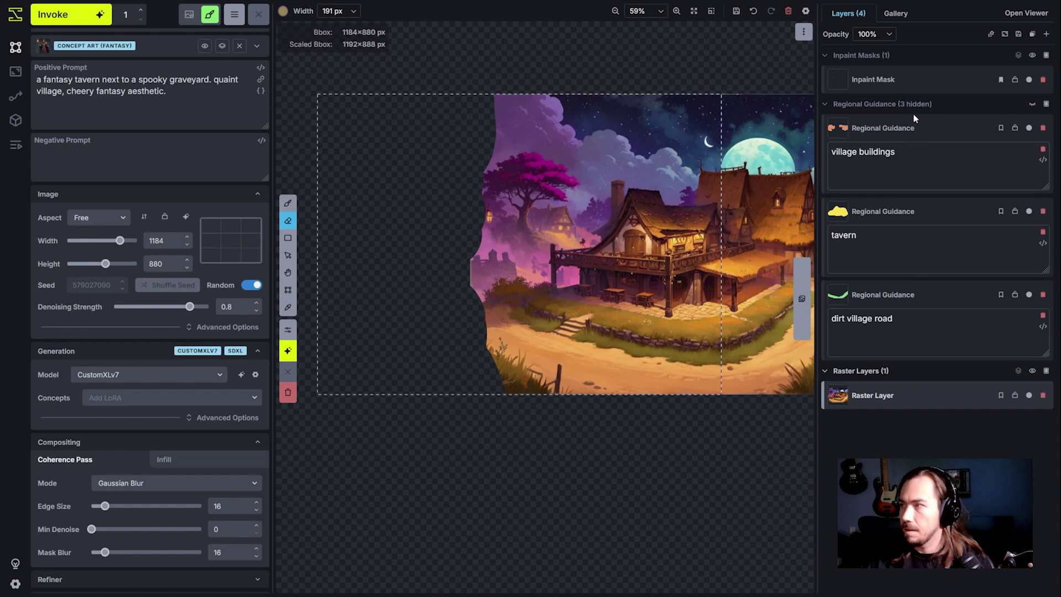
click(916, 81)
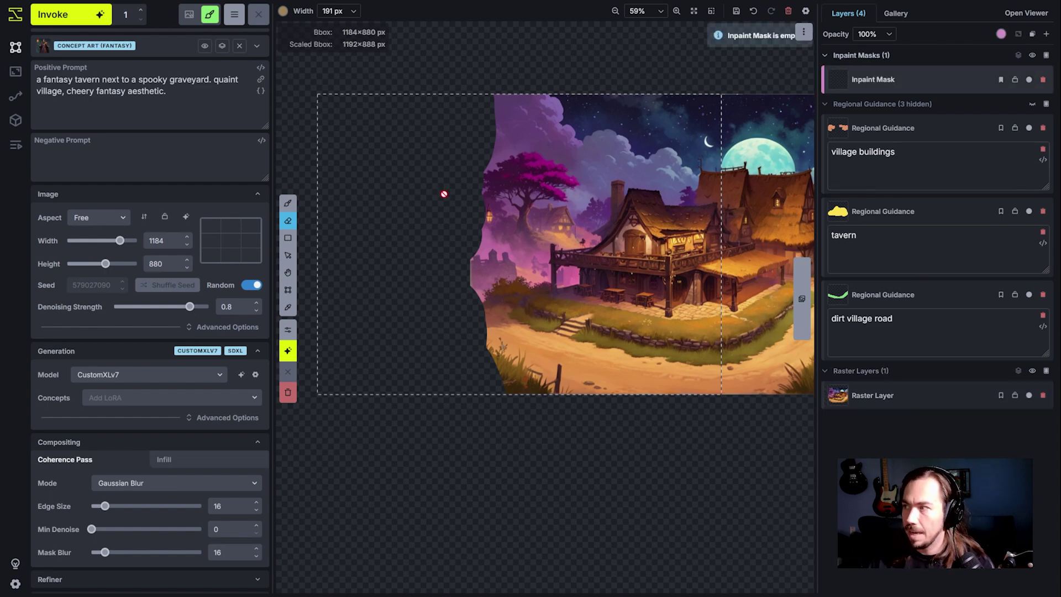
key(b)
scroll(444, 194, up, 1)
mouse_move(464, 107)
mouse_down()
mouse_move(455, 223)
mouse_move(461, 314)
mouse_move(489, 400)
mouse_move(379, 330)
mouse_move(339, 372)
mouse_up()
scroll(339, 372, down, 3)
scroll(391, 331, up, 2)
mouse_move(390, 332)
mouse_down()
mouse_move(341, 230)
mouse_move(311, 96)
mouse_move(305, 189)
mouse_move(414, 105)
mouse_move(342, 159)
mouse_move(361, 115)
mouse_move(326, 89)
mouse_move(438, 78)
mouse_up()
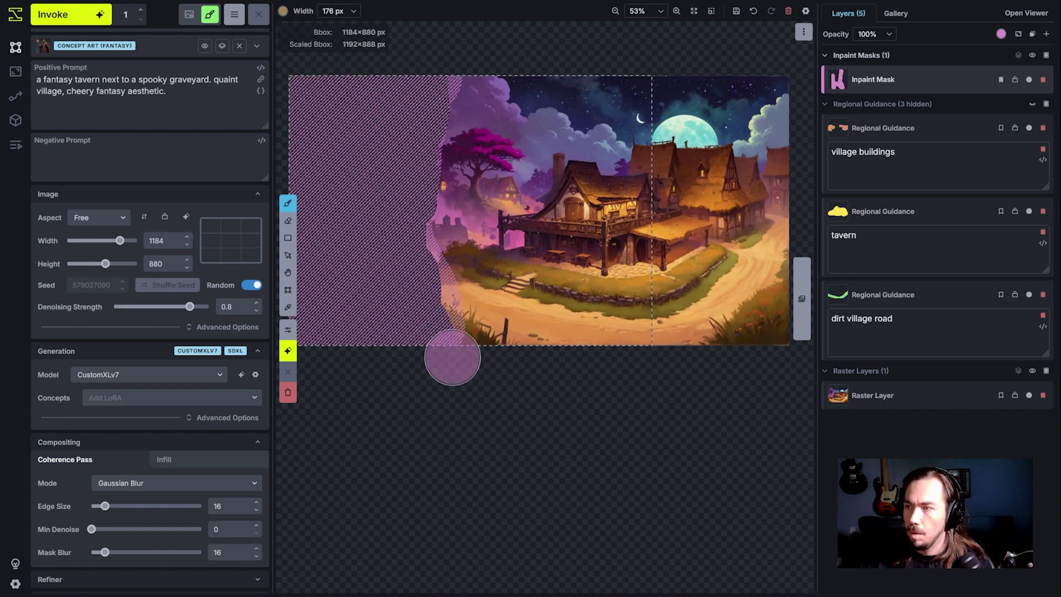
Extend the inpaint mask further onto the tavern image's ragged edge and set the denoising strength to 0.85.
key(h)
drag(406, 195, 445, 197)
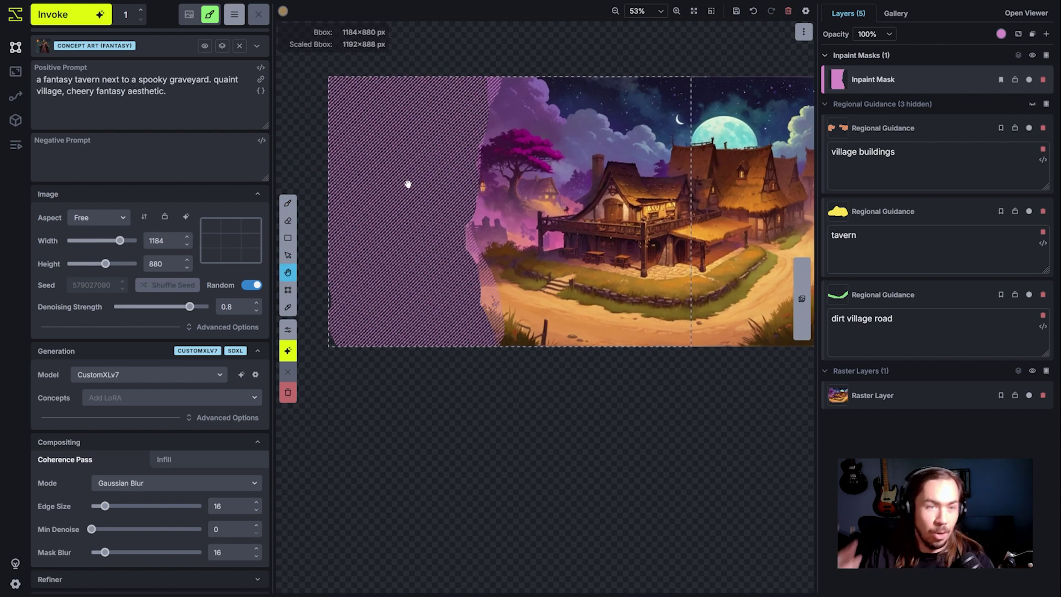
key(b)
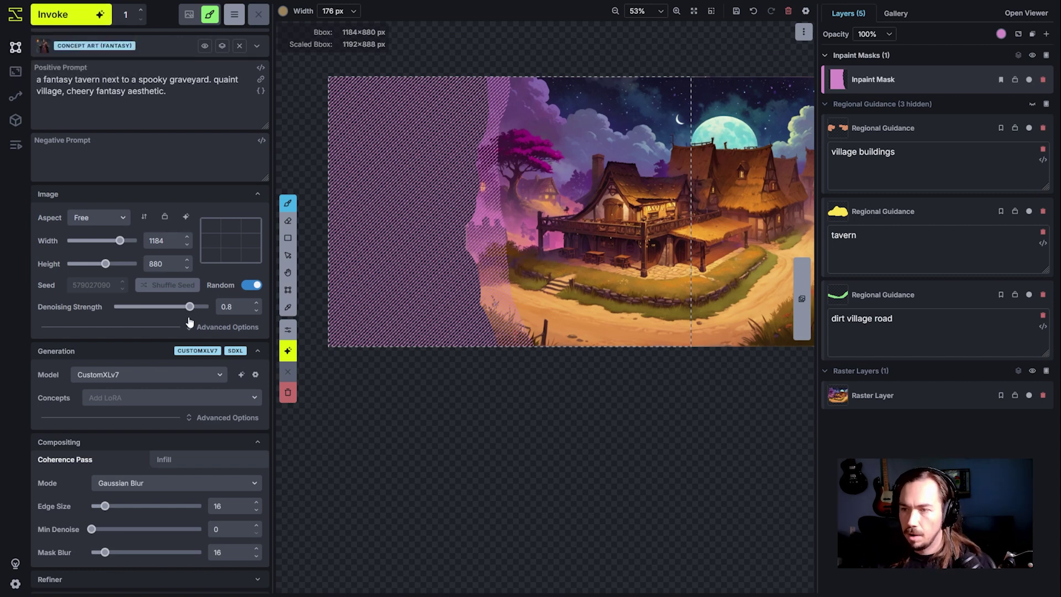
drag(189, 309, 194, 310)
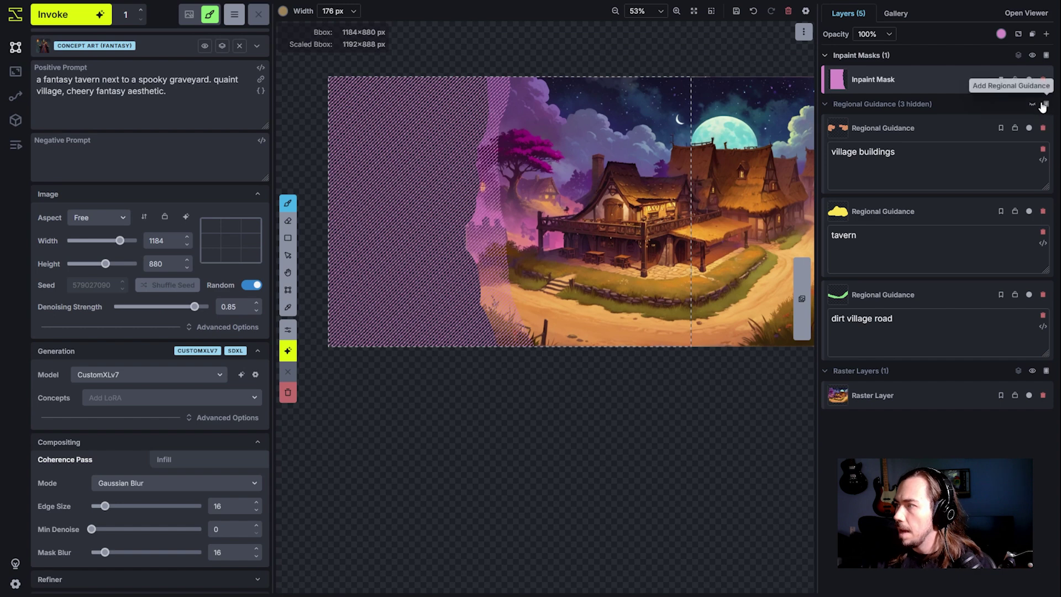
Add a regional guidance layer with the prompt "spooky eerie strange graveyard" and unhide all regional guidance.
click(1047, 103)
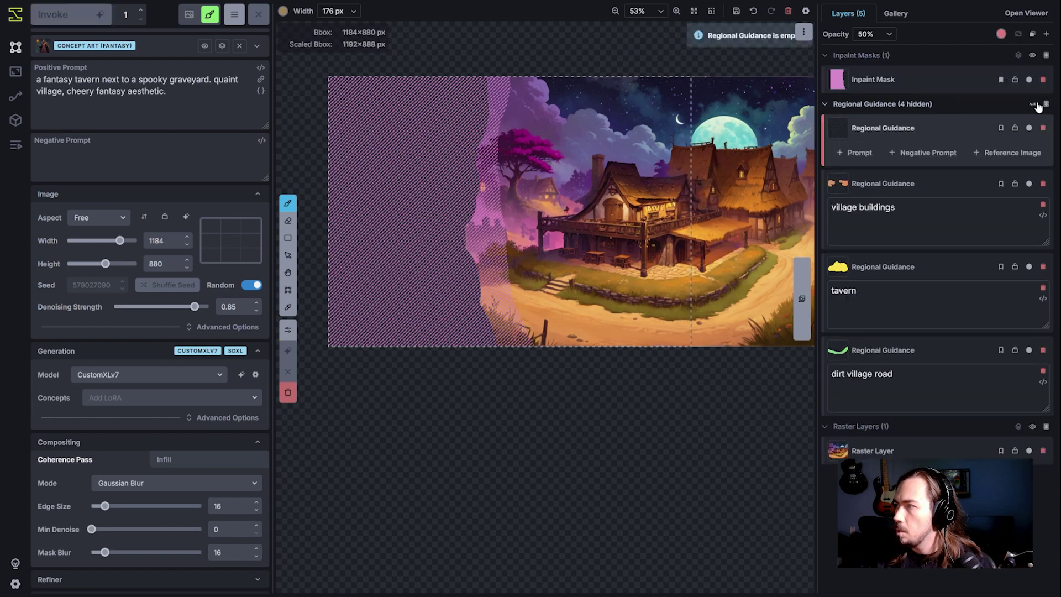
click(855, 153)
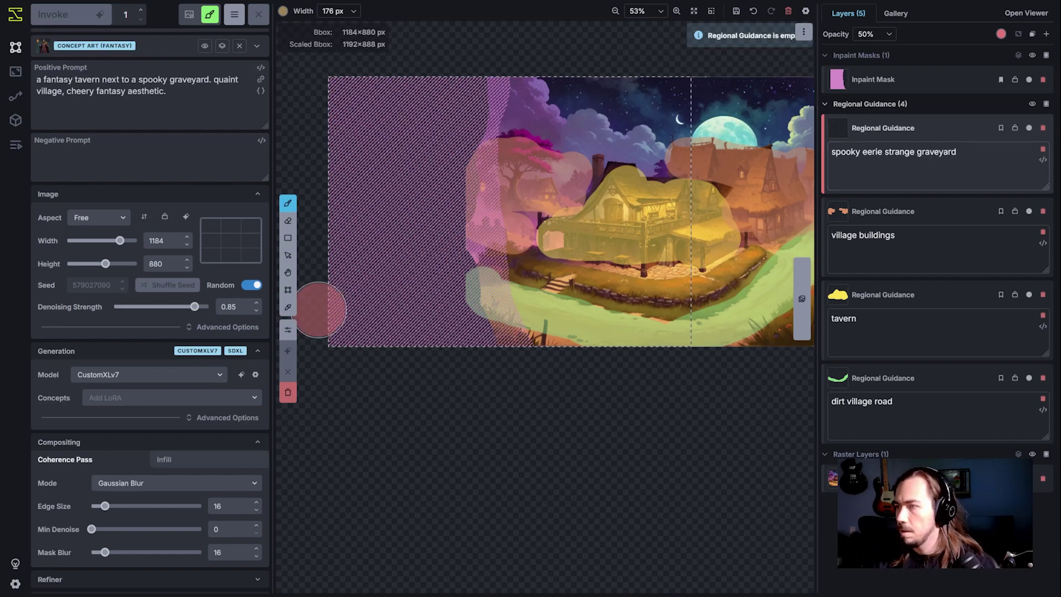
Paint the graveyard region over the middle of the blank masked area with a 336 px brush.
key(bracketright)
key(bracketright)
key(bracketright)
mouse_move(356, 238)
mouse_down()
mouse_move(458, 232)
mouse_move(372, 201)
mouse_move(420, 230)
mouse_move(355, 237)
mouse_move(387, 270)
mouse_up()
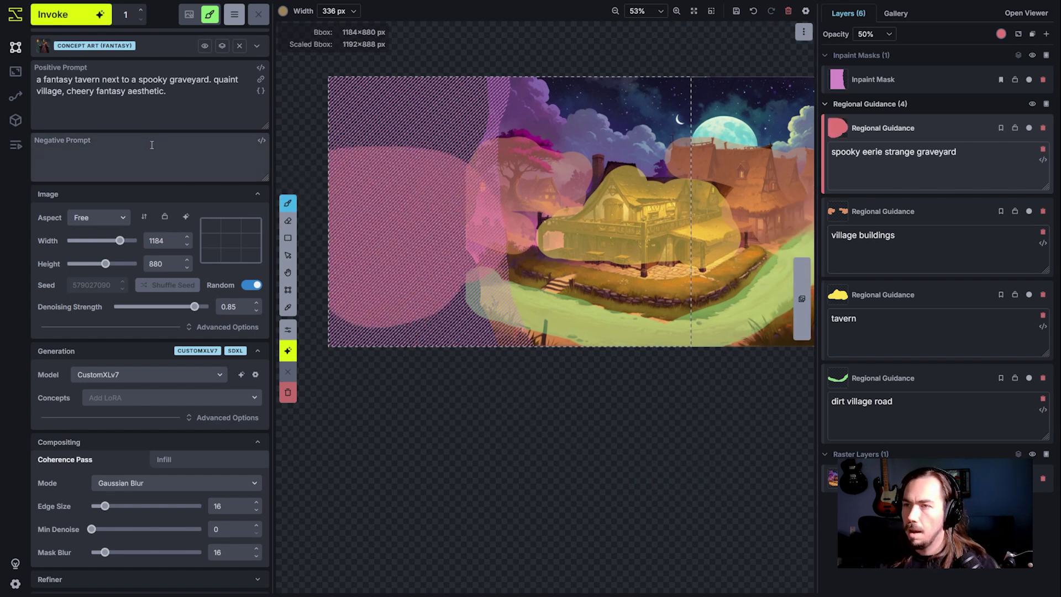
Generate the graveyard extension of the tavern scene, inspect it up close, and discard it.
click(83, 12)
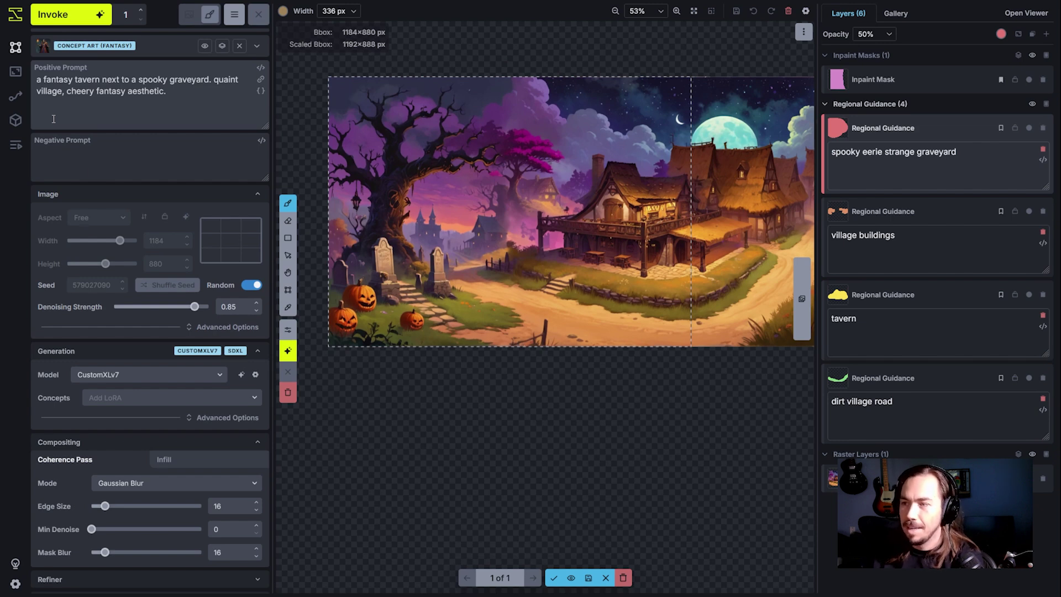
scroll(491, 228, up, 3)
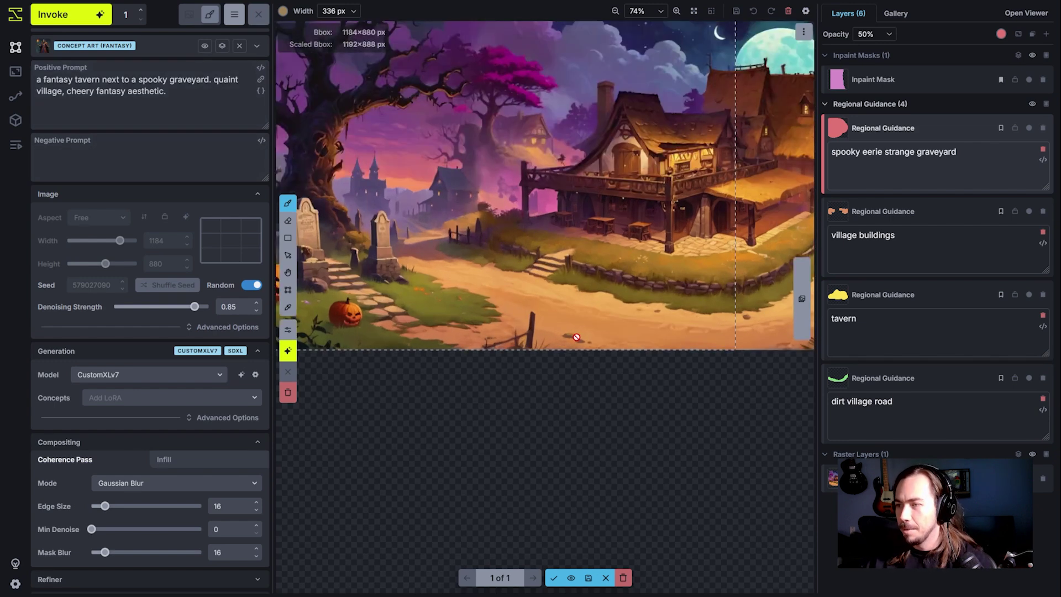
scroll(619, 285, down, 2)
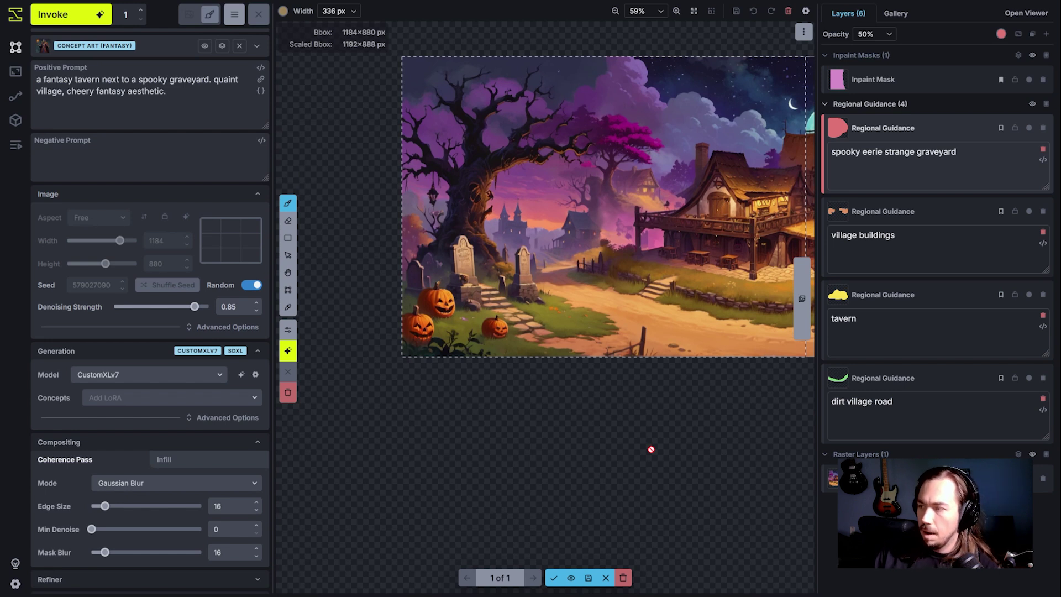
scroll(565, 375, up, 2)
drag(561, 303, 575, 424)
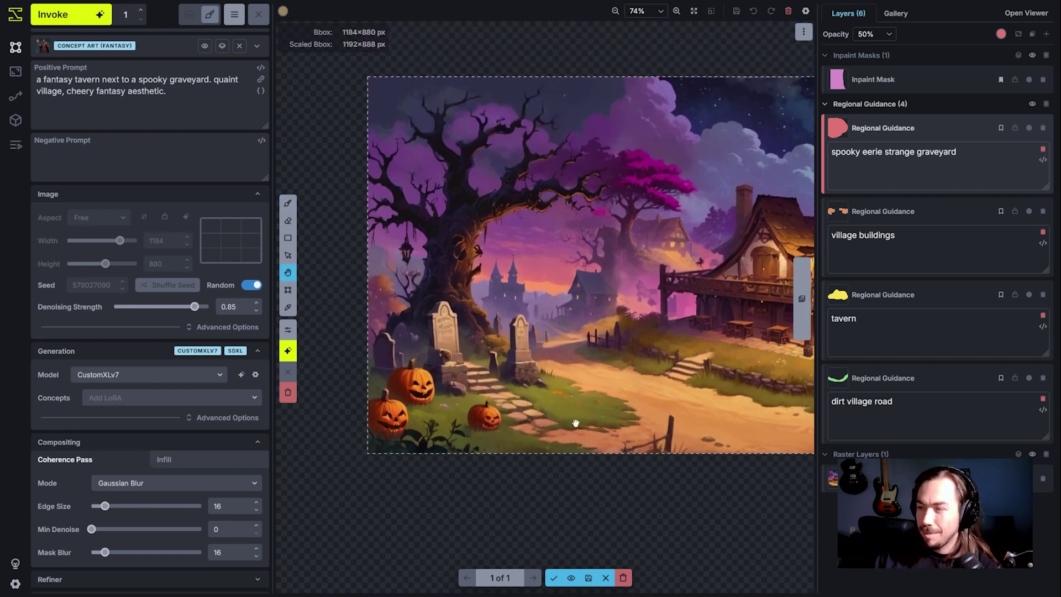
click(623, 577)
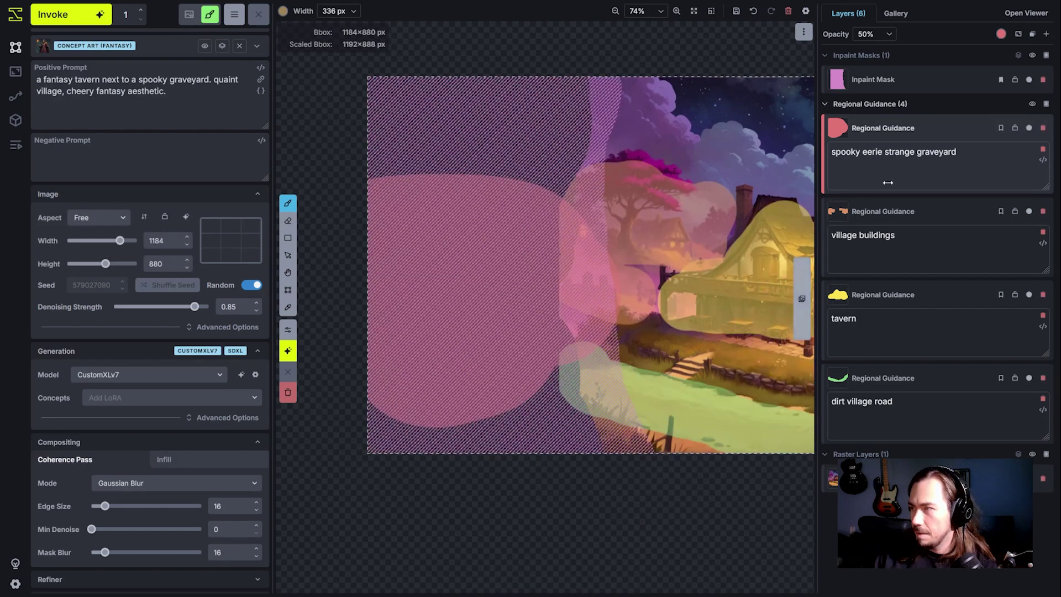
Add a control layer and choose its control model.
click(1046, 34)
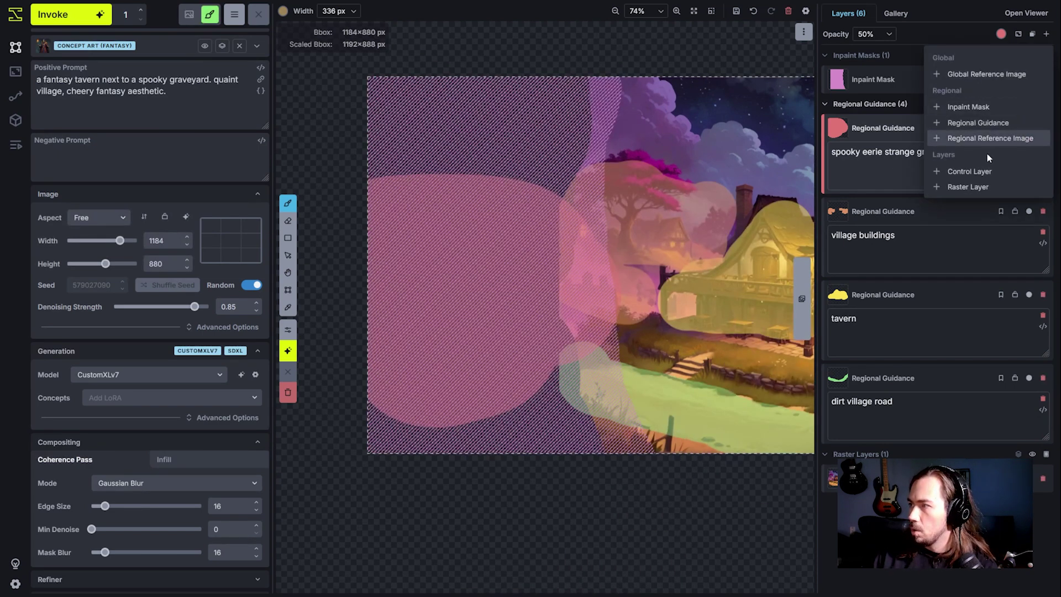
click(973, 169)
click(884, 501)
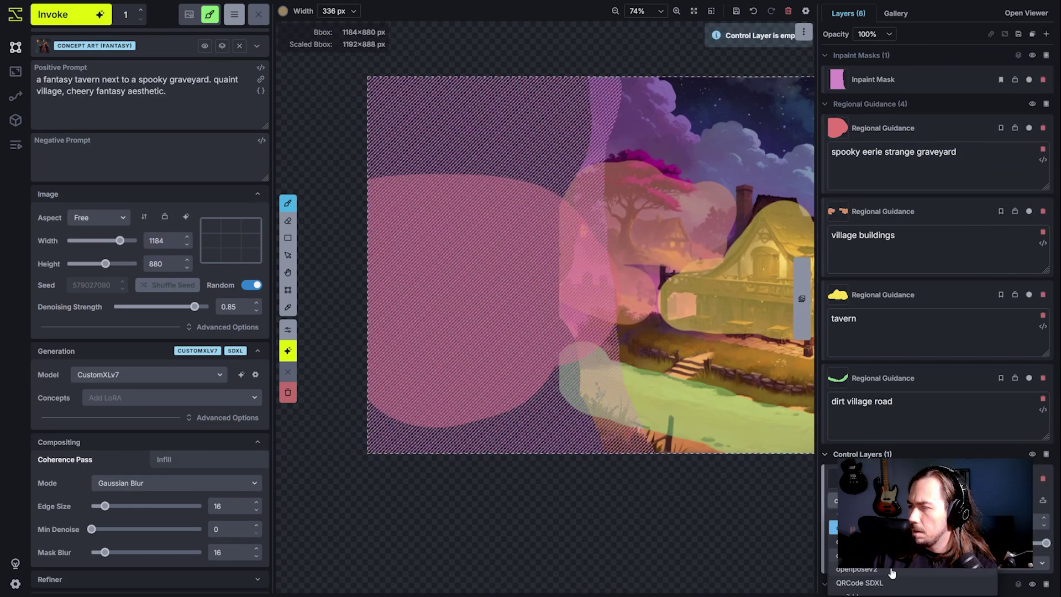
click(862, 585)
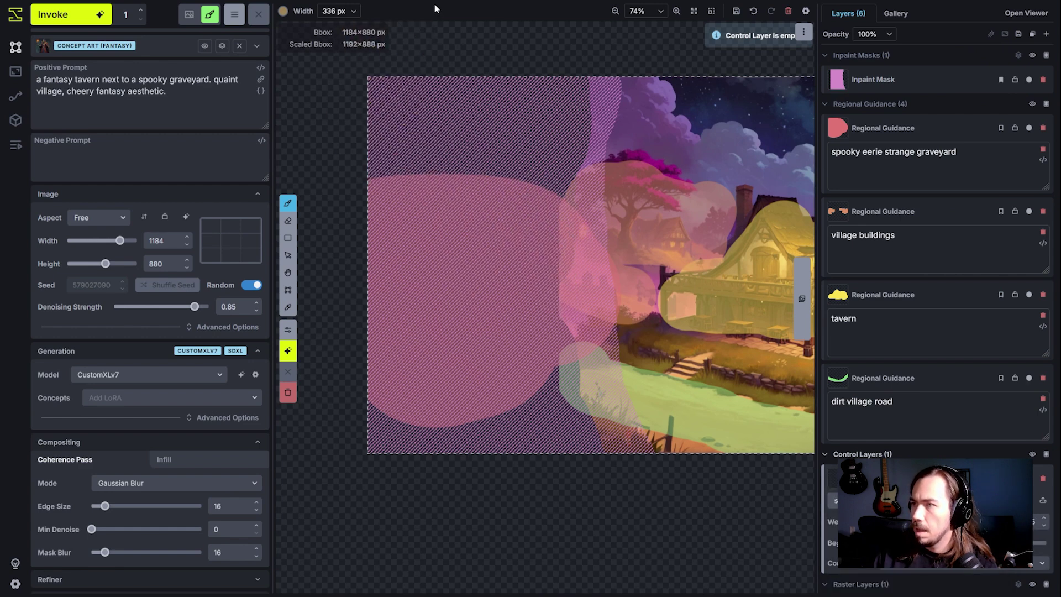
Draw a slanted line across the graveyard region on the control layer with a white 14 px brush.
key(d)
key(bracketleft)
key(bracketleft)
key(bracketleft)
key(bracketleft)
key(bracketleft)
key(bracketleft)
key(bracketleft)
key(bracketleft)
key(bracketleft)
key(bracketleft)
key(bracketleft)
key(bracketleft)
key(bracketleft)
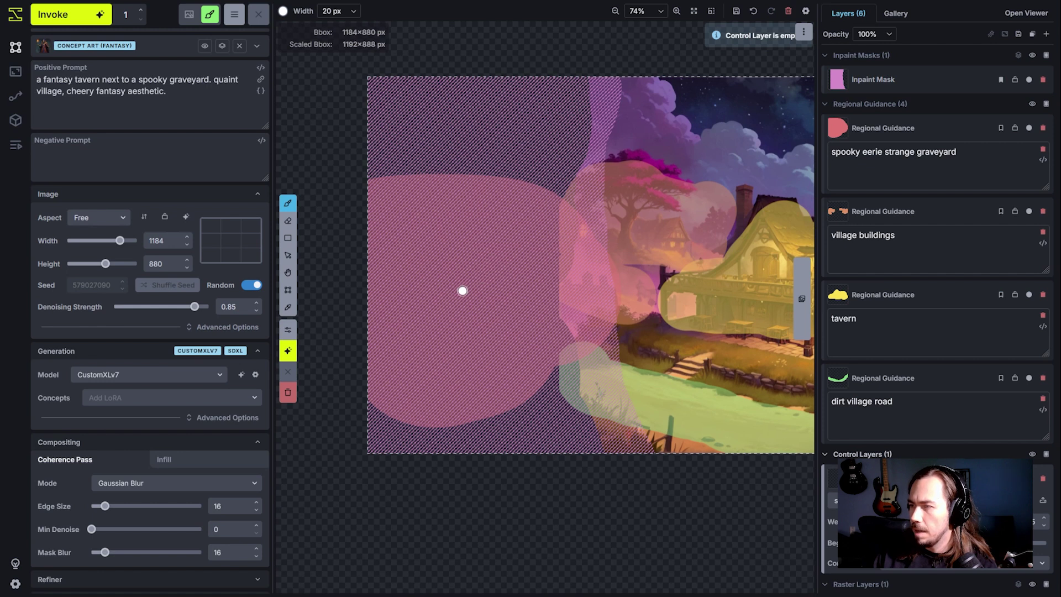
key(bracketleft)
drag(608, 285, 375, 326)
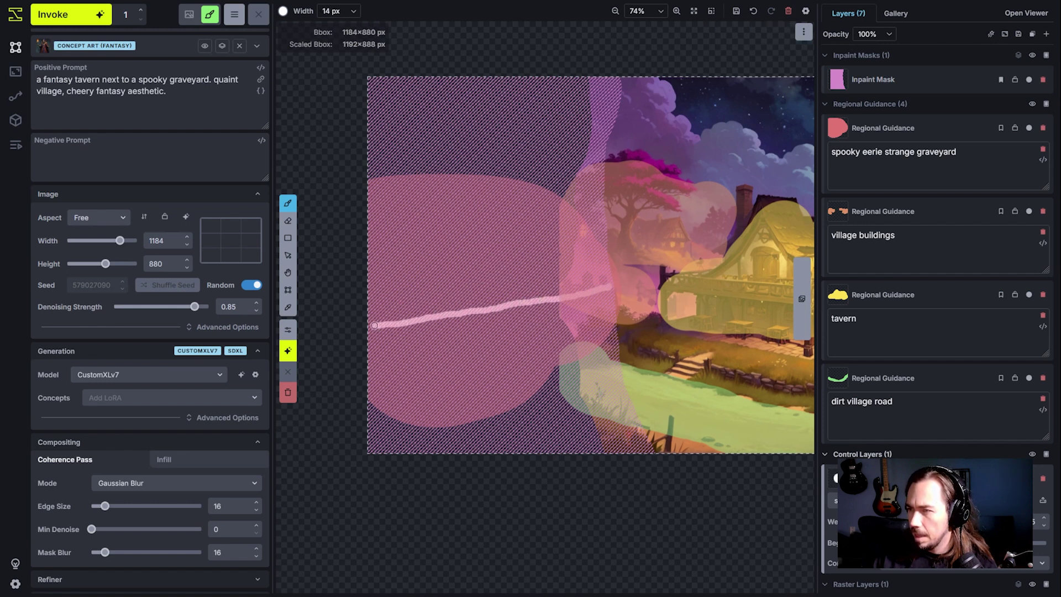
Sketch a second converging line, gravestone-like arches around both lines, and a curved line below them with an 8 px brush.
drag(590, 286, 381, 275)
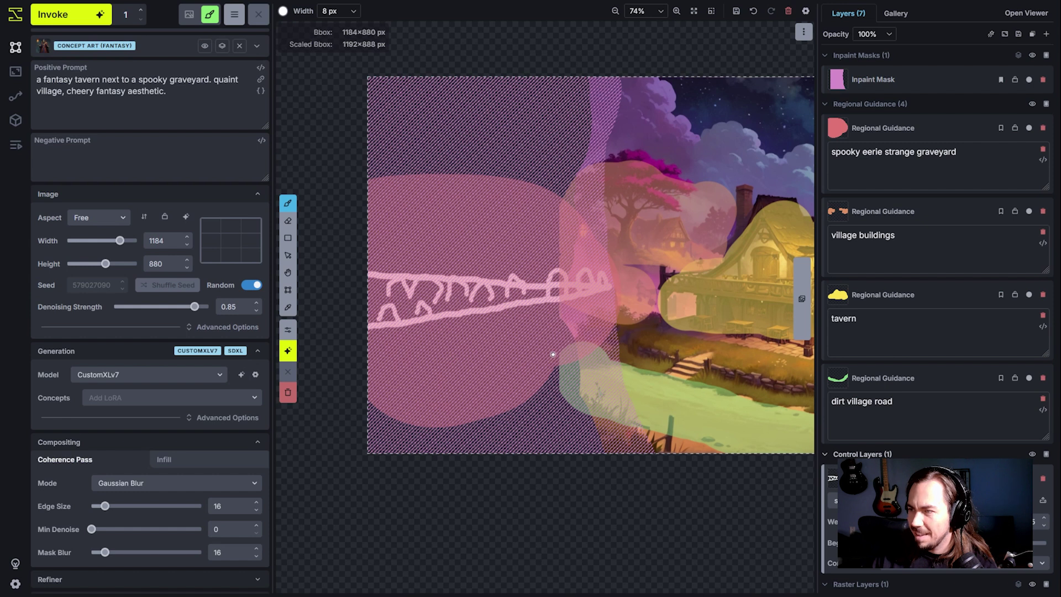
drag(550, 392, 481, 367)
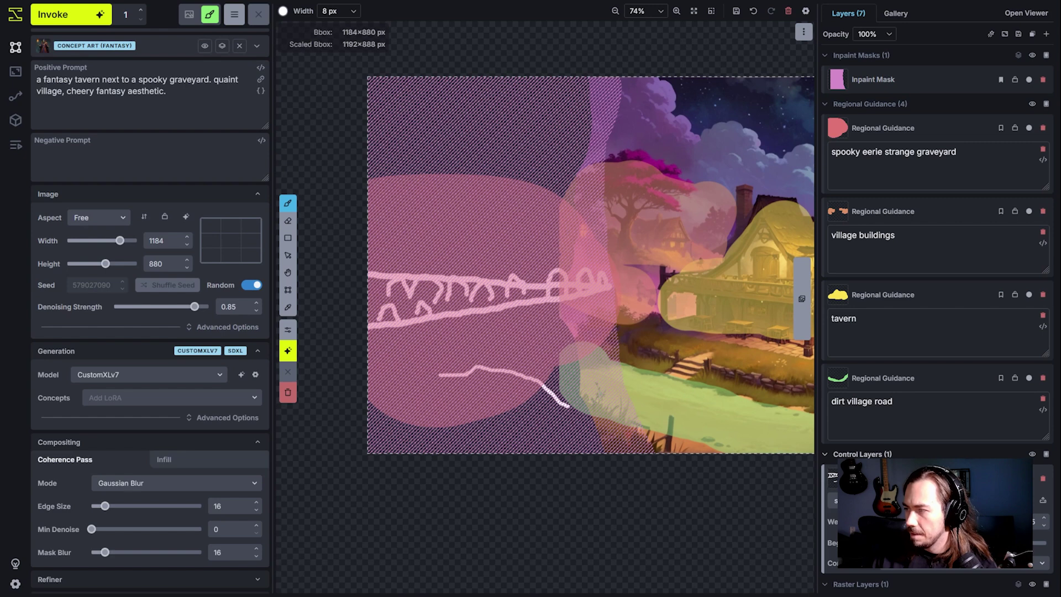
Try generating the graveyard extension with the sketched control layer, check the preview, and cancel the generation.
scroll(467, 286, down, 3)
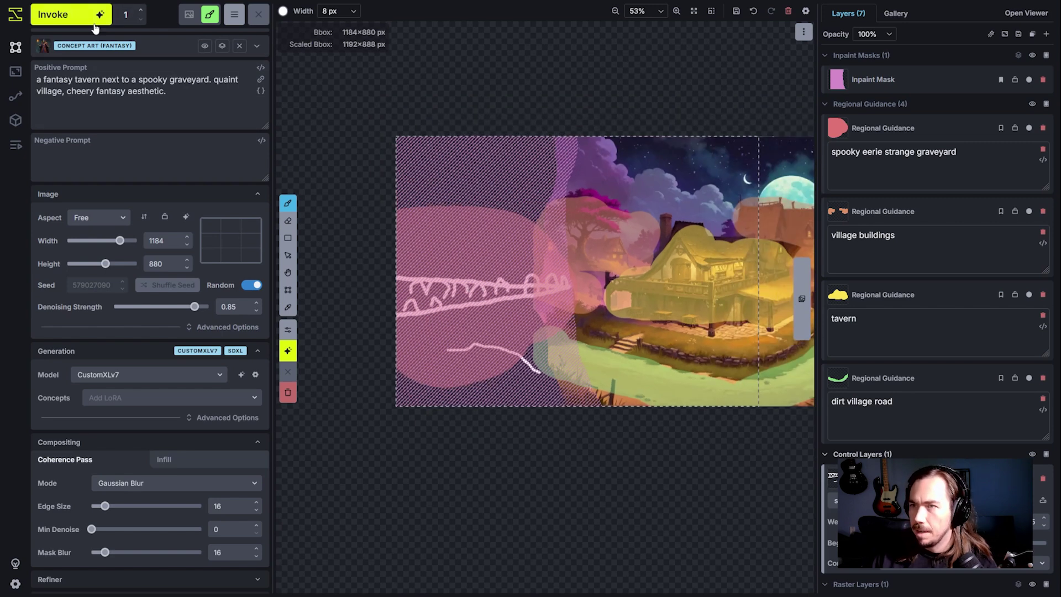
click(94, 16)
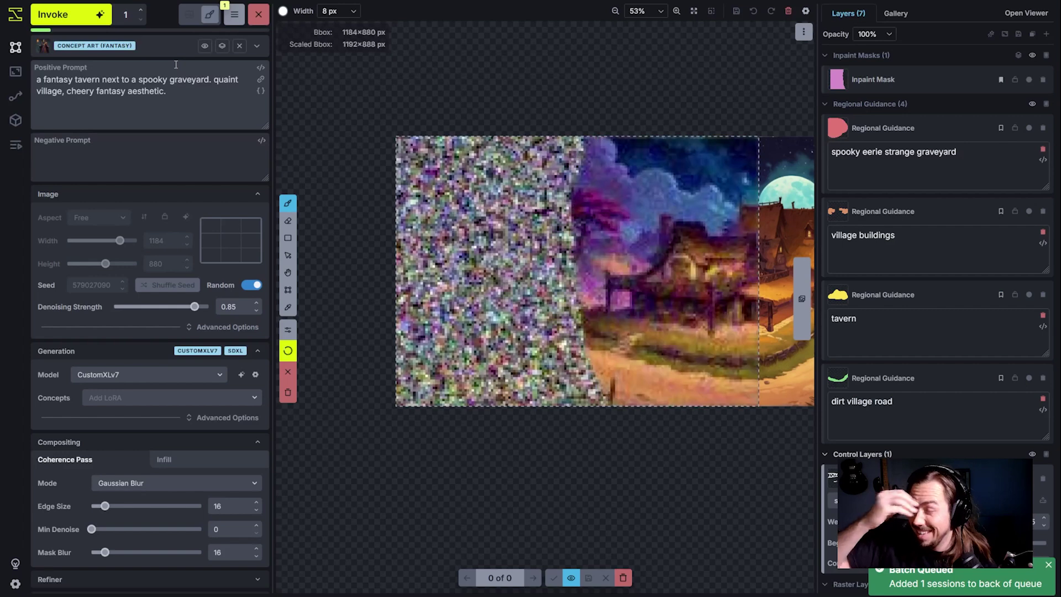
scroll(537, 269, up, 3)
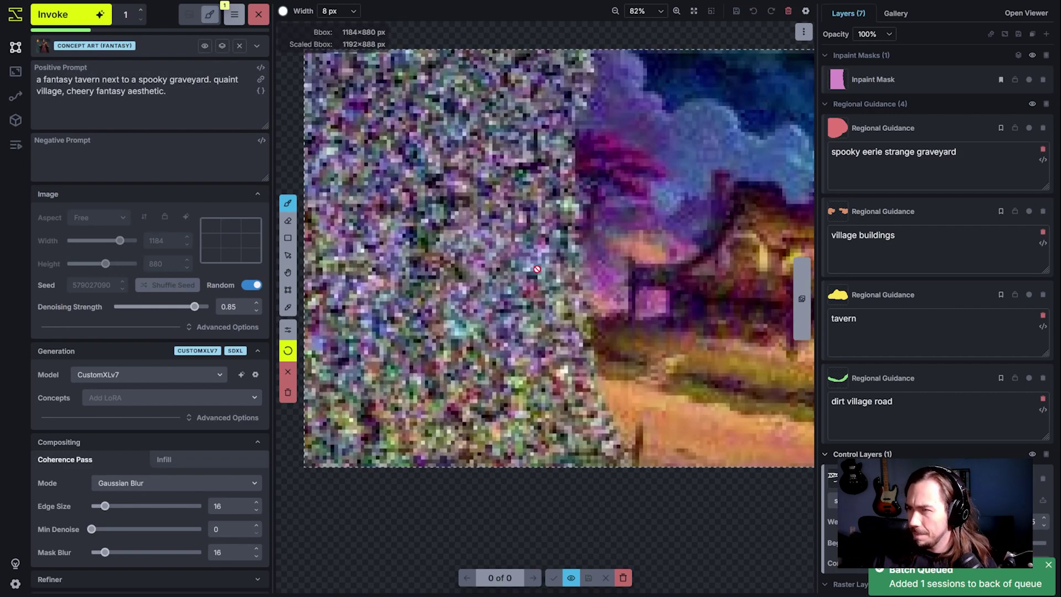
scroll(537, 269, down, 2)
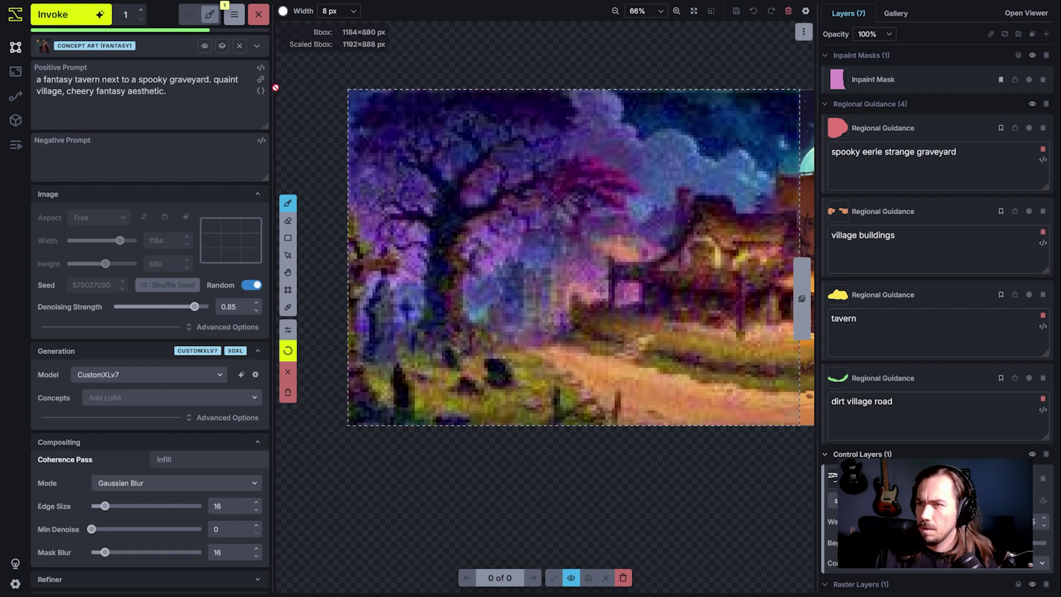
click(258, 15)
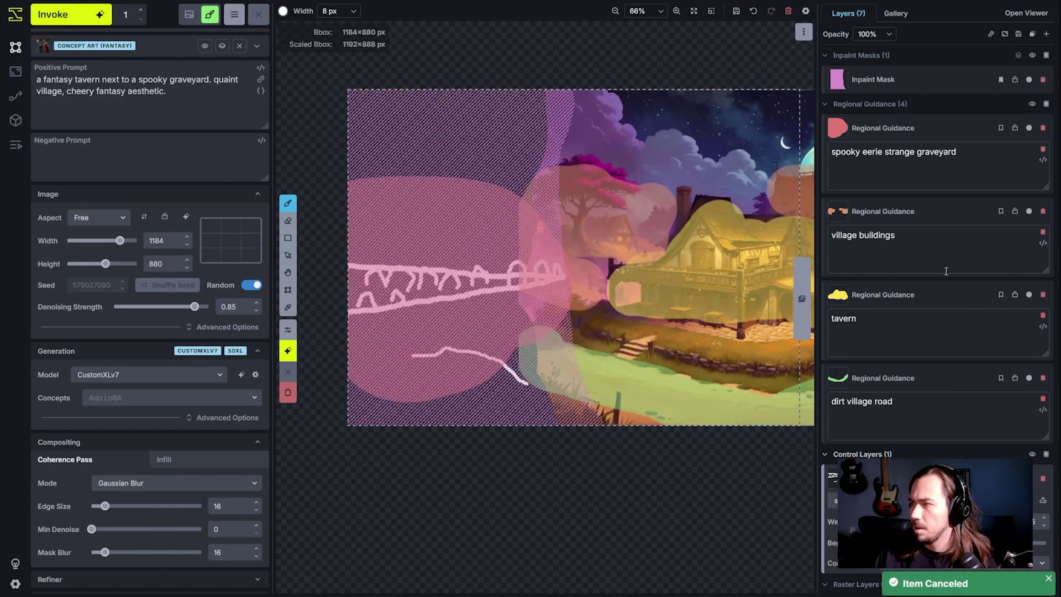
Add a negative prompt reading "tree" to the "spooky eerie strange graveyard" regional guidance.
right_click(967, 129)
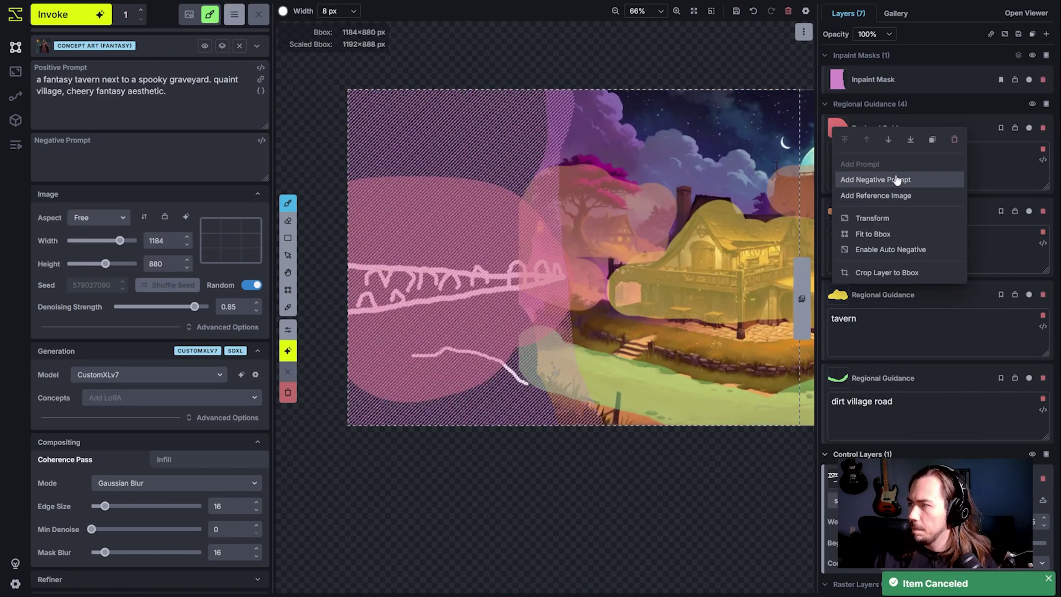
click(896, 179)
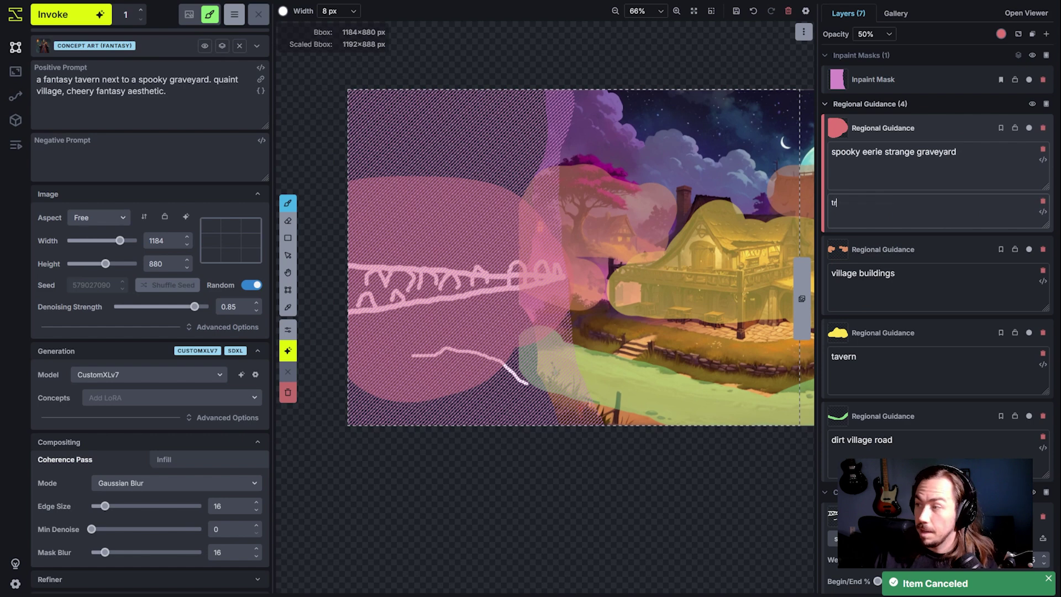
text(ee)
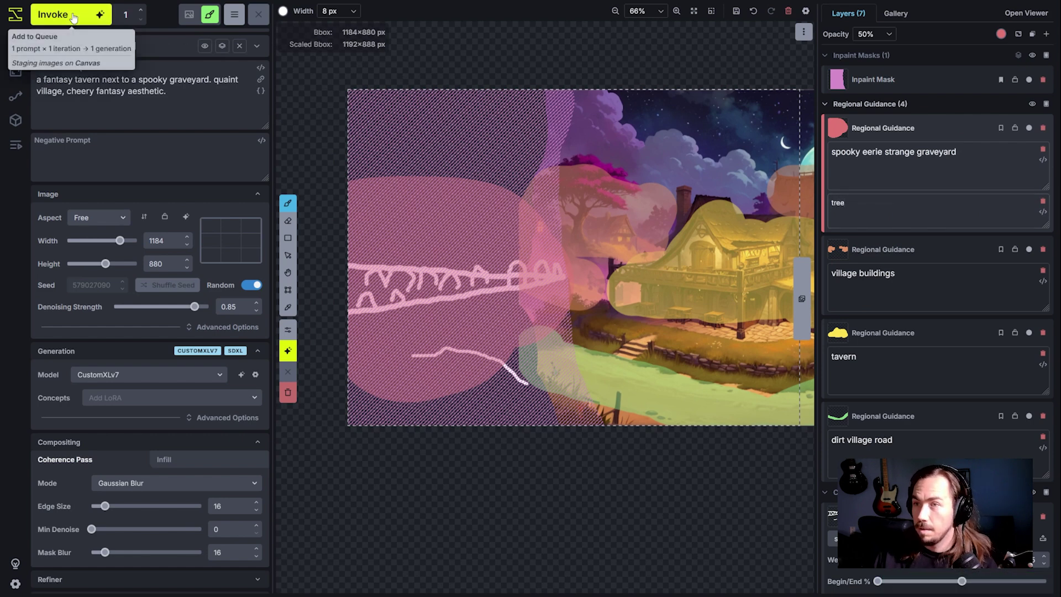
Generate the graveyard extension with the updated guidance, inspect the staged image, and accept it onto the canvas.
click(89, 22)
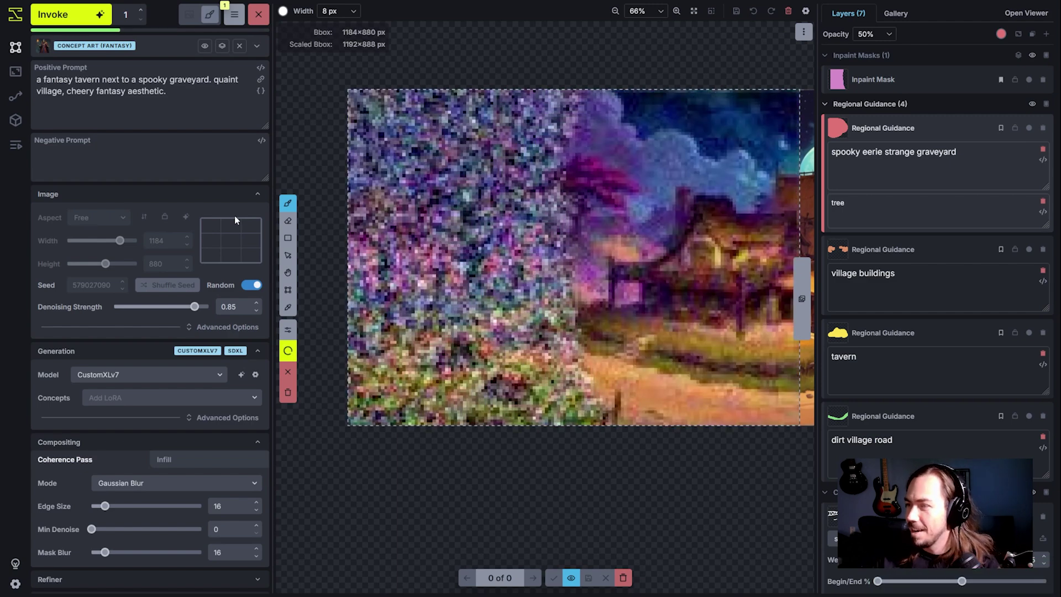
scroll(521, 362, up, 2)
scroll(521, 362, down, 2)
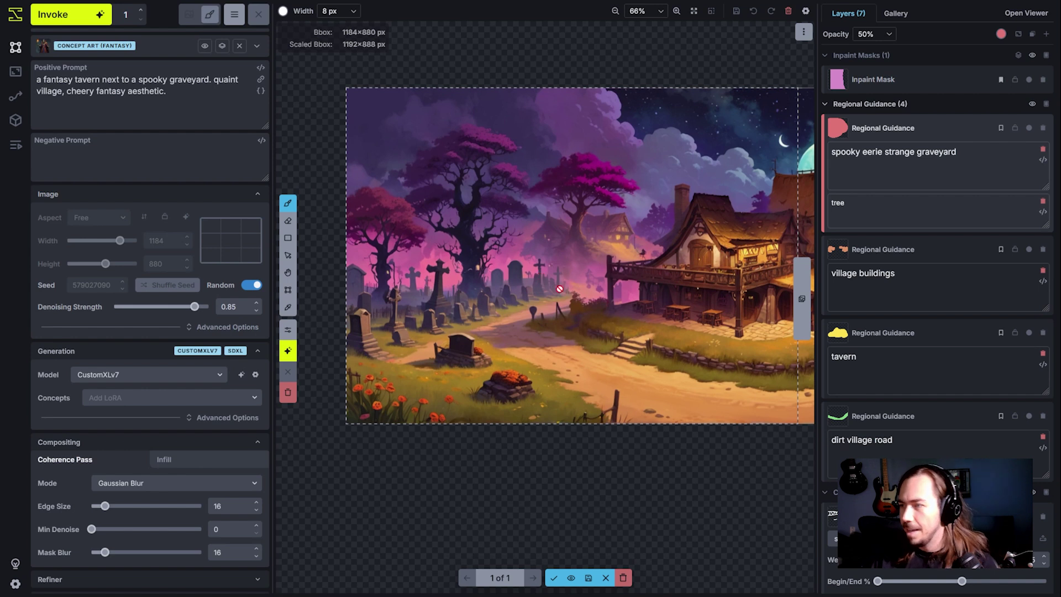
key(h)
drag(366, 183, 466, 203)
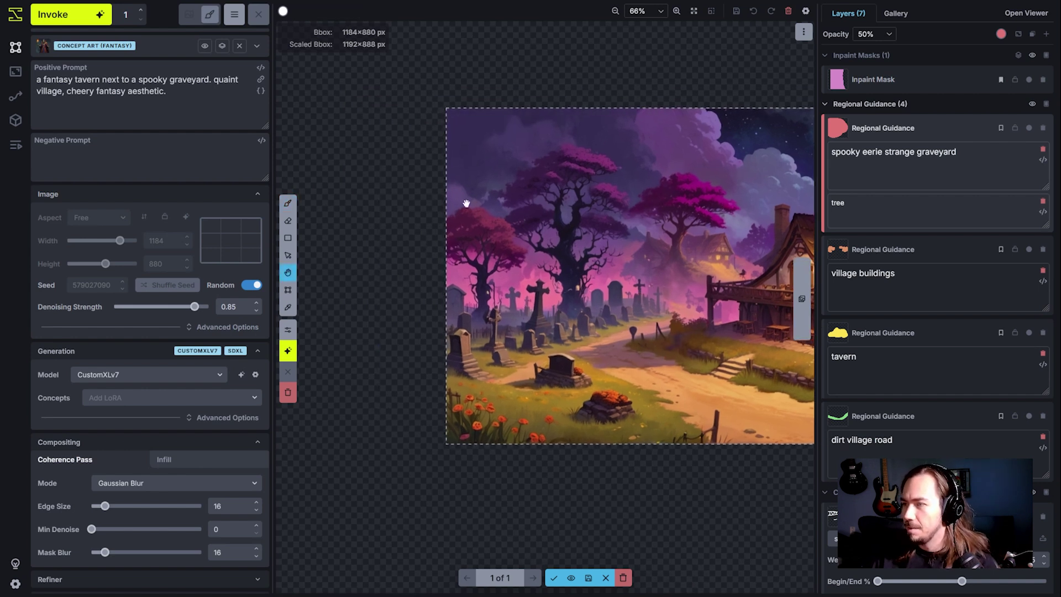
key(b)
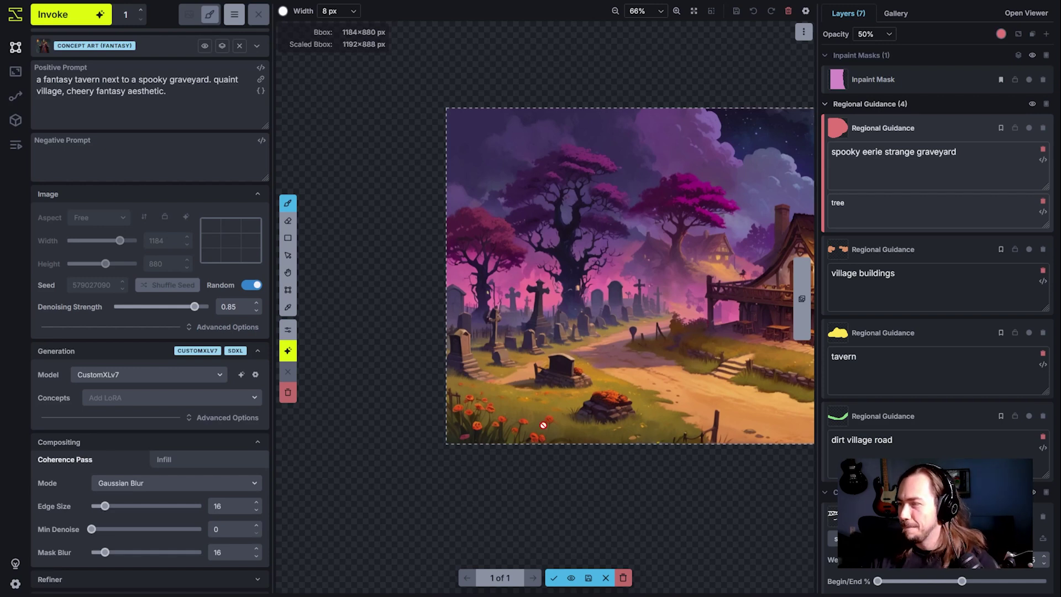
scroll(597, 429, down, 2)
click(554, 578)
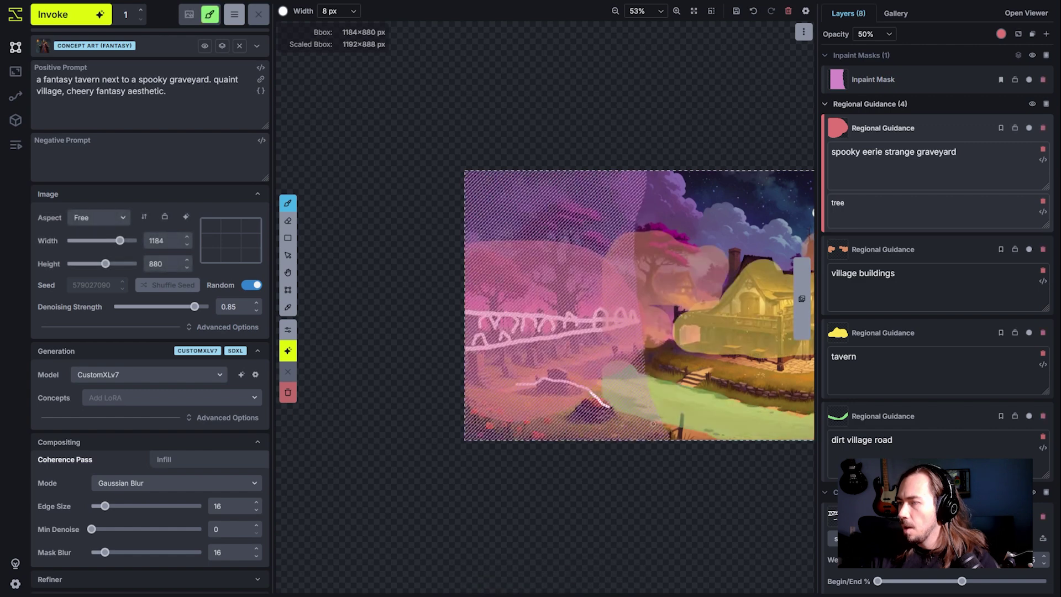
Clear the inpaint mask and delete the sketched control layer.
click(911, 83)
key(shift+c)
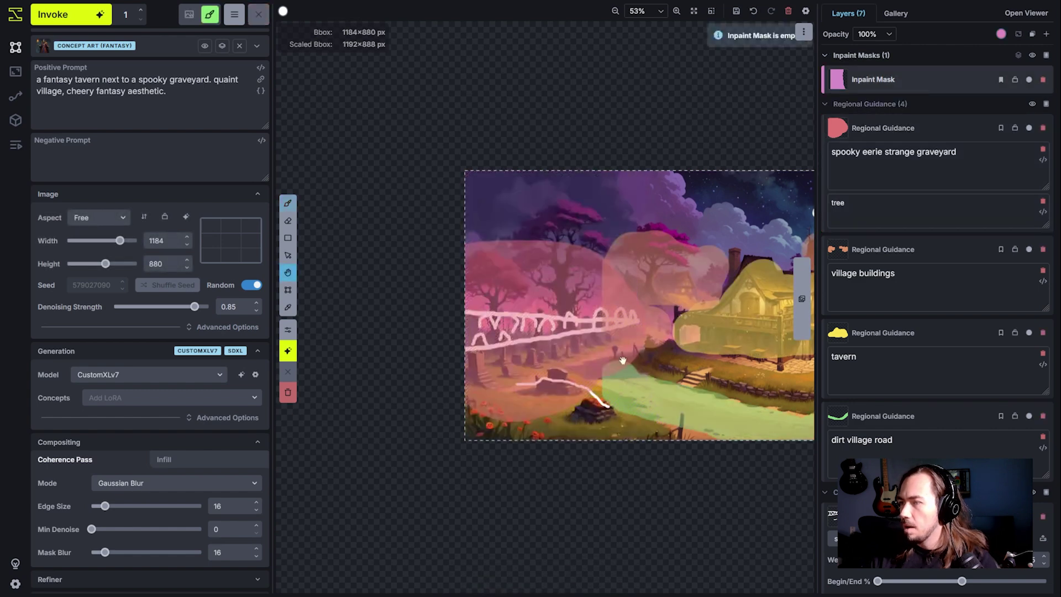
drag(727, 348, 689, 350)
scroll(918, 470, down, 2)
click(1043, 419)
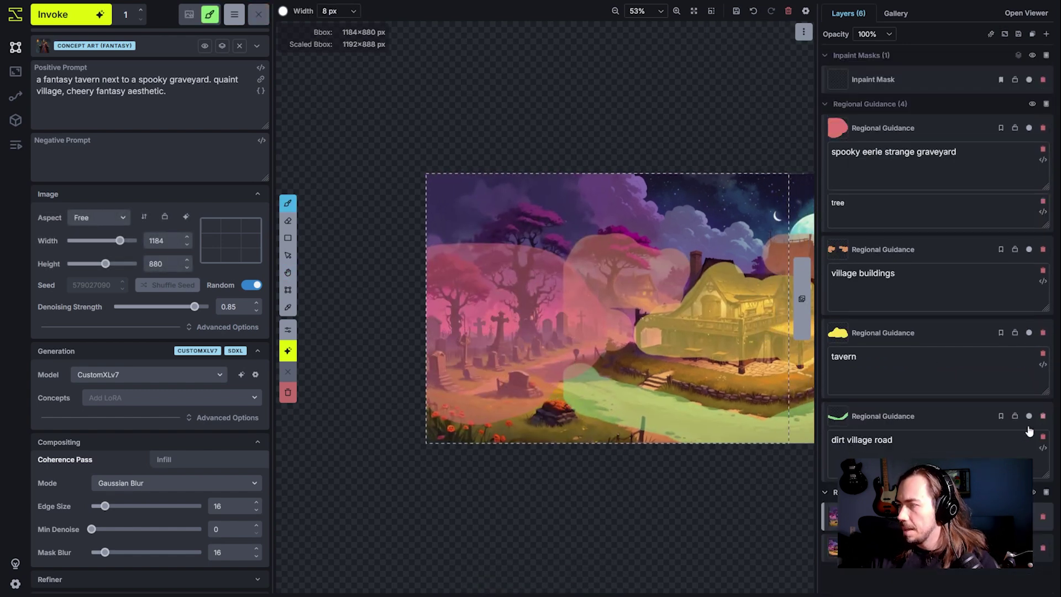
Place the white Gothic cathedral model from the Control board's assets on the canvas as a new control layer.
click(910, 16)
mouse_move(1035, 223)
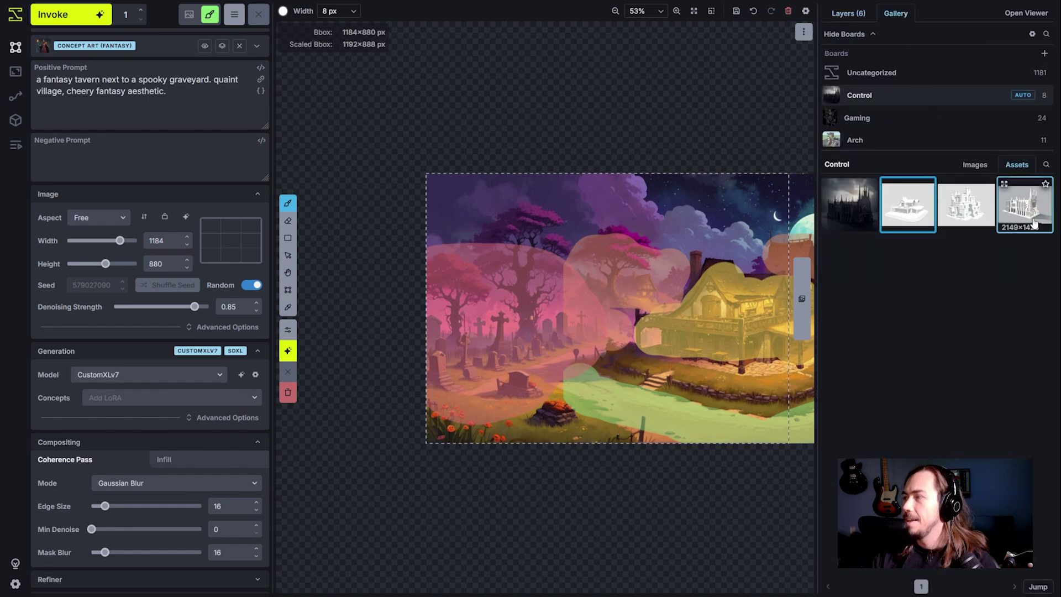
drag(1031, 220, 452, 224)
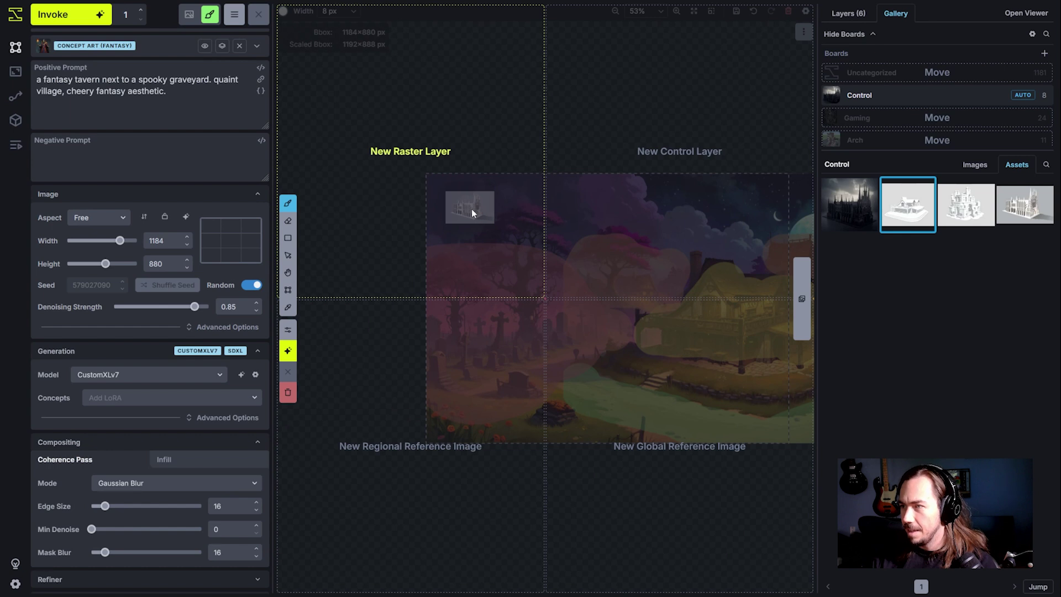
drag(472, 209, 642, 207)
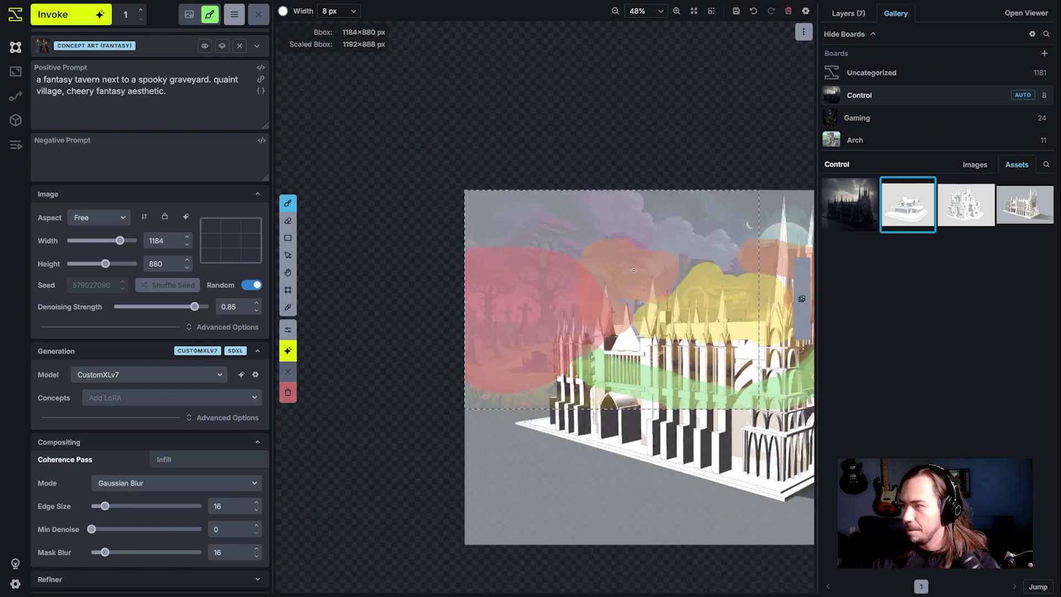
key(v)
drag(709, 502, 605, 492)
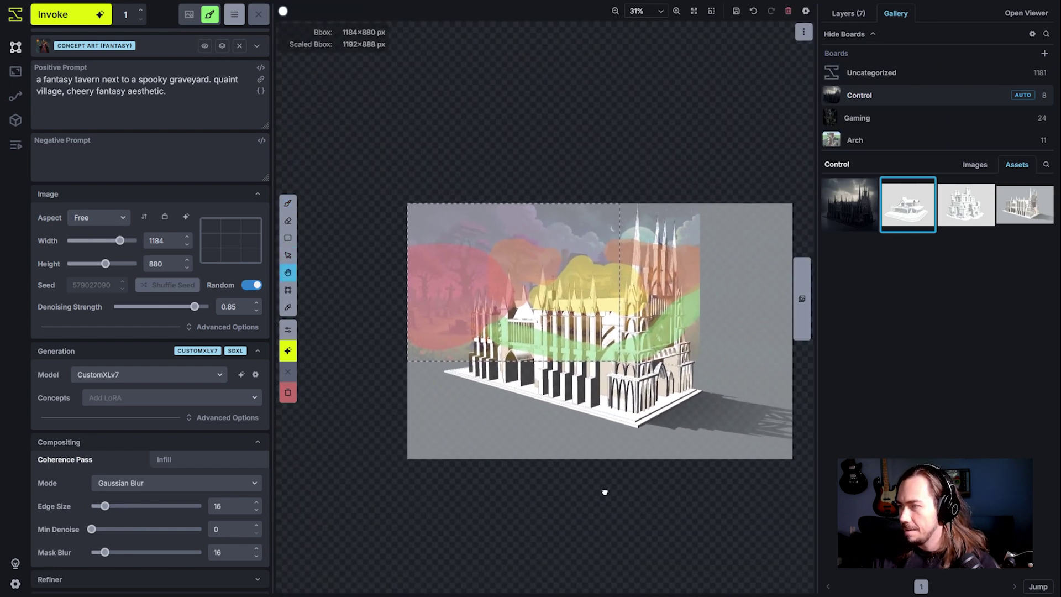
click(849, 13)
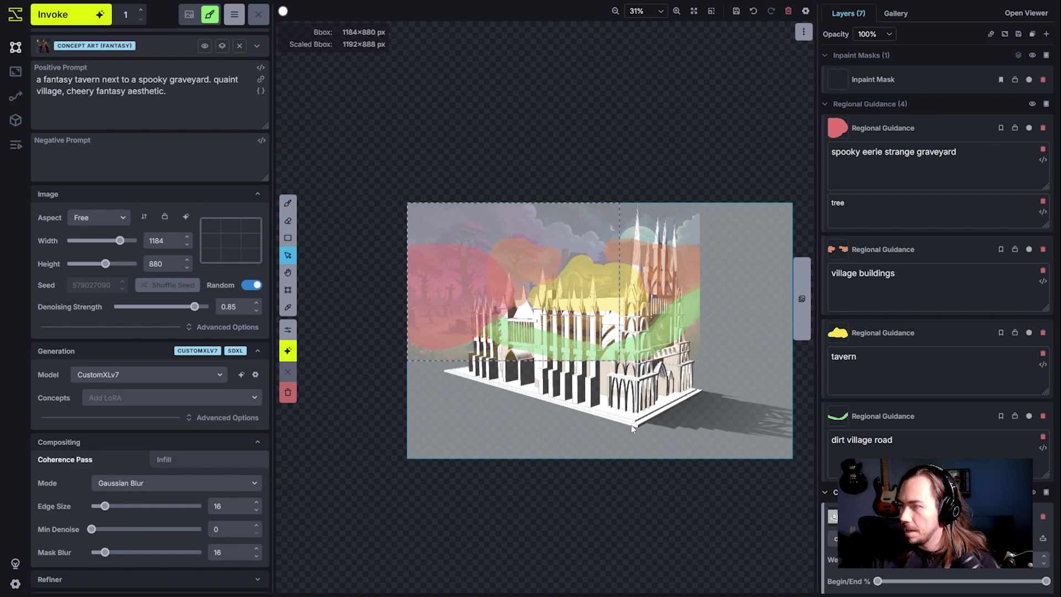
Transform the cathedral control layer, scaling it down beside the graveyard with its base aligned to the scene's lower edge, and apply.
key(shift+t)
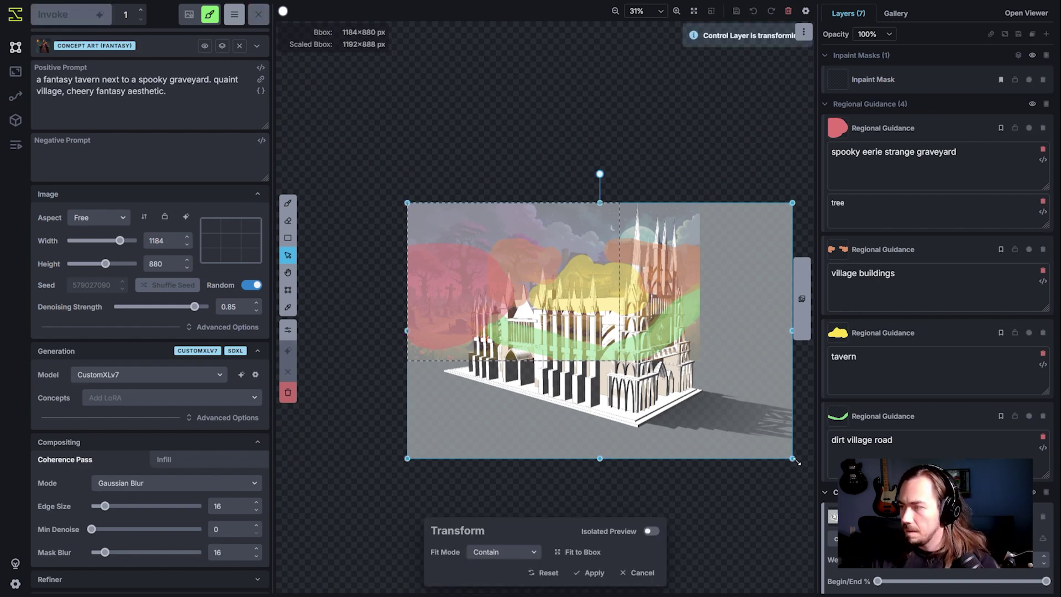
drag(794, 460, 634, 364)
drag(598, 331, 535, 327)
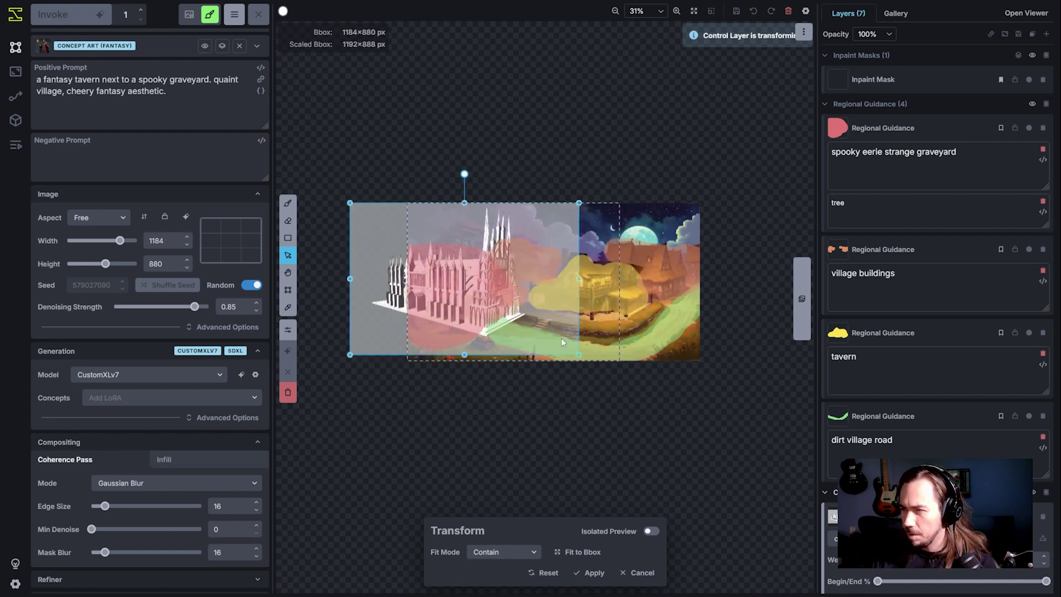
drag(575, 357, 456, 330)
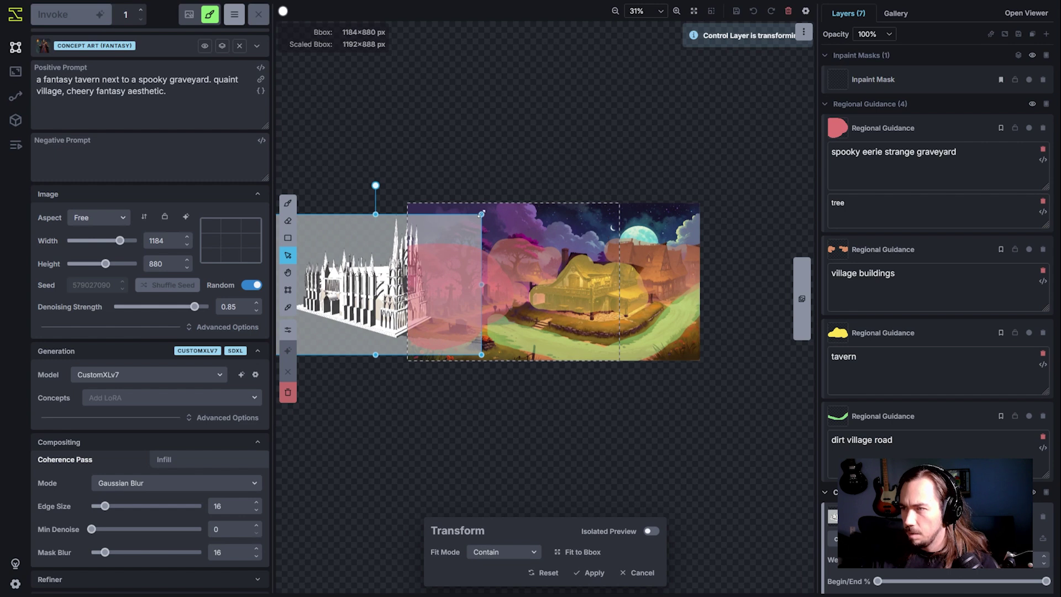
drag(481, 214, 499, 205)
drag(484, 257, 455, 257)
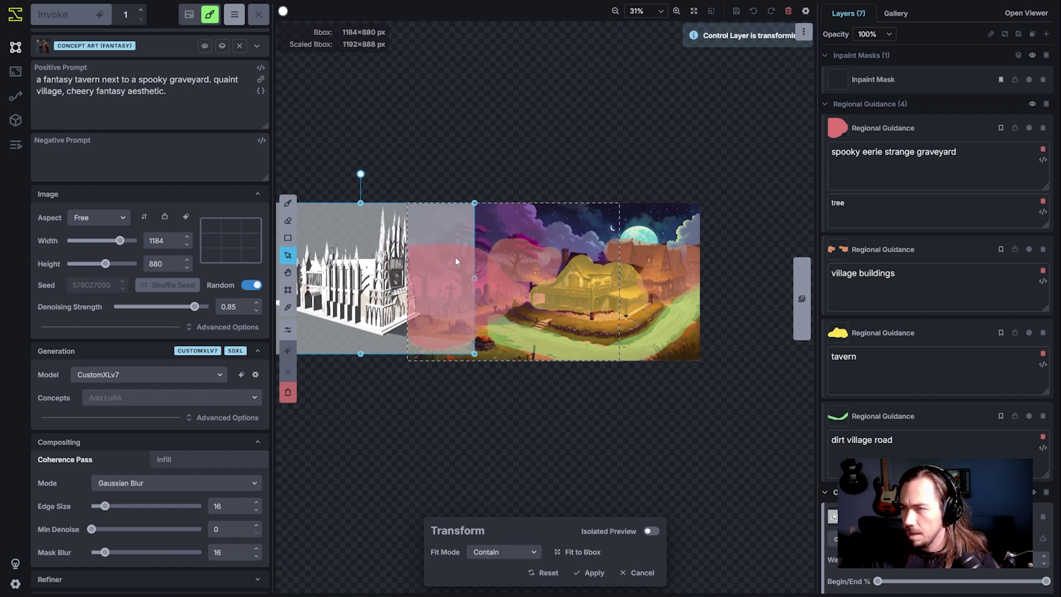
drag(474, 204, 537, 181)
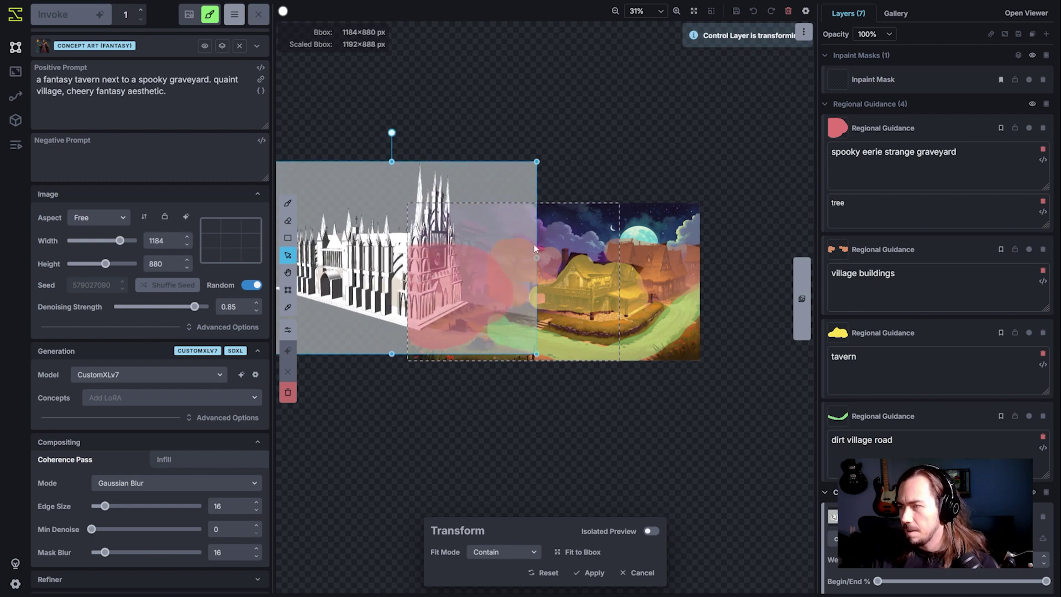
drag(525, 246, 433, 281)
drag(456, 382, 517, 393)
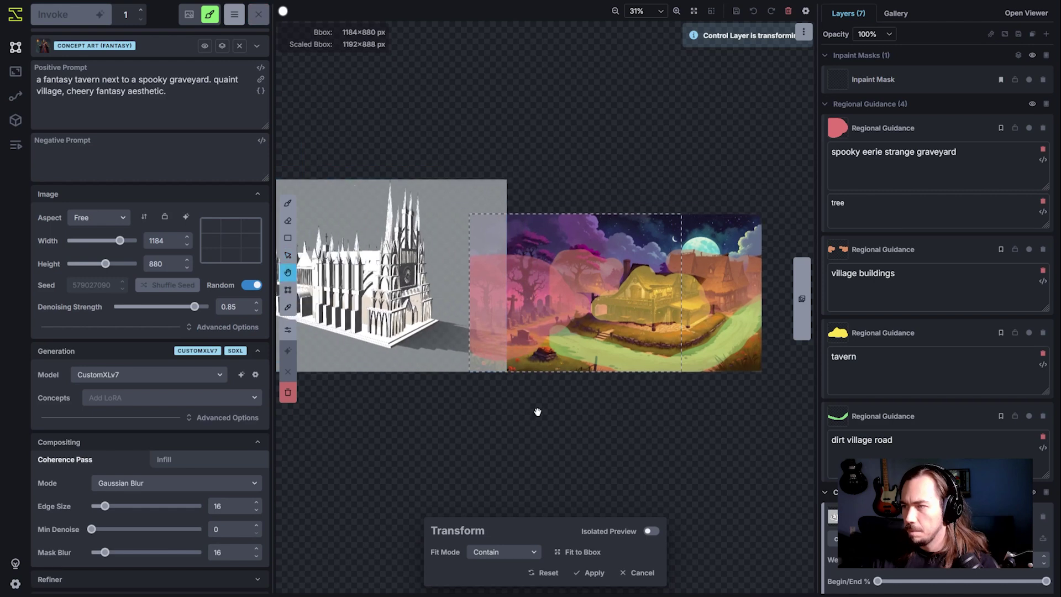
drag(507, 179, 486, 271)
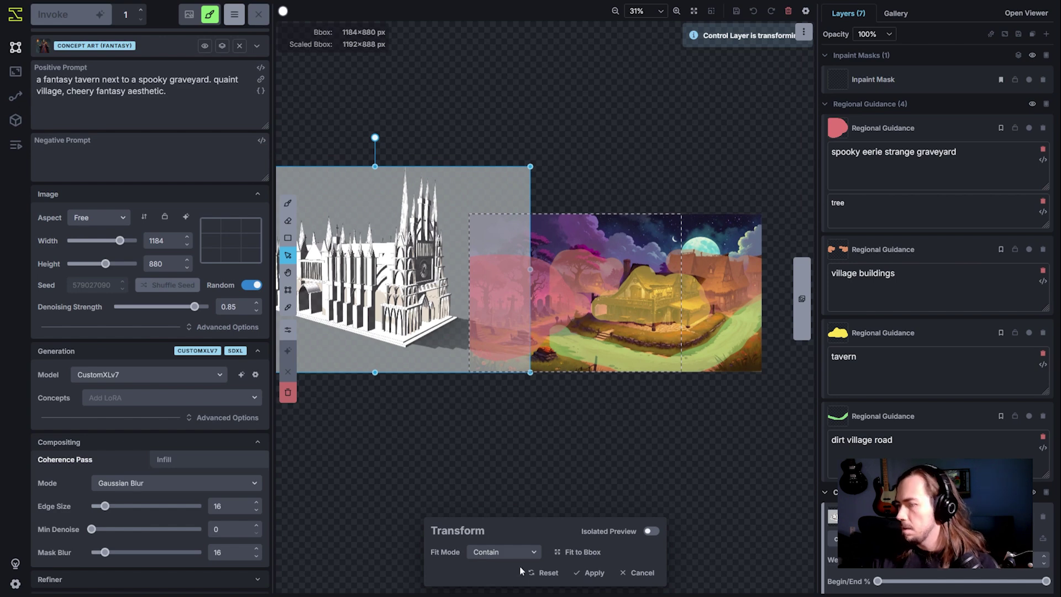
click(594, 573)
Set the cathedral layer's control model to scribble and apply a Lineart Edge Detection filter.
scroll(484, 459, up, 2)
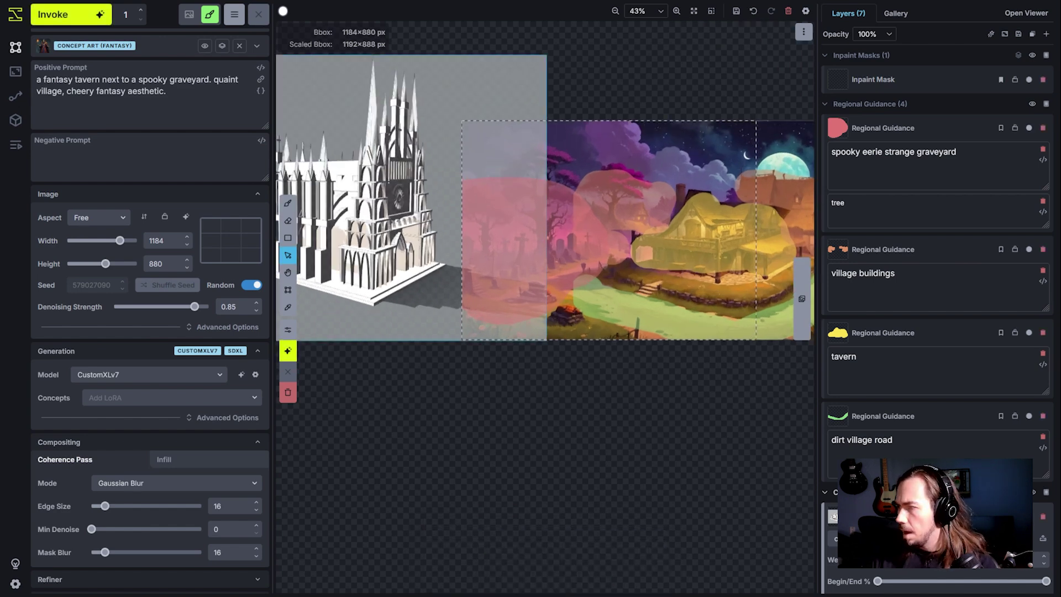
click(834, 539)
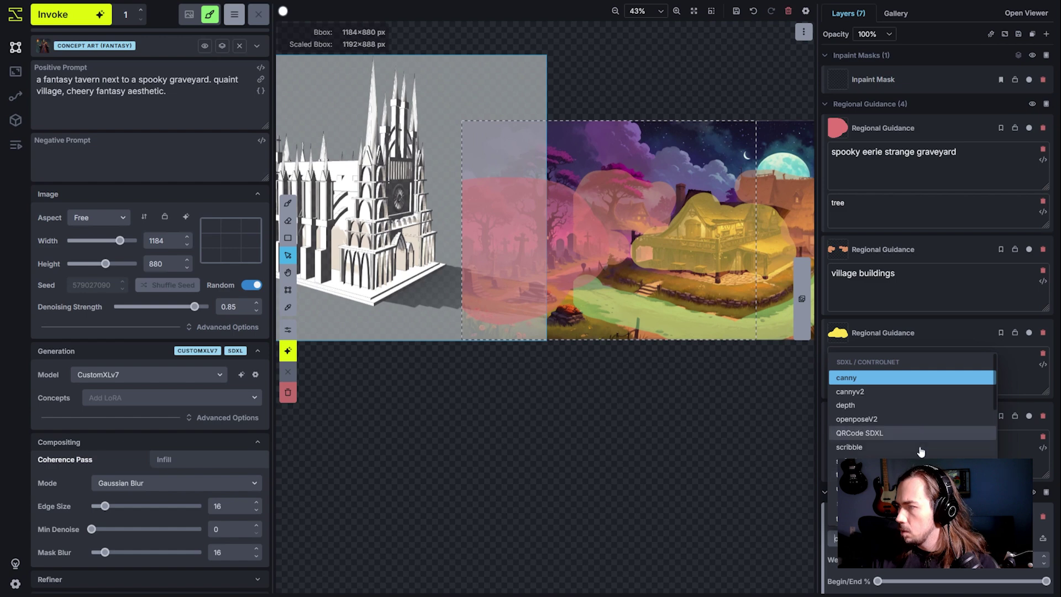
click(857, 446)
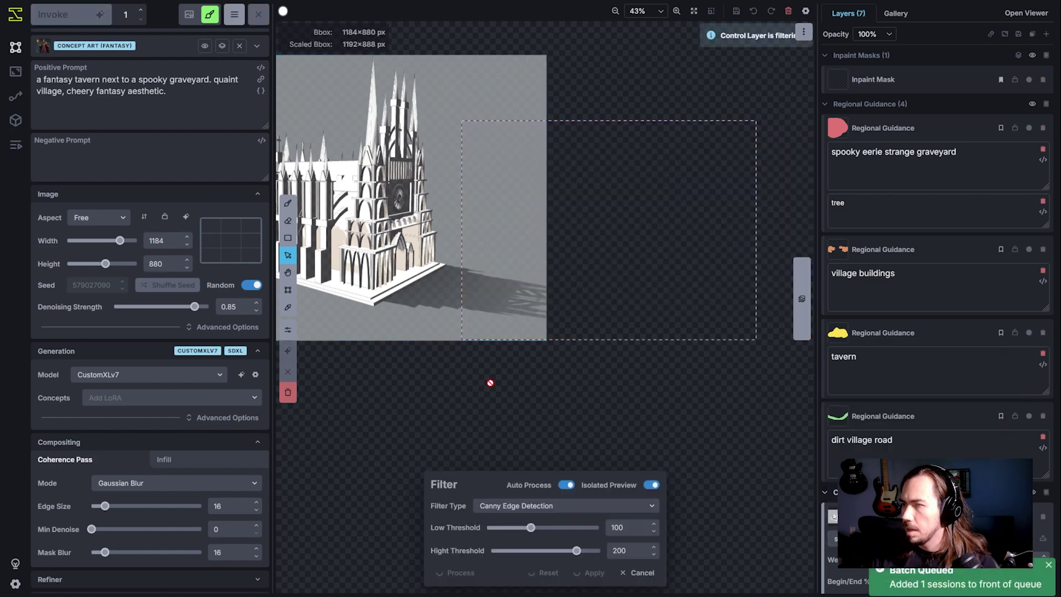
click(563, 506)
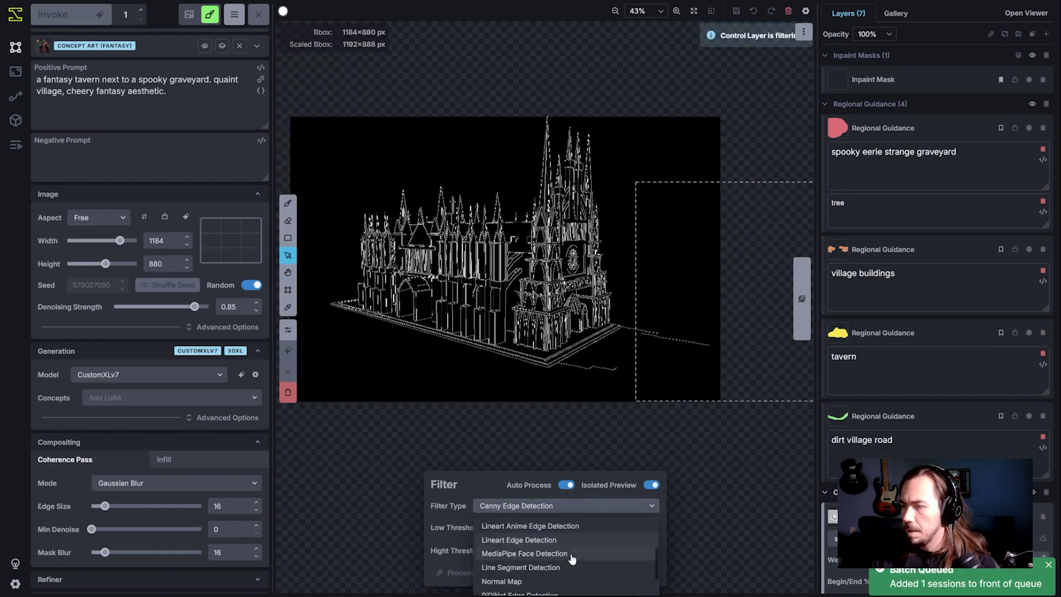
click(565, 547)
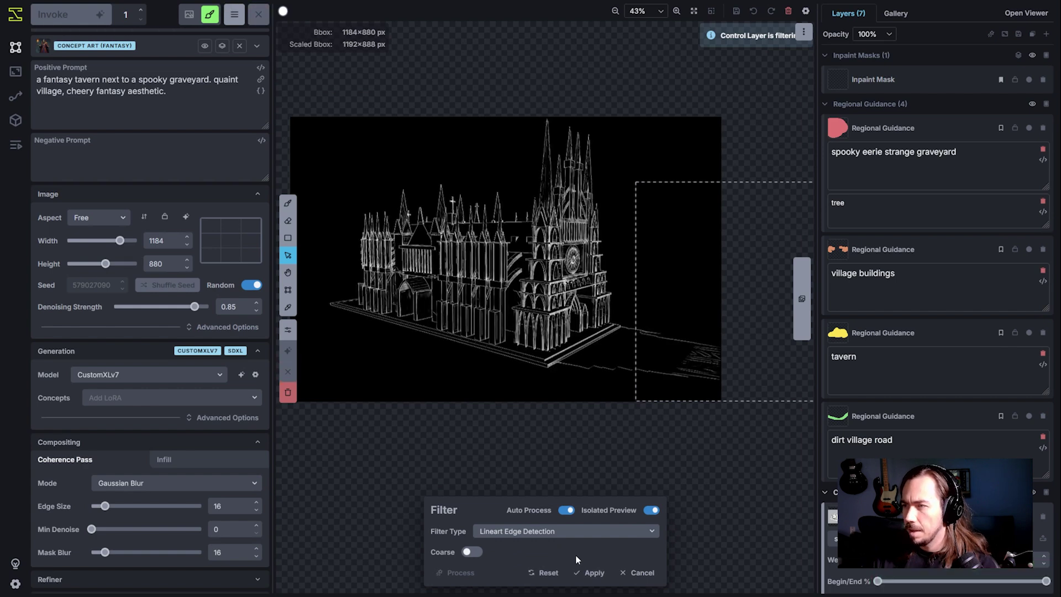
click(591, 572)
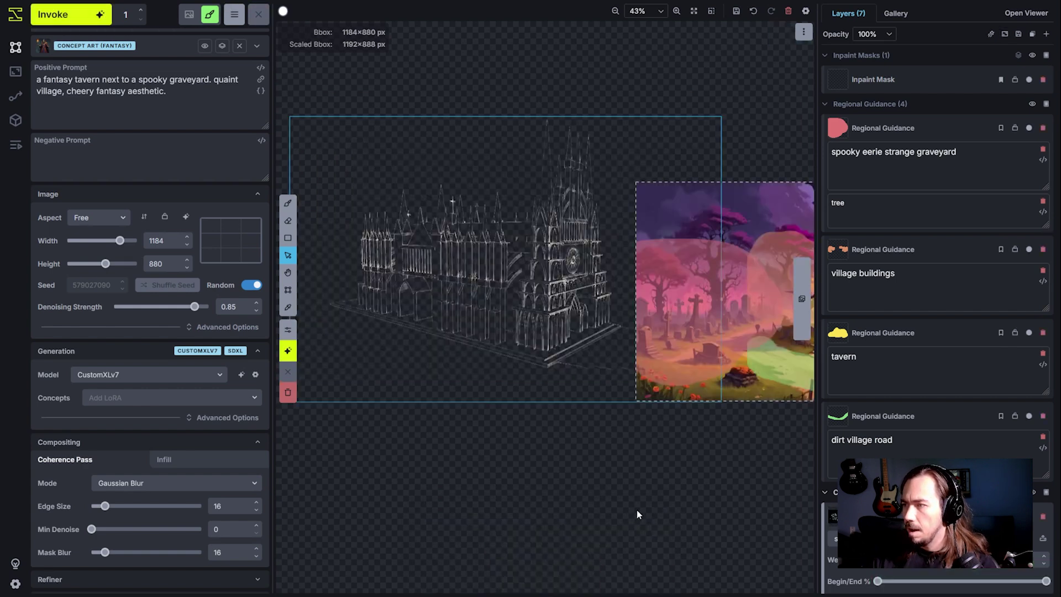
Move the 1184×880 bounding box left so it spans the cathedral's front and the adjoining part of the graveyard.
scroll(637, 514, up, 2)
drag(717, 449, 647, 451)
scroll(650, 450, down, 3)
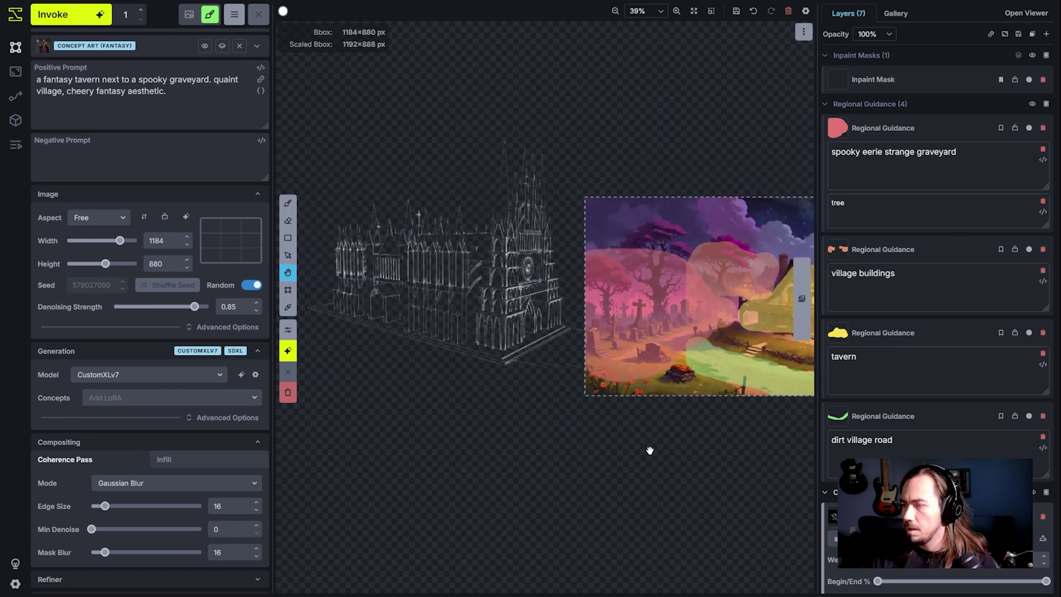
key(c)
drag(748, 358, 591, 361)
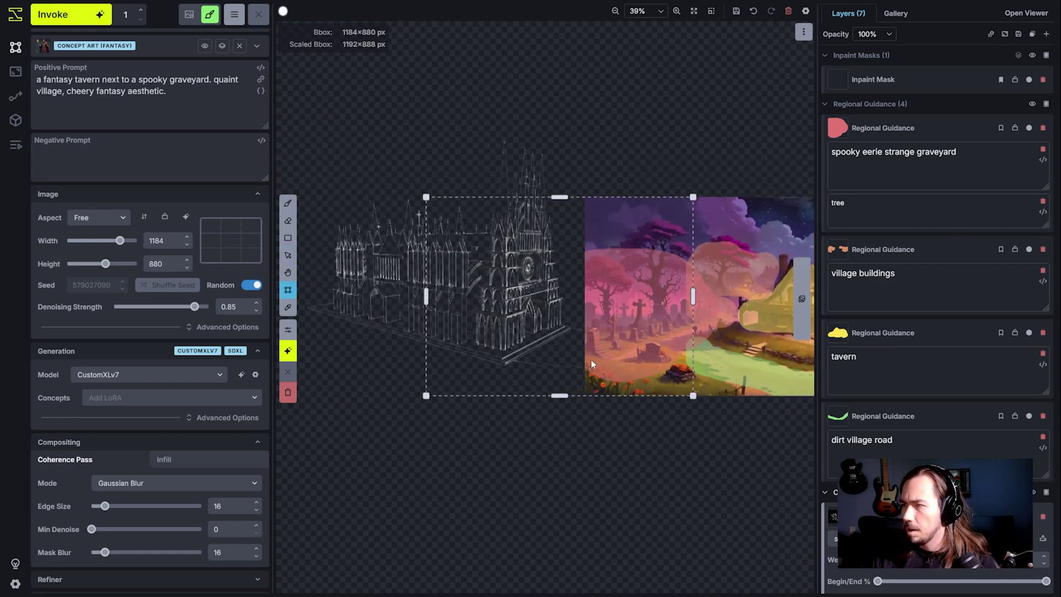
Paint the inpaint mask over the graveyard's left edge from bottom to top, with the brush enlarged to 216 px.
click(885, 83)
key(b)
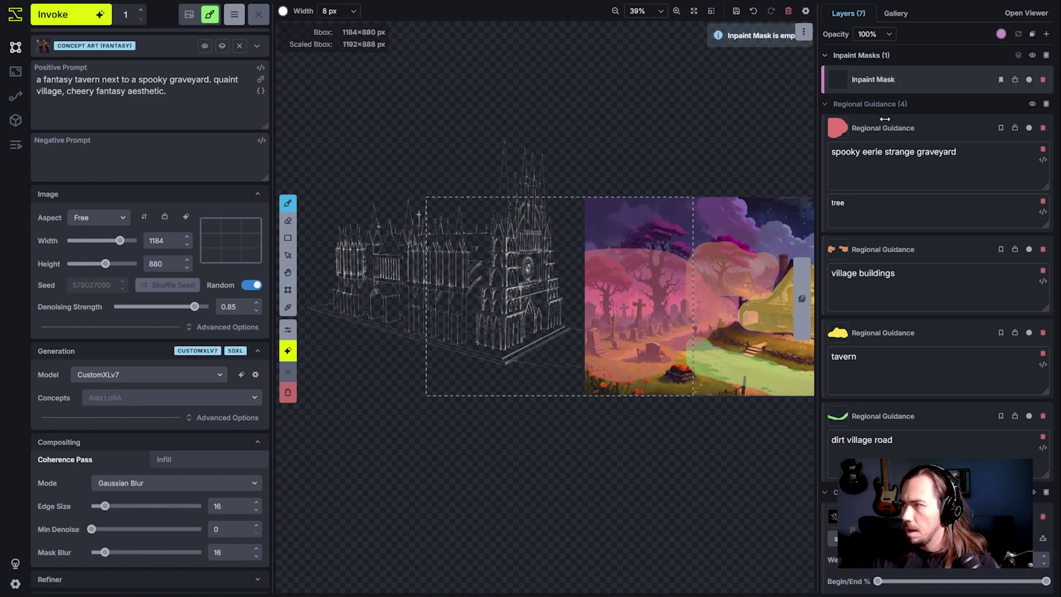
scroll(608, 310, up, 3)
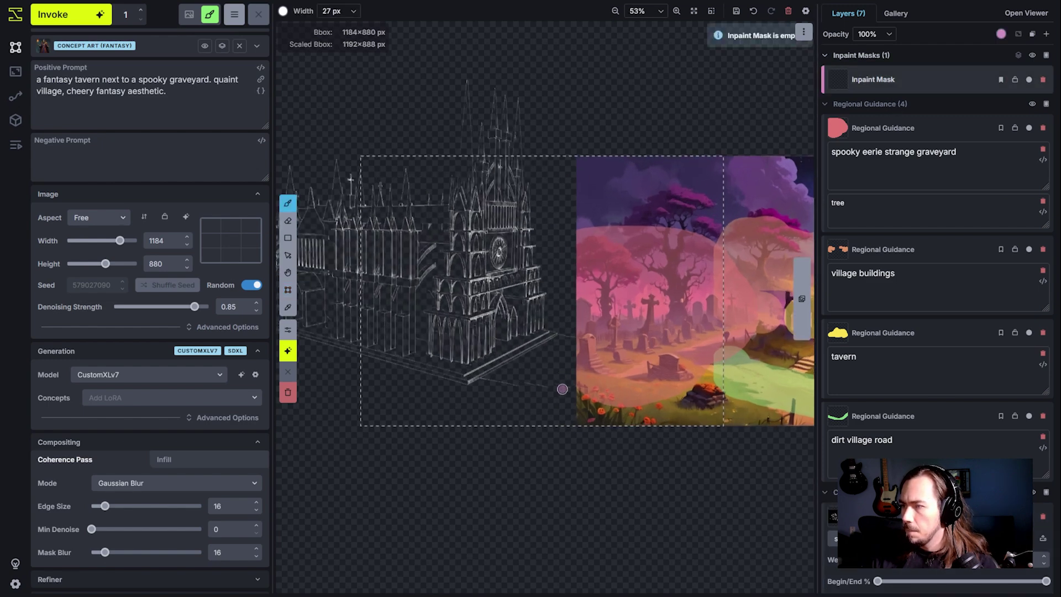
key(bracketright)
key(bracketright)
key(bracketright)
key(bracketright)
key(bracketright)
mouse_move(561, 393)
mouse_down()
mouse_move(600, 411)
mouse_move(561, 276)
mouse_move(587, 180)
mouse_move(558, 294)
mouse_up()
key(bracketright)
key(bracketright)
key(bracketright)
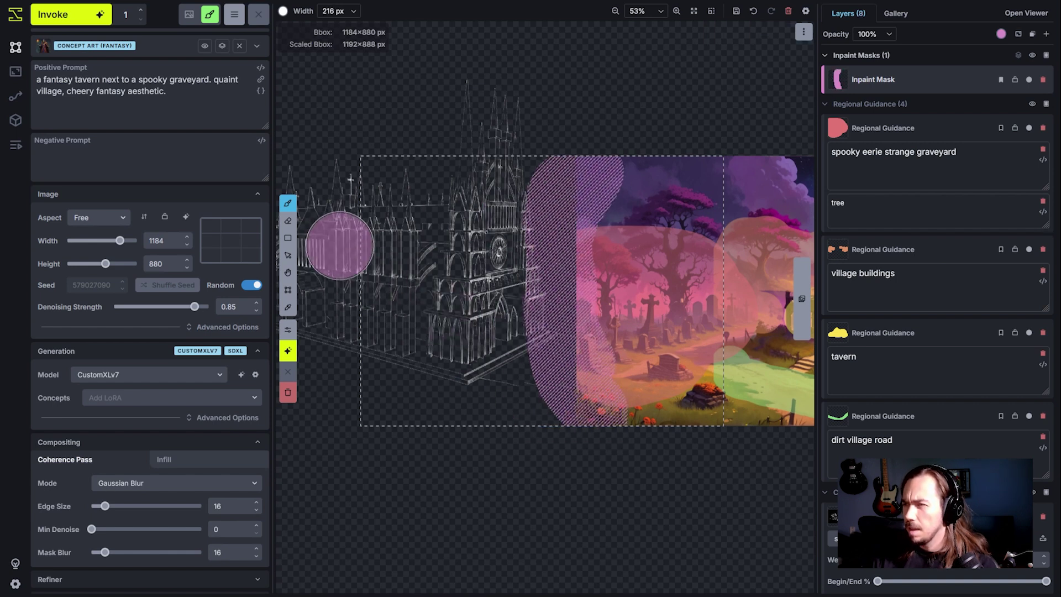
Change the positive prompt to "a cathedral next to a spooky graveyard. quaint village," by replacing the fantasy tavern and removing the cheery fantasy aesthetic.
drag(103, 79, 44, 80)
text(cathedral)
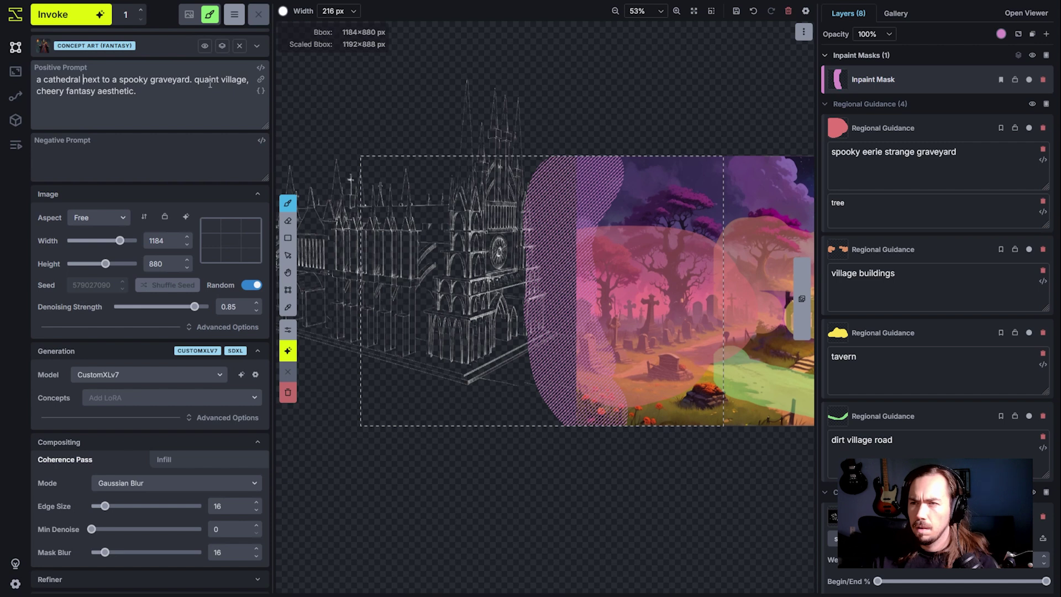
key(ctrl+shift+Left)
key(ctrl+shift+Left)
key(ctrl+shift+Left)
key(BackSpace)
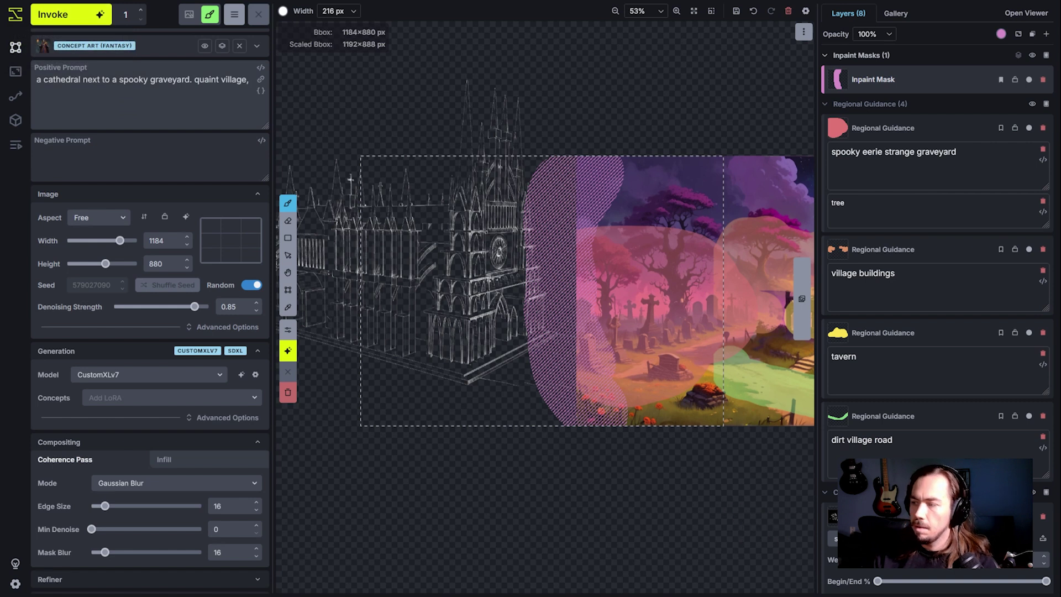
Lower the end percentage of the cathedral control layer and generate the outpainted area.
click(948, 576)
drag(1046, 581, 988, 588)
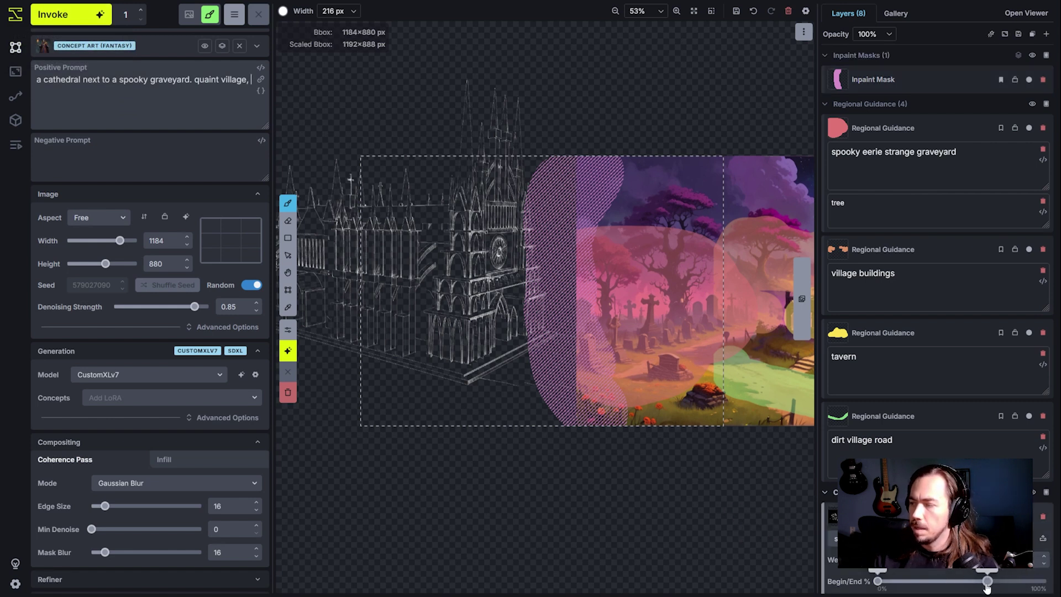
click(62, 15)
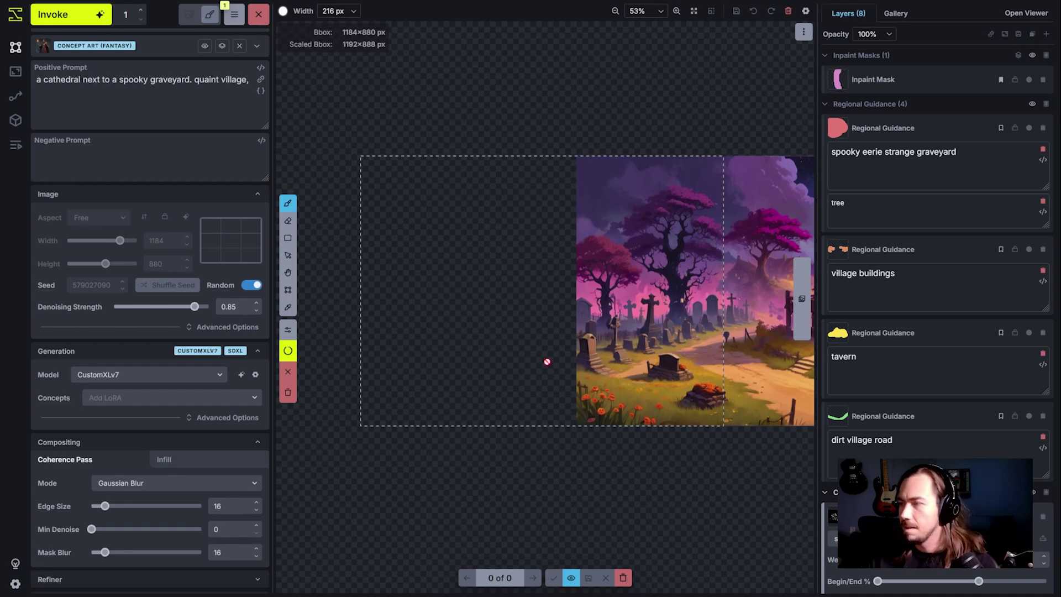
Watch the cathedral generation develop inside the bounding box, comparing it with the adjoining tavern scene.
key(h)
mouse_move(547, 362)
mouse_down()
mouse_move(519, 422)
mouse_move(623, 424)
mouse_up()
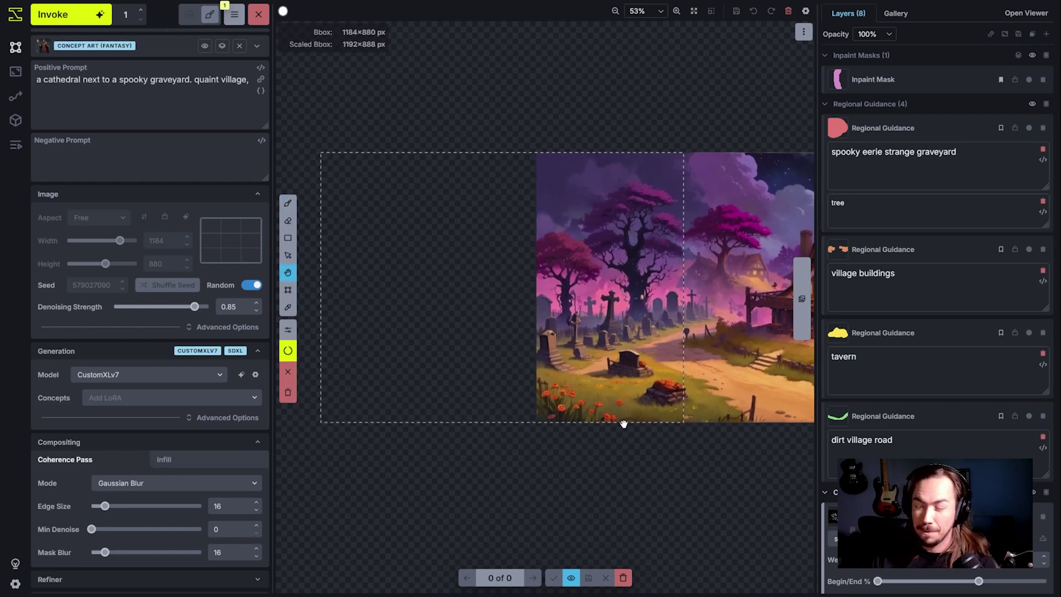
scroll(623, 424, down, 3)
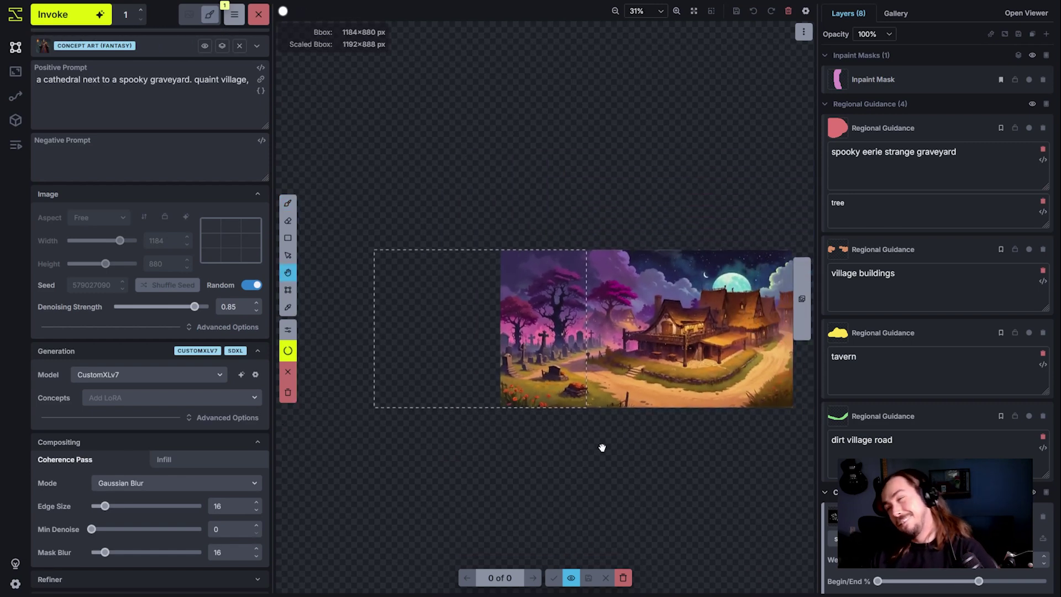
key(b)
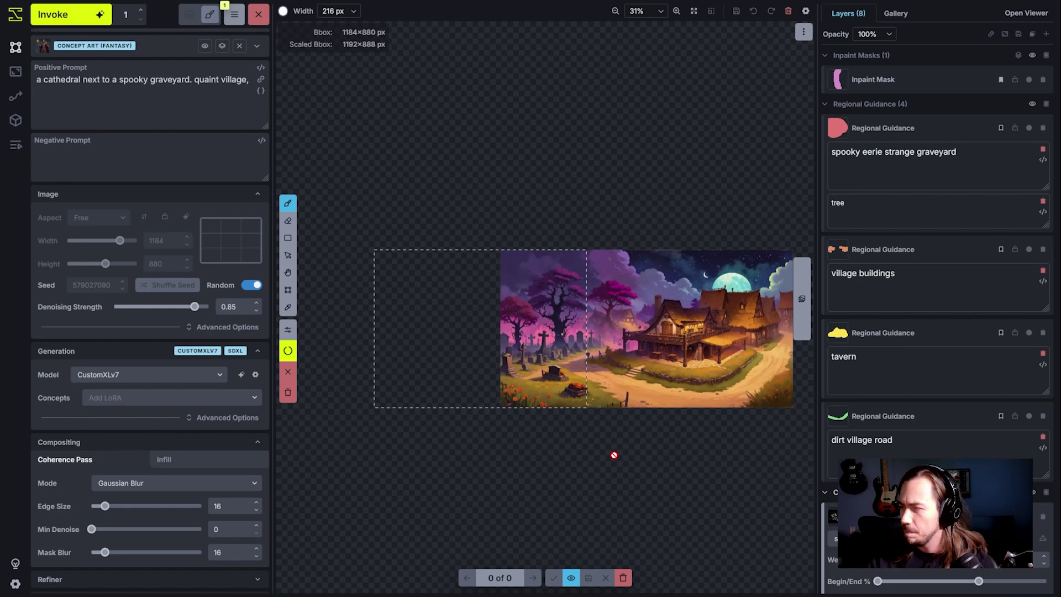
scroll(625, 439, down, 1)
scroll(608, 439, up, 3)
key(h)
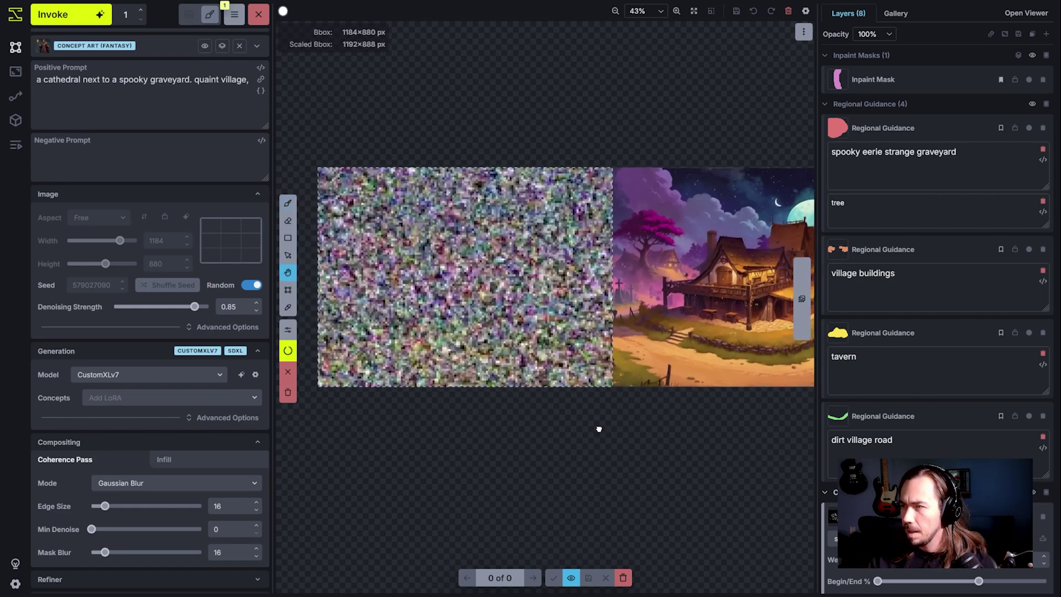
mouse_move(599, 429)
mouse_down()
mouse_move(618, 428)
mouse_move(600, 411)
mouse_up()
scroll(571, 413, up, 1)
key(b)
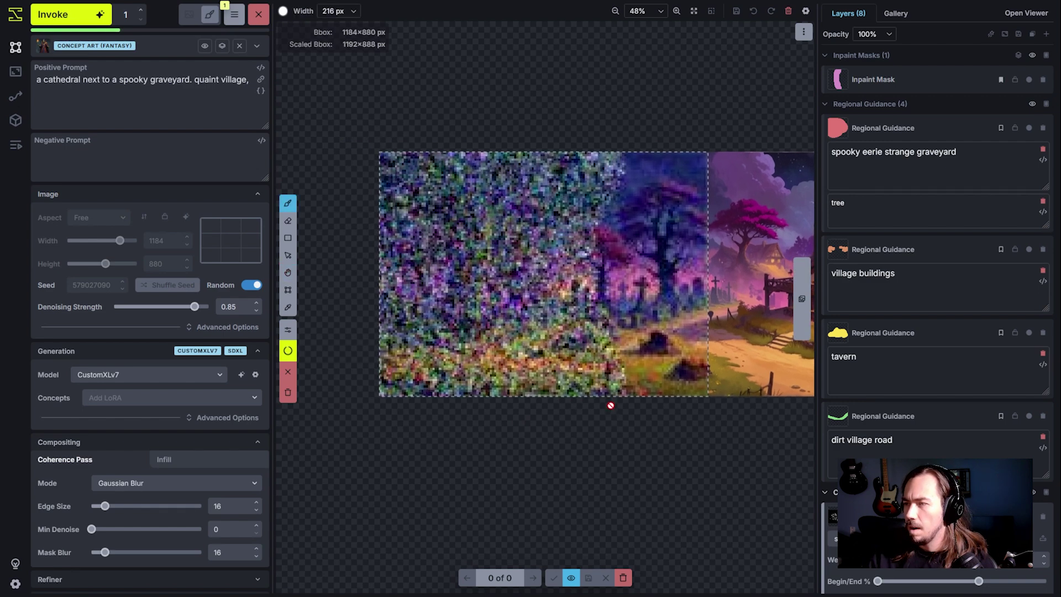
scroll(612, 406, down, 2)
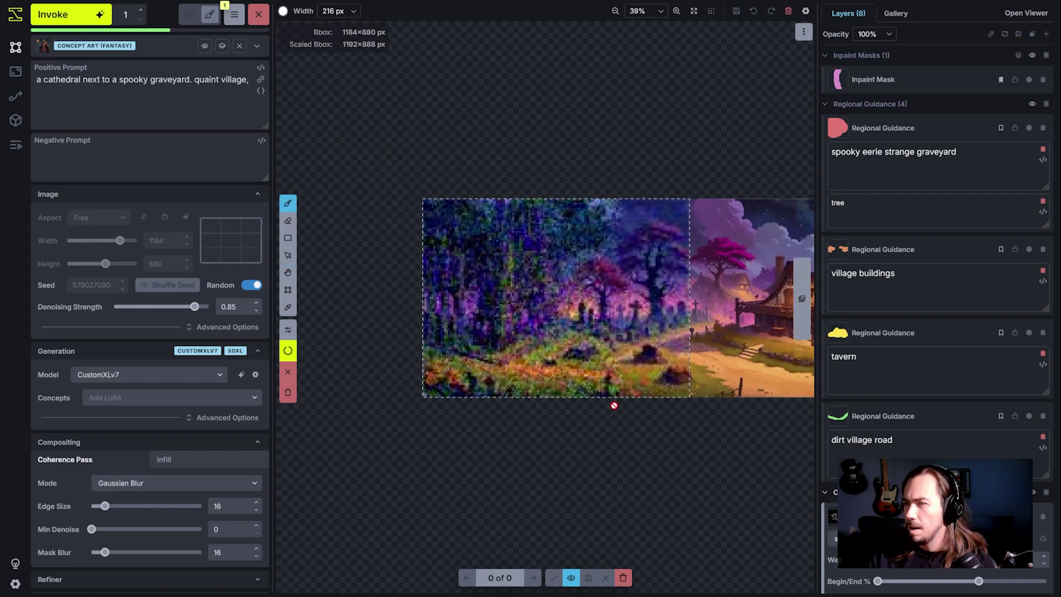
scroll(614, 406, down, 2)
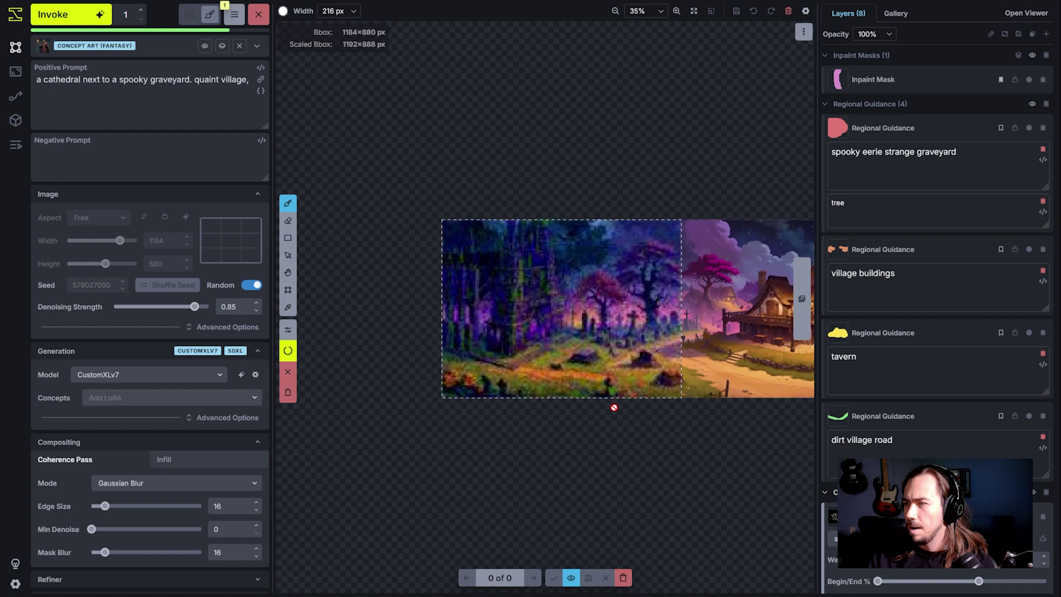
key(h)
drag(628, 436, 568, 437)
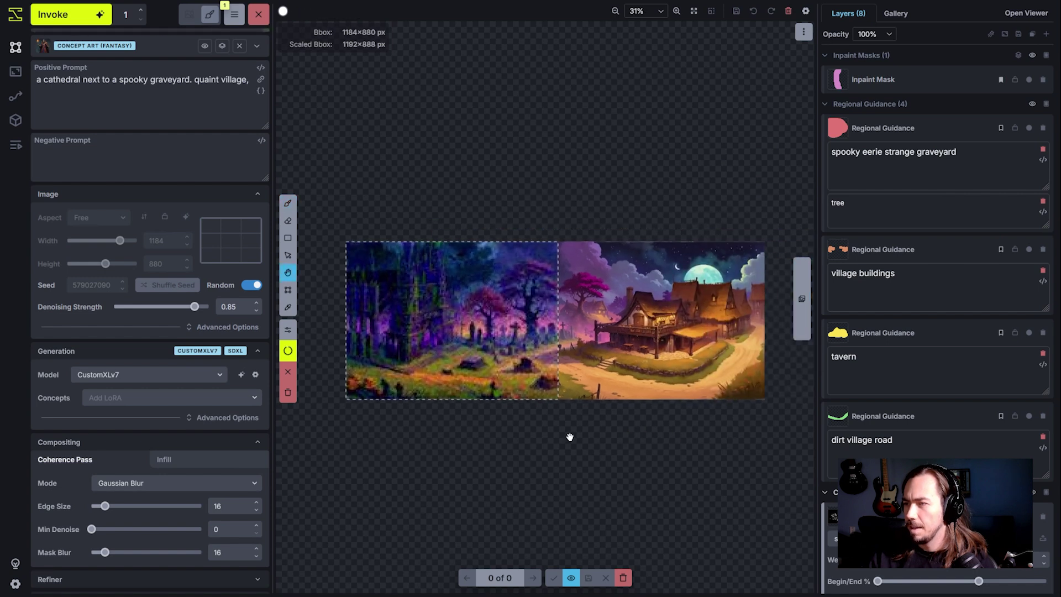
key(b)
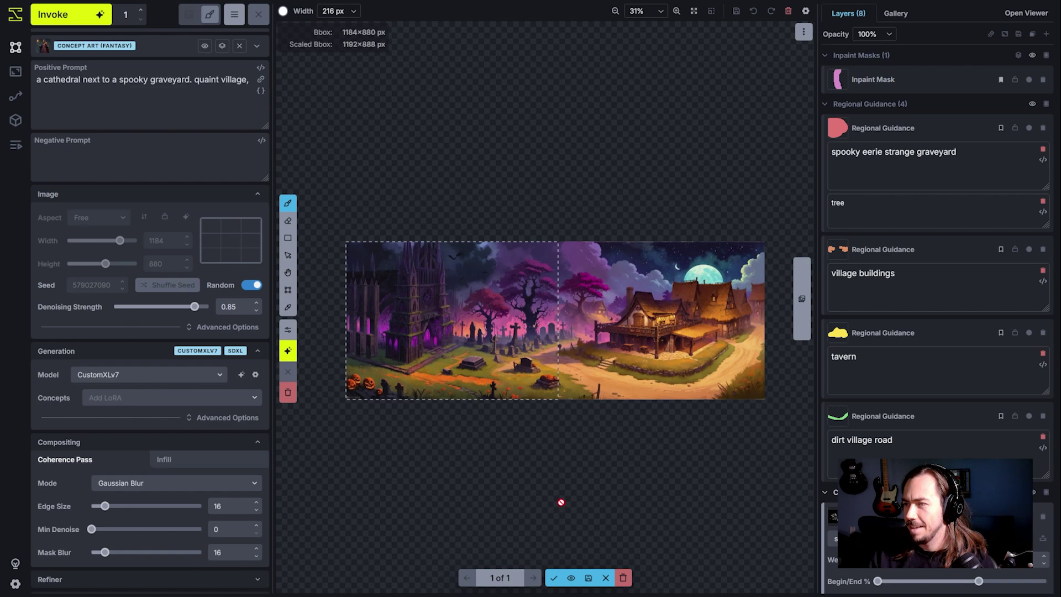
Check the generated cathedral, graveyard and sky up close and accept the result onto the canvas.
scroll(561, 502, up, 2)
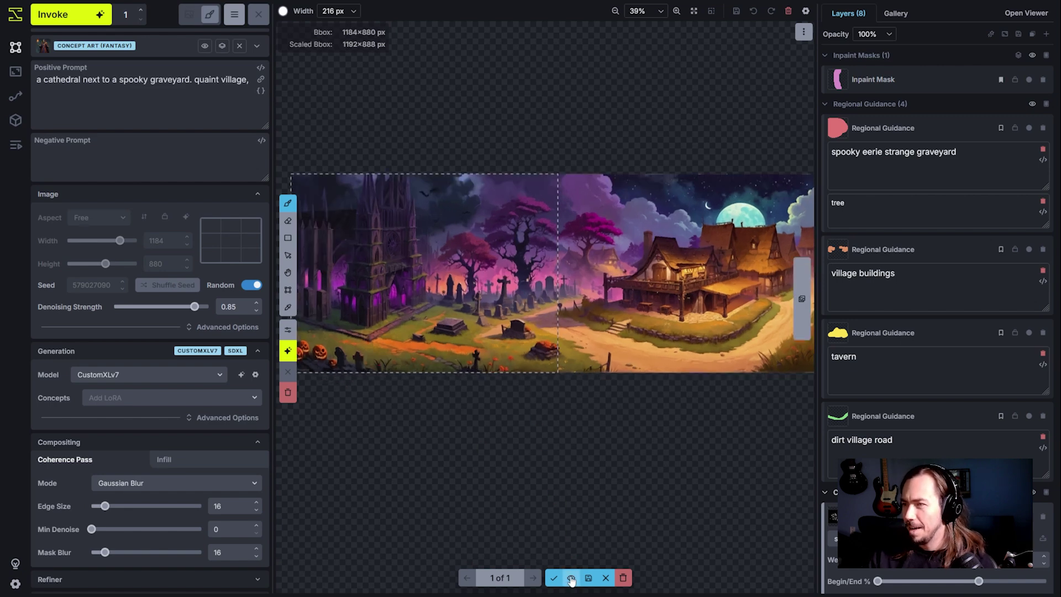
scroll(485, 187, up, 8)
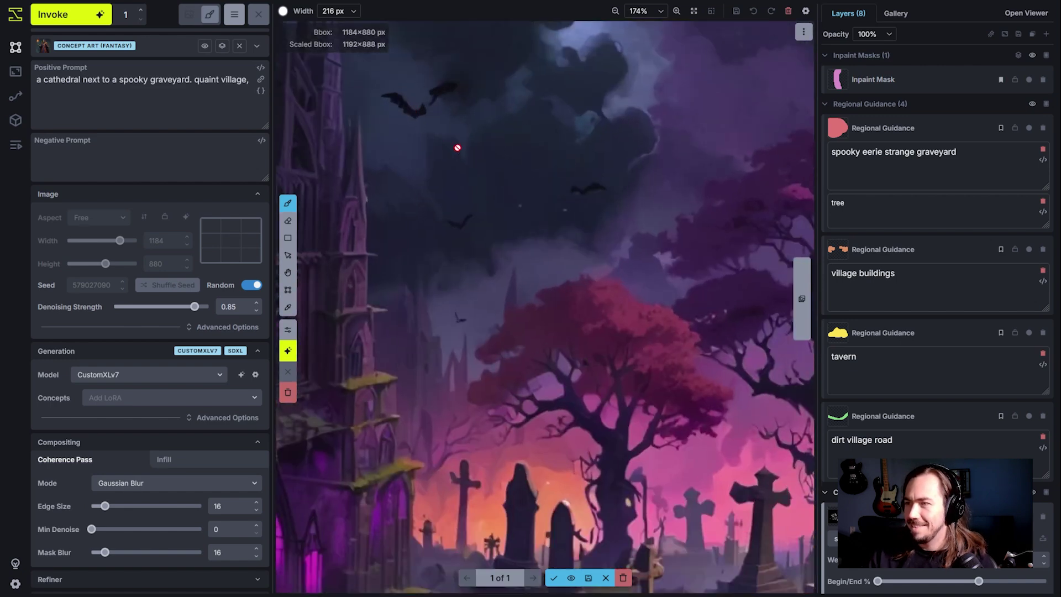
scroll(563, 190, down, 8)
key(h)
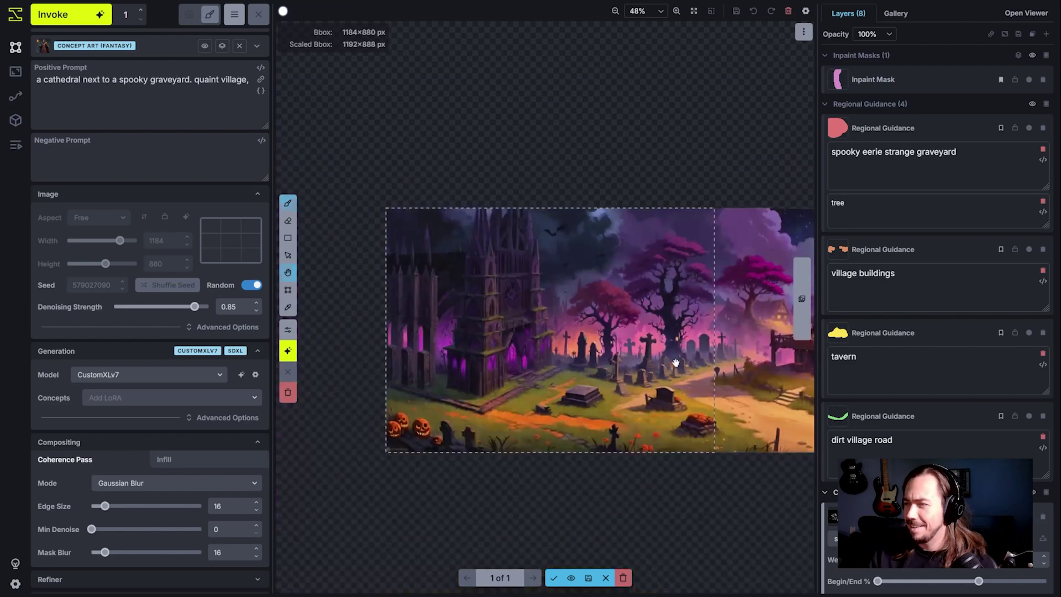
scroll(553, 417, down, 1)
key(b)
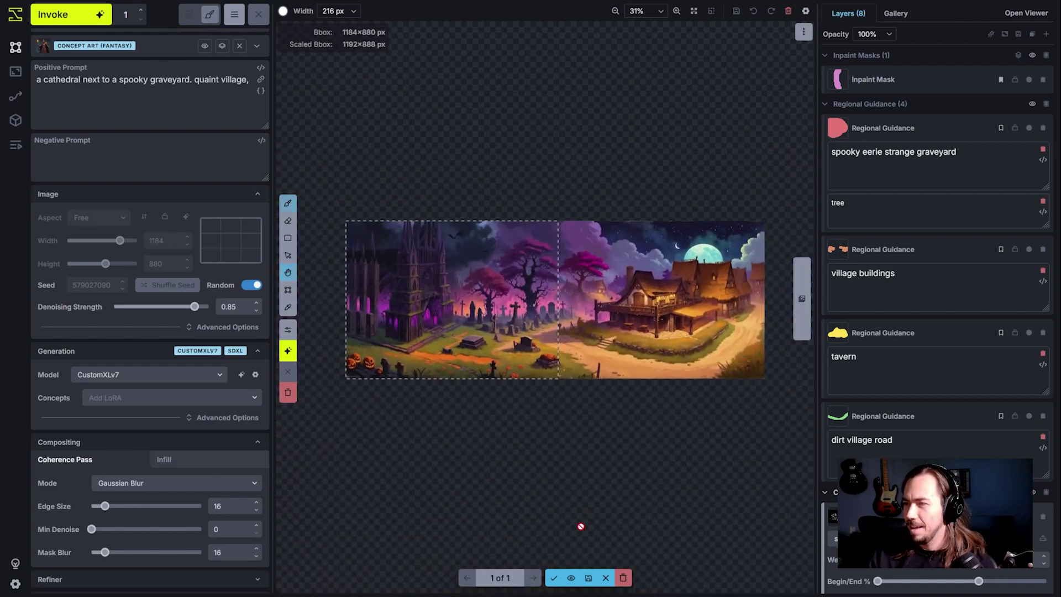
click(554, 578)
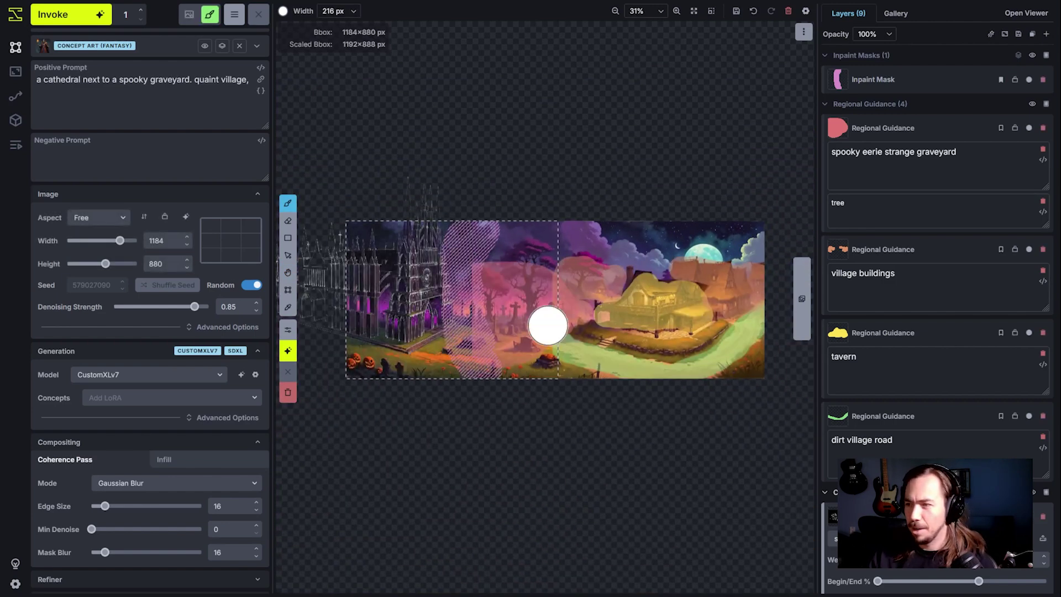
Hide the regional guidance, the inpaint mask and the cathedral control layer so only the painted scene shows.
scroll(923, 276, down, 3)
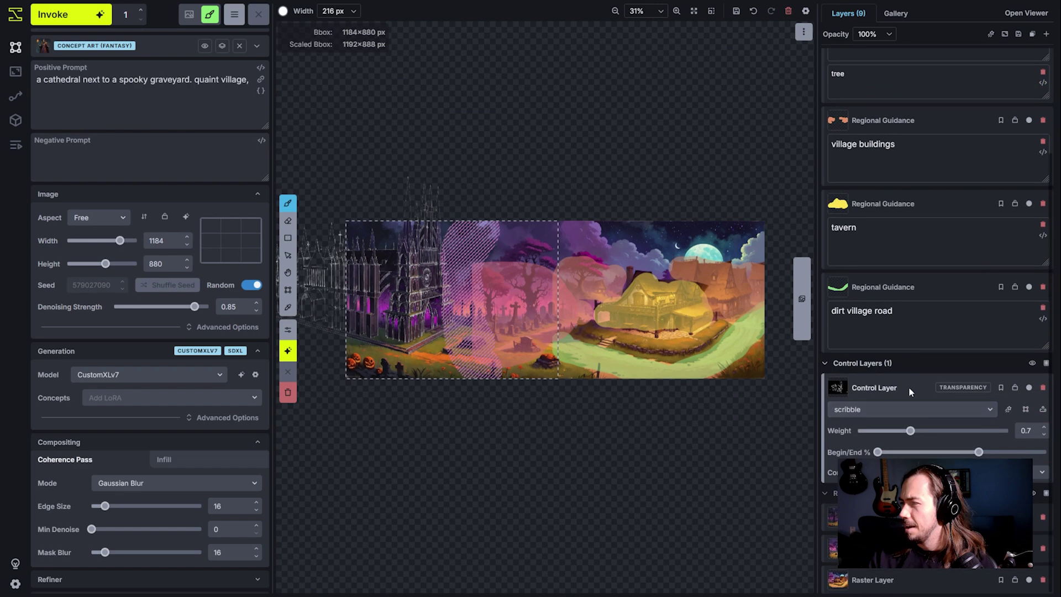
key(t)
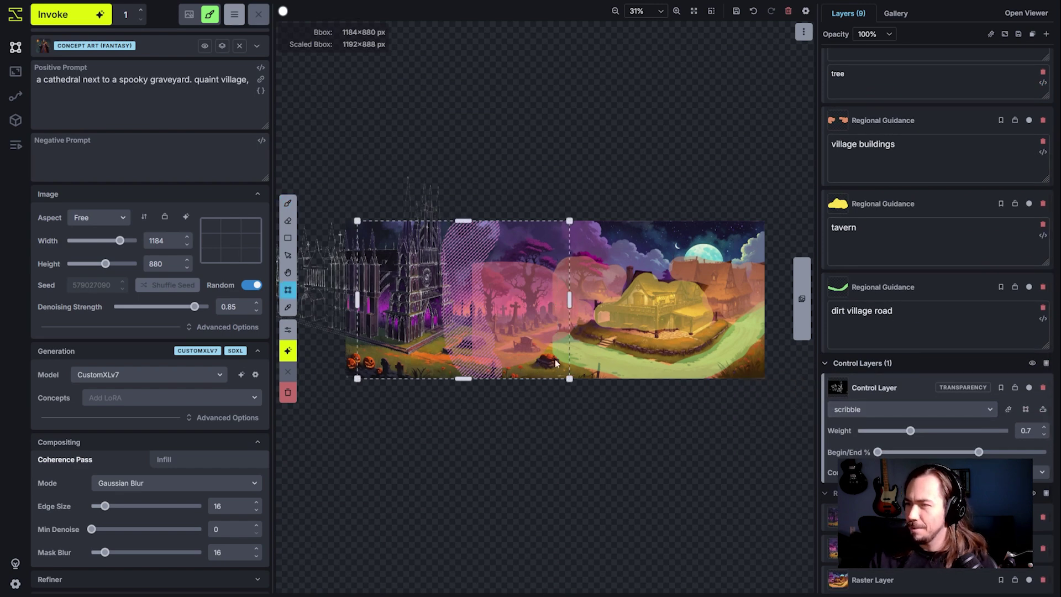
scroll(367, 366, up, 10)
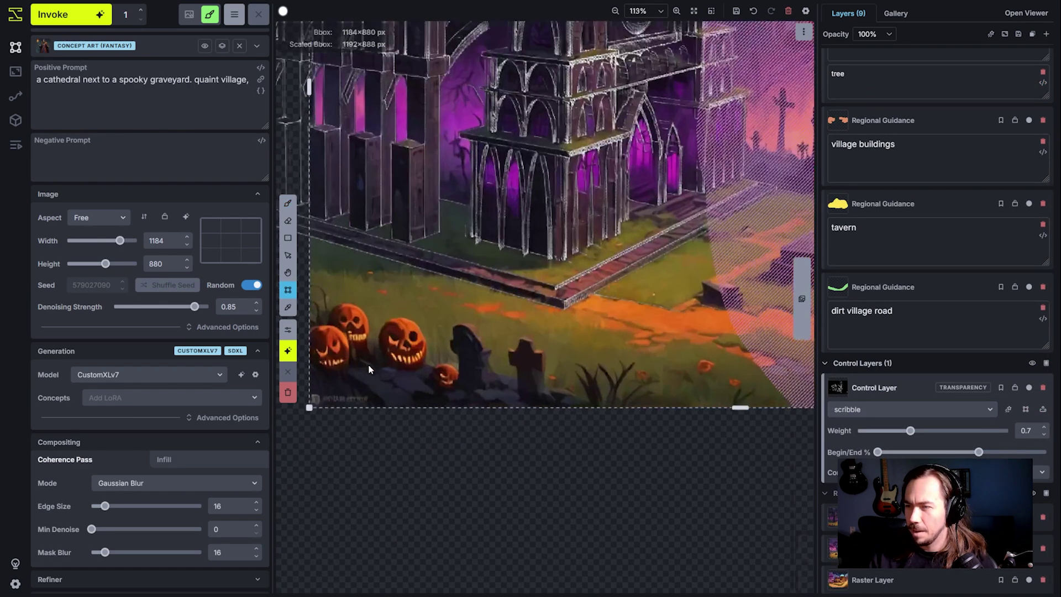
scroll(551, 321, down, 6)
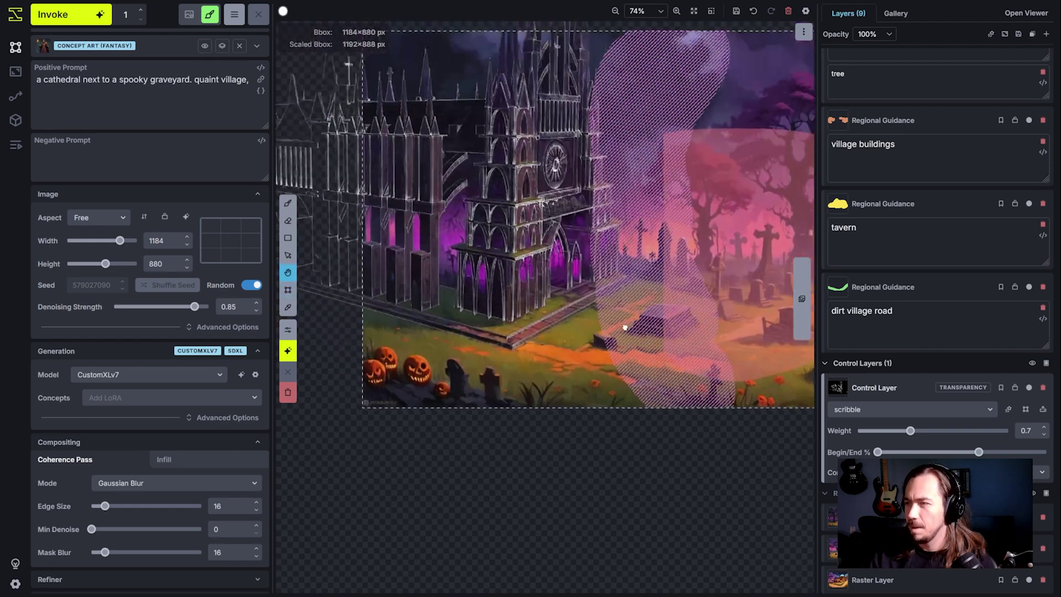
scroll(536, 395, down, 1)
key(t)
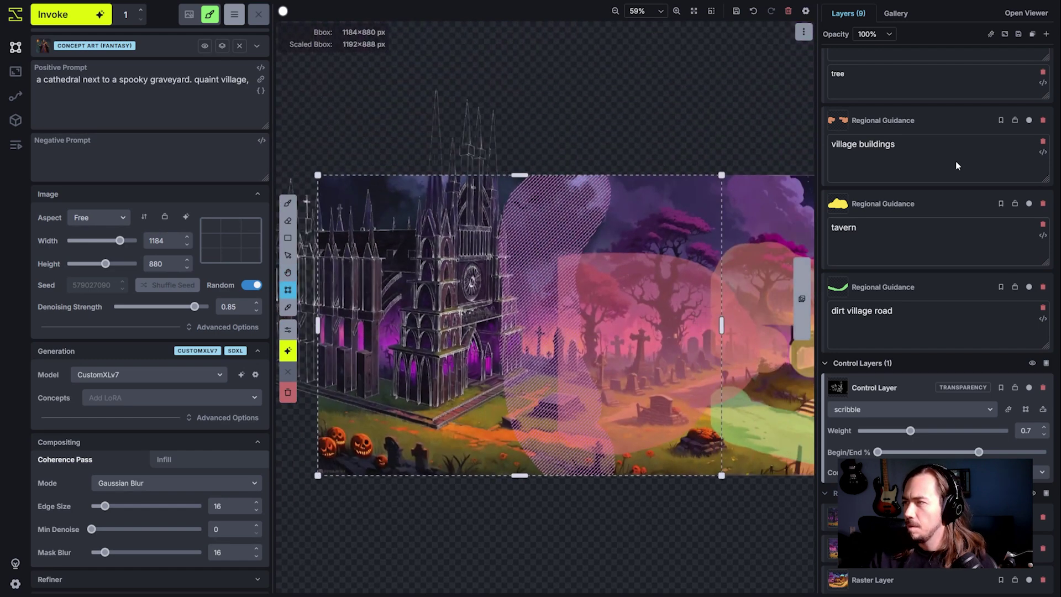
scroll(1000, 164, up, 1)
scroll(1000, 164, up, 2)
click(1033, 104)
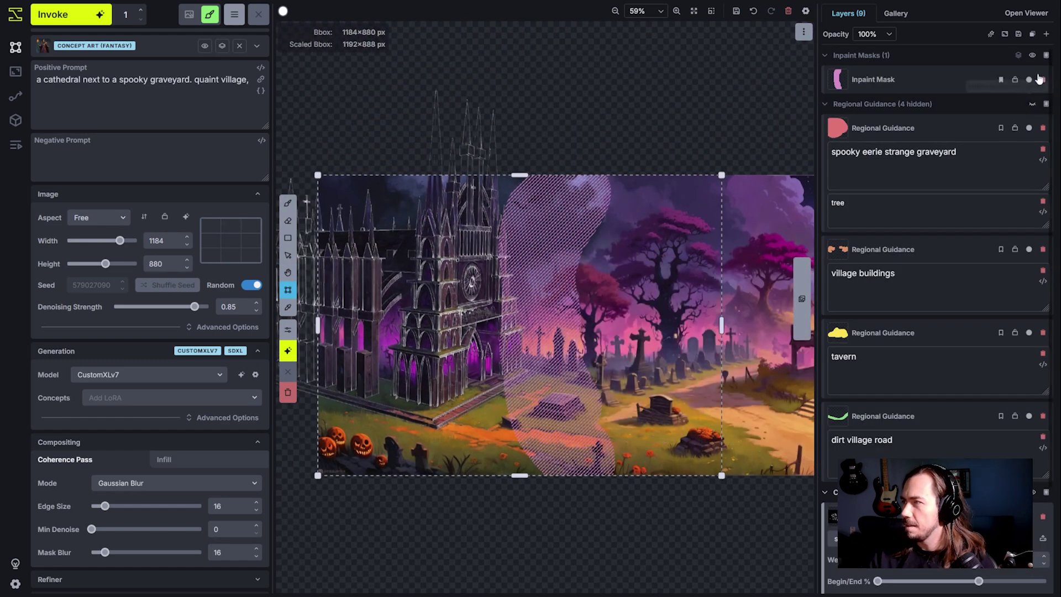
click(1030, 80)
scroll(753, 304, down, 2)
scroll(1016, 454, down, 2)
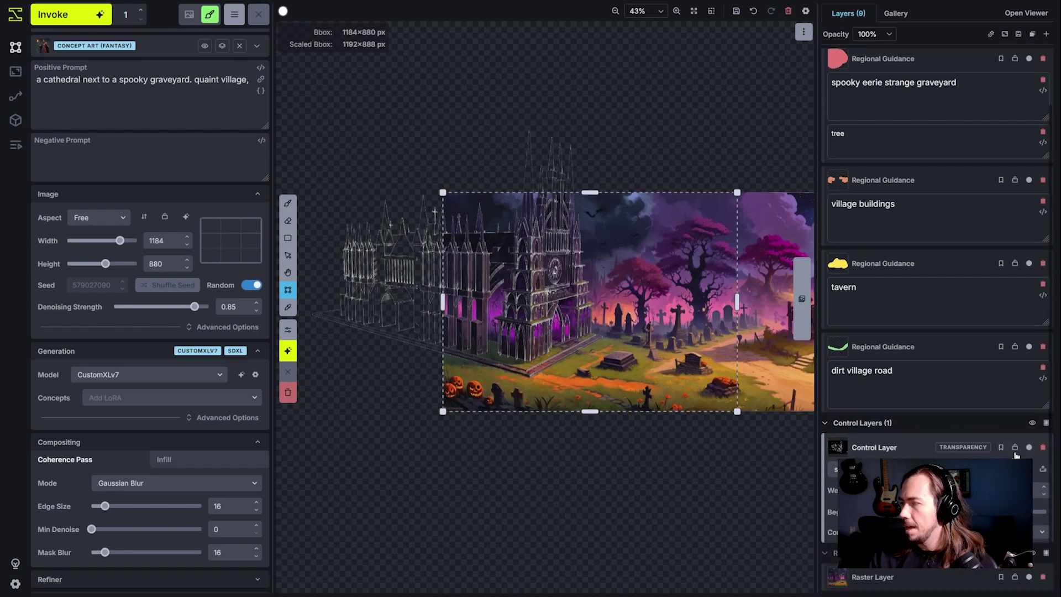
click(1032, 423)
scroll(616, 461, down, 3)
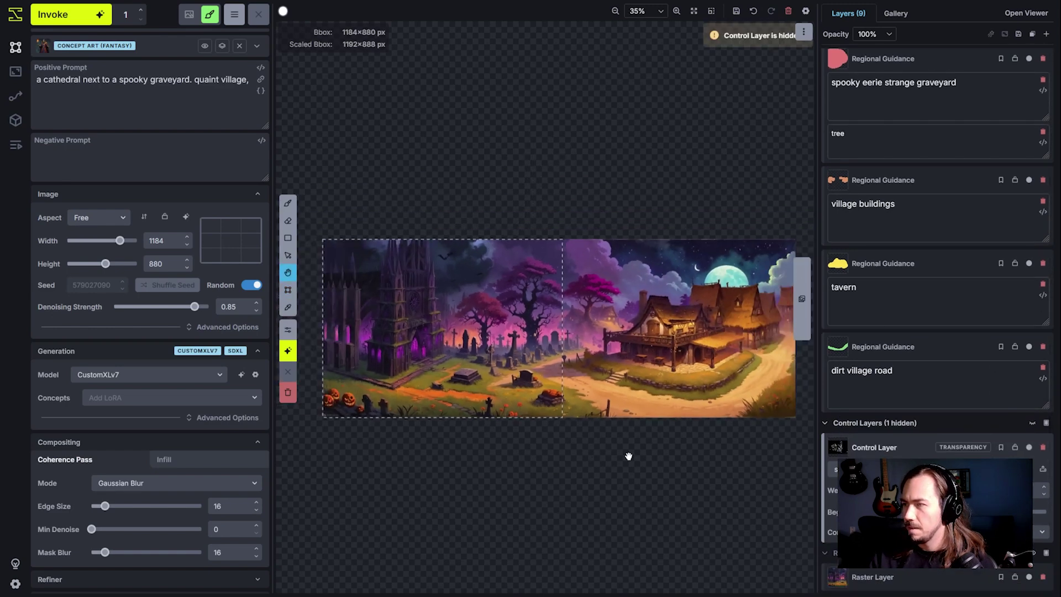
key(c)
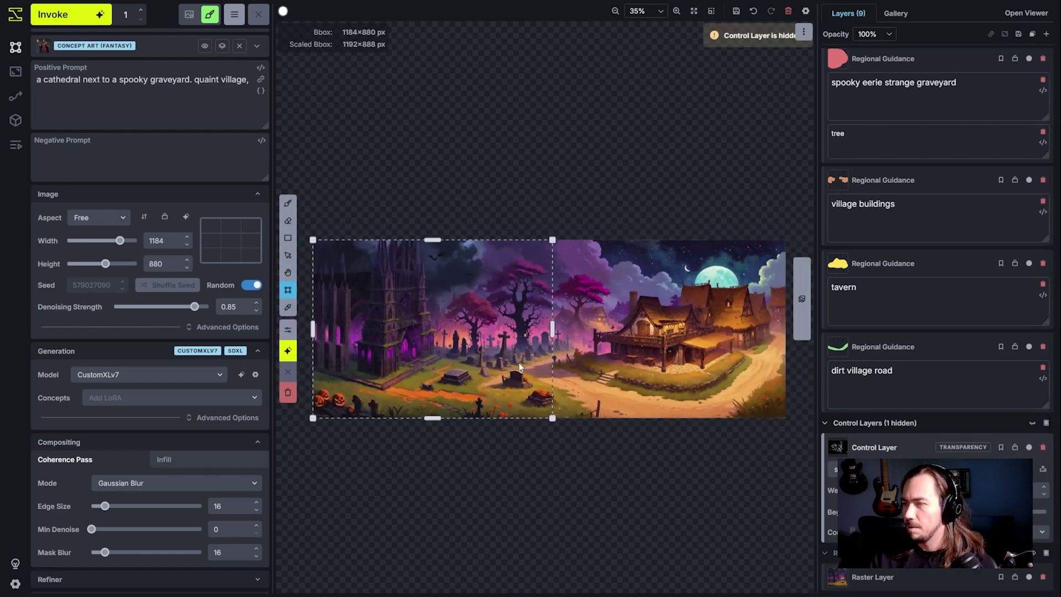
drag(519, 362, 576, 365)
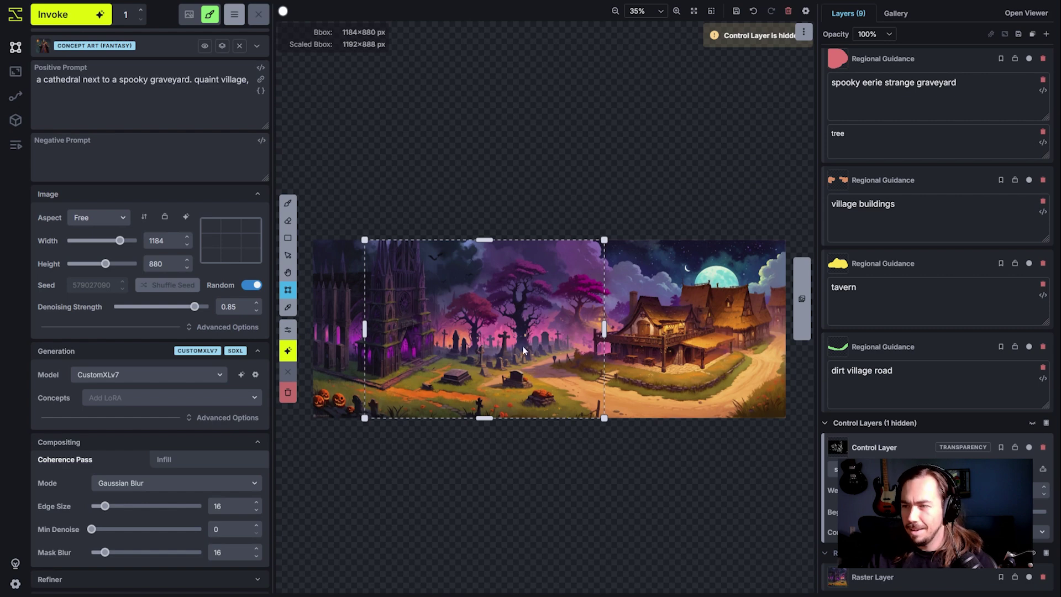
drag(525, 350, 458, 351)
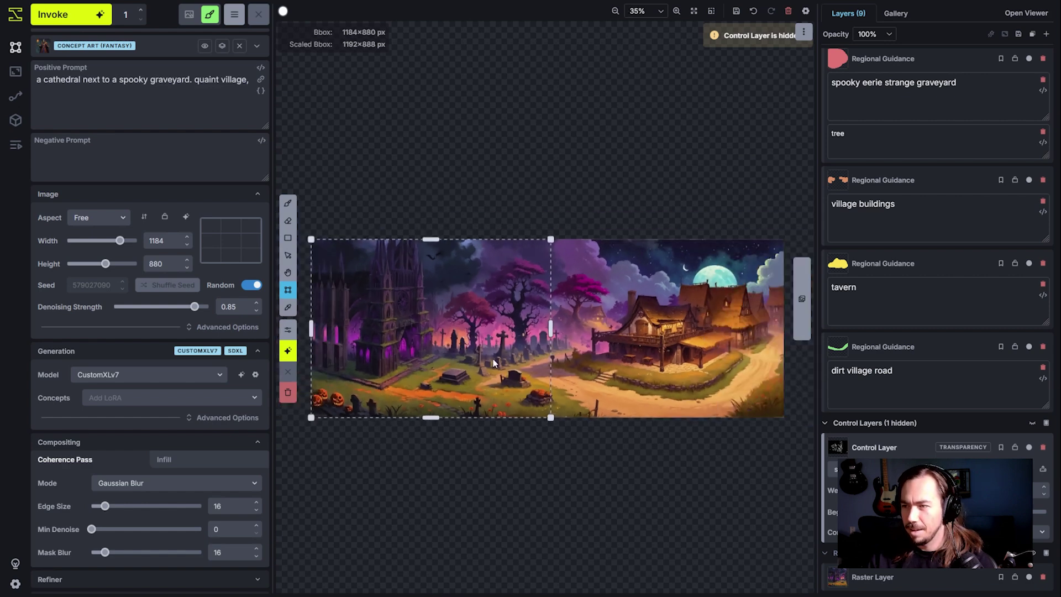
scroll(449, 350, up, 2)
scroll(487, 328, down, 3)
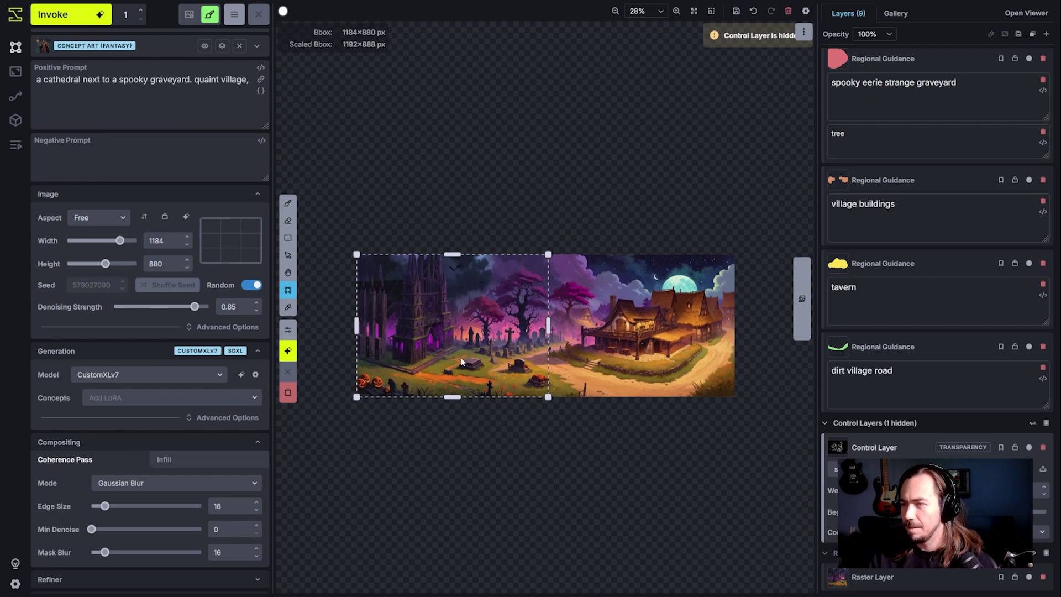
scroll(462, 362, up, 1)
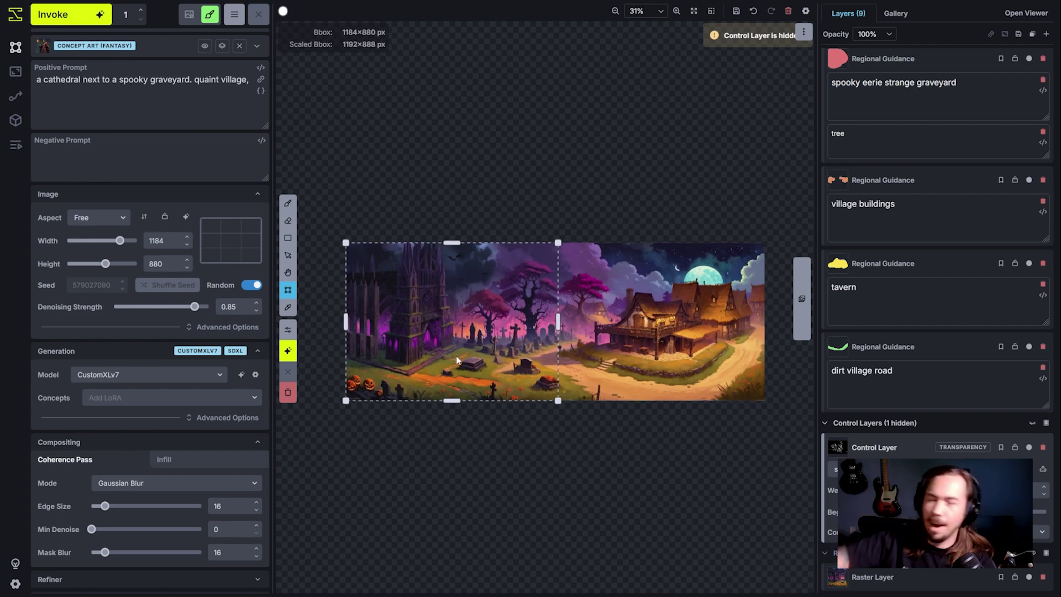
Widen the bounding box to 2368×896 so it spans the whole scene from the cathedral to the tavern.
scroll(663, 365, down, 1)
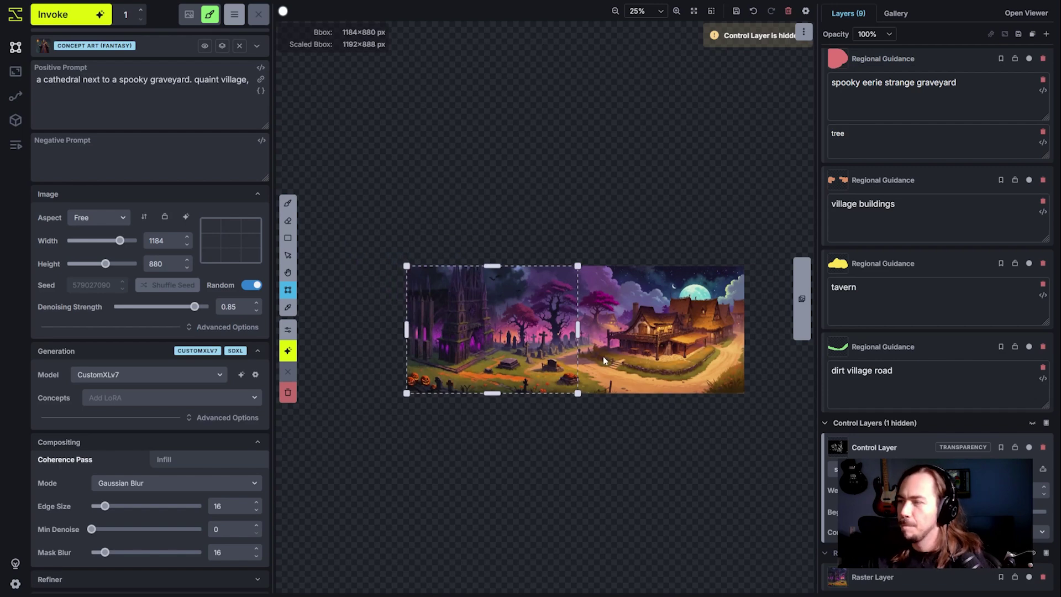
drag(578, 346, 742, 327)
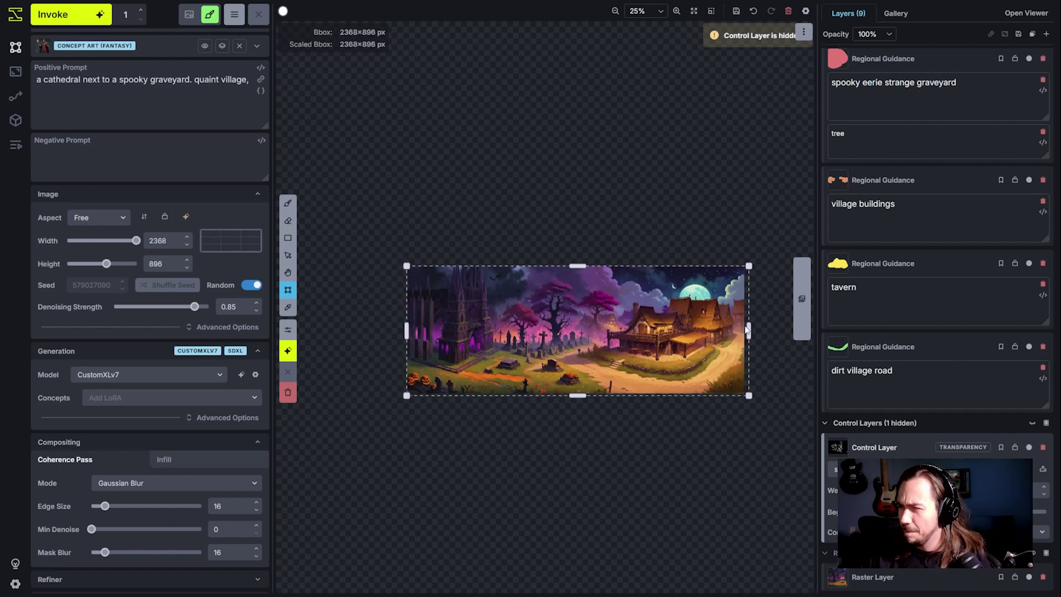
scroll(718, 342, up, 2)
scroll(601, 405, down, 1)
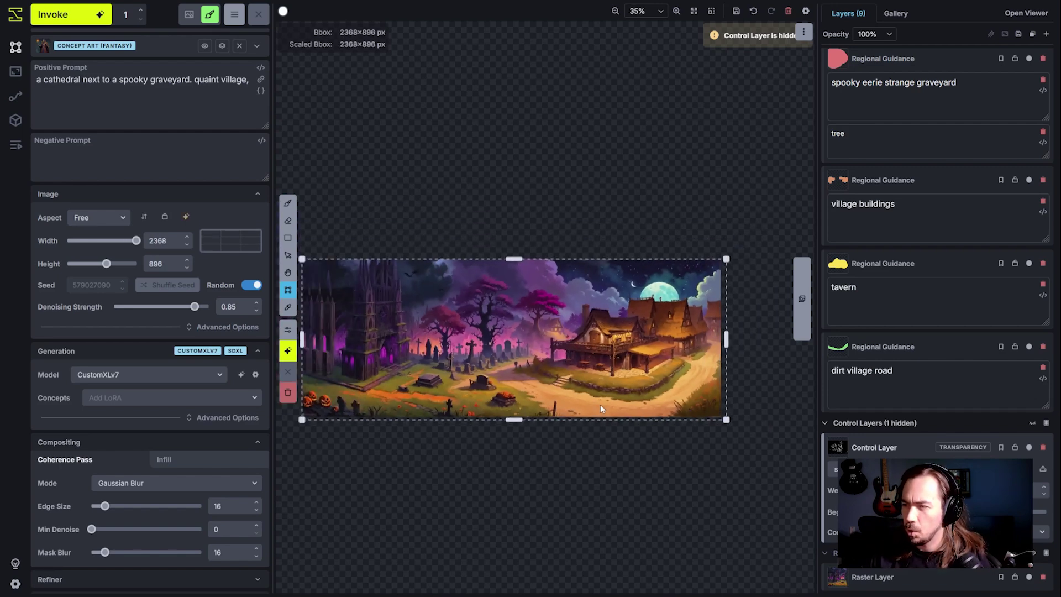
scroll(518, 436, up, 2)
scroll(530, 425, down, 3)
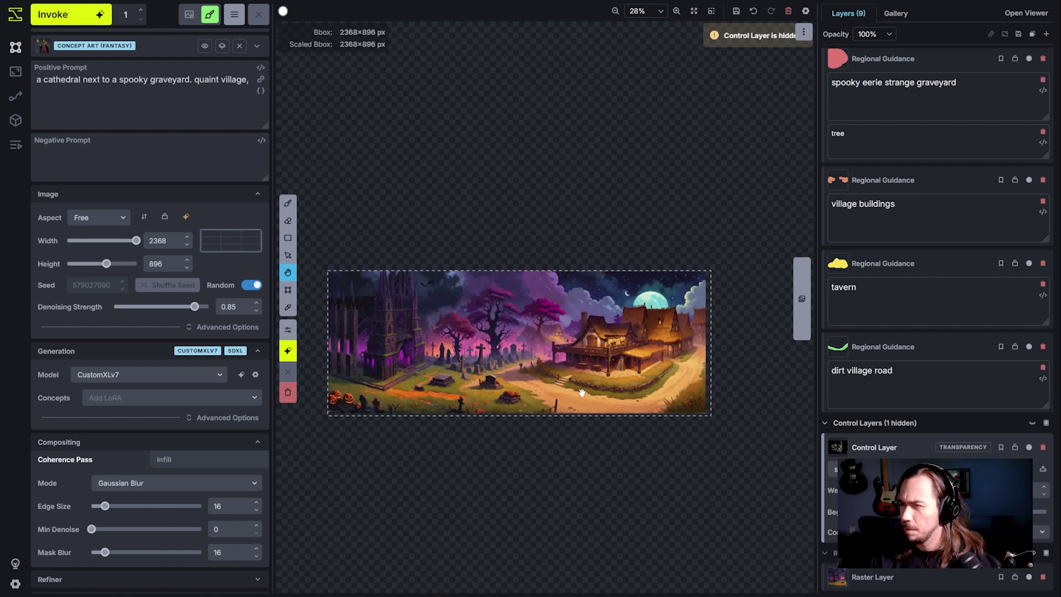
Trim the bounding box to 2328×872 so it fits tightly around the painted panorama without empty edges.
key(c)
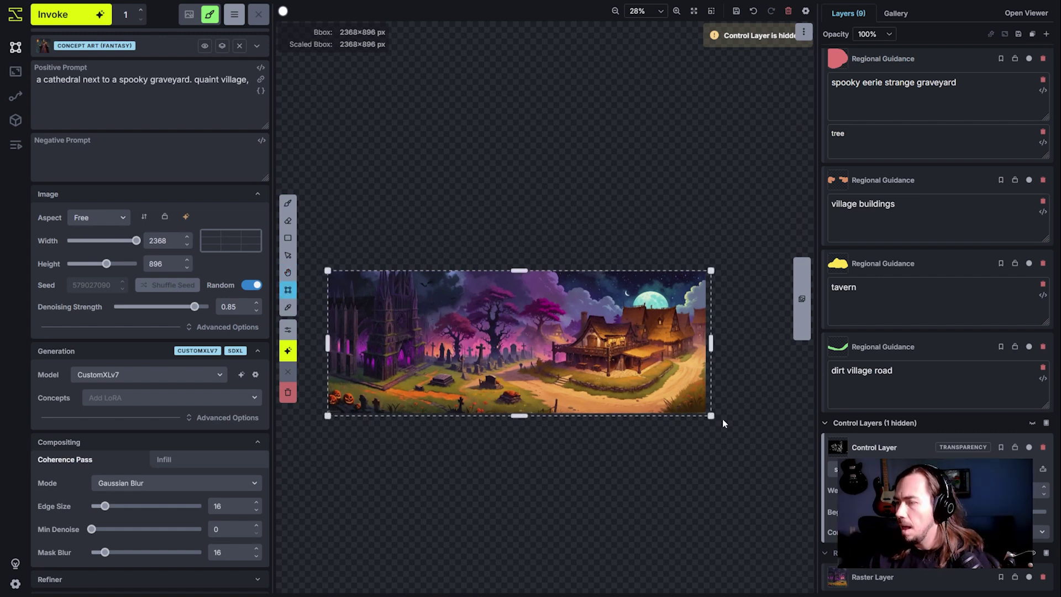
drag(712, 419, 695, 413)
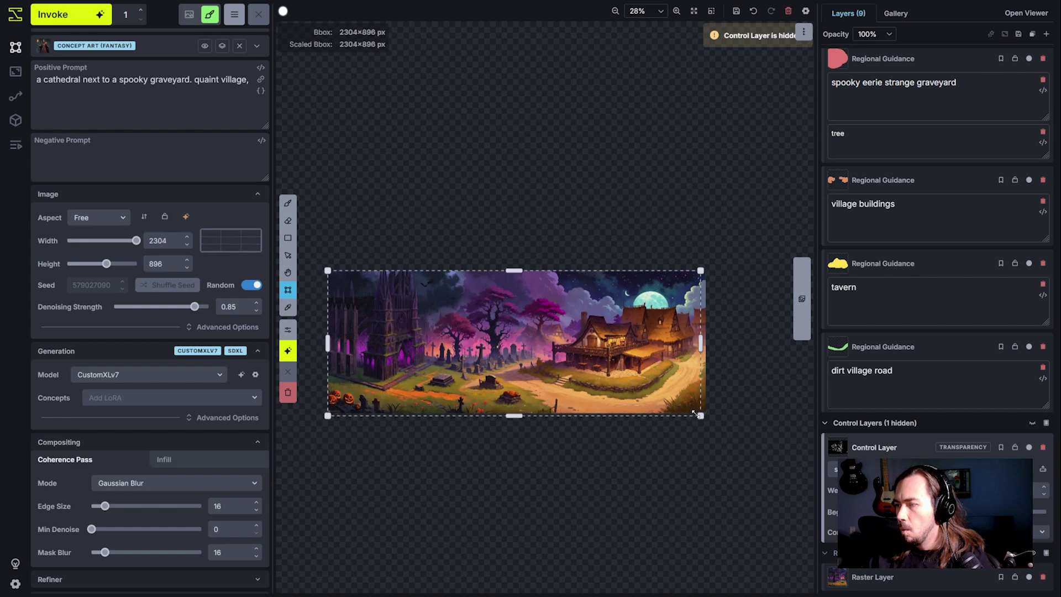
scroll(651, 425, up, 2)
key(h)
drag(599, 450, 656, 478)
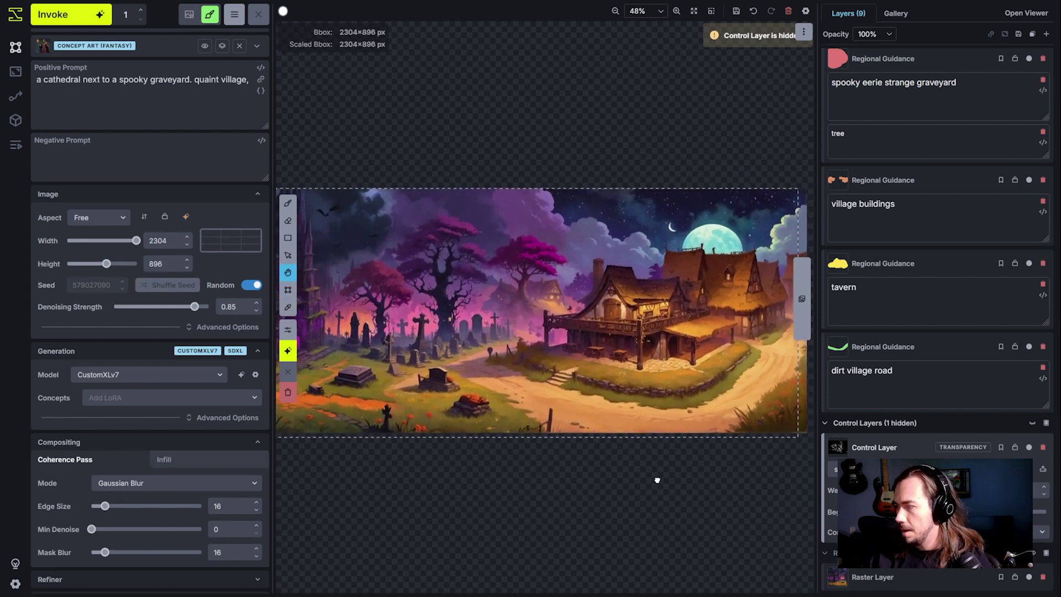
scroll(699, 451, up, 1)
scroll(585, 455, down, 1)
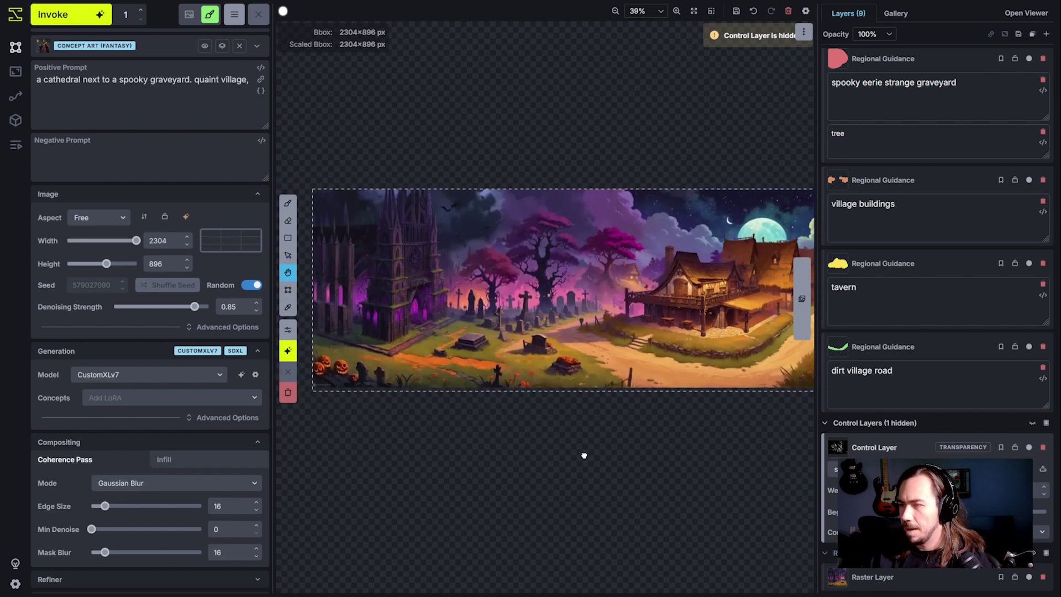
key(c)
mouse_move(794, 391)
mouse_down()
mouse_move(716, 372)
mouse_move(800, 385)
mouse_up()
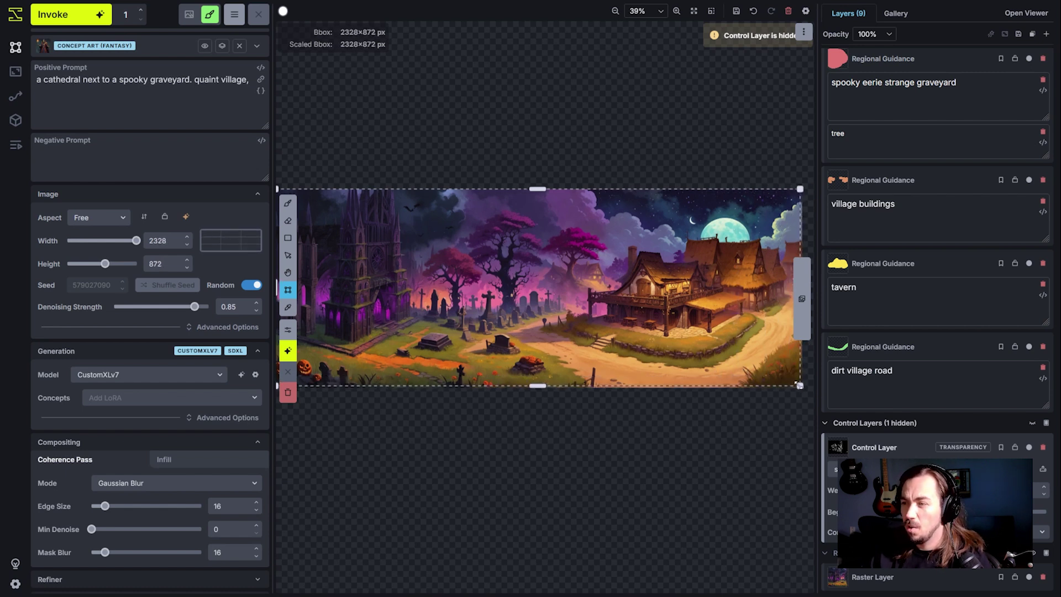
Examine the whole panorama from the cathedral and graveyard to the tavern, checking how the sections blend.
scroll(741, 426, down, 2)
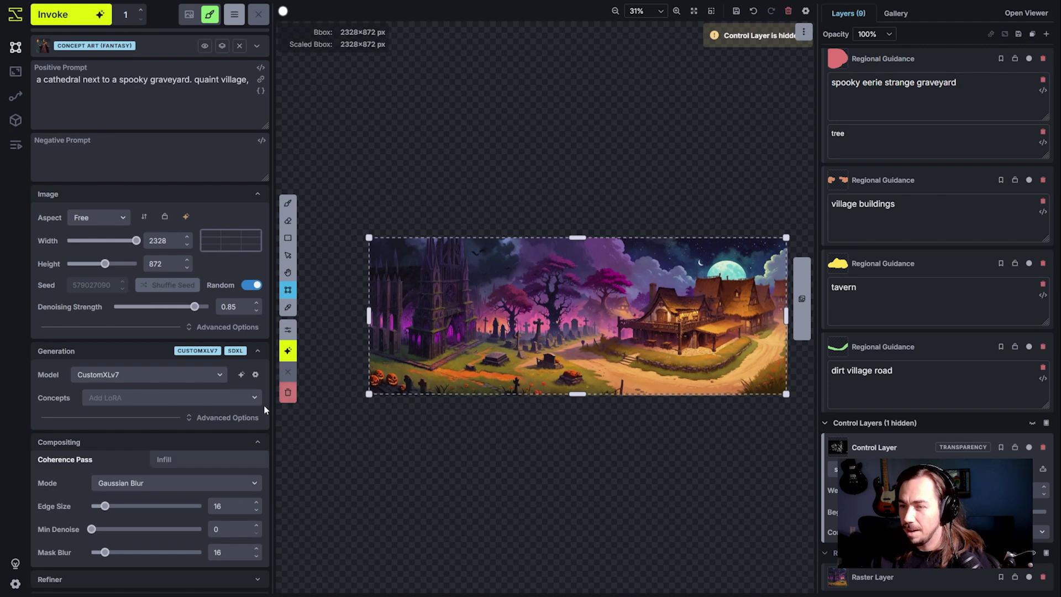
scroll(366, 412, up, 2)
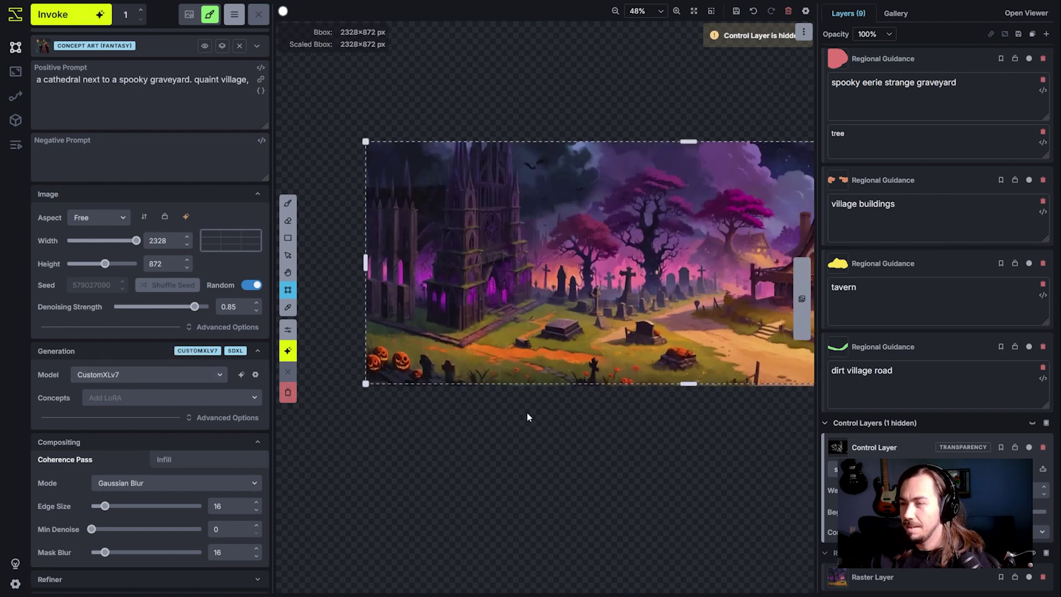
scroll(549, 419, down, 2)
key(space)
scroll(570, 430, up, 1)
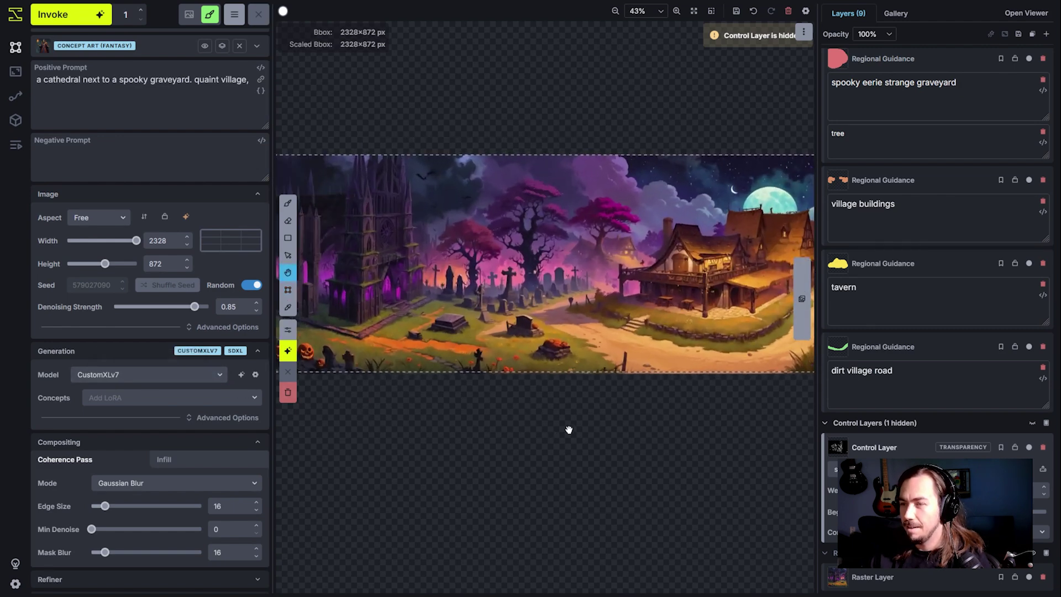
drag(570, 430, 644, 403)
scroll(630, 407, down, 2)
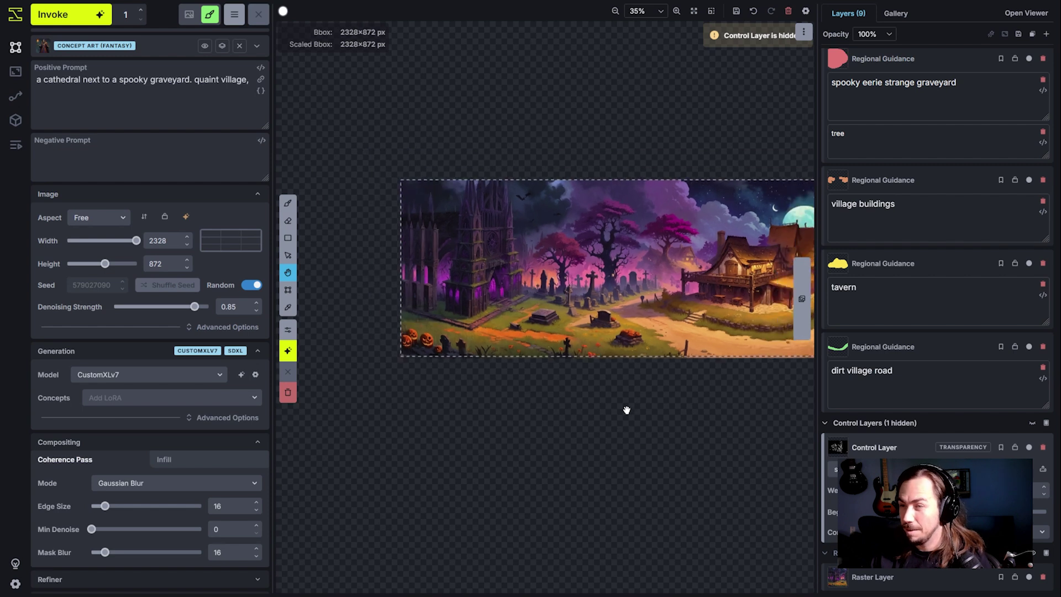
scroll(627, 410, up, 1)
scroll(631, 410, down, 1)
drag(630, 410, 592, 419)
scroll(592, 419, up, 1)
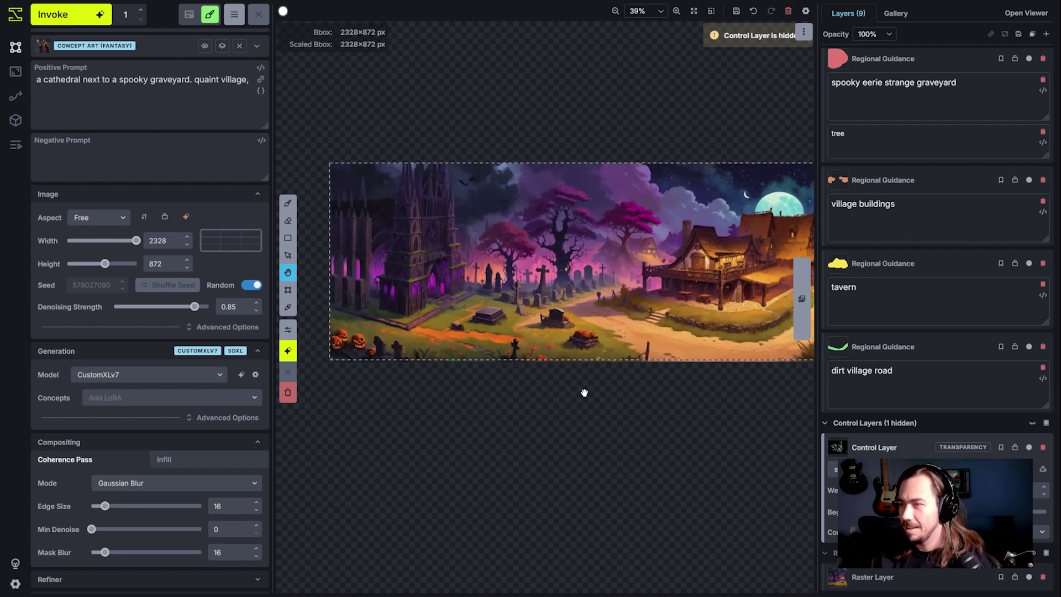
key(c)
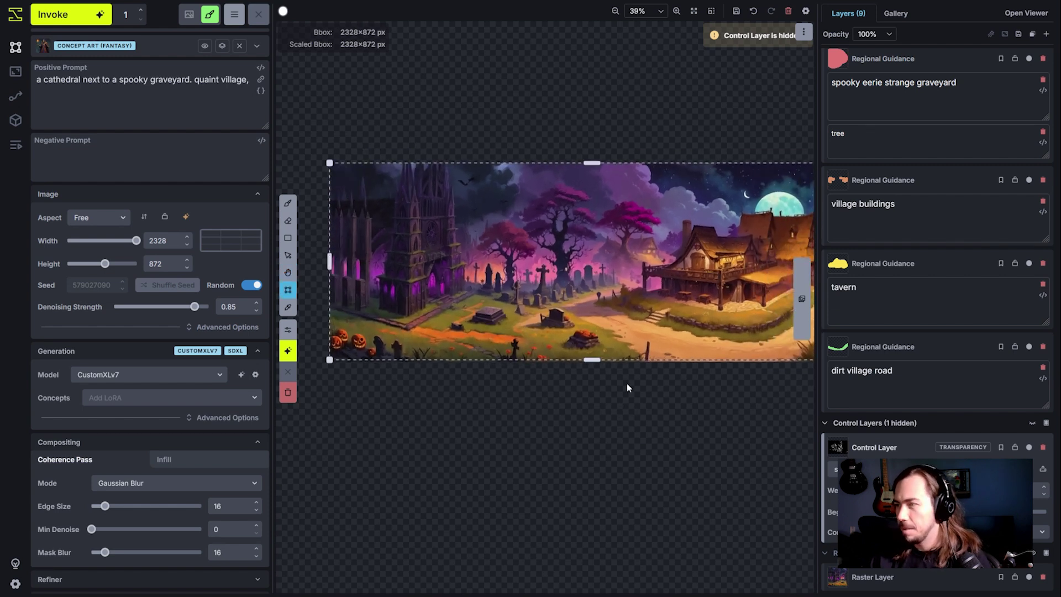
key(h)
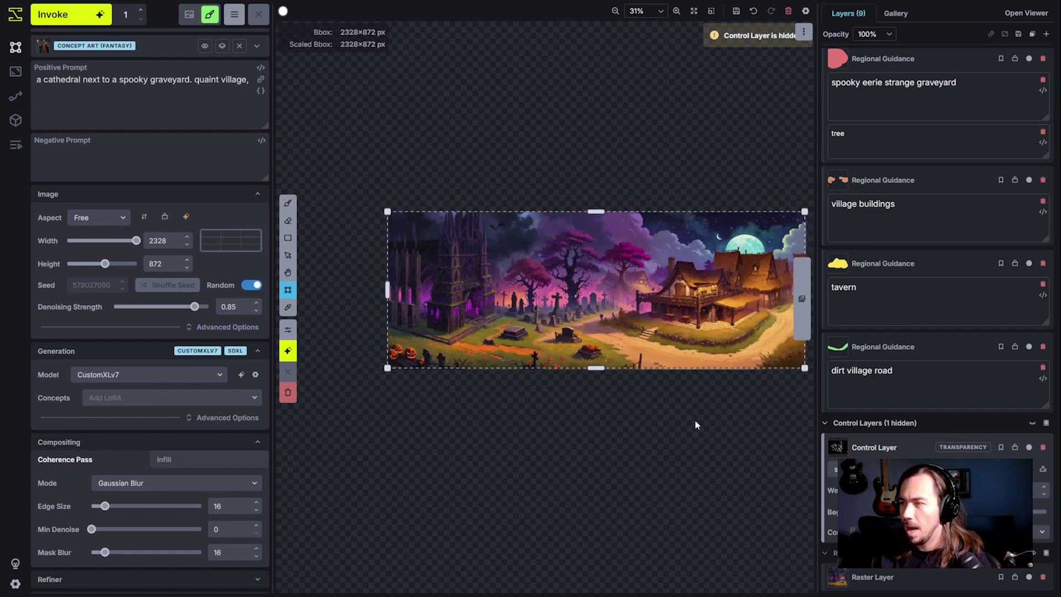
drag(694, 420, 592, 433)
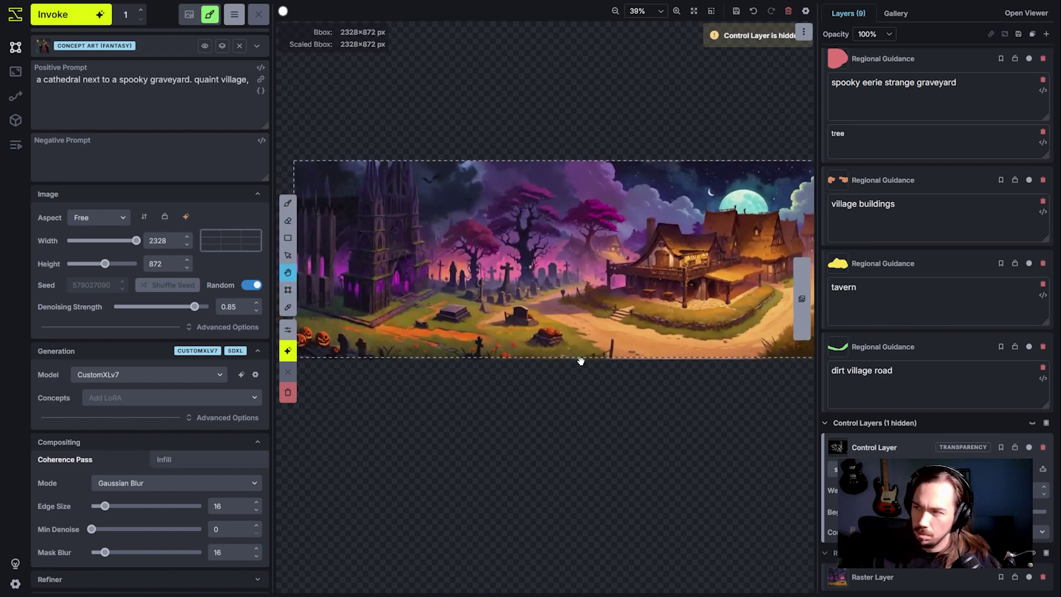
key(c)
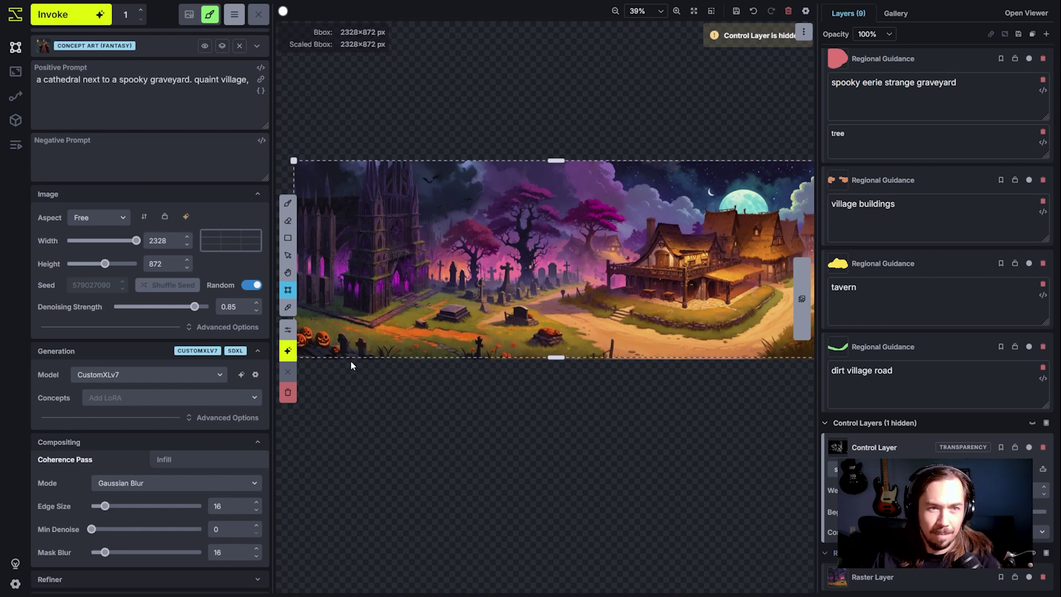
scroll(388, 358, down, 1)
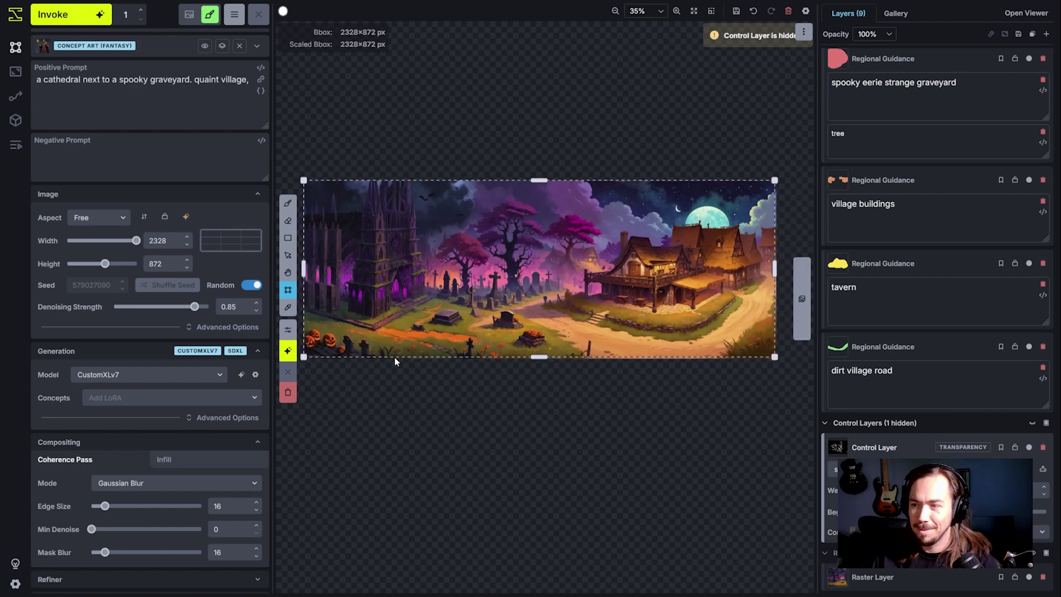
Switch the generation model to FLUX Dev (Quantized).
click(199, 374)
scroll(149, 470, down, 3)
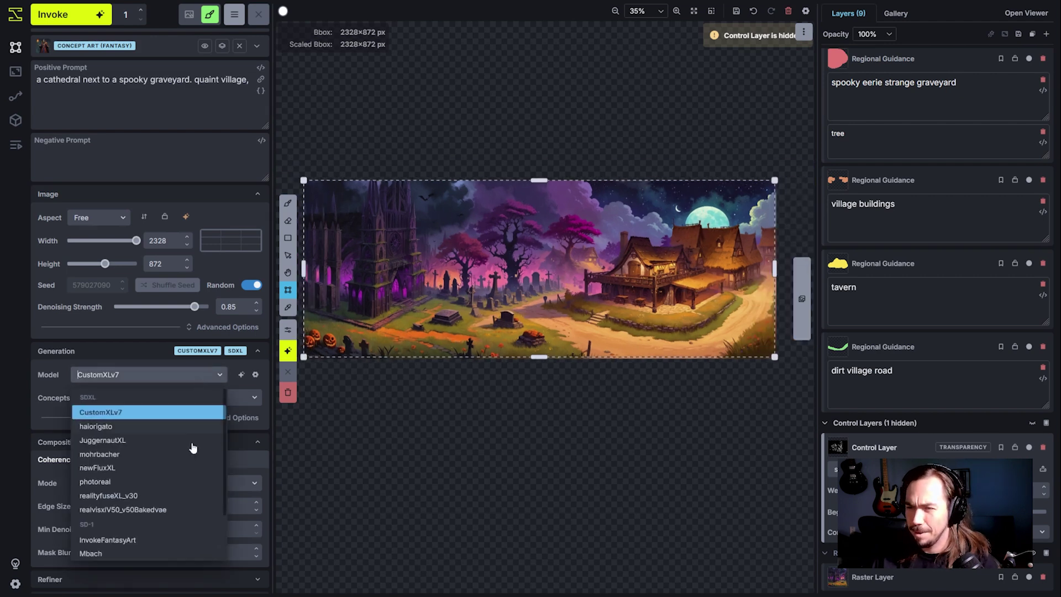
click(166, 535)
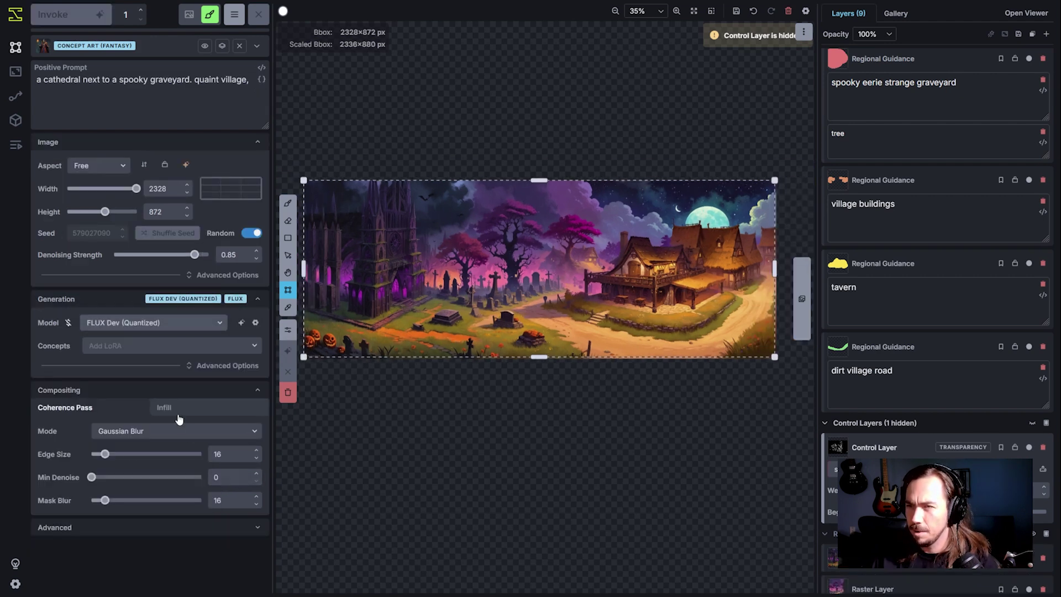
Delete the inpaint mask, all four regional guidance layers and the scribble control layer, keeping only the raster layers.
scroll(1014, 128, up, 2)
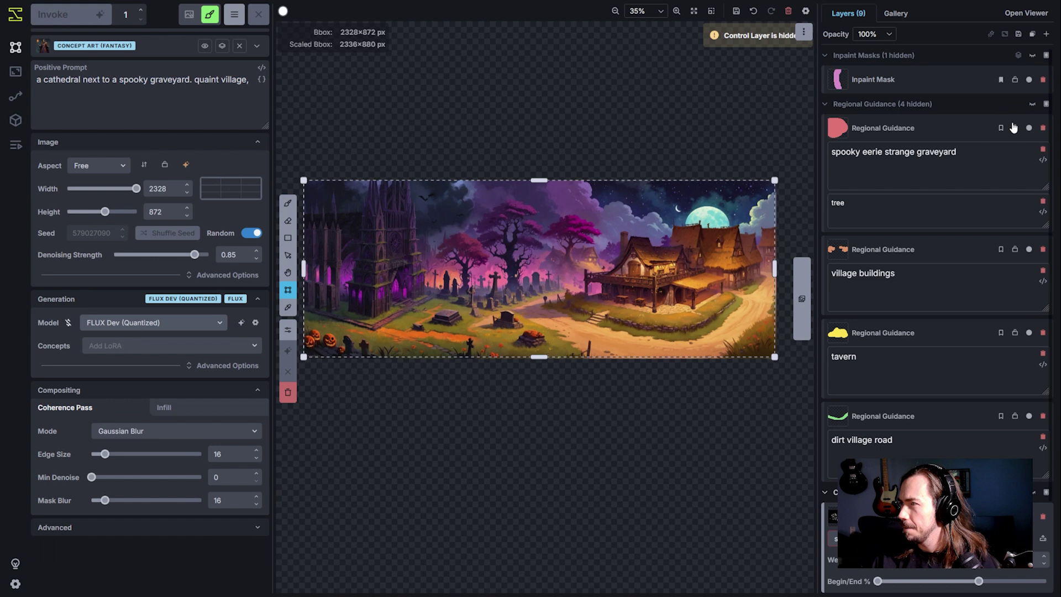
click(1043, 81)
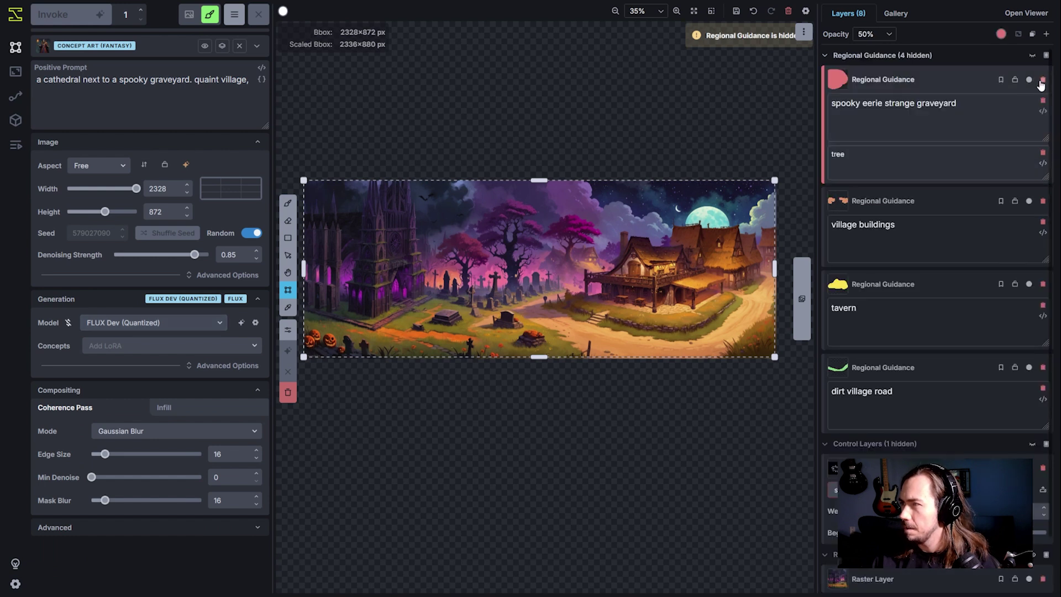
click(1043, 80)
click(1042, 80)
click(1042, 80)
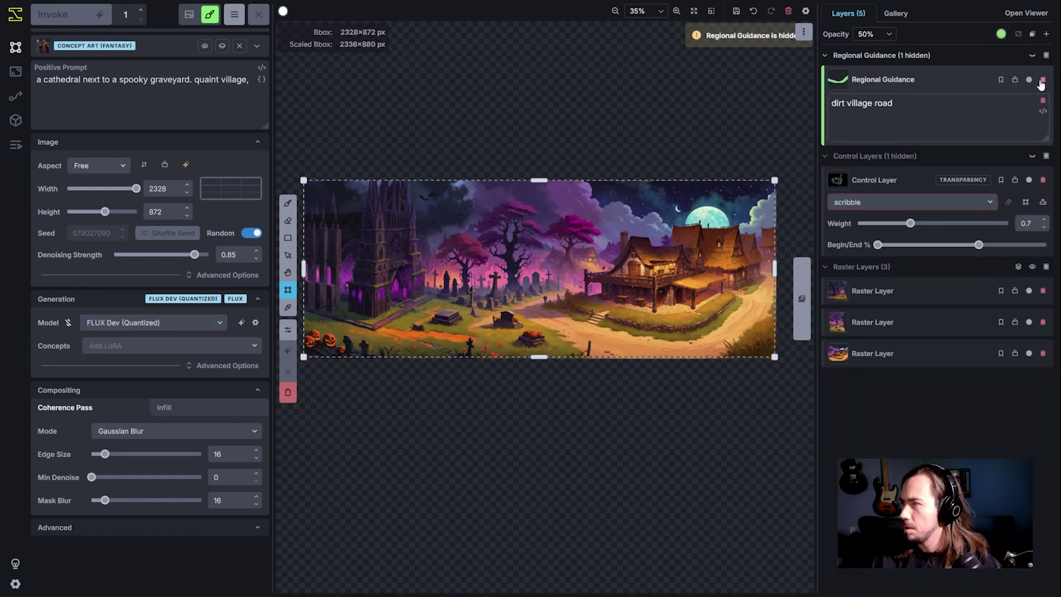
click(1043, 81)
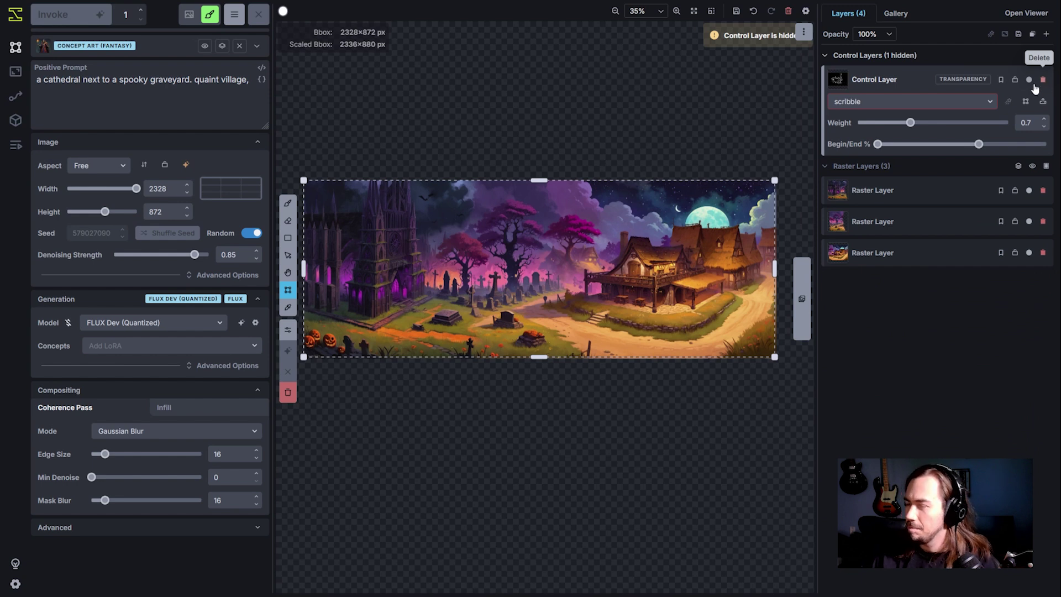
click(1042, 80)
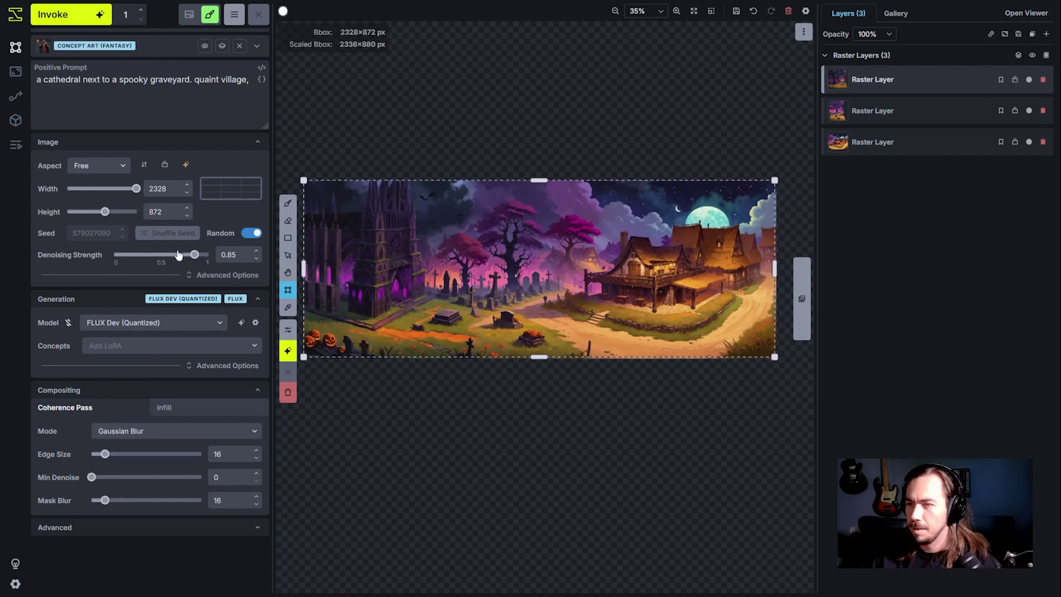
Change the positive prompt's ending to "a tavern in quaint village to the right of the cathedral." and set the denoising strength to 0.35.
drag(178, 255, 156, 256)
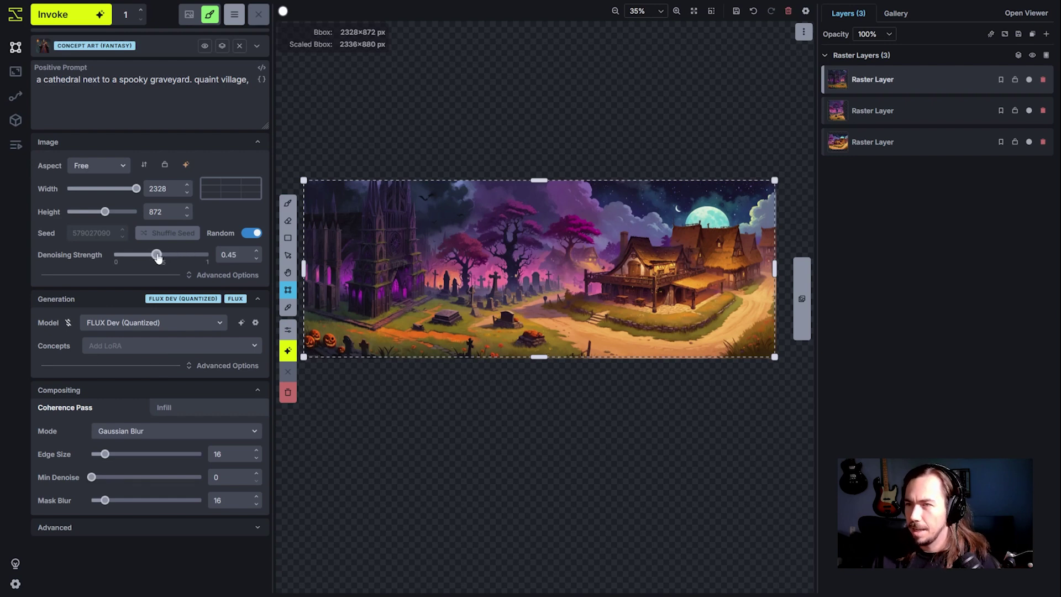
text(a tavern in)
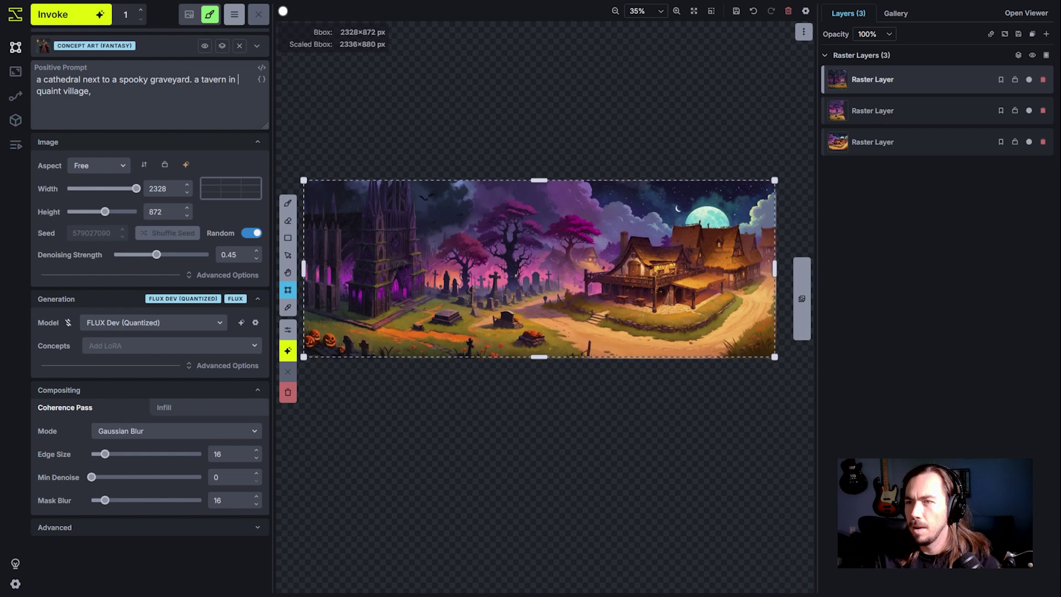
key(BackSpace)
text(to the right of the cathedral.)
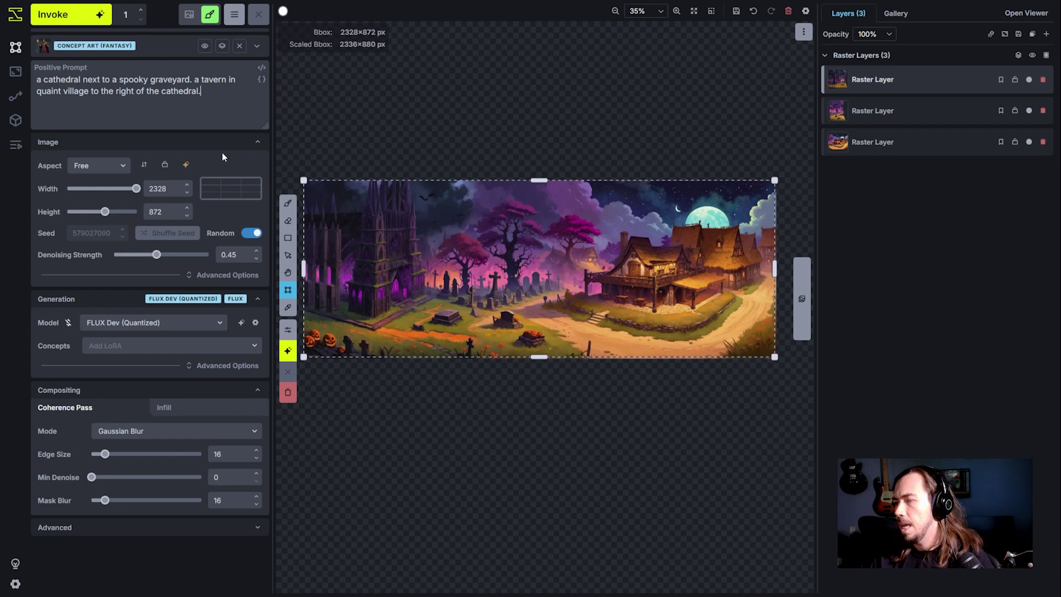
drag(156, 255, 147, 255)
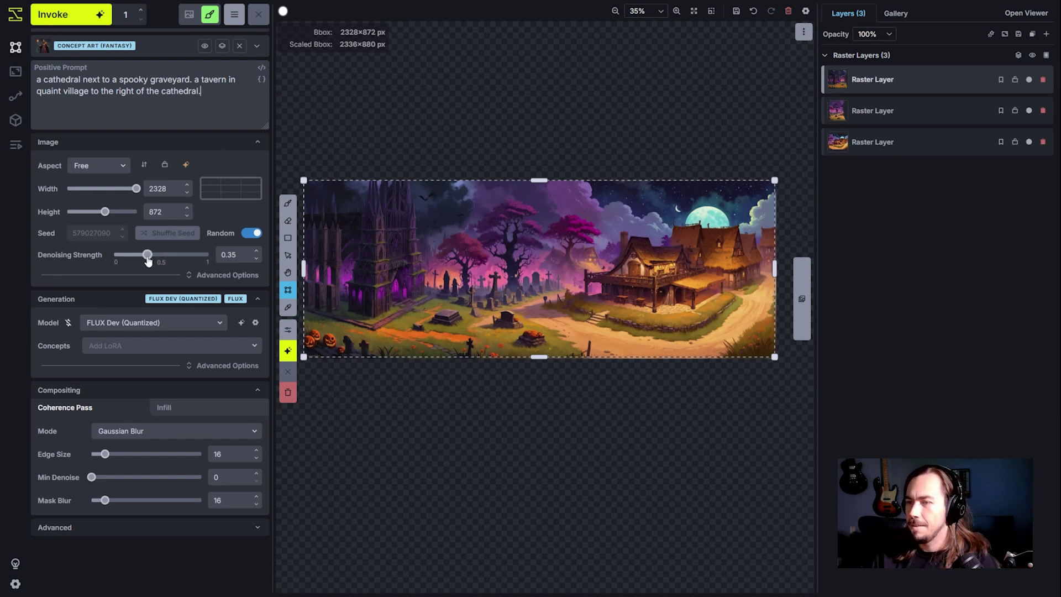
Start and cancel a generation, and resize the bounding box to the model's optimal size of 1680×624.
click(96, 16)
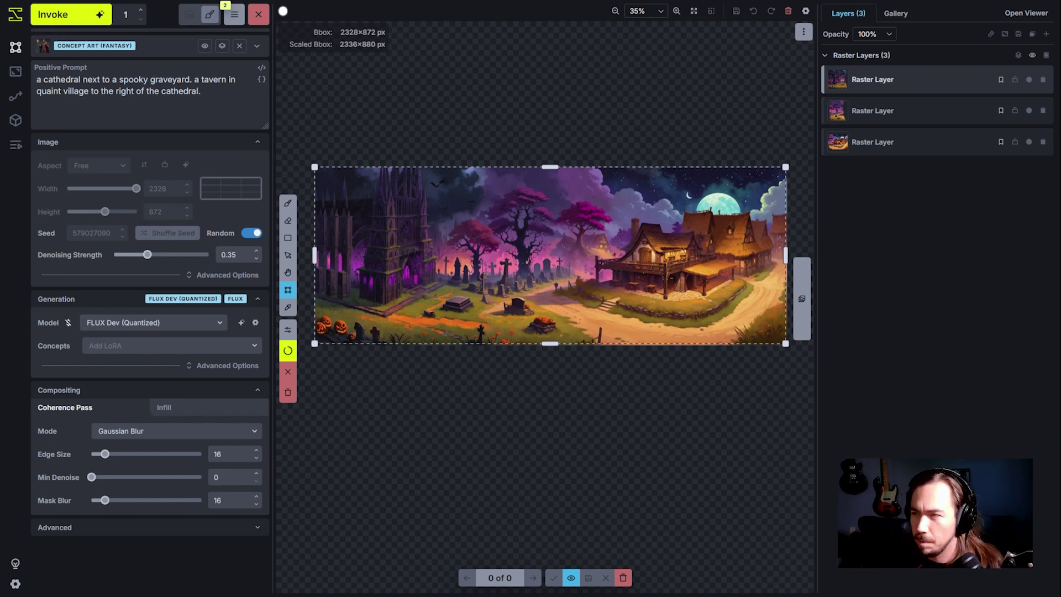
click(257, 16)
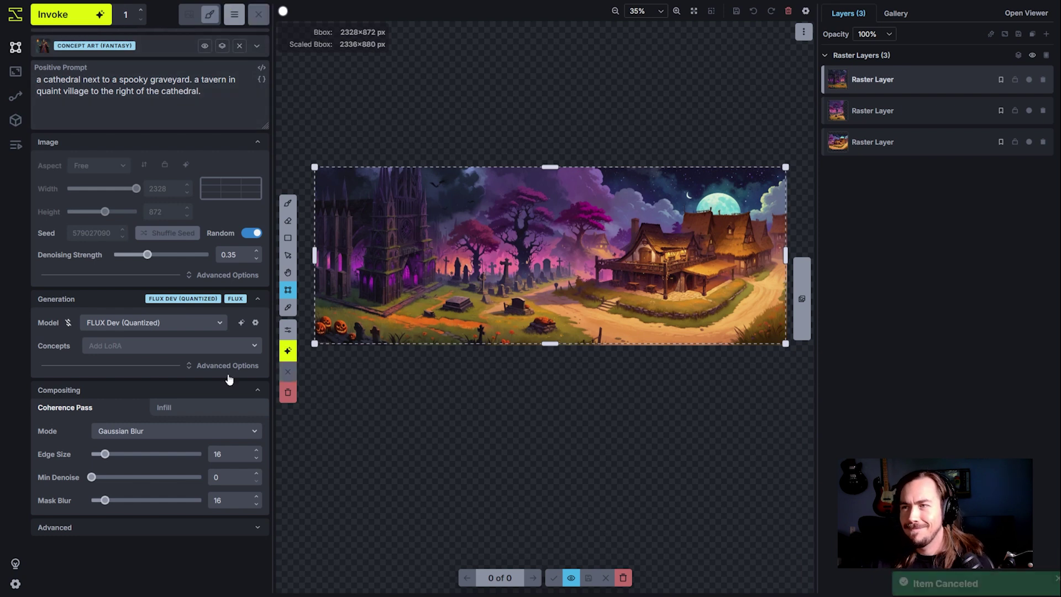
click(185, 165)
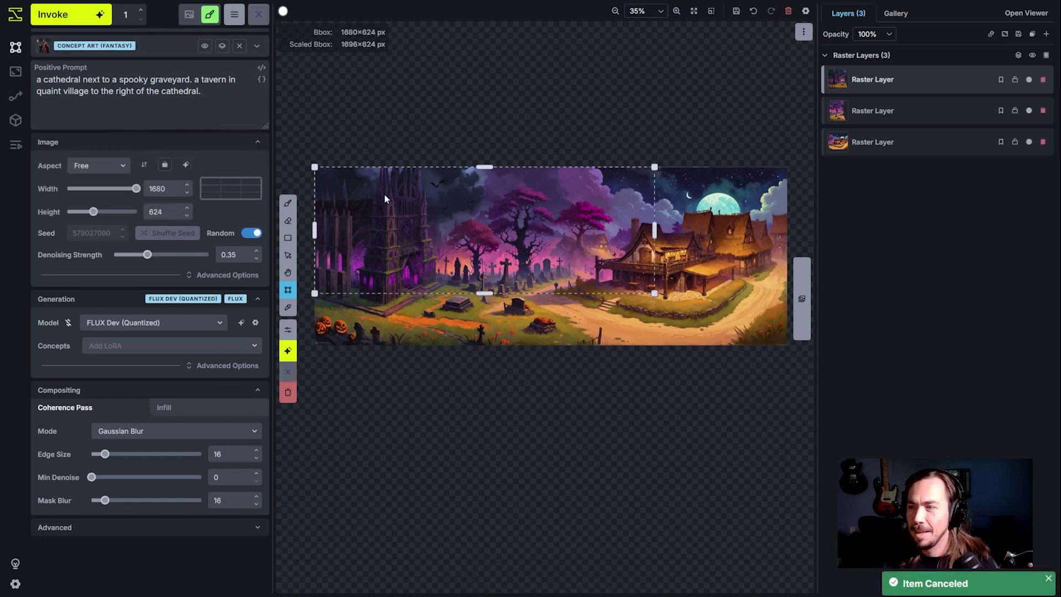
right_click(493, 241)
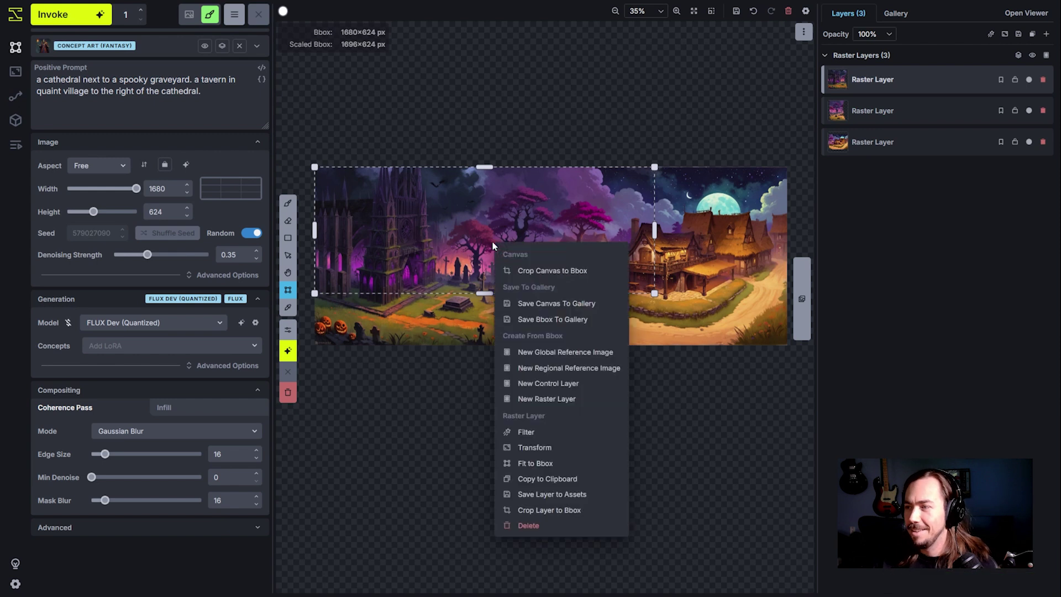
click(558, 448)
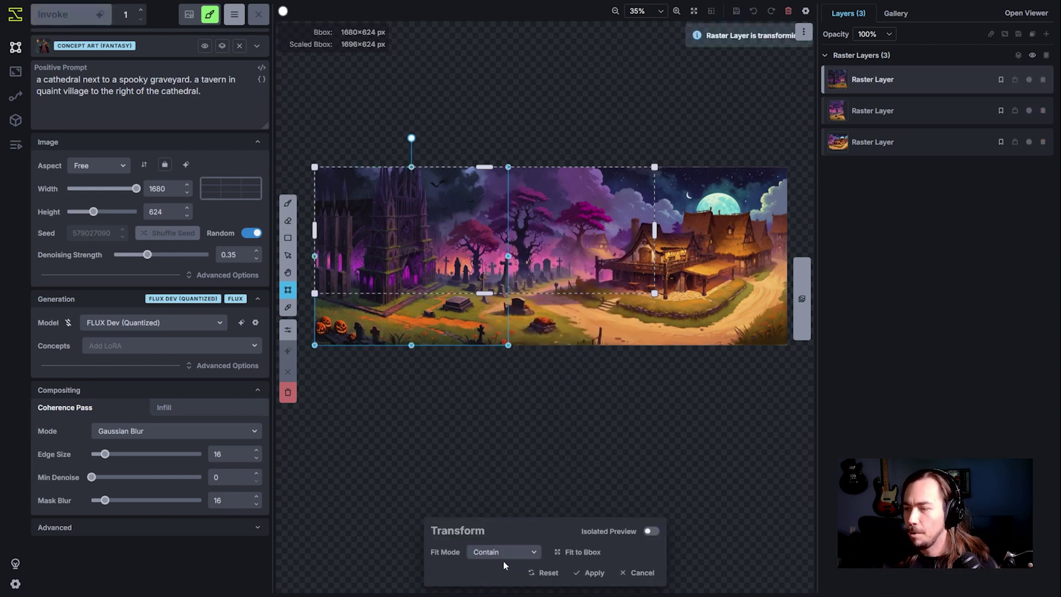
click(562, 554)
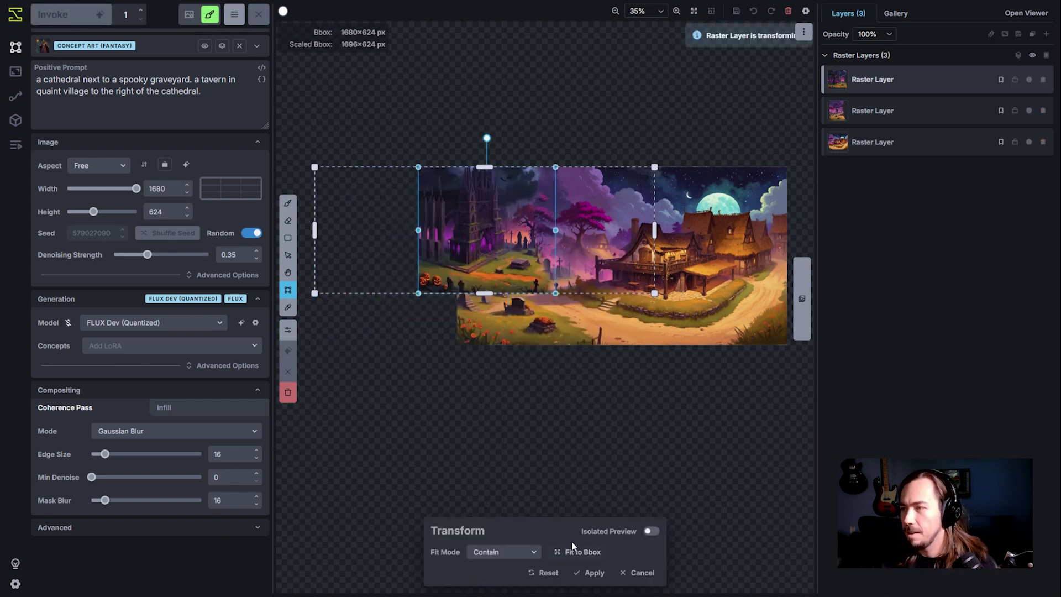
click(640, 574)
Merge the visible raster layers into one and fit the merged layer to the 1680×624 bounding box.
click(1018, 56)
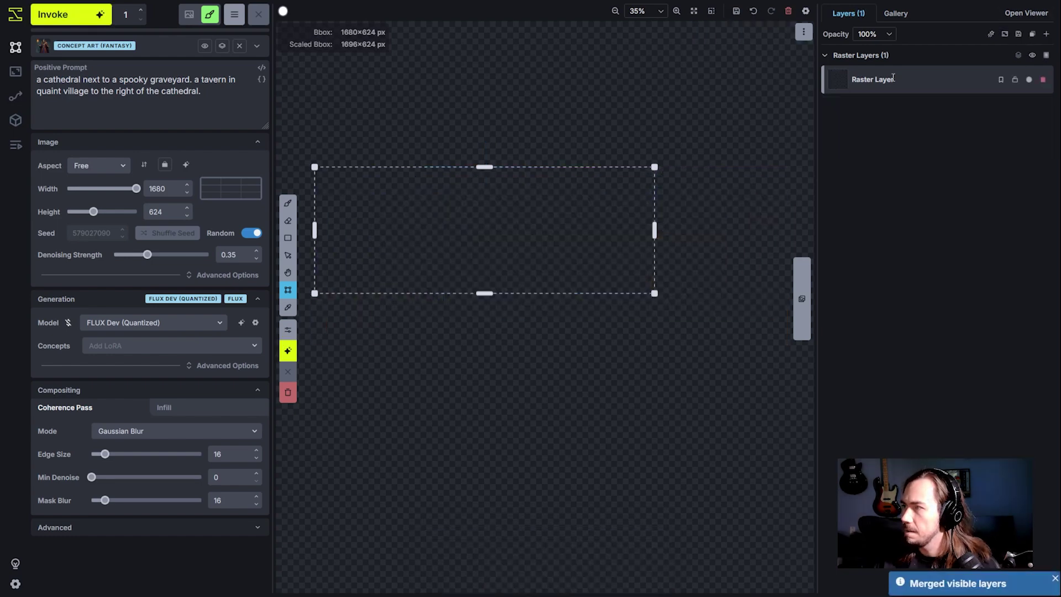
right_click(444, 242)
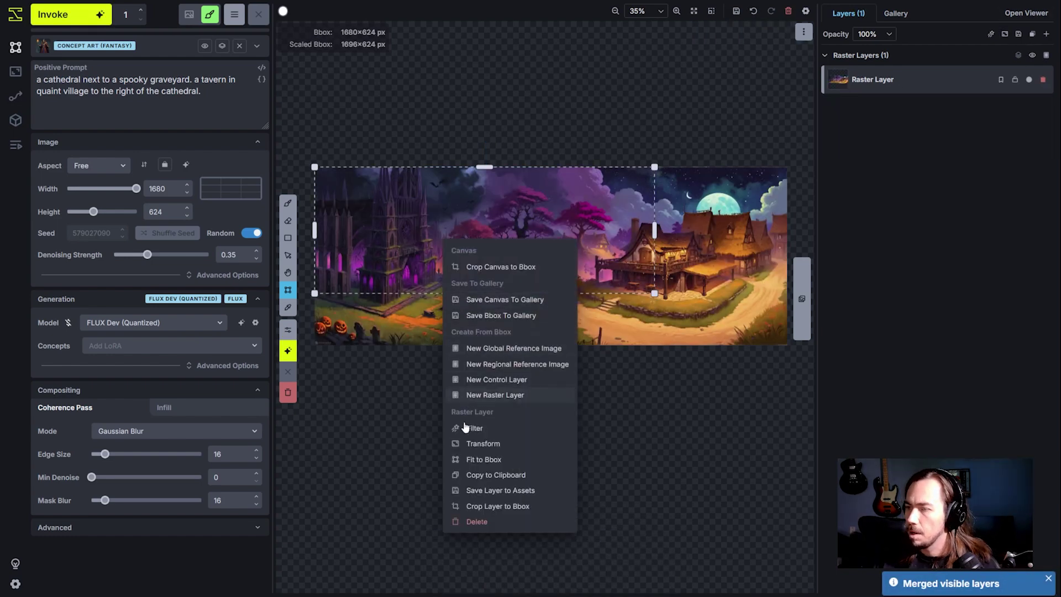
click(502, 460)
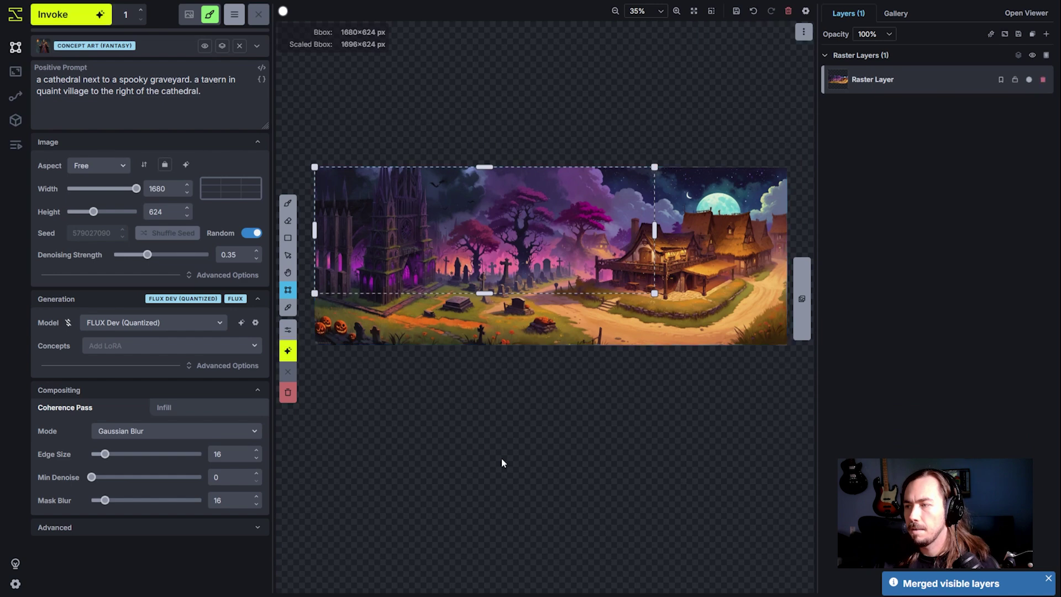
Transform the merged raster layer to fit the 1680×624 bounding box using the Fill fit mode.
scroll(728, 271, up, 1)
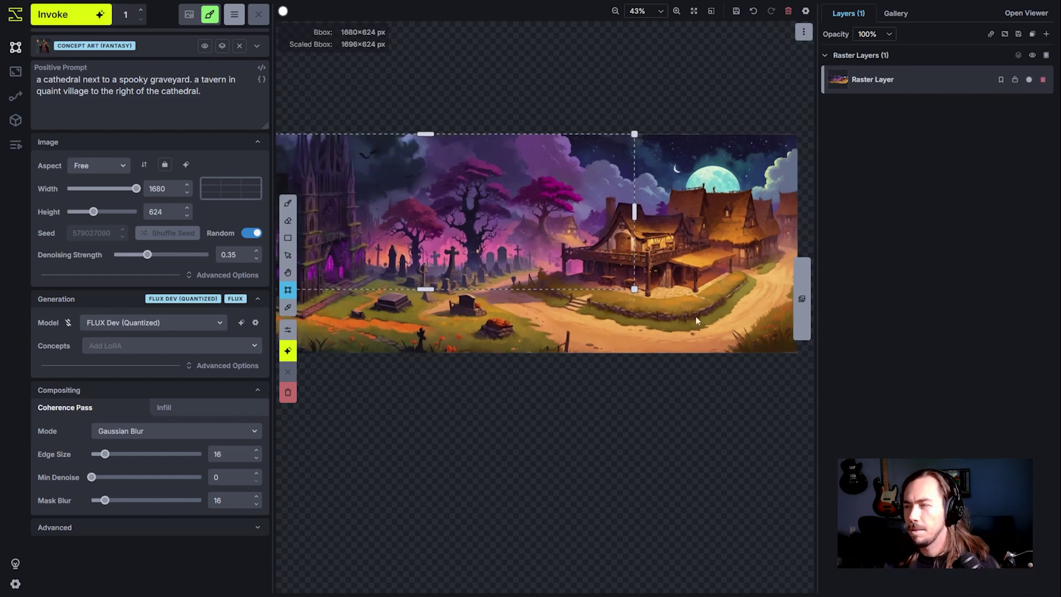
scroll(659, 307, down, 3)
scroll(659, 305, up, 2)
right_click(416, 263)
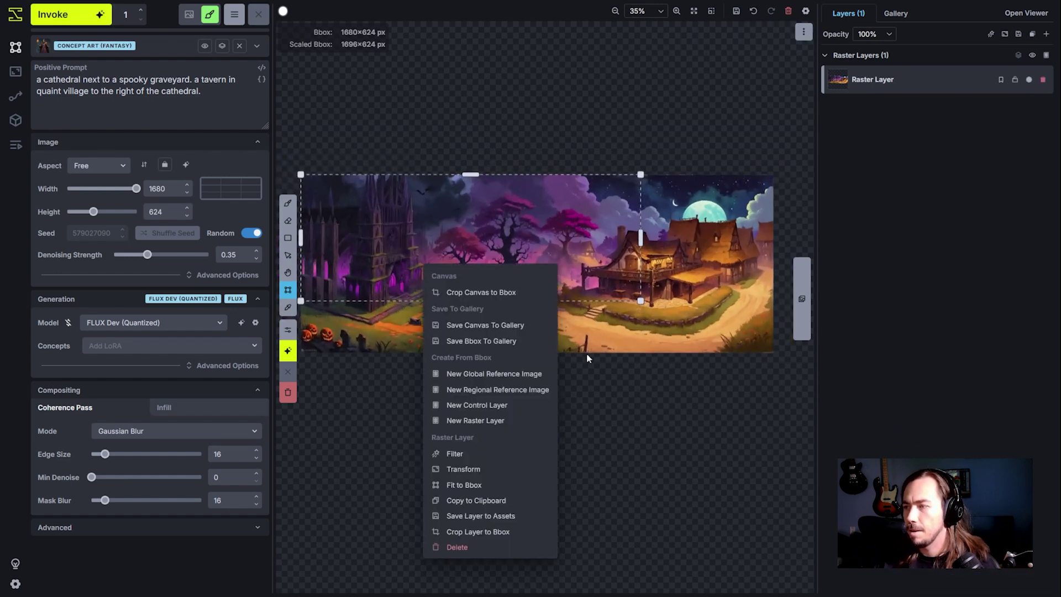
click(470, 468)
click(582, 553)
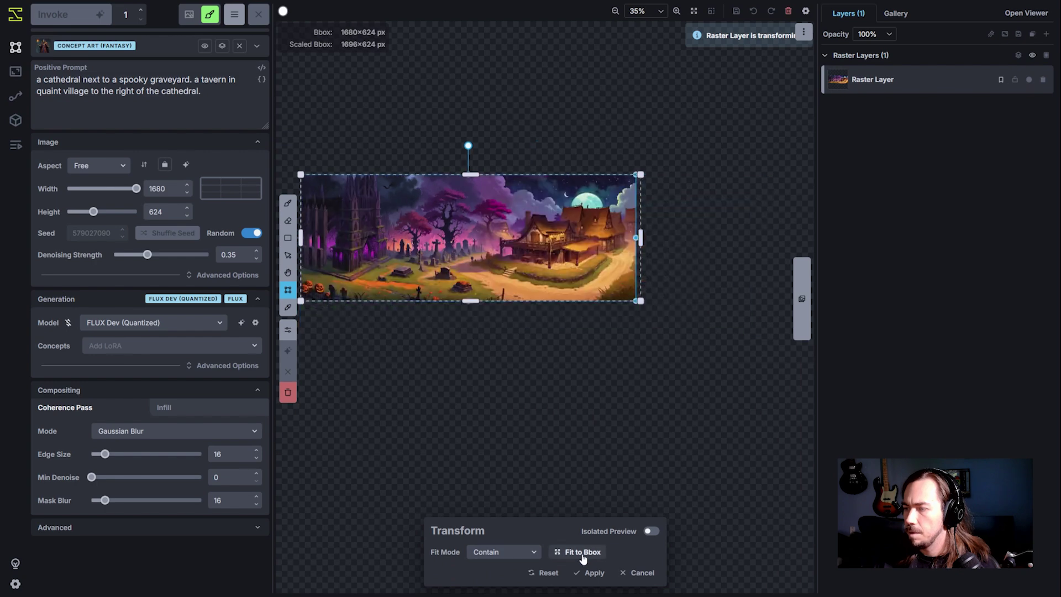
click(503, 552)
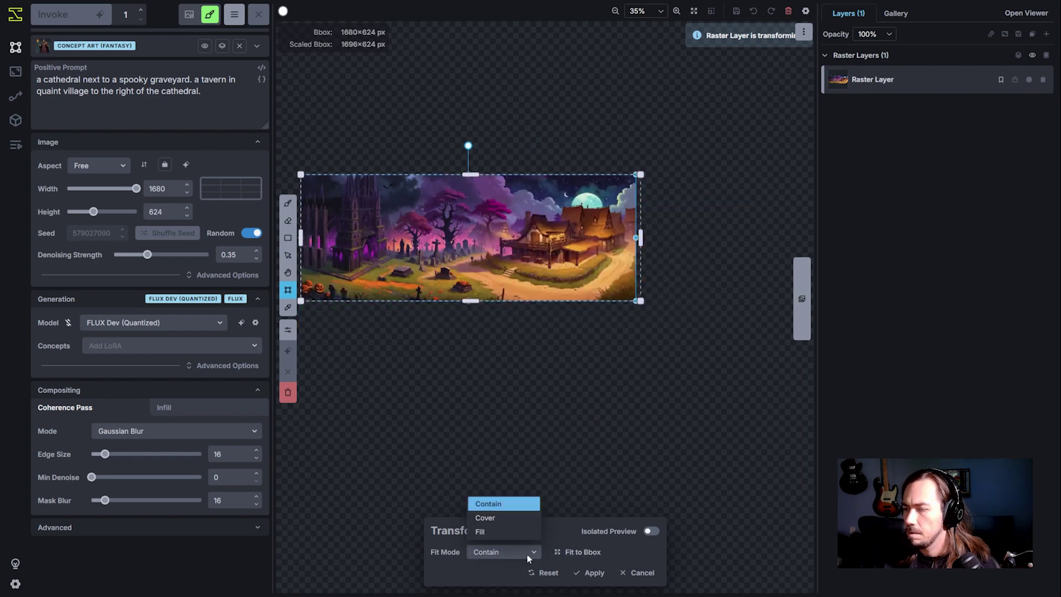
click(486, 514)
click(581, 553)
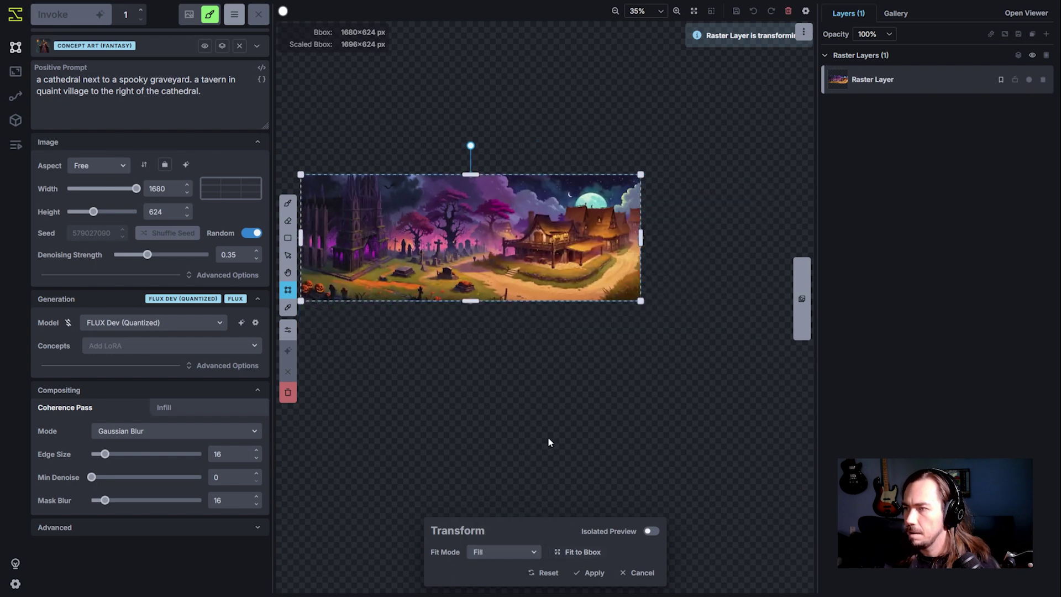
click(589, 573)
Start generating over the fitted panorama at a denoising strength of 0.35.
scroll(482, 359, up, 2)
key(h)
drag(482, 360, 585, 442)
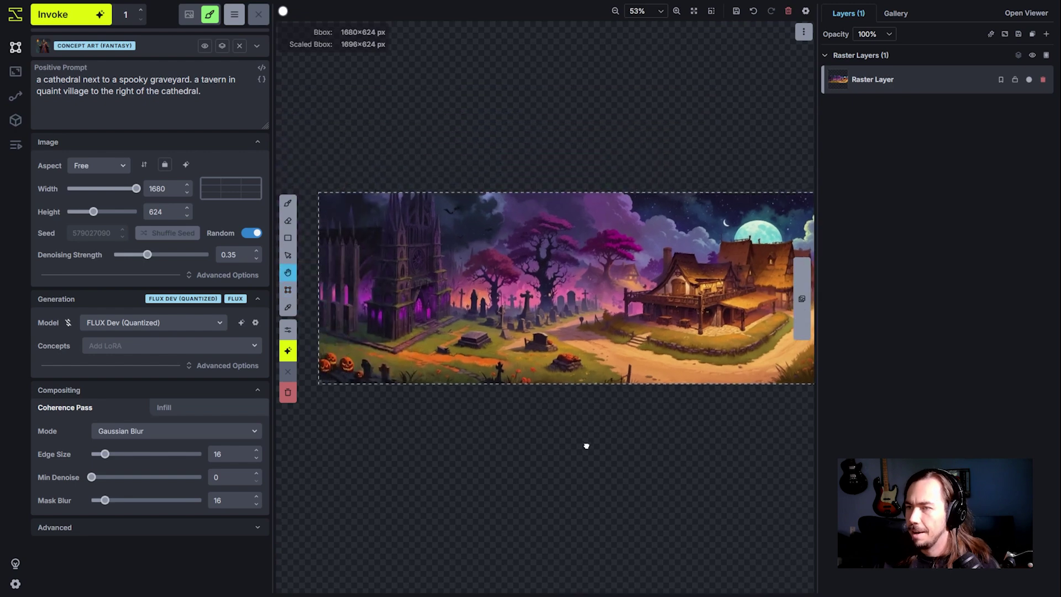
scroll(584, 448, down, 1)
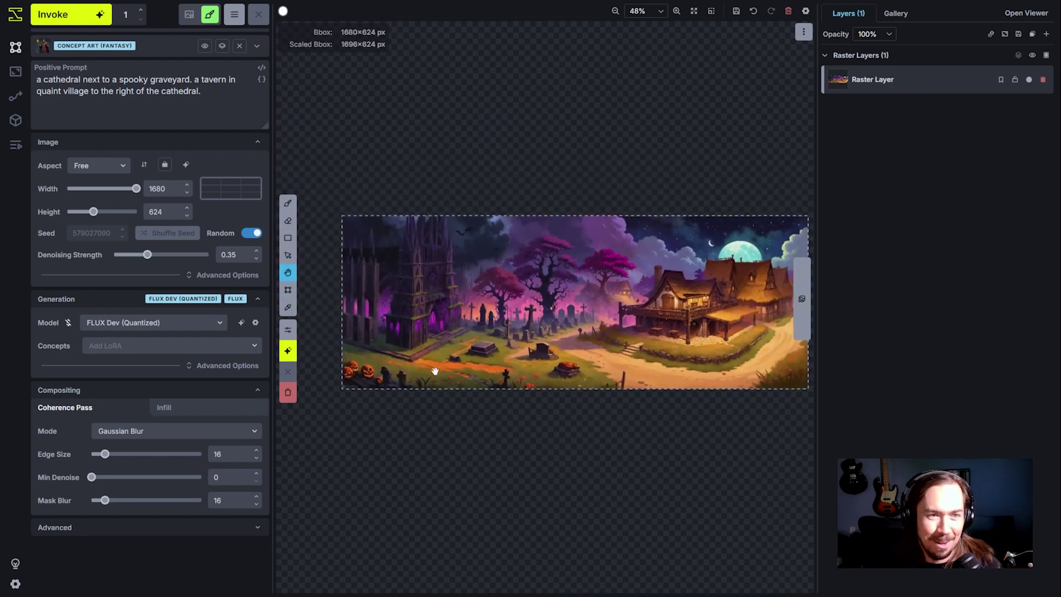
key(t)
click(81, 18)
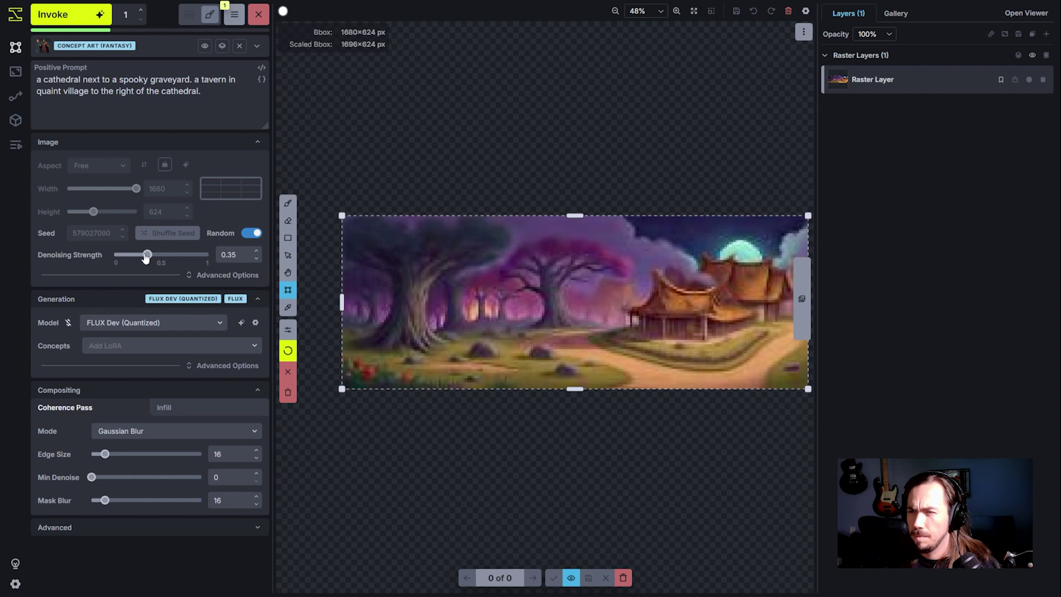
Cancel the running generation, set the denoising strength to 0.1 and check the advanced image options.
drag(147, 254, 110, 255)
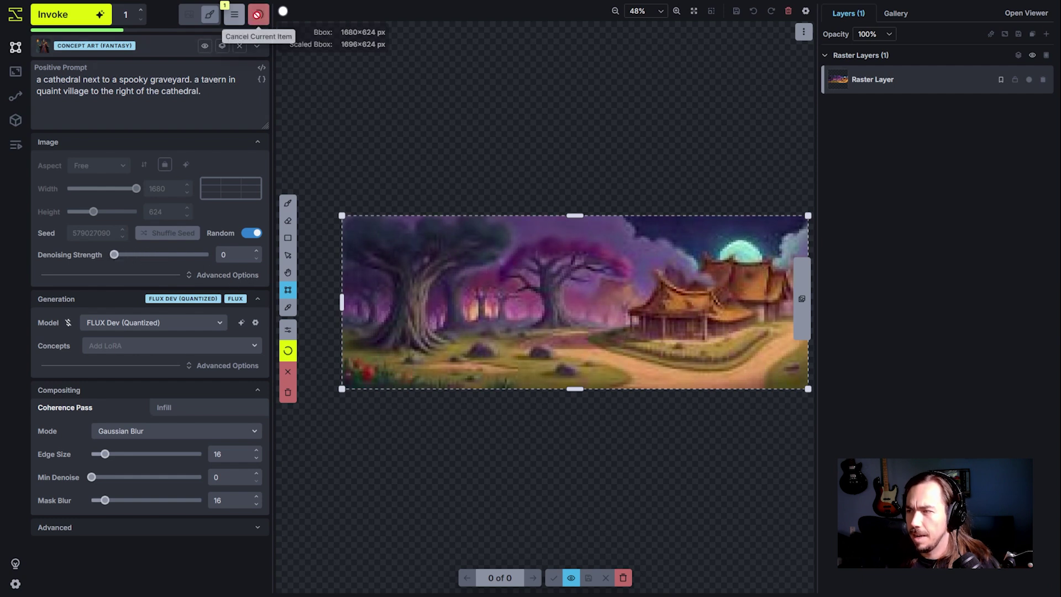
click(258, 15)
click(257, 252)
click(257, 252)
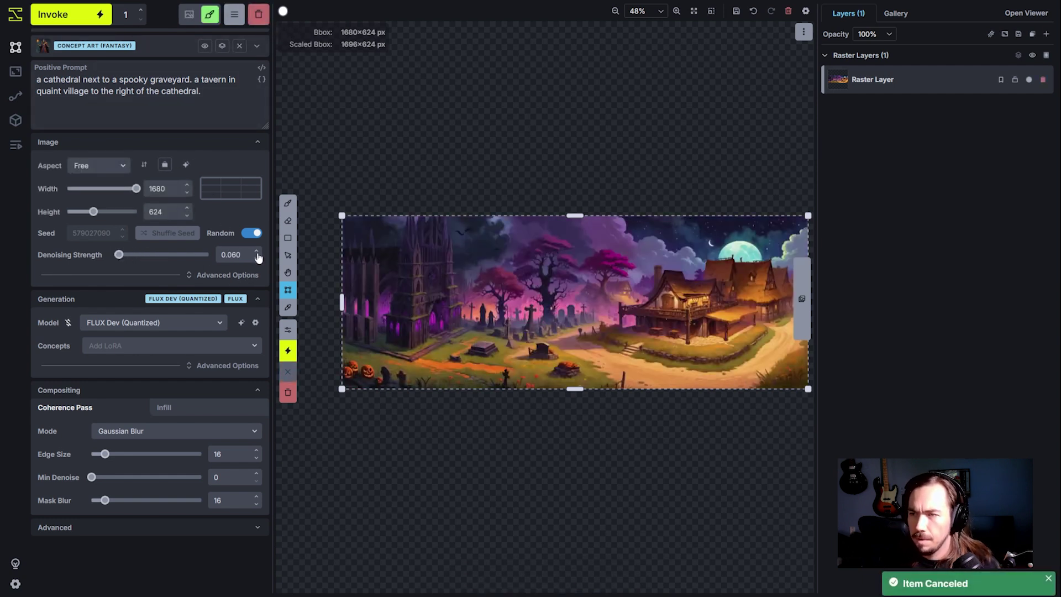
click(257, 252)
click(257, 253)
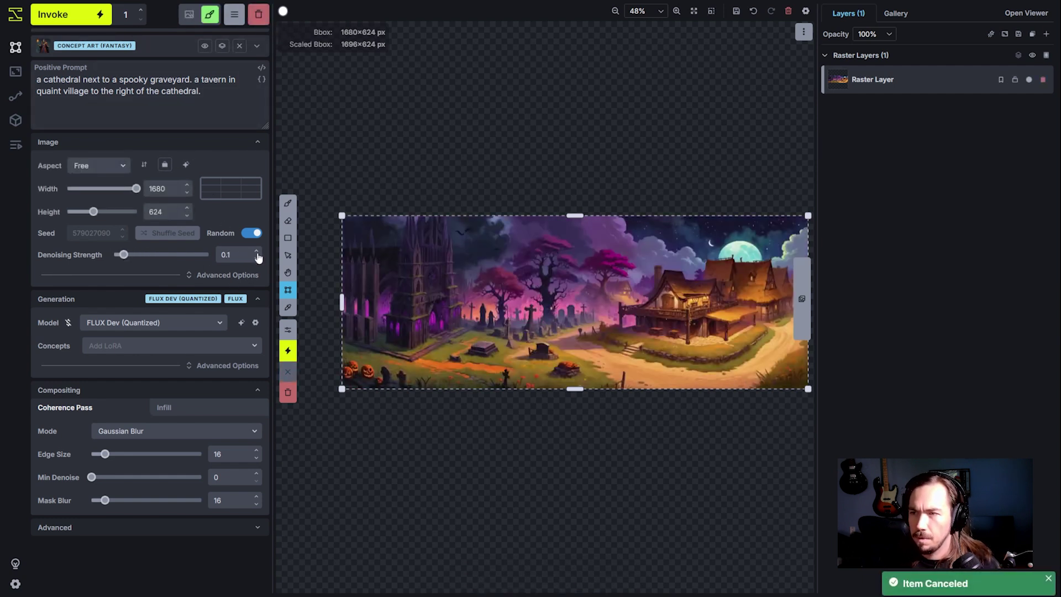
click(235, 278)
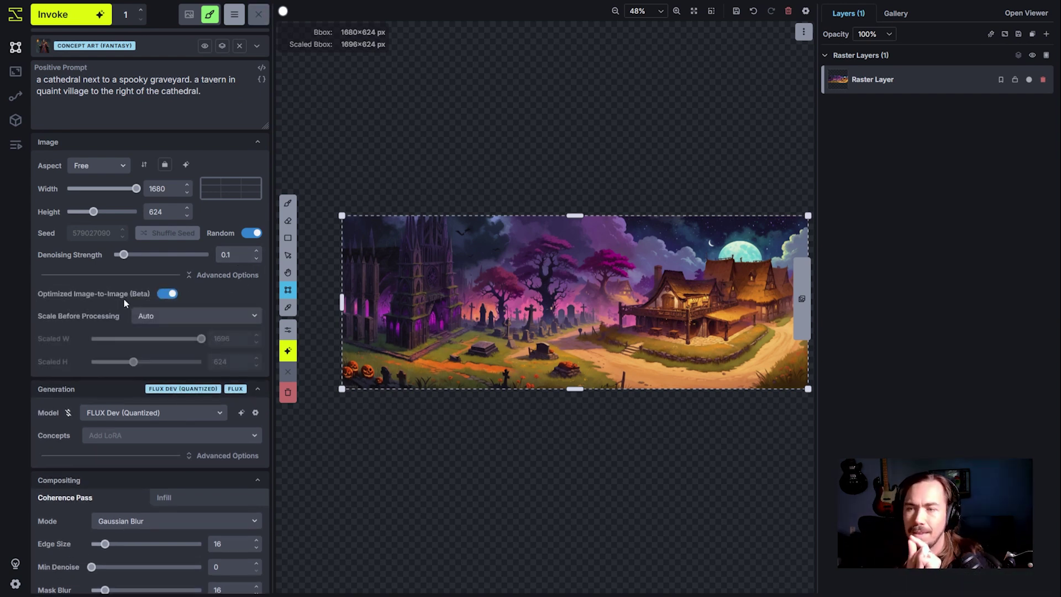
mouse_move(111, 298)
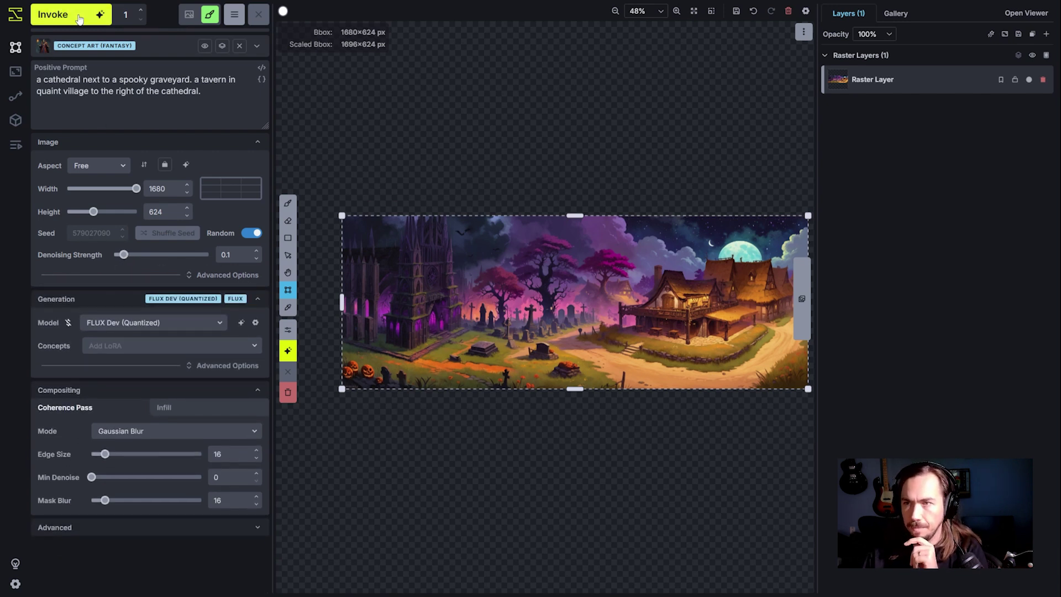
Generate a refined version of the whole panorama with FLUX at 0.1 denoising strength.
click(56, 14)
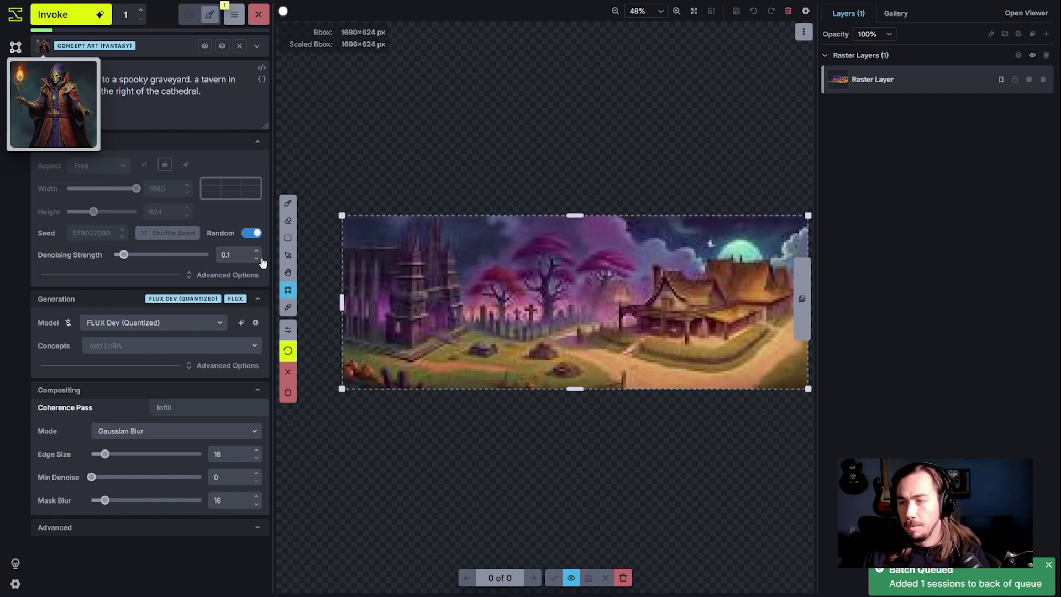
scroll(566, 412, up, 2)
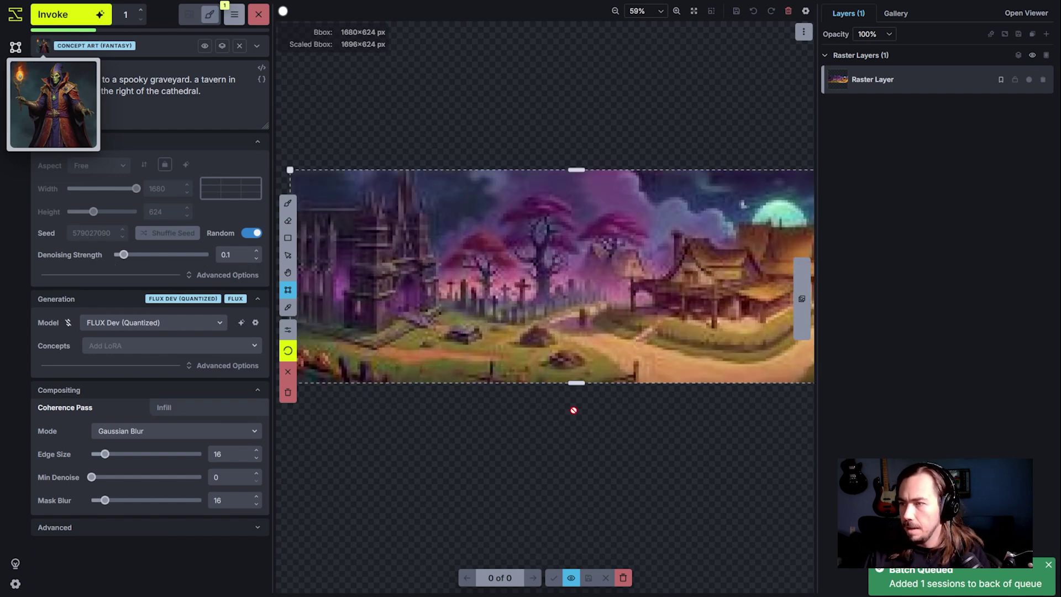
scroll(577, 407, down, 2)
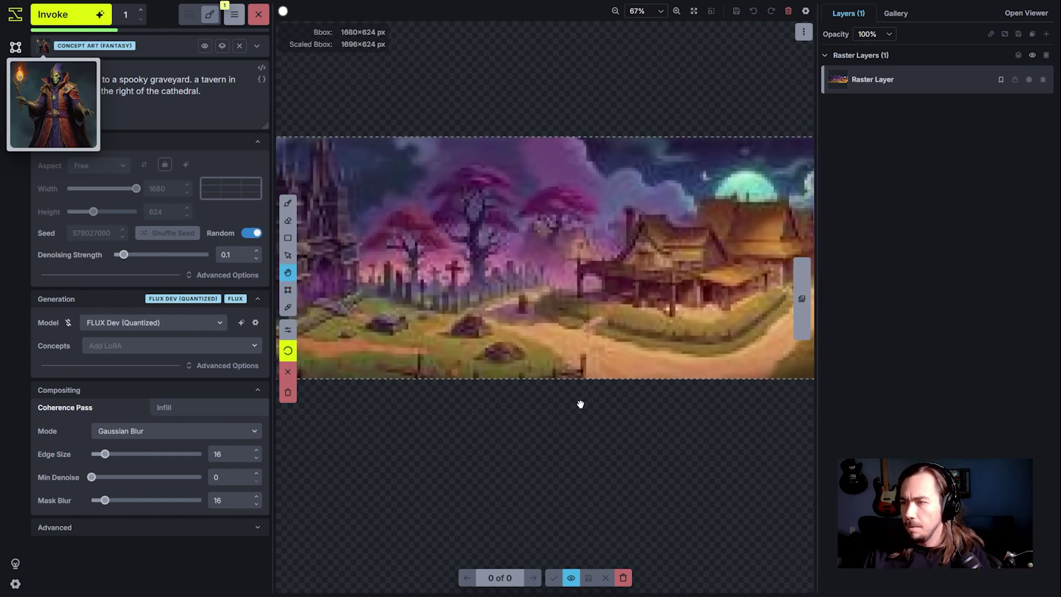
scroll(581, 404, up, 2)
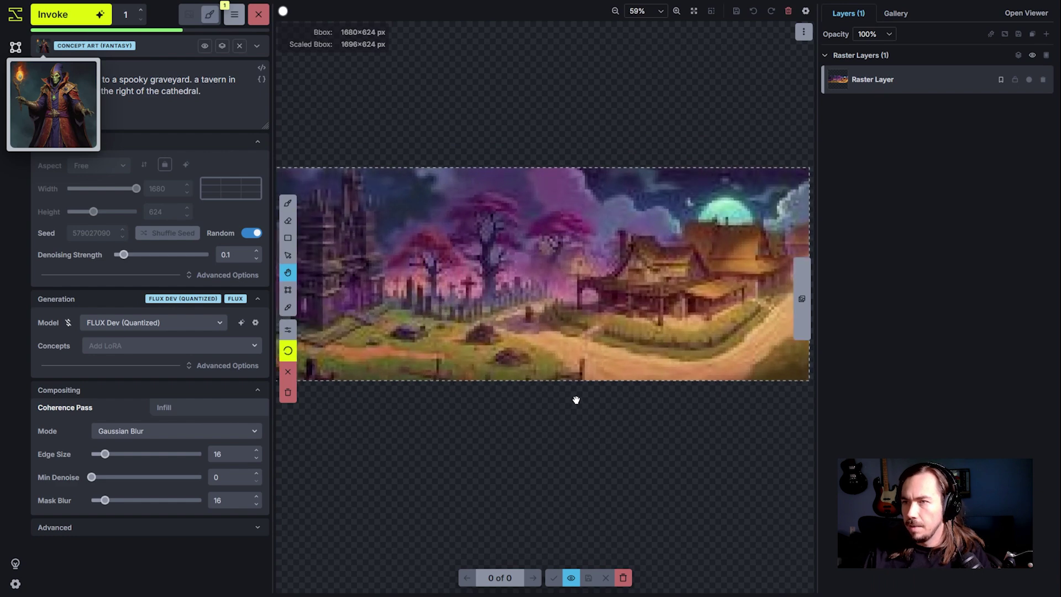
key(shift+t)
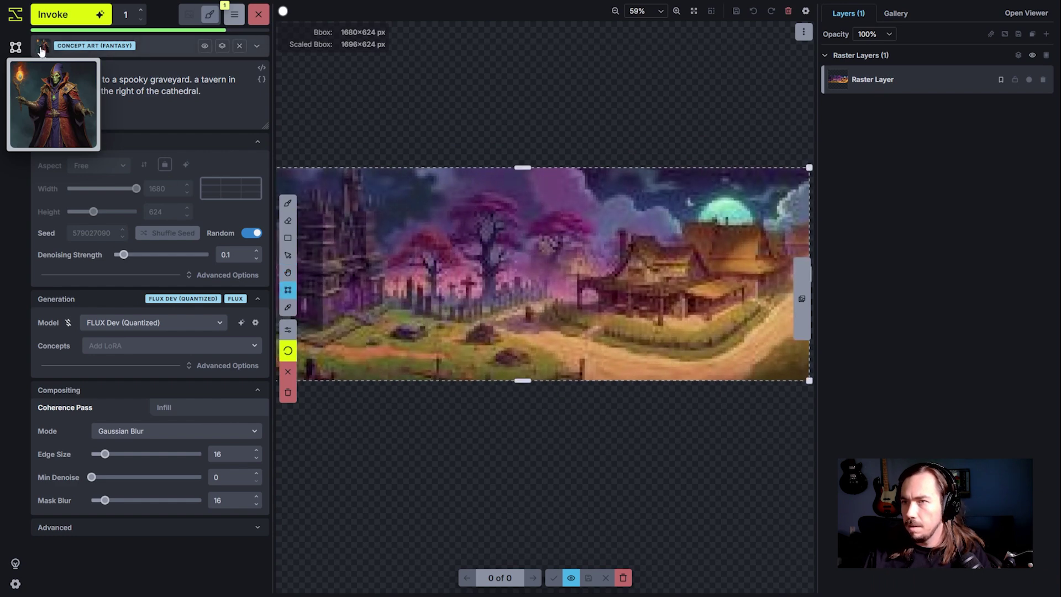
click(40, 51)
click(580, 497)
Compare the generated result with the original around the tavern by repeatedly hiding and showing the staged image.
scroll(592, 474, up, 2)
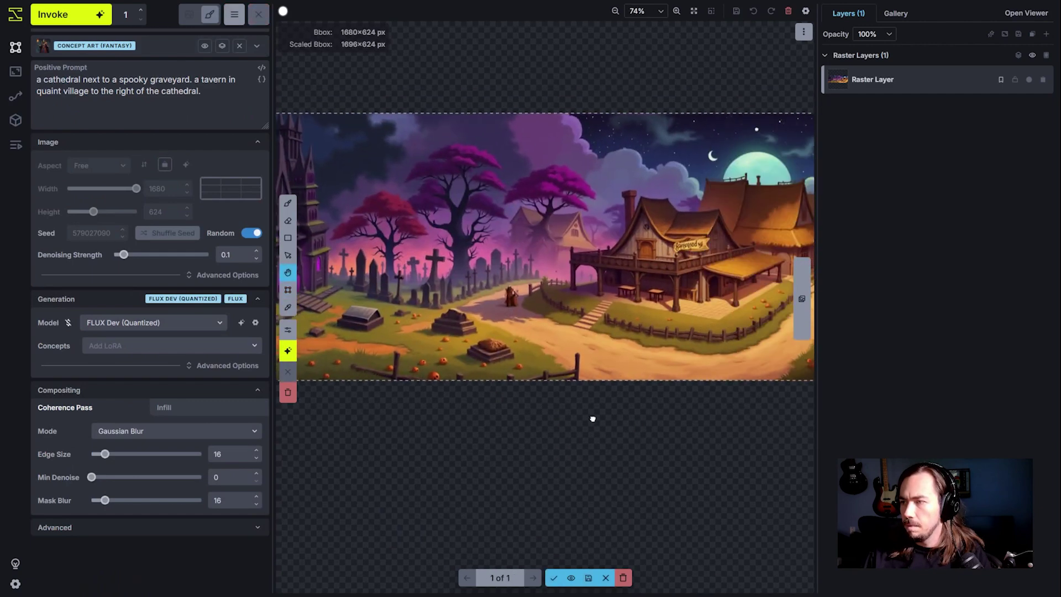
drag(592, 419, 566, 417)
drag(719, 395, 646, 378)
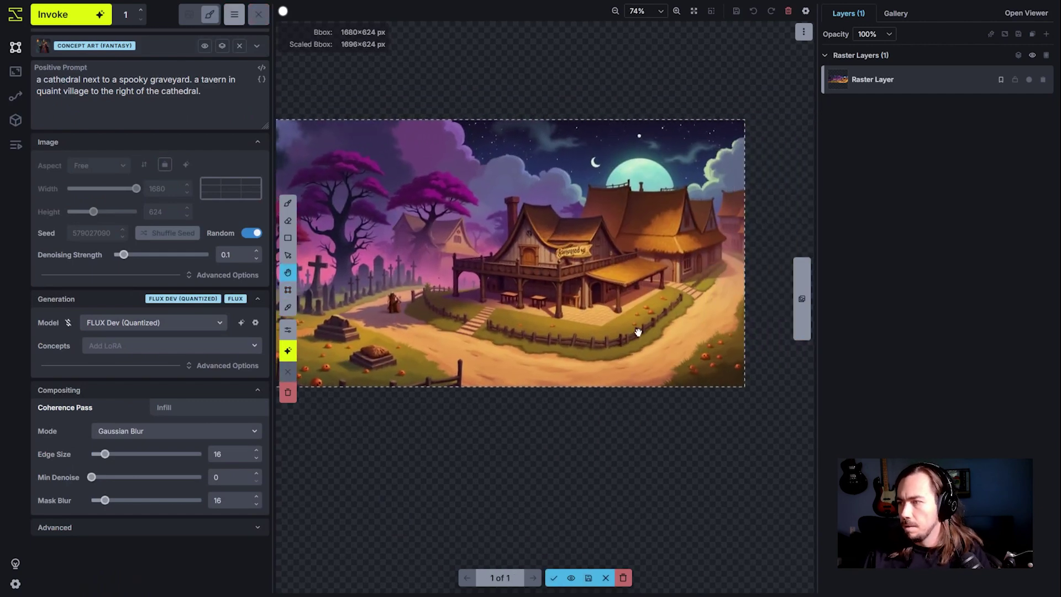
scroll(638, 332, up, 2)
scroll(619, 352, down, 1)
key(c)
click(572, 578)
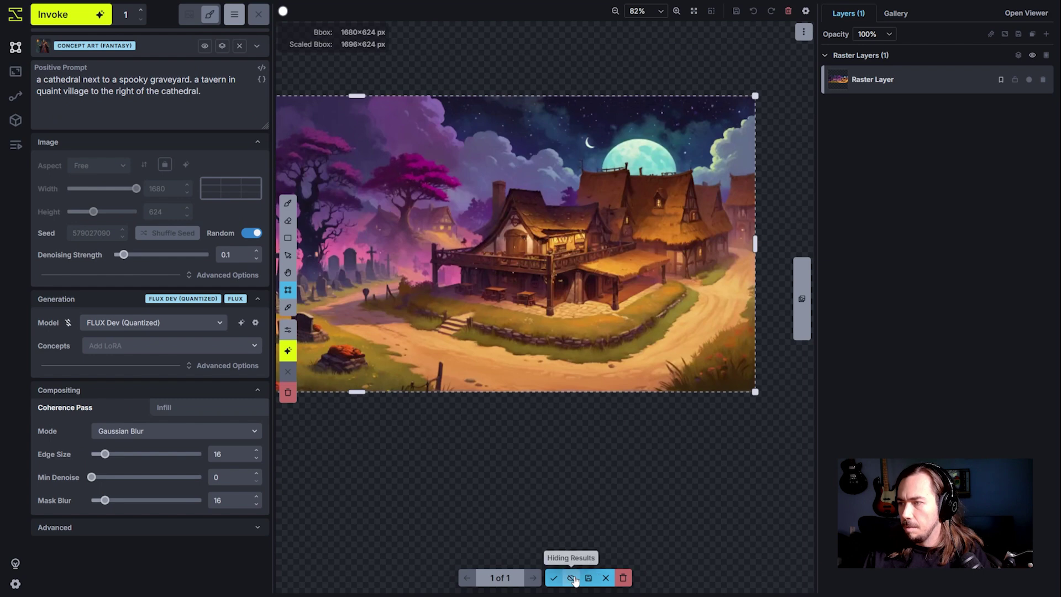
click(571, 578)
click(572, 577)
click(571, 578)
click(572, 577)
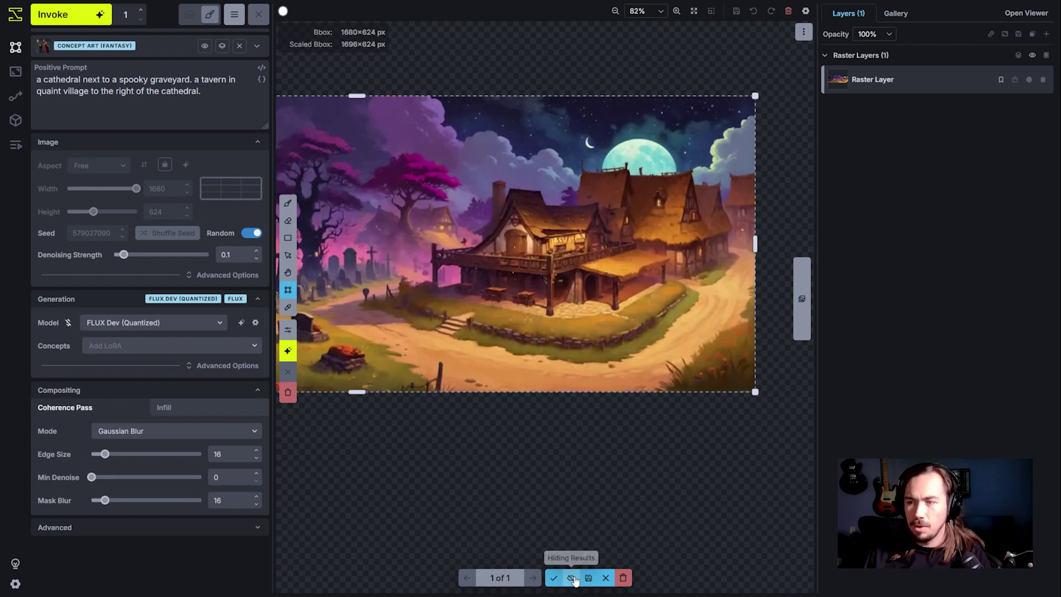
click(571, 578)
click(571, 578)
click(572, 577)
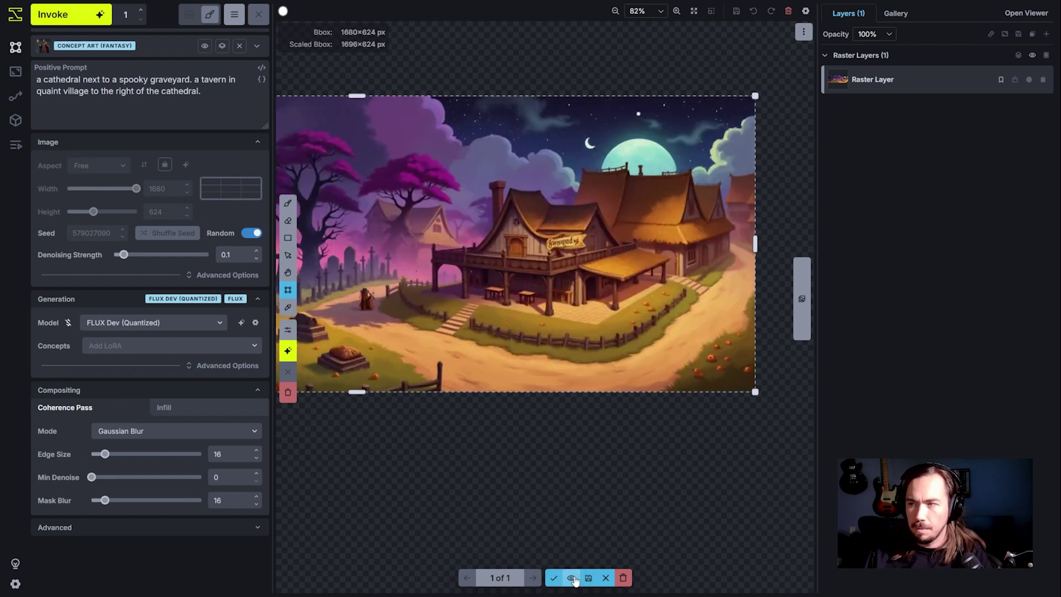
click(573, 578)
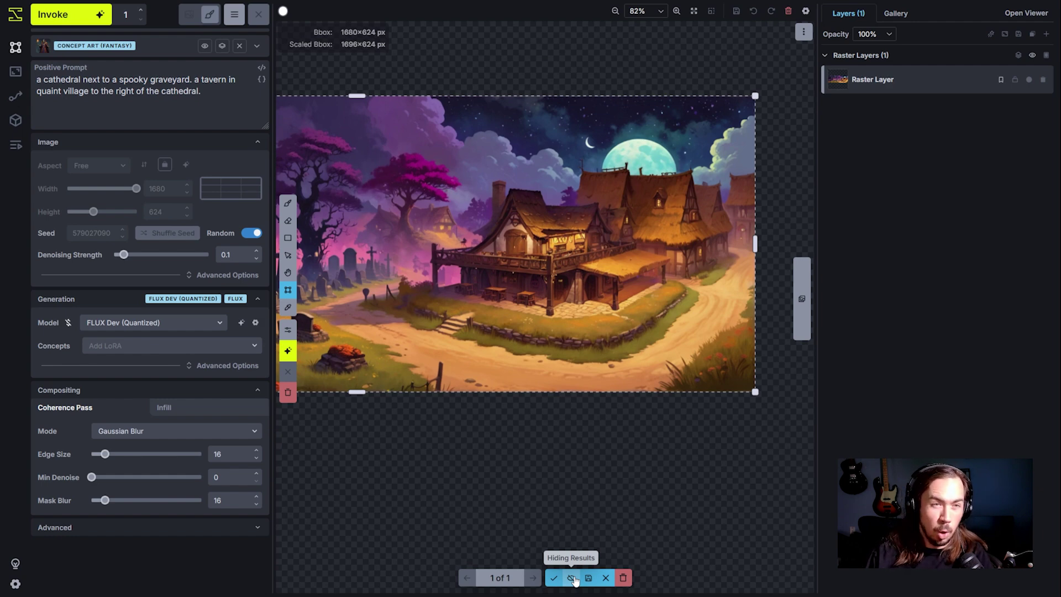
click(572, 578)
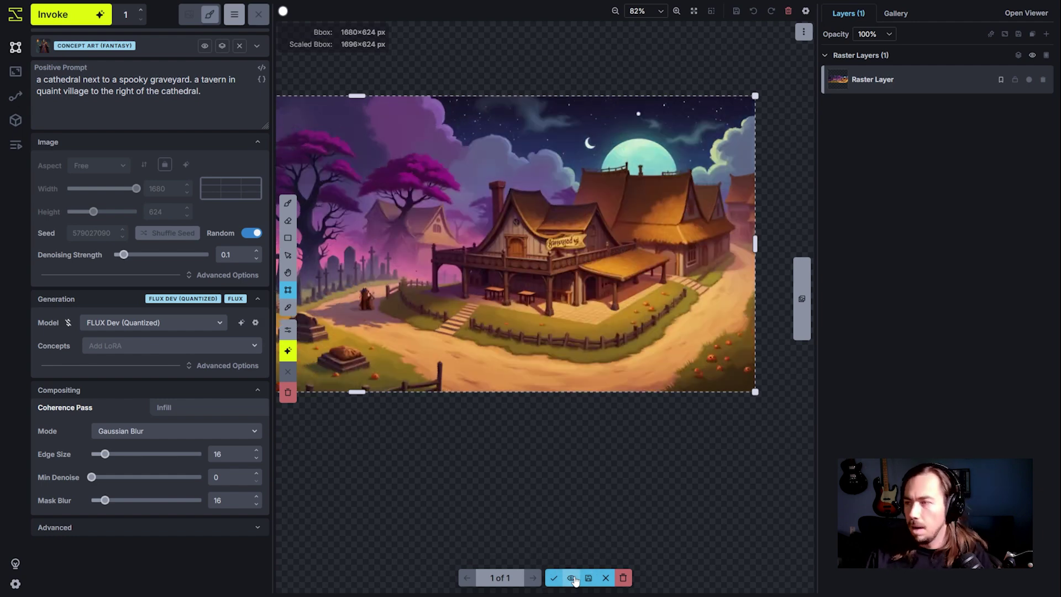
click(573, 578)
click(572, 579)
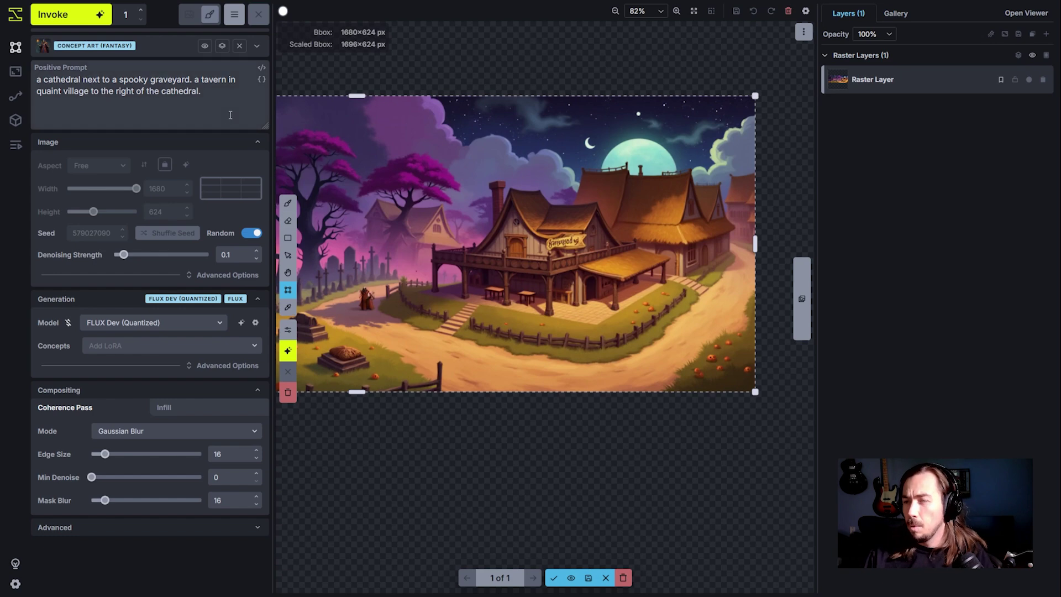
Generate another version of the panorama with the Photography (General) prompt template and a denoising strength of 0.25.
click(133, 45)
scroll(184, 322, down, 3)
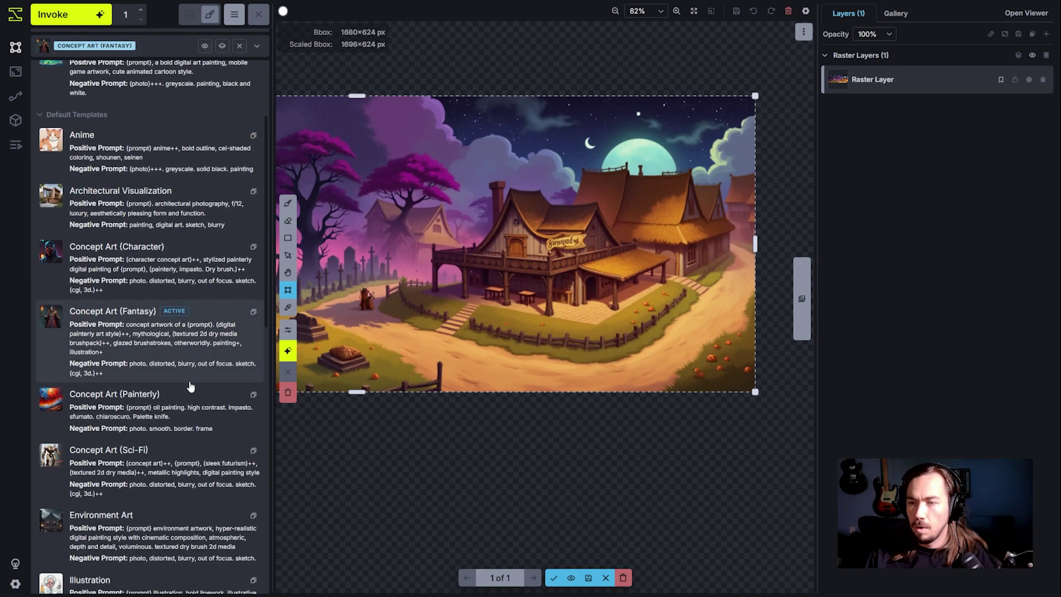
scroll(191, 388, down, 3)
scroll(198, 433, down, 10)
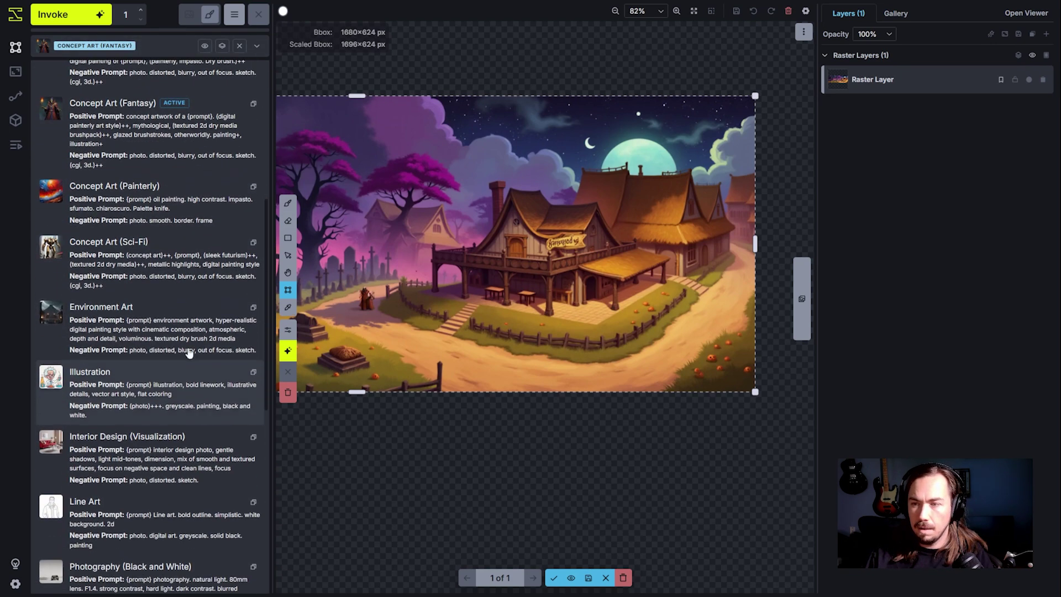
click(182, 238)
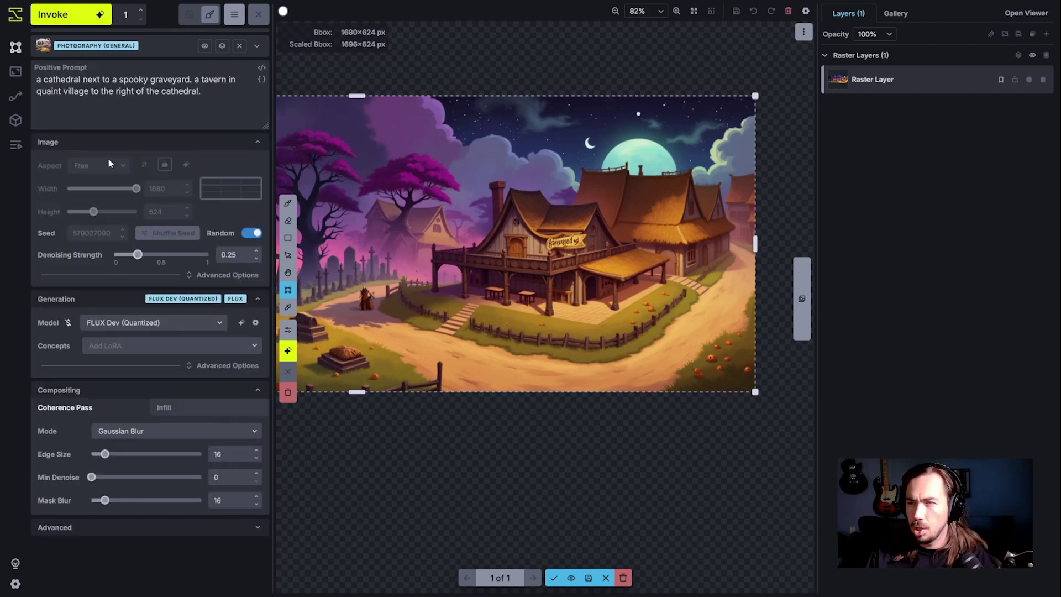
click(90, 22)
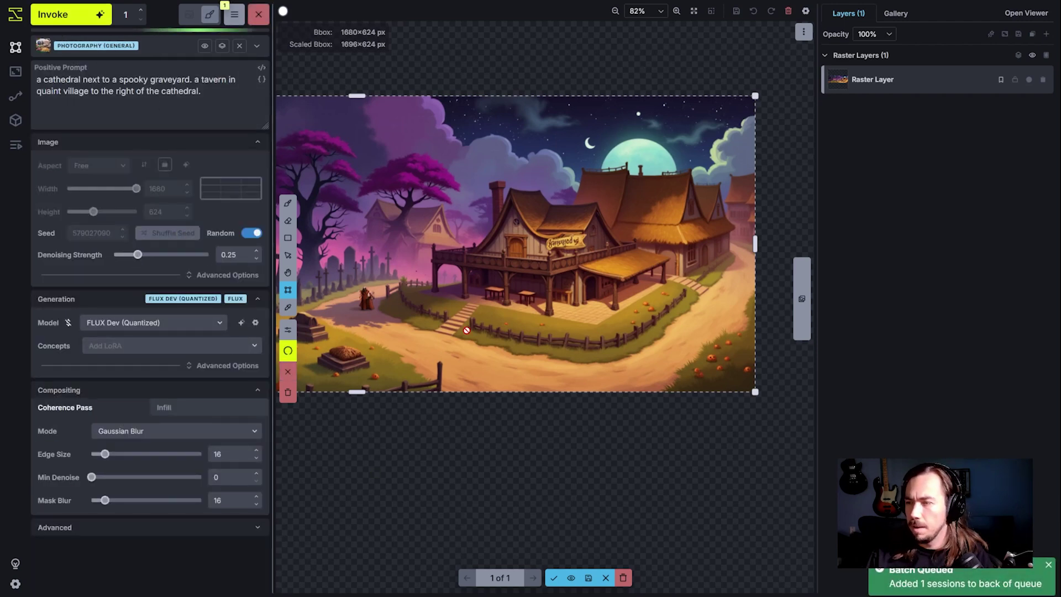
Examine the generation in progress across the cathedral, graveyard and tavern areas.
scroll(498, 277, down, 4)
scroll(552, 309, up, 2)
drag(541, 316, 577, 312)
key(c)
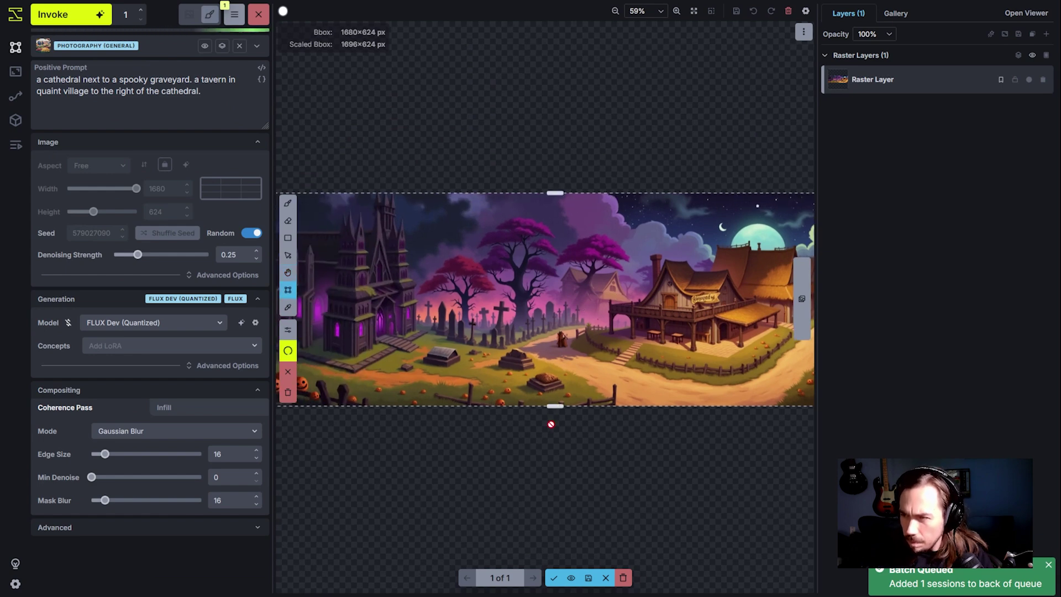
scroll(577, 312, up, 2)
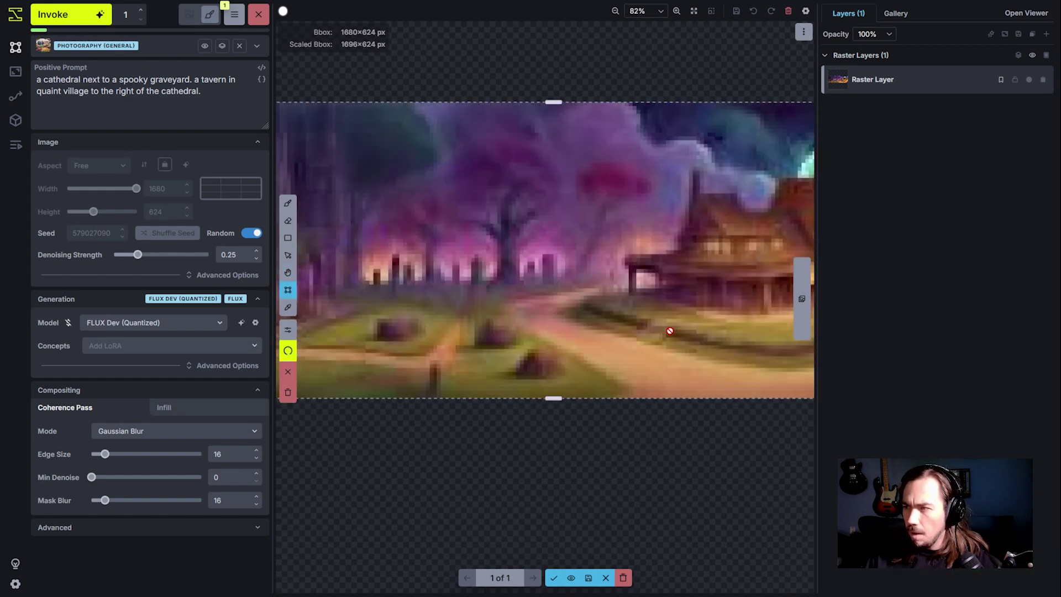
key(h)
drag(670, 331, 628, 323)
scroll(629, 324, down, 3)
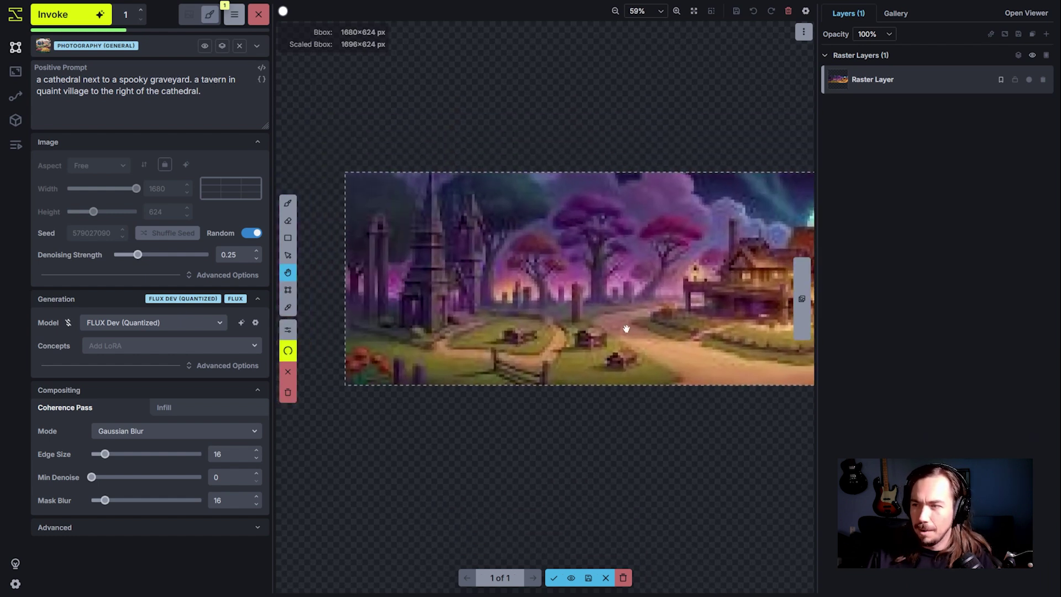
scroll(621, 331, up, 2)
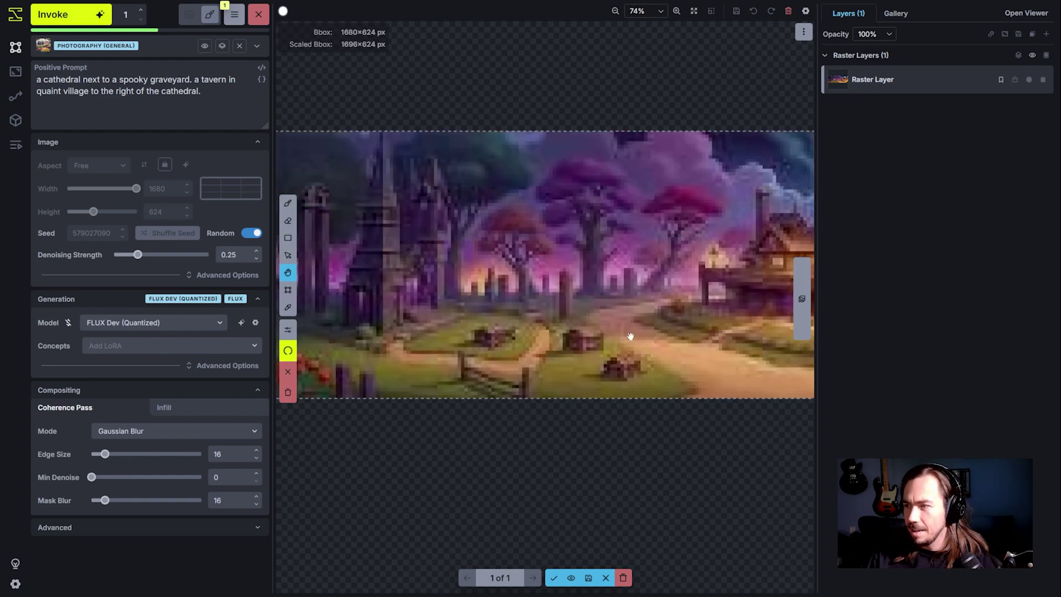
drag(659, 329, 492, 356)
scroll(651, 359, up, 1)
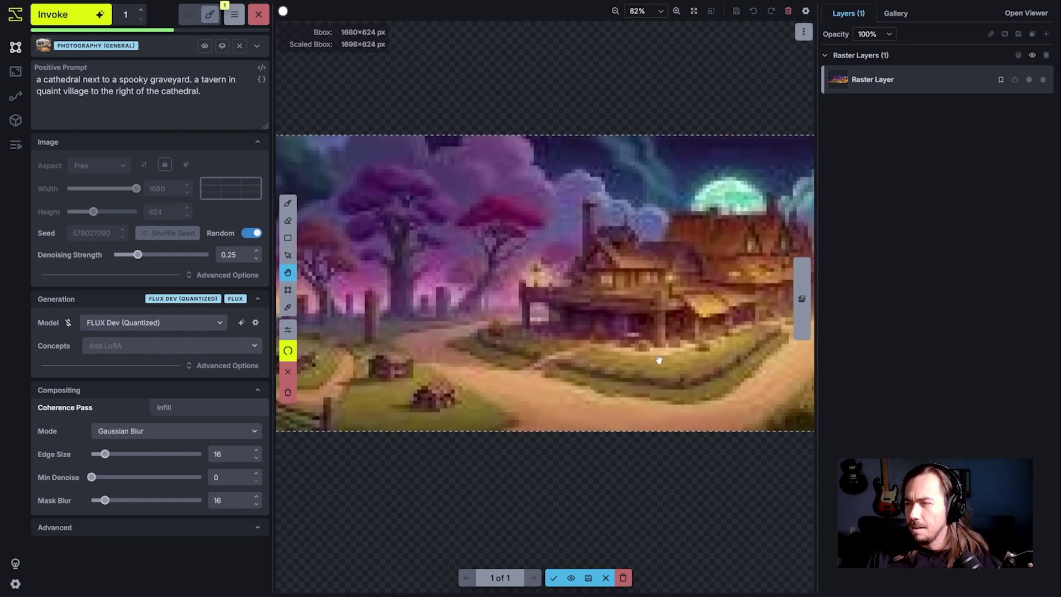
Flatten the Photography (General) template into the positive prompt and discard all staged generations.
key(c)
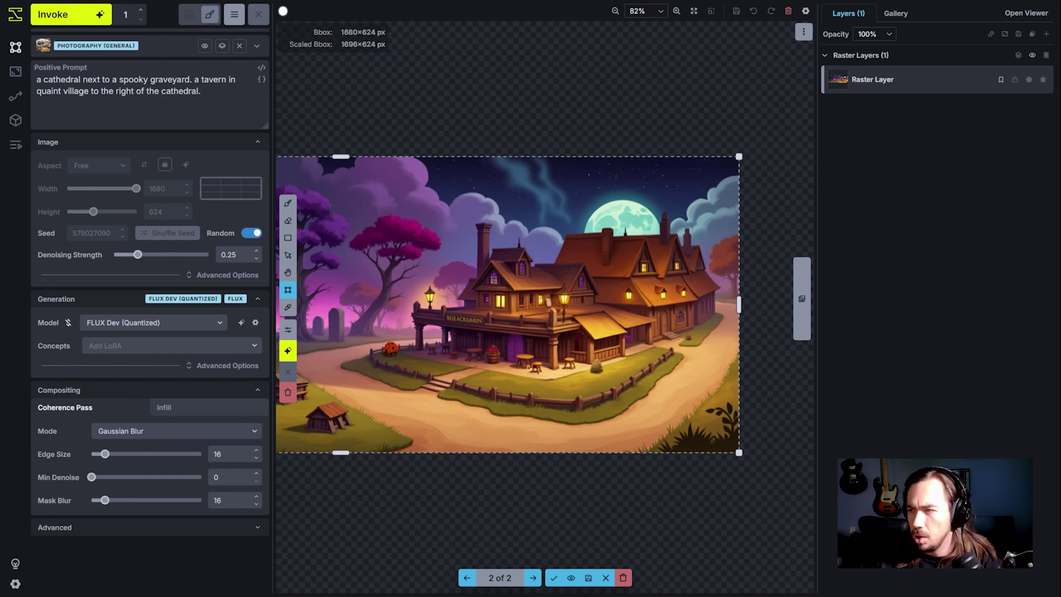
scroll(372, 337, down, 1)
click(222, 45)
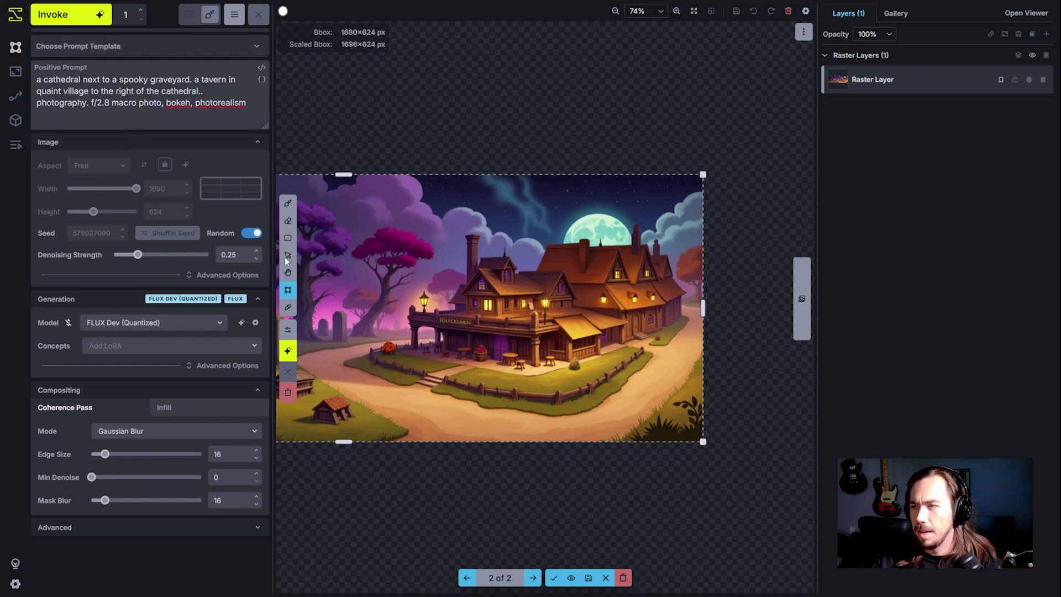
scroll(576, 335, down, 5)
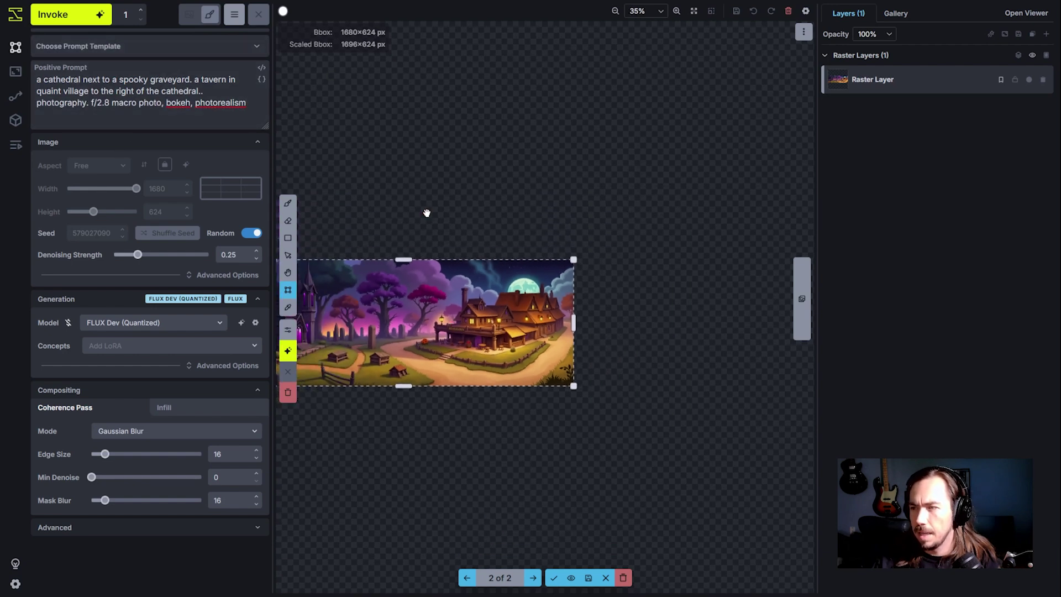
drag(426, 213, 514, 221)
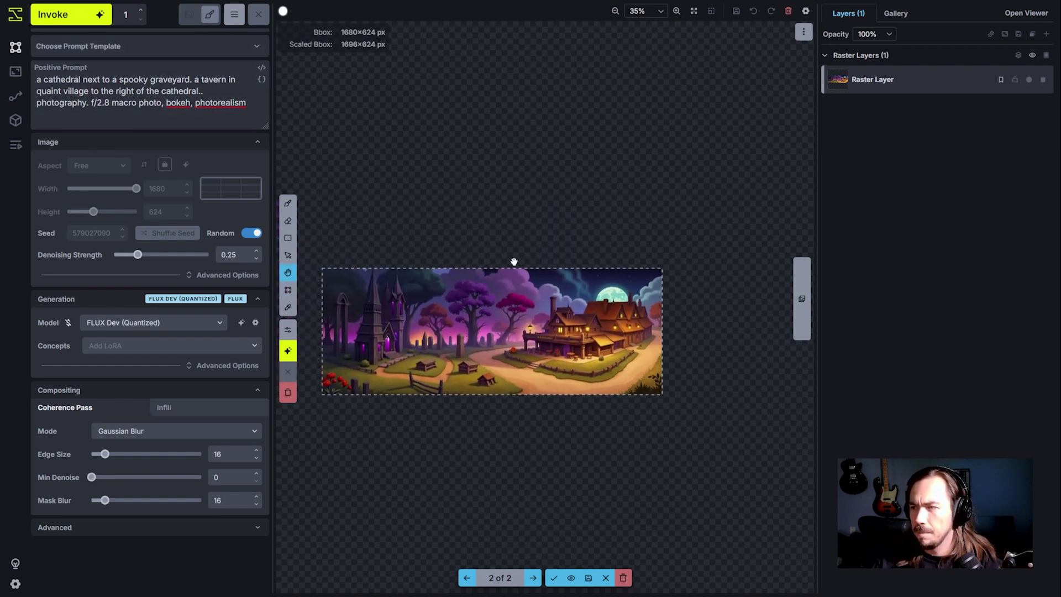
click(625, 580)
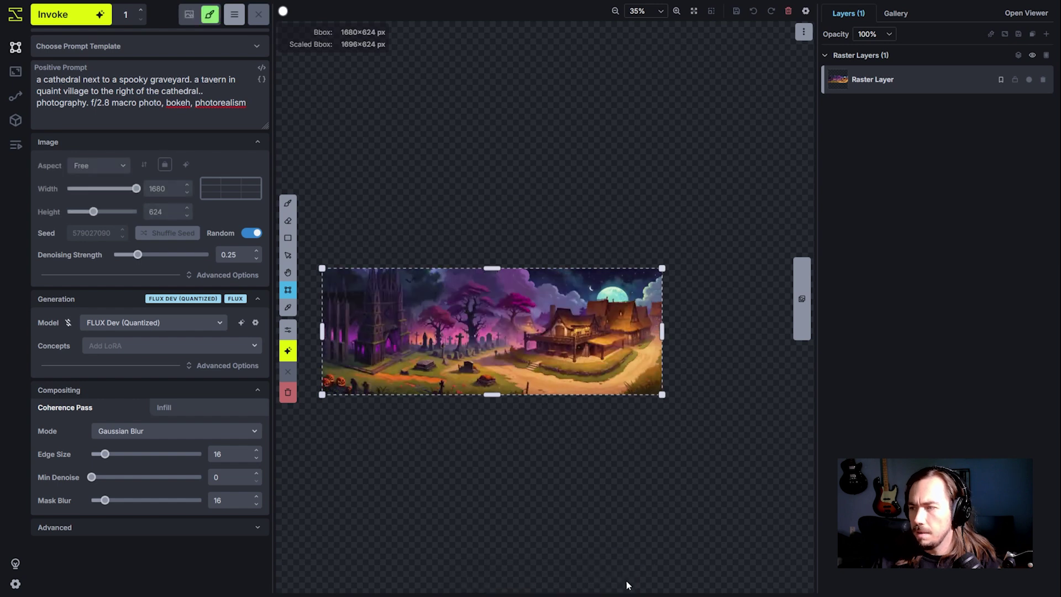
Convert the panorama's raster layer to a visible control layer using the FLUX.1-dev-ControlNet-Union-Pro model.
right_click(886, 76)
click(858, 160)
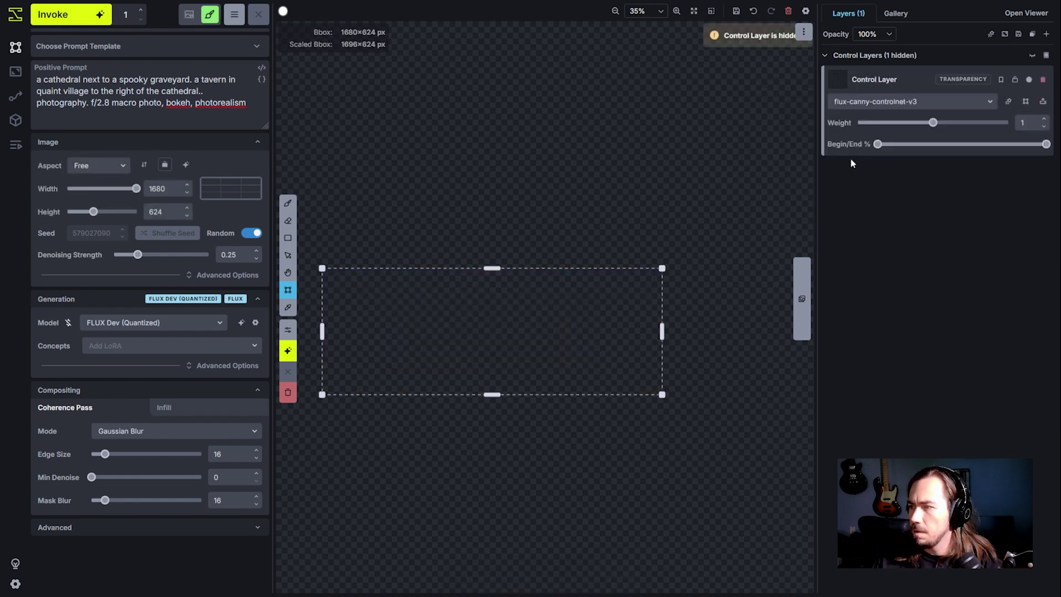
click(988, 102)
click(896, 203)
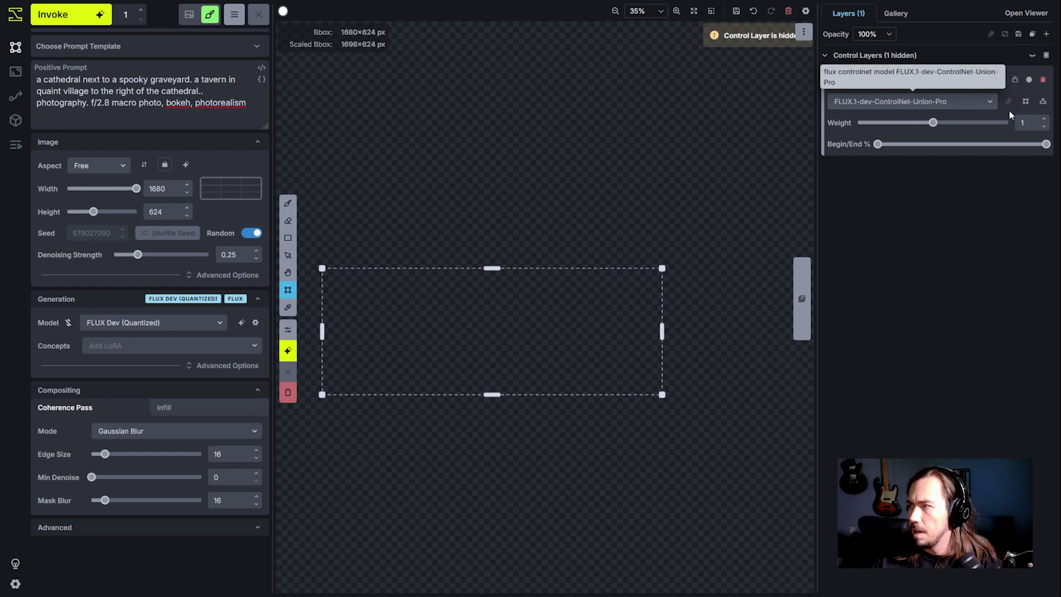
click(1032, 55)
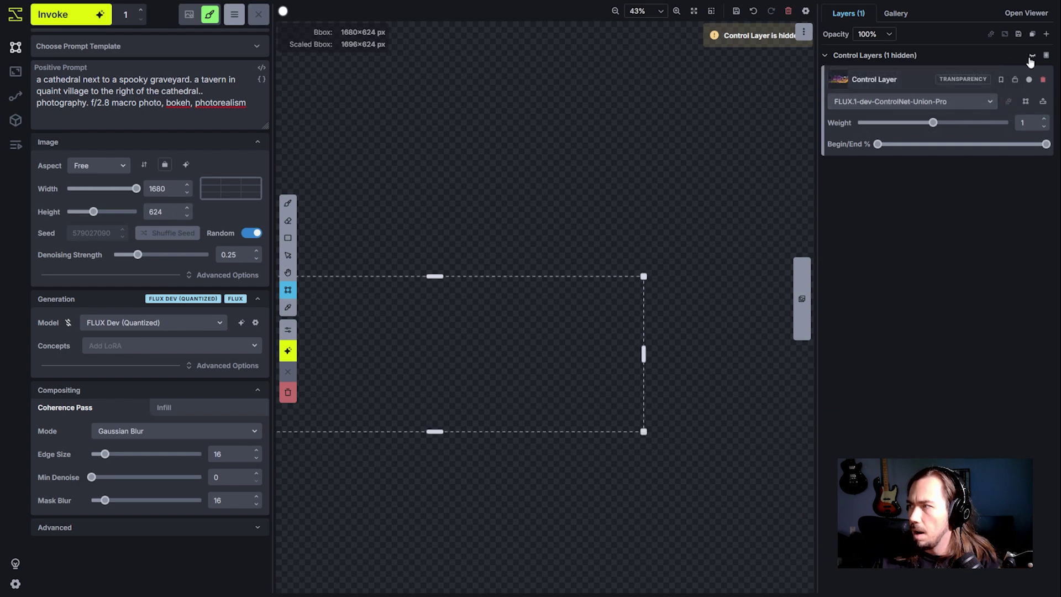
Filter the control layer with Depth Anything at model size Small v2 and apply the result.
click(1009, 101)
scroll(651, 189, up, 2)
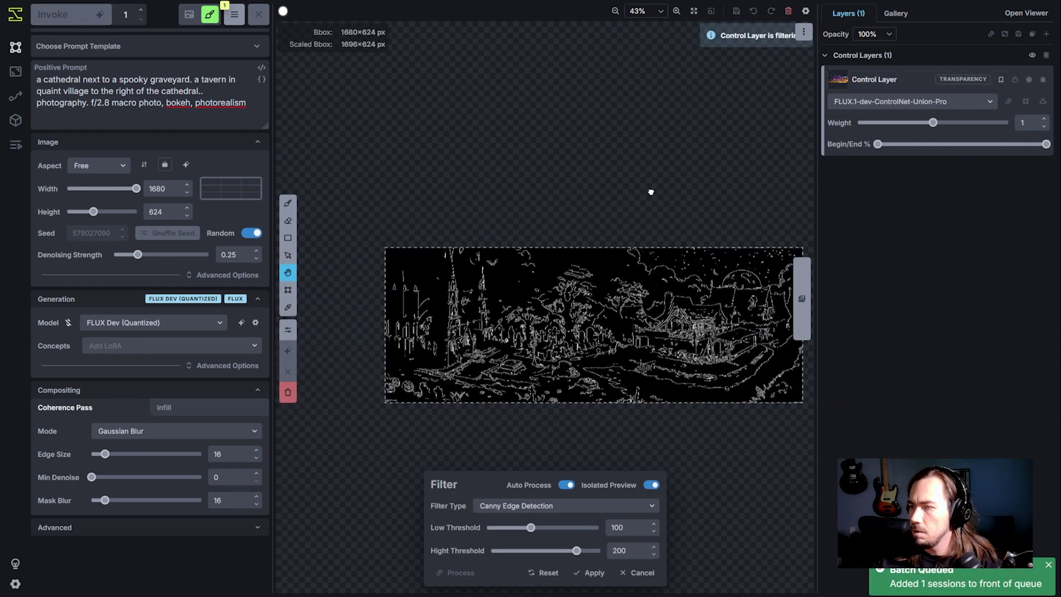
drag(650, 205, 610, 196)
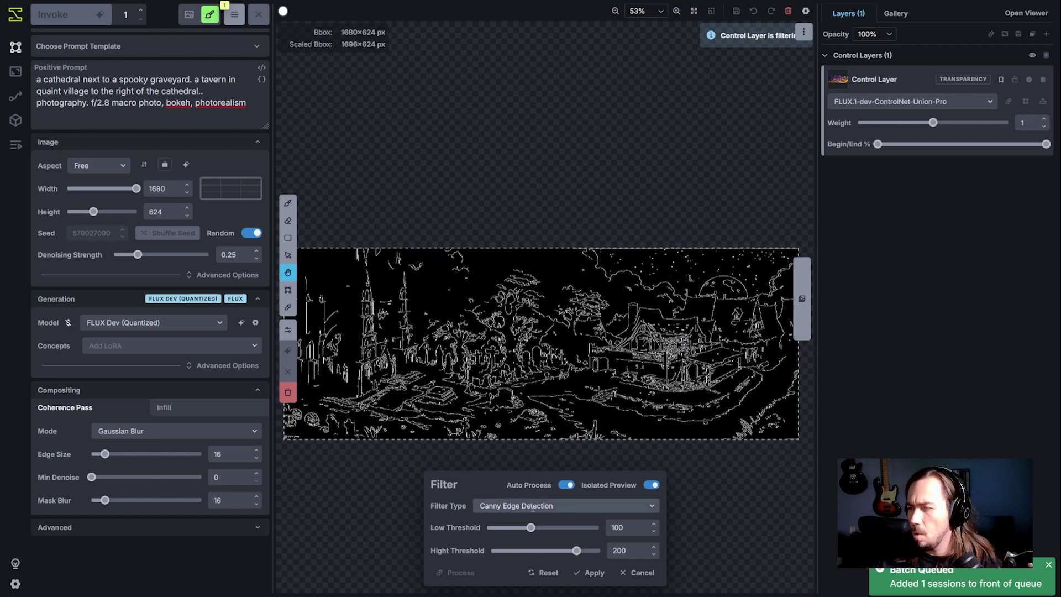
click(532, 505)
click(532, 505)
click(536, 506)
click(533, 567)
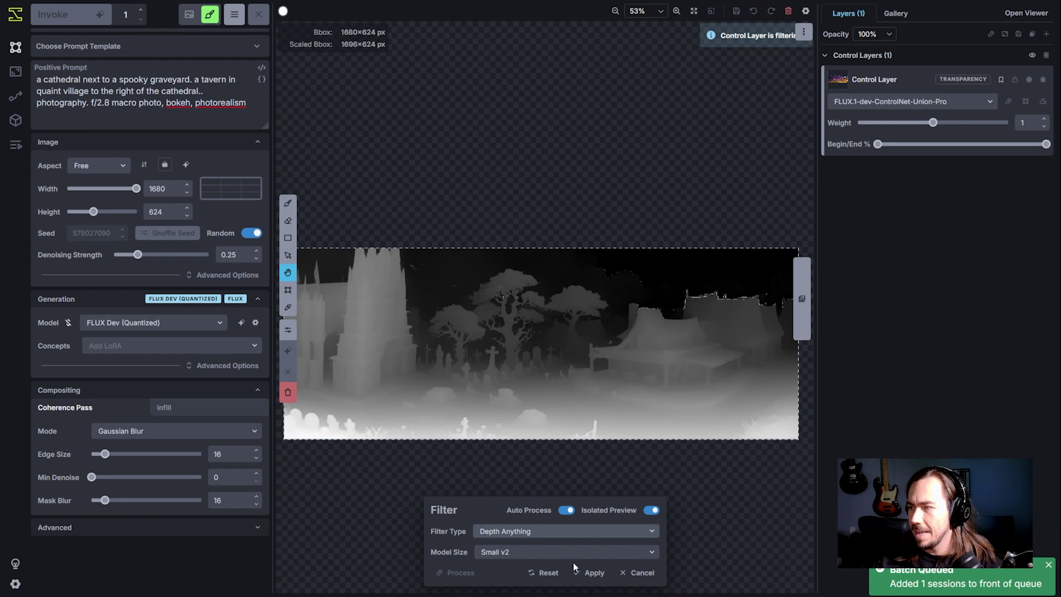
click(592, 573)
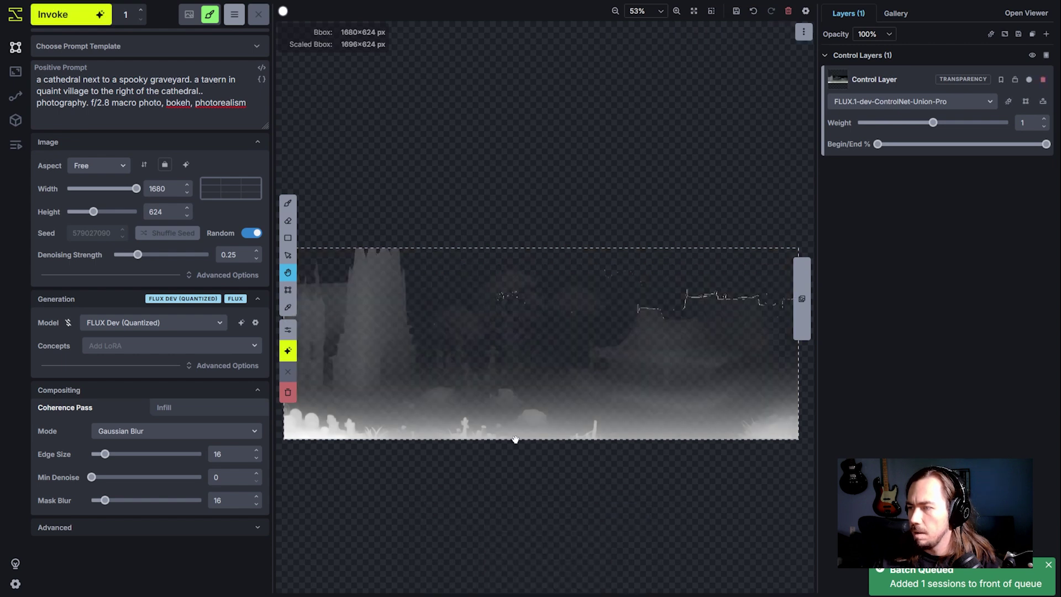
Generate a photographic version of the scene guided by the depth control layer.
scroll(545, 459, down, 2)
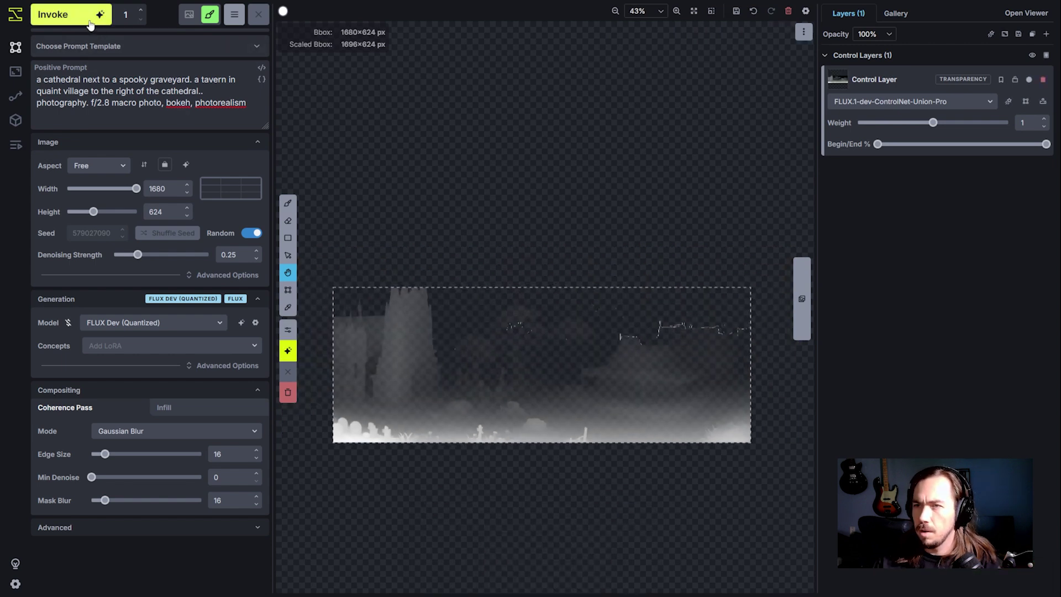
key(ctrl+Return)
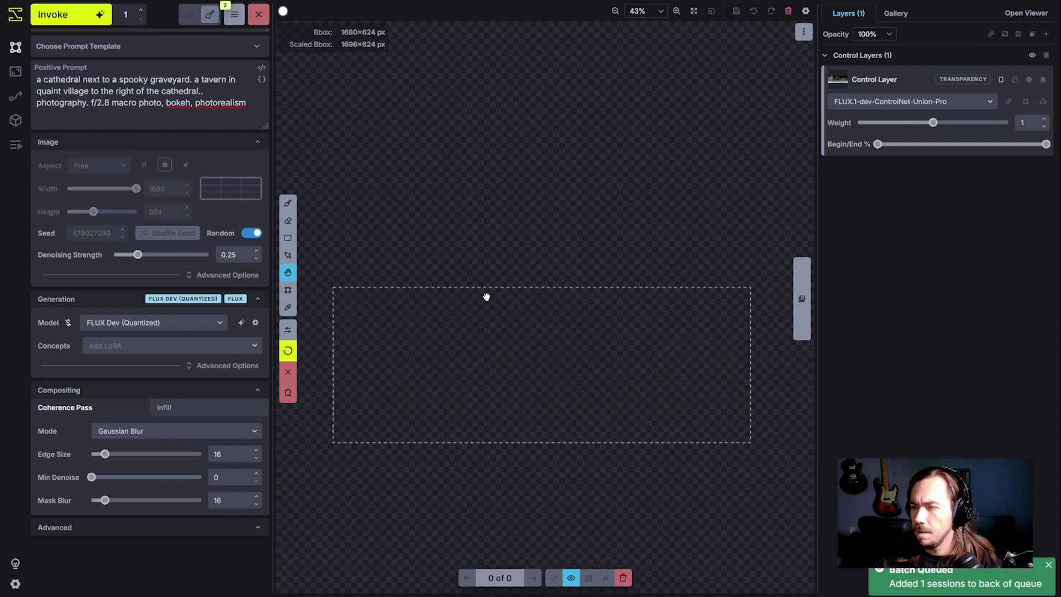
scroll(450, 278, up, 2)
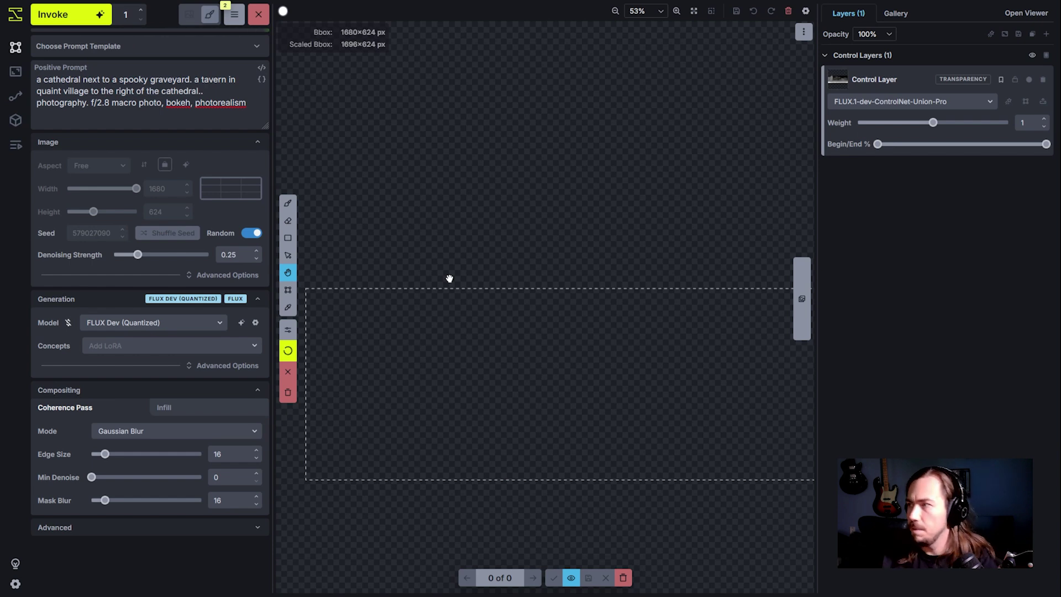
Set the control layer's weight to 0.8, end its influence at about 40%, and queue another generation.
drag(933, 122, 896, 123)
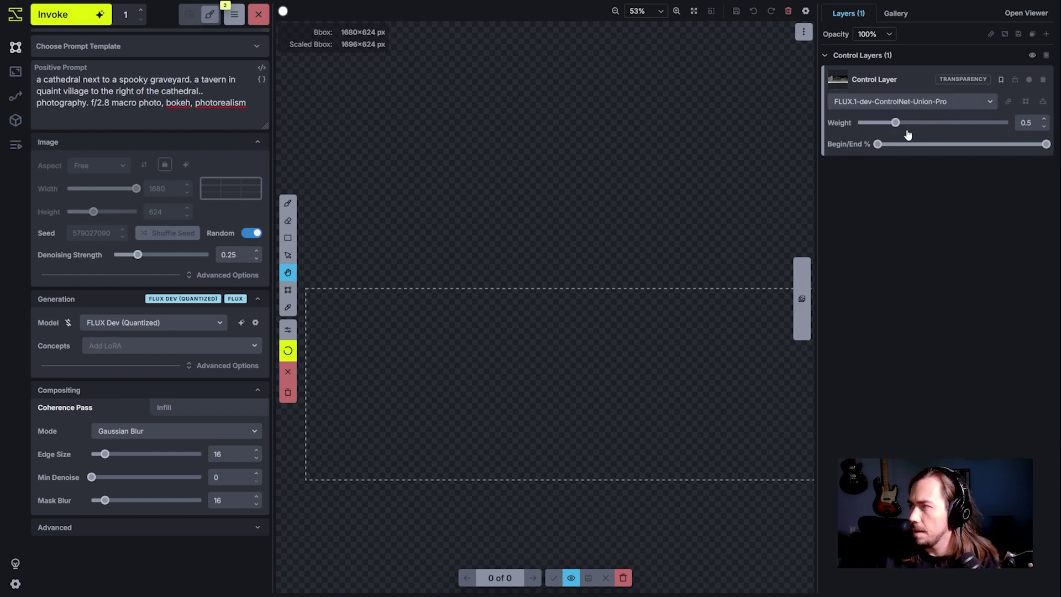
drag(1045, 145, 982, 158)
drag(896, 123, 918, 123)
drag(979, 144, 949, 148)
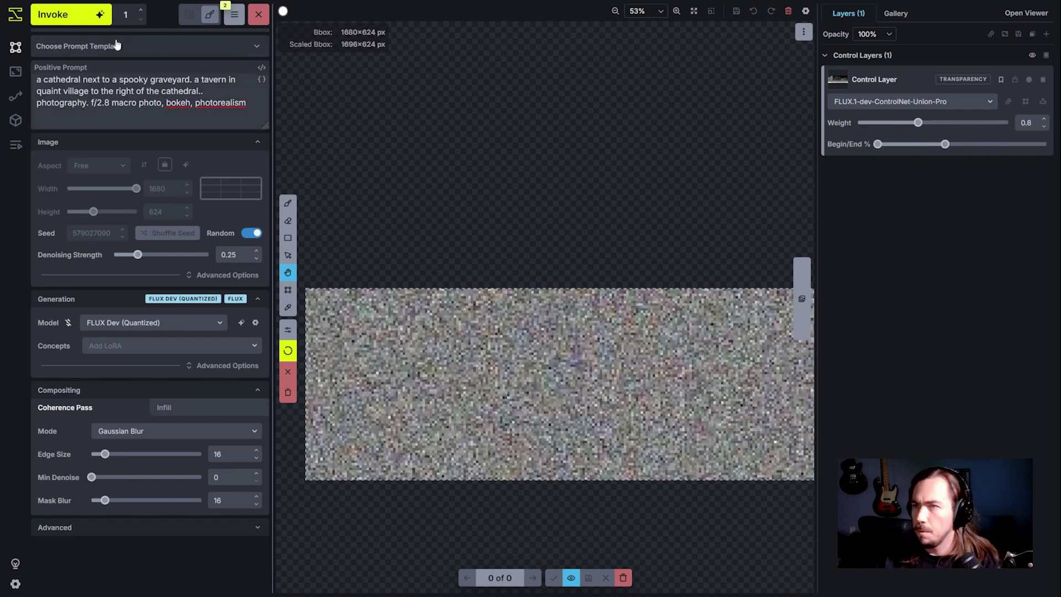
click(88, 16)
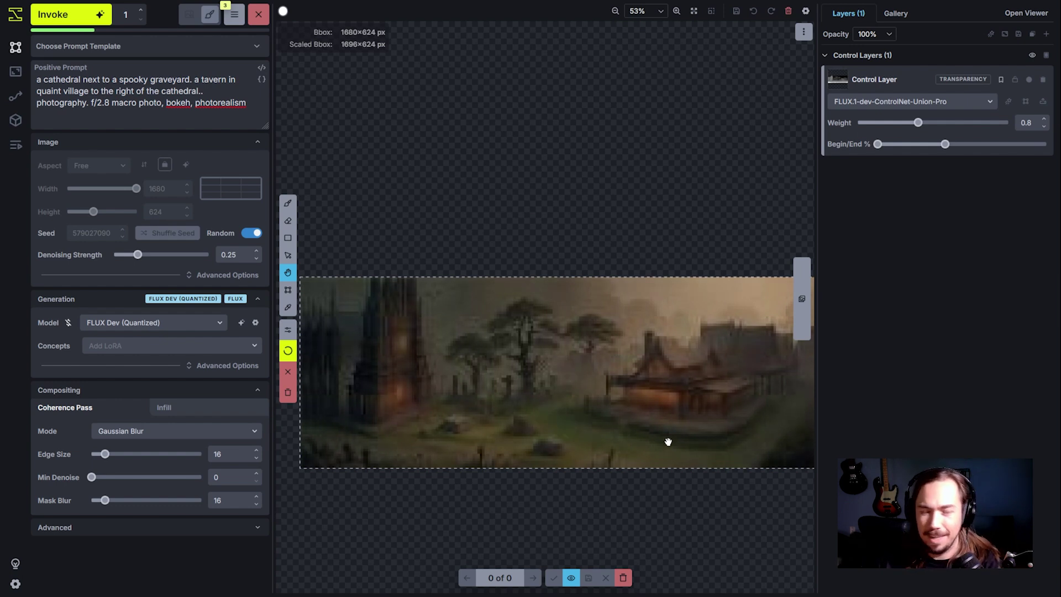
Examine the depth-guided generation in progress across the cathedral, graveyard trees and tavern.
scroll(663, 431, down, 2)
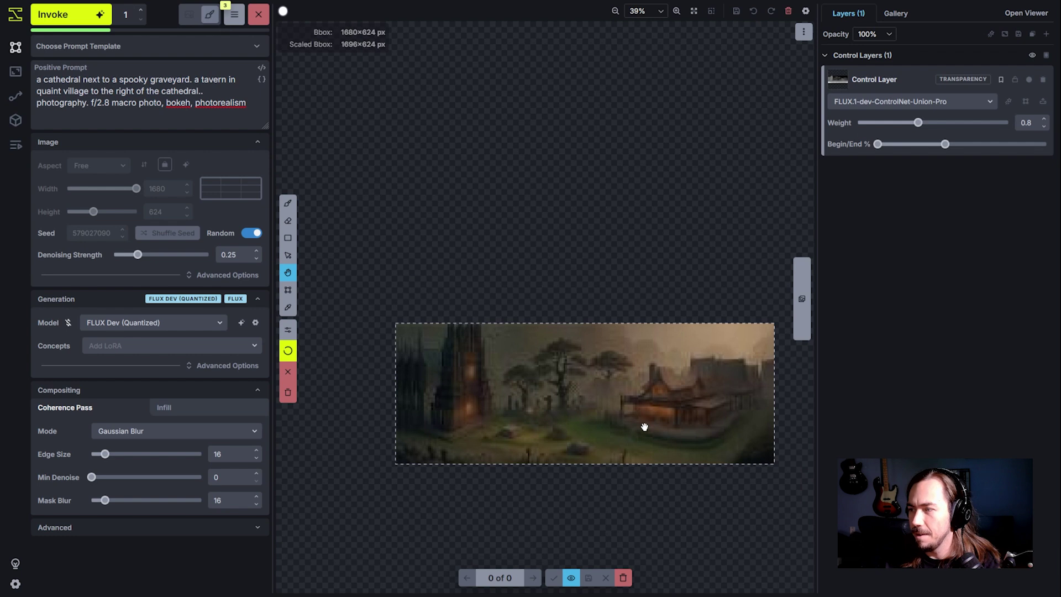
scroll(644, 426, up, 3)
scroll(648, 430, down, 1)
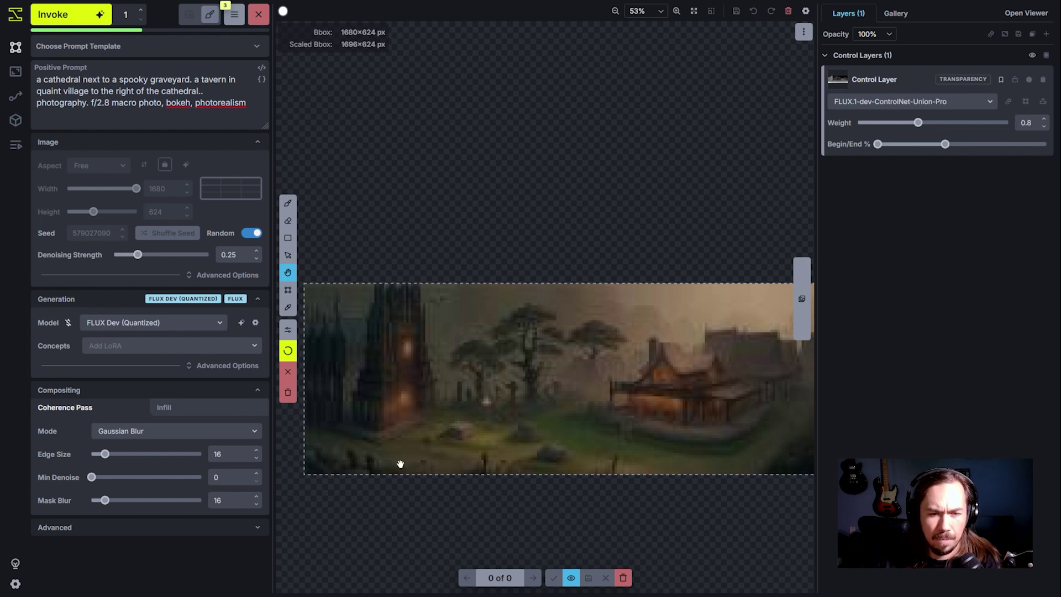
key(c)
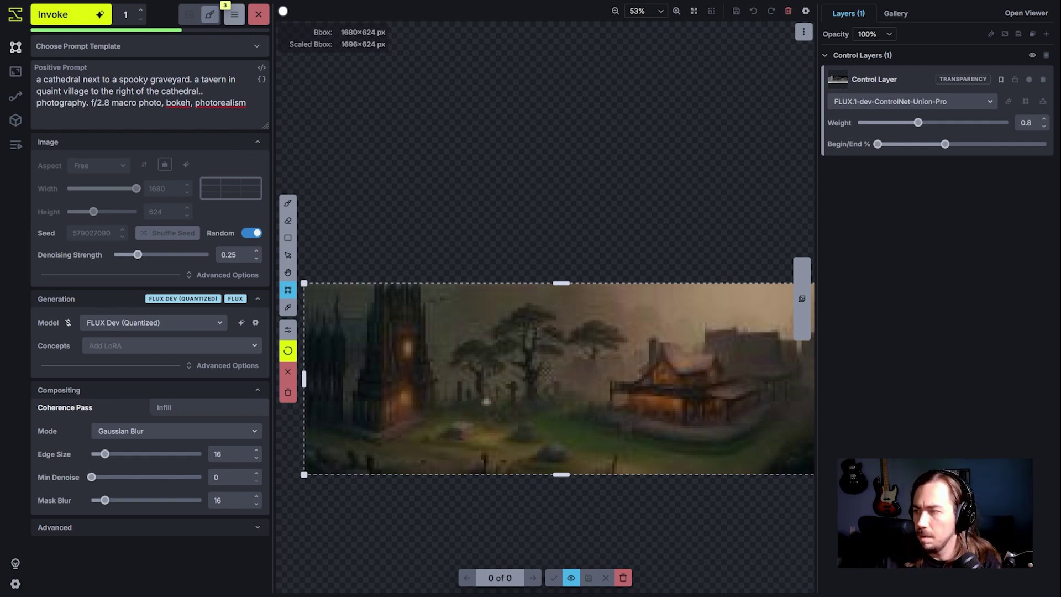
scroll(387, 497, up, 2)
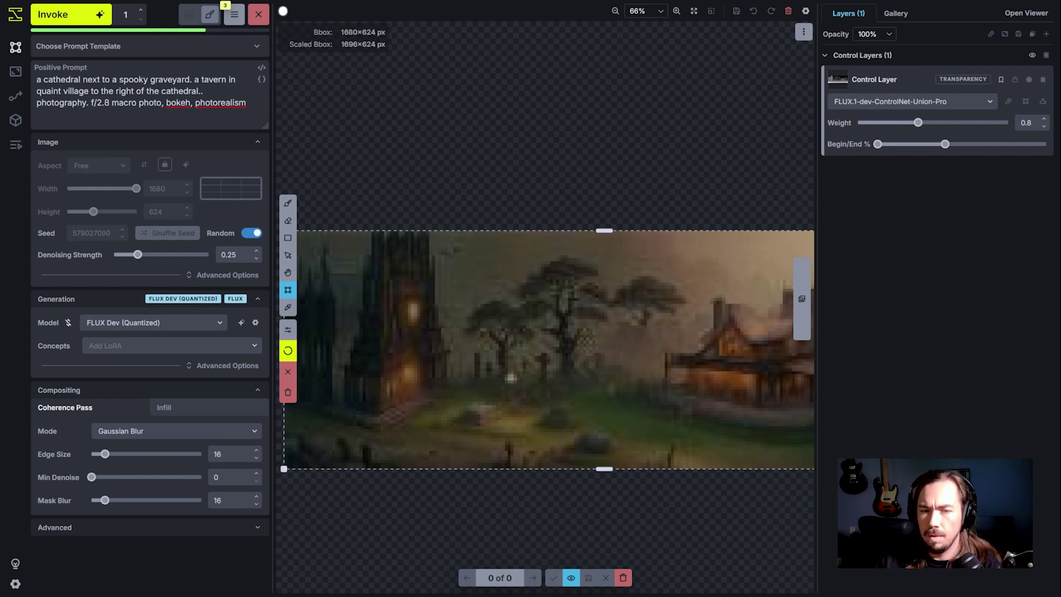
scroll(456, 504, down, 2)
key(h)
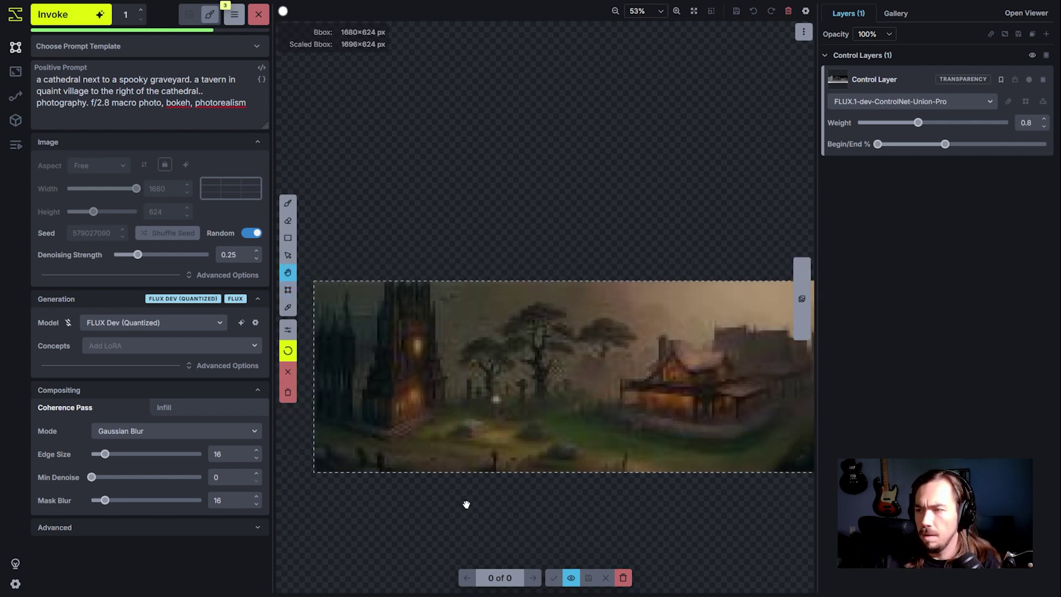
scroll(473, 511, up, 2)
drag(516, 497, 528, 497)
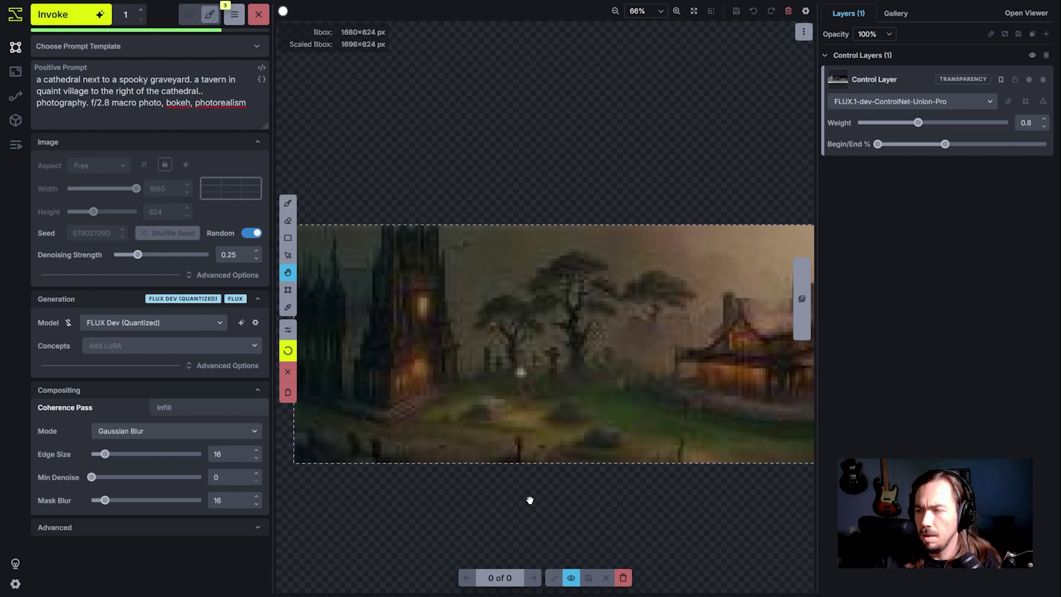
scroll(529, 500, down, 1)
scroll(529, 500, down, 1)
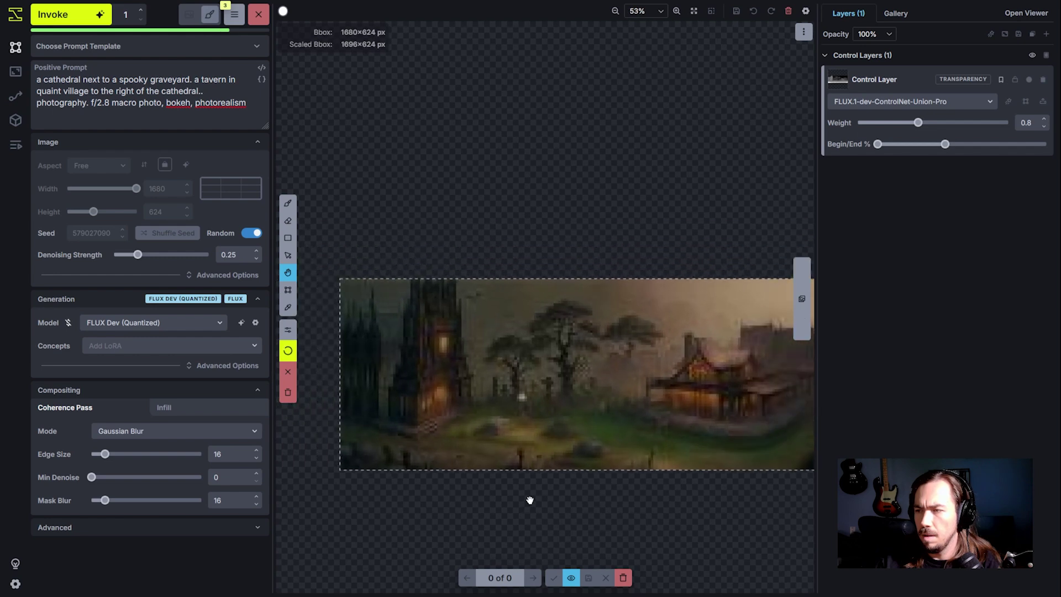
scroll(530, 500, up, 3)
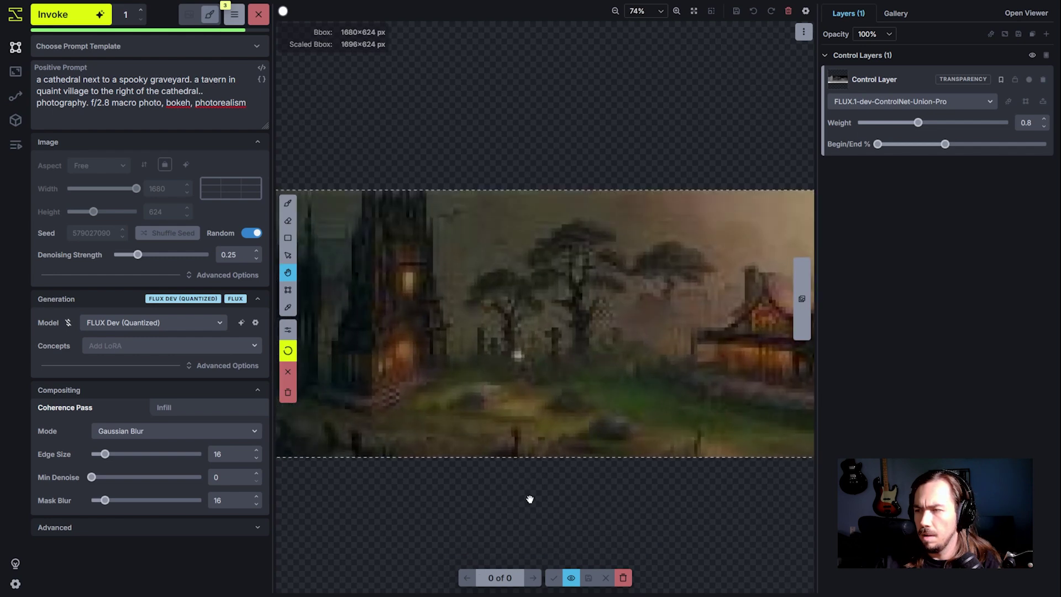
key(c)
key(h)
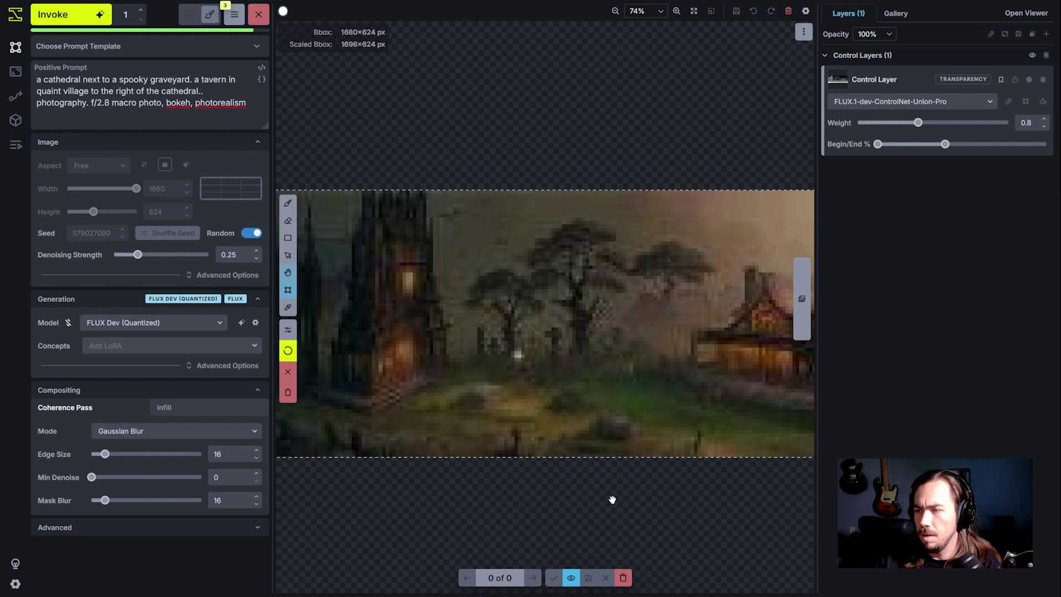
drag(651, 495, 598, 496)
key(c)
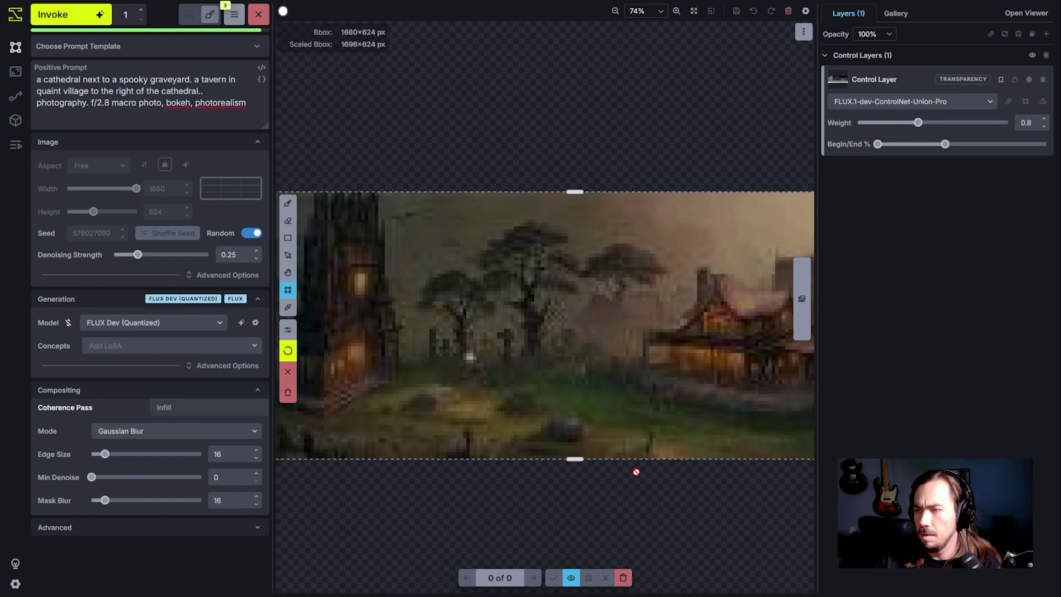
scroll(640, 474, up, 4)
key(space)
drag(699, 396, 637, 411)
scroll(638, 410, down, 1)
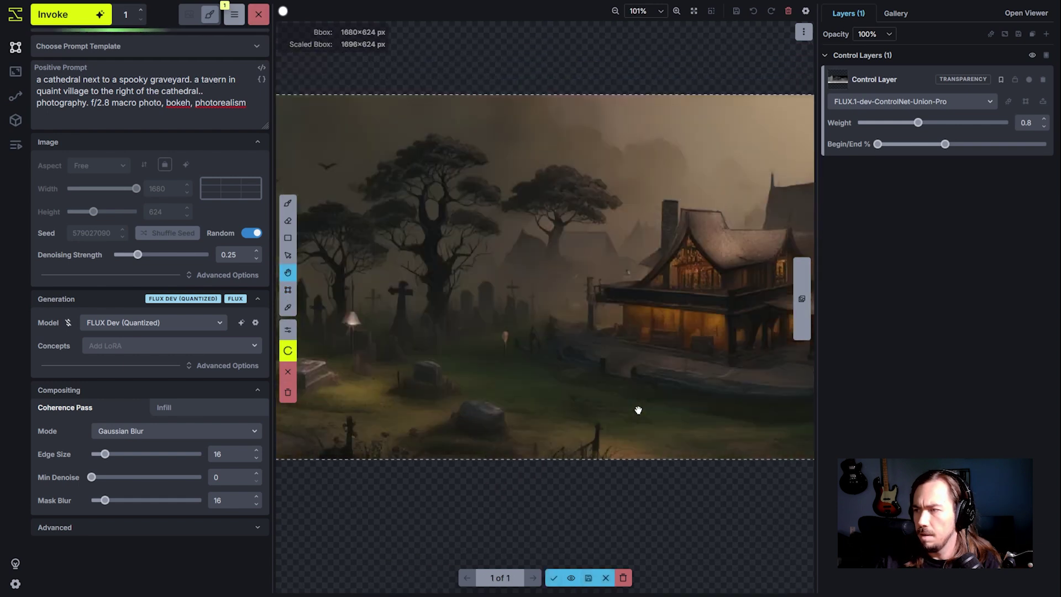
Save the staged depth-guided image to the gallery and open it from the Control board's images.
scroll(585, 417, down, 4)
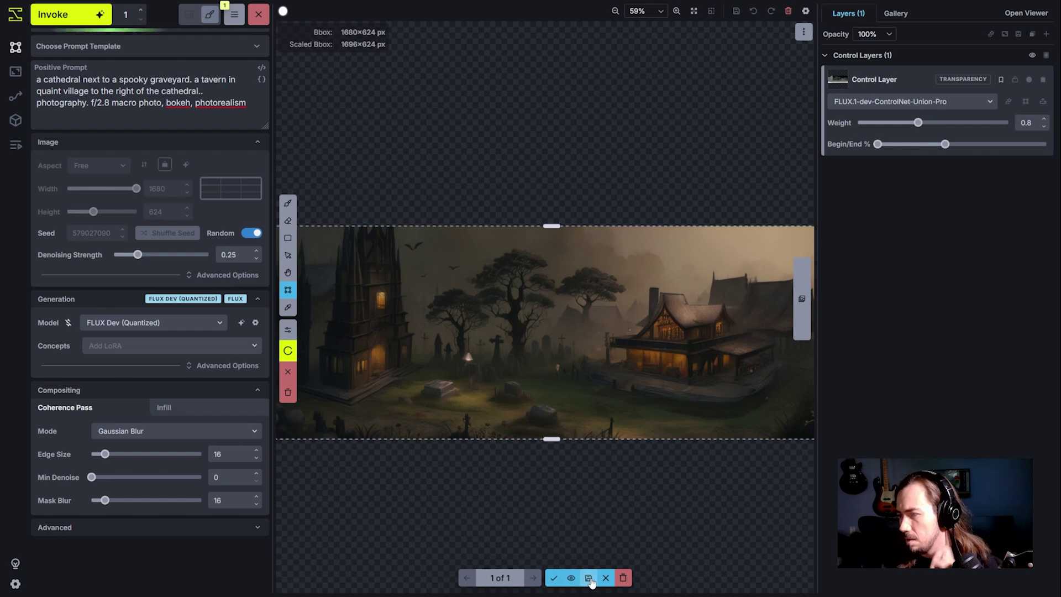
click(893, 14)
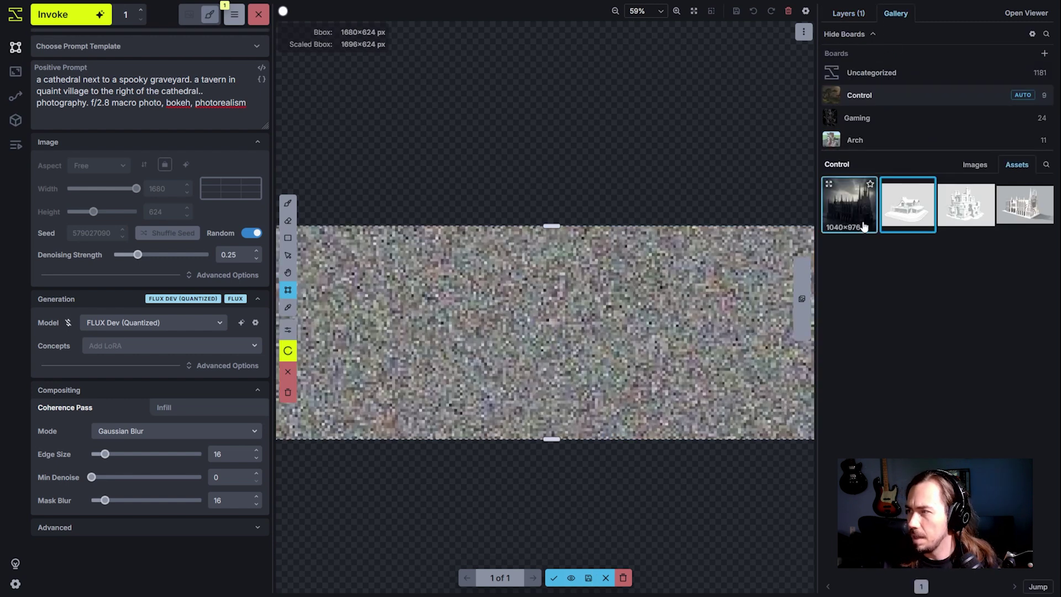
click(974, 165)
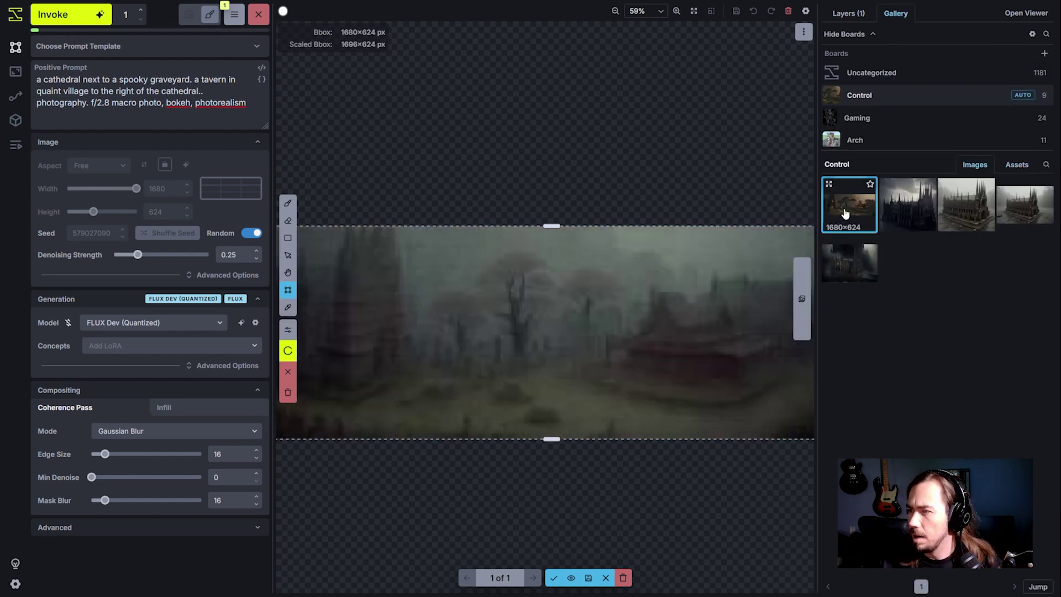
click(845, 213)
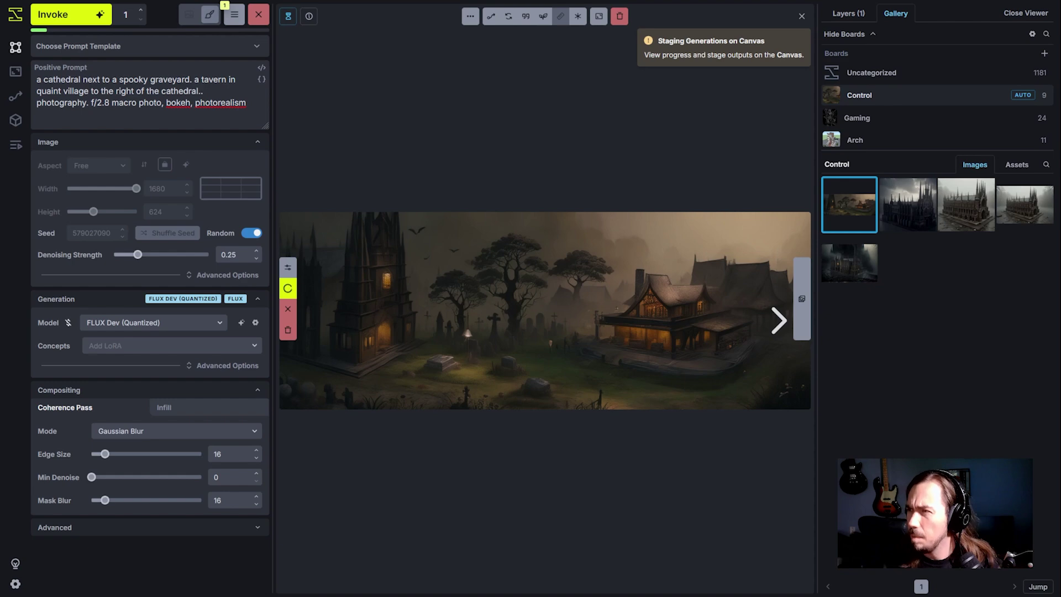
View the saved panorama on its own at a larger size, then return to the image viewer.
right_click(526, 327)
click(539, 334)
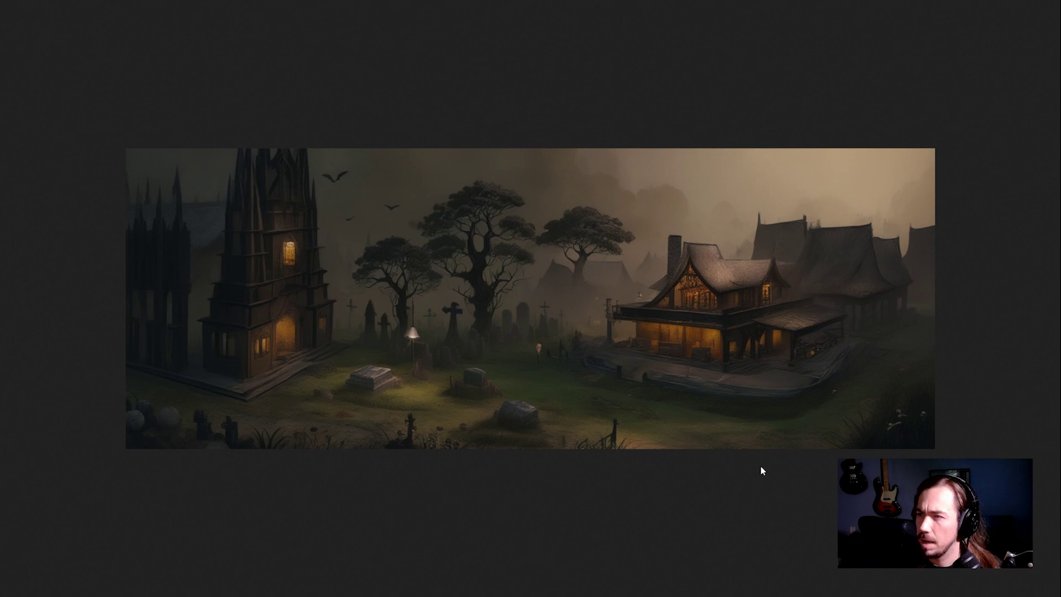
key(Escape)
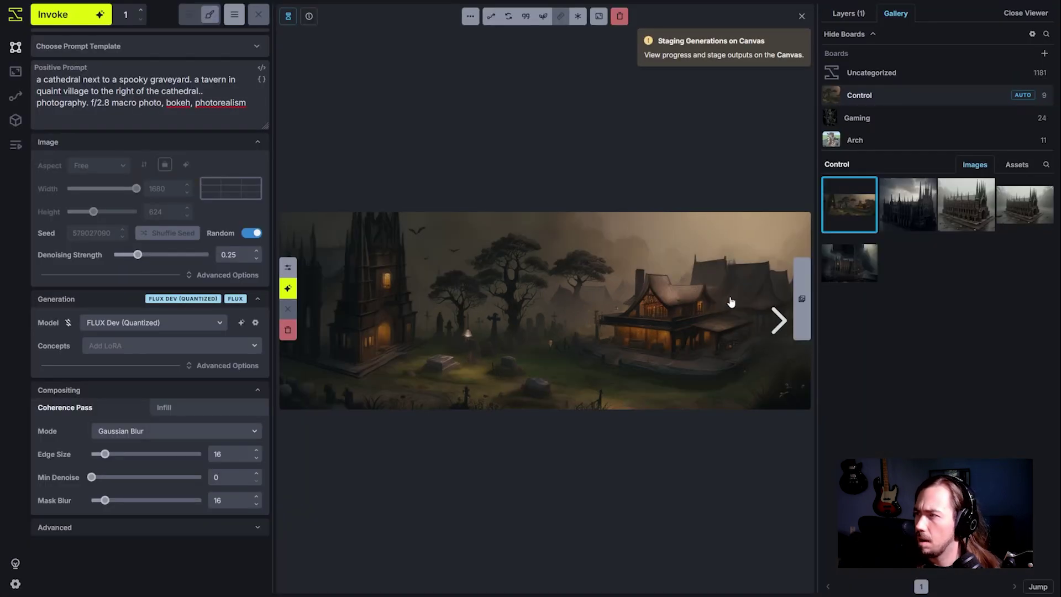
Return to the canvas layers and examine the staged image across the church, central tree and tavern.
click(802, 17)
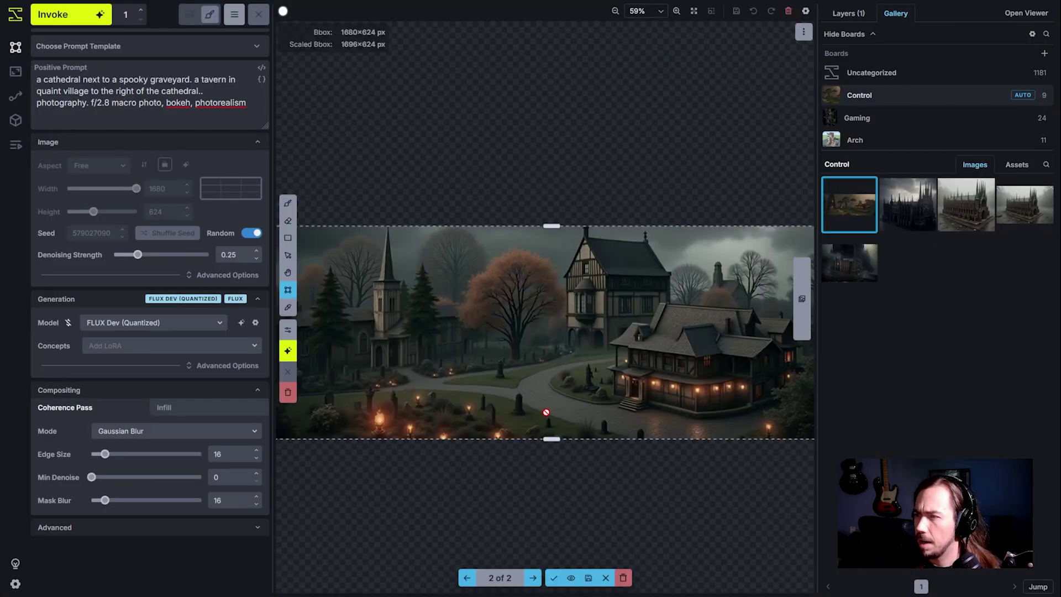
click(849, 14)
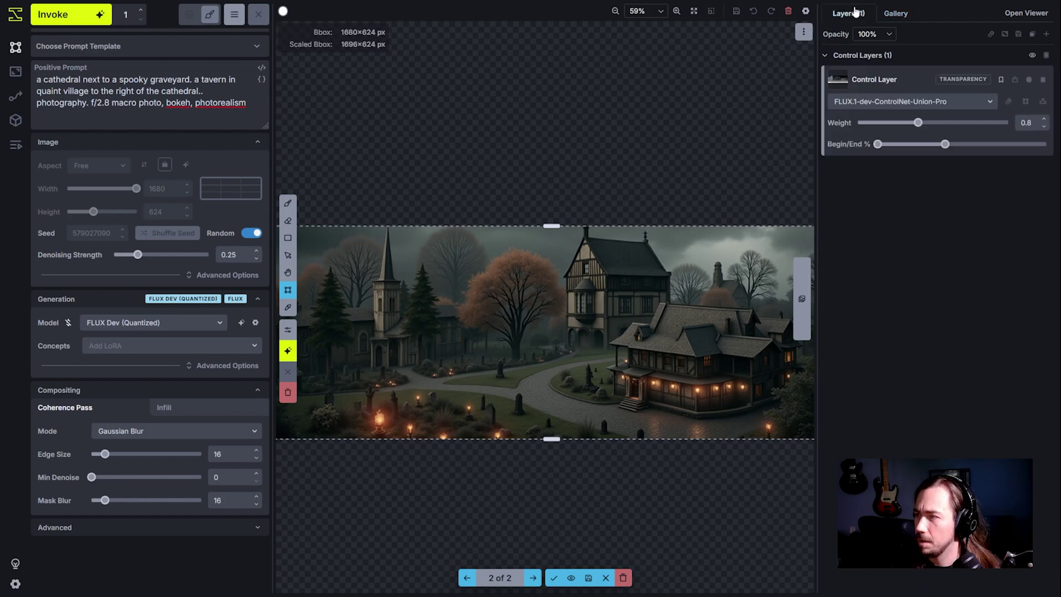
key(h)
drag(525, 271, 587, 270)
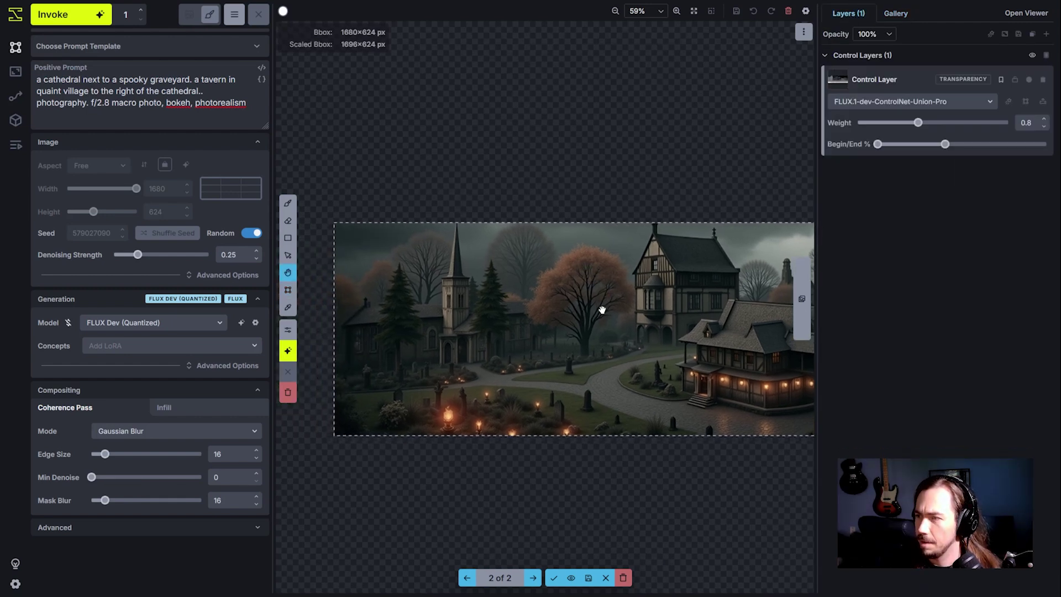
scroll(606, 315, up, 1)
scroll(640, 341, down, 2)
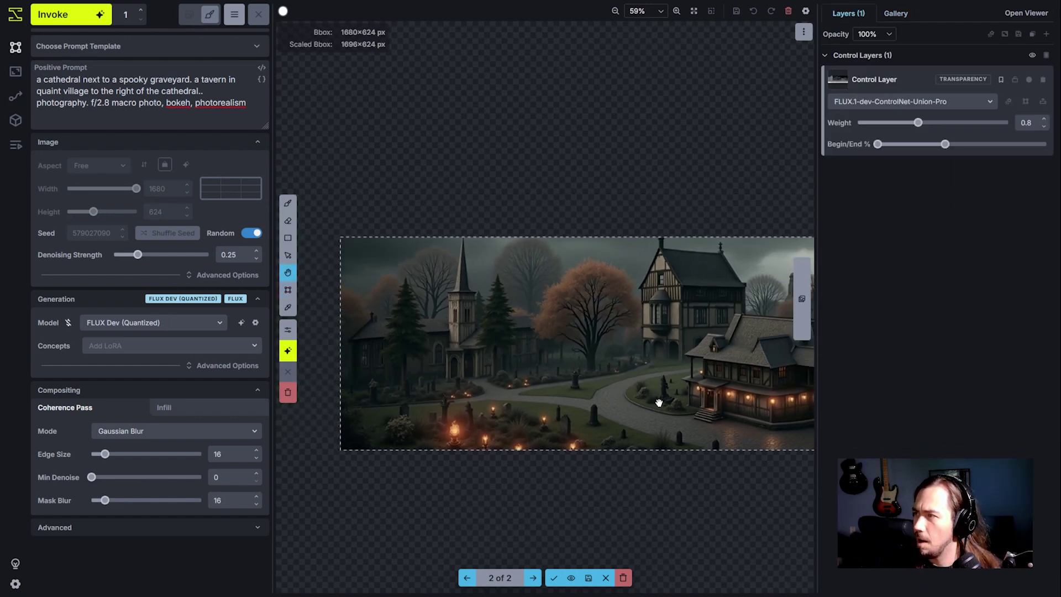
drag(662, 379, 643, 379)
scroll(643, 379, up, 1)
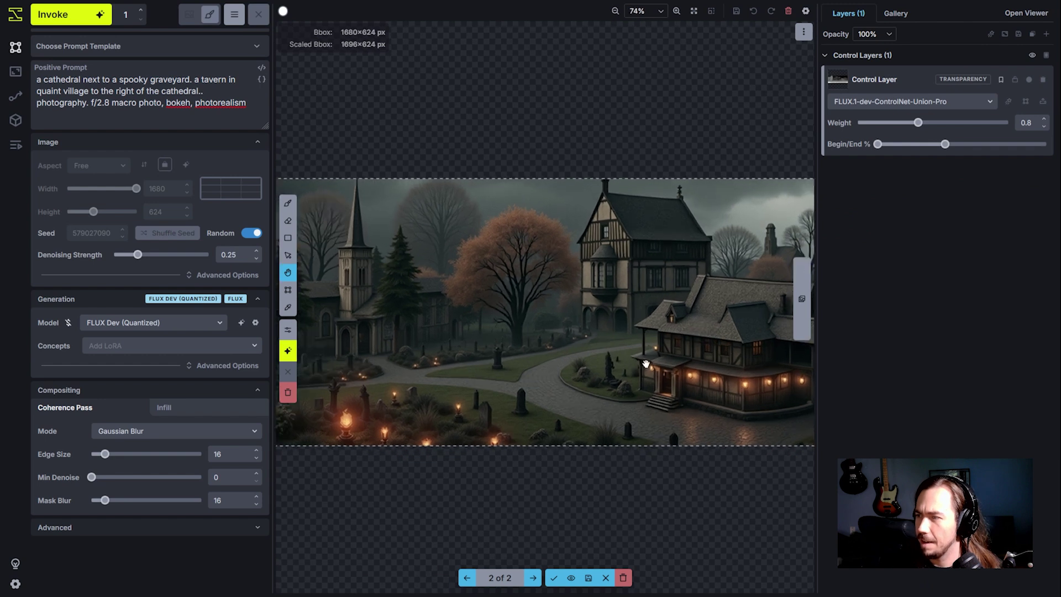
Extend the control layer's influence to end at about 70% and queue another generation.
key(c)
drag(945, 143, 995, 144)
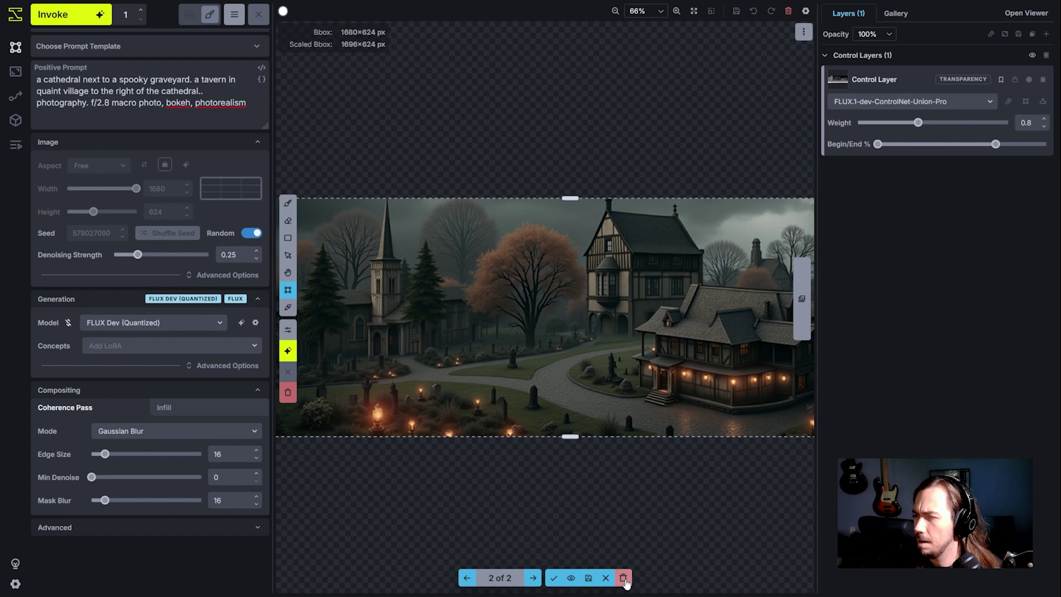
key(ctrl+Return)
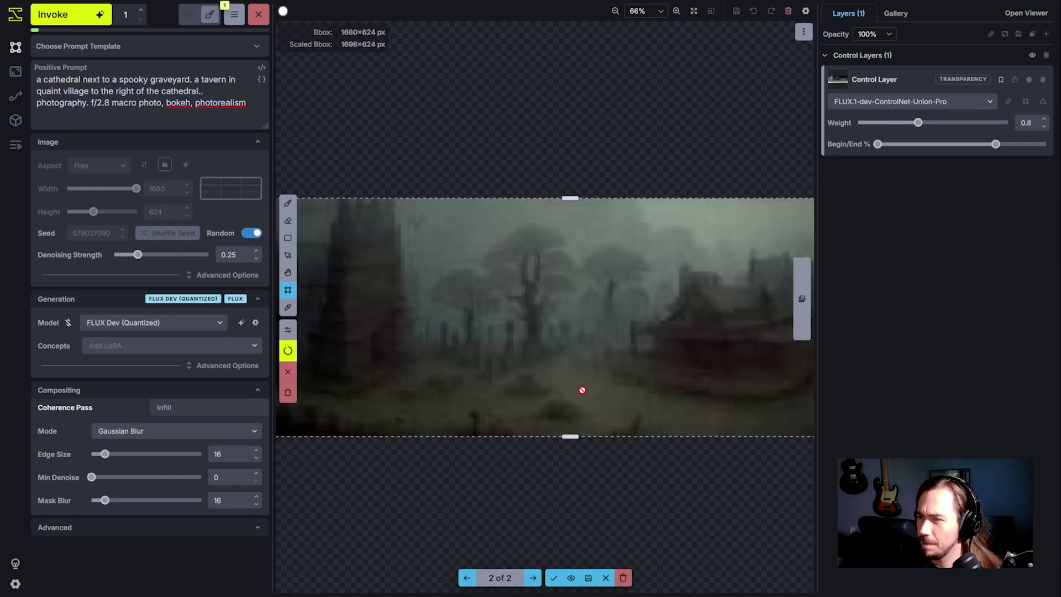
scroll(645, 363, down, 1)
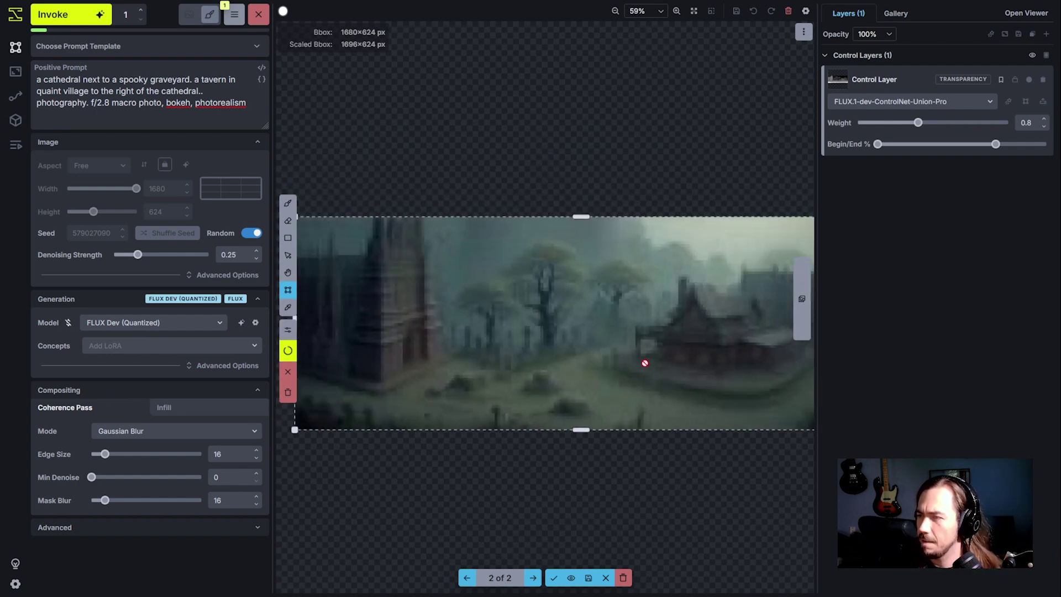
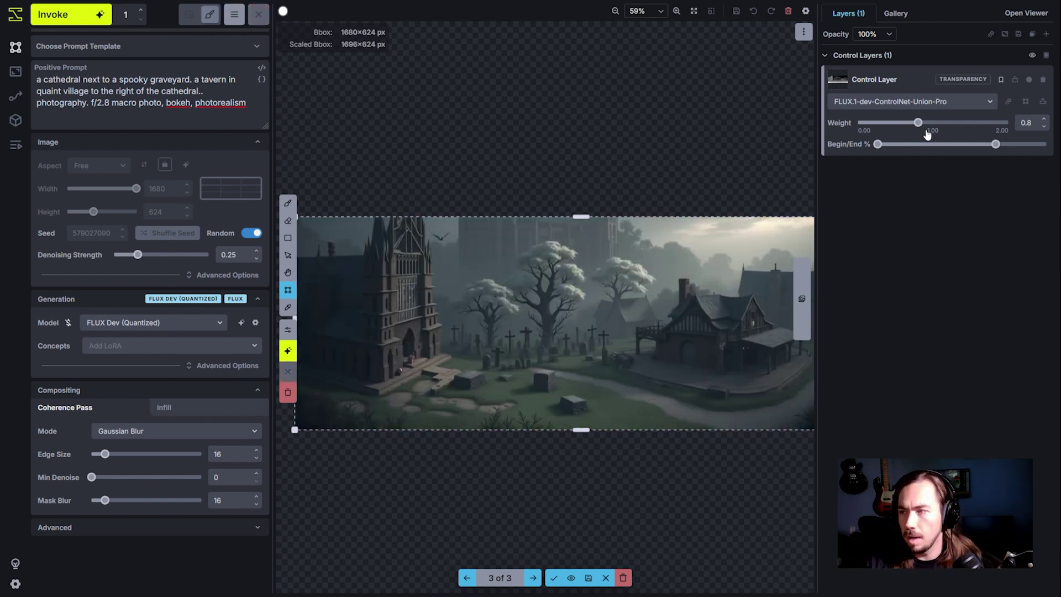
Inspect the new staged image up close around the graveyard trees and the tavern.
scroll(713, 302, up, 3)
key(h)
drag(678, 360, 639, 321)
drag(726, 353, 770, 367)
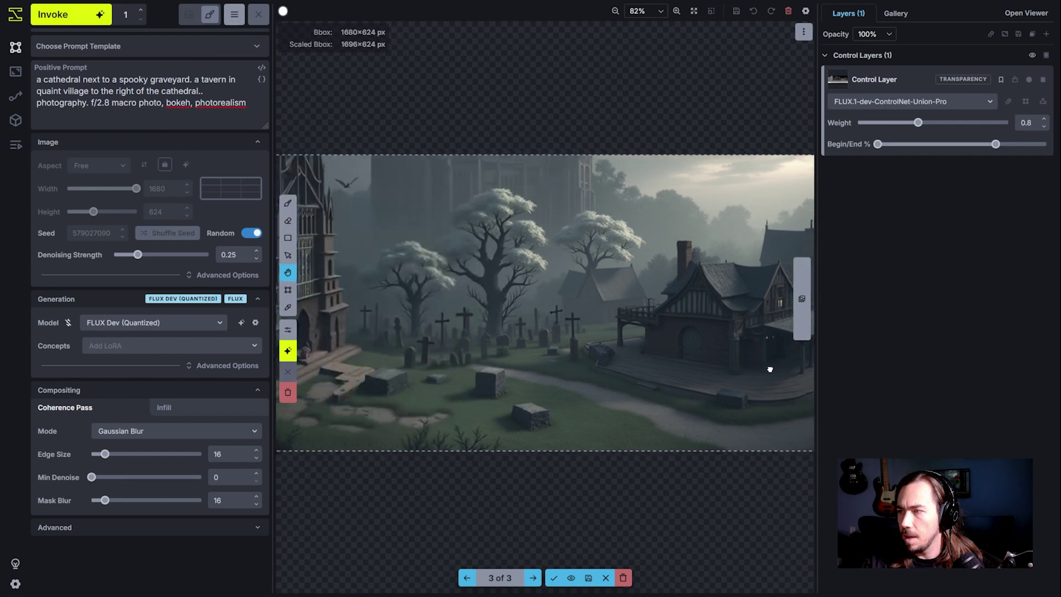
Compare the third staged image with the first one by cycling through the staged results.
click(467, 578)
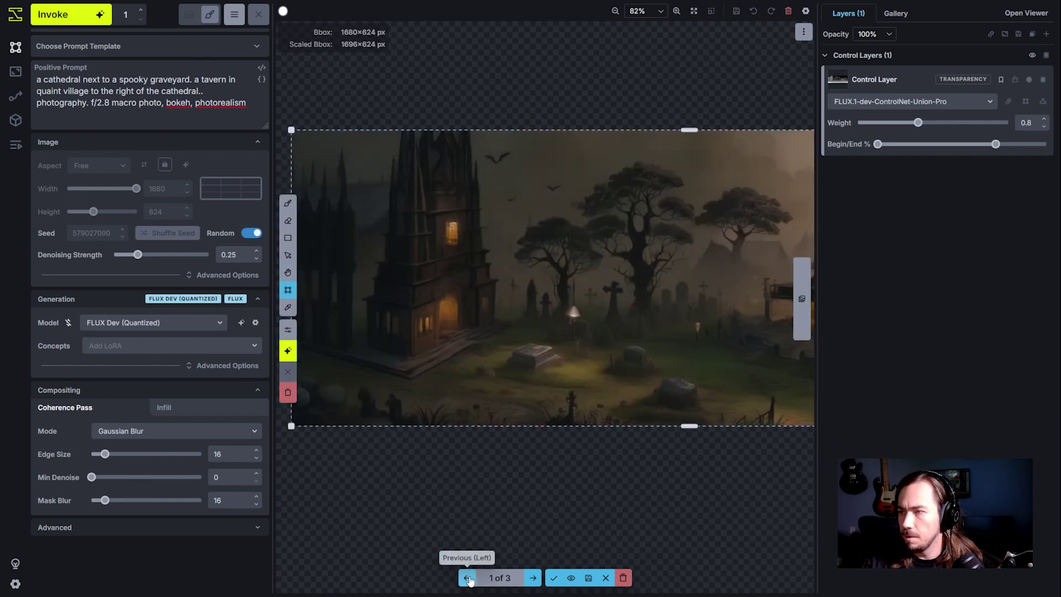
click(467, 578)
key(Right)
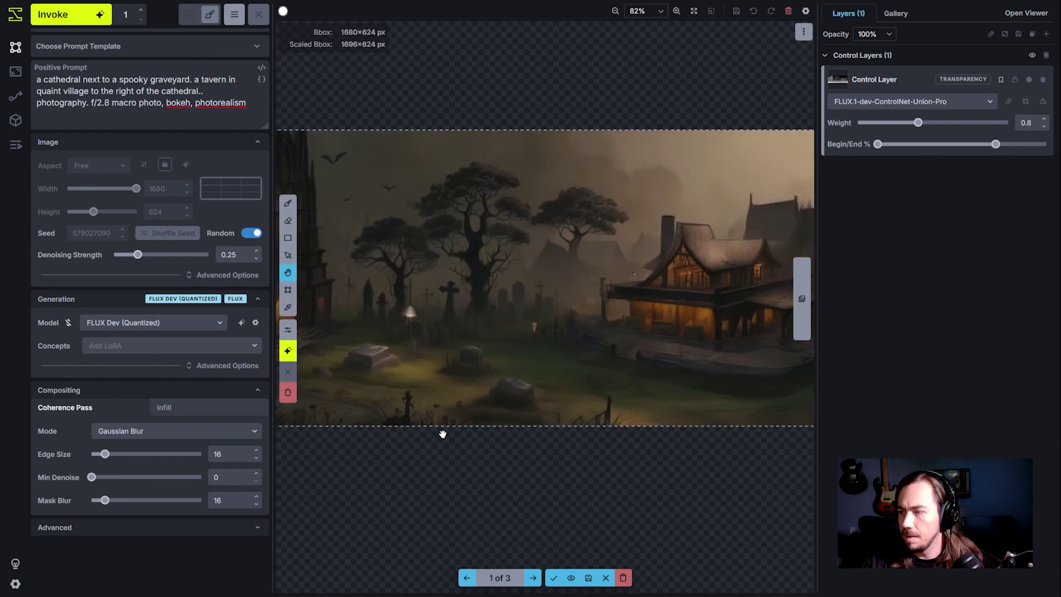
key(c)
click(533, 578)
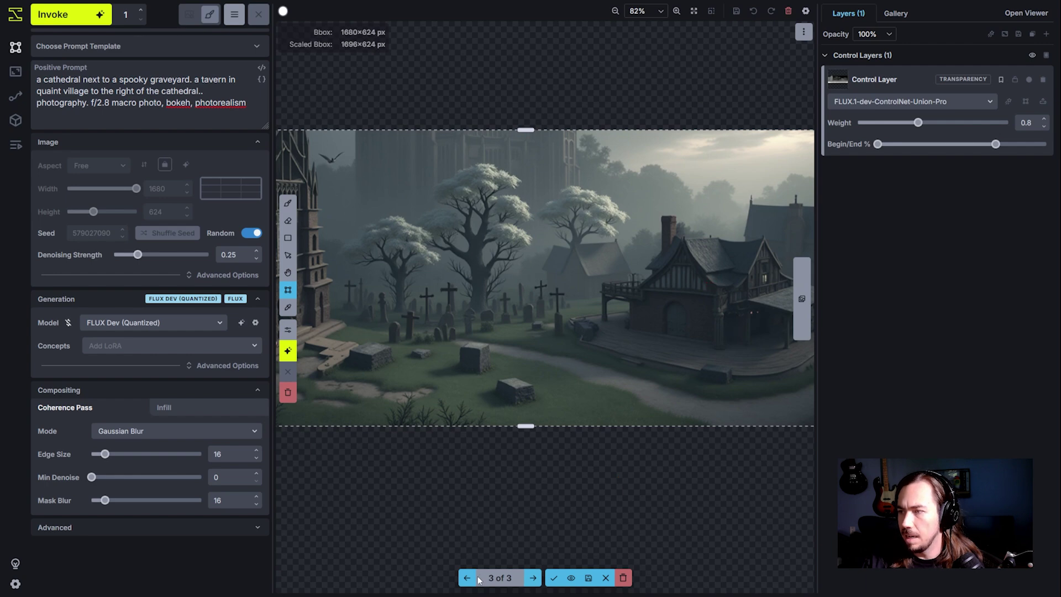
click(468, 578)
click(468, 578)
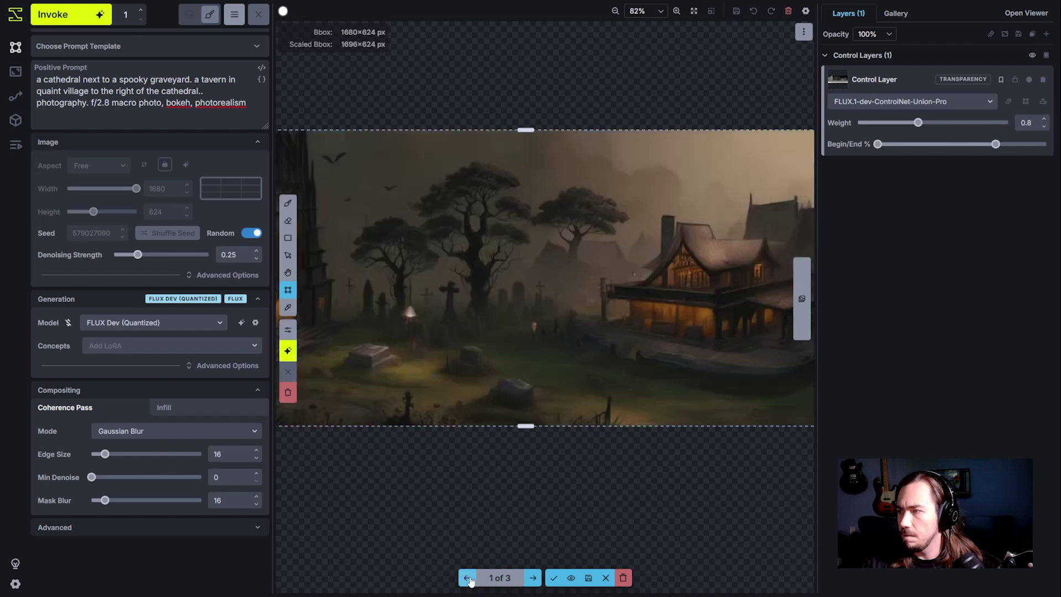
click(533, 578)
click(533, 578)
Accept the third staged image onto the canvas as a raster layer.
scroll(538, 461, down, 5)
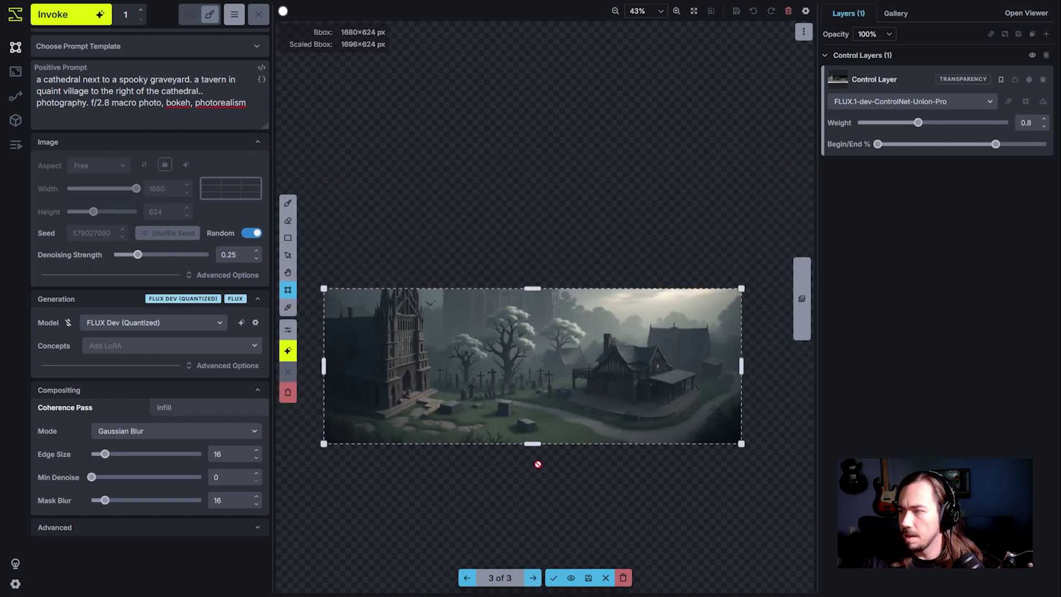
scroll(520, 434, up, 3)
scroll(521, 437, up, 1)
key(c)
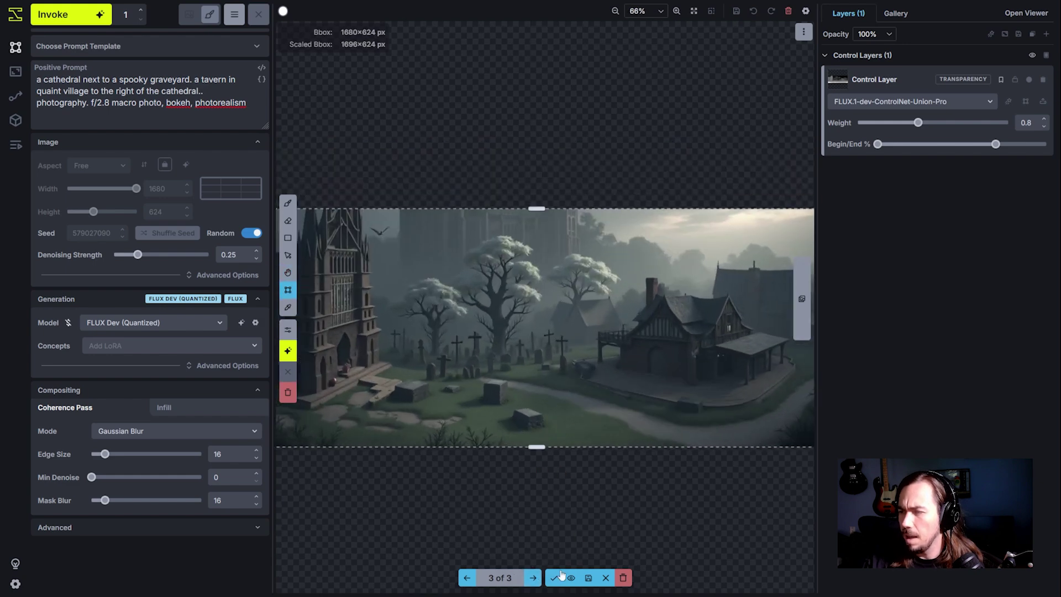
click(554, 578)
key(h)
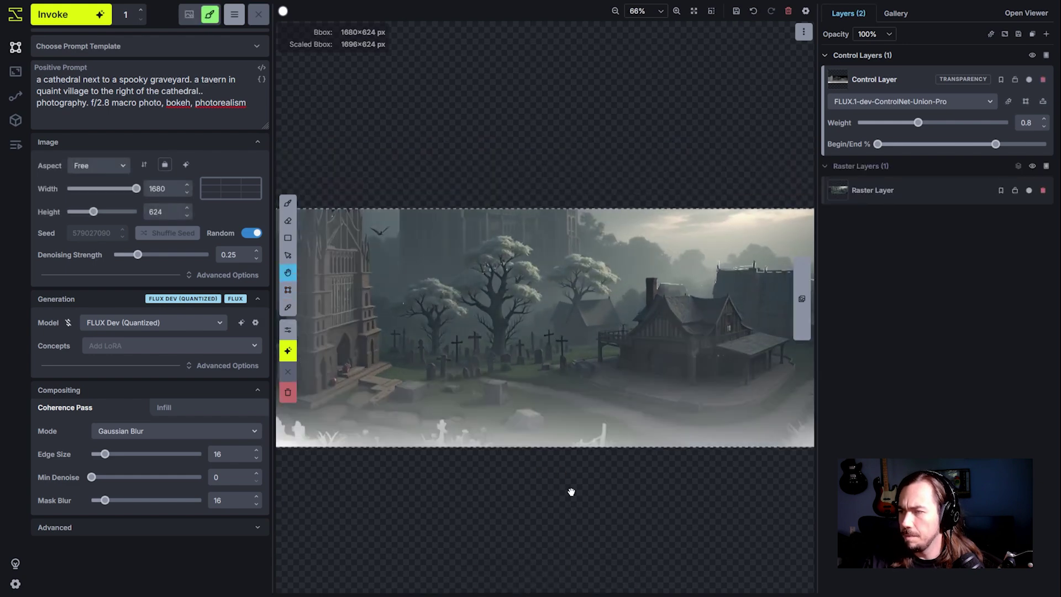
scroll(571, 492, down, 2)
Disable the control layer and check the raster panorama without its overlay.
click(1030, 79)
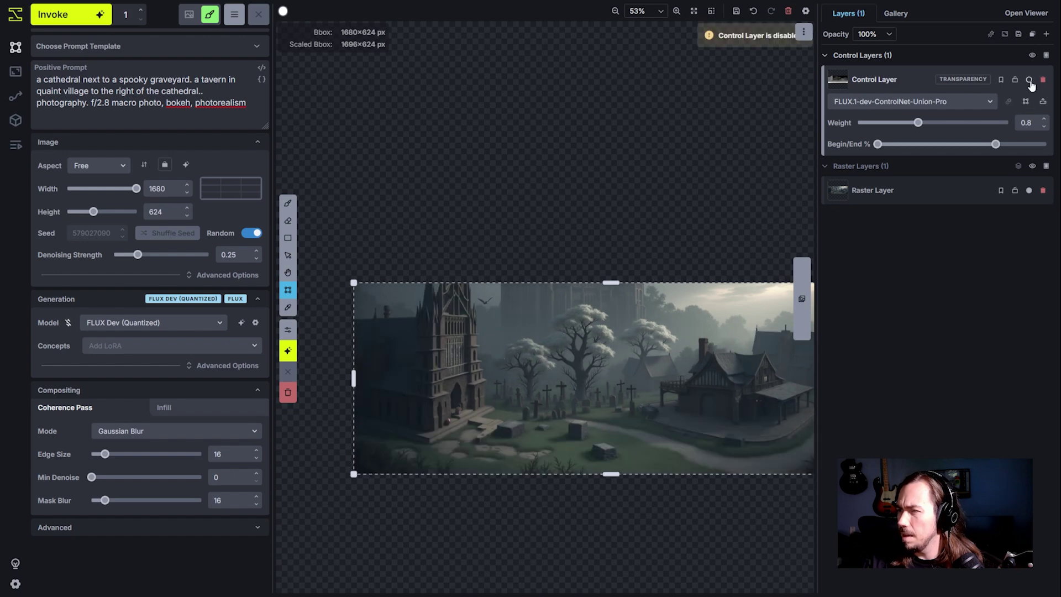
key(c)
scroll(597, 221, up, 3)
key(h)
scroll(630, 247, down, 2)
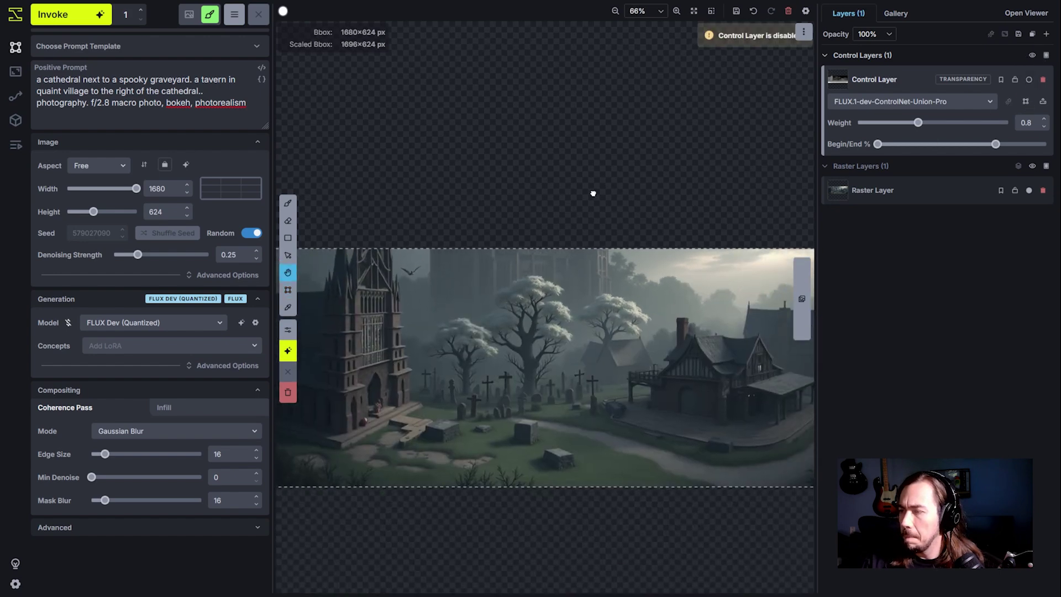
drag(592, 190, 615, 112)
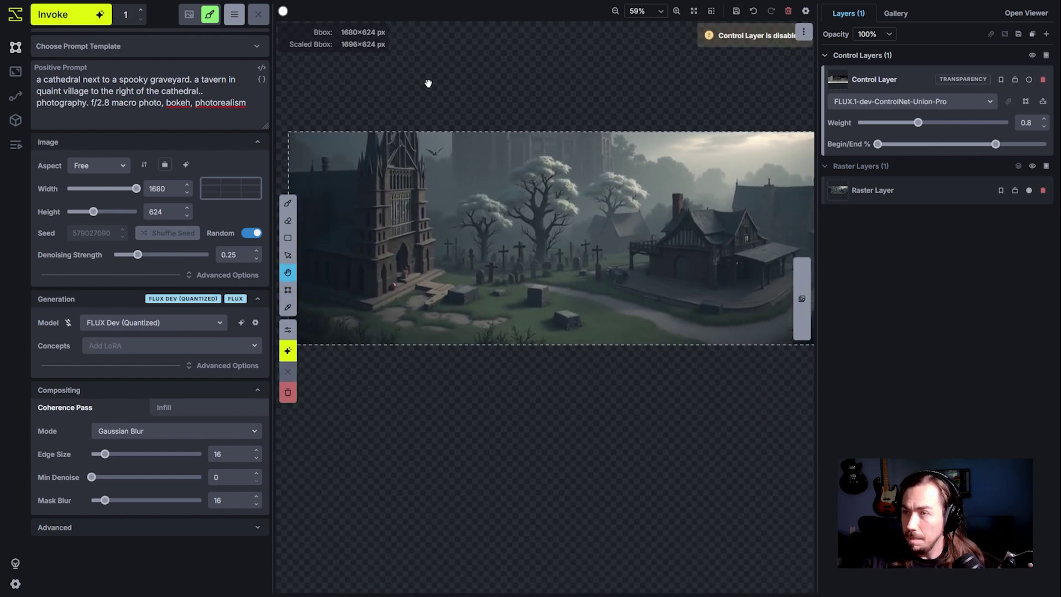
Set the denoising strength to 0.1 and queue a generation from the raster layer.
key(c)
drag(135, 257, 124, 256)
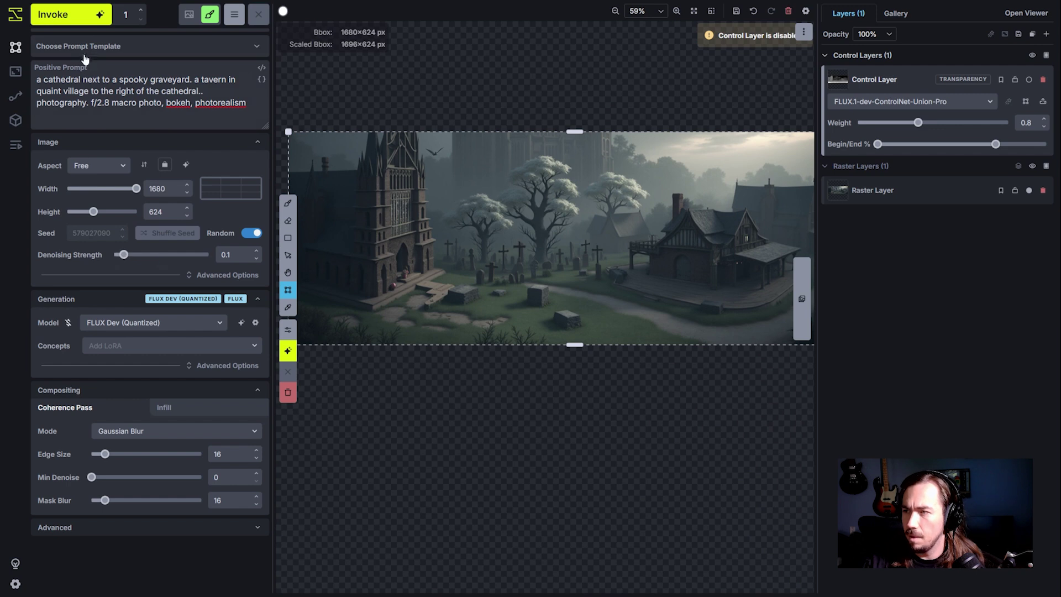
click(70, 15)
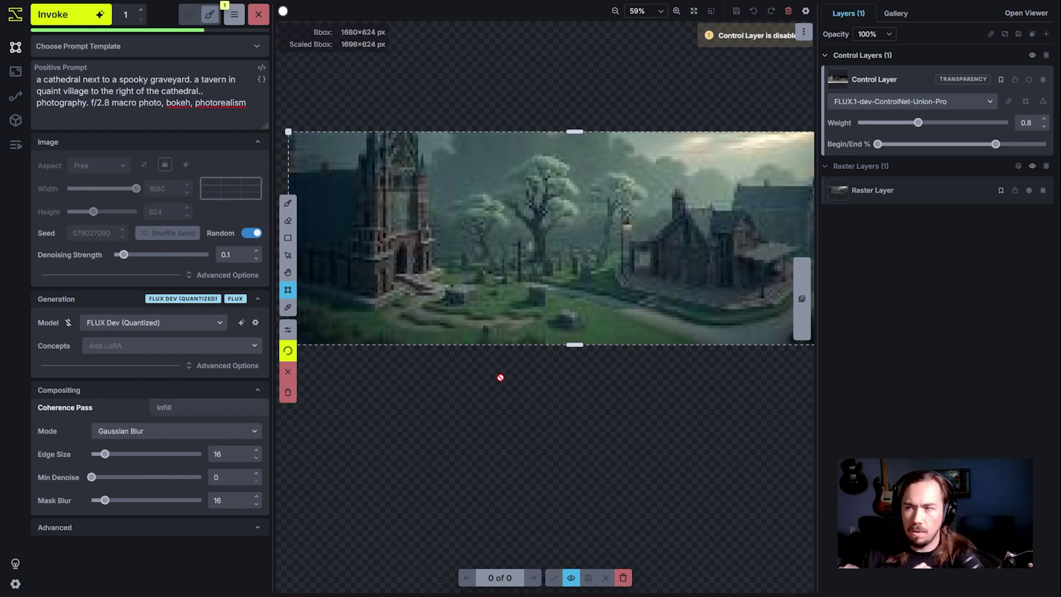
Examine the generation in progress around the cathedral and graveyard.
scroll(592, 346, up, 3)
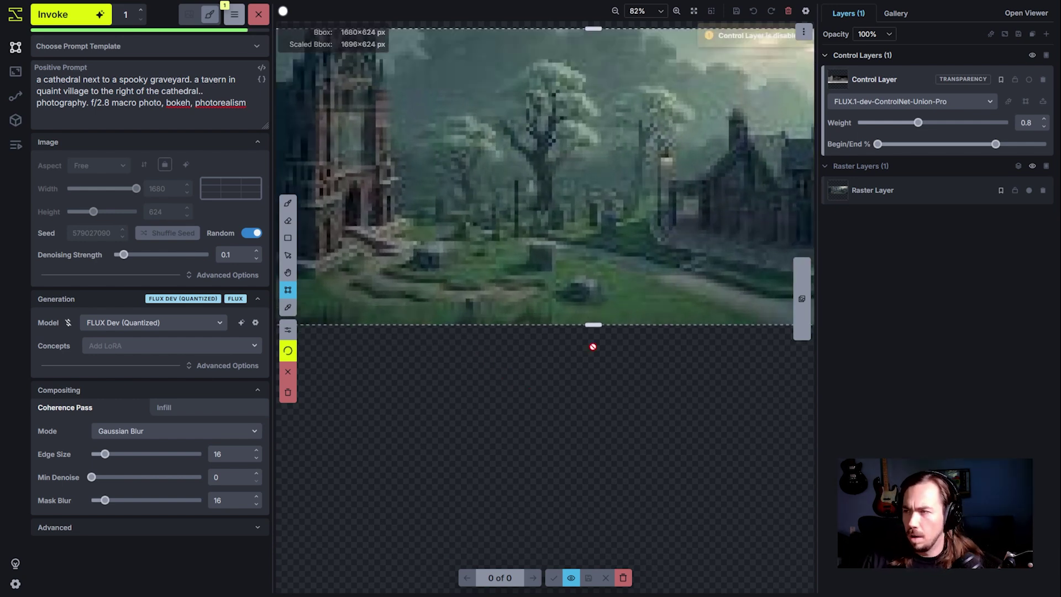
scroll(623, 307, down, 2)
drag(623, 308, 618, 336)
scroll(585, 348, up, 2)
drag(516, 285, 710, 306)
key(c)
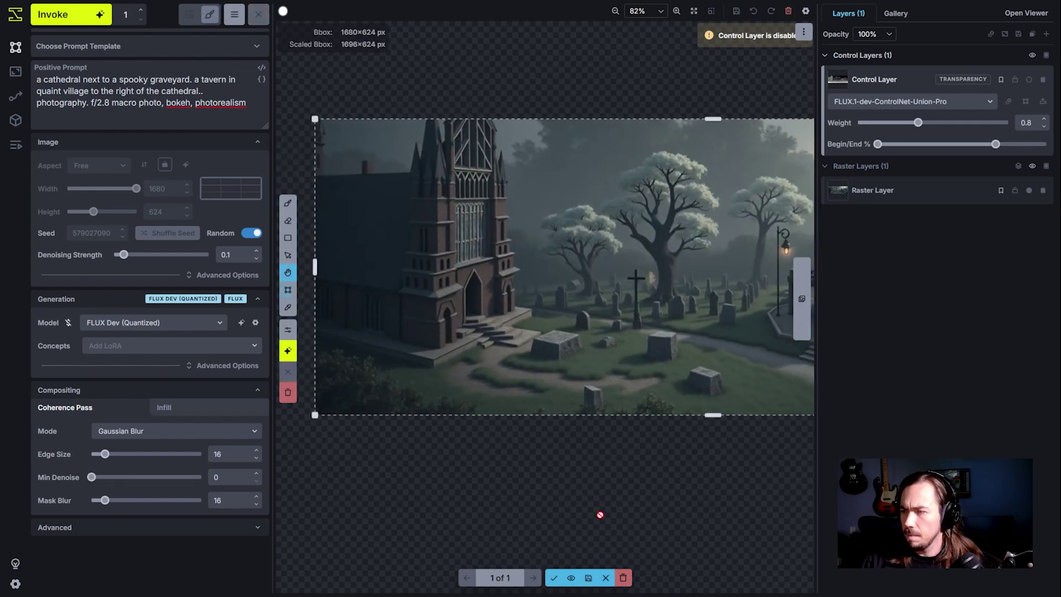
Compare the cathedral side before and after by repeatedly hiding and showing the staged result.
click(572, 579)
click(572, 579)
click(572, 579)
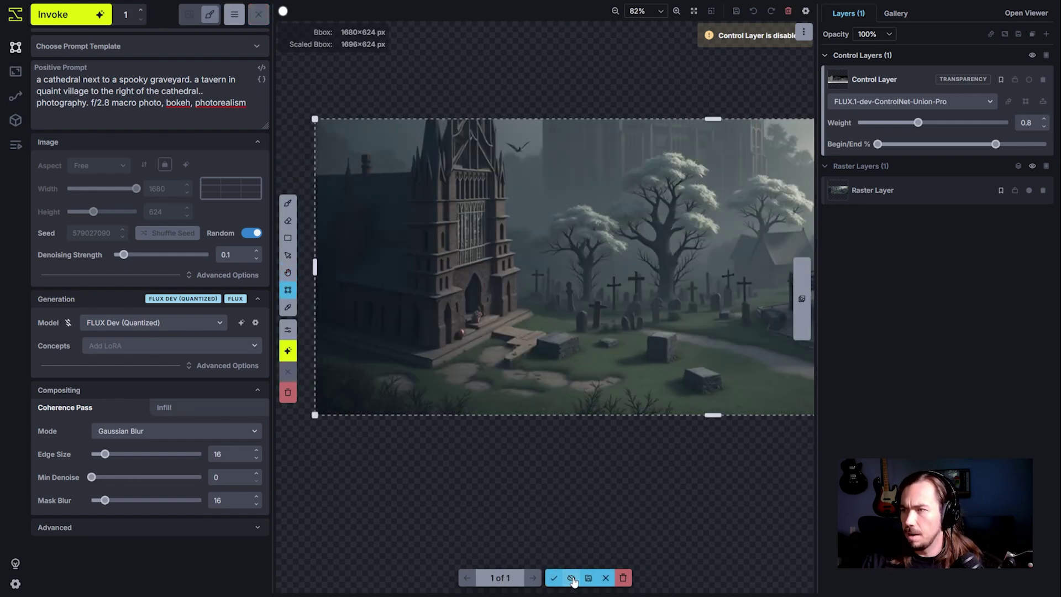
click(572, 579)
click(572, 580)
click(572, 580)
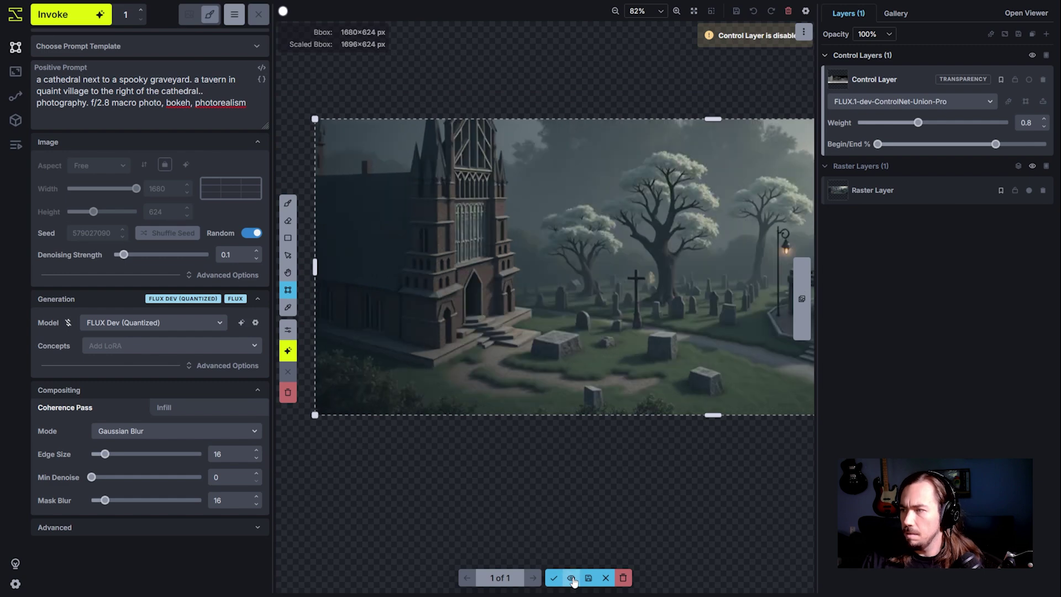
click(572, 579)
click(572, 579)
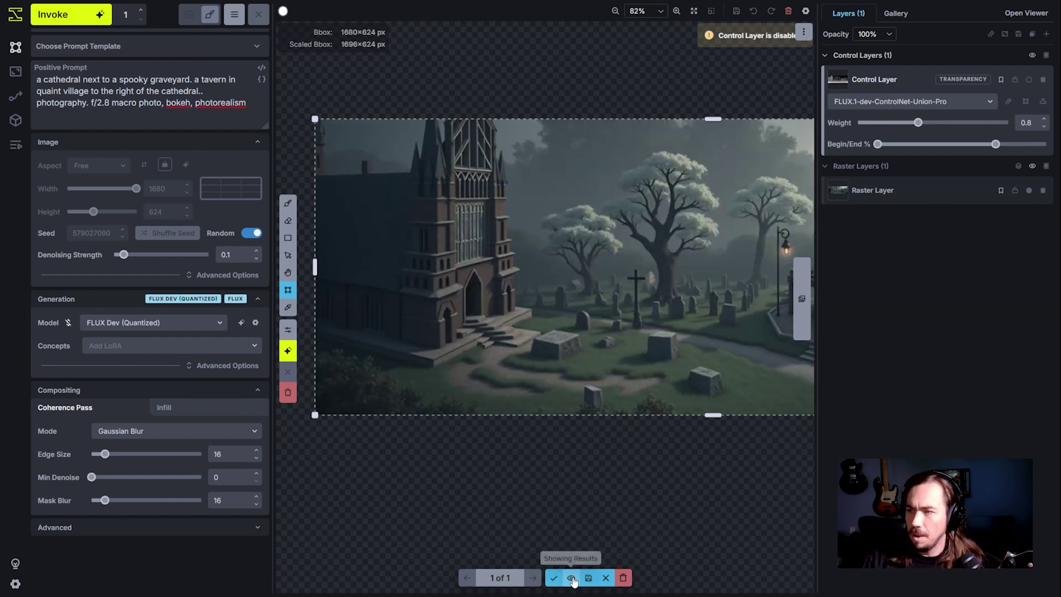
click(572, 579)
click(572, 579)
click(572, 579)
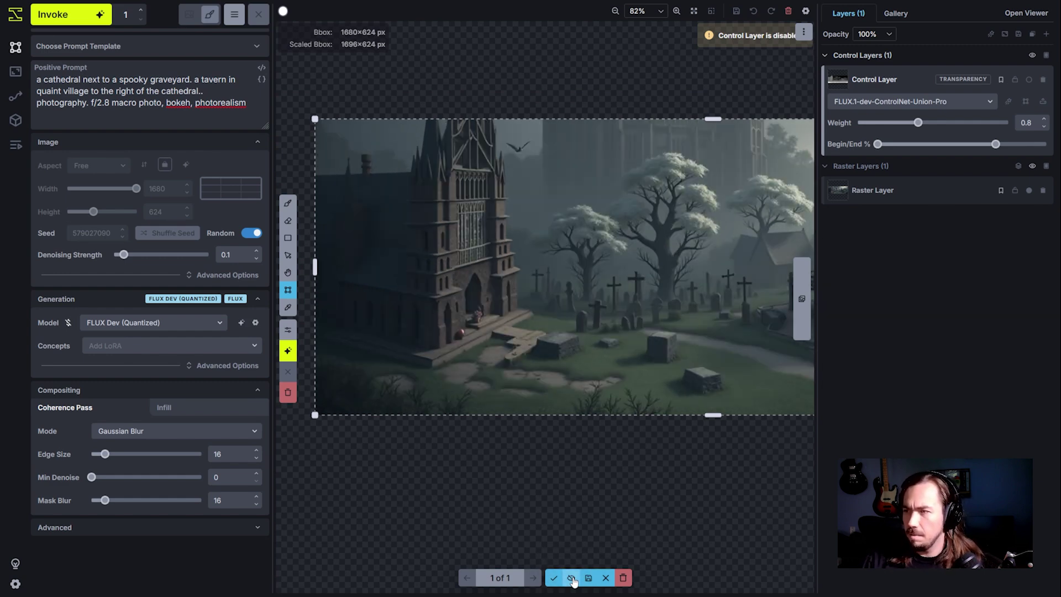
Compare the tavern side with and without the staged result, and accept the result as a new raster layer.
key(h)
drag(622, 472, 469, 483)
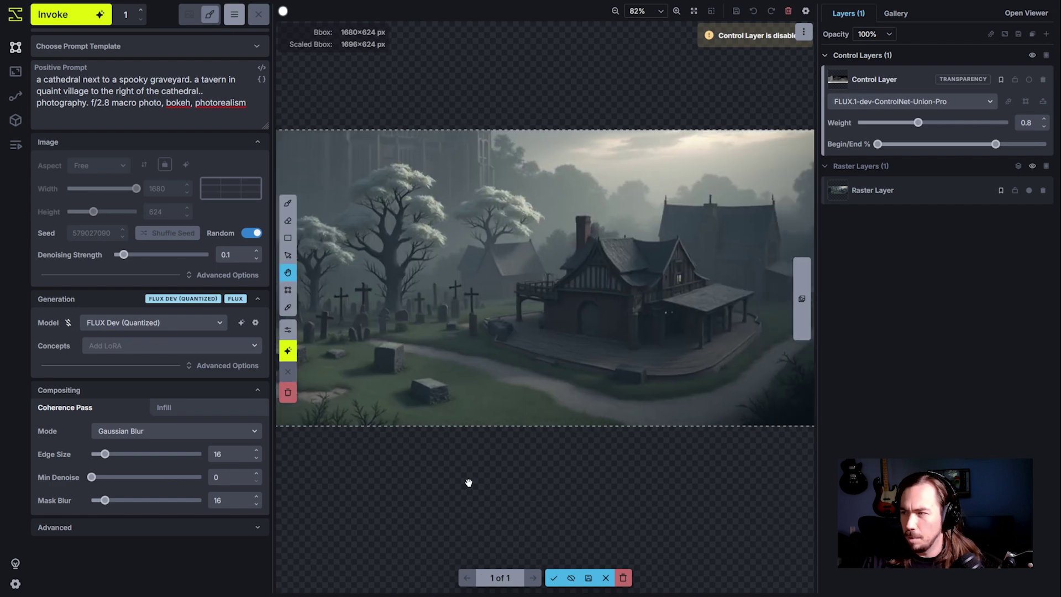
click(573, 578)
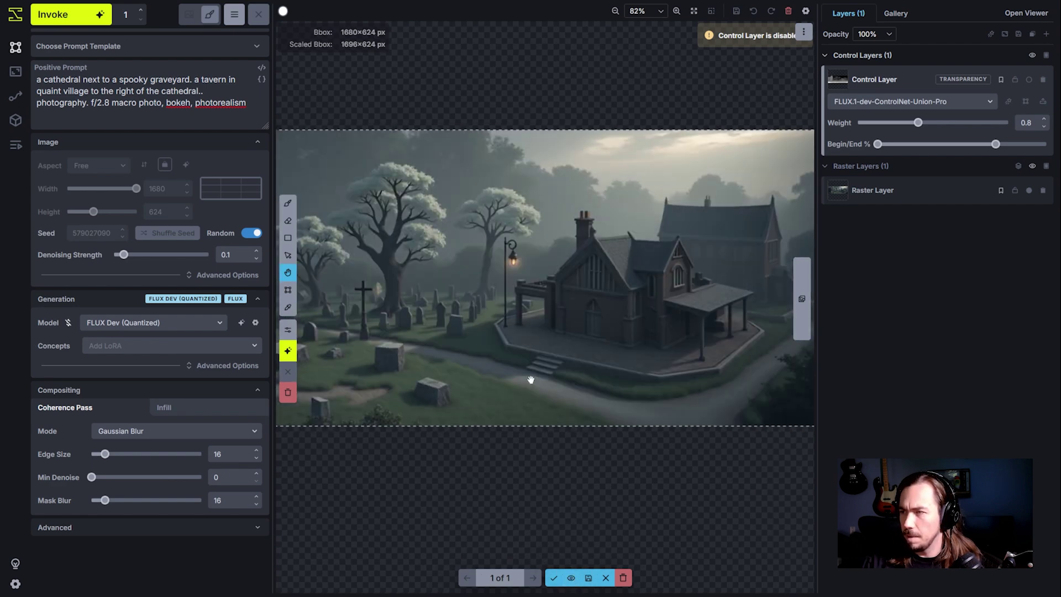
drag(497, 403, 551, 498)
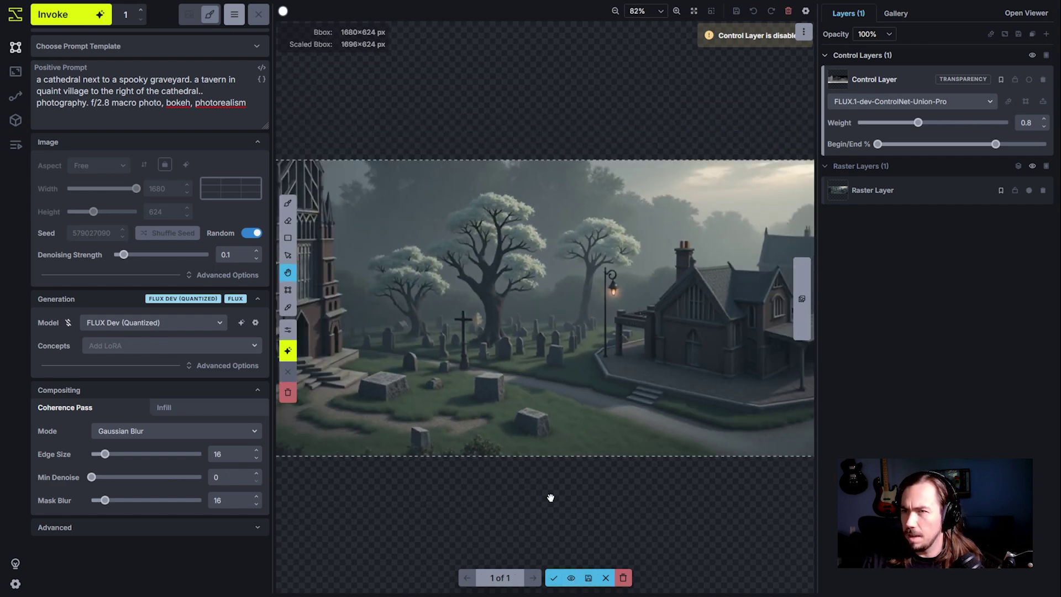
click(554, 579)
key(c)
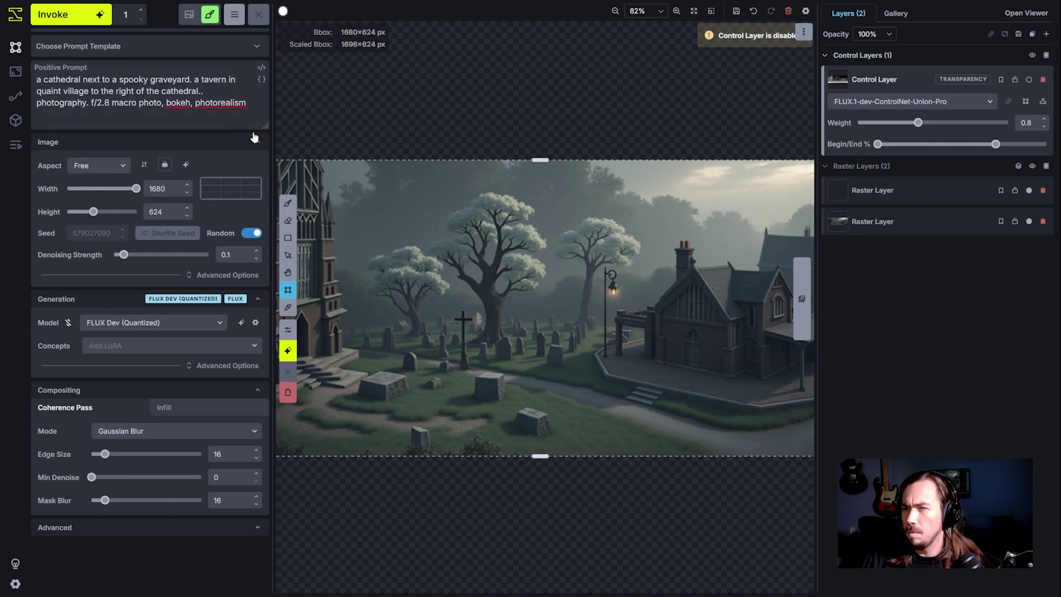
Remove "photography. f/2.8 macro photo, bokeh, photorealism" from the positive prompt.
drag(249, 103, 36, 103)
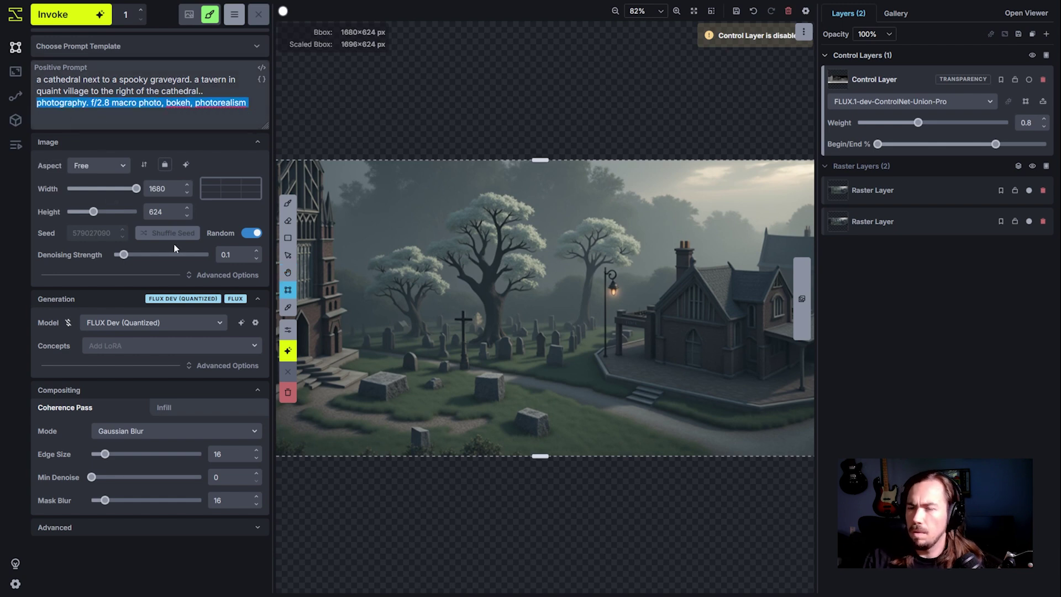
key(BackSpace)
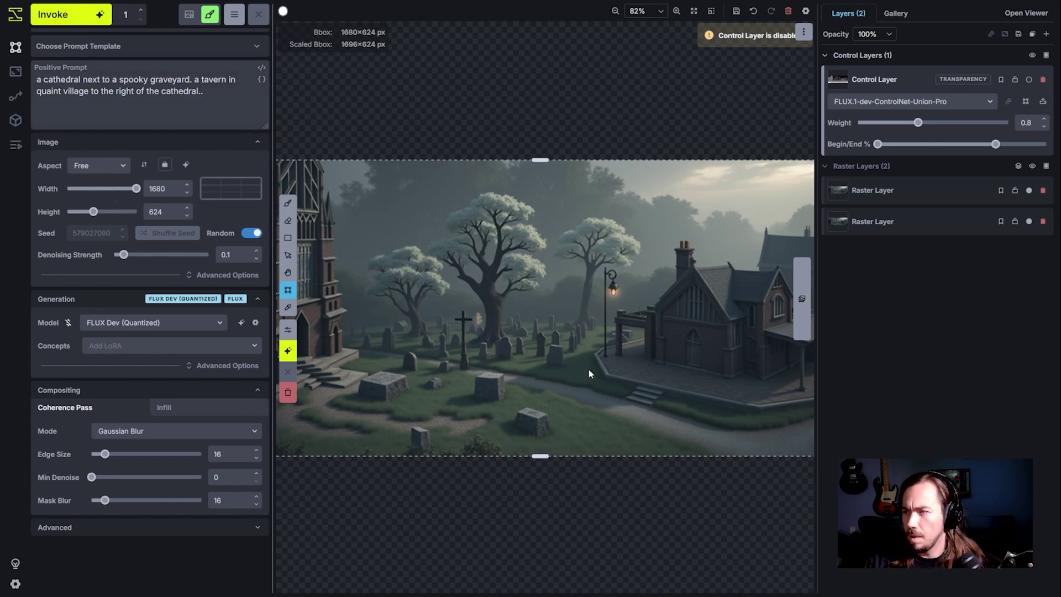
scroll(588, 368, down, 3)
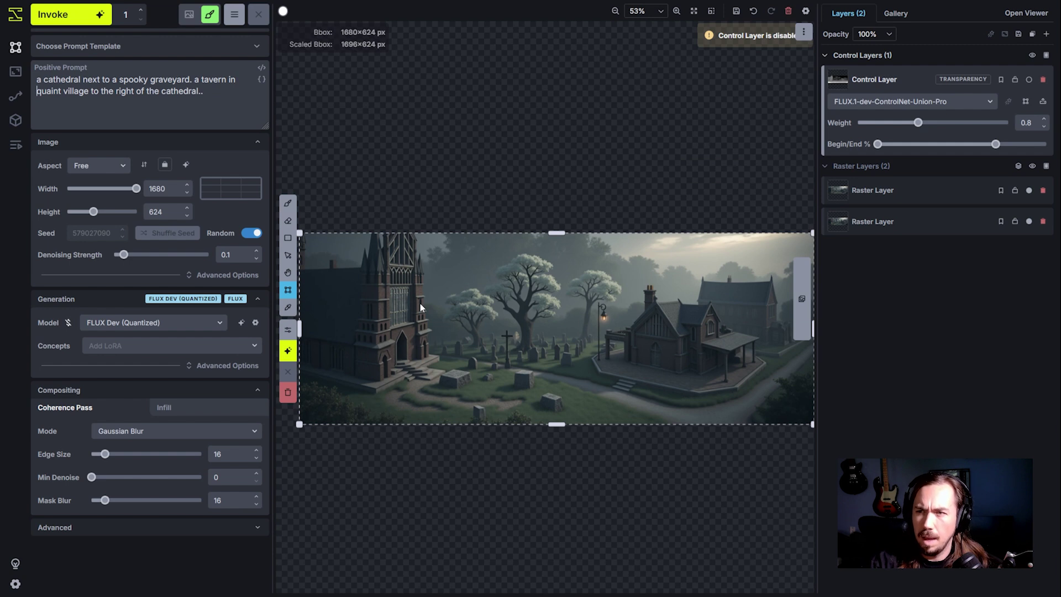
Rewrite the start of the positive prompt to read "a wide-angle cinematic photograph of a fantasy cathedral next to a spooky graveyard".
text(wide-angle)
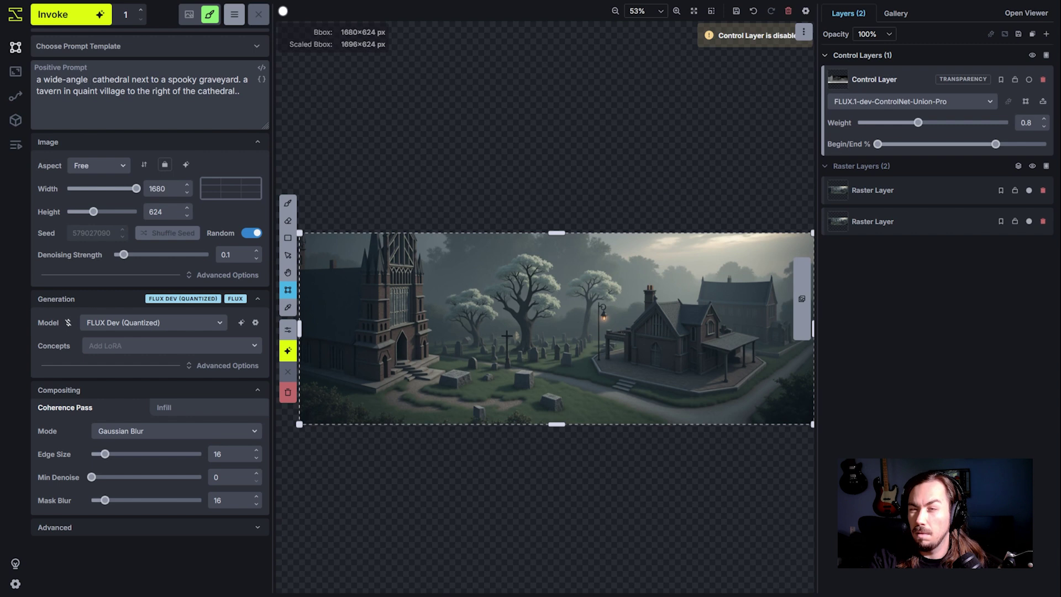
text(cinematic )
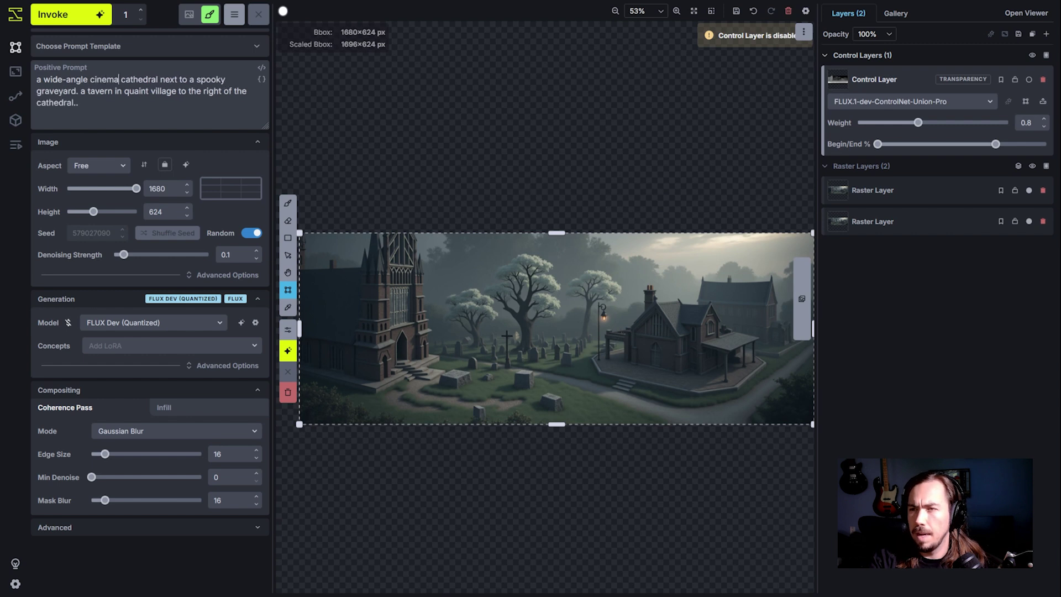
text(photograph o)
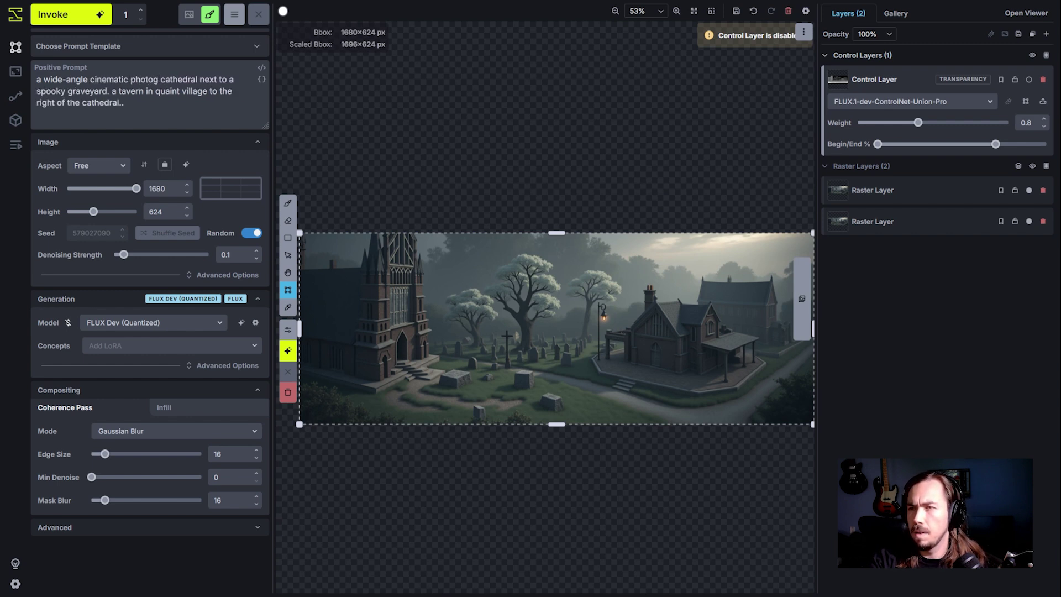
text(f a fantasy)
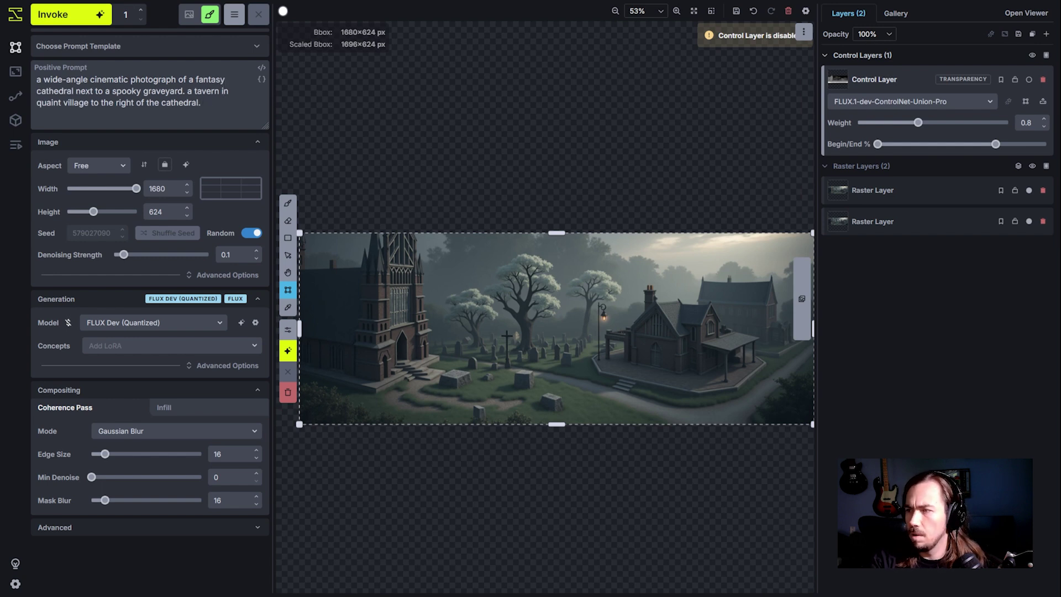
Append "the dynamic lighting of the scene brings a rich and ethereal quality of this small town on the eastern coast of ireland." to the positive prompt.
text(dyna)
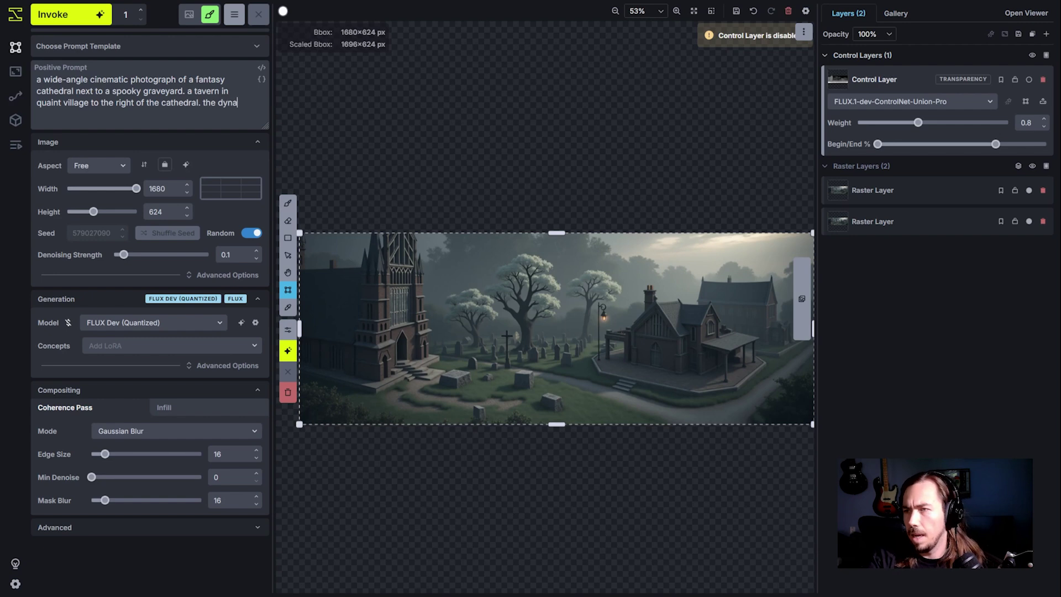
text(mic lighting of)
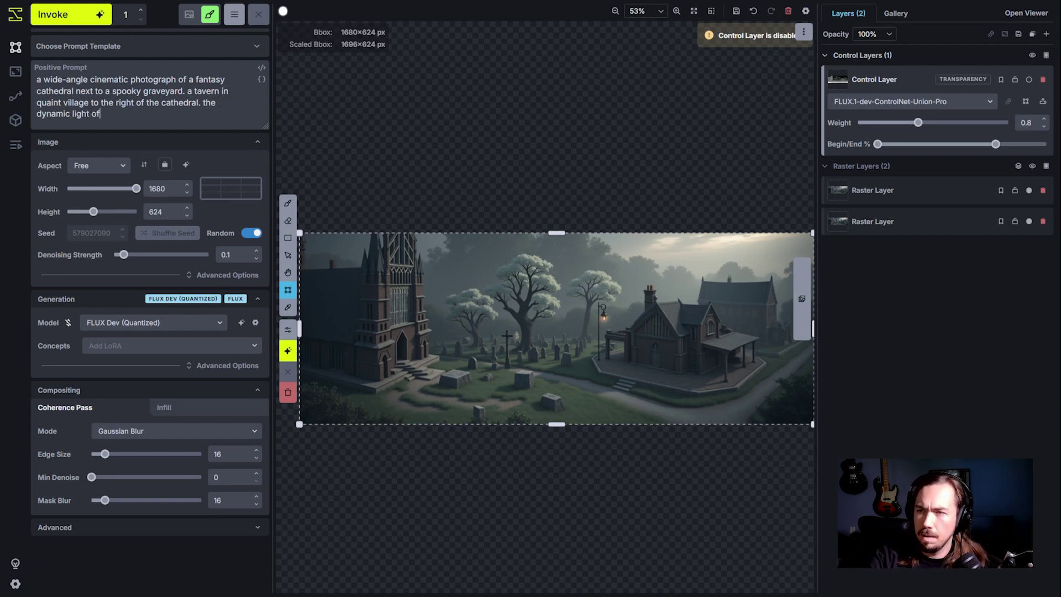
key(BackSpace)
key(BackSpace)
key(BackSpace)
text(ing of the scene)
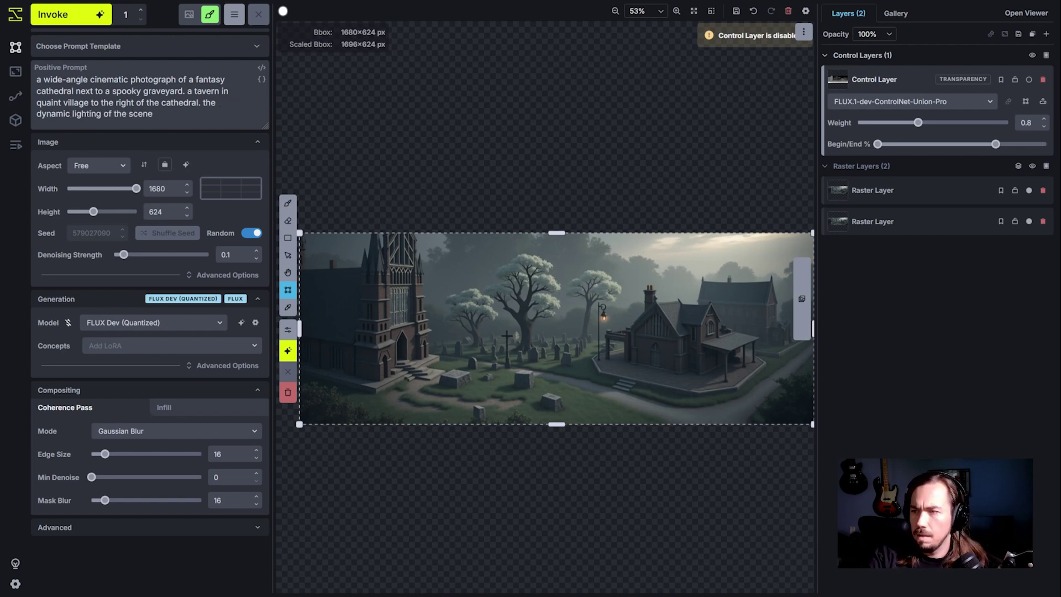
text( brings a rich and )
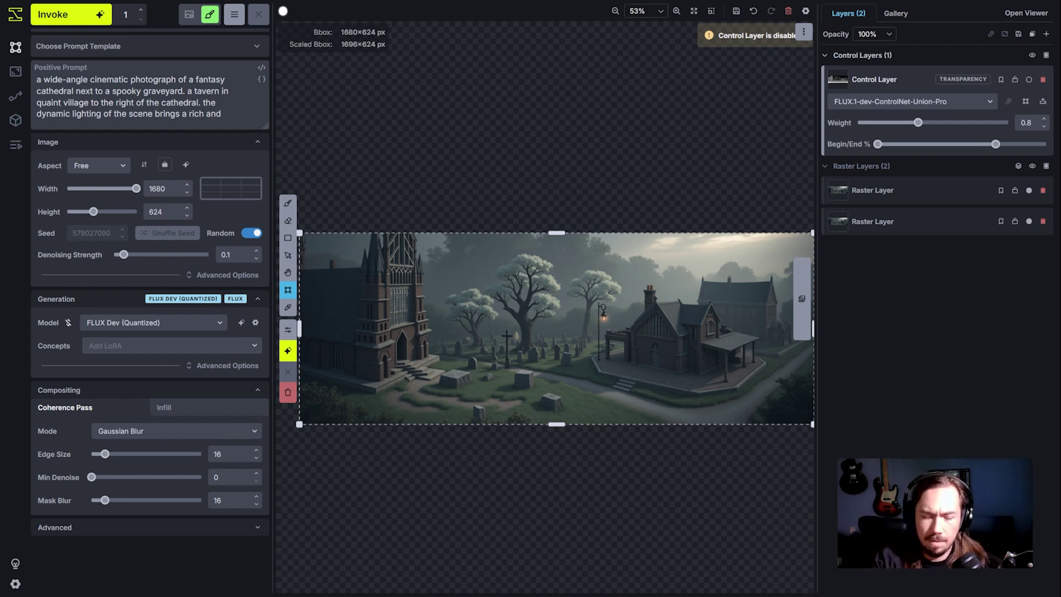
text(eth)
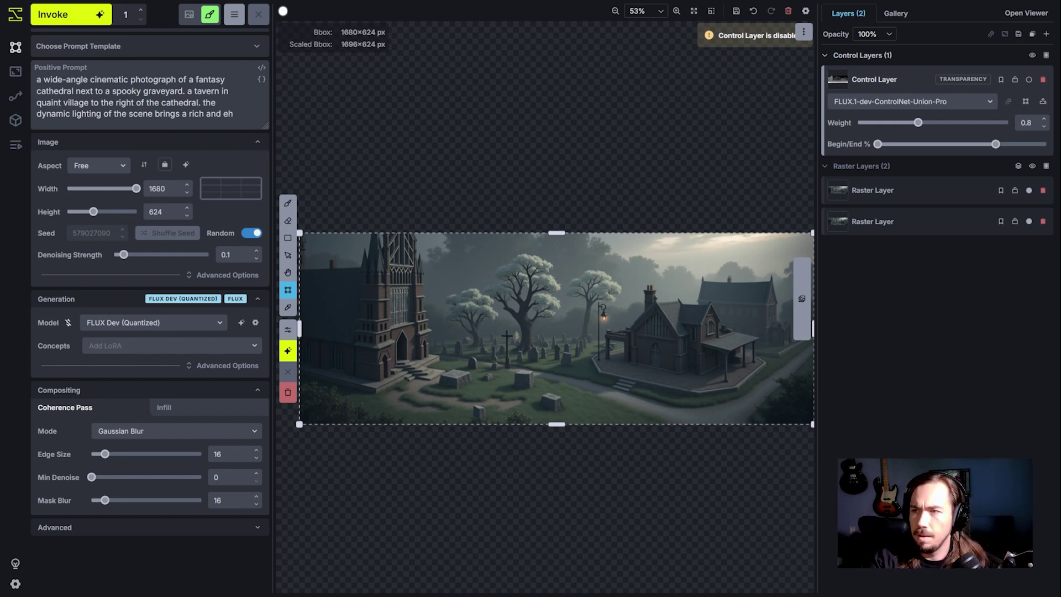
key(BackSpace)
text(thereal quality of)
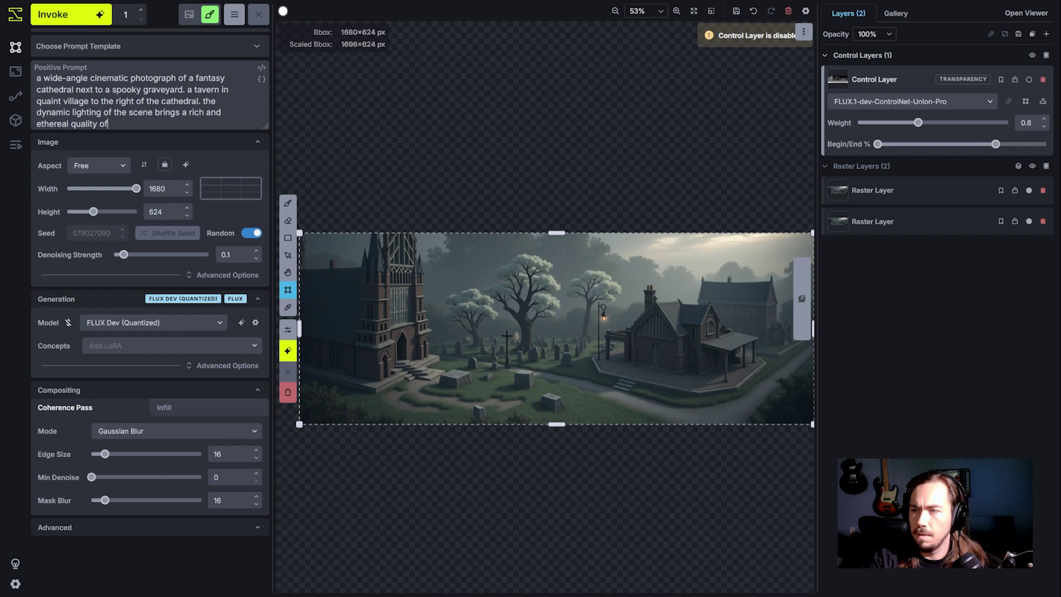
text( this small town)
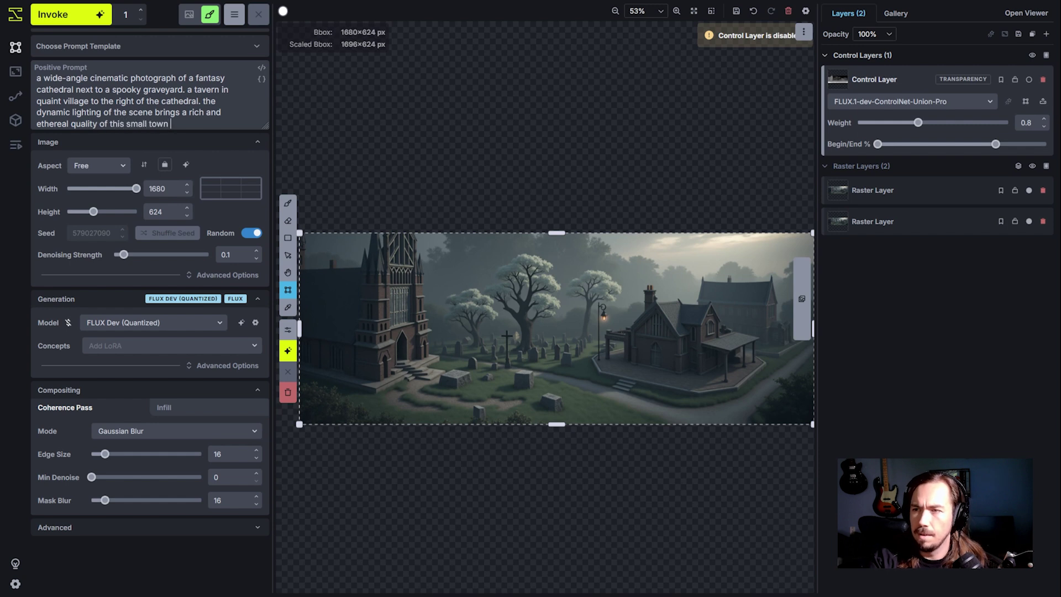
text( on the eastern)
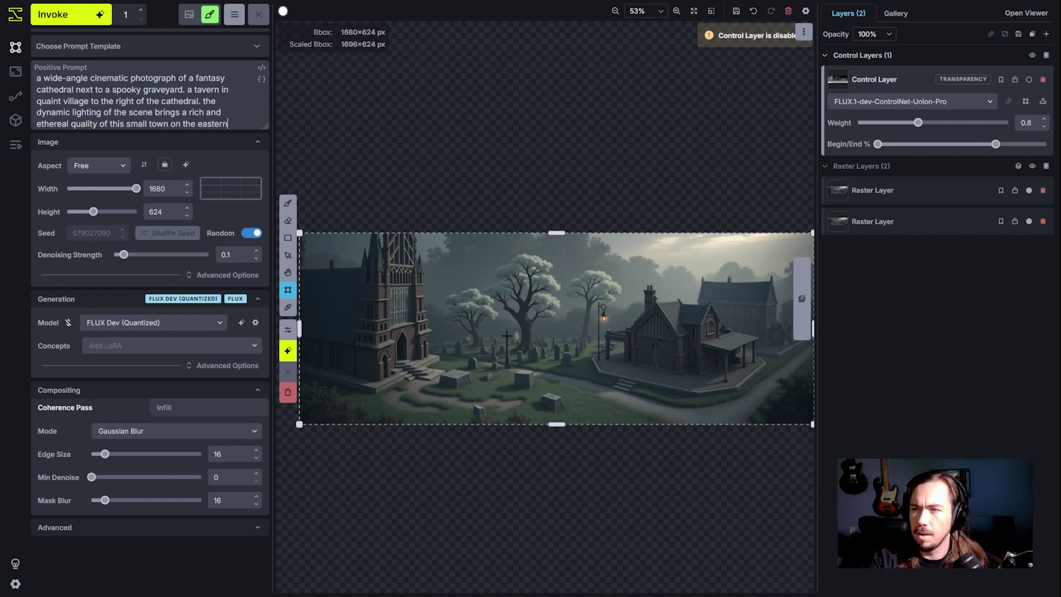
text( coast of ir)
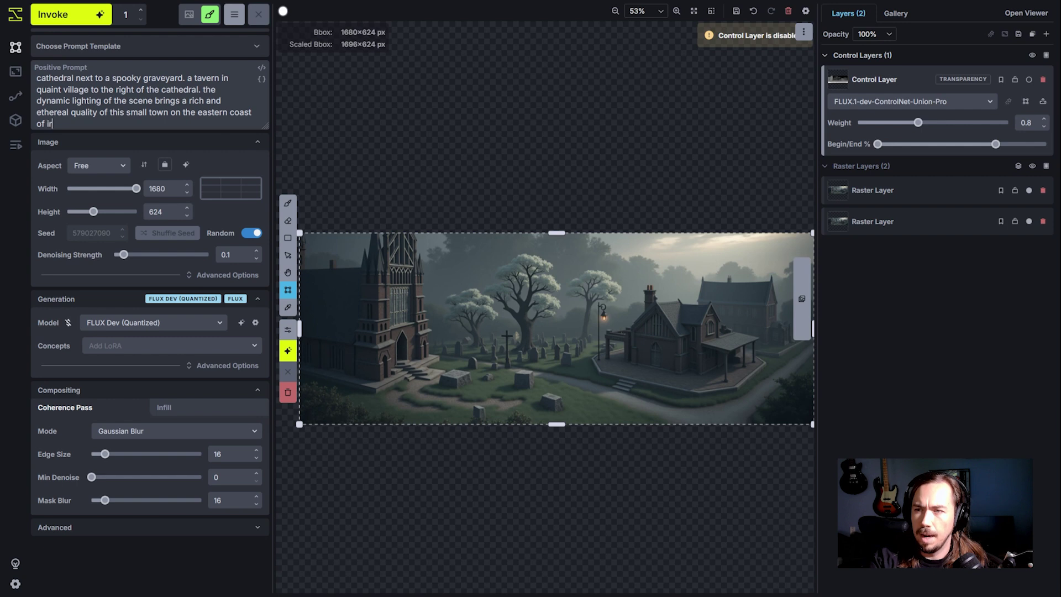
text(eland.)
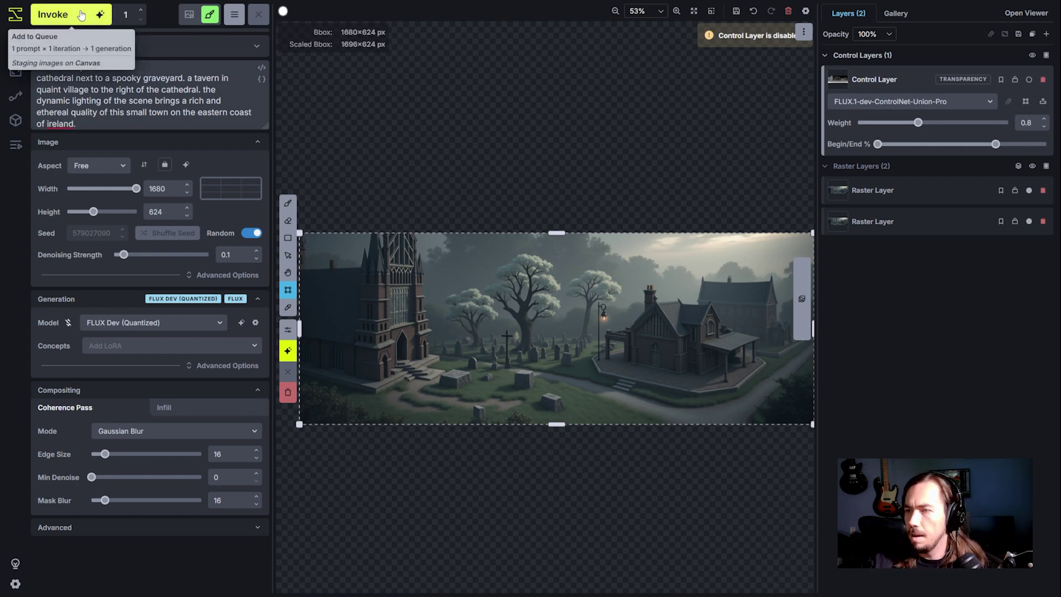
Set the denoising strength to 0.14 and generate a new version of the panorama with the rewritten prompt.
scroll(255, 252, up, 4)
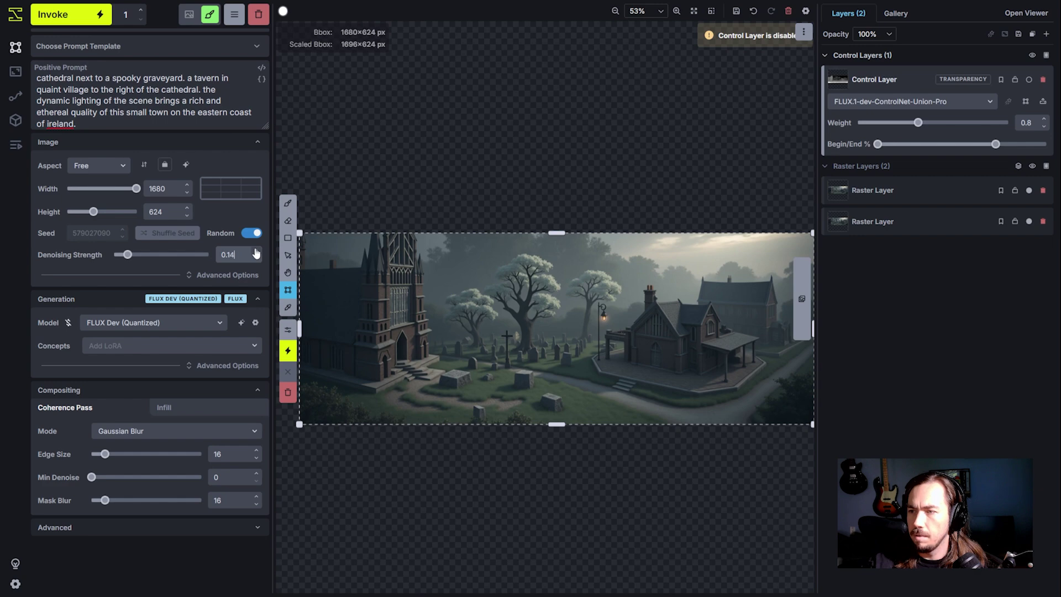
click(62, 12)
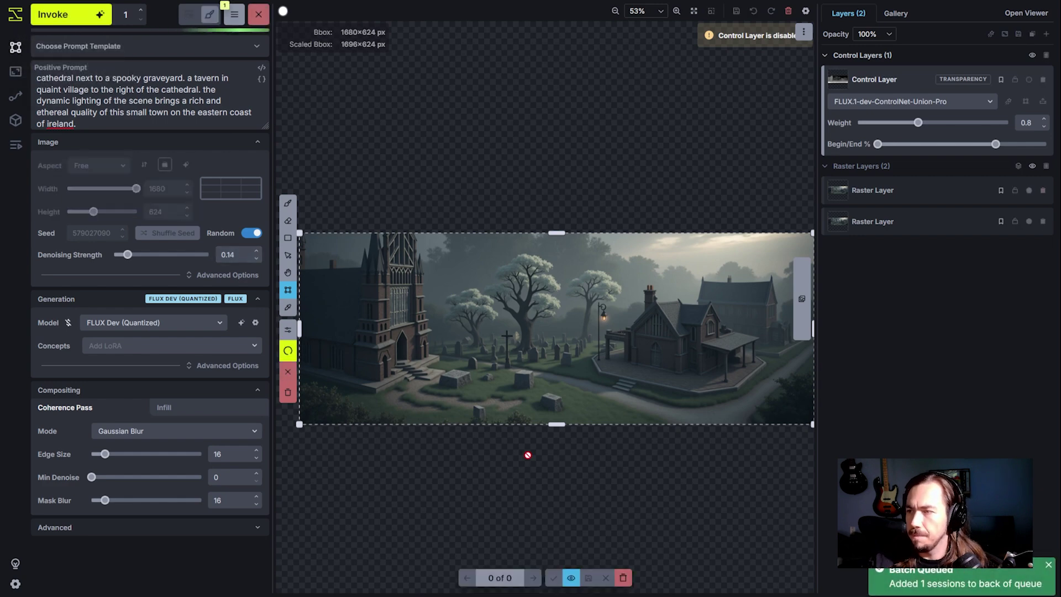
Examine the preview of the generation in progress across the cathedral, graveyard and tavern.
scroll(597, 431, up, 3)
scroll(597, 431, down, 2)
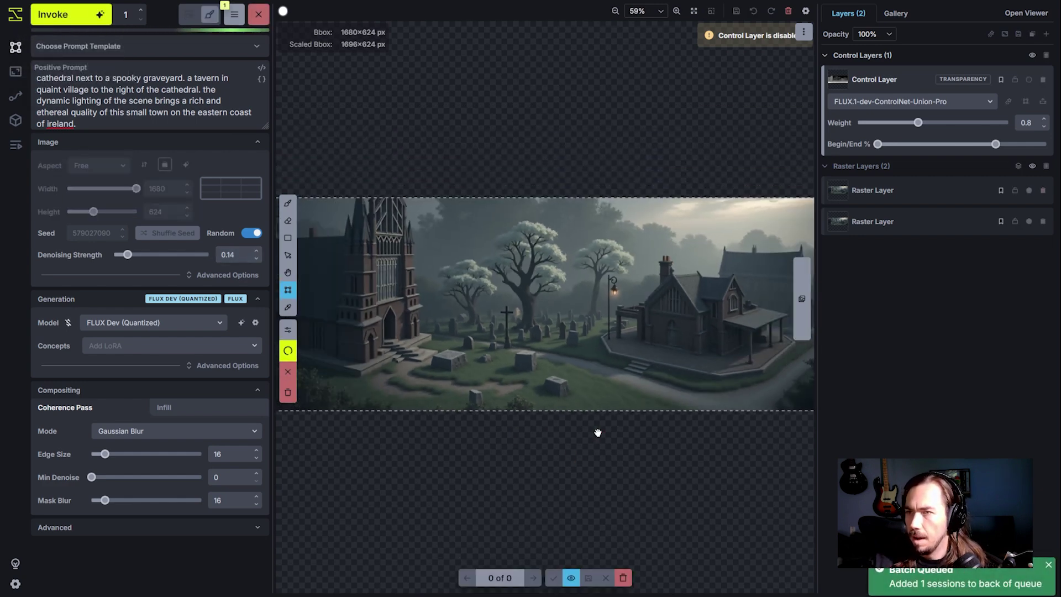
key(h)
drag(597, 433, 613, 417)
key(c)
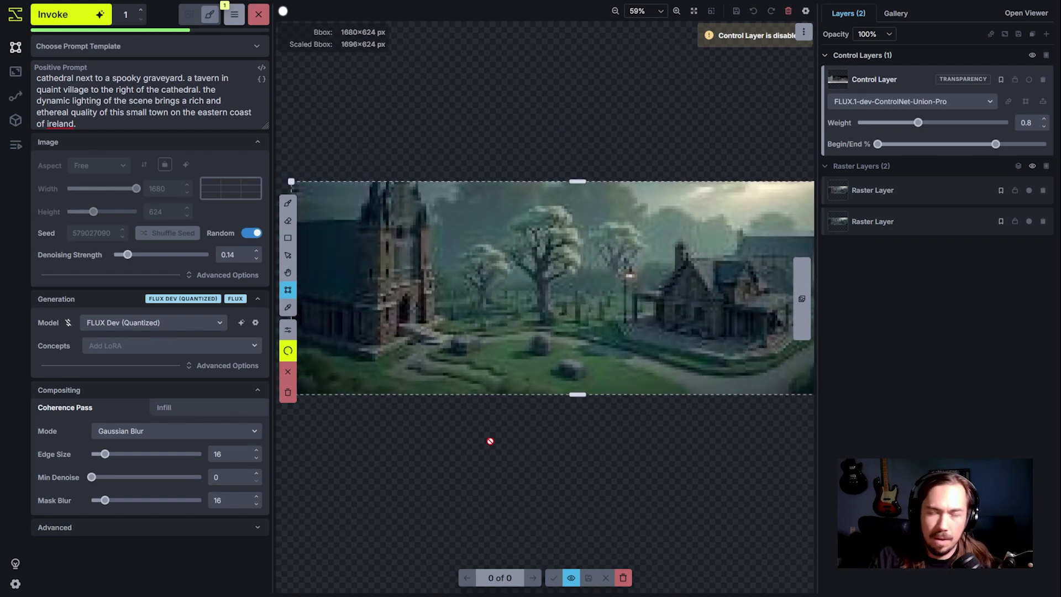
scroll(636, 459, up, 1)
key(space)
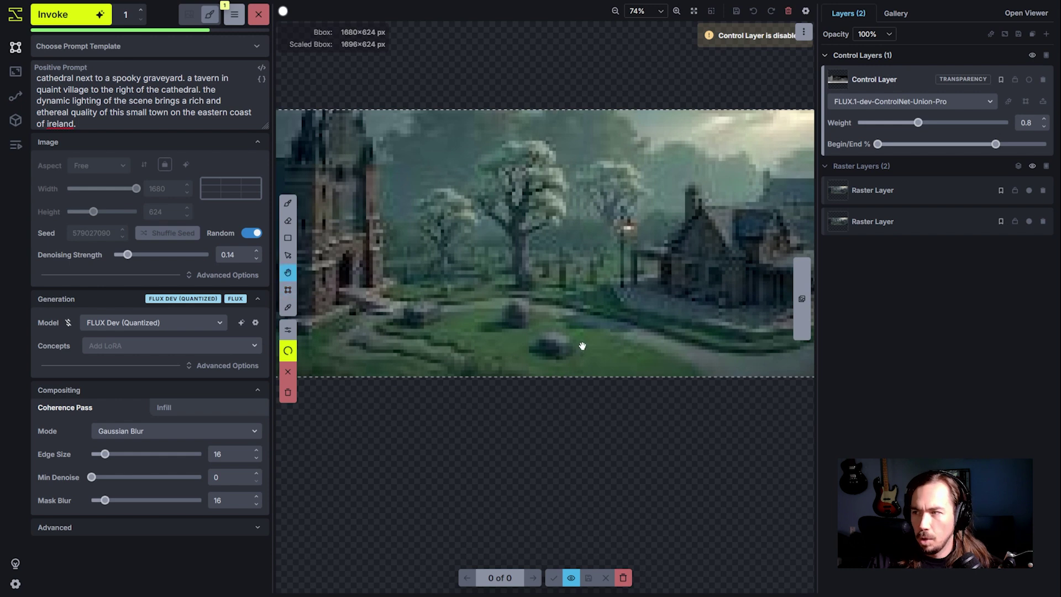
drag(578, 346, 626, 412)
scroll(626, 411, down, 1)
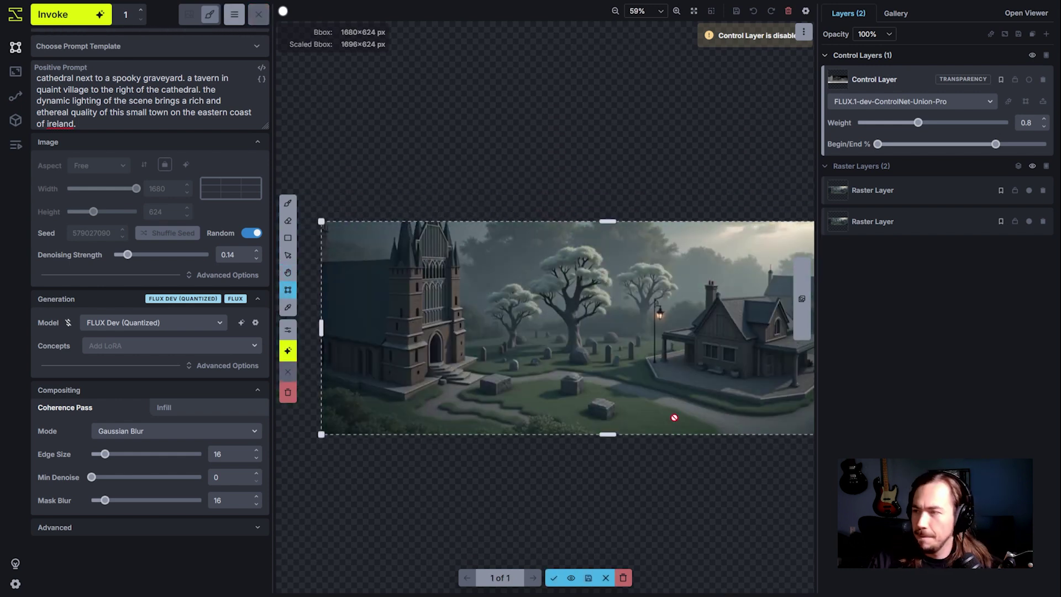
Compare the cathedral and graveyard before and after by repeatedly hiding and showing the staged result.
click(571, 578)
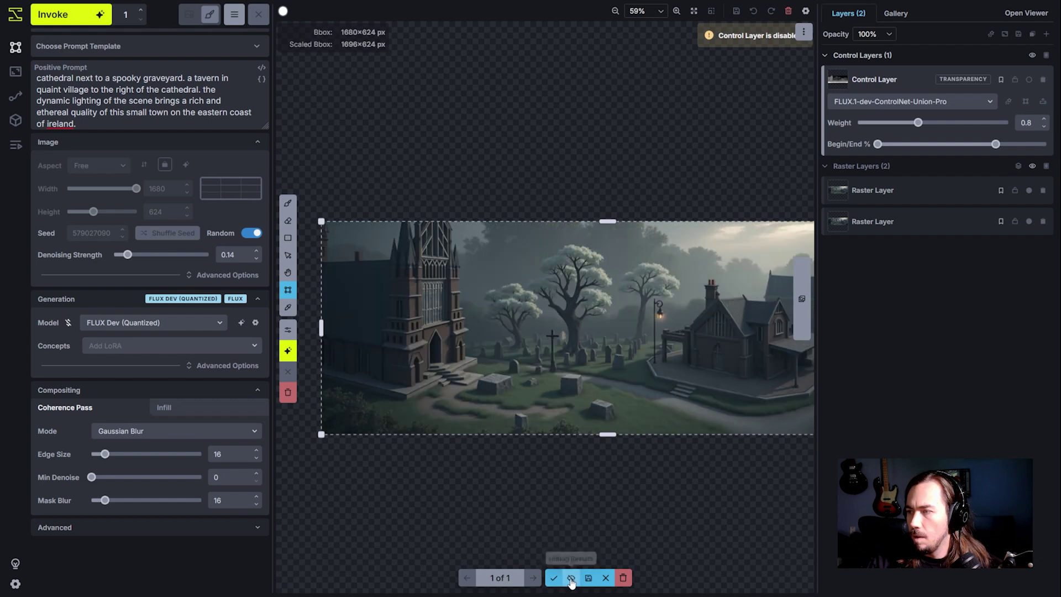
click(571, 578)
click(571, 578)
click(571, 578)
click(571, 578)
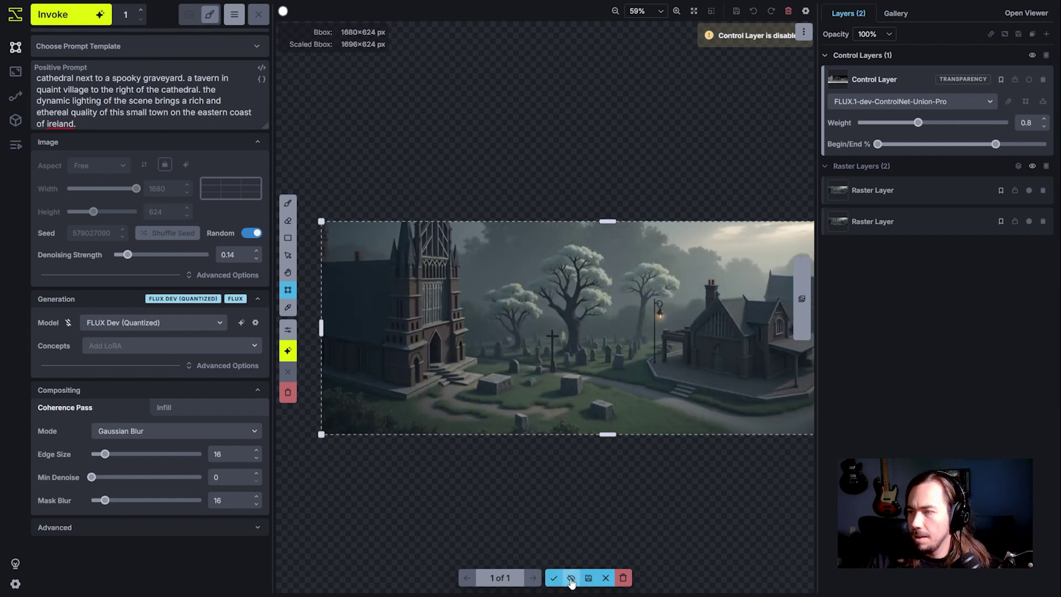
click(571, 578)
click(571, 578)
click(571, 578)
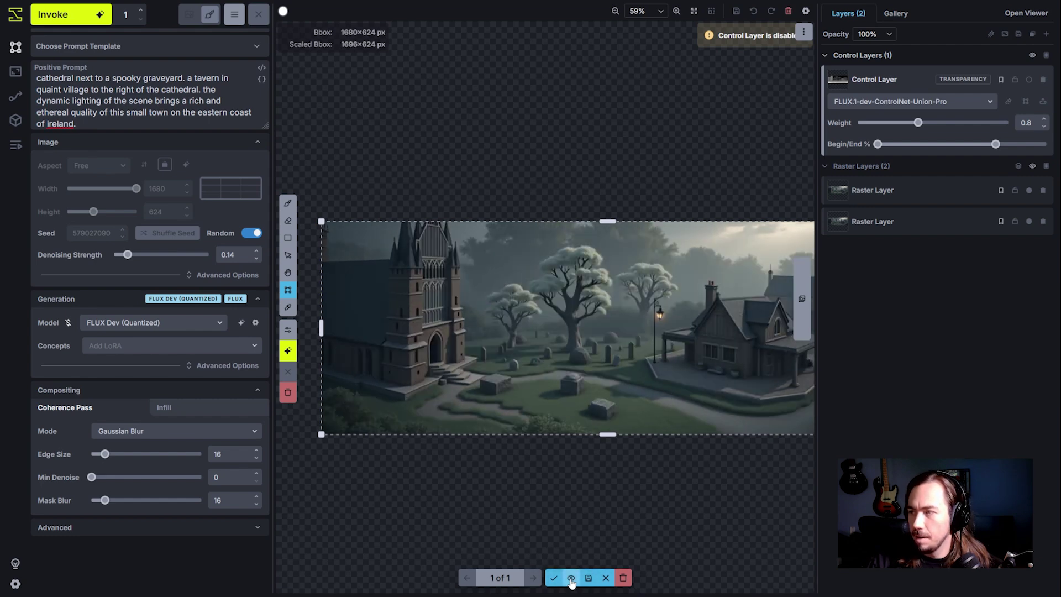
Compare the tavern and village side with and without the new staged result, and accept it as a raster layer.
scroll(649, 455, up, 1)
drag(650, 455, 556, 475)
scroll(556, 475, up, 2)
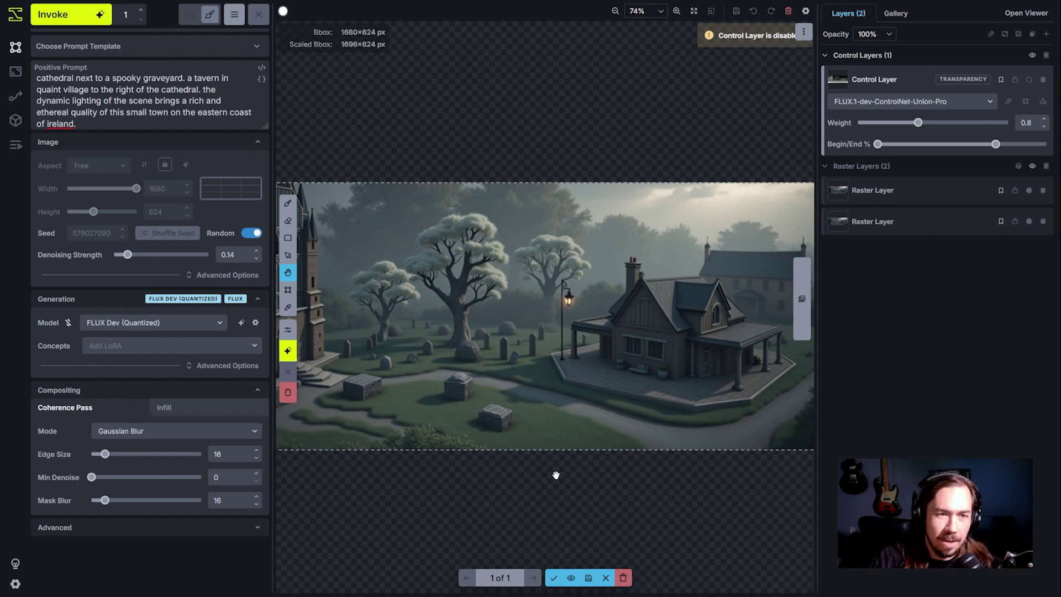
scroll(568, 484, down, 2)
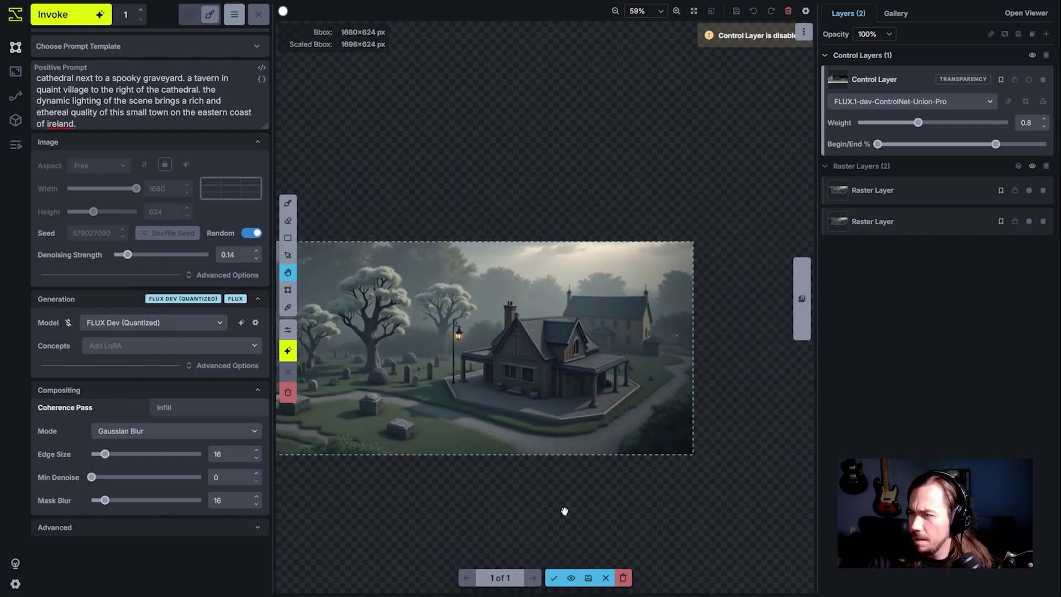
key(c)
click(571, 578)
click(571, 578)
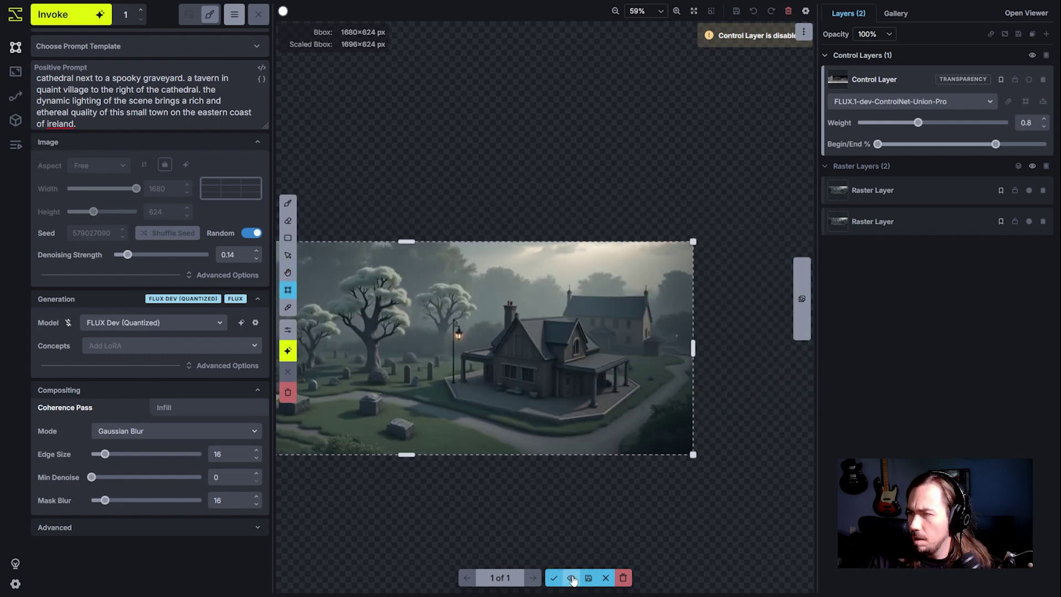
click(572, 578)
click(572, 578)
scroll(567, 541, up, 1)
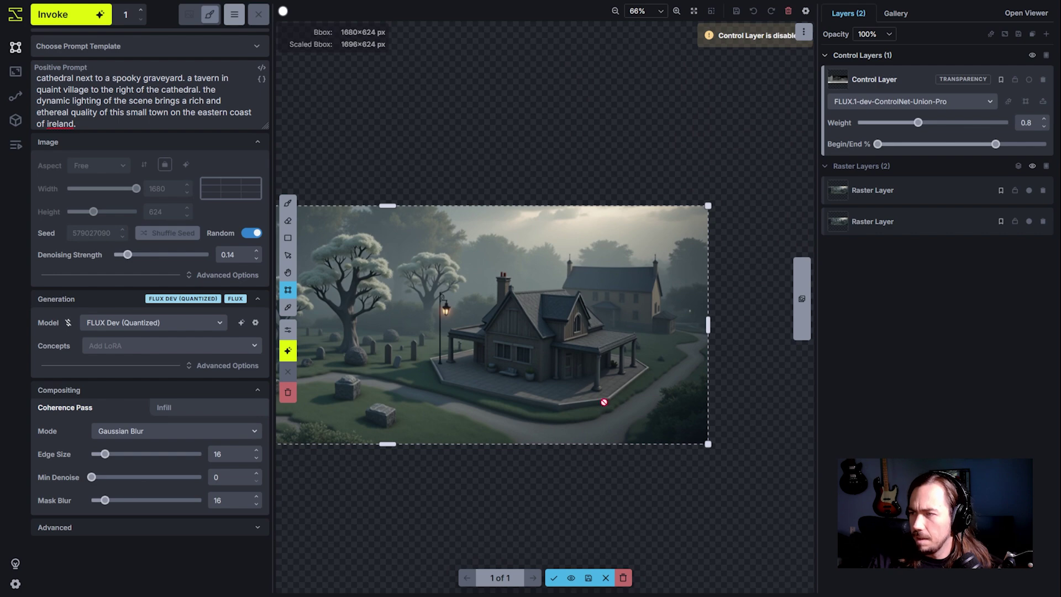
click(554, 578)
Generate the panorama again at a denoising strength of 0.24 and discard the staged result.
drag(127, 255, 137, 256)
click(287, 350)
scroll(411, 348, down, 2)
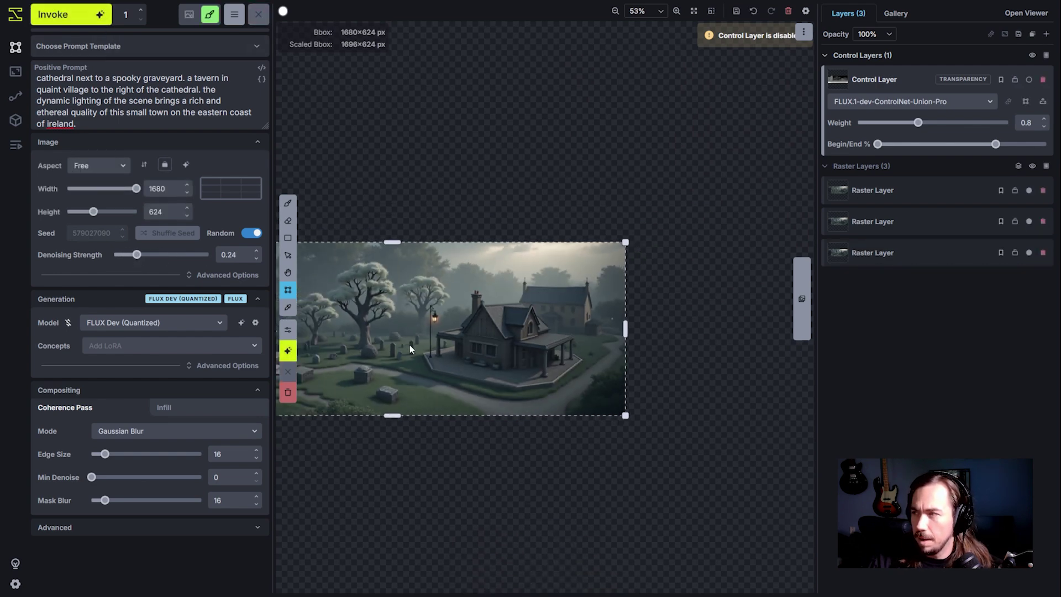
drag(403, 339, 599, 375)
scroll(519, 376, up, 1)
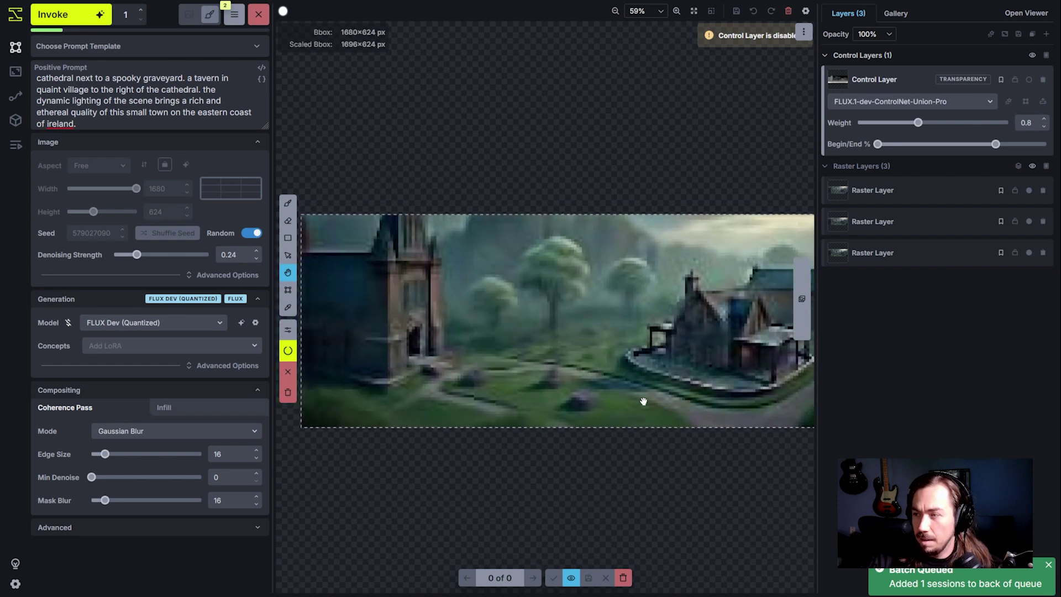
drag(666, 404, 635, 403)
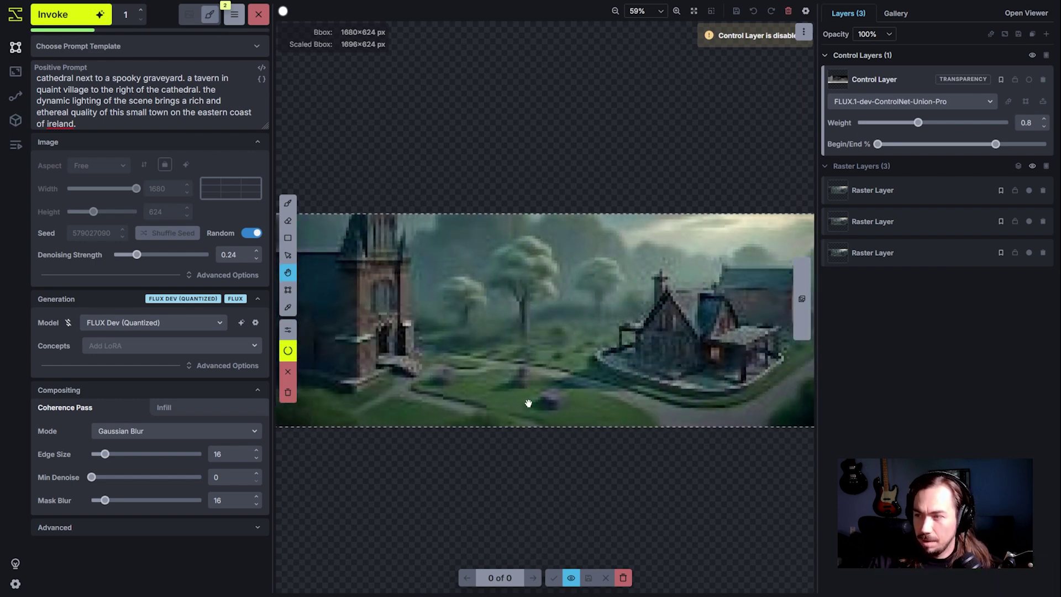
key(c)
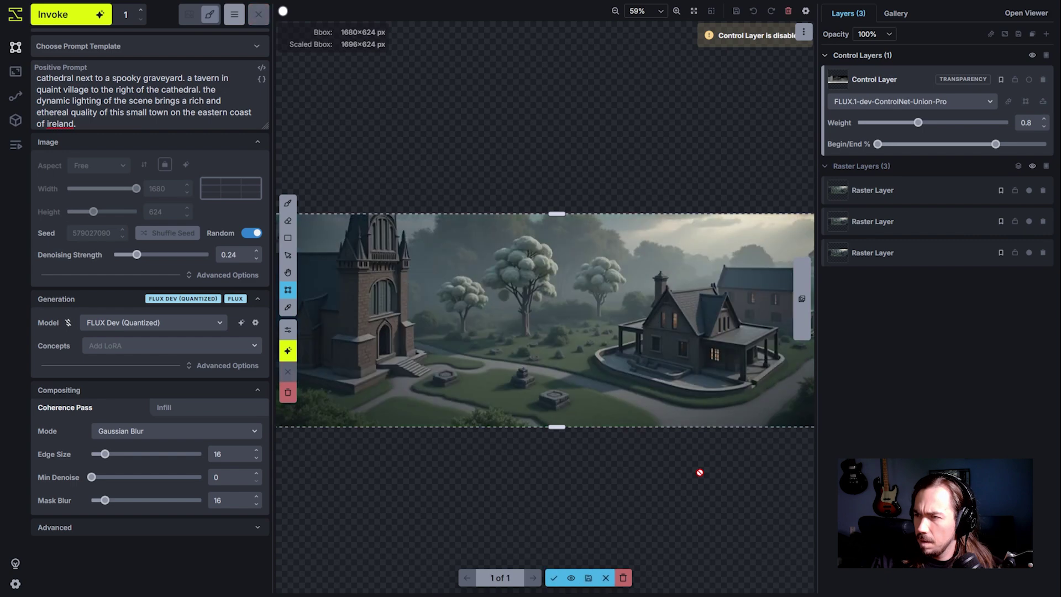
click(623, 577)
Convert the bottommost raster layer into a control layer and delete the old FLUX.1-dev-ControlNet-Union-Pro control layer.
right_click(893, 253)
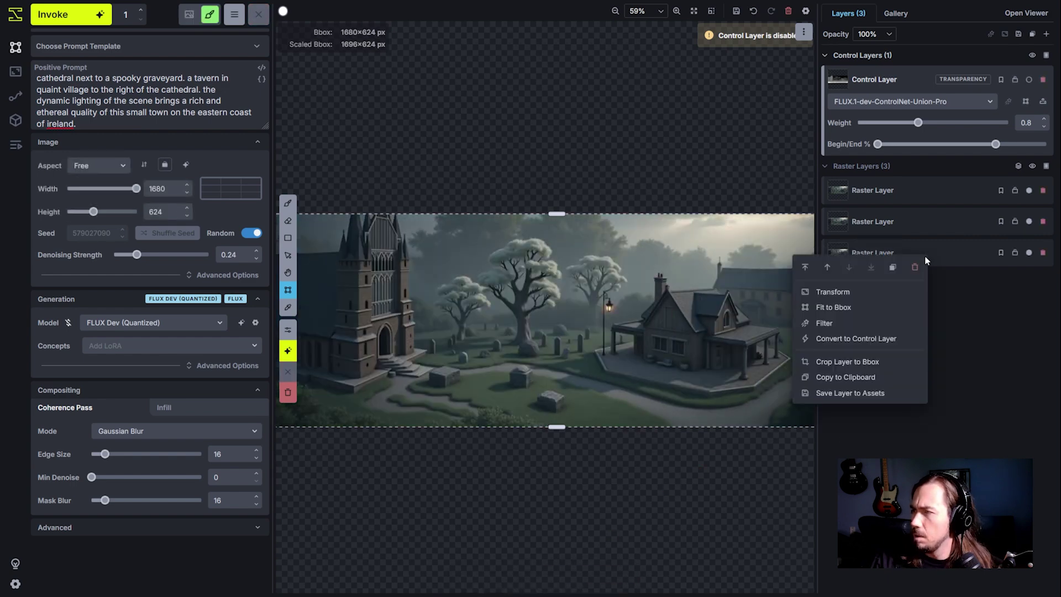
click(857, 335)
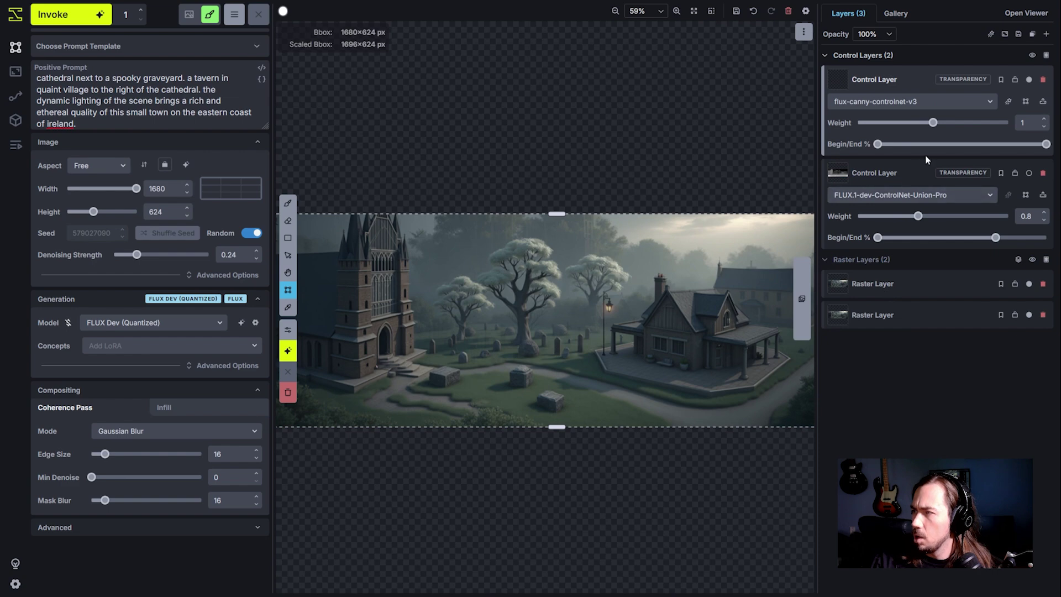
click(1042, 173)
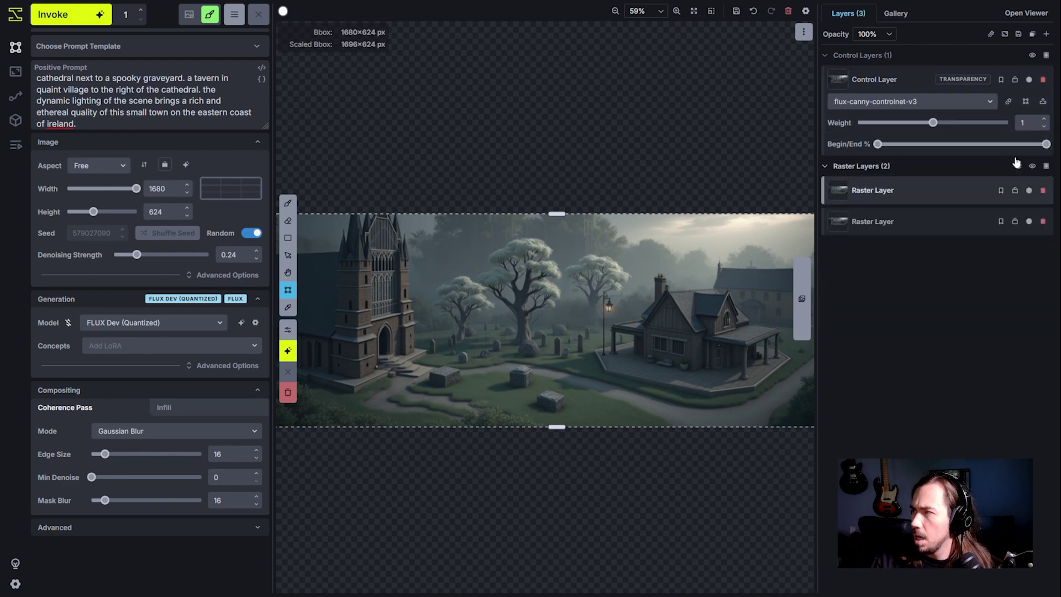
Filter the flux-canny-controlnet-v3 control layer with Canny Edge Detection, low threshold 60 and high threshold about 111, and apply it.
click(1008, 102)
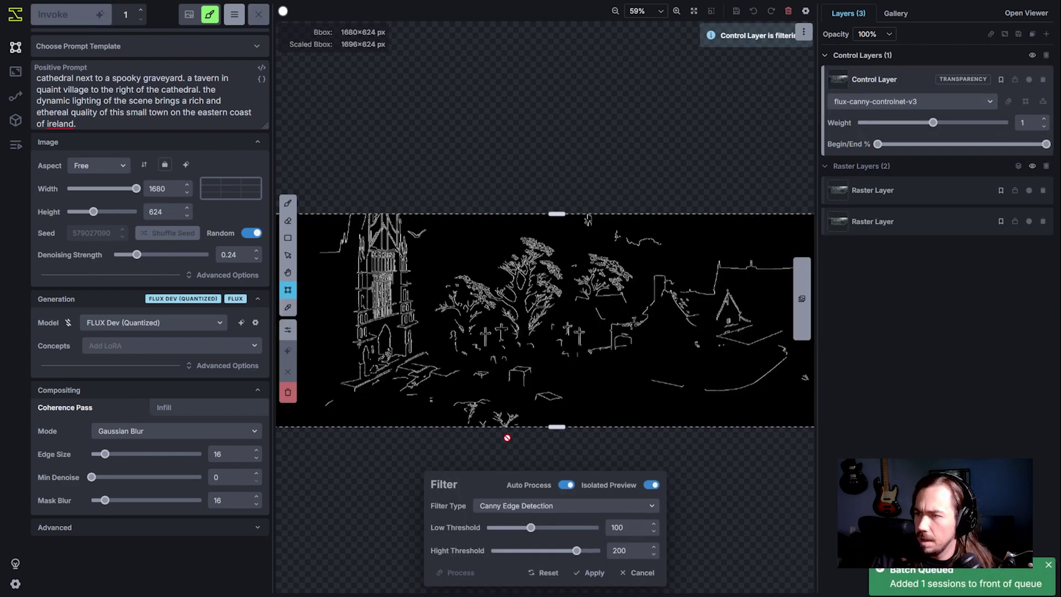
click(513, 528)
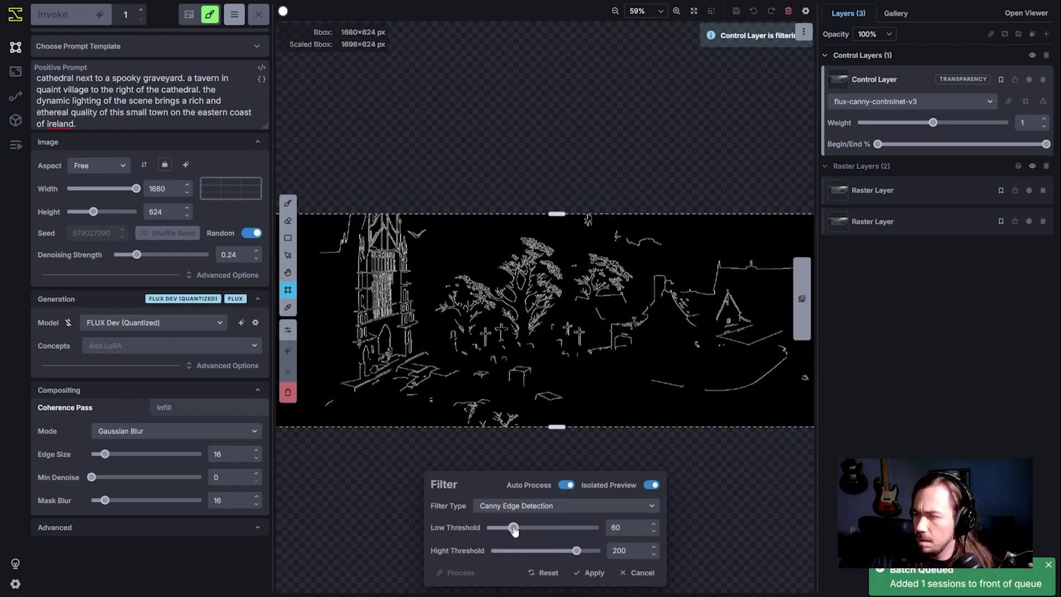
click(539, 551)
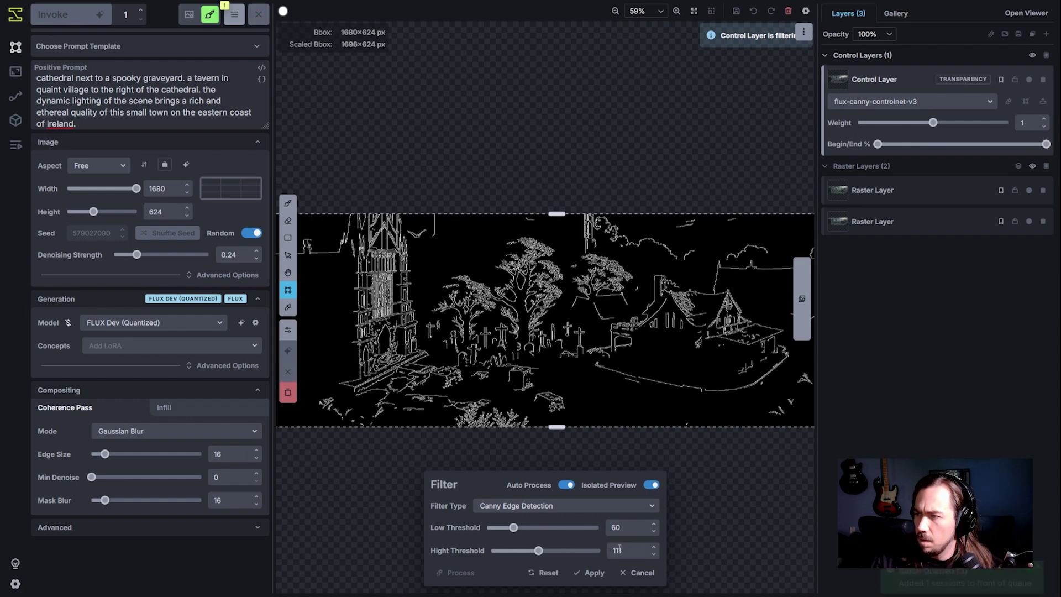
click(598, 573)
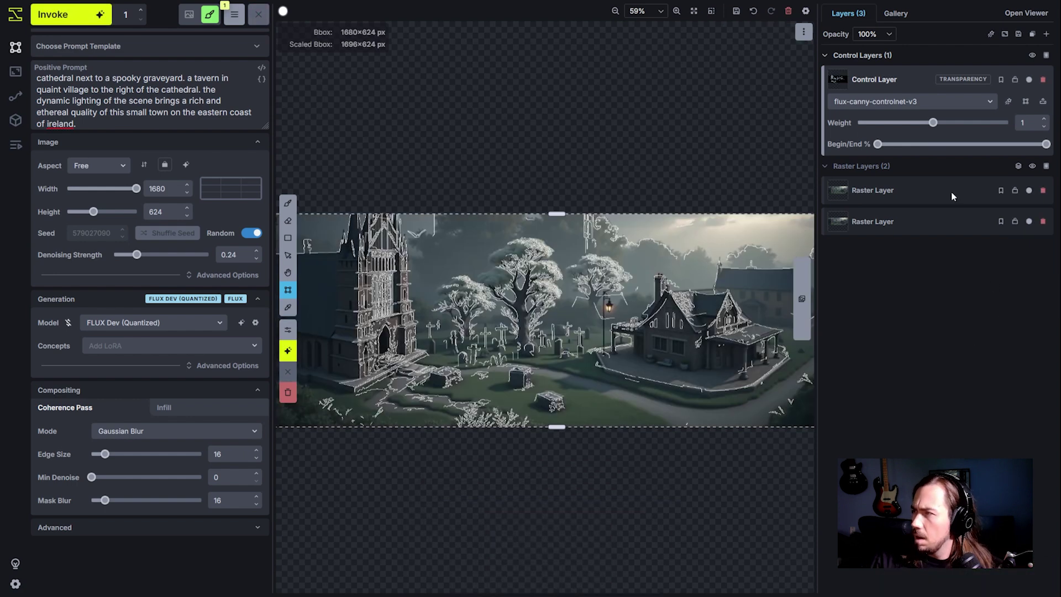
Generate the panorama at denoising strength 0.6 with the canny control layer set to weight 0.7 and ending at 60%.
drag(933, 123, 910, 123)
drag(1046, 144, 980, 145)
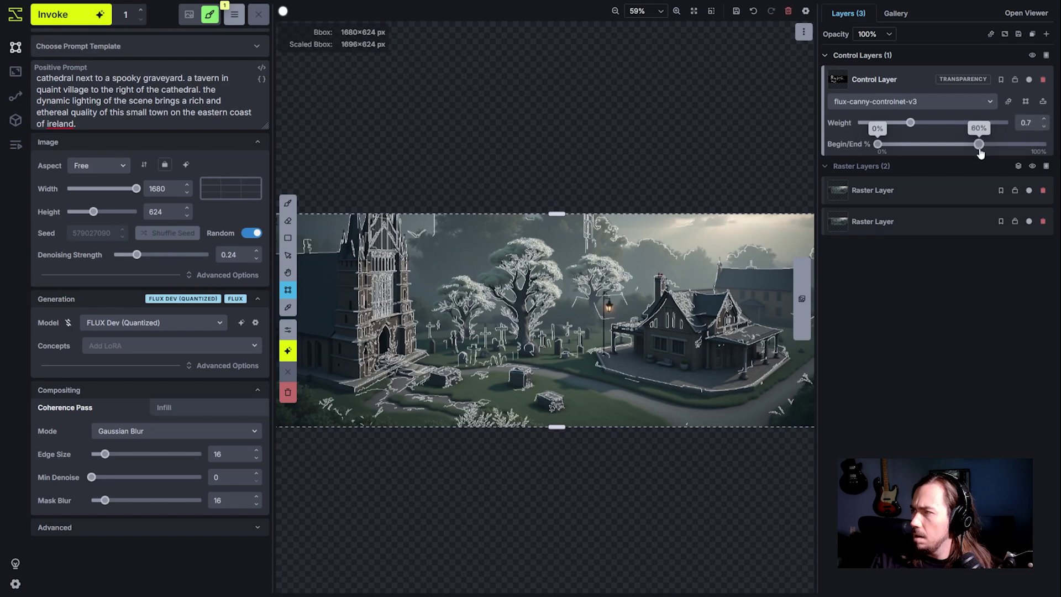
drag(137, 255, 171, 255)
click(70, 15)
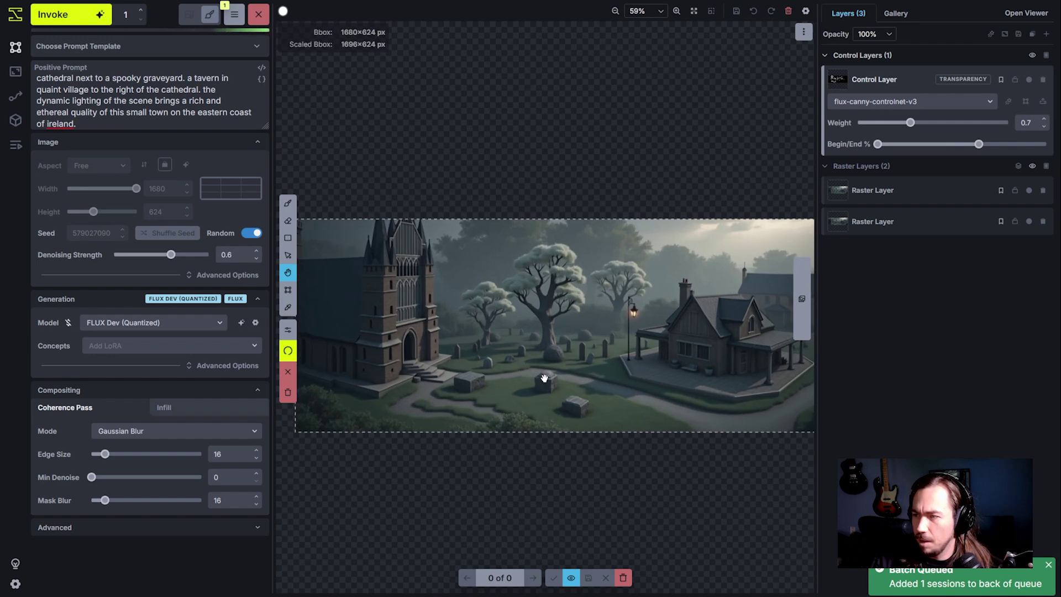
Watch the canny-guided panorama render, examining how the cathedral, graveyard and village buildings take shape.
scroll(545, 379, up, 3)
key(c)
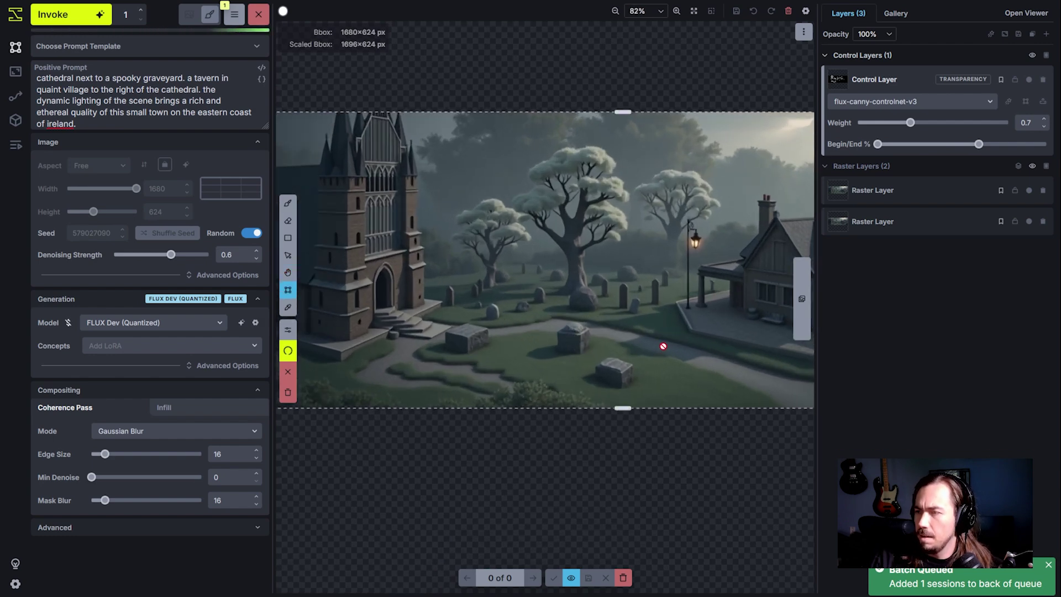
scroll(663, 346, down, 2)
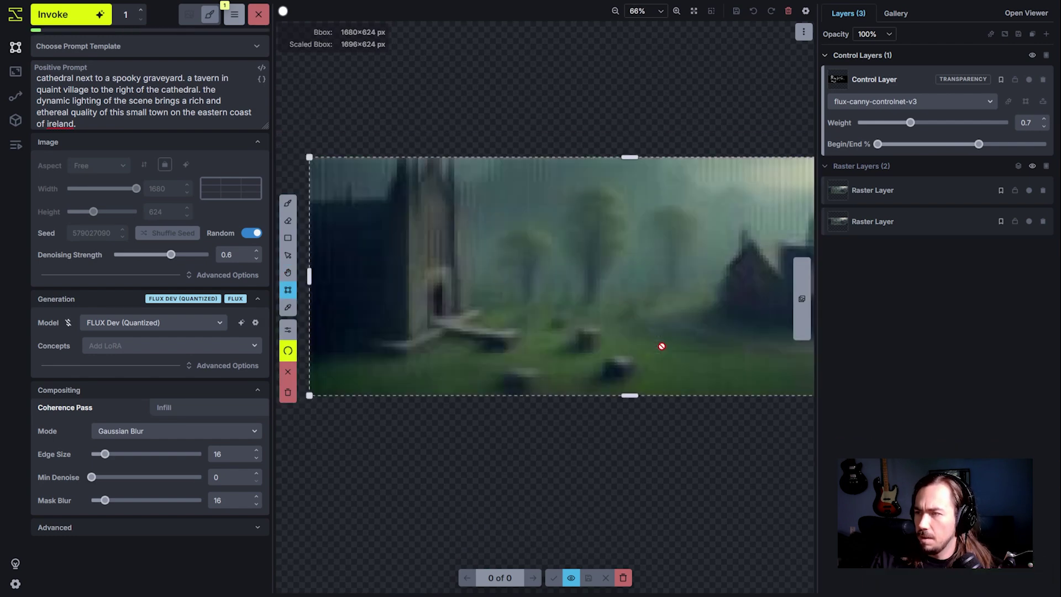
scroll(661, 346, up, 2)
scroll(662, 346, down, 2)
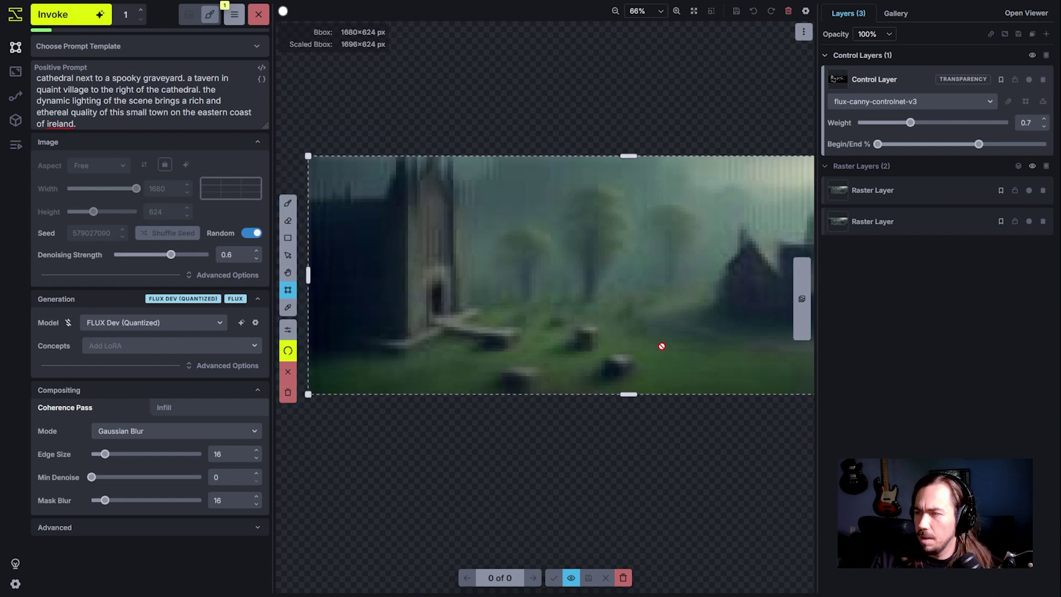
key(h)
mouse_move(661, 346)
mouse_down()
mouse_move(543, 348)
mouse_move(643, 348)
mouse_up()
key(c)
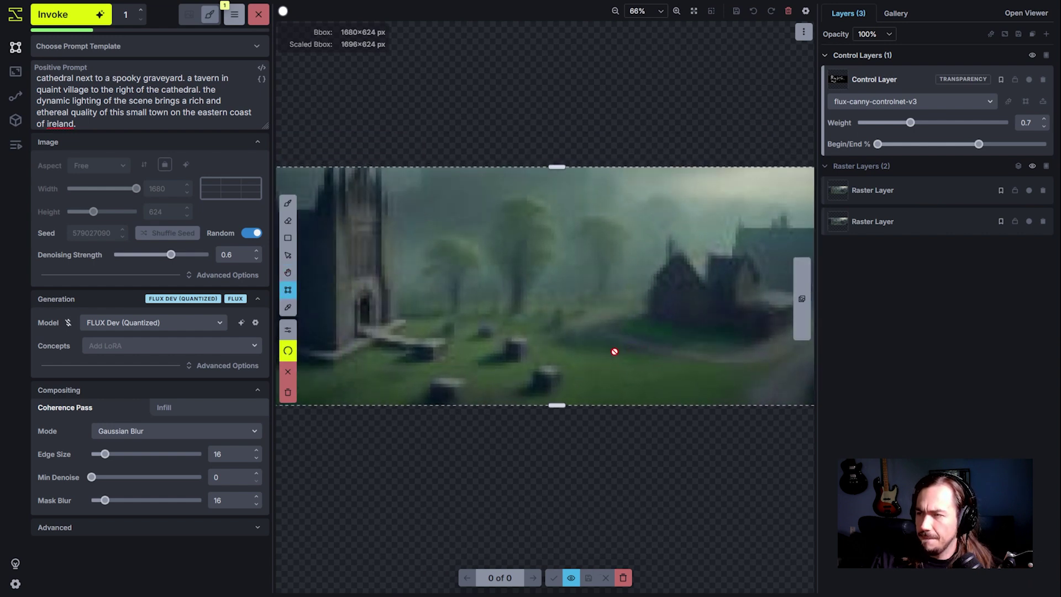
scroll(577, 353, up, 1)
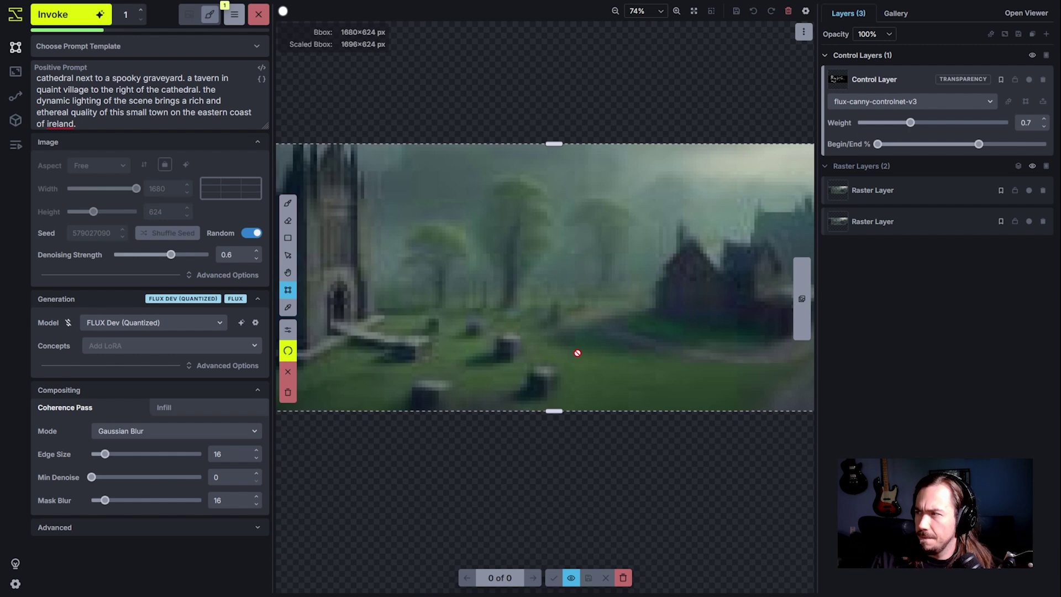
scroll(491, 345, down, 2)
key(h)
drag(498, 348, 599, 351)
key(c)
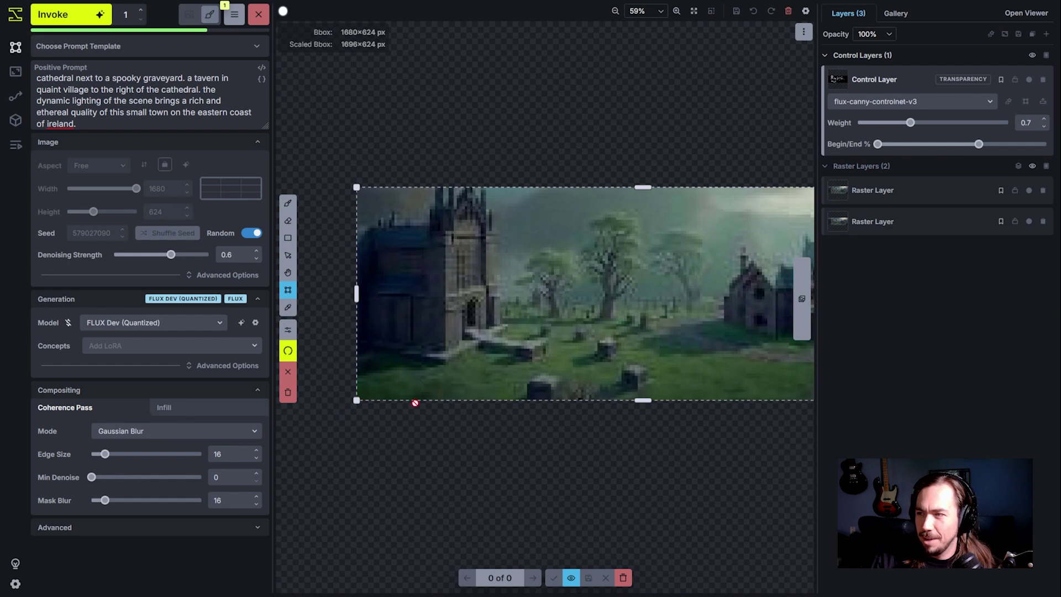
key(h)
drag(611, 366, 534, 375)
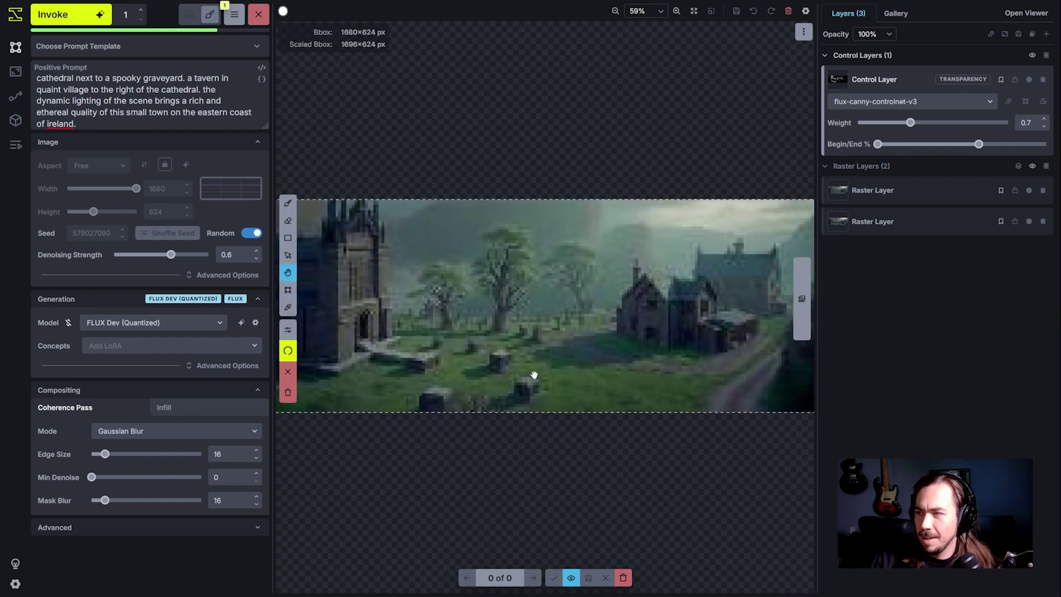
scroll(528, 380, up, 2)
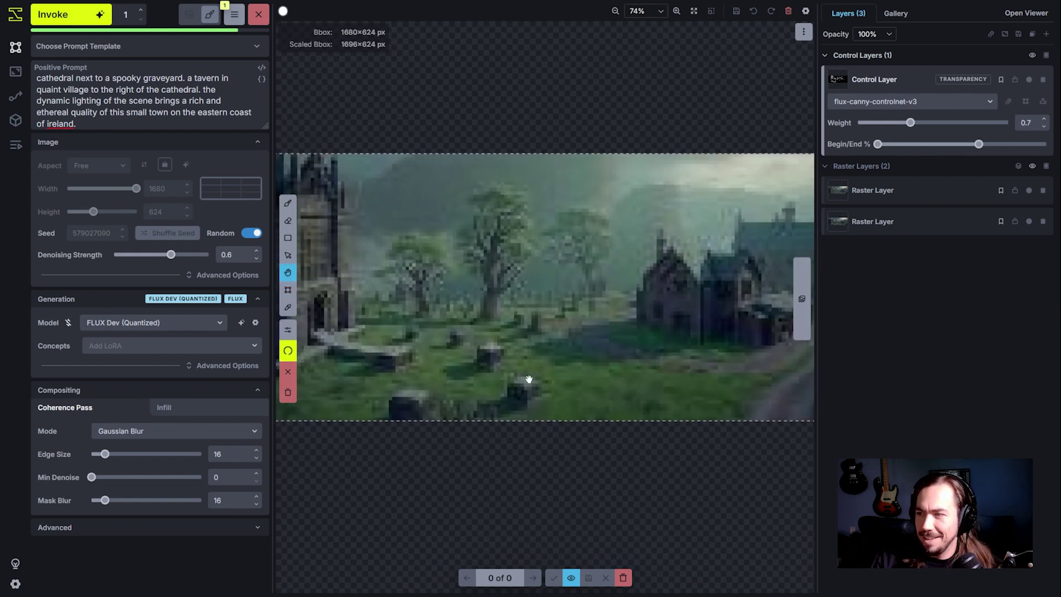
scroll(528, 381, down, 1)
scroll(522, 378, up, 1)
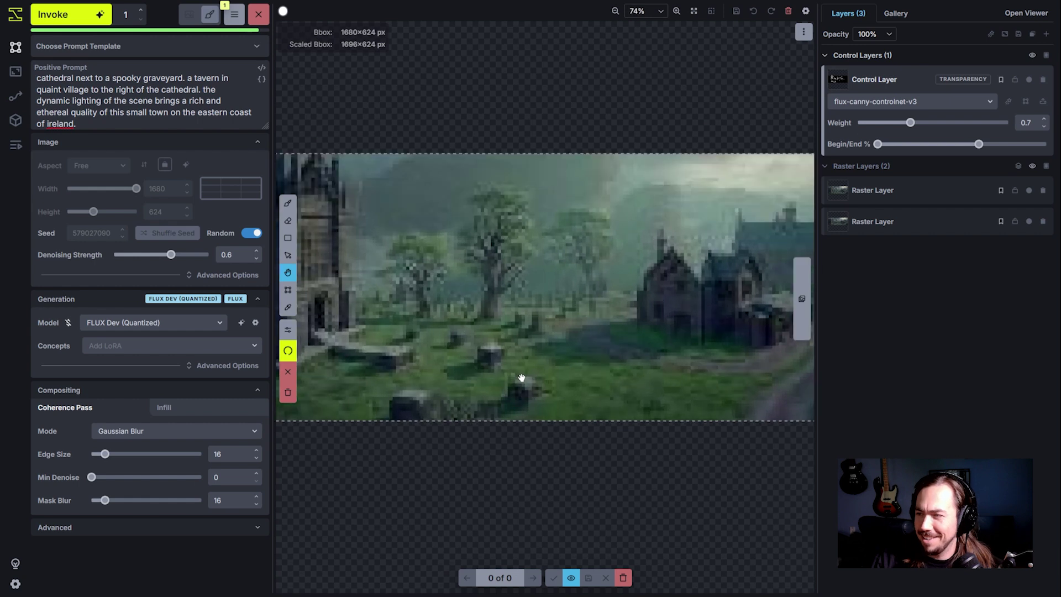
scroll(594, 339, up, 1)
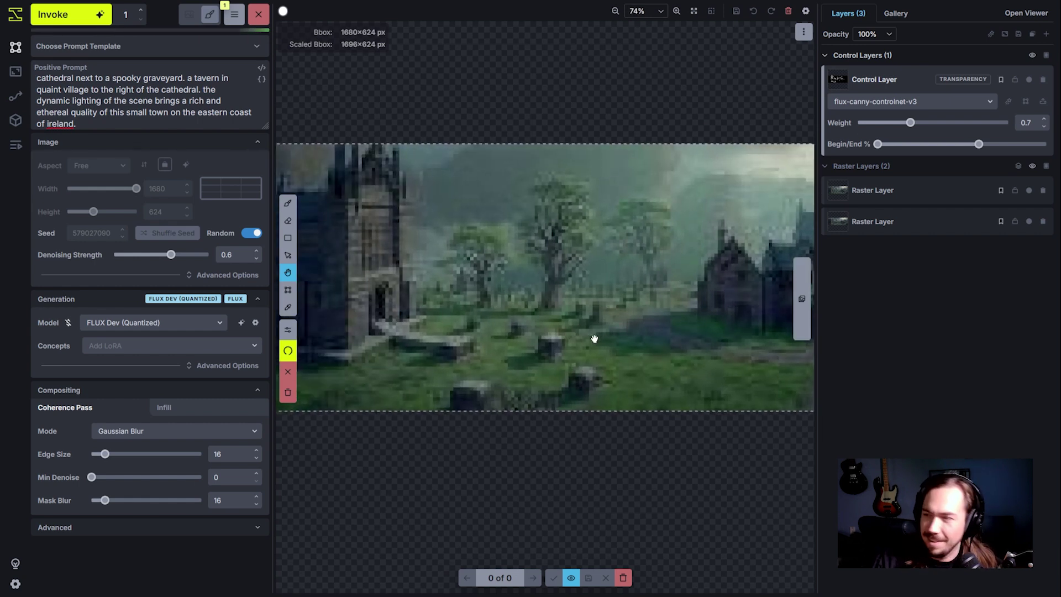
scroll(602, 348, down, 1)
scroll(597, 361, down, 1)
scroll(607, 360, down, 1)
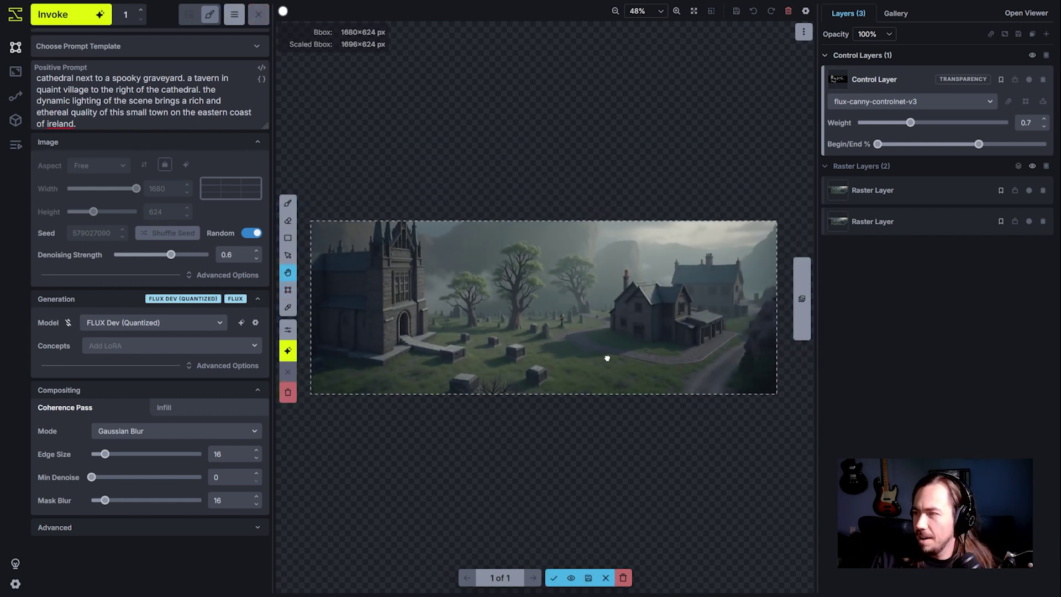
Inspect the staged panorama, accept it as a new raster layer and disable the canny control layer.
key(h)
scroll(500, 358, up, 1)
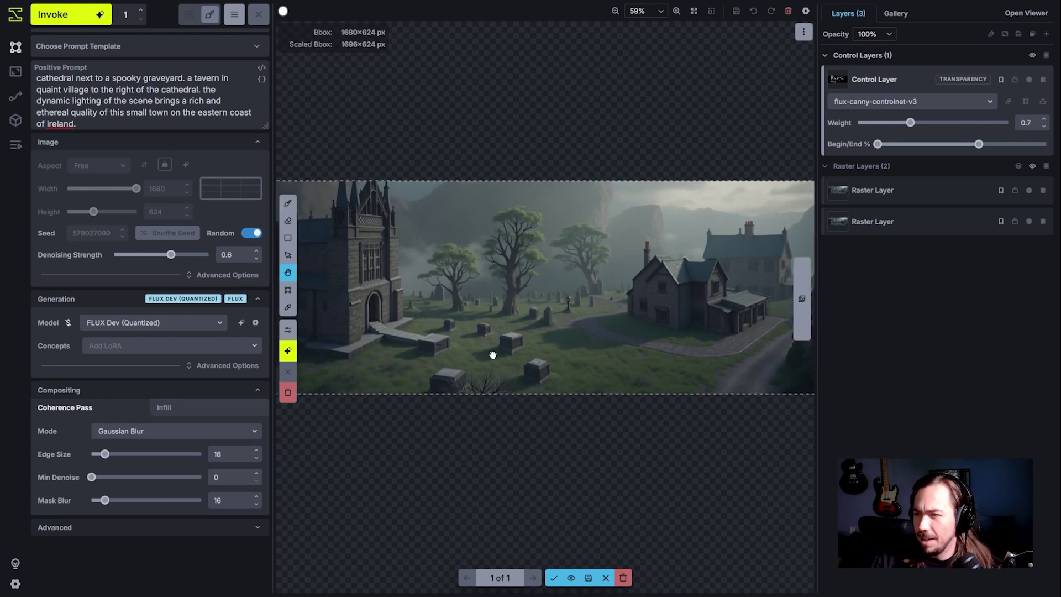
key(c)
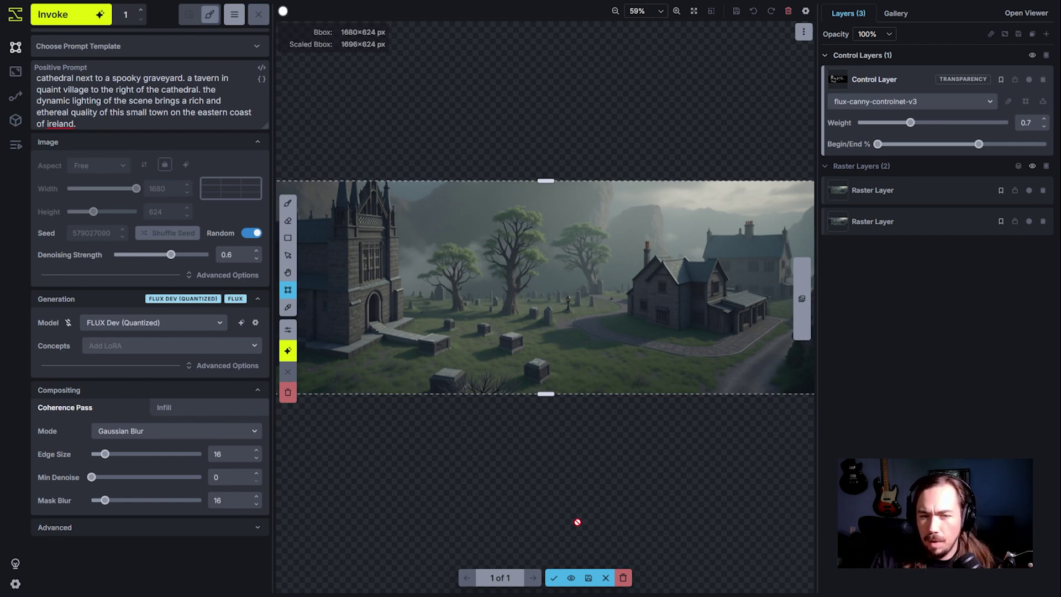
click(554, 577)
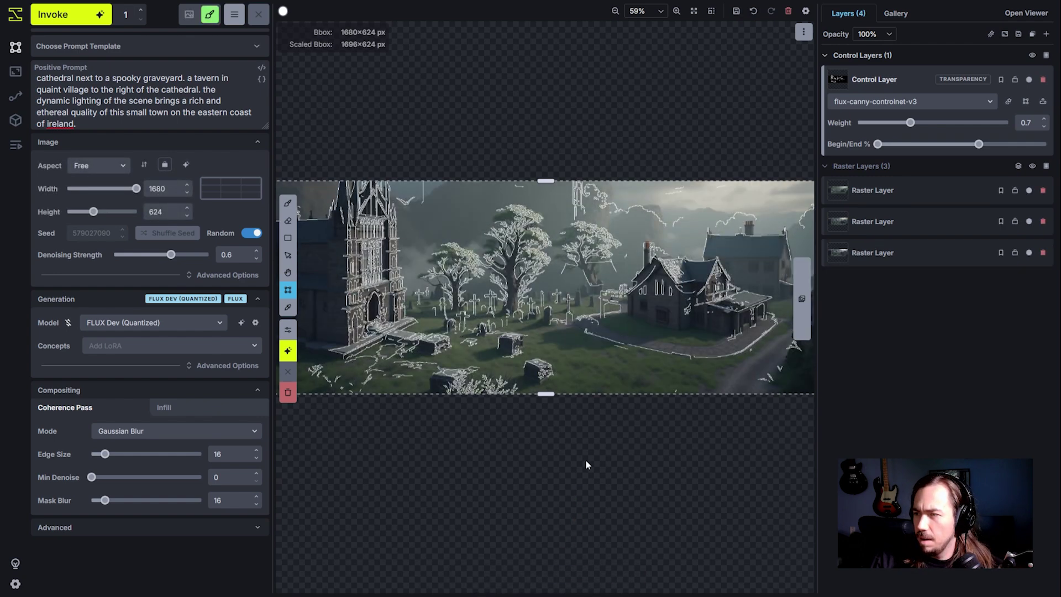
click(1030, 80)
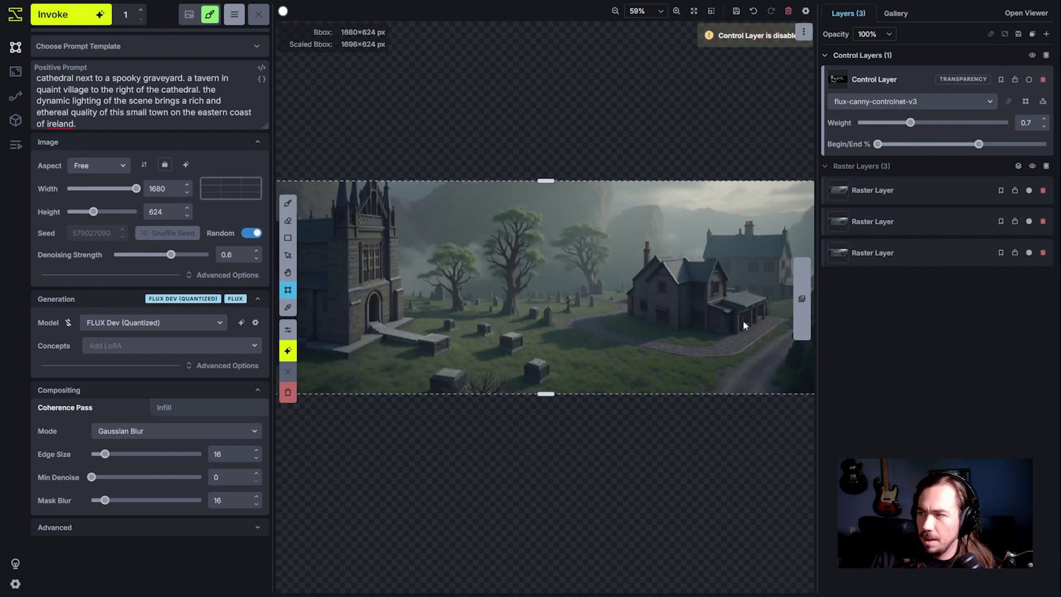
Replace the positive prompt with "i cant think of what this image is. surprise me" and delete the canny control layer.
scroll(743, 321, down, 3)
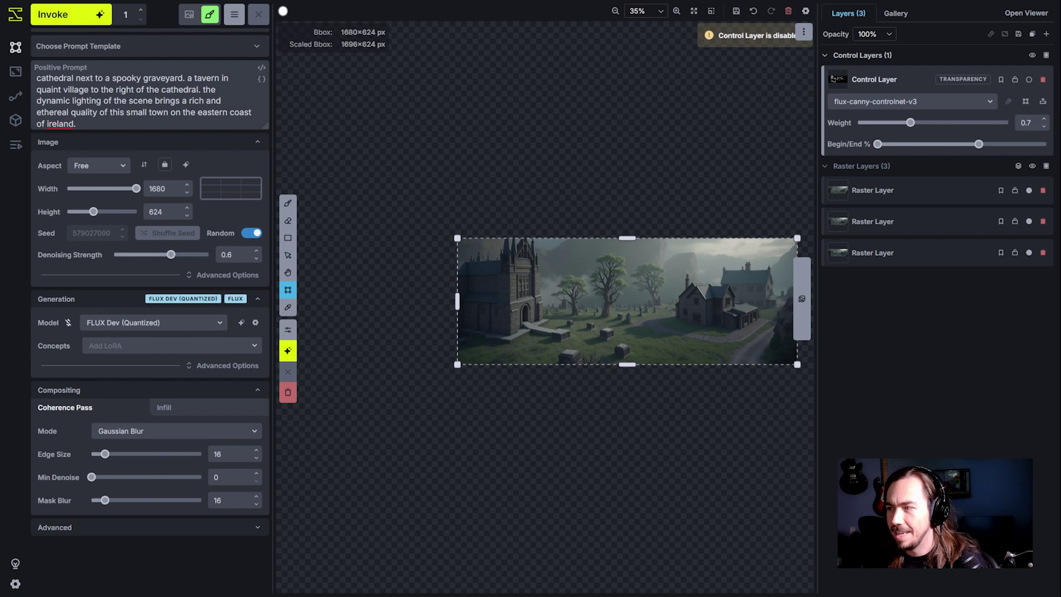
drag(76, 124, 19, 109)
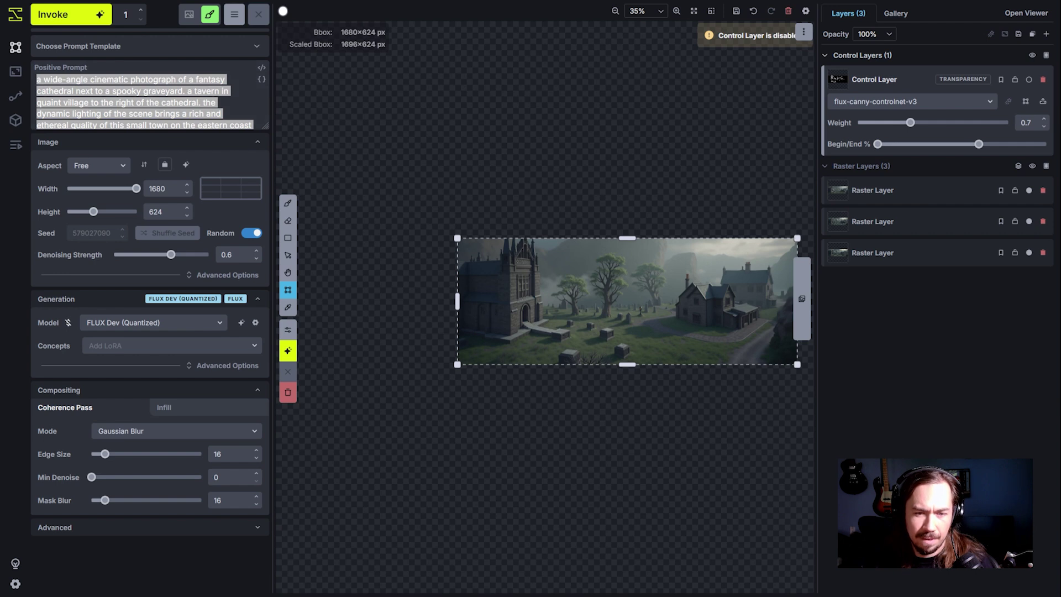
click(258, 142)
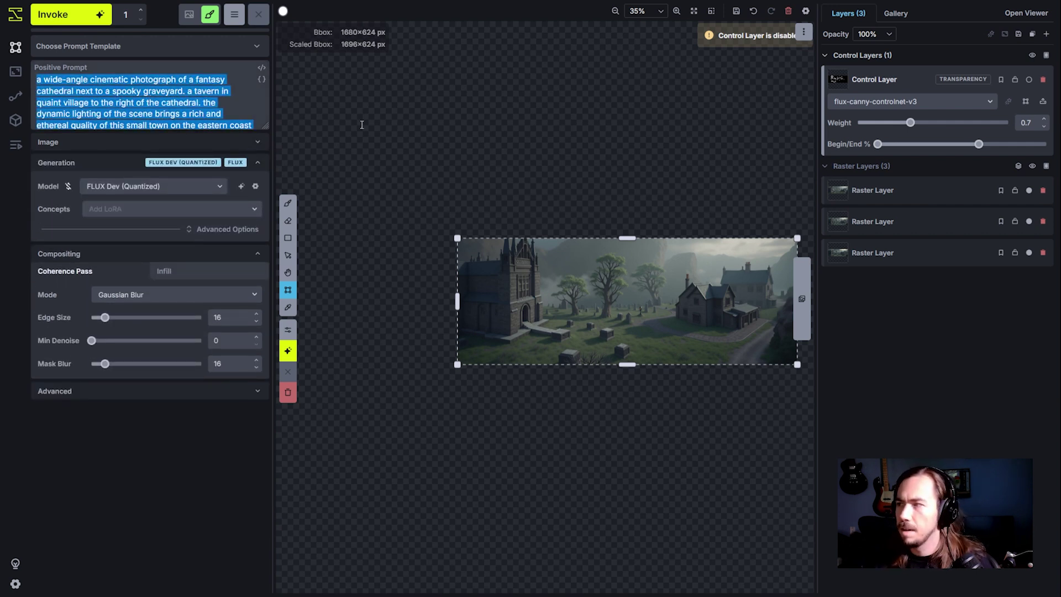
text(i cant think of what this image is. surprise me)
click(1043, 79)
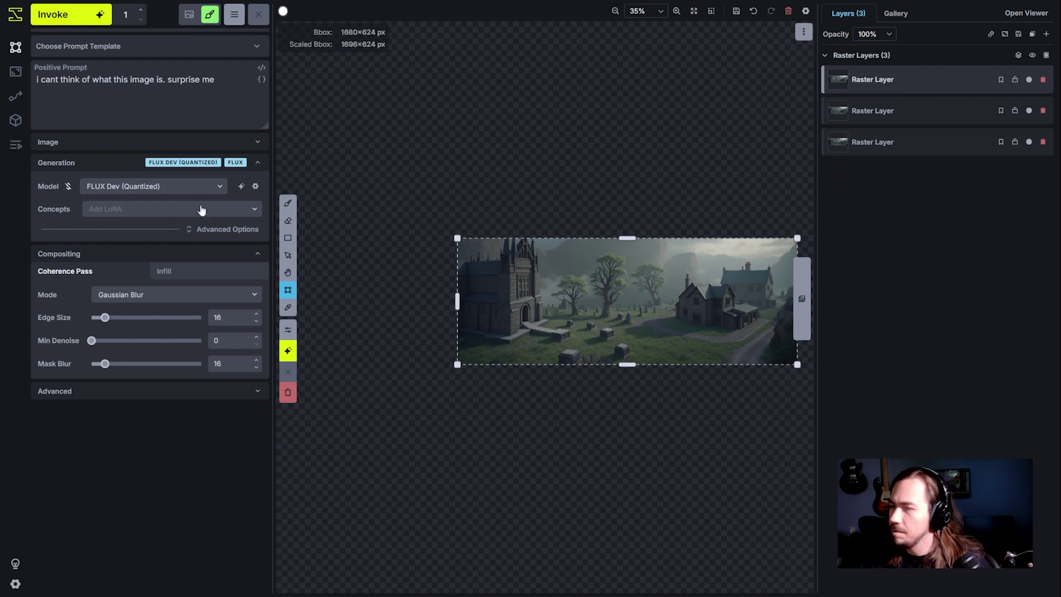
Set the denoising strength to 0.7 and generate the panorama without any control layer.
click(137, 257)
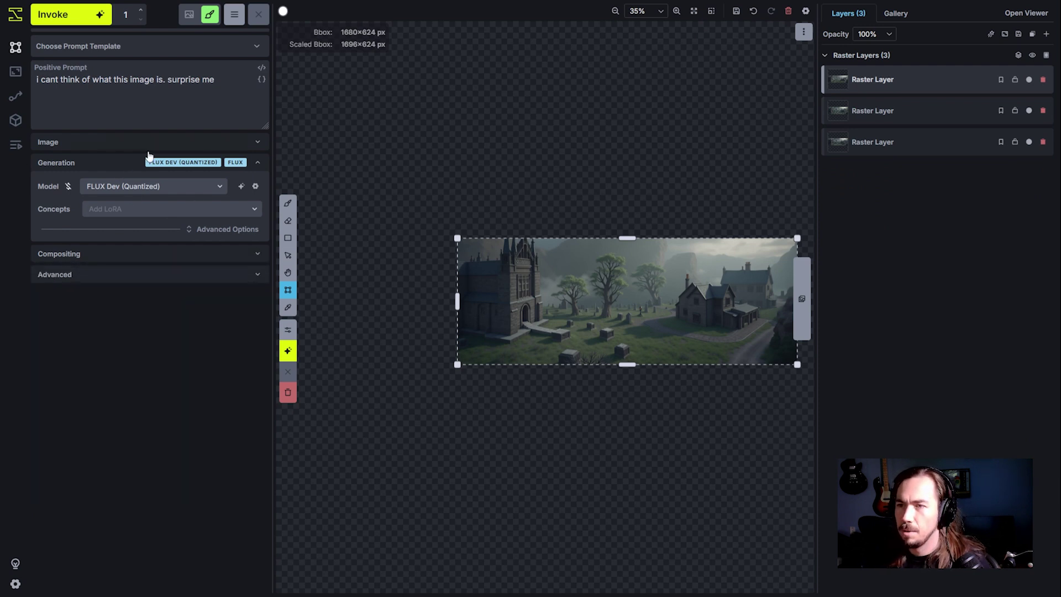
click(165, 143)
drag(177, 259, 181, 257)
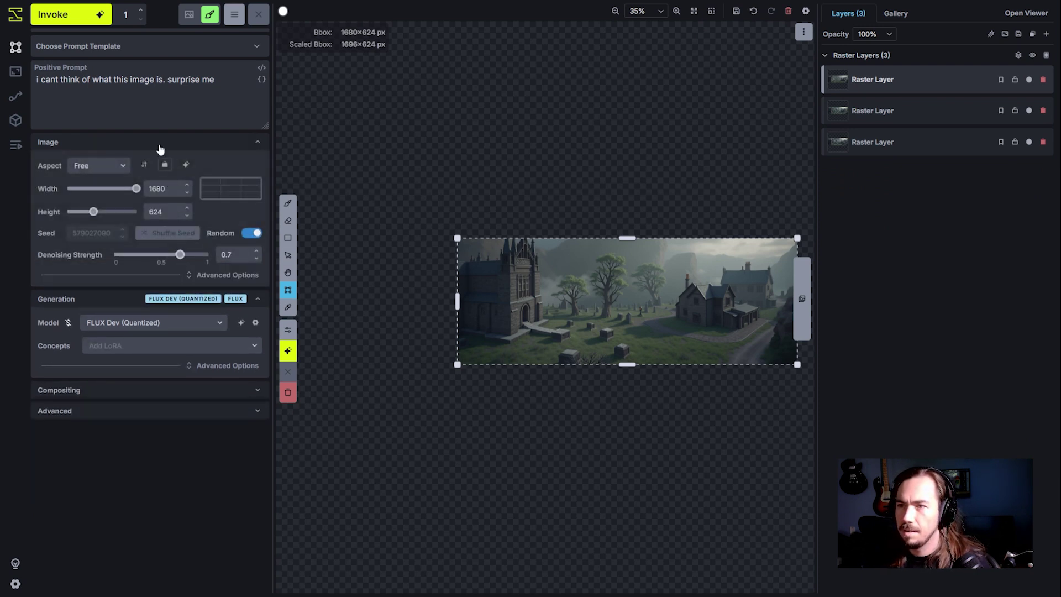
click(82, 15)
Watch the panorama render without control, examining how far its composition departs from the cathedral and graveyard scene.
drag(611, 450, 524, 451)
scroll(520, 420, up, 3)
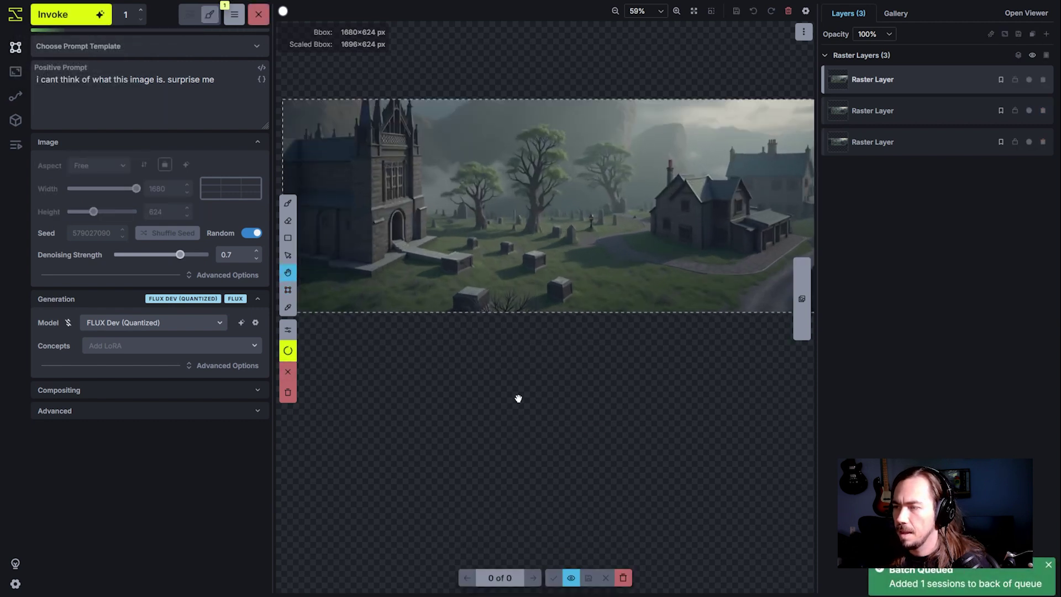
scroll(526, 420, down, 2)
key(shift+t)
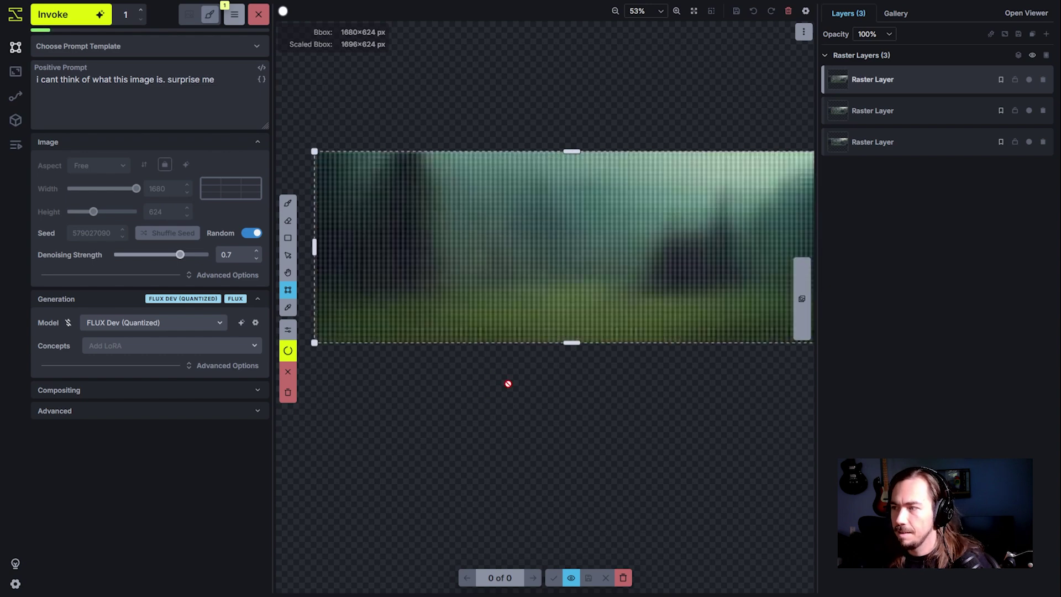
scroll(508, 384, up, 2)
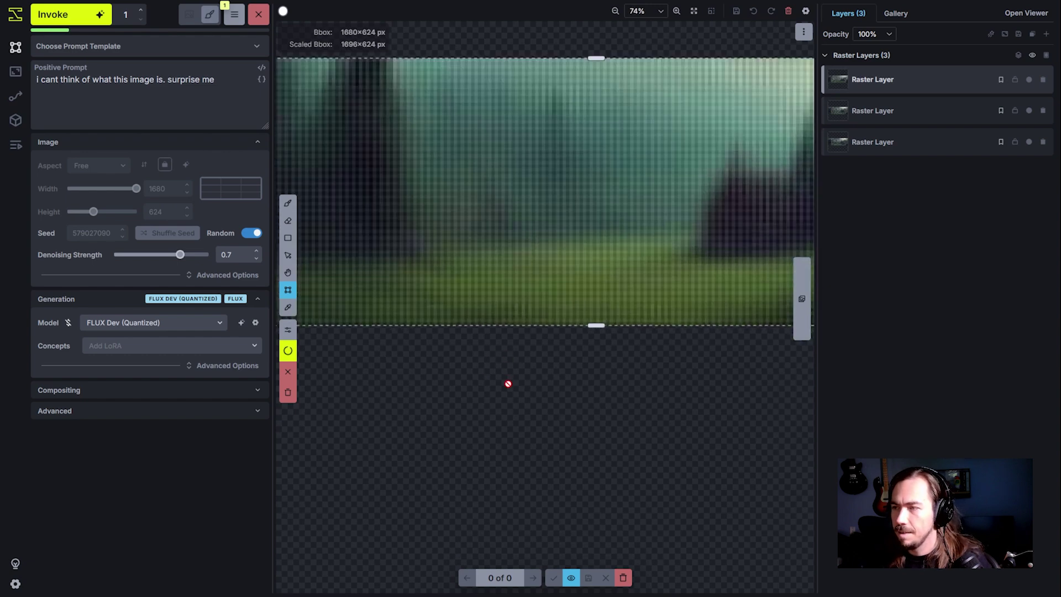
scroll(514, 342, down, 3)
scroll(500, 227, up, 2)
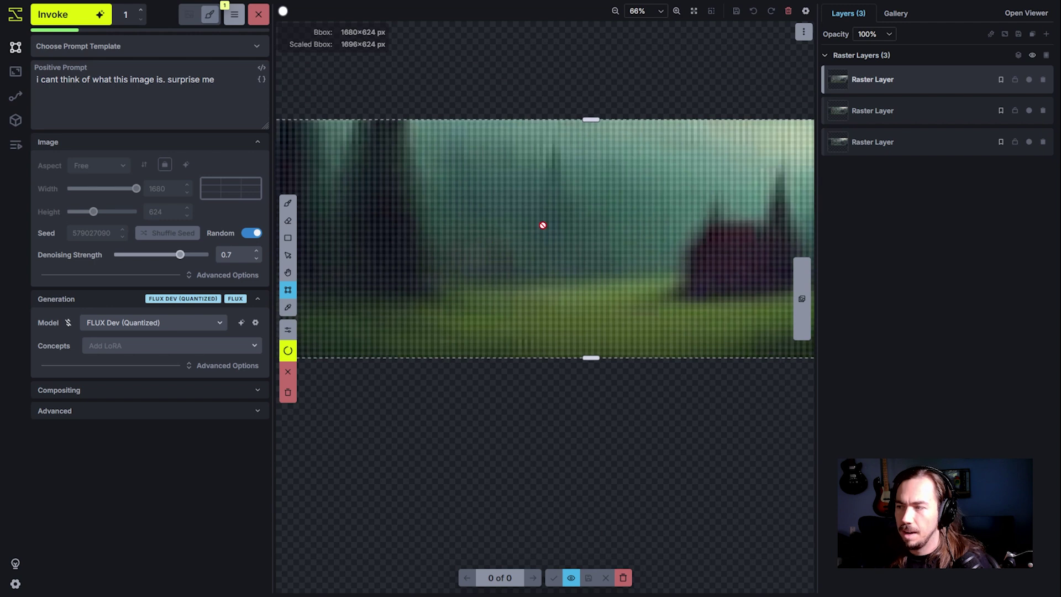
scroll(564, 227, down, 3)
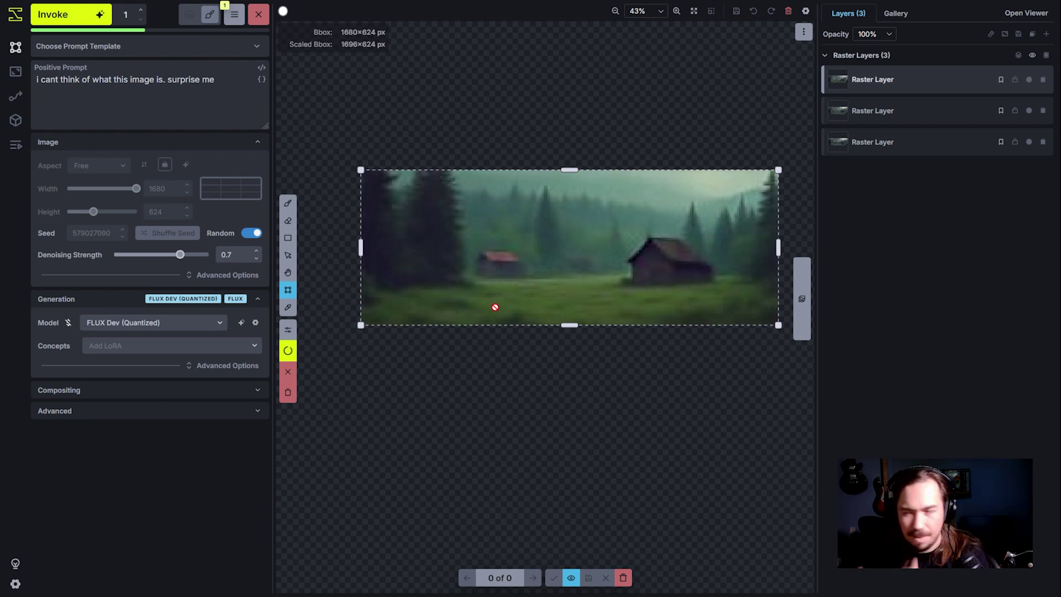
scroll(495, 307, up, 3)
key(space)
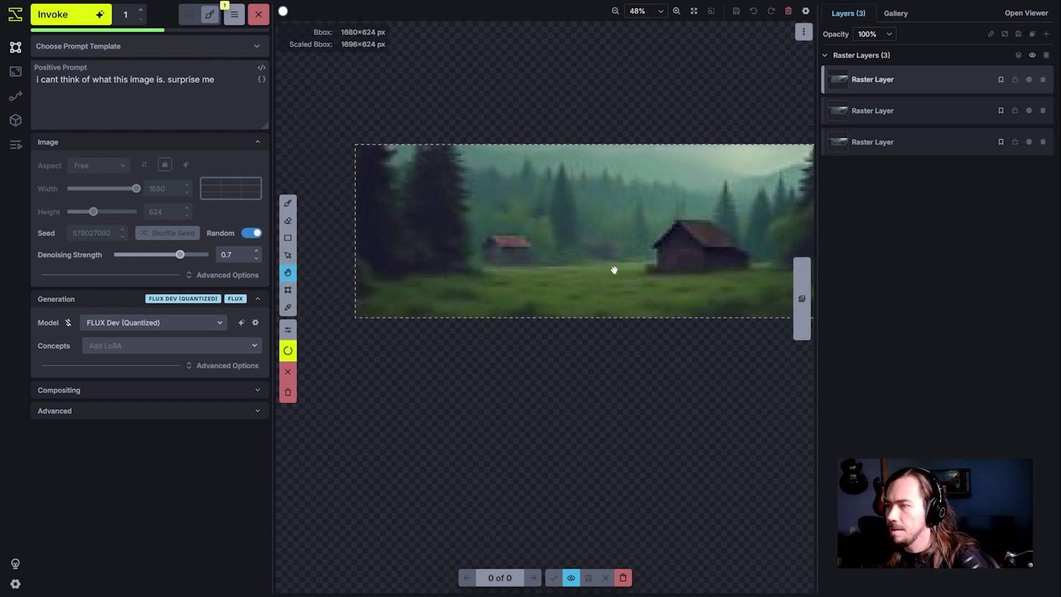
scroll(531, 293, up, 1)
drag(614, 269, 571, 302)
scroll(536, 289, down, 1)
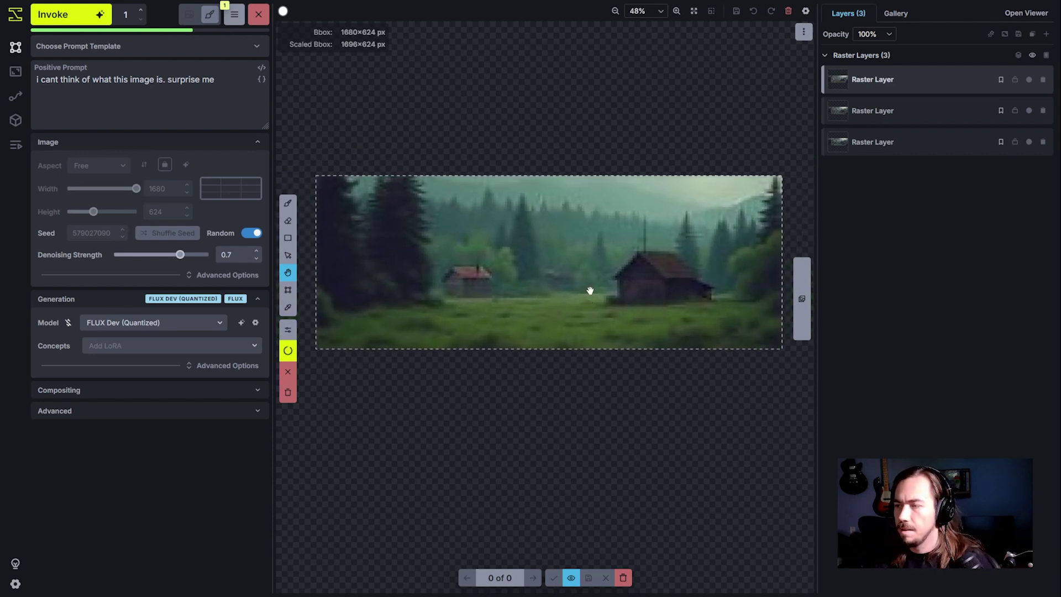
key(c)
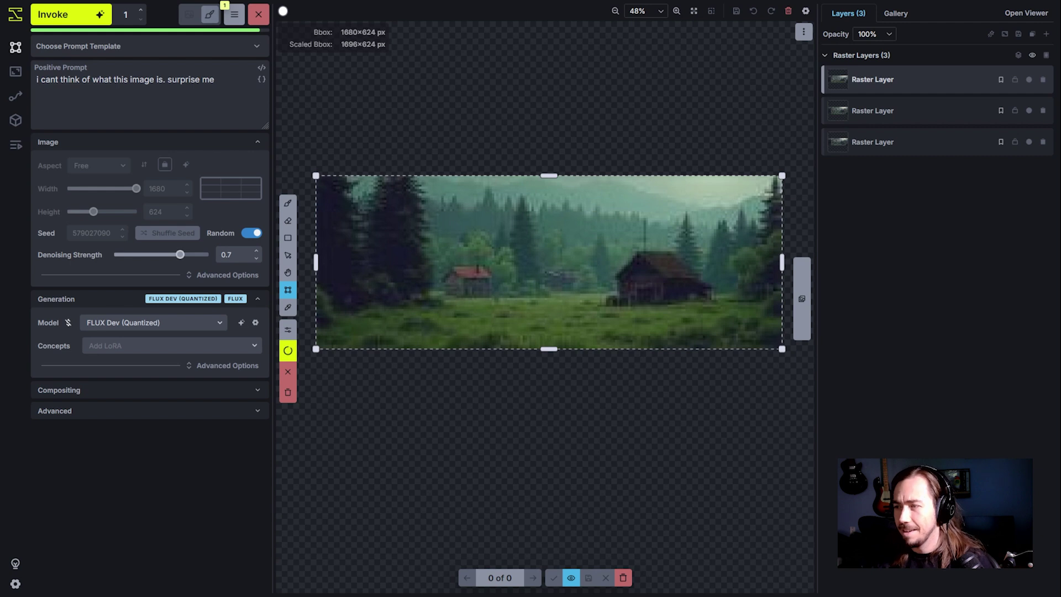
key(h)
drag(581, 390, 606, 413)
Inspect the staged result of the vague prompt up close, examining the buildings, tree line and meadow.
scroll(533, 442, up, 3)
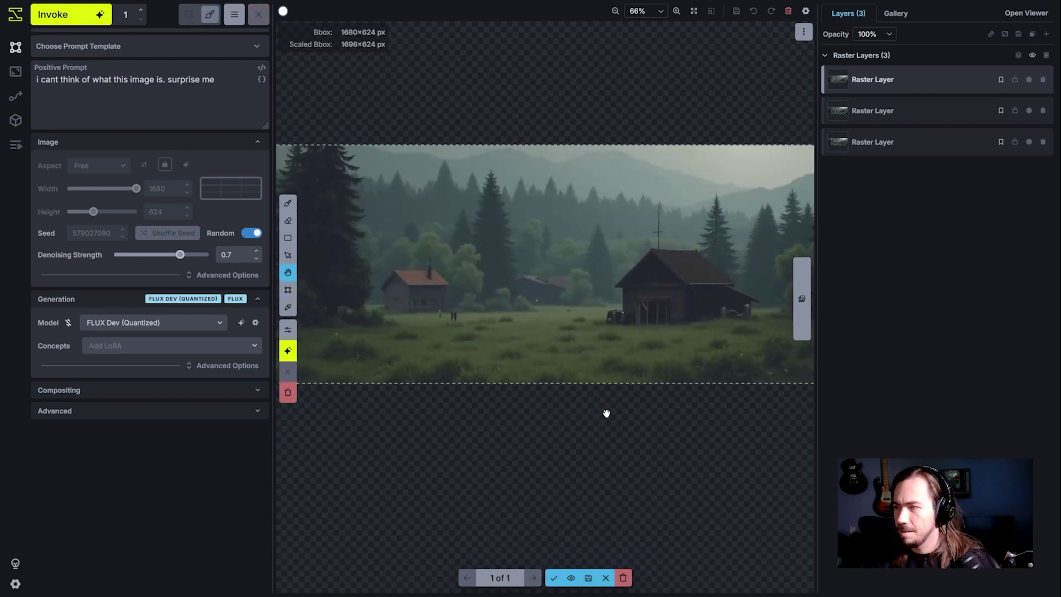
scroll(606, 429, down, 5)
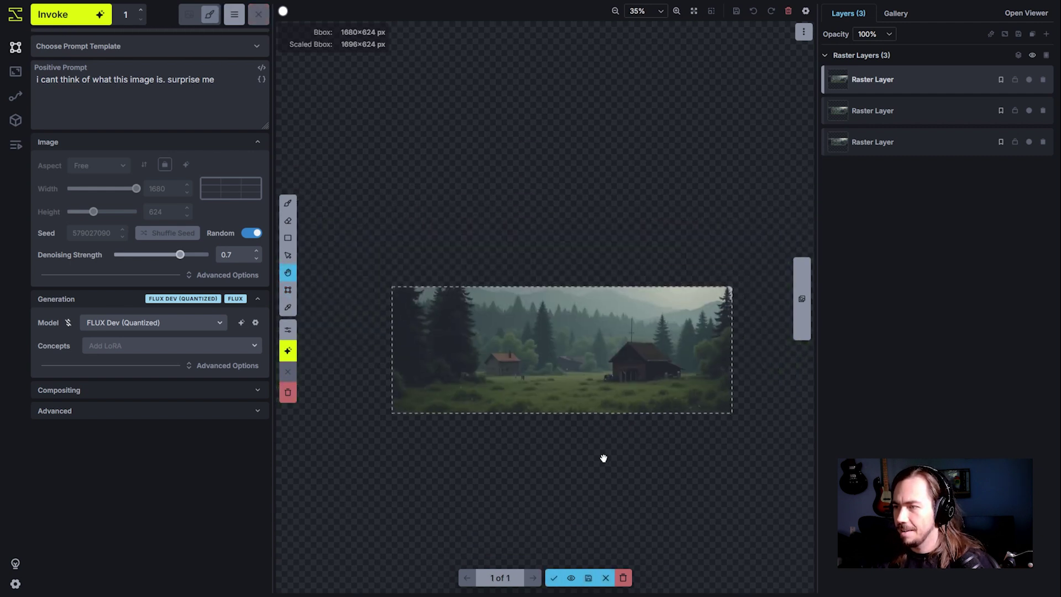
drag(603, 458, 604, 401)
scroll(605, 400, up, 3)
drag(617, 360, 599, 380)
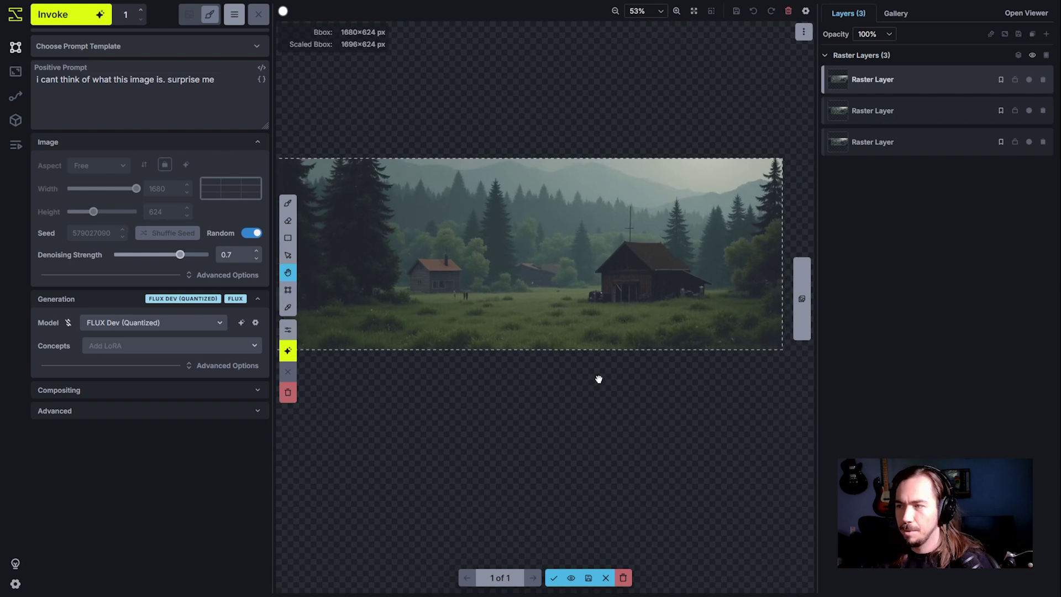
scroll(599, 293, up, 4)
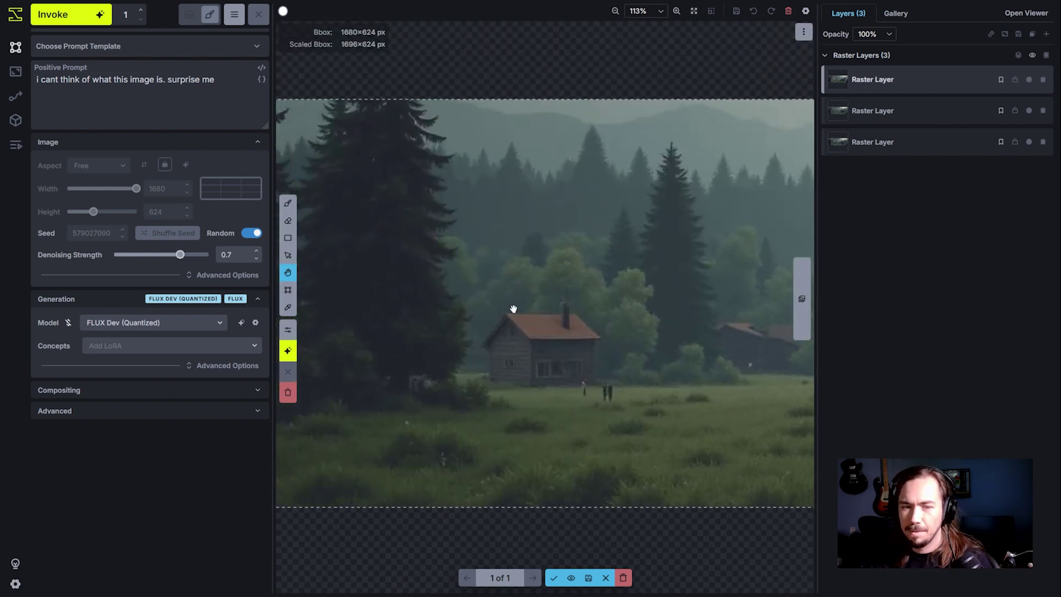
drag(514, 309, 440, 343)
scroll(653, 332, down, 4)
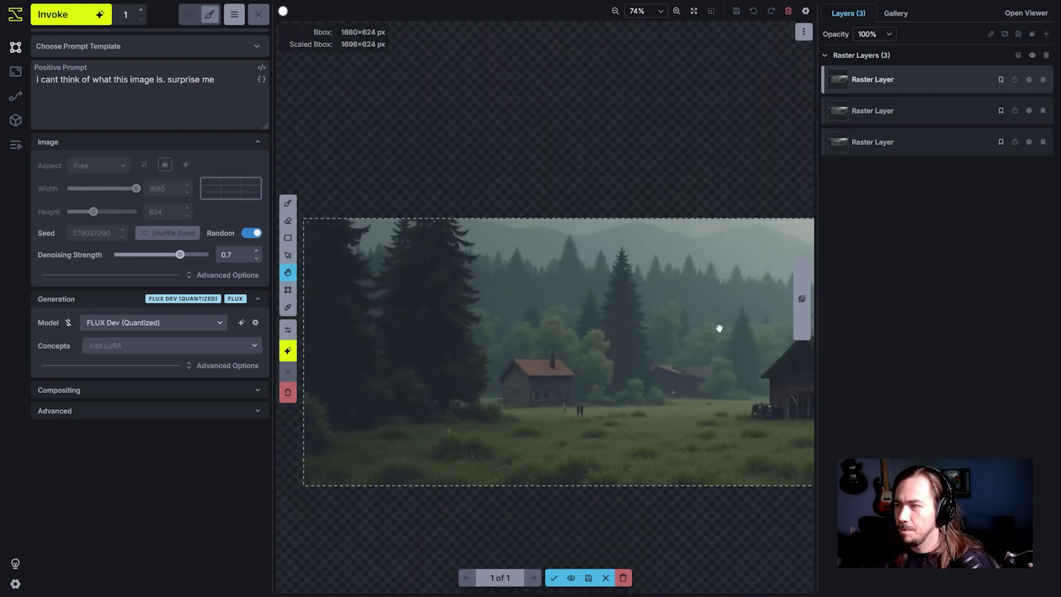
drag(719, 329, 763, 313)
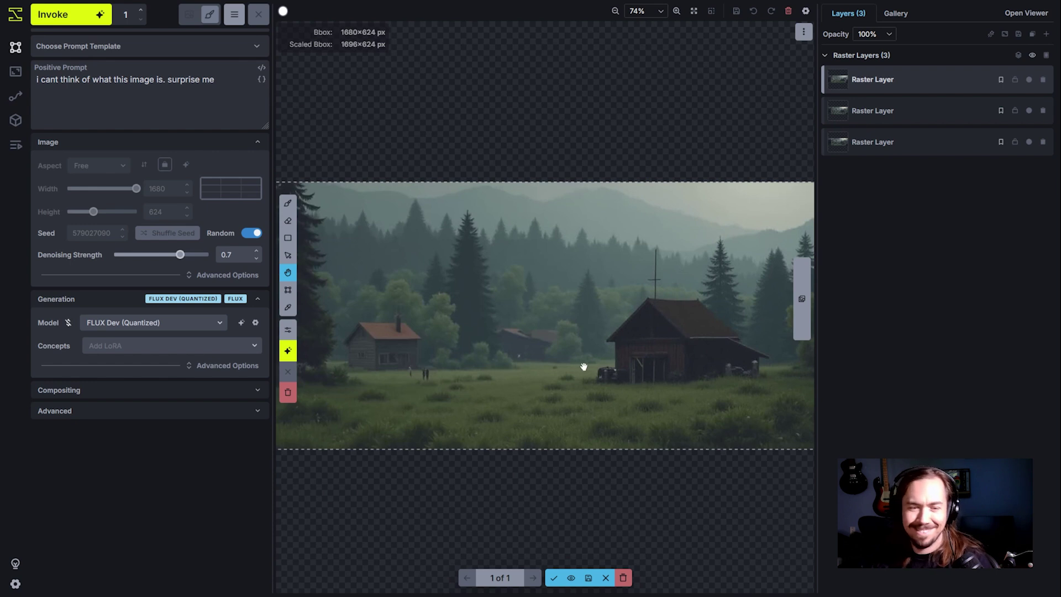
scroll(584, 367, down, 3)
drag(561, 356, 616, 325)
Lower the denoising strength to 0.3 and generate the panorama again with the same vague prompt.
click(288, 290)
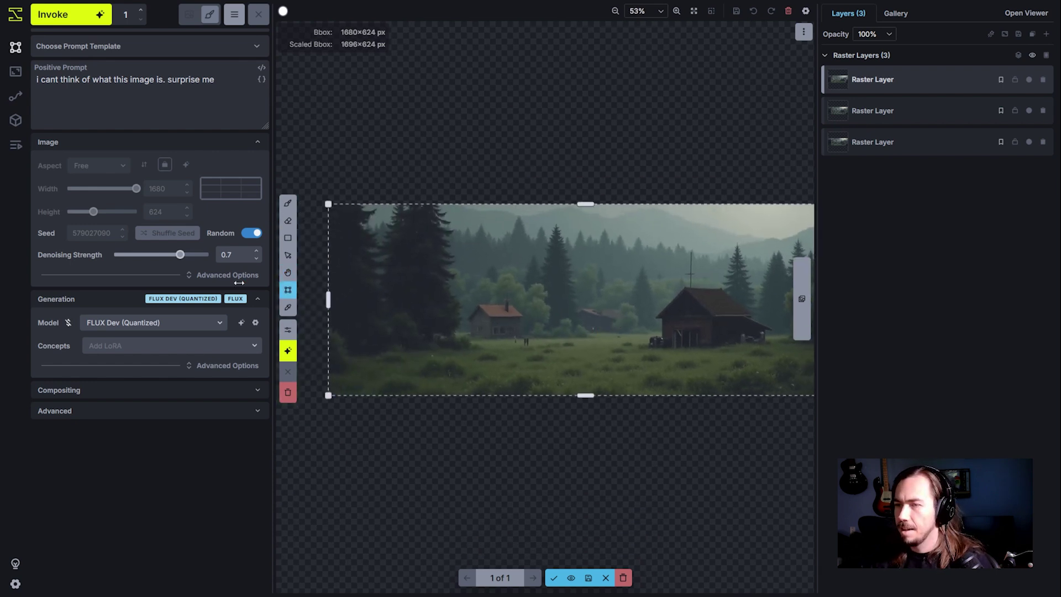
drag(180, 254, 134, 257)
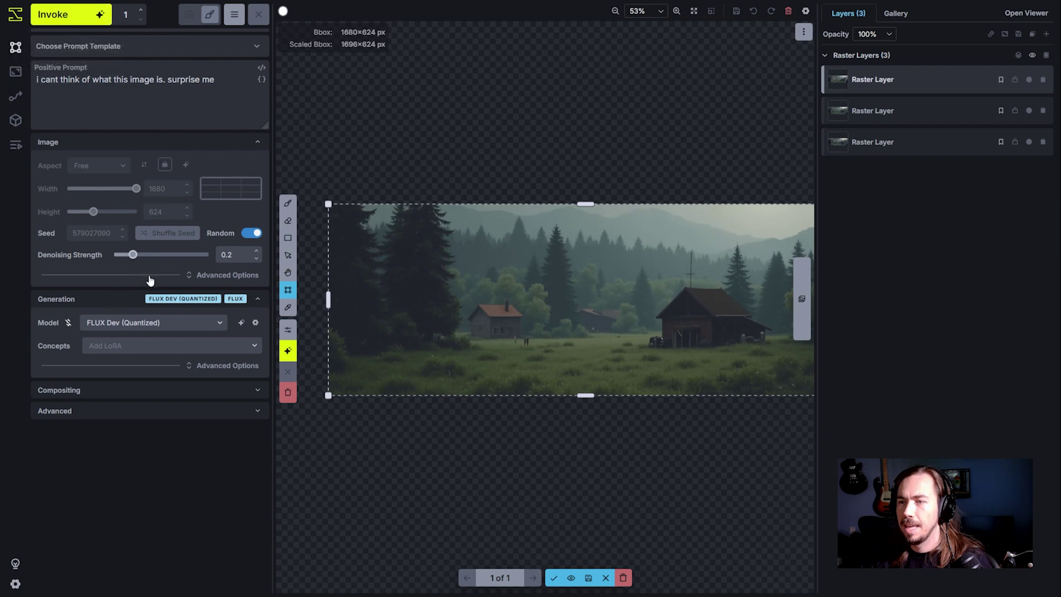
click(142, 255)
click(80, 21)
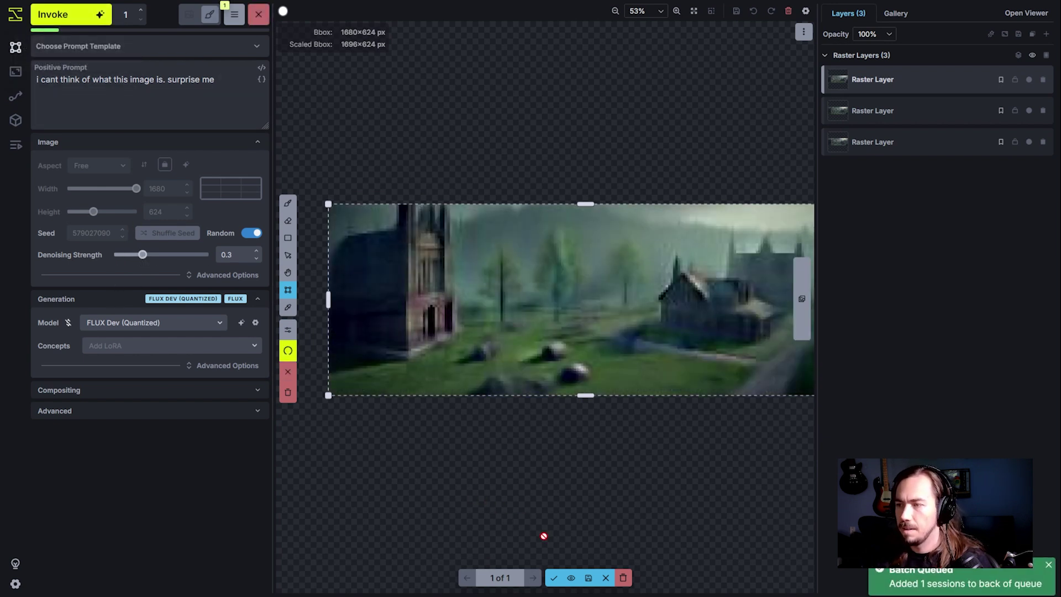
Watch the 0.3 denoising render, examining how closely it keeps the original cathedral, trees and village buildings.
scroll(581, 451, up, 2)
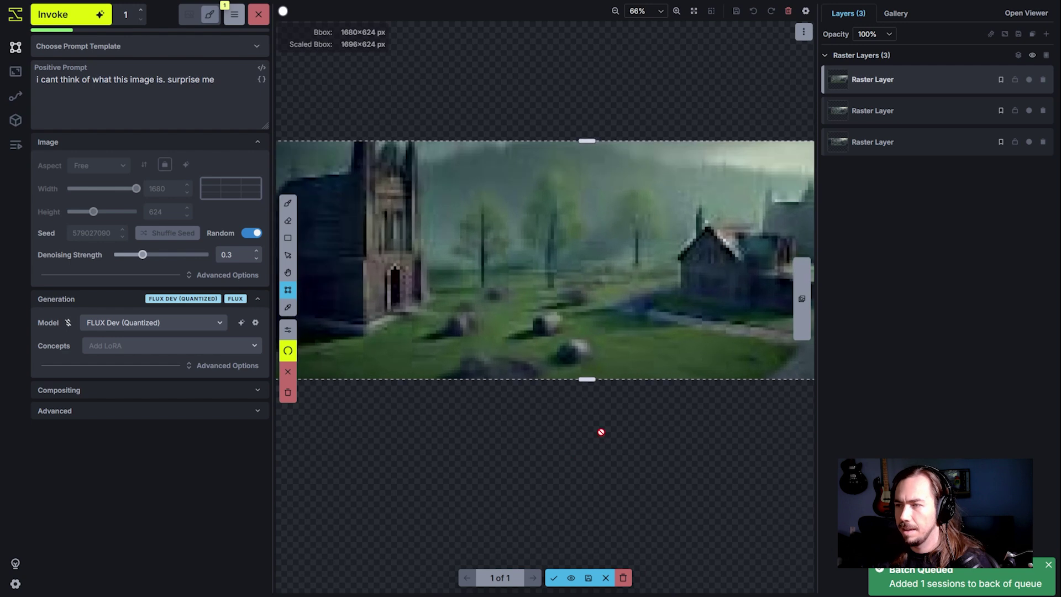
scroll(658, 412, down, 2)
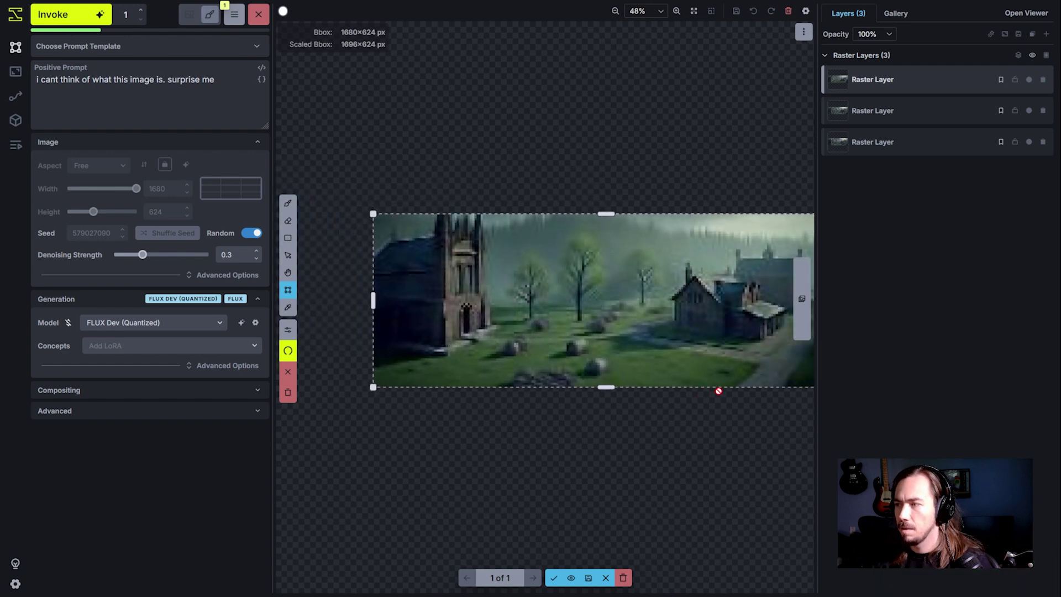
key(space)
drag(719, 390, 685, 397)
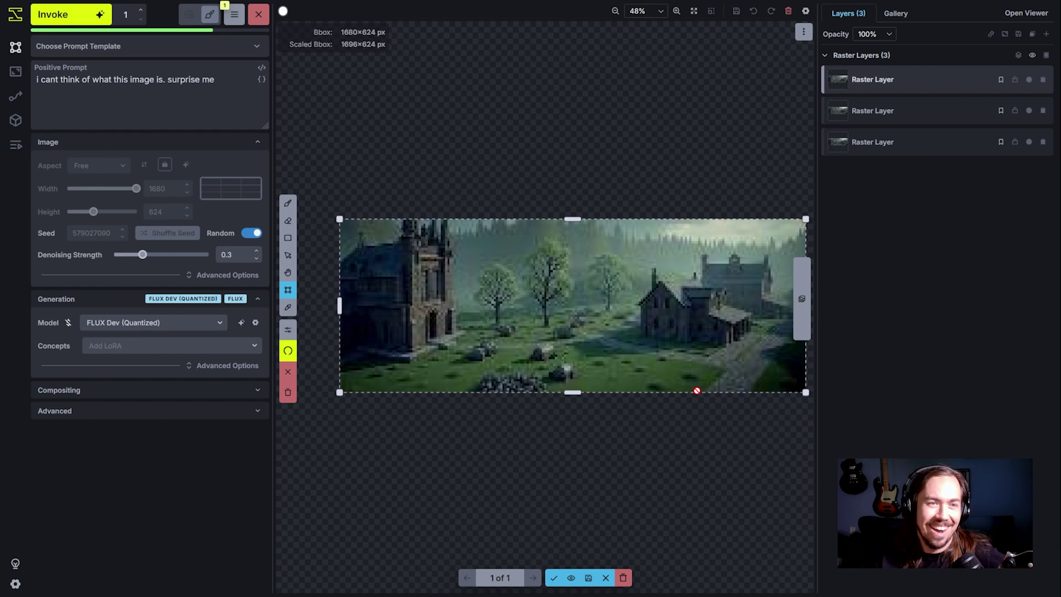
scroll(703, 396, up, 2)
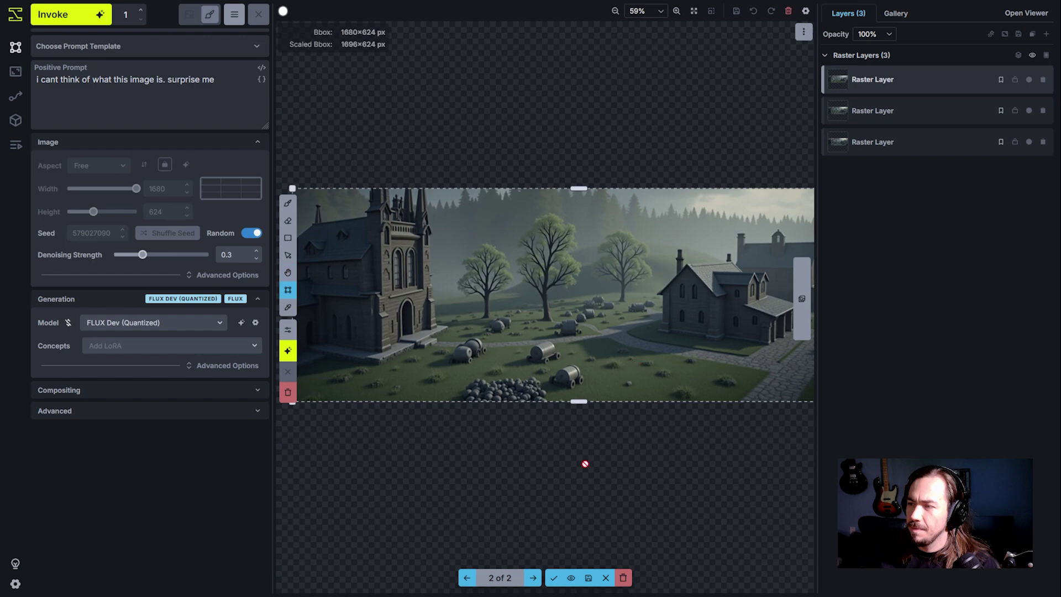
Examine the second staged result in detail, checking the graveyard objects, stone pile, paths and buildings.
scroll(580, 376, up, 10)
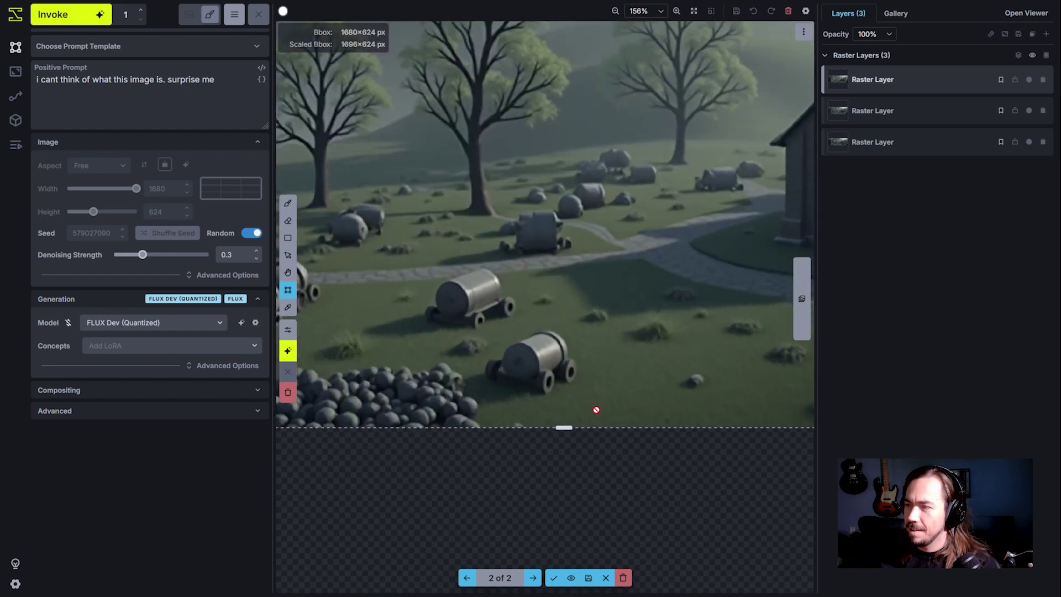
scroll(560, 368, down, 3)
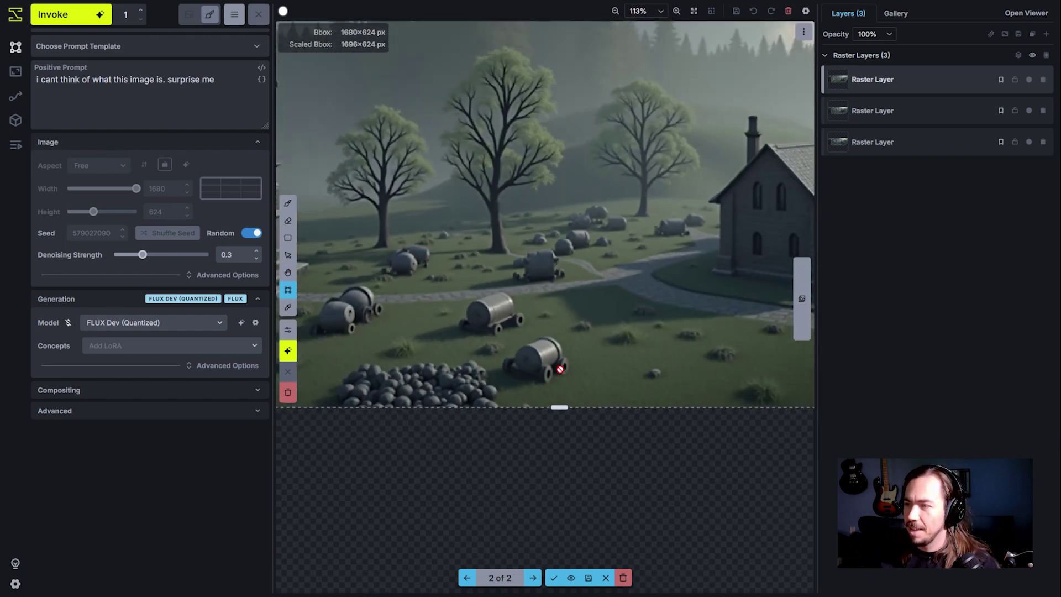
key(h)
scroll(511, 370, down, 4)
scroll(516, 373, down, 3)
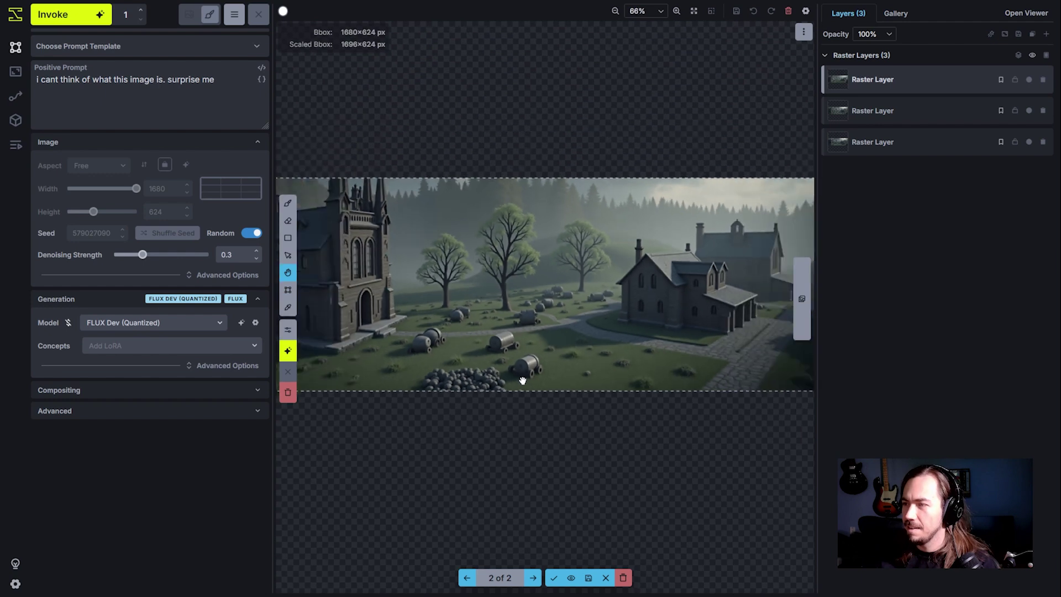
scroll(536, 378, up, 3)
scroll(533, 370, down, 2)
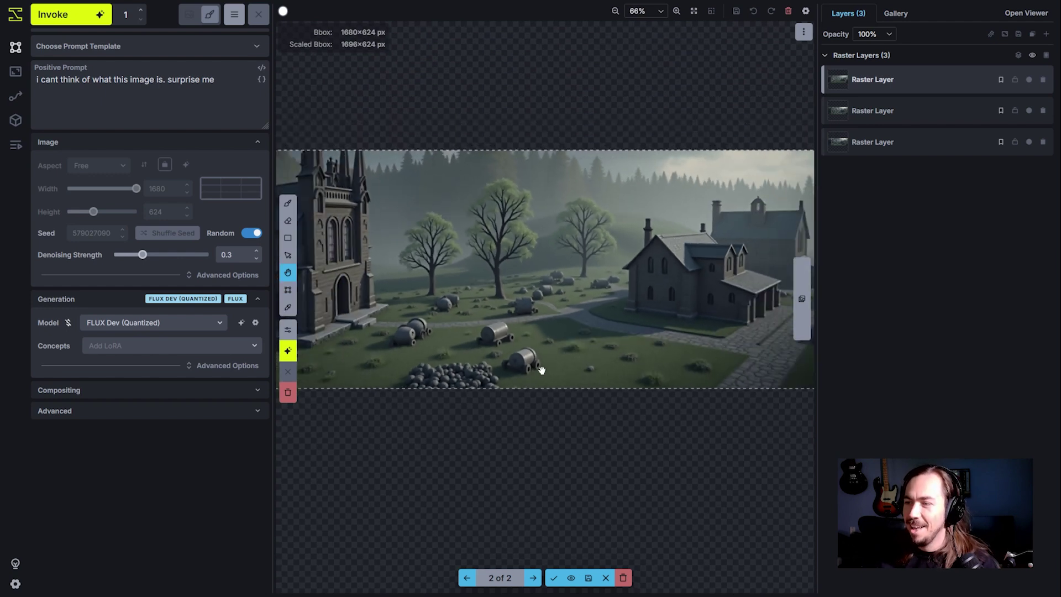
key(c)
scroll(557, 353, down, 1)
scroll(542, 348, up, 3)
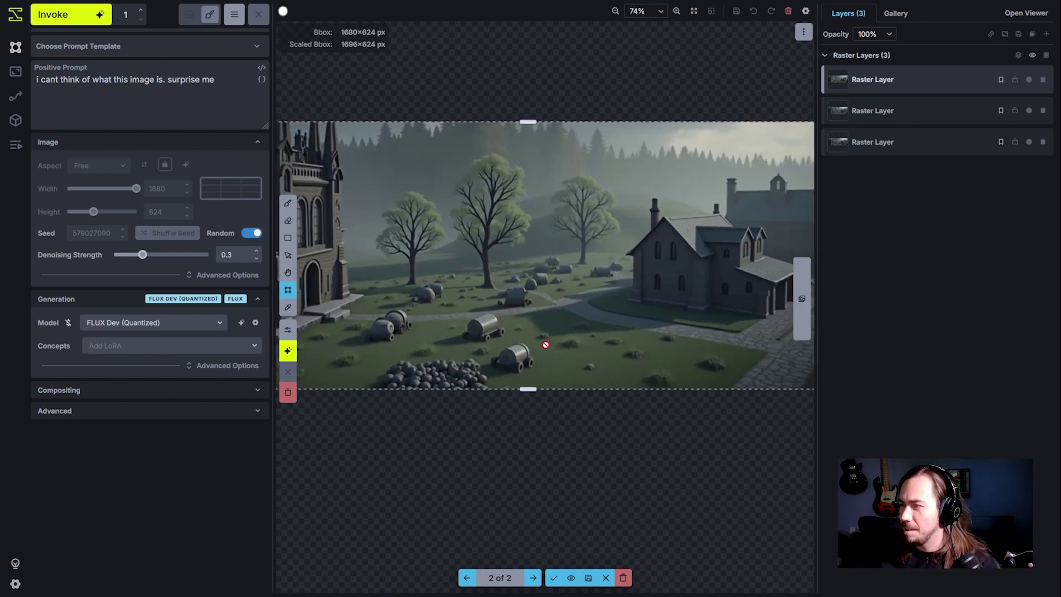
key(h)
scroll(638, 334, down, 3)
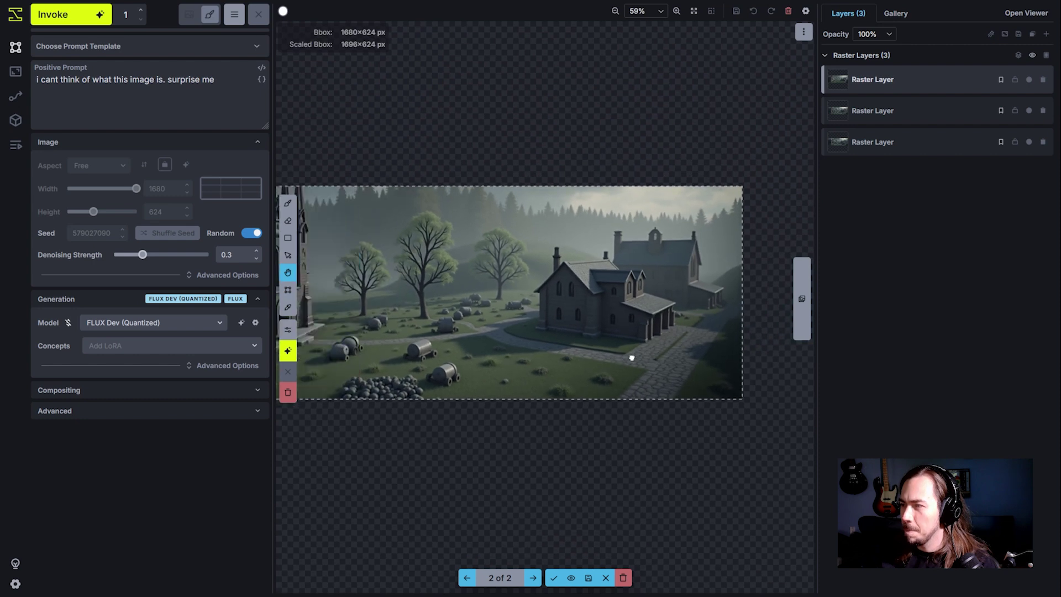
drag(613, 359, 648, 356)
drag(717, 366, 744, 330)
key(c)
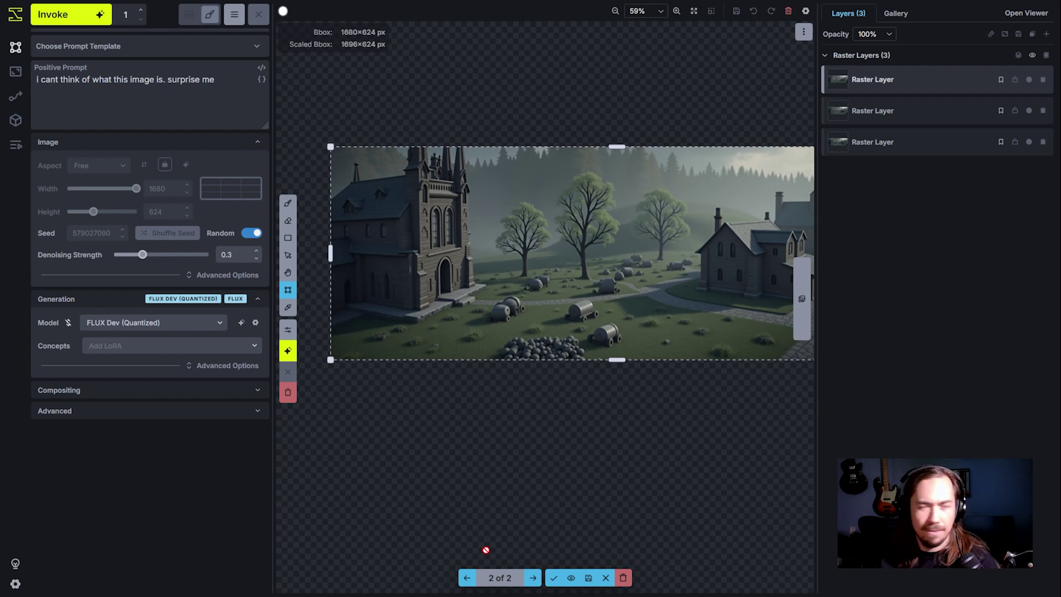
Compare the second staged result with the original panorama and with the first staged result.
click(572, 578)
click(573, 579)
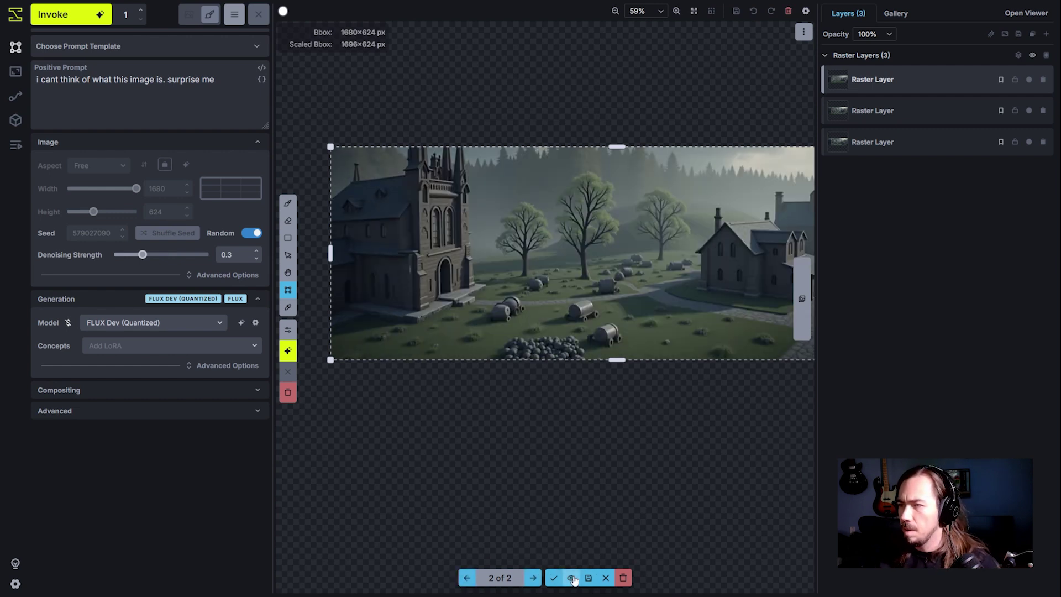
click(572, 579)
click(572, 578)
click(533, 578)
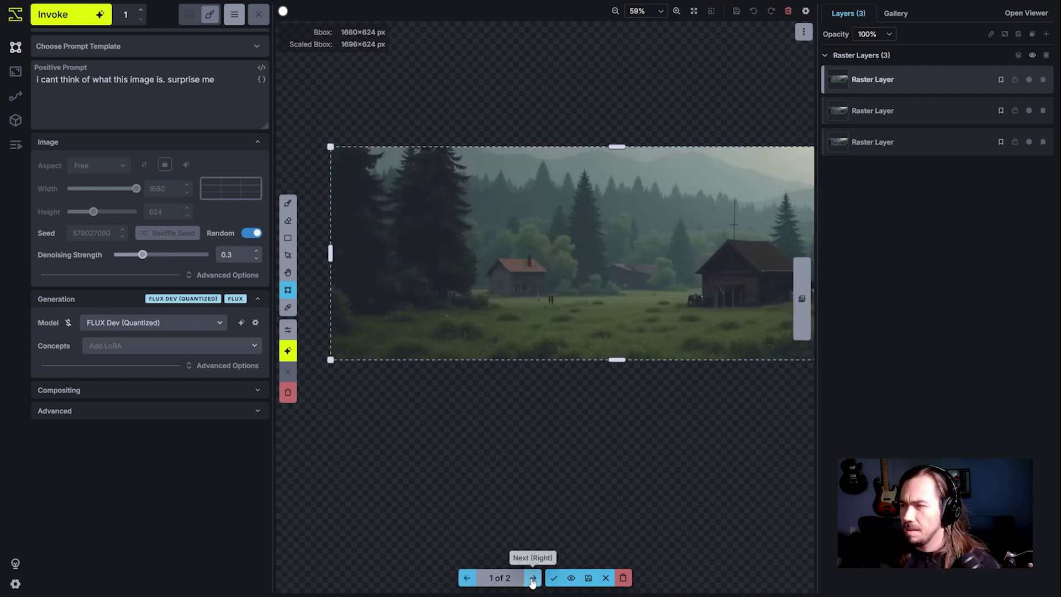
click(533, 578)
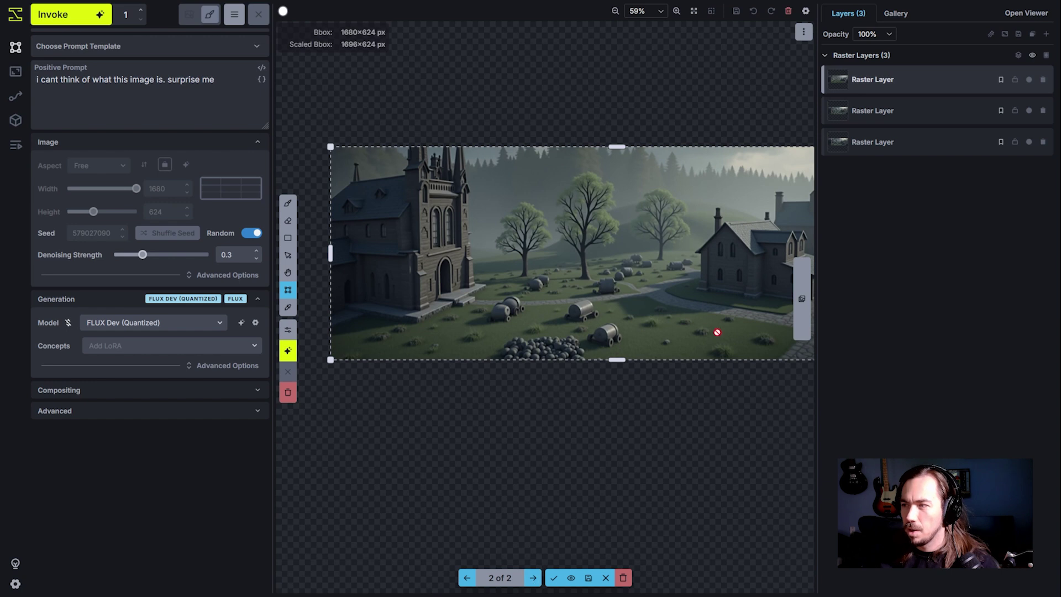
Review the whole second staged panorama from cathedral to village, examining its overall composition.
key(h)
scroll(564, 346, right, 2)
scroll(561, 438, down, 4)
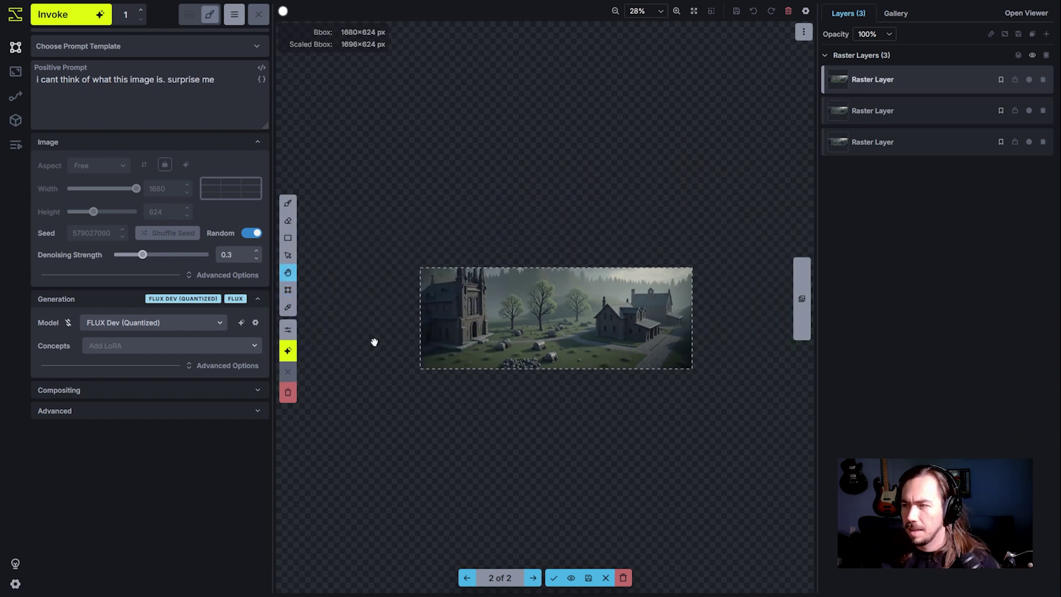
scroll(529, 398, up, 5)
key(c)
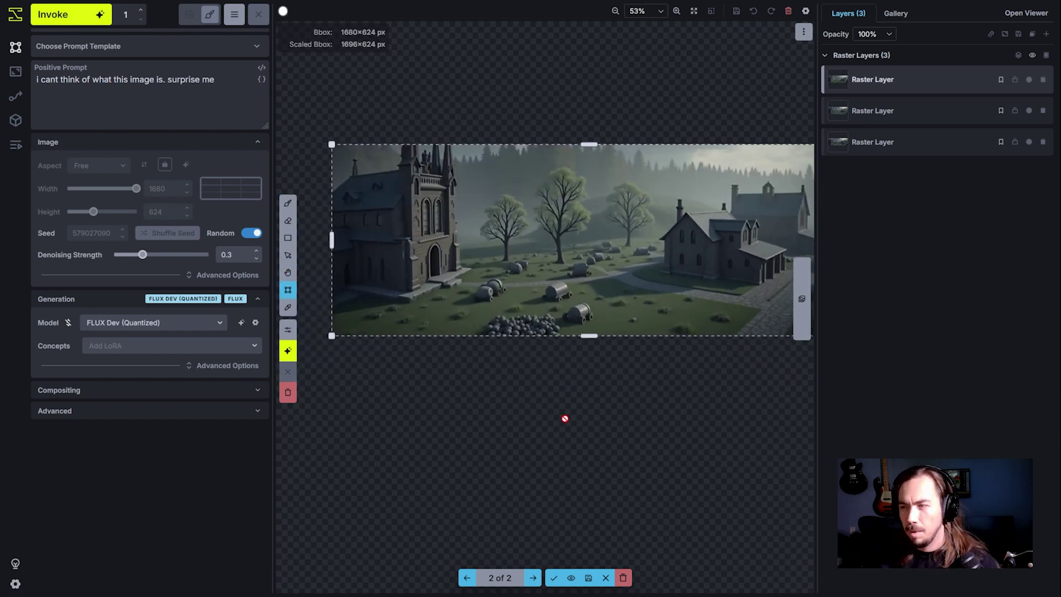
scroll(533, 346, up, 2)
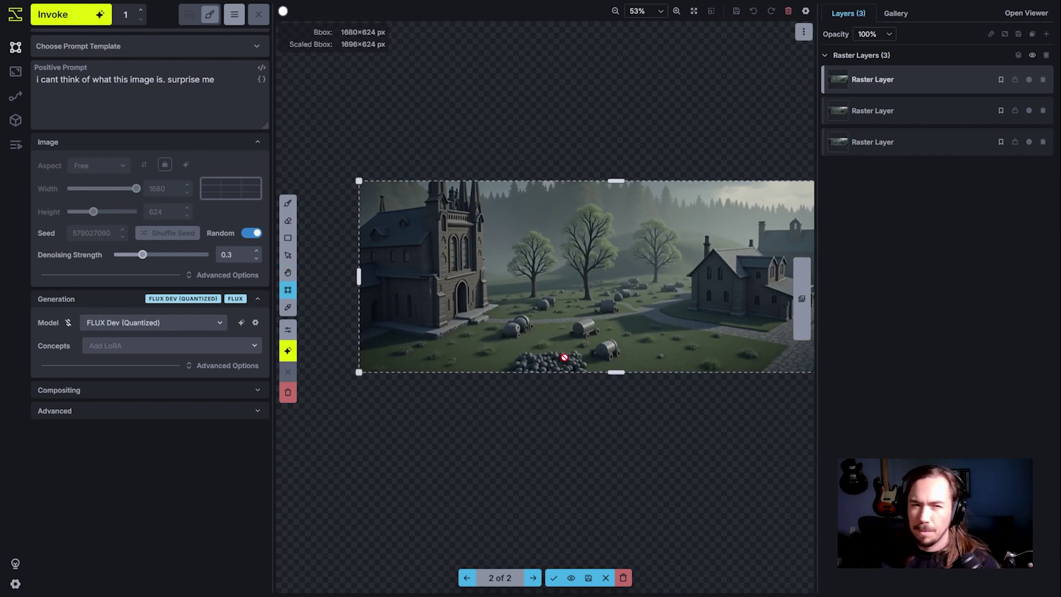
scroll(555, 410, down, 2)
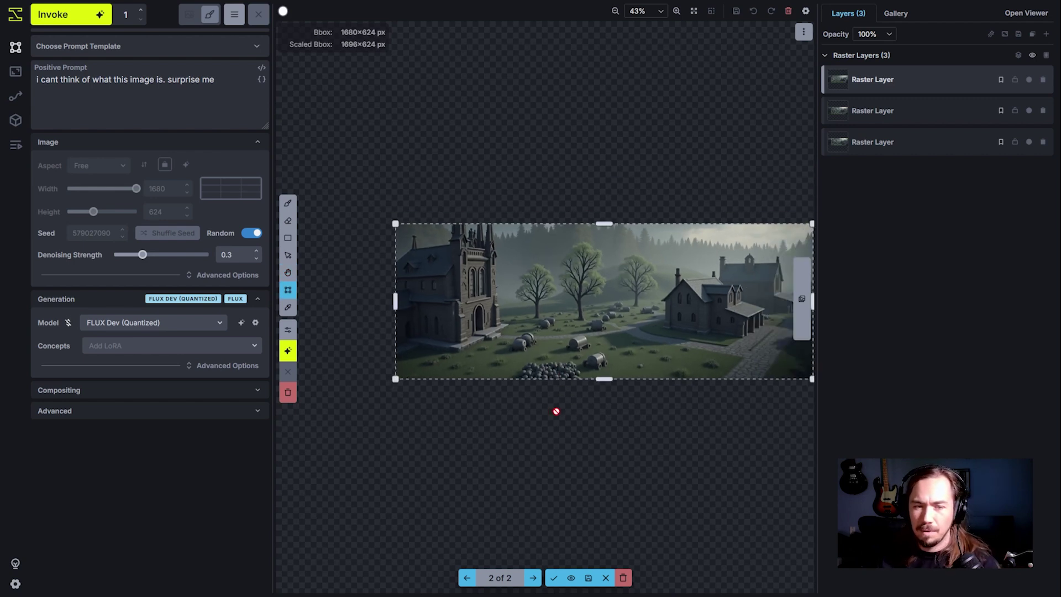
Examine the second staged result closer and as a whole, checking the trees, metal carts, stone pile and village buildings.
scroll(557, 412, up, 3)
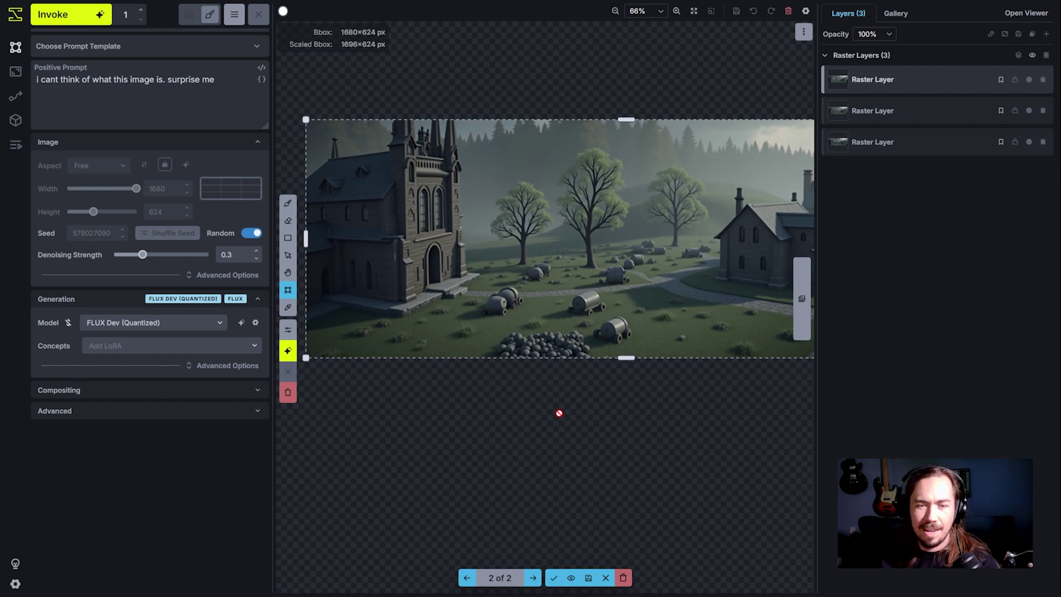
scroll(582, 353, up, 1)
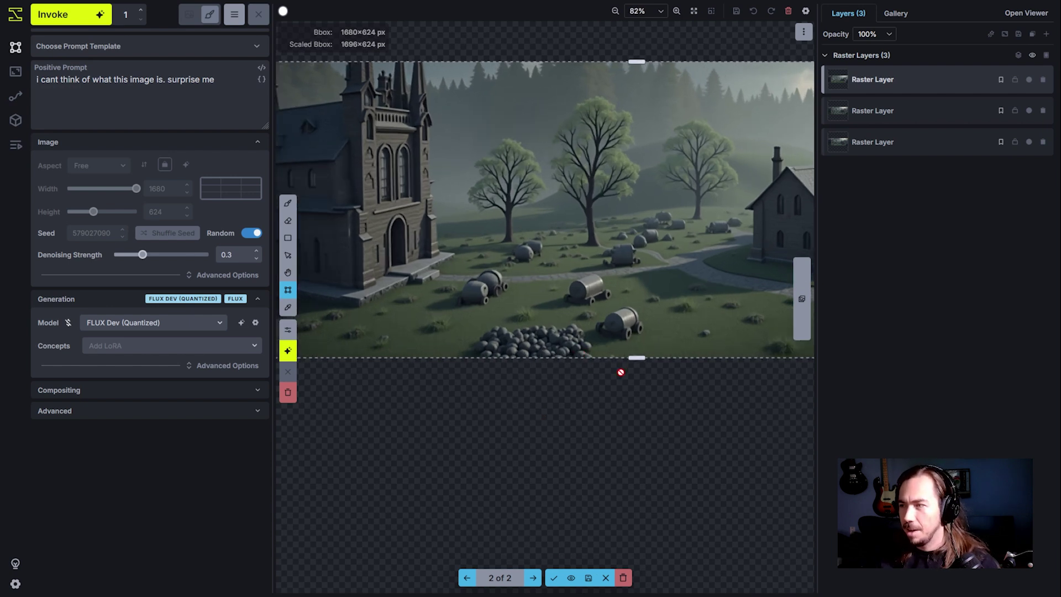
scroll(670, 343, down, 2)
key(h)
drag(631, 350, 600, 354)
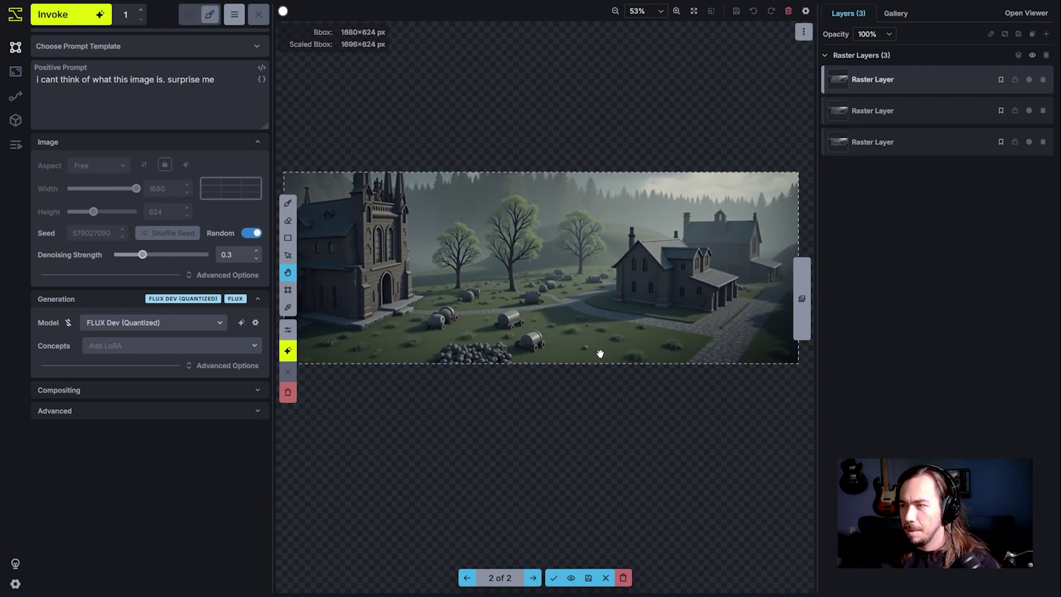
key(c)
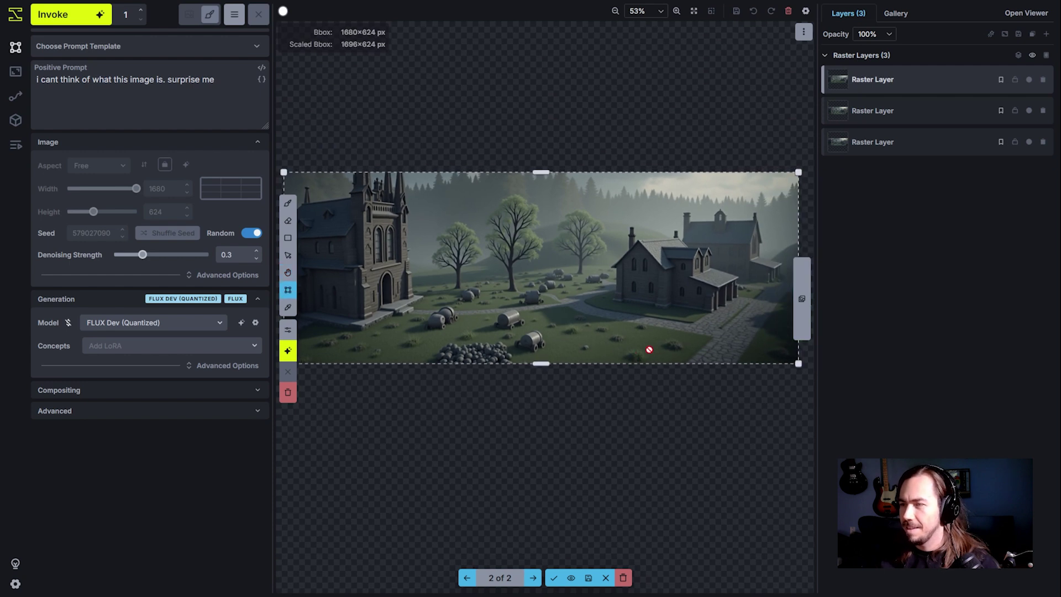
scroll(614, 360, down, 1)
scroll(578, 367, up, 2)
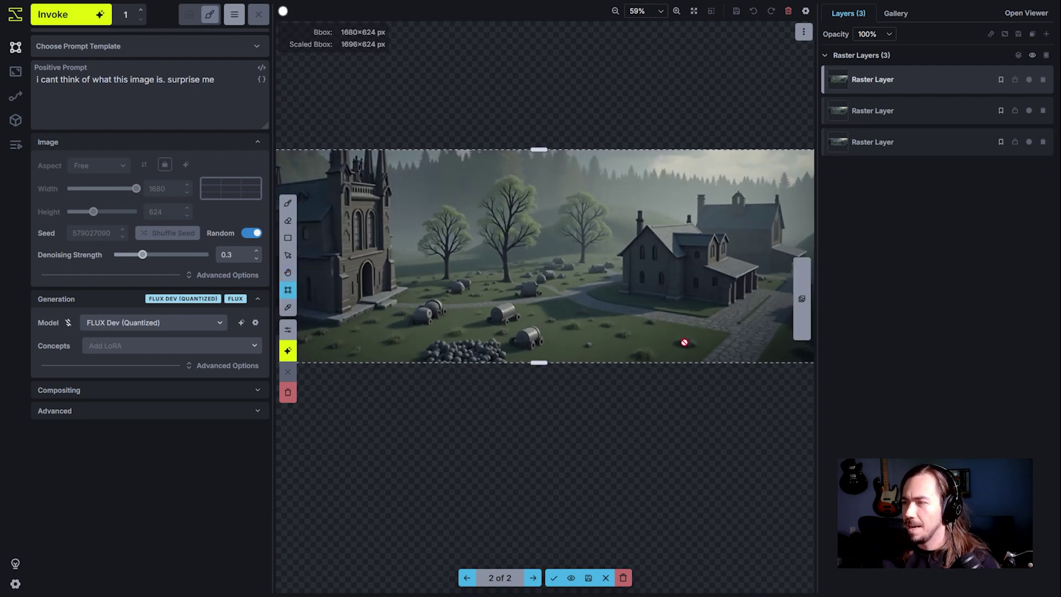
key(h)
drag(684, 343, 746, 372)
scroll(703, 375, down, 2)
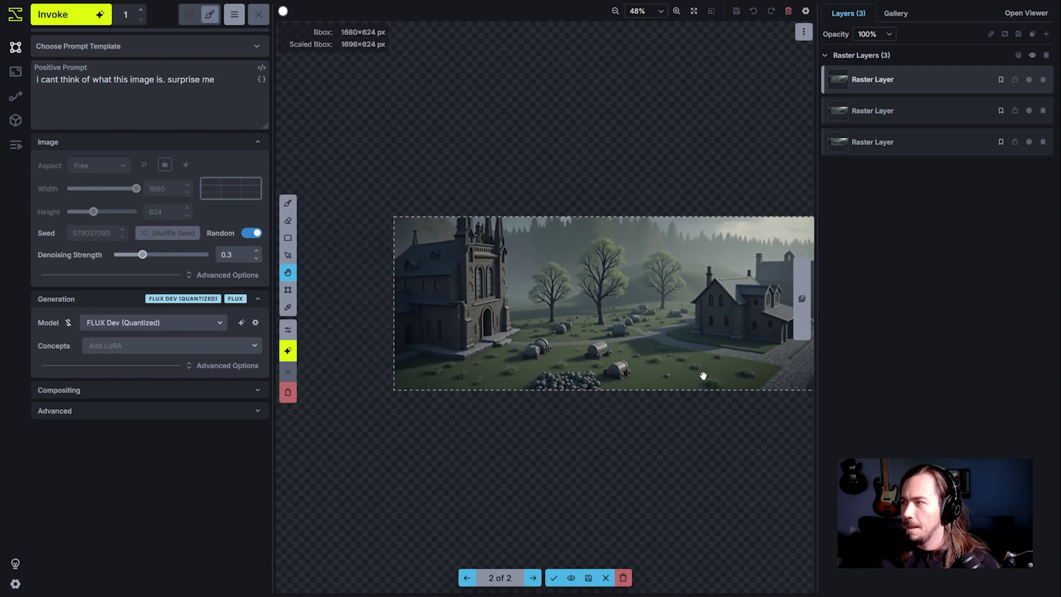
scroll(703, 375, up, 2)
key(c)
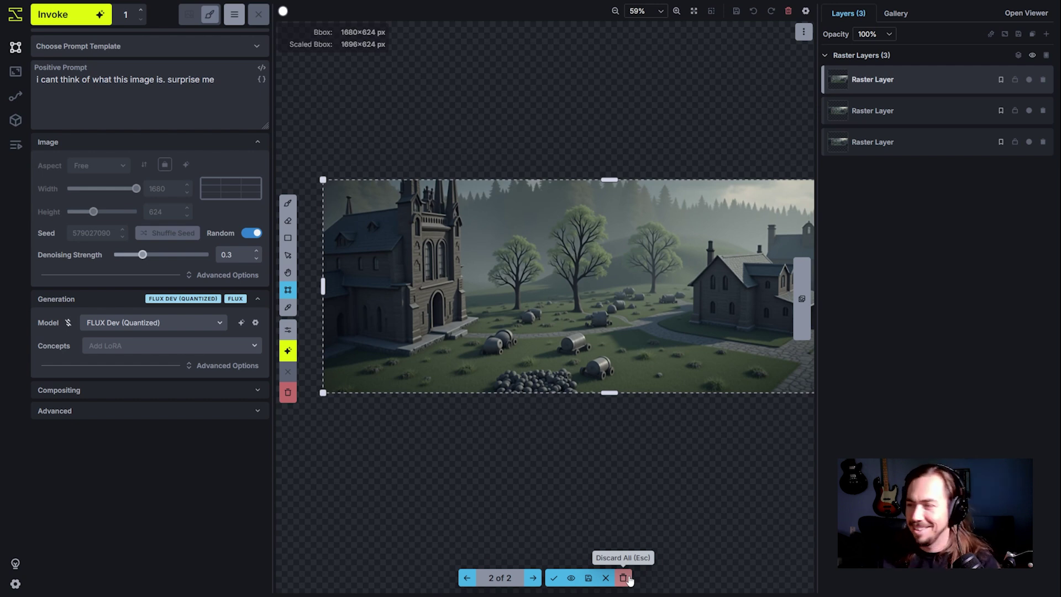
Accept the first staged result, the forest meadow with wooden cabins, onto the canvas and view the whole image.
click(467, 578)
click(553, 578)
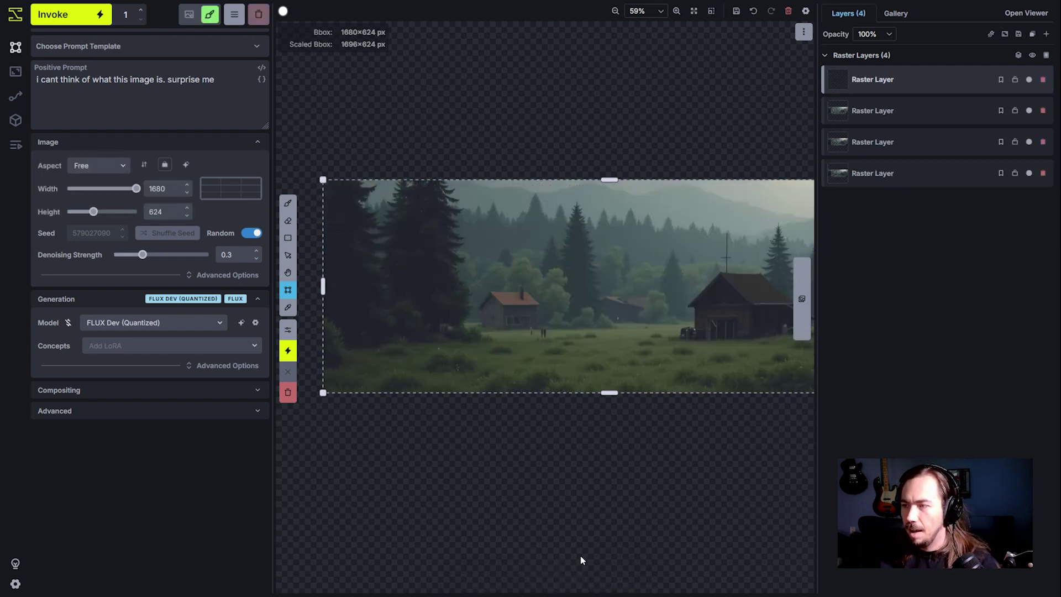
key(space)
mouse_move(659, 452)
mouse_down()
mouse_move(626, 446)
mouse_move(639, 444)
mouse_up()
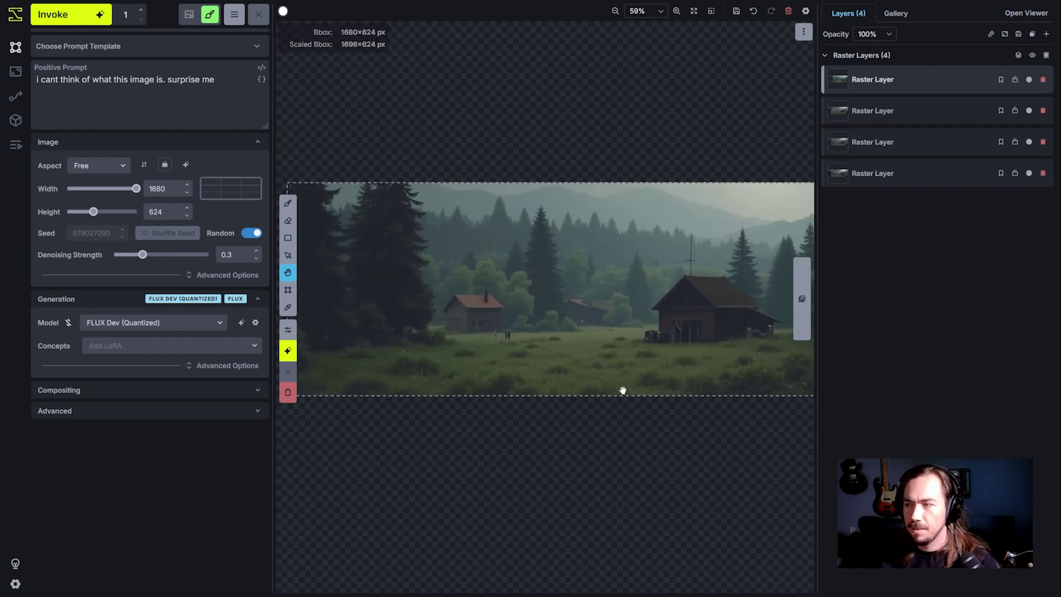
key(c)
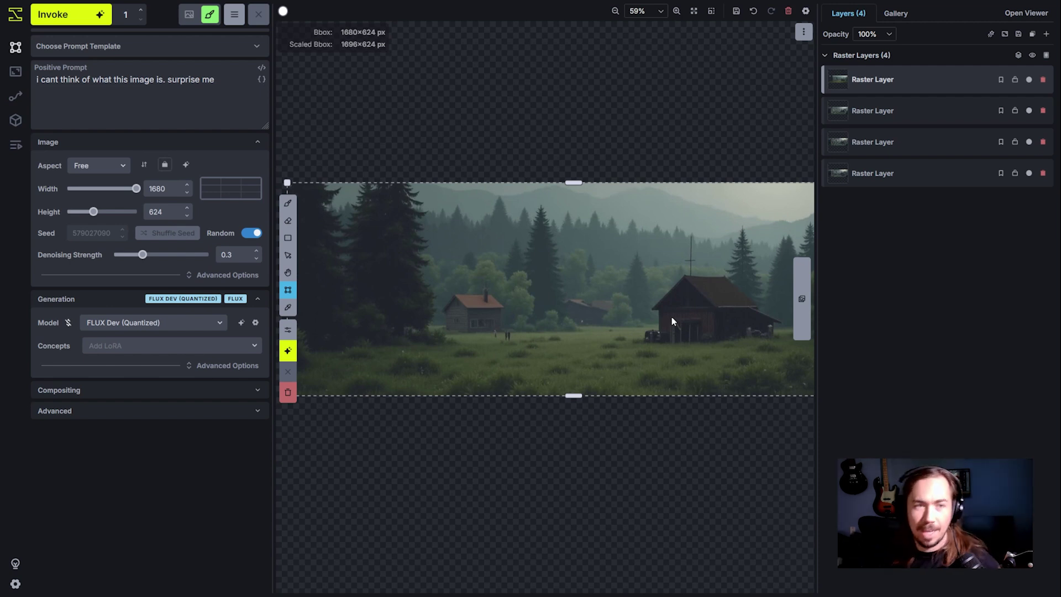
scroll(673, 321, down, 1)
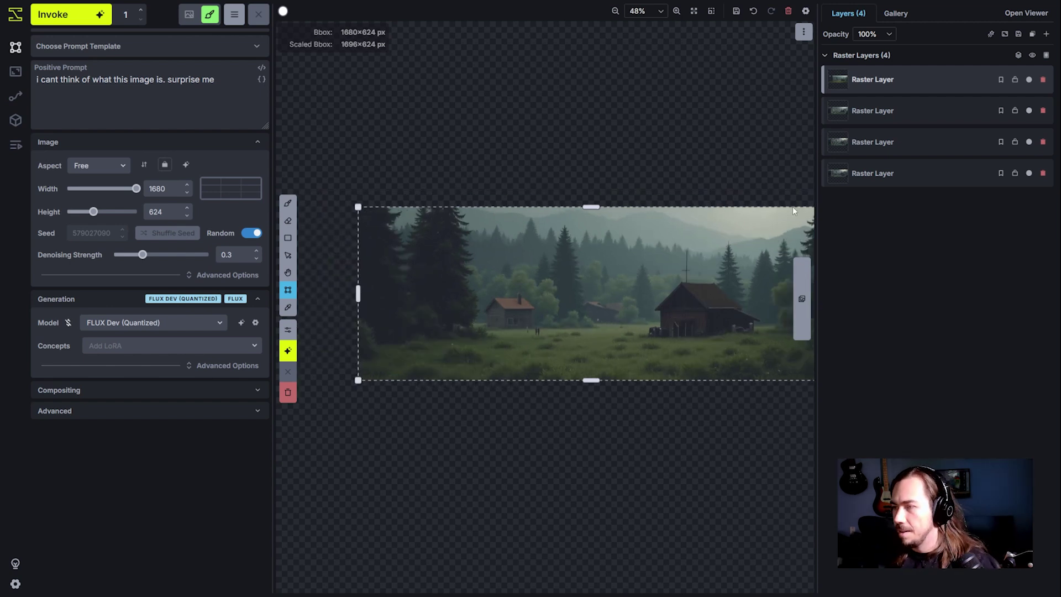
drag(694, 417, 665, 417)
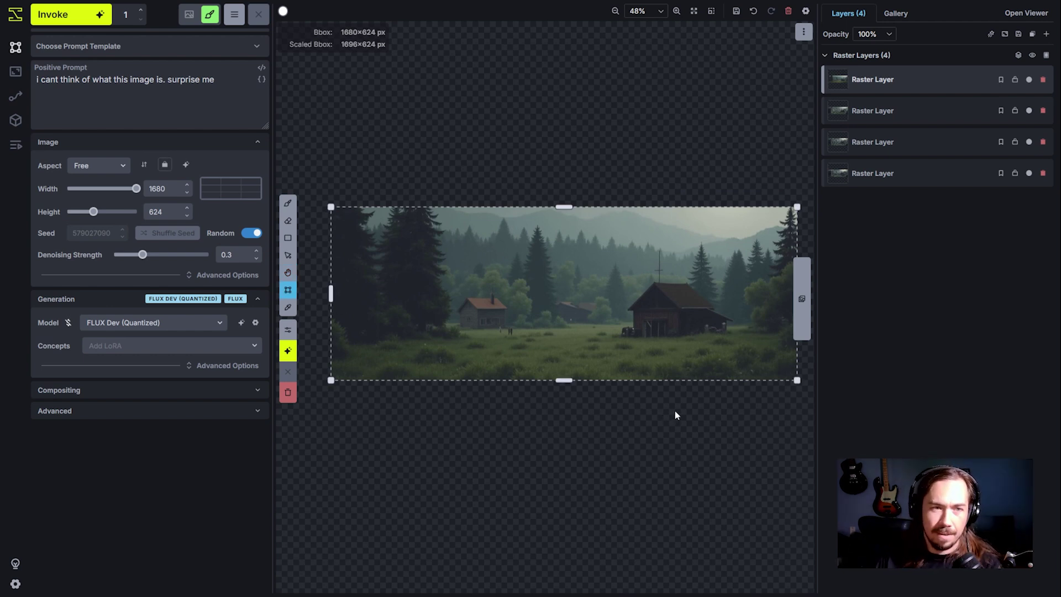
View the misty grey and the warm brown cathedral panoramas from the Control board, and return to the canvas layers.
click(895, 14)
double_click(882, 223)
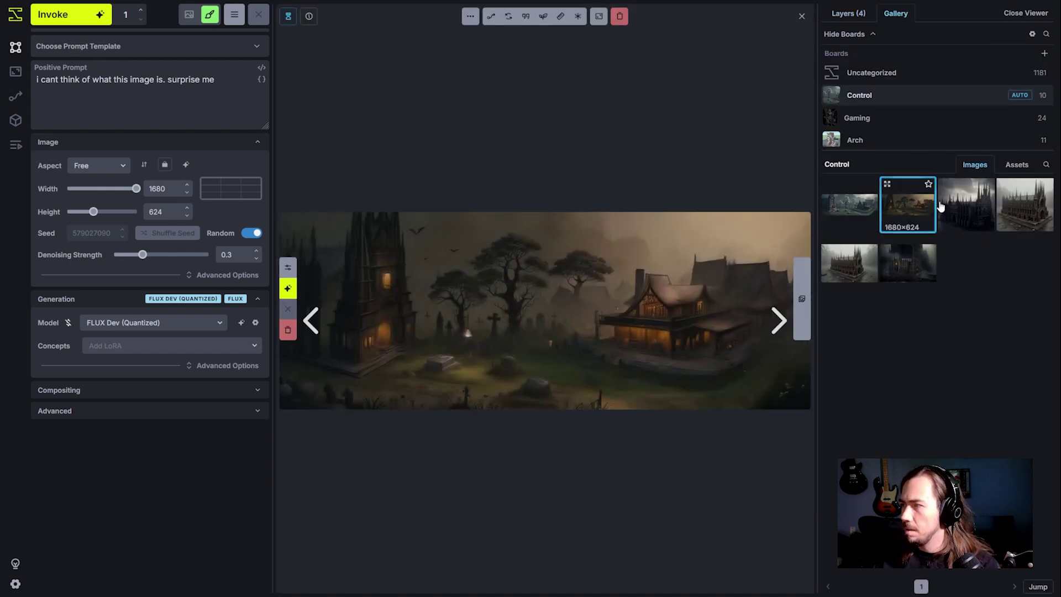
click(862, 219)
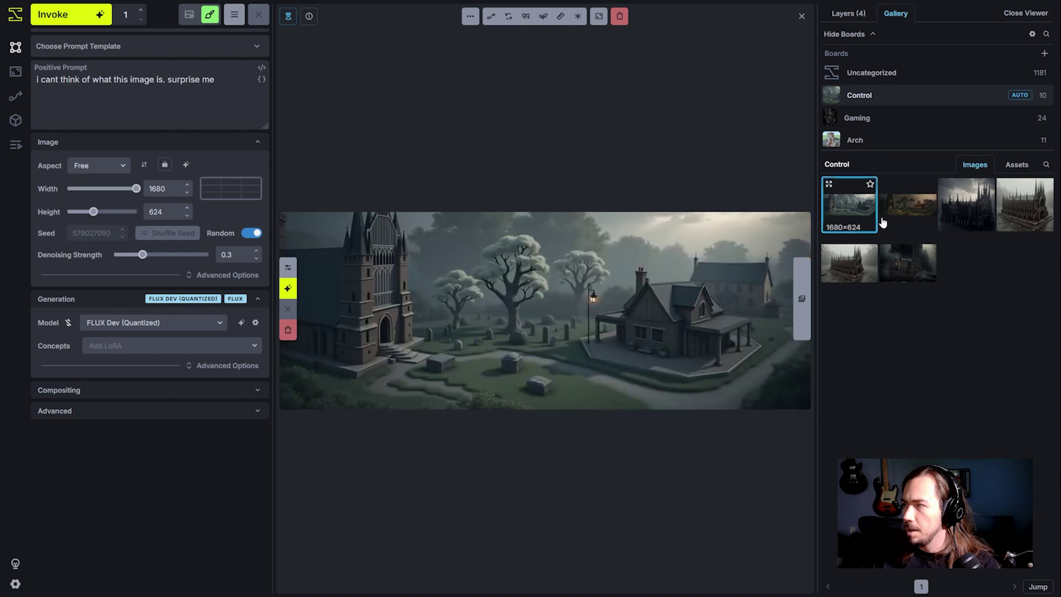
click(906, 212)
click(802, 16)
click(847, 15)
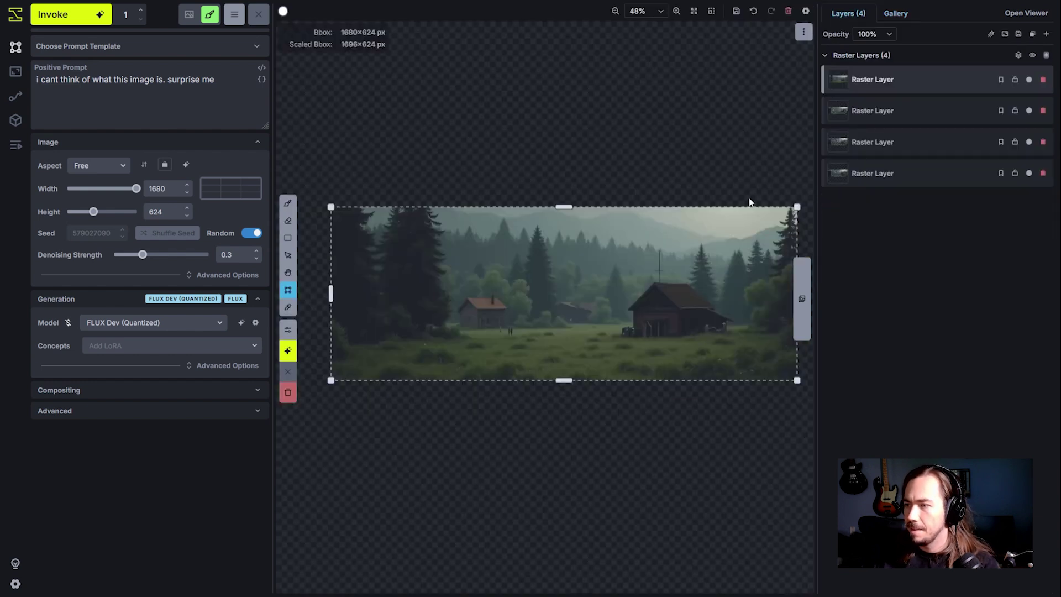
Save the forest meadow canvas to the gallery.
click(901, 14)
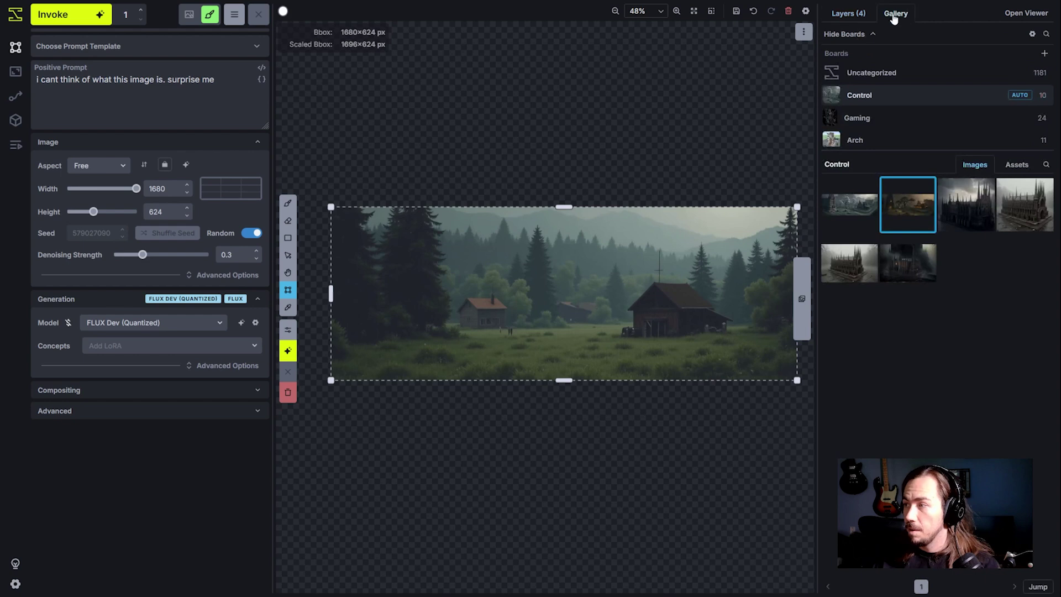
click(866, 17)
click(736, 11)
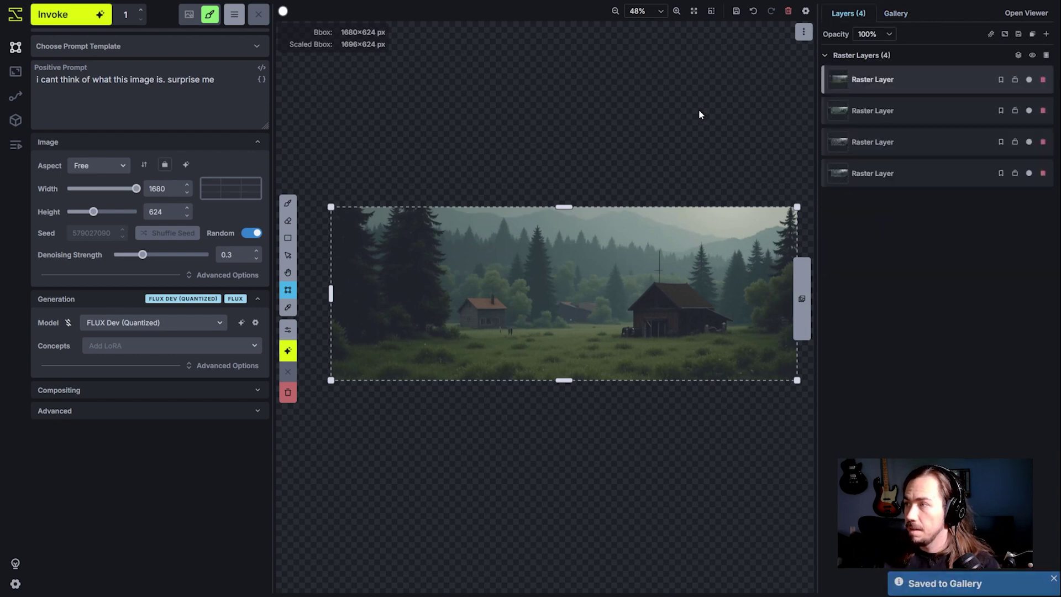
Undo the canvas edits step by step, back to the original purple graveyard and village panorama as the only raster layer.
key(ctrl+z)
key(ctrl+z)
key(ctrl+z)
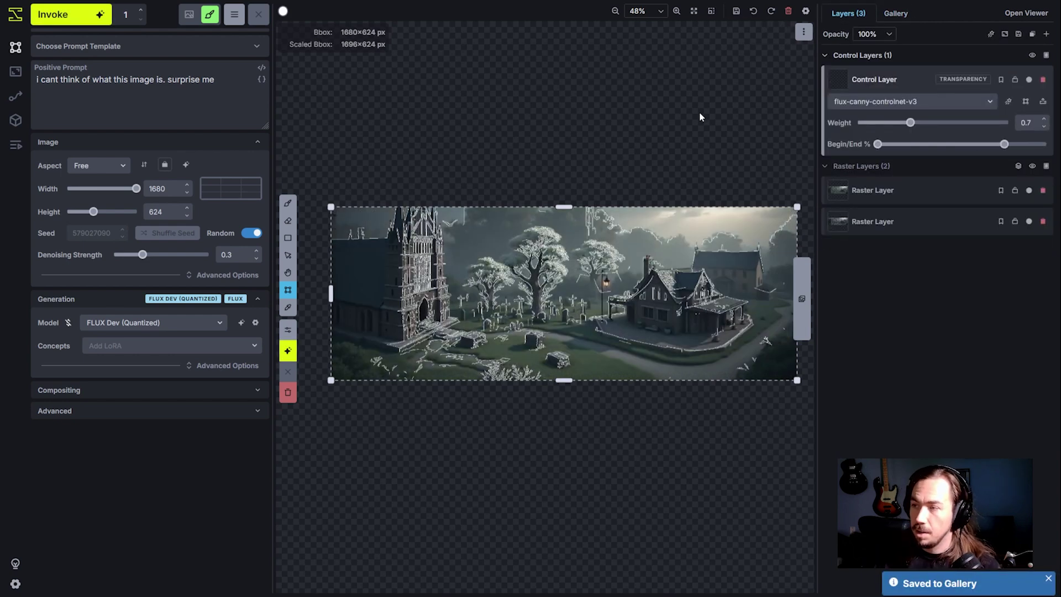
key(ctrl+z)
key(ctrl+z)
key(ctrl+z)
key(ctrl+z)
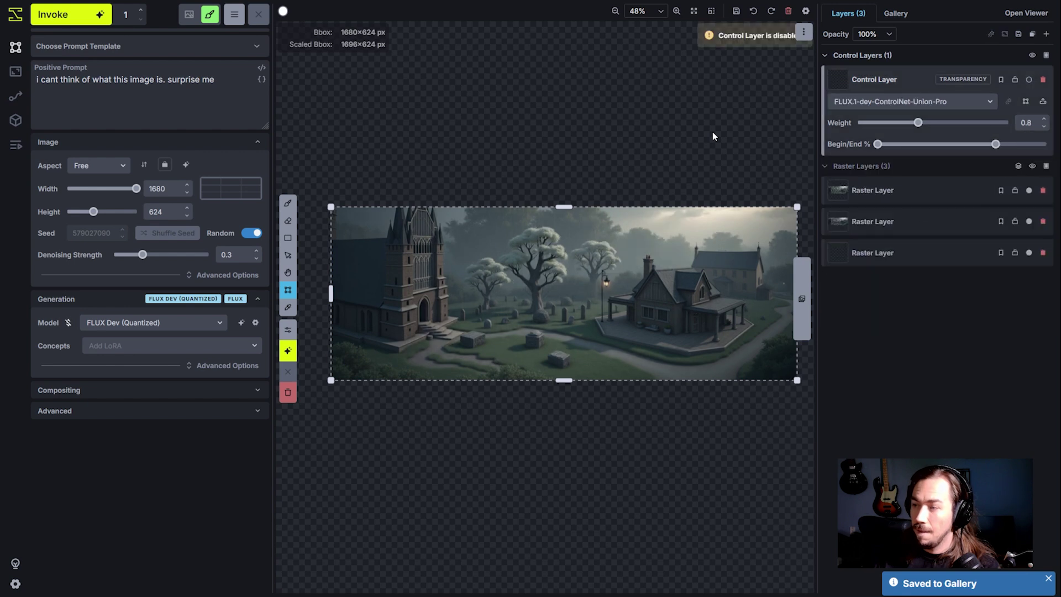
key(ctrl+z)
key(ctrl+z)
key(ctrl+z)
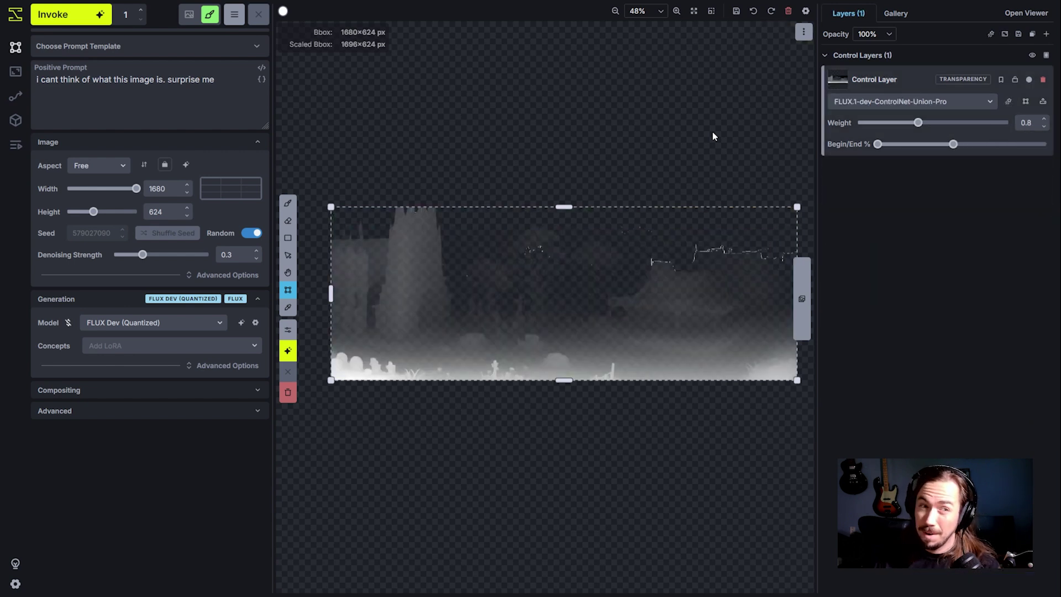
key(ctrl+z)
key(ctrl+z)
key(ctrl+z)
key(ctrl+z)
key(ctrl+z)
key(ctrl+z)
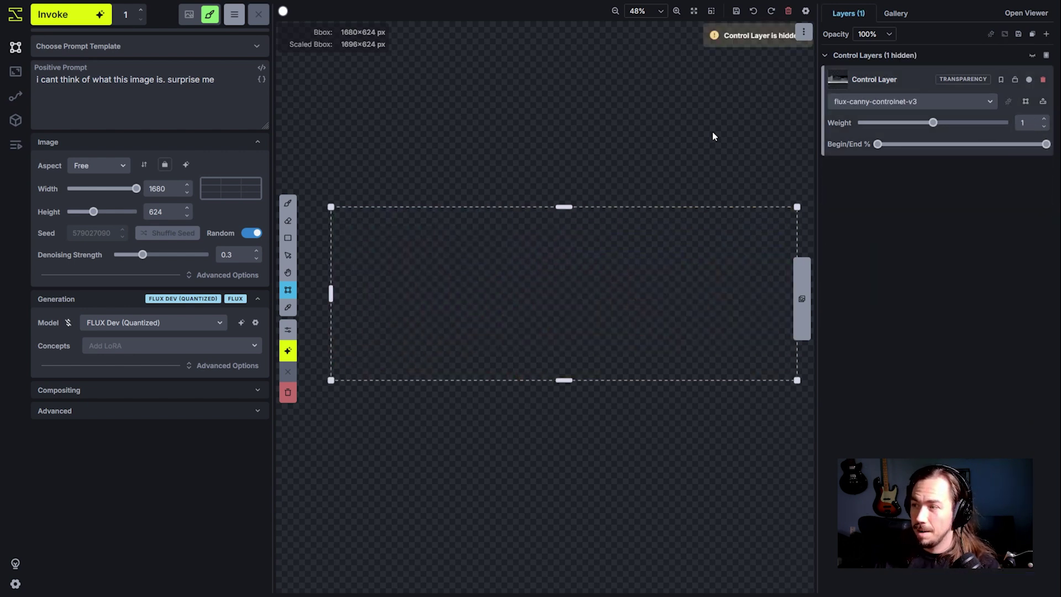
key(ctrl+z)
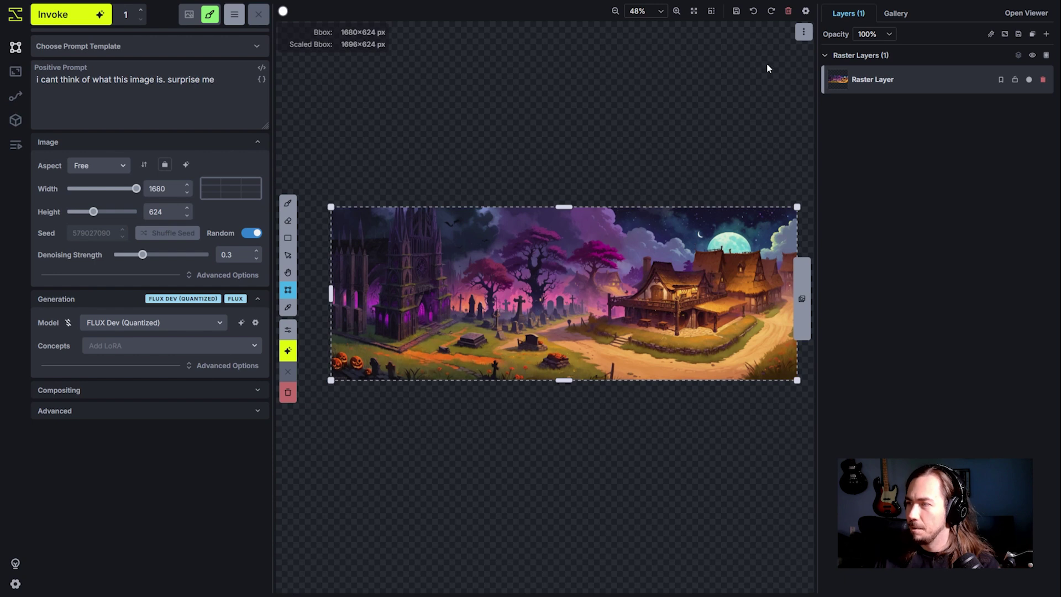
Save the original purple panorama to the gallery and open it from the Control board in the viewer.
click(740, 11)
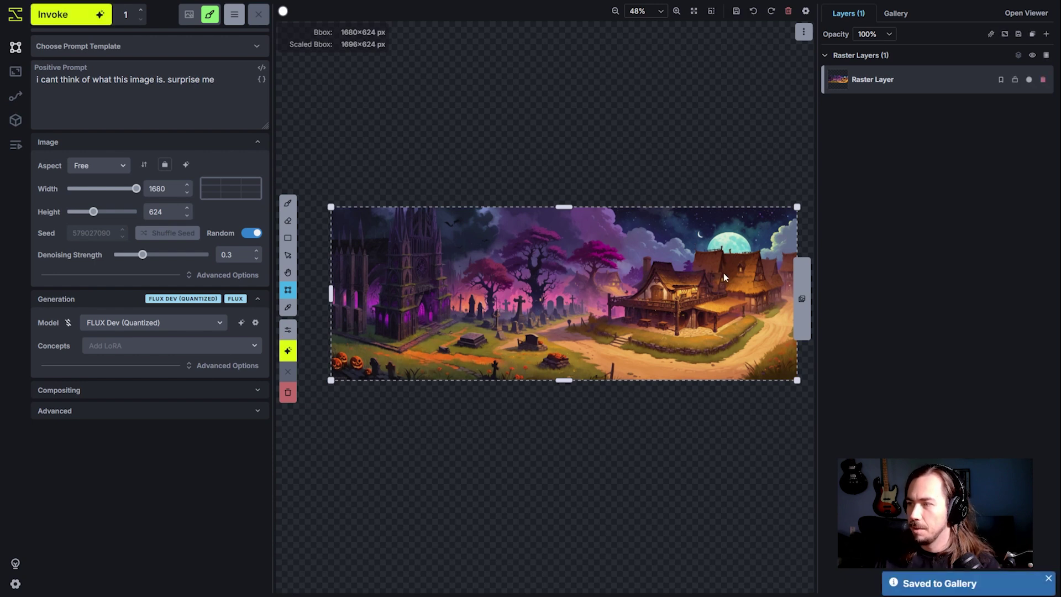
scroll(752, 336, up, 1)
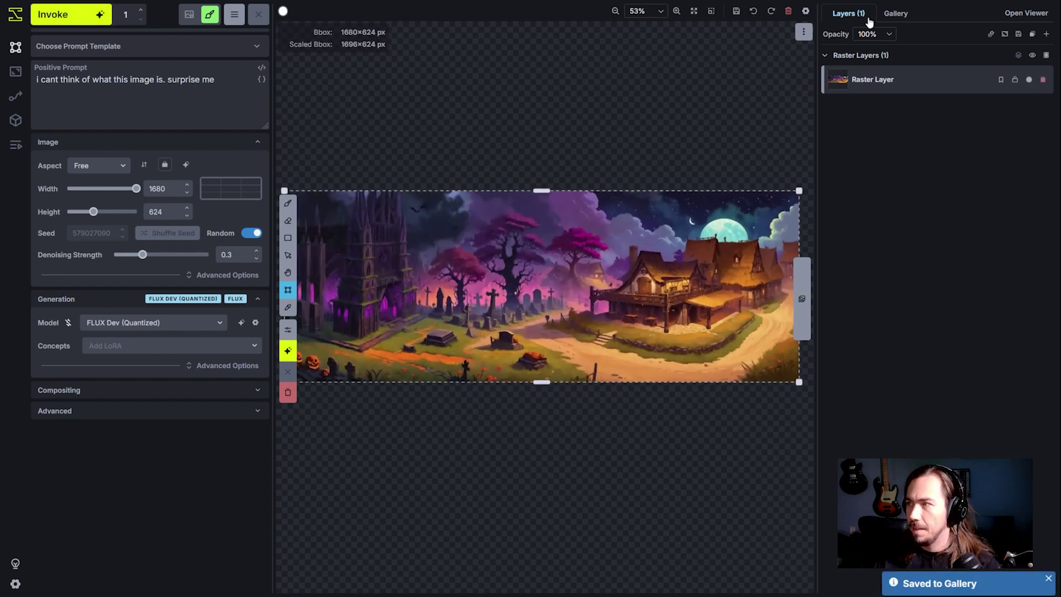
click(895, 13)
click(865, 219)
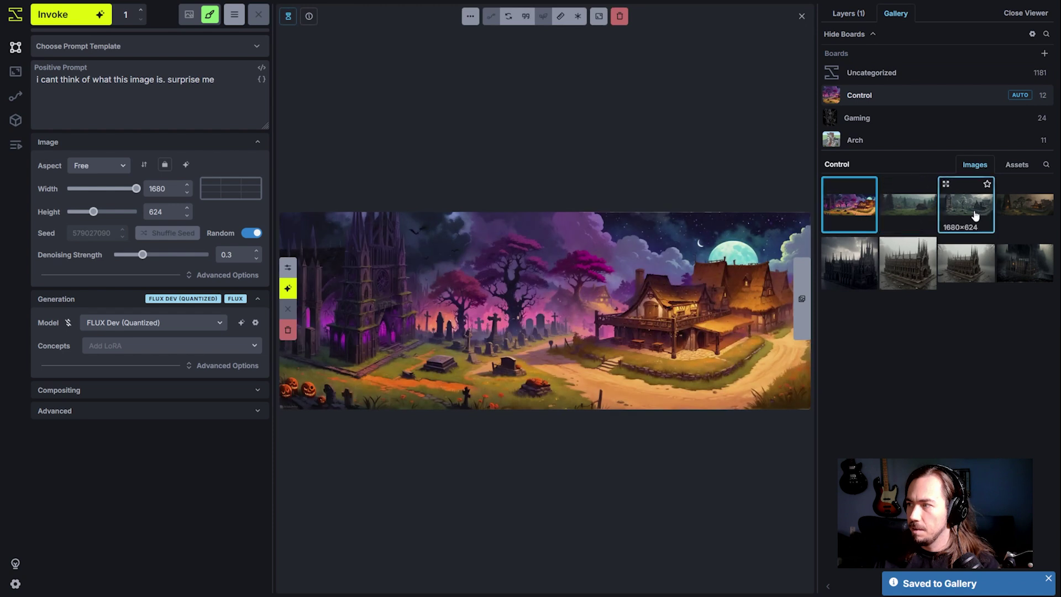
Compare the purple panorama with the misty grey cathedral version by sliding between both images, and leave the comparison.
alt+click(958, 223)
drag(545, 331, 327, 367)
drag(561, 367, 481, 364)
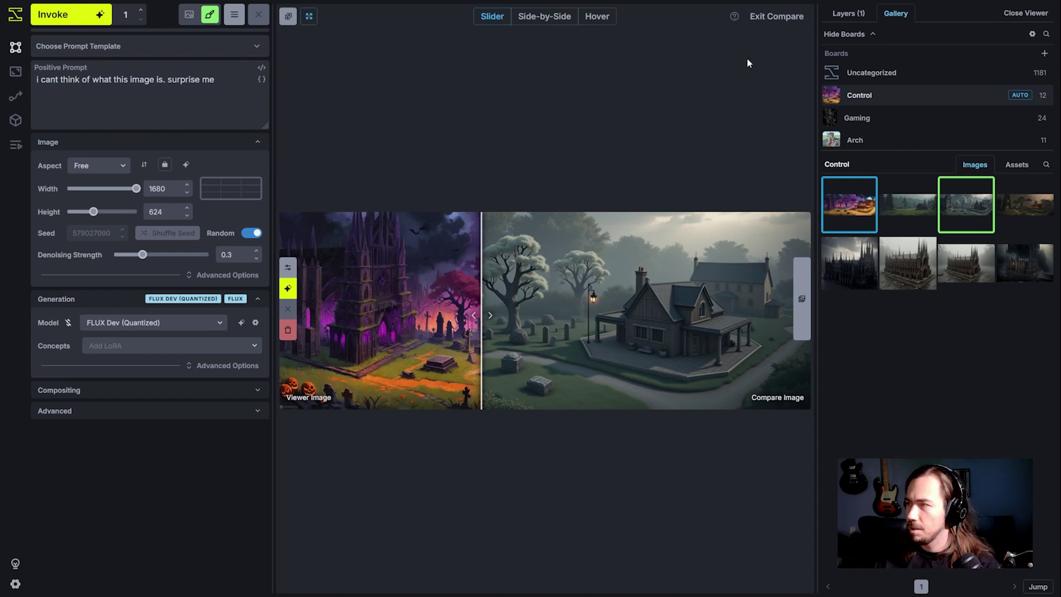
click(795, 17)
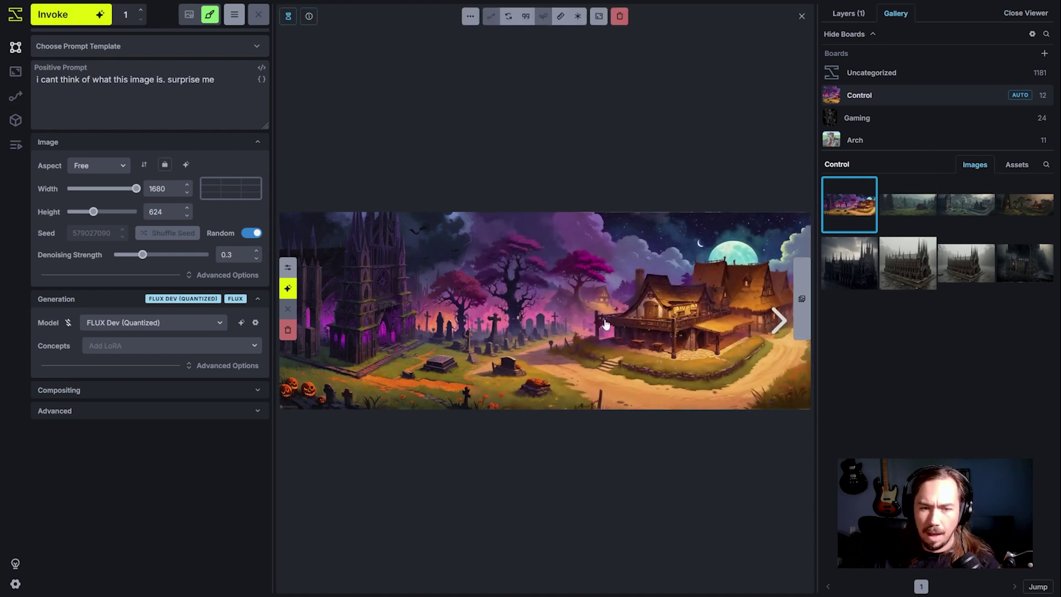